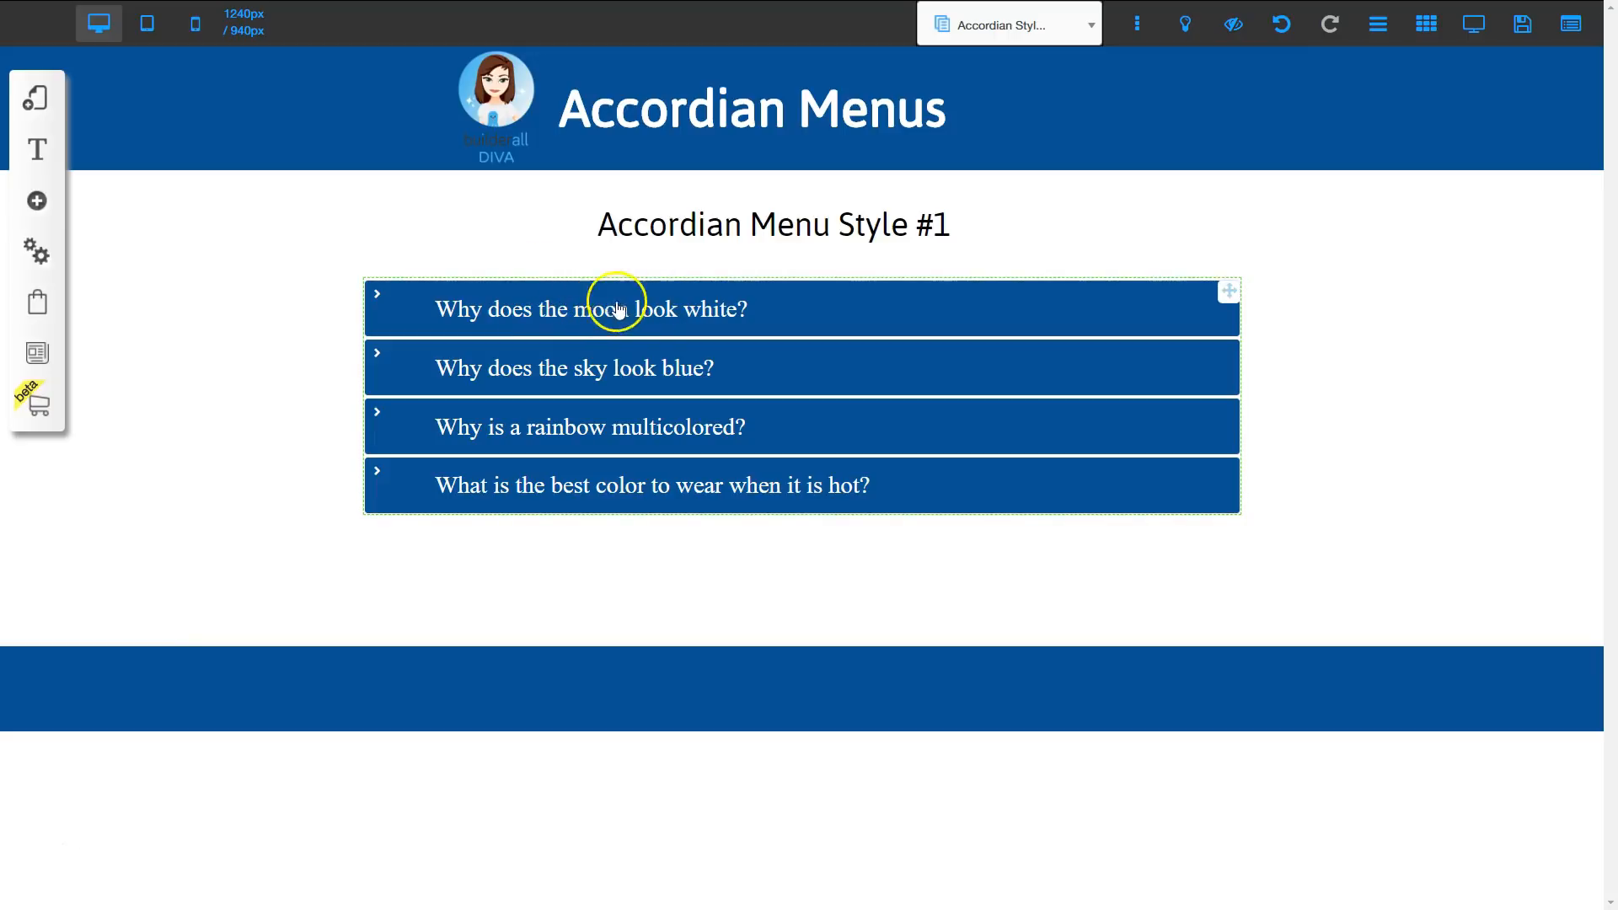
Expand and collapse each question in the blue accordion menu to examine how its answers open and close
{"action": "left_click", "coordinate": [643, 308]}
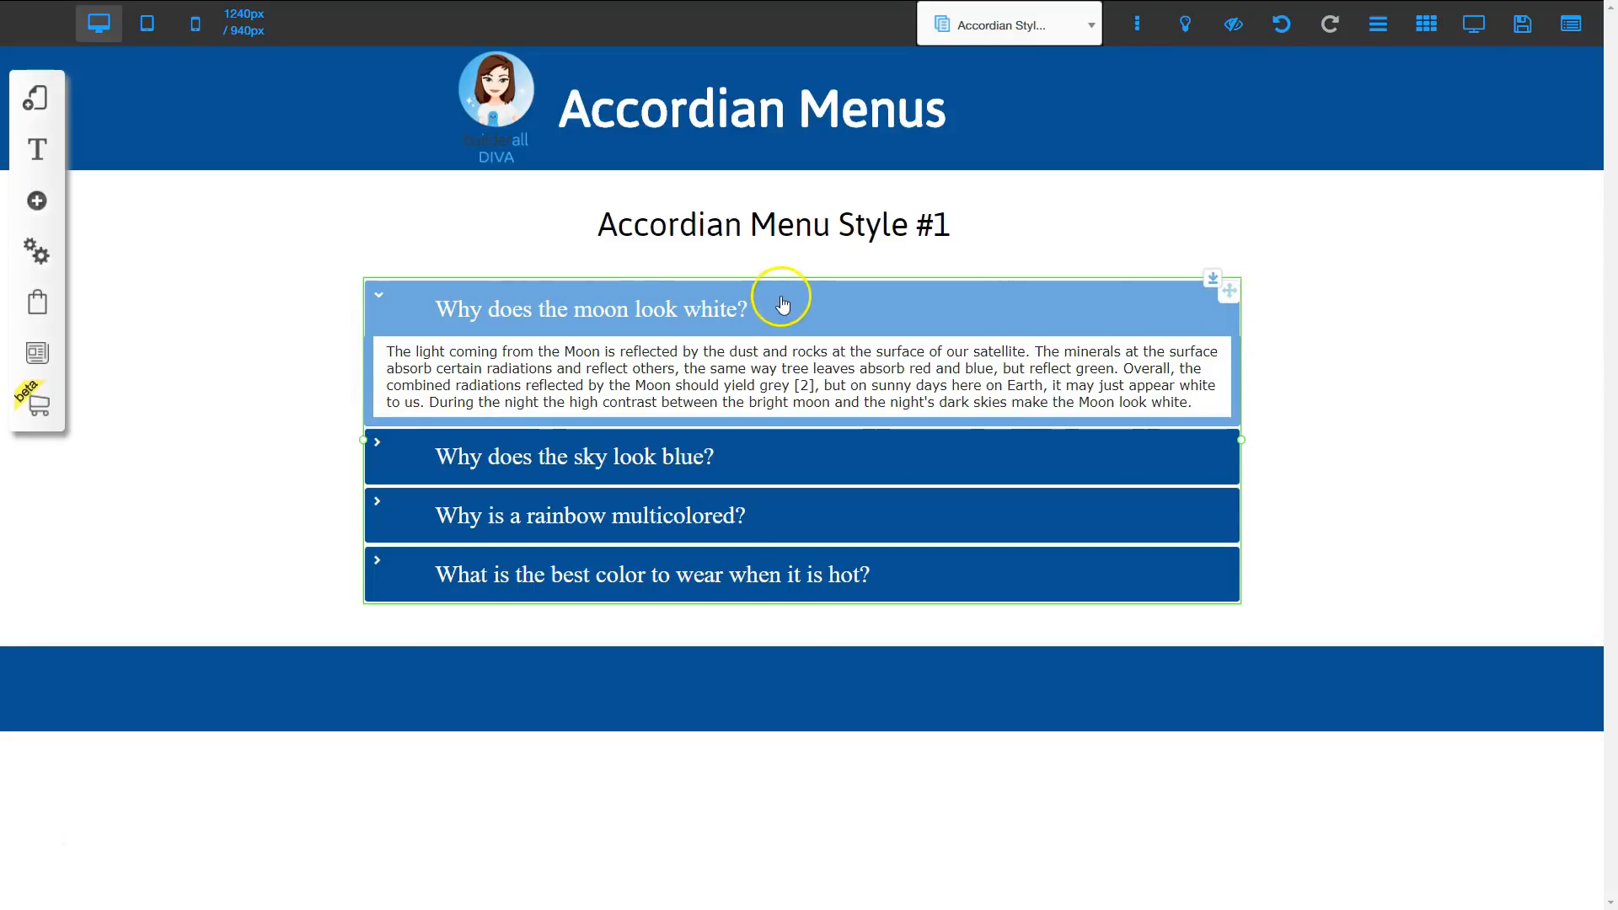
{"action": "left_click", "coordinate": [704, 310]}
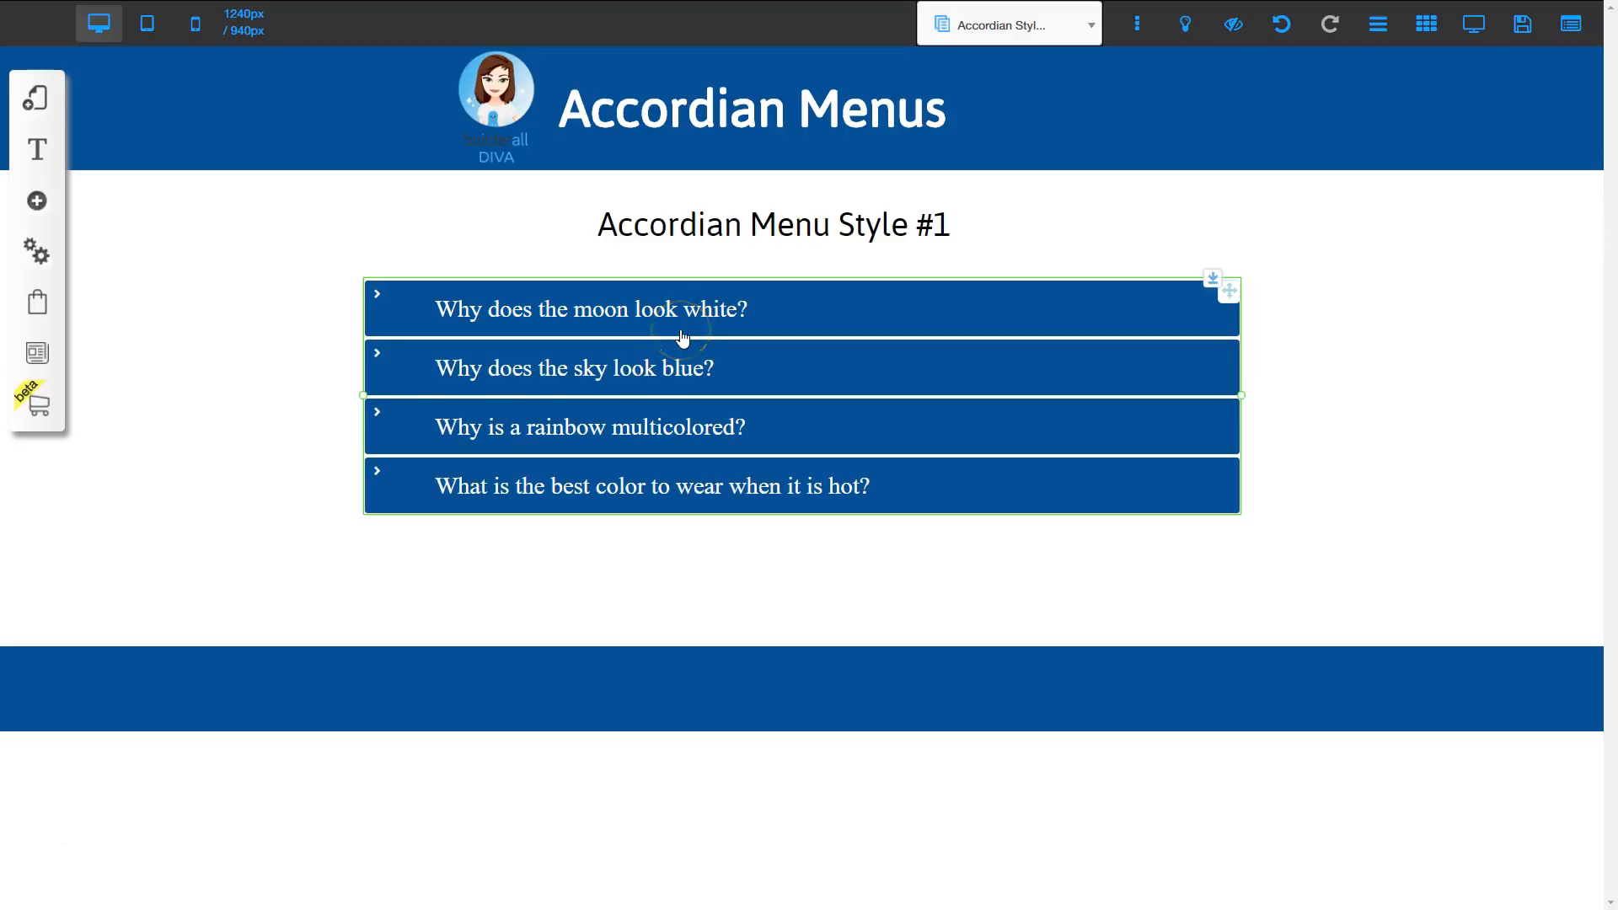
{"action": "left_click", "coordinate": [669, 365]}
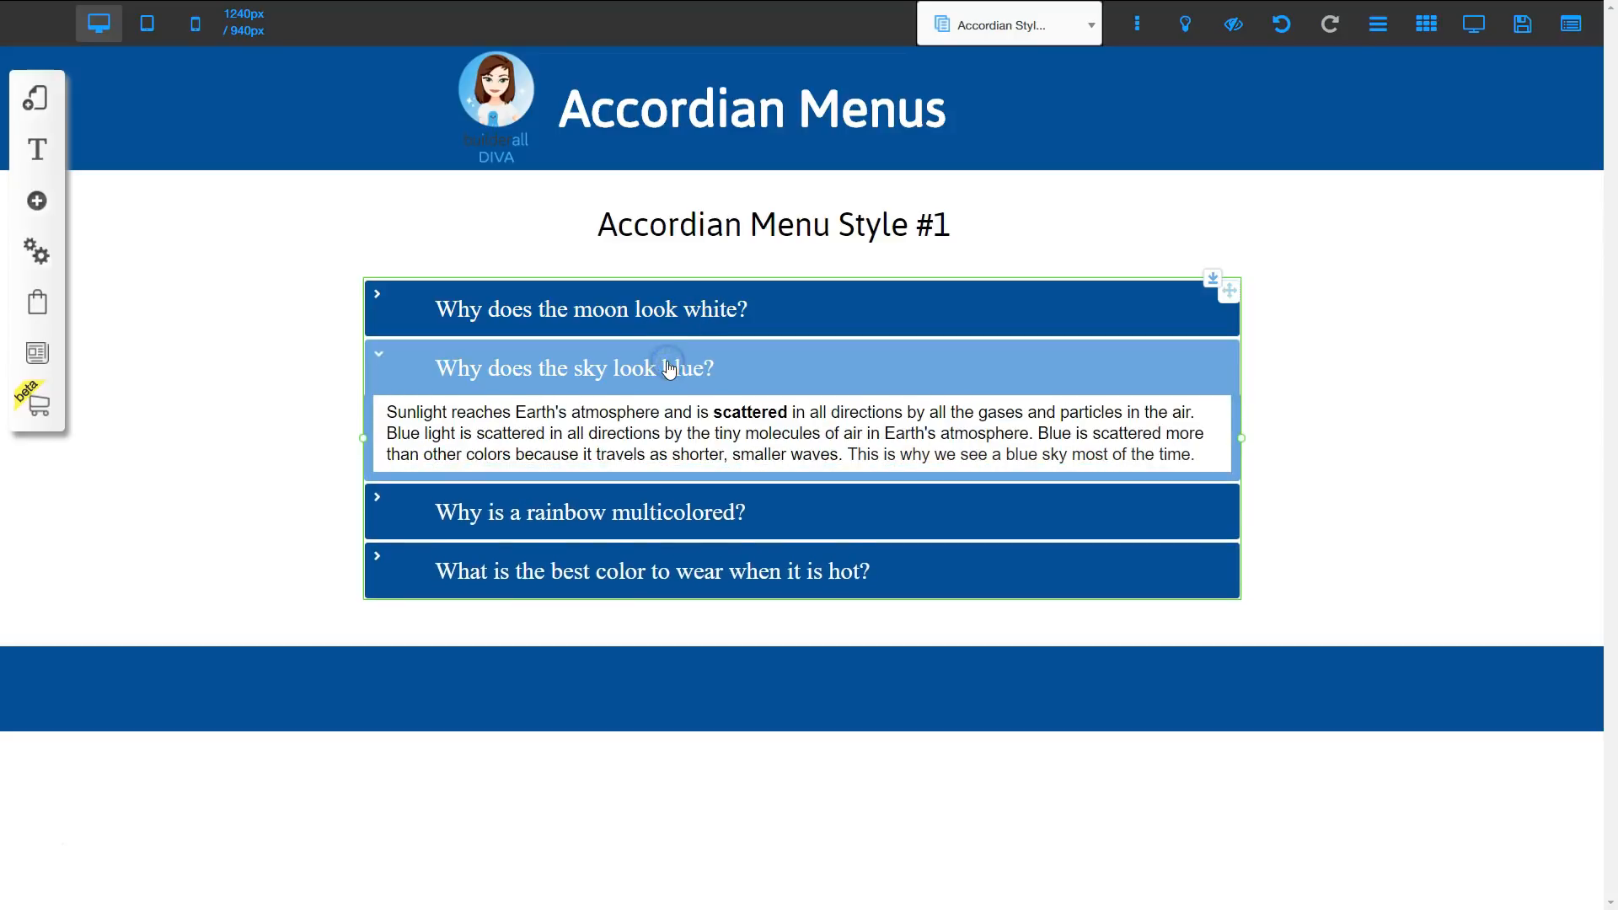
{"action": "left_click", "coordinate": [672, 424]}
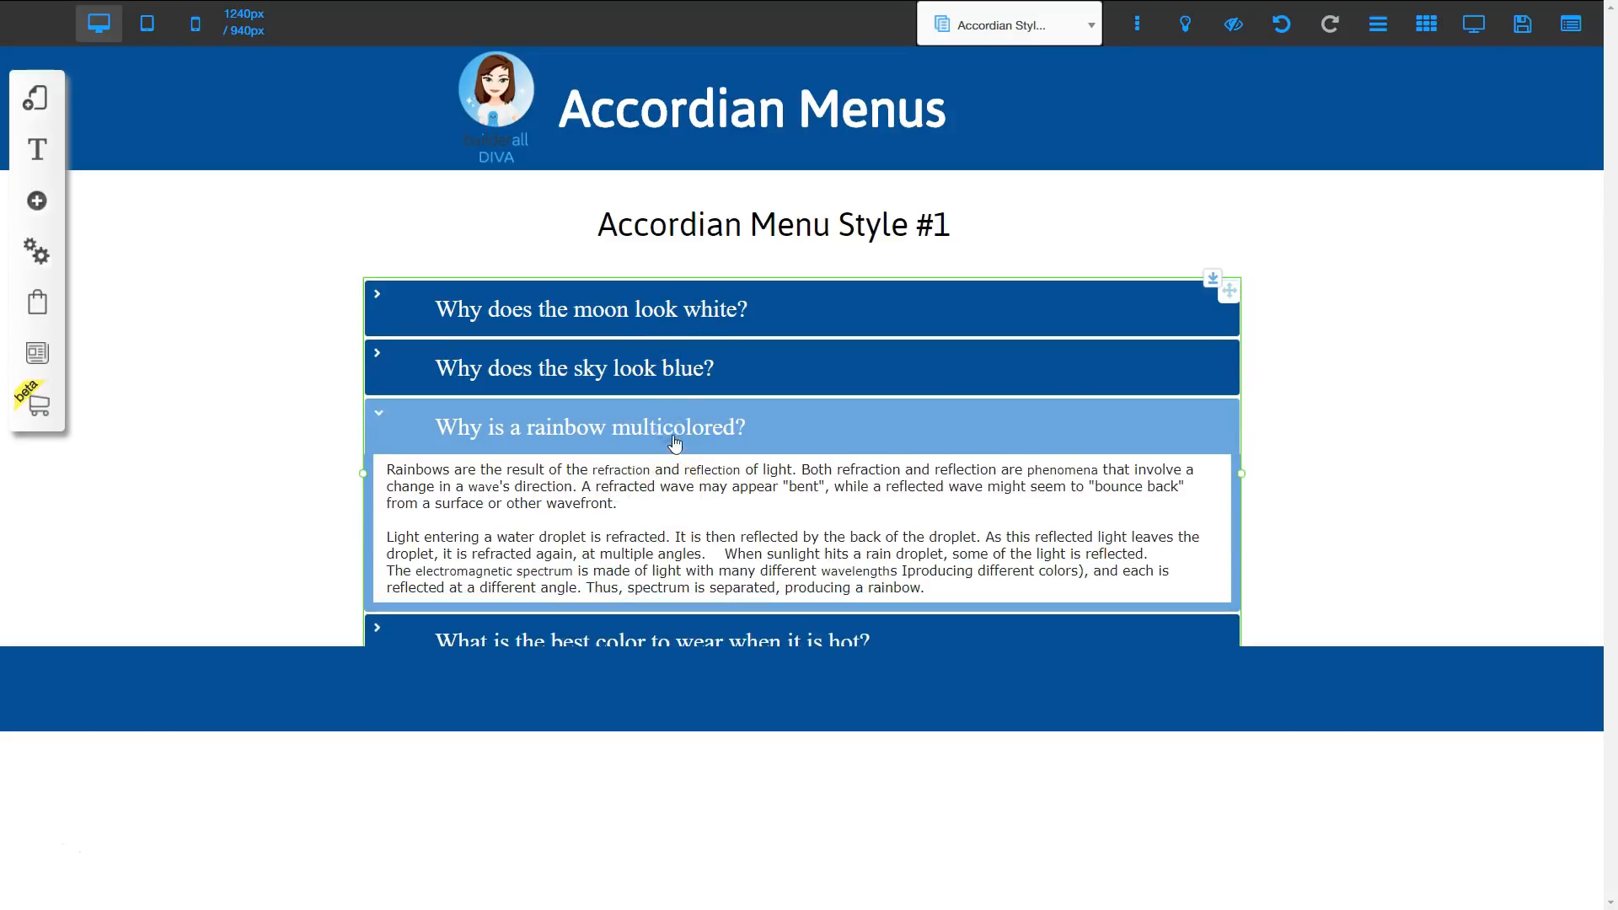
{"action": "left_click", "coordinate": [672, 493]}
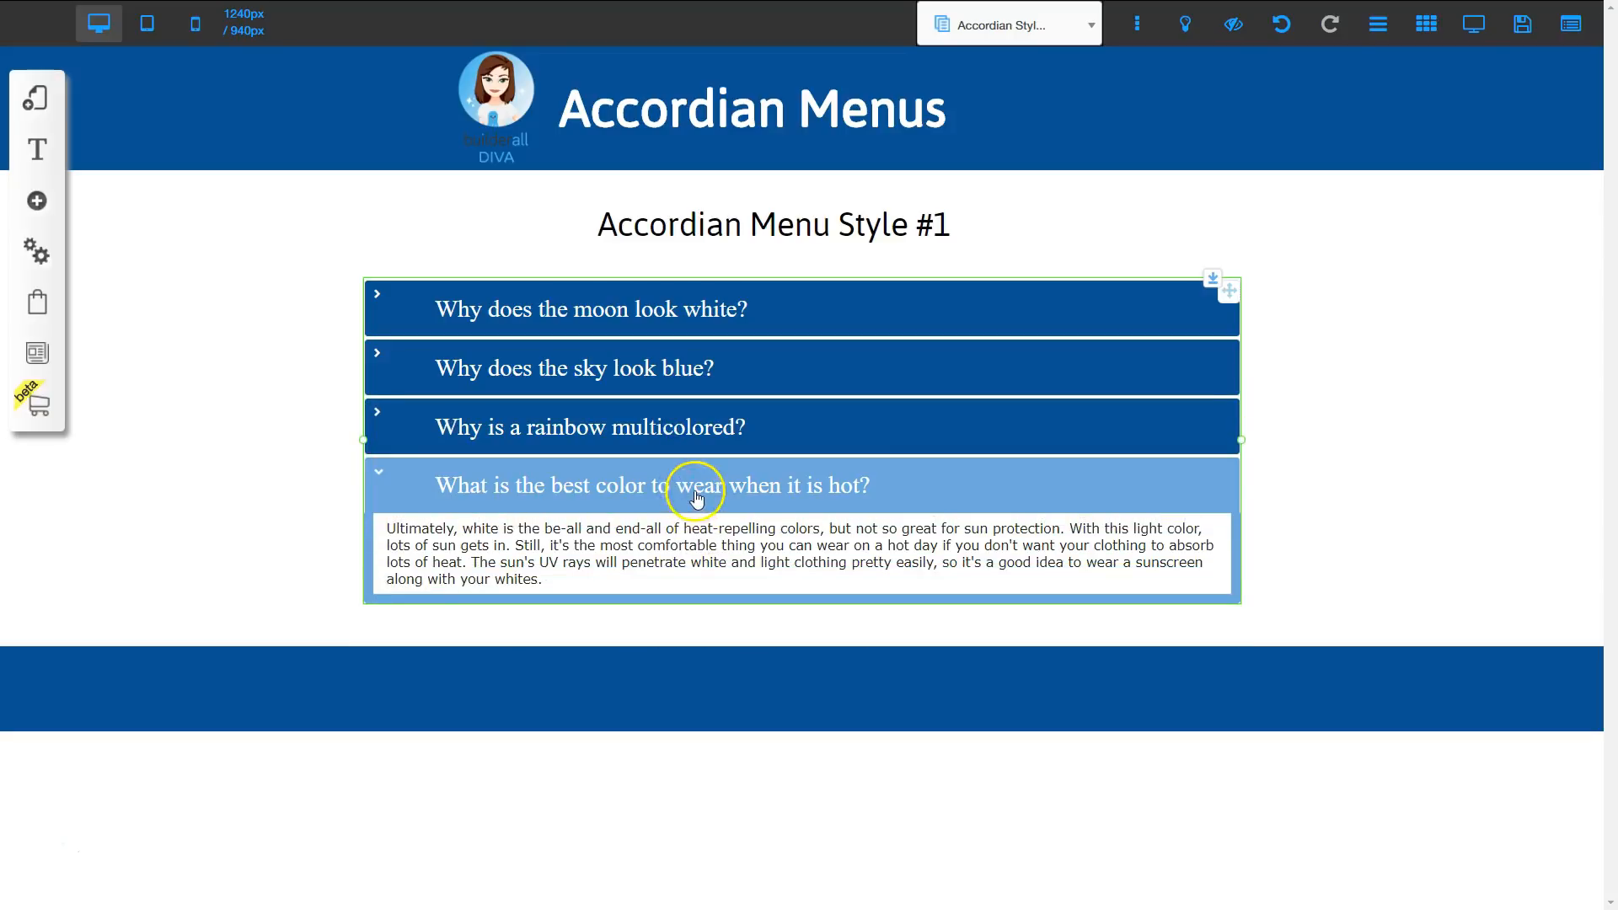
{"action": "left_click", "coordinate": [697, 486]}
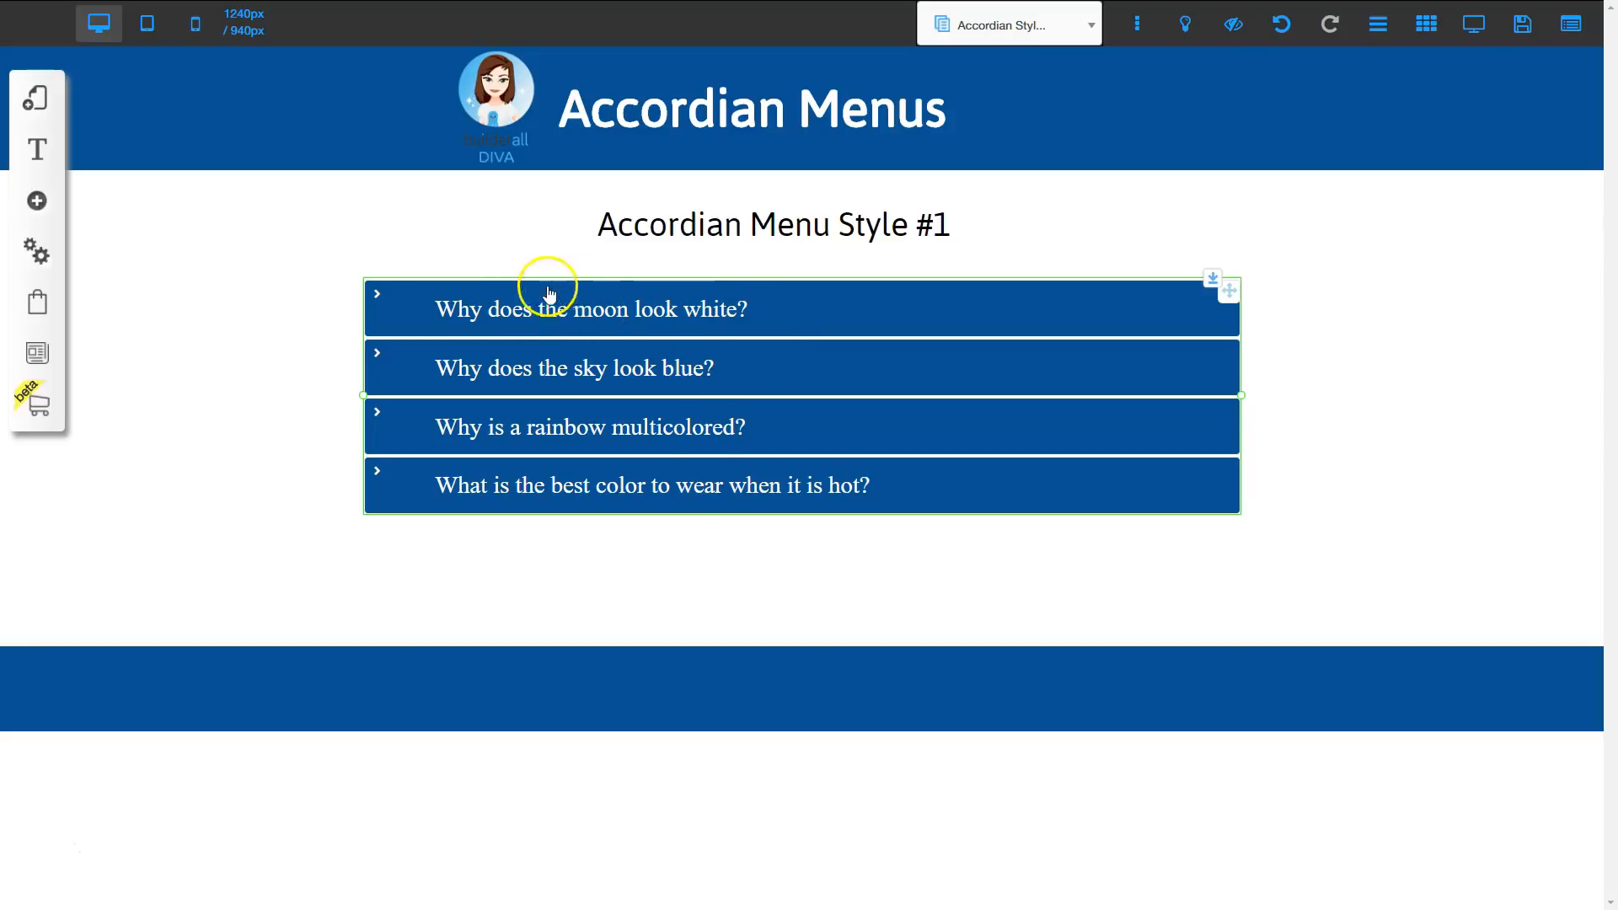
{"action": "left_click", "coordinate": [676, 317]}
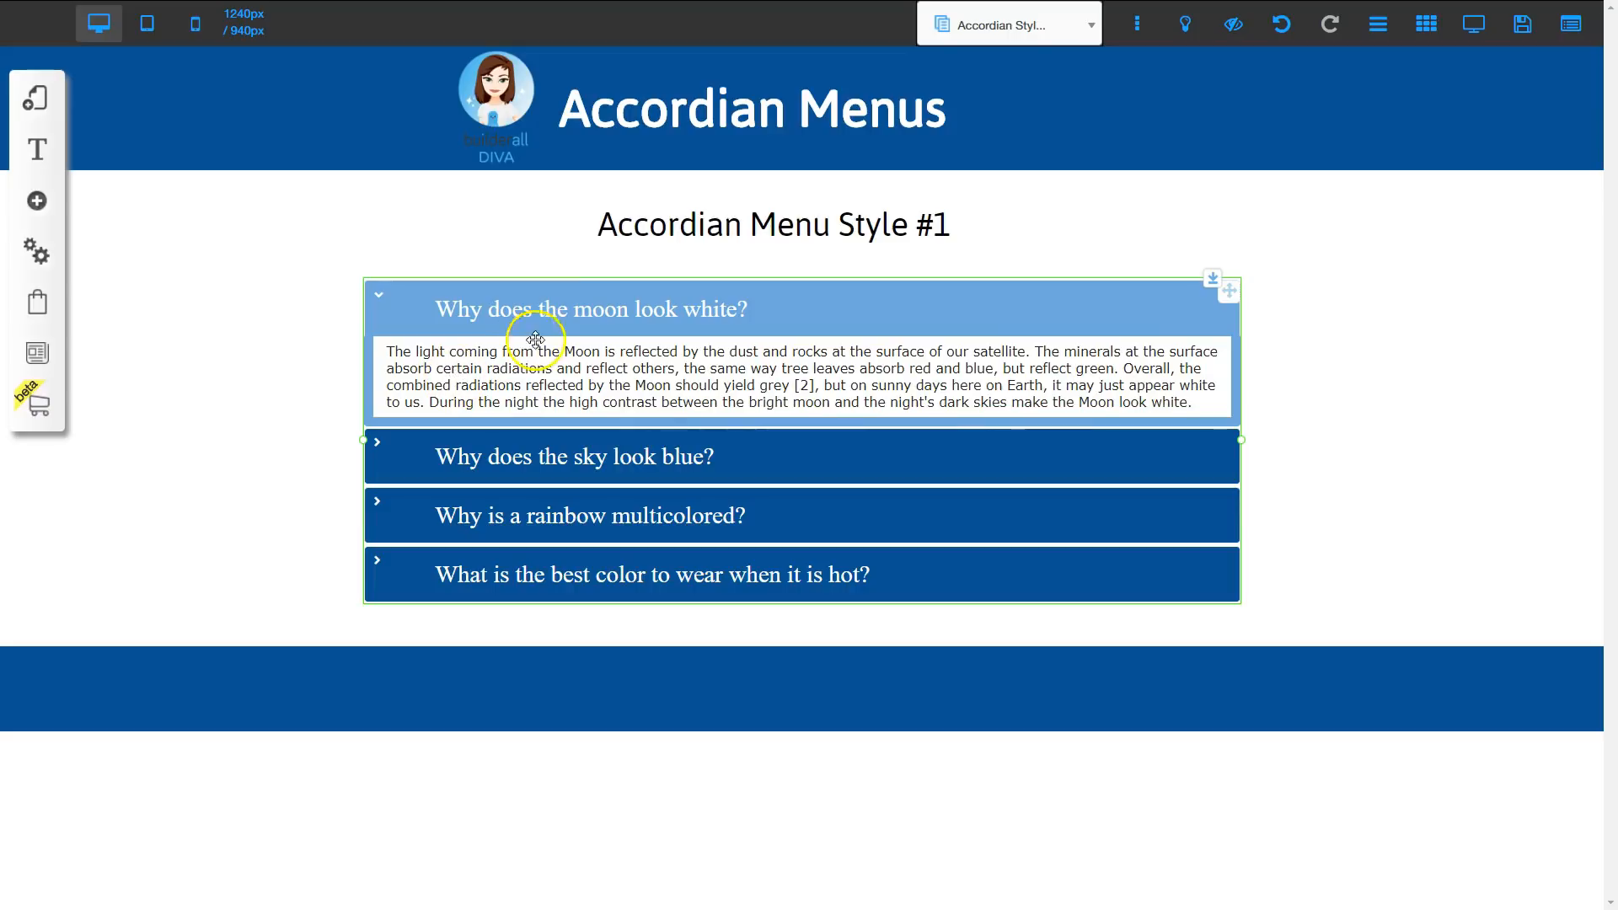
{"action": "left_click", "coordinate": [554, 305]}
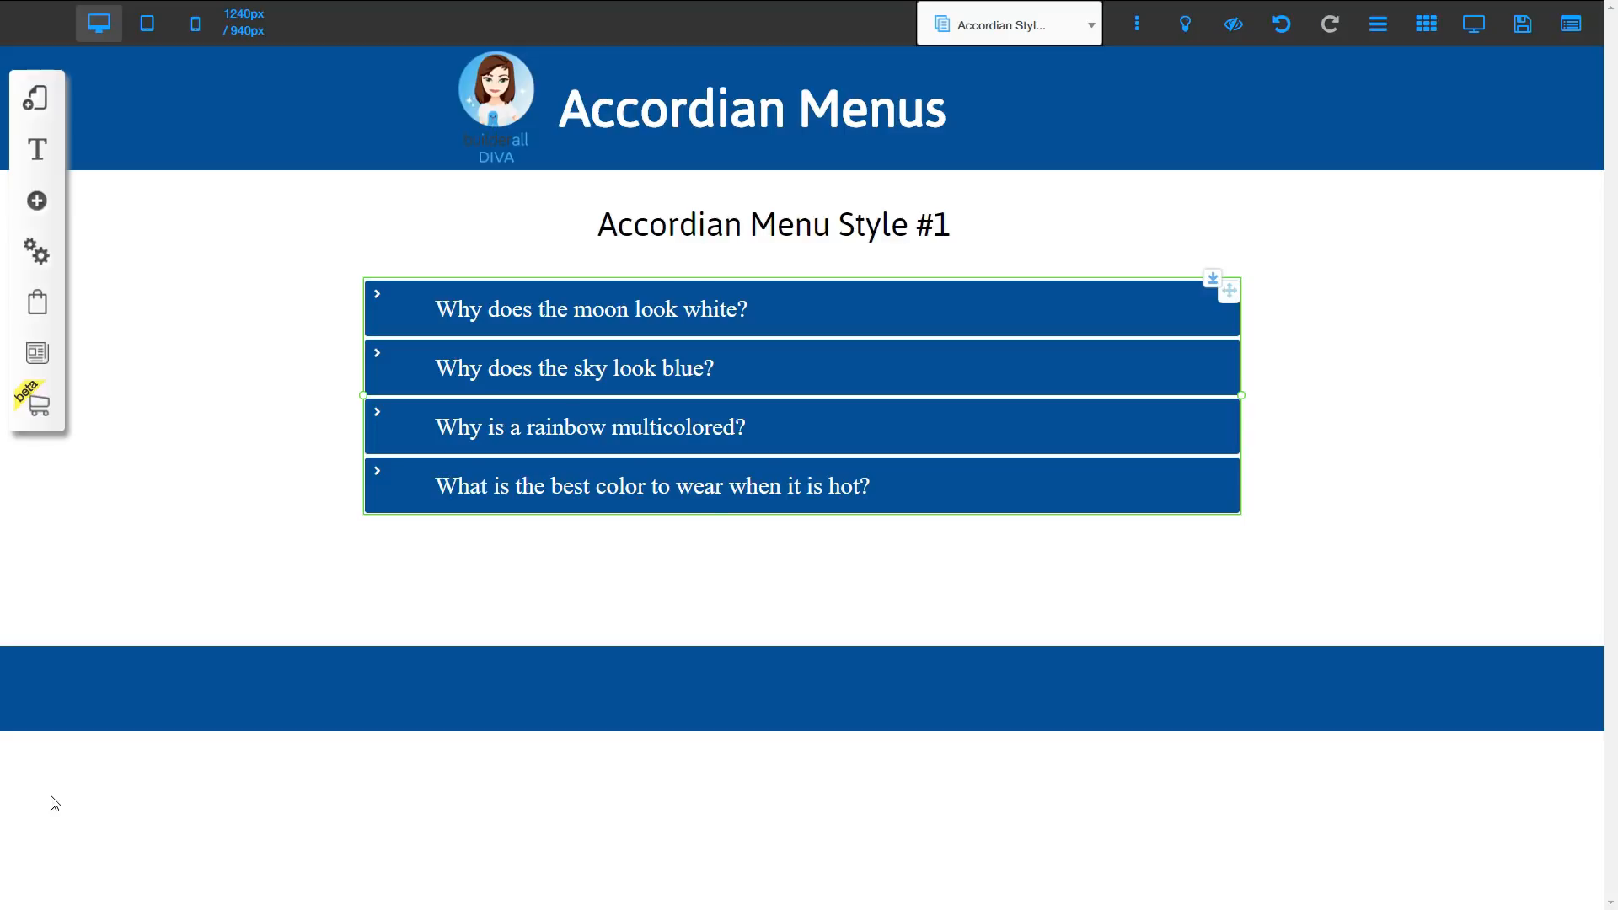
Move the blue footer band far down the page to free up space below the accordion menu
{"action": "left_click_drag", "start_coordinate": [1367, 673], "coordinate": [1443, 909]}
{"action": "scroll", "coordinate": [1367, 855], "scroll_direction": "down", "scroll_amount": 2}
{"action": "scroll", "coordinate": [1441, 855], "scroll_direction": "down", "scroll_amount": 1}
{"action": "scroll", "coordinate": [1448, 852], "scroll_direction": "down", "scroll_amount": 1}
{"action": "left_click_drag", "start_coordinate": [1449, 852], "coordinate": [1451, 909]}
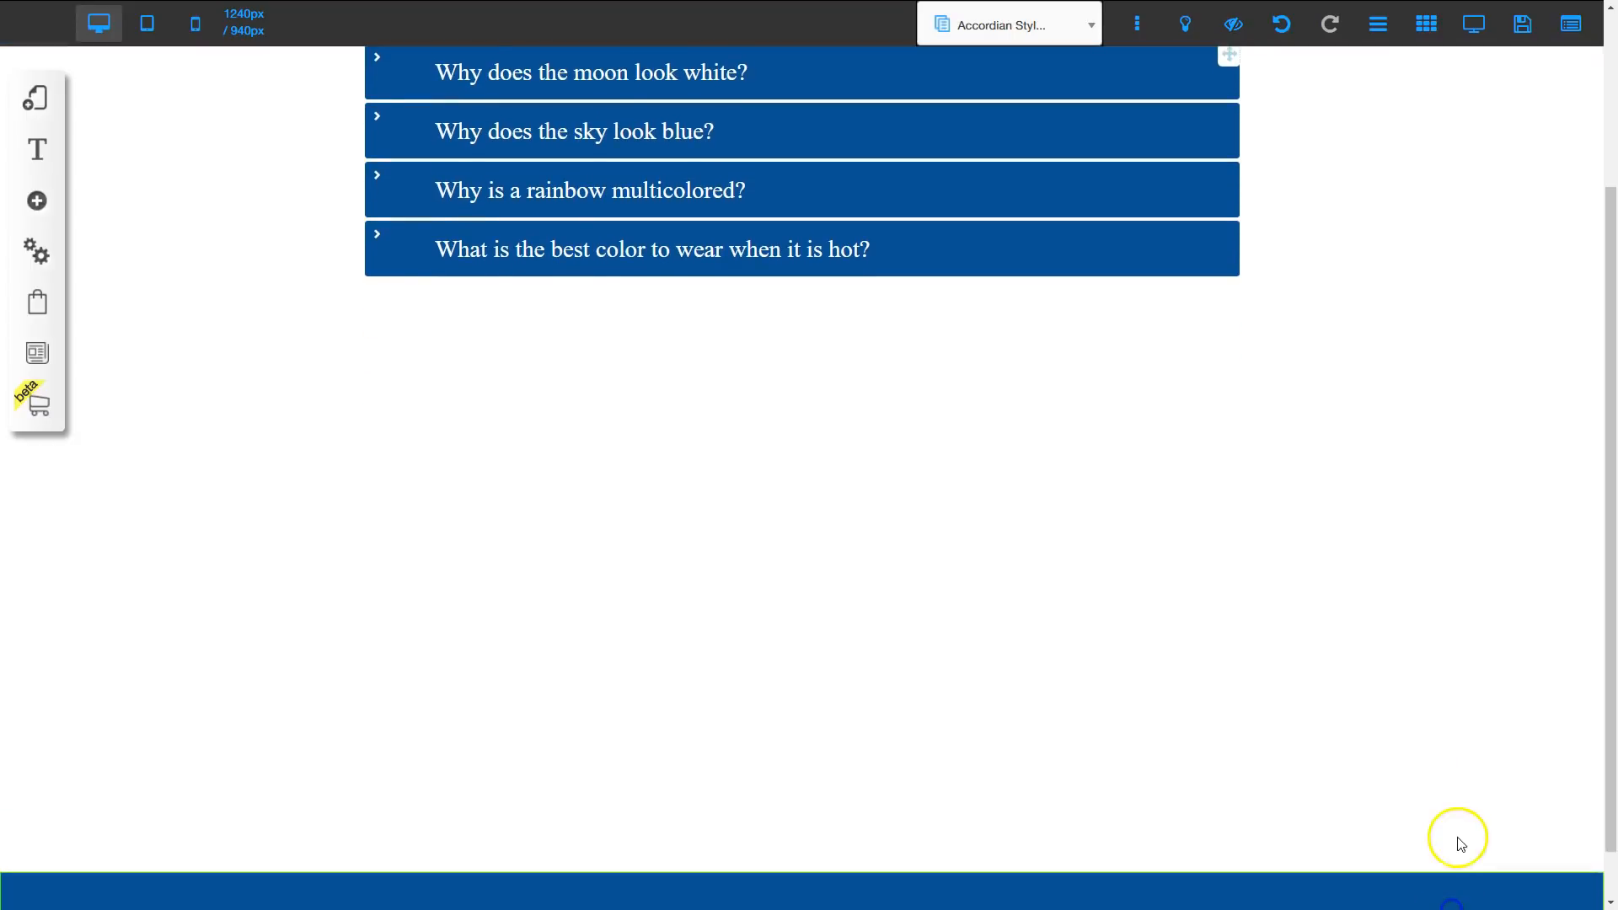
{"action": "scroll", "coordinate": [1461, 841], "scroll_direction": "down", "scroll_amount": 1}
{"action": "left_click_drag", "start_coordinate": [1459, 830], "coordinate": [1464, 883]}
{"action": "scroll", "coordinate": [1364, 733], "scroll_direction": "up", "scroll_amount": 5}
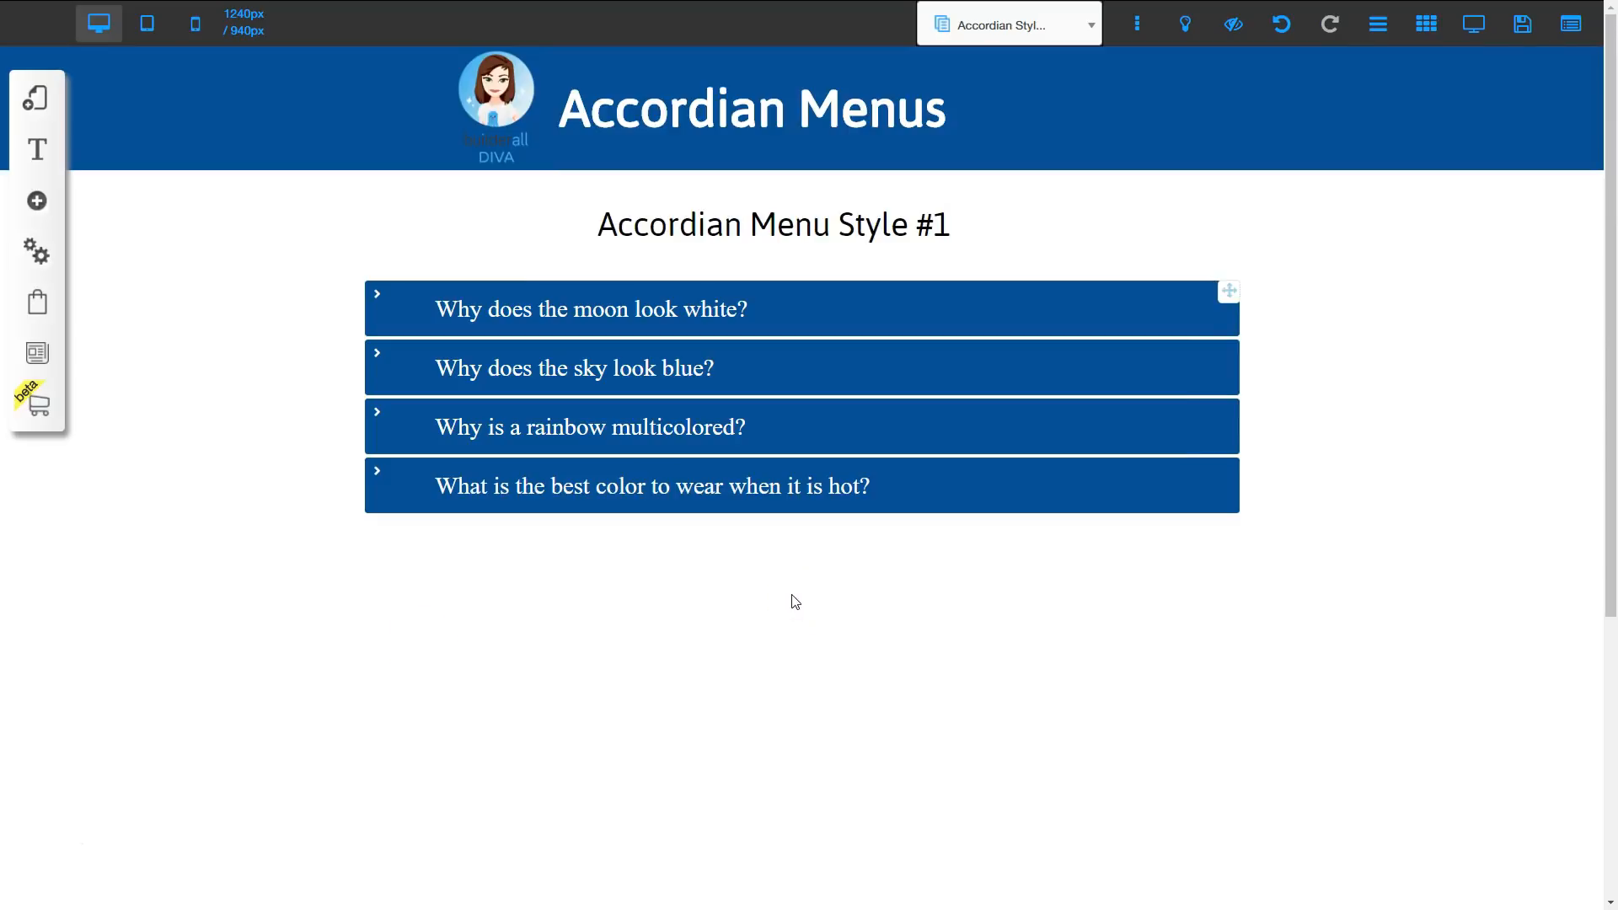
Insert the first Accordion Elements (beta) design from the Boxes and Lines elements onto the page
{"action": "left_click", "coordinate": [37, 202]}
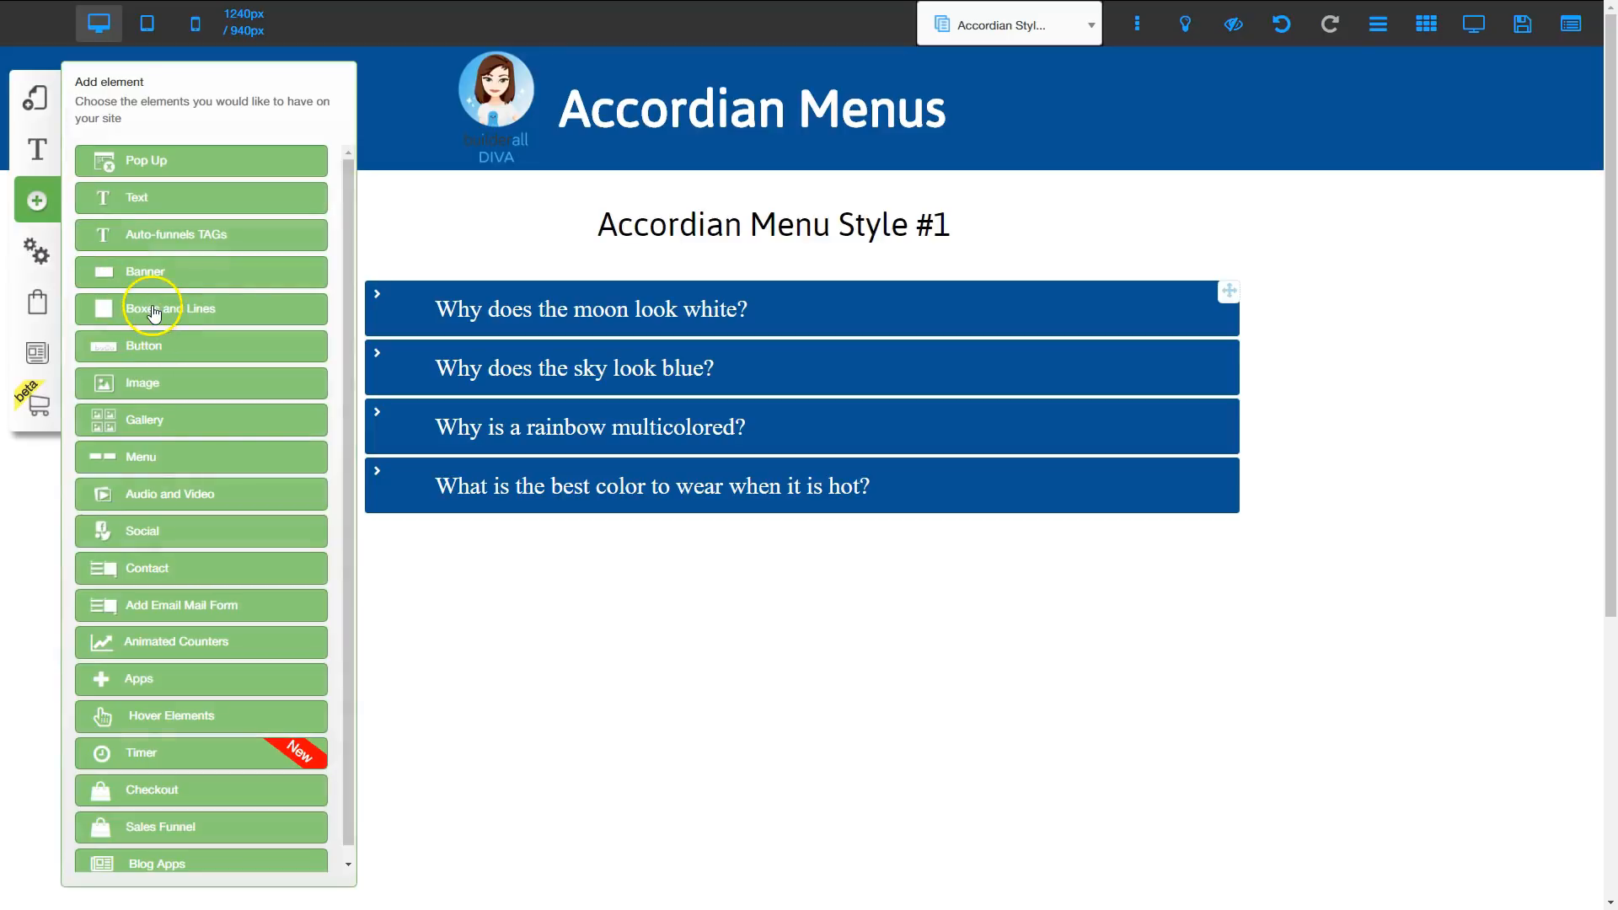
{"action": "left_click", "coordinate": [152, 310]}
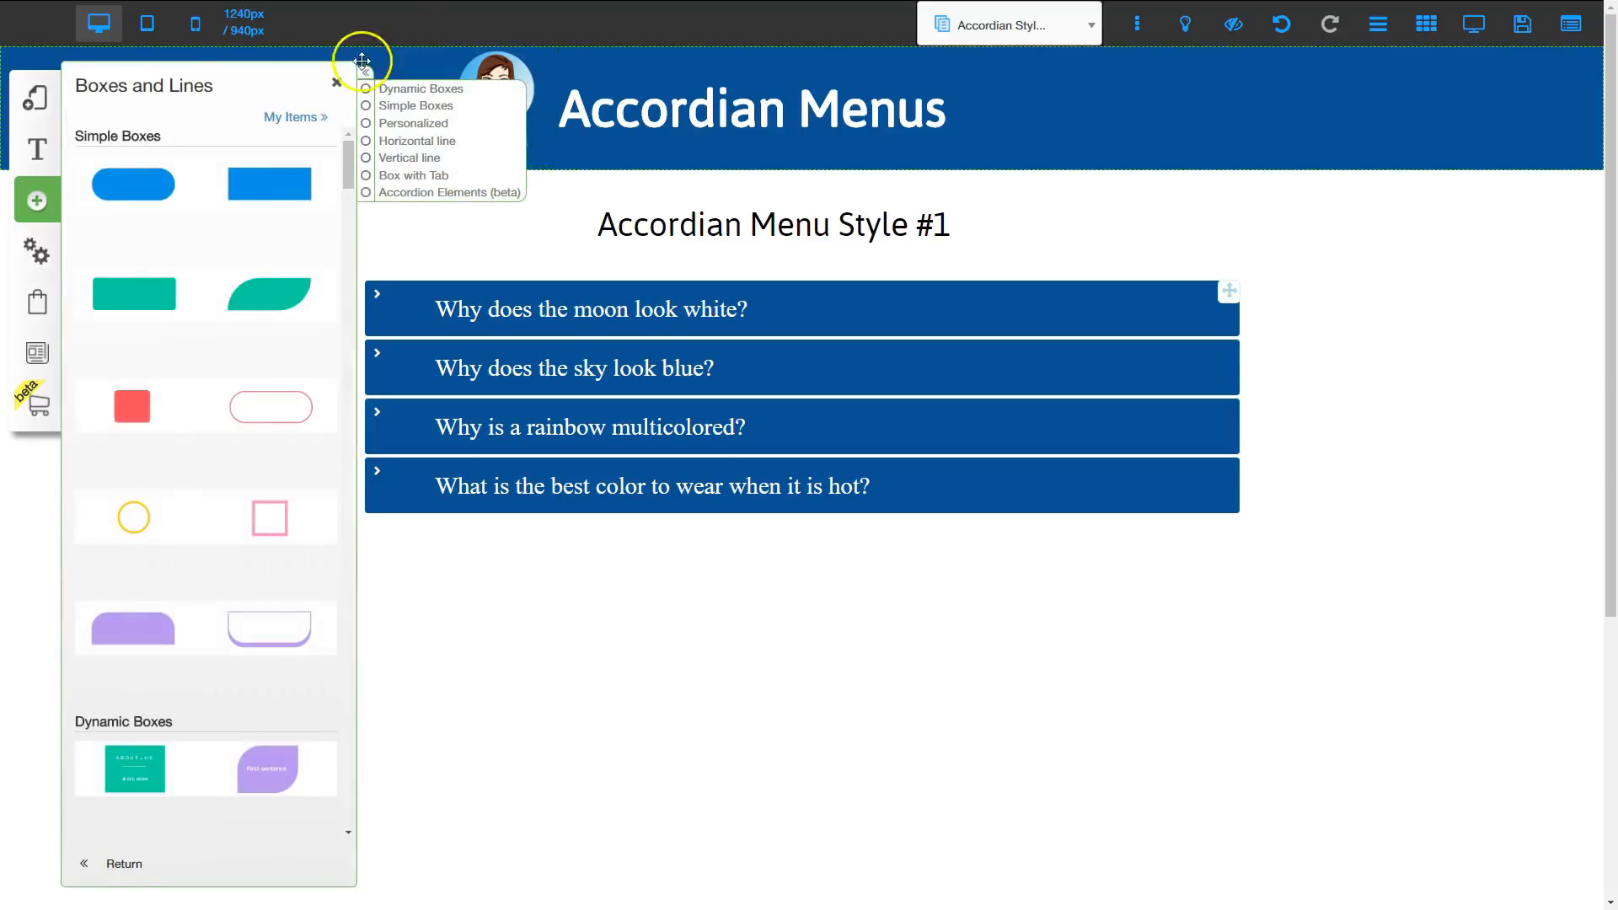
{"action": "left_click", "coordinate": [438, 194]}
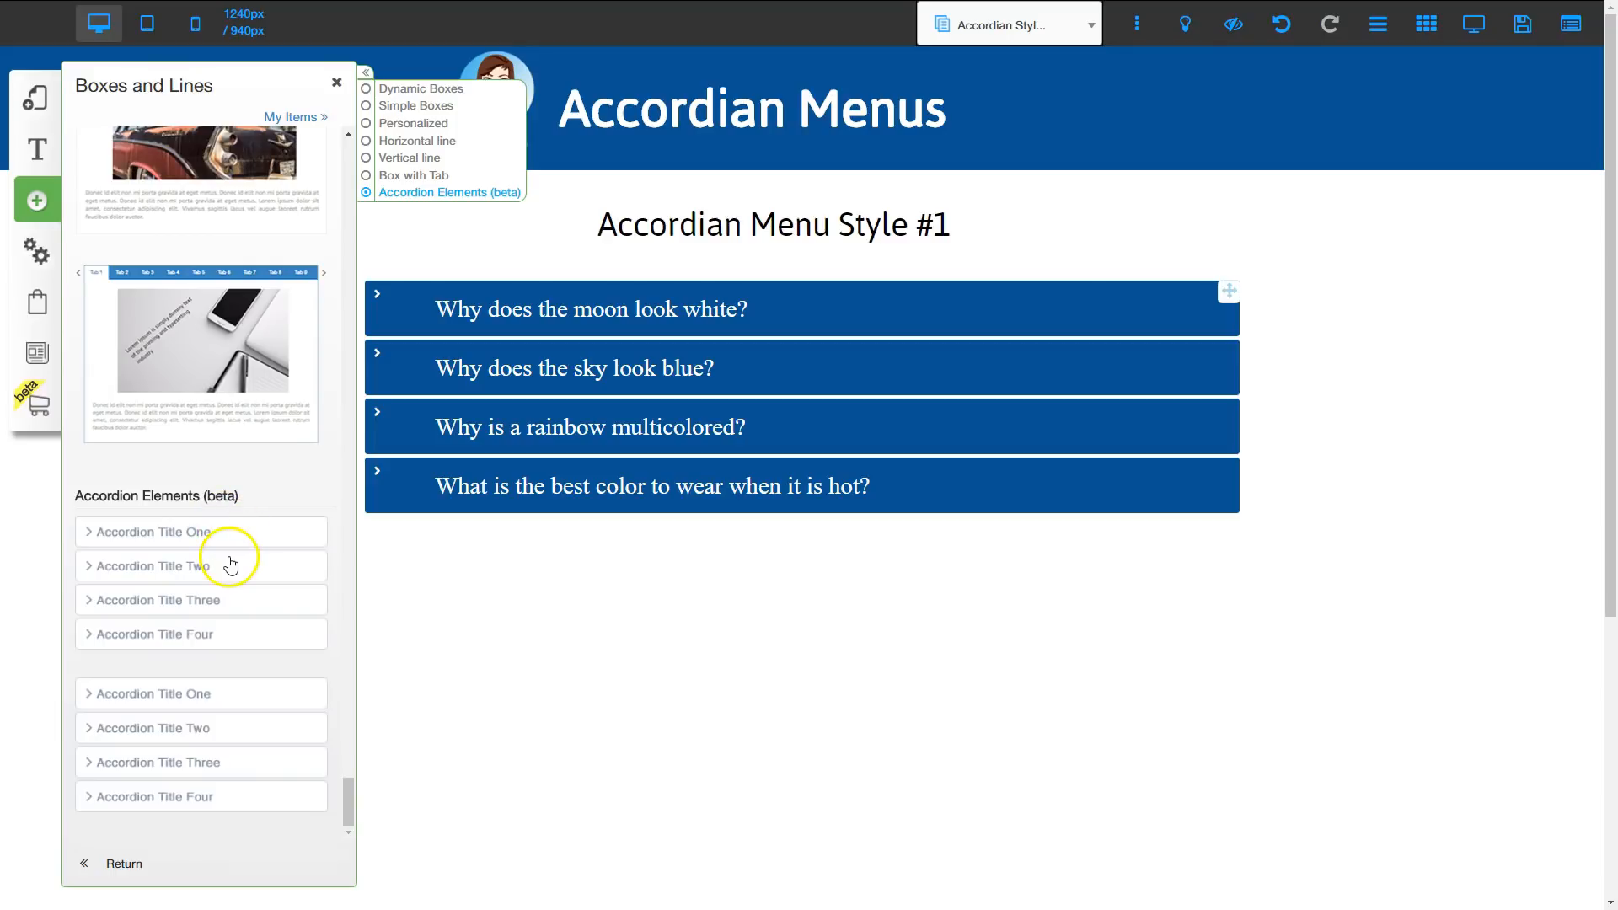
{"action": "left_click", "coordinate": [192, 571]}
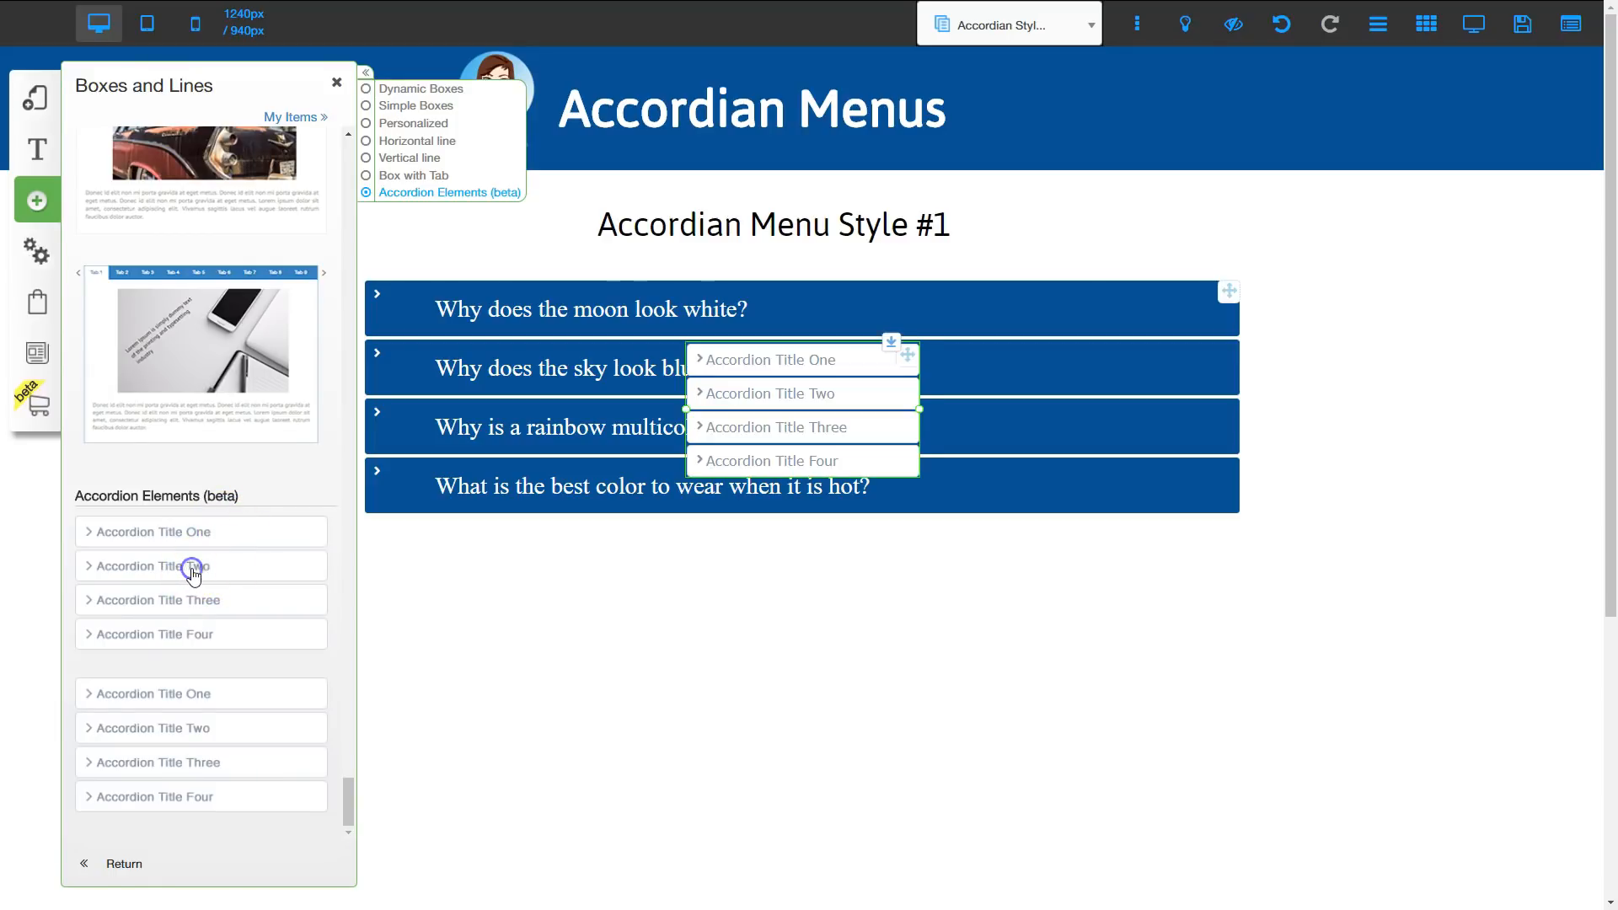
{"action": "left_click", "coordinate": [336, 81]}
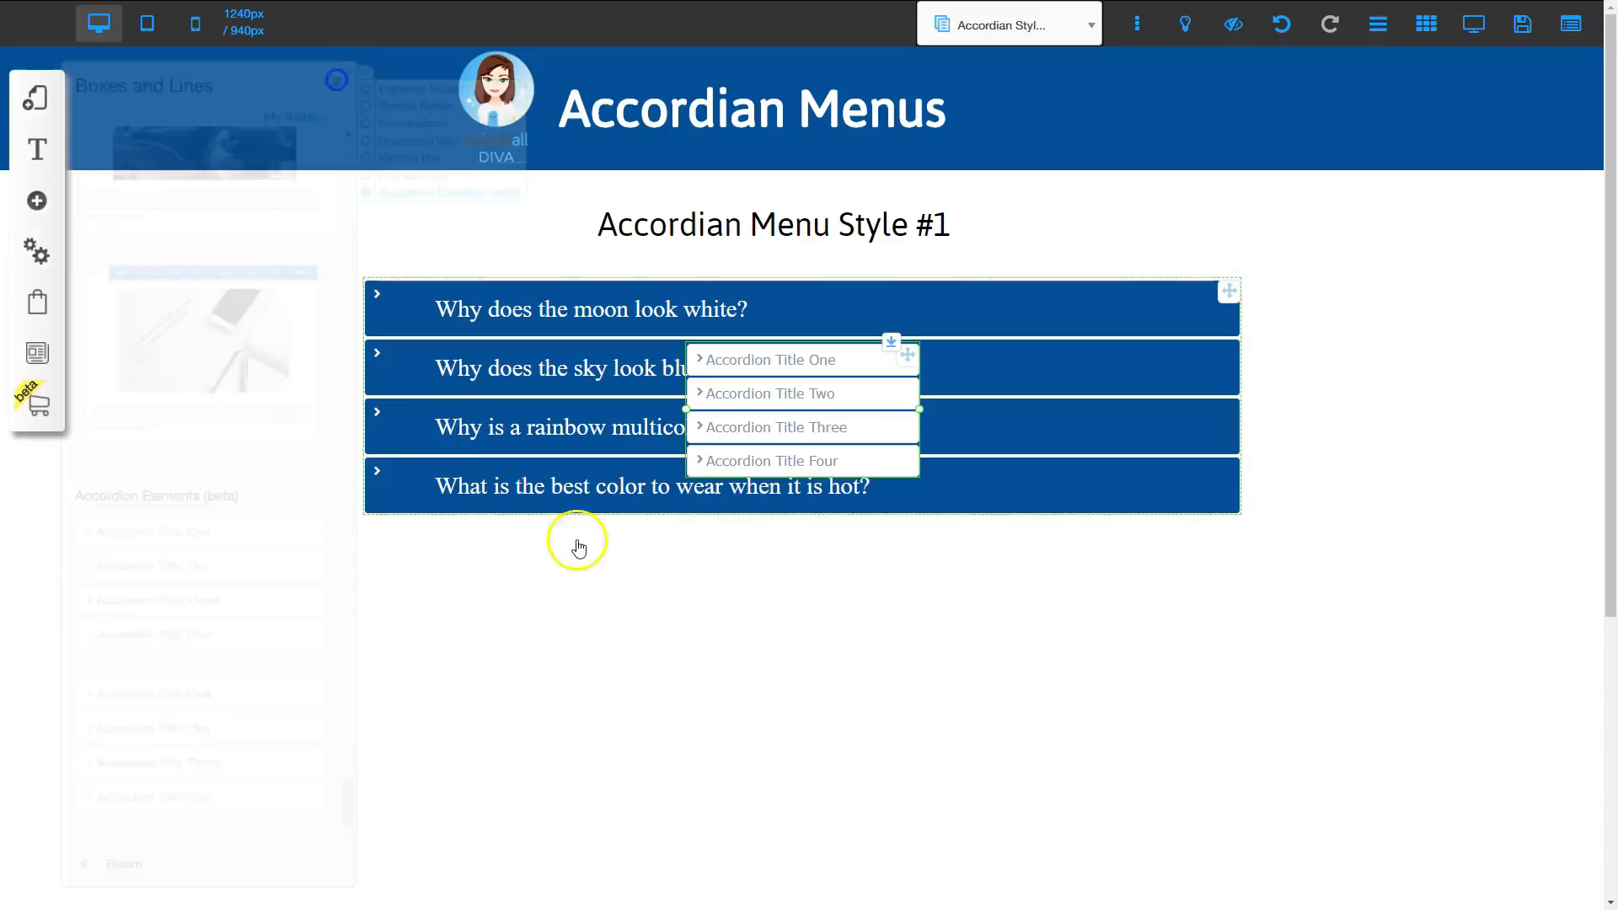
Place the new accordion below the blue menu, aligned to its left edge, and widen it to match the blue menu
{"action": "left_click_drag", "start_coordinate": [770, 396], "coordinate": [450, 612]}
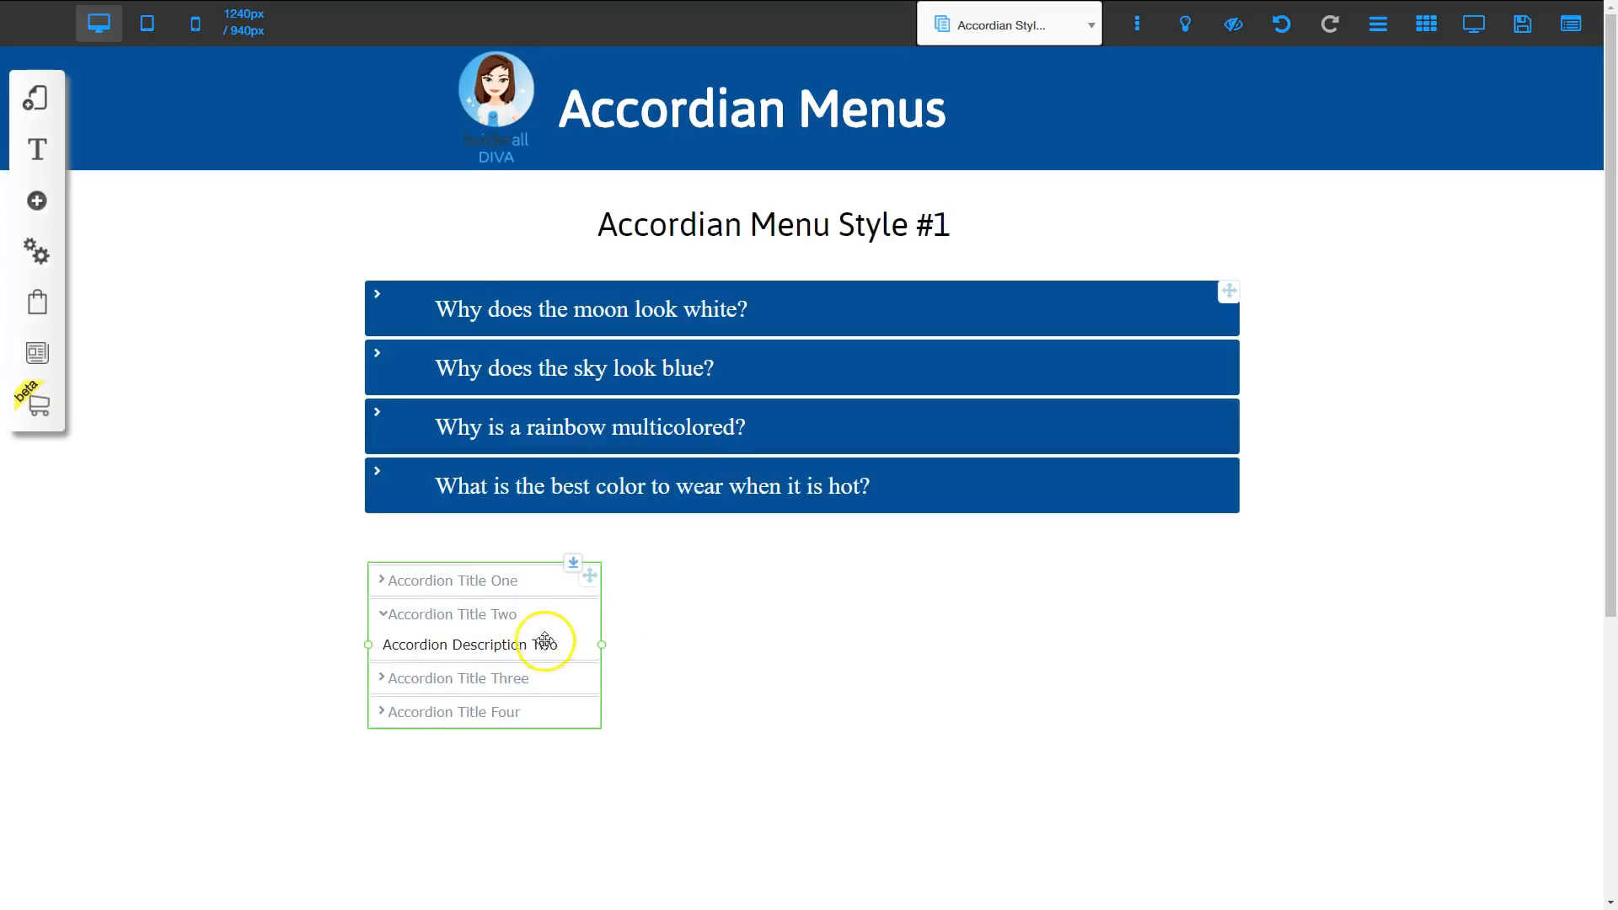
{"action": "left_click", "coordinate": [536, 615]}
{"action": "left_click_drag", "start_coordinate": [602, 630], "coordinate": [1240, 602]}
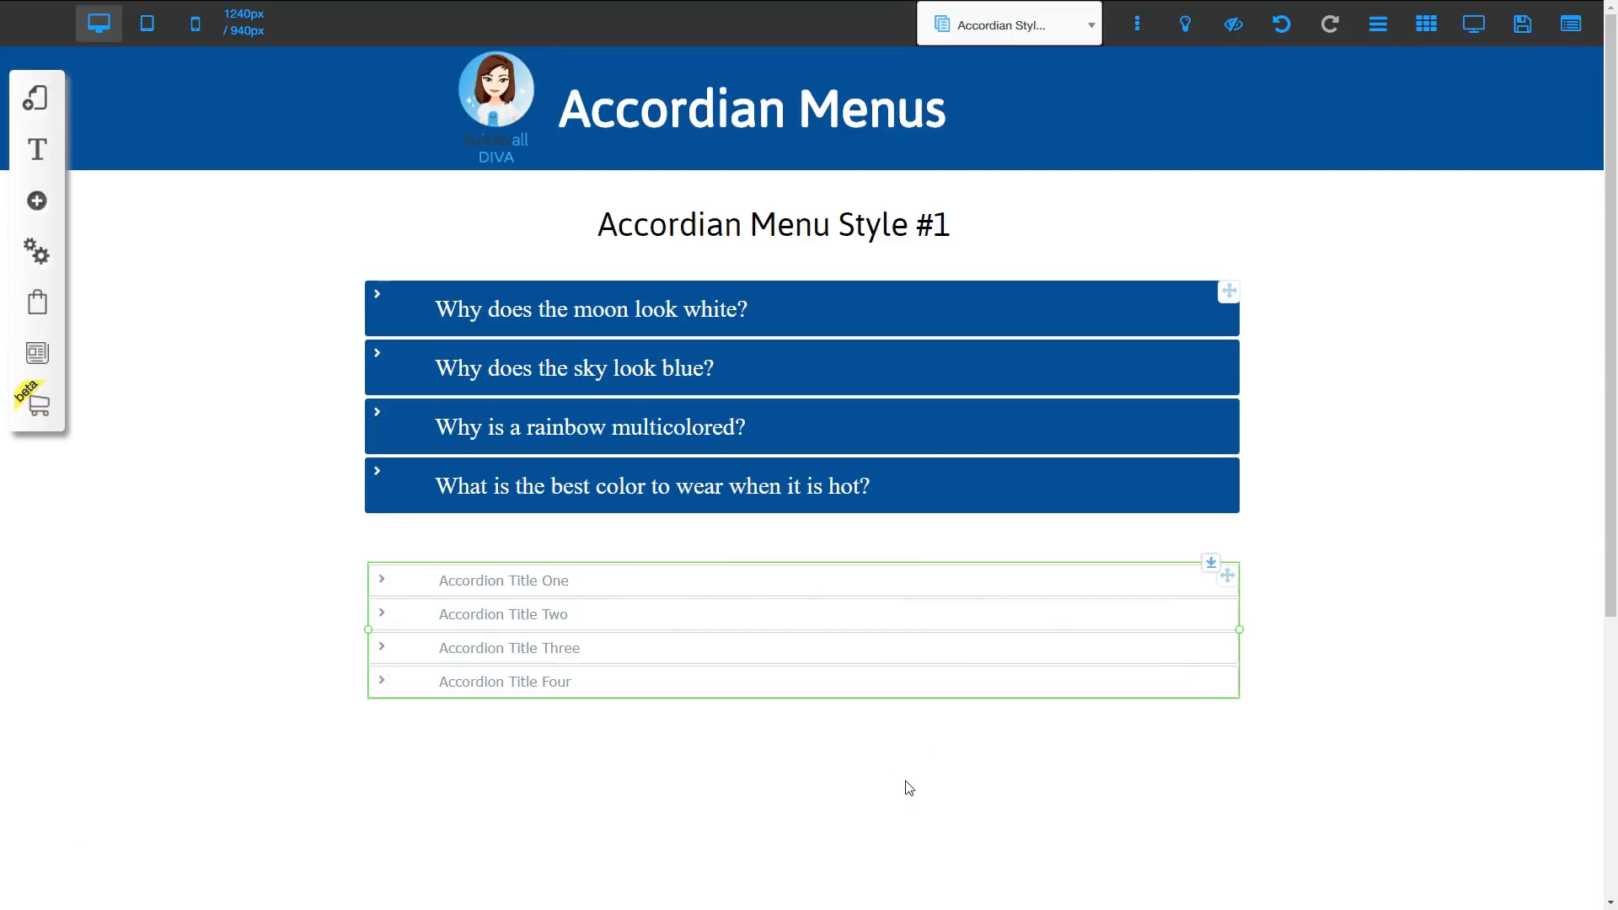
Fill the new accordion's four panels with the same questions and answers as the blue menu, save, and check the first panel
{"action": "left_click", "coordinate": [675, 631]}
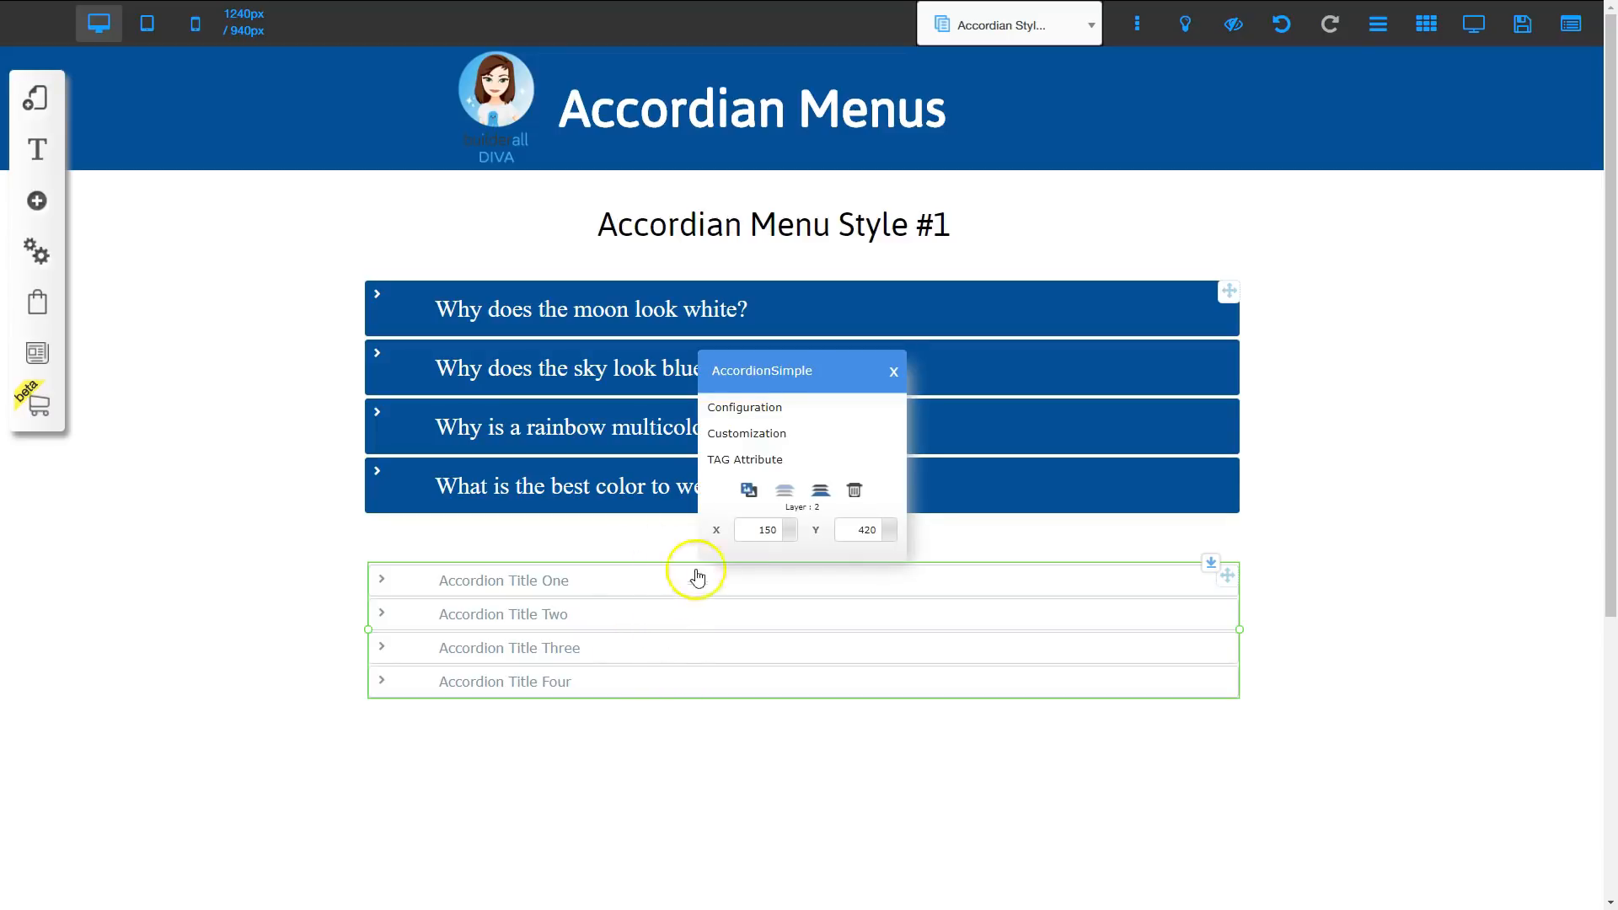
{"action": "left_click", "coordinate": [747, 412]}
{"action": "scroll", "coordinate": [826, 455], "scroll_direction": "down", "scroll_amount": 10}
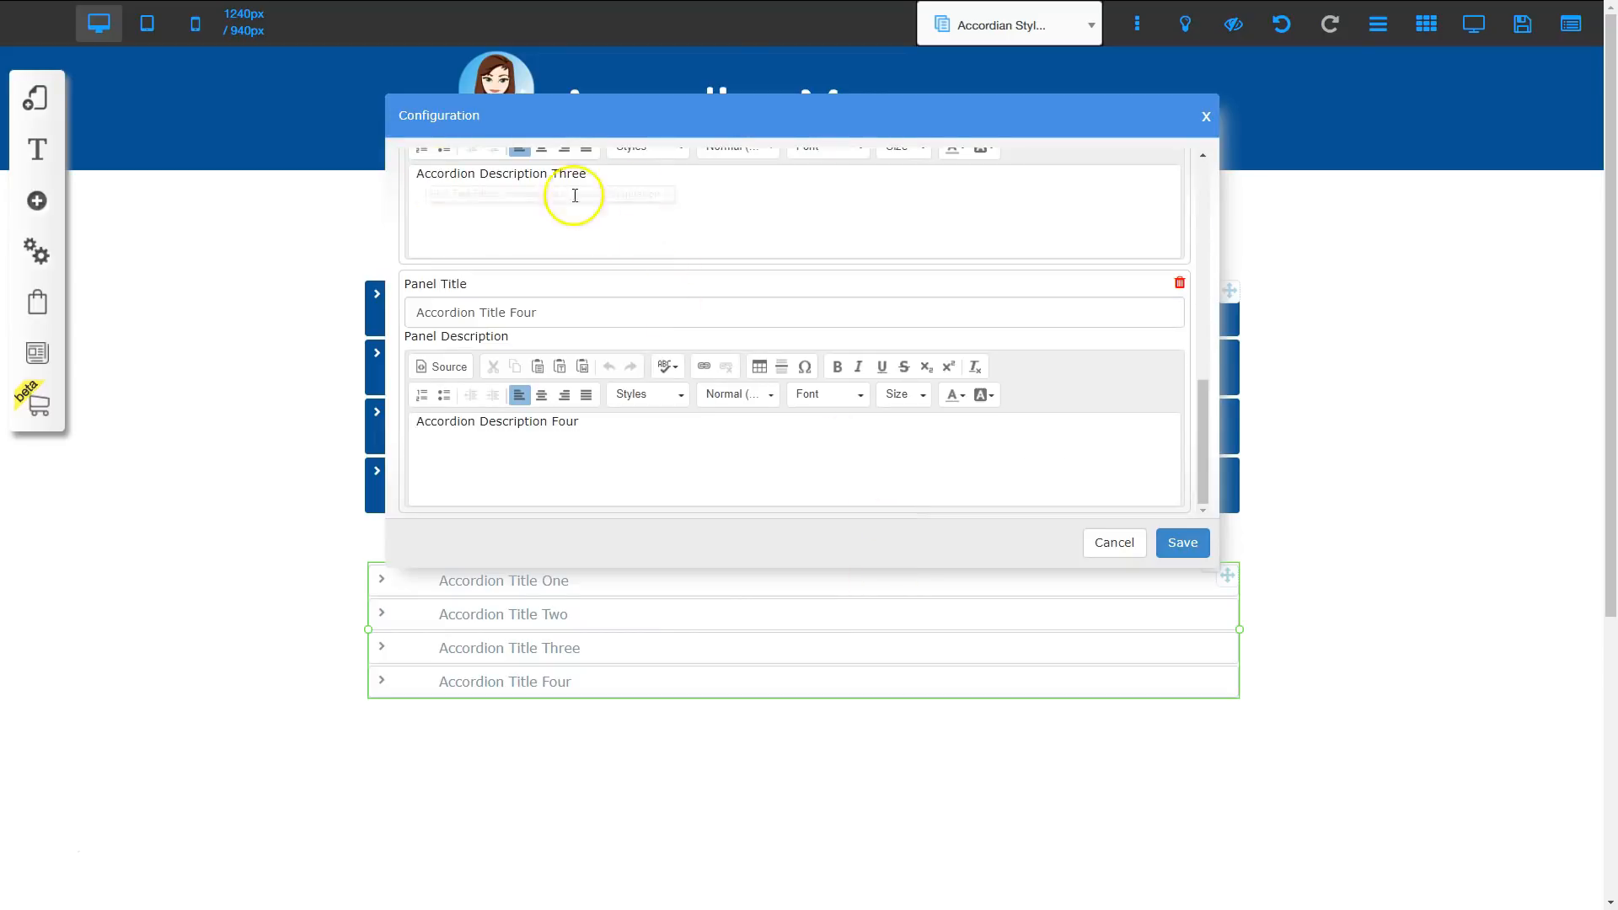
{"action": "scroll", "coordinate": [607, 236], "scroll_direction": "up", "scroll_amount": 10}
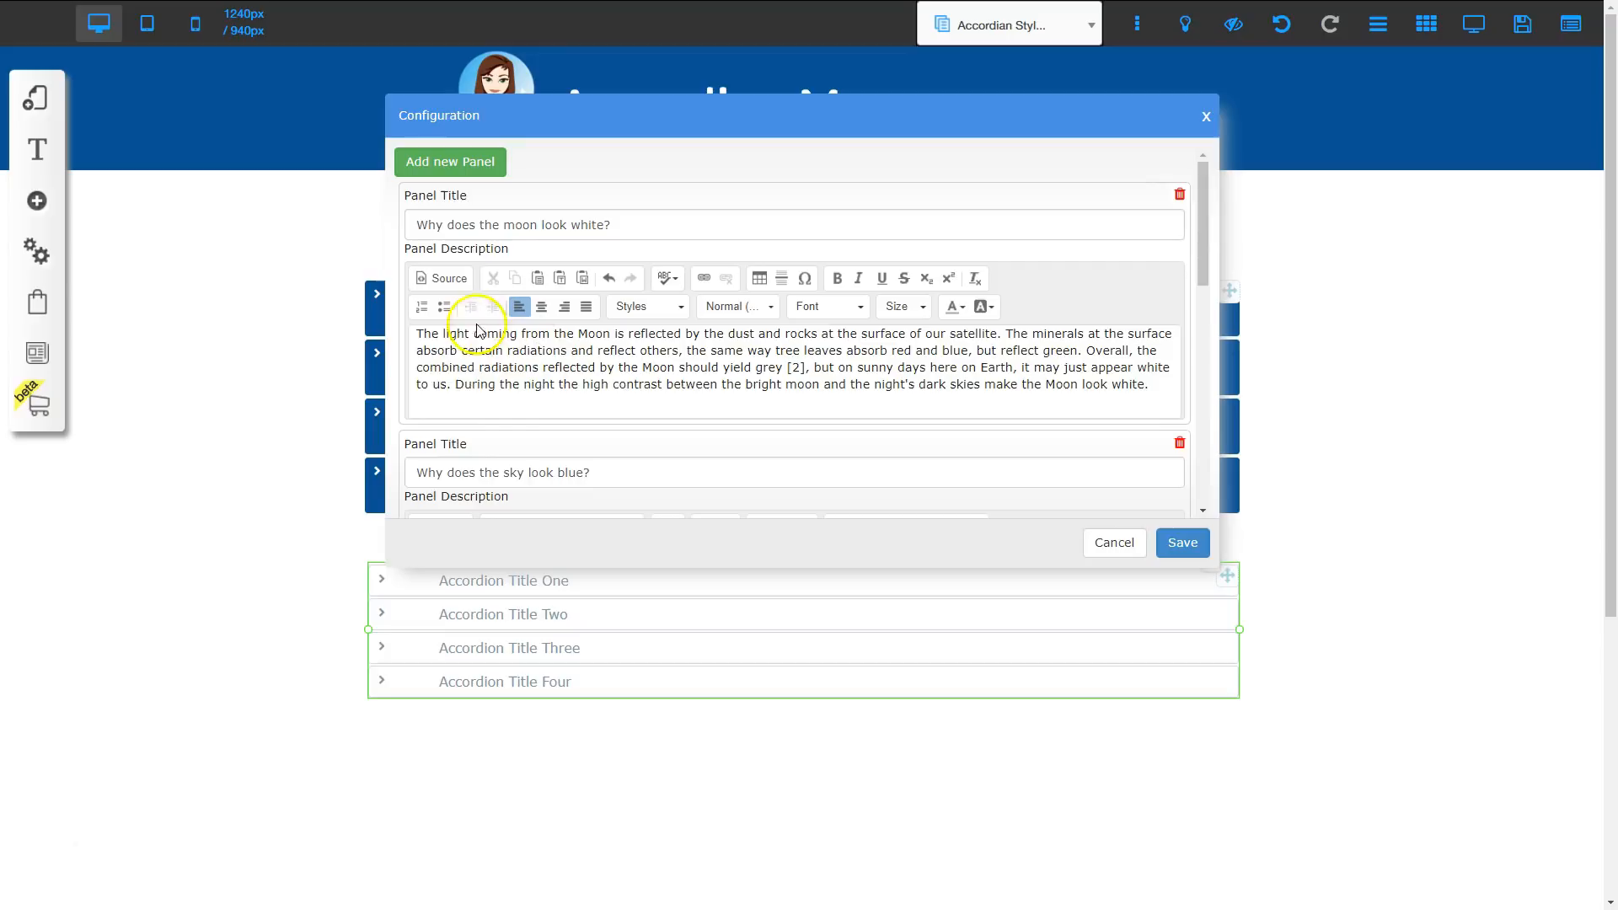
{"action": "left_click", "coordinate": [1182, 548]}
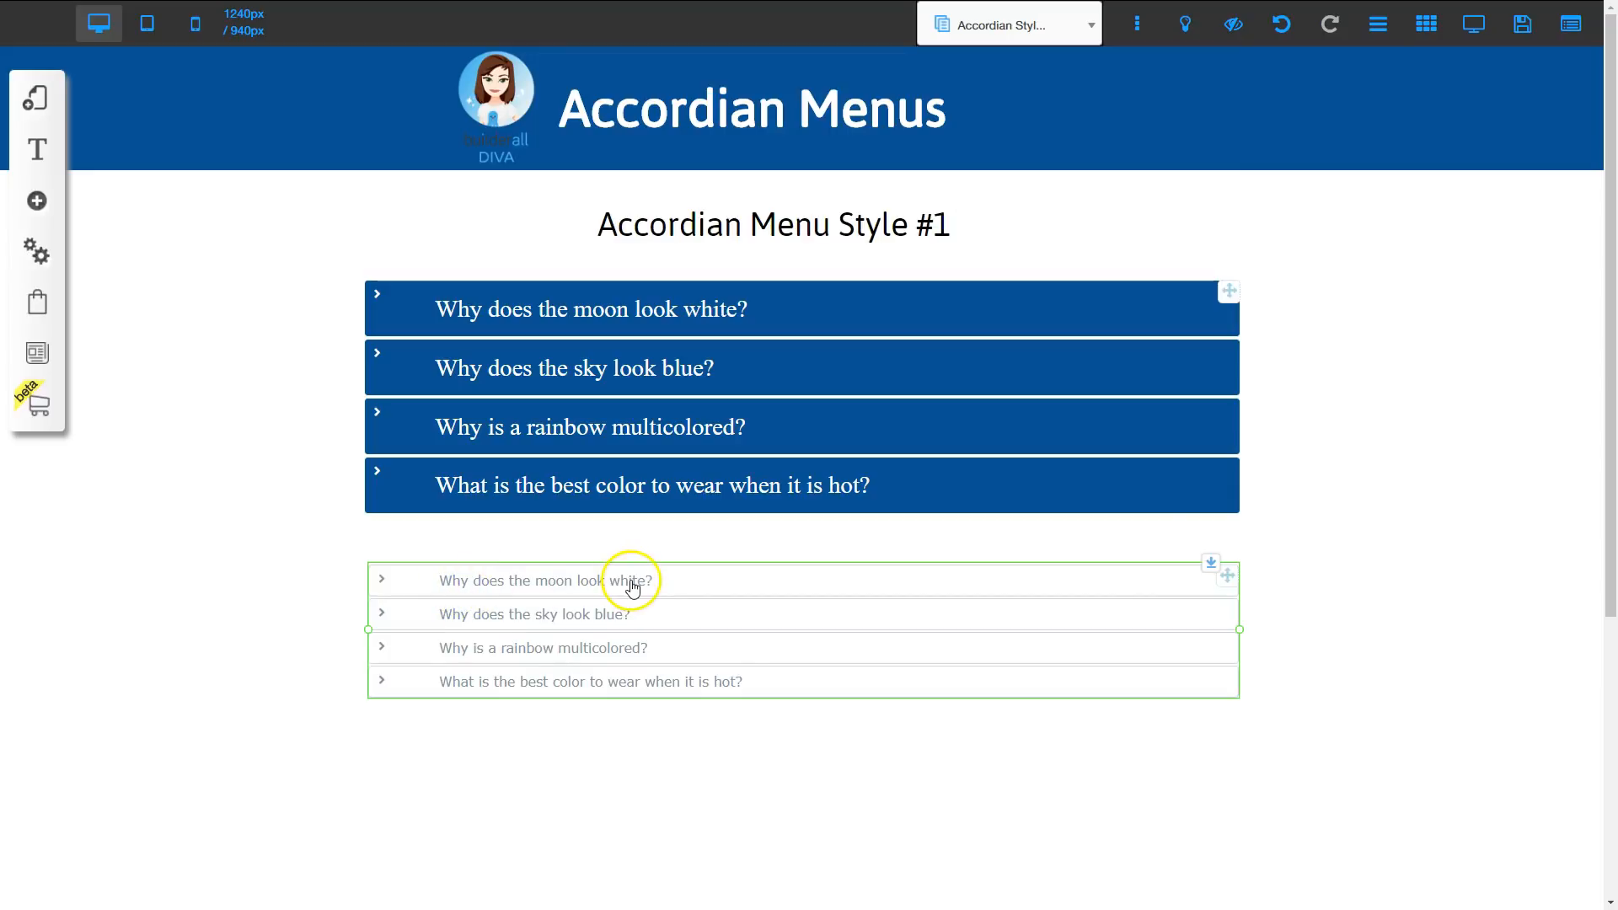
{"action": "left_click", "coordinate": [602, 582]}
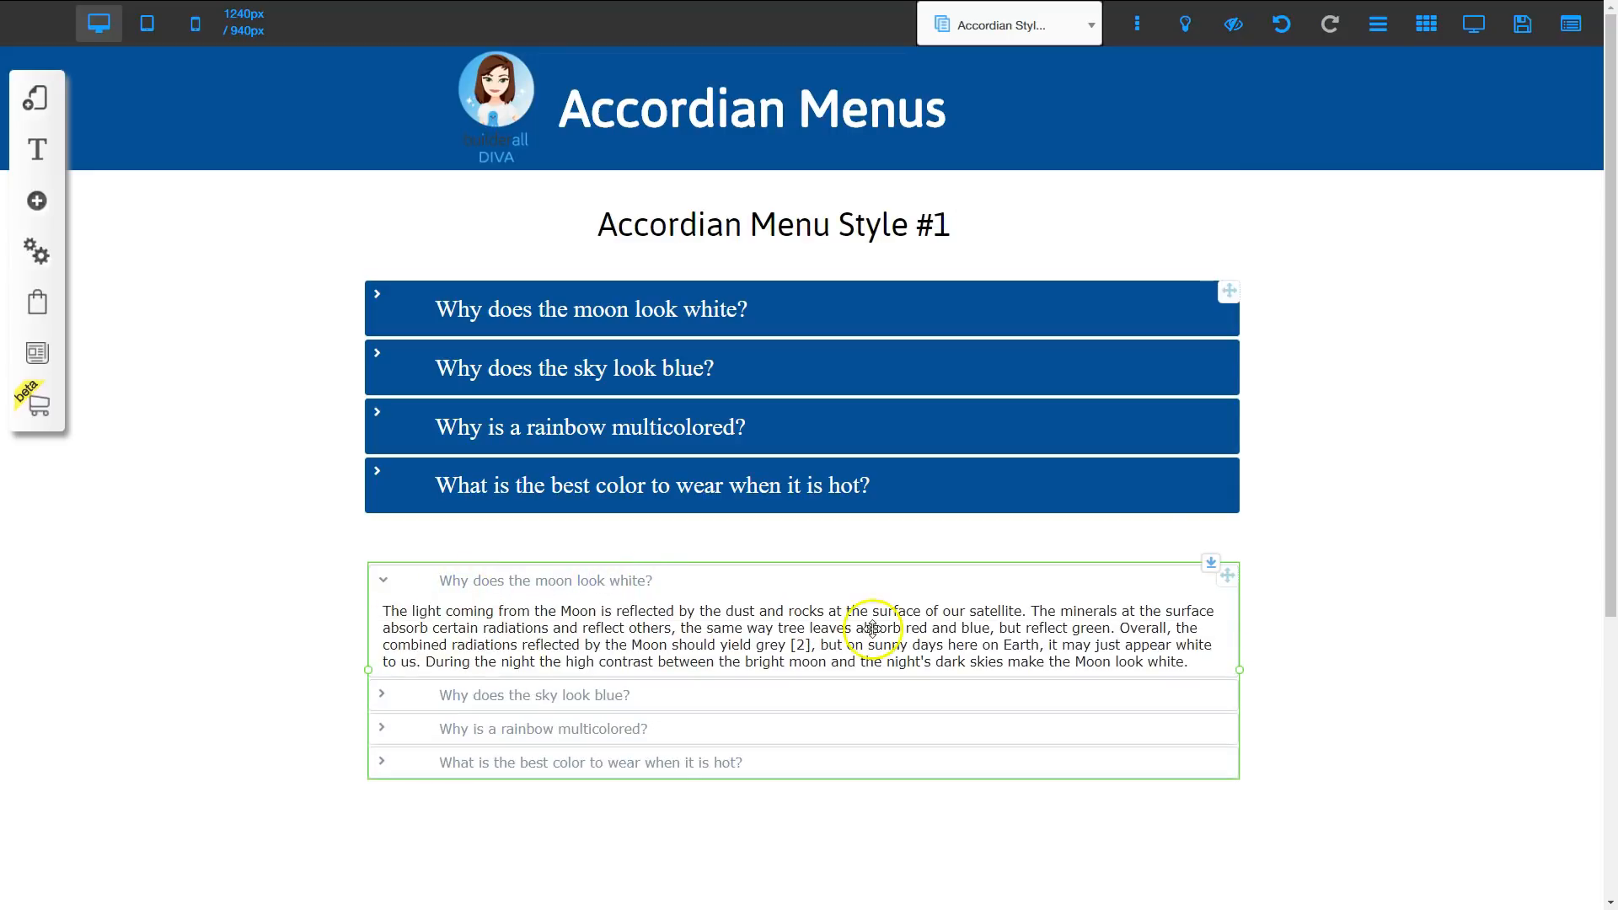
{"action": "left_click", "coordinate": [588, 580]}
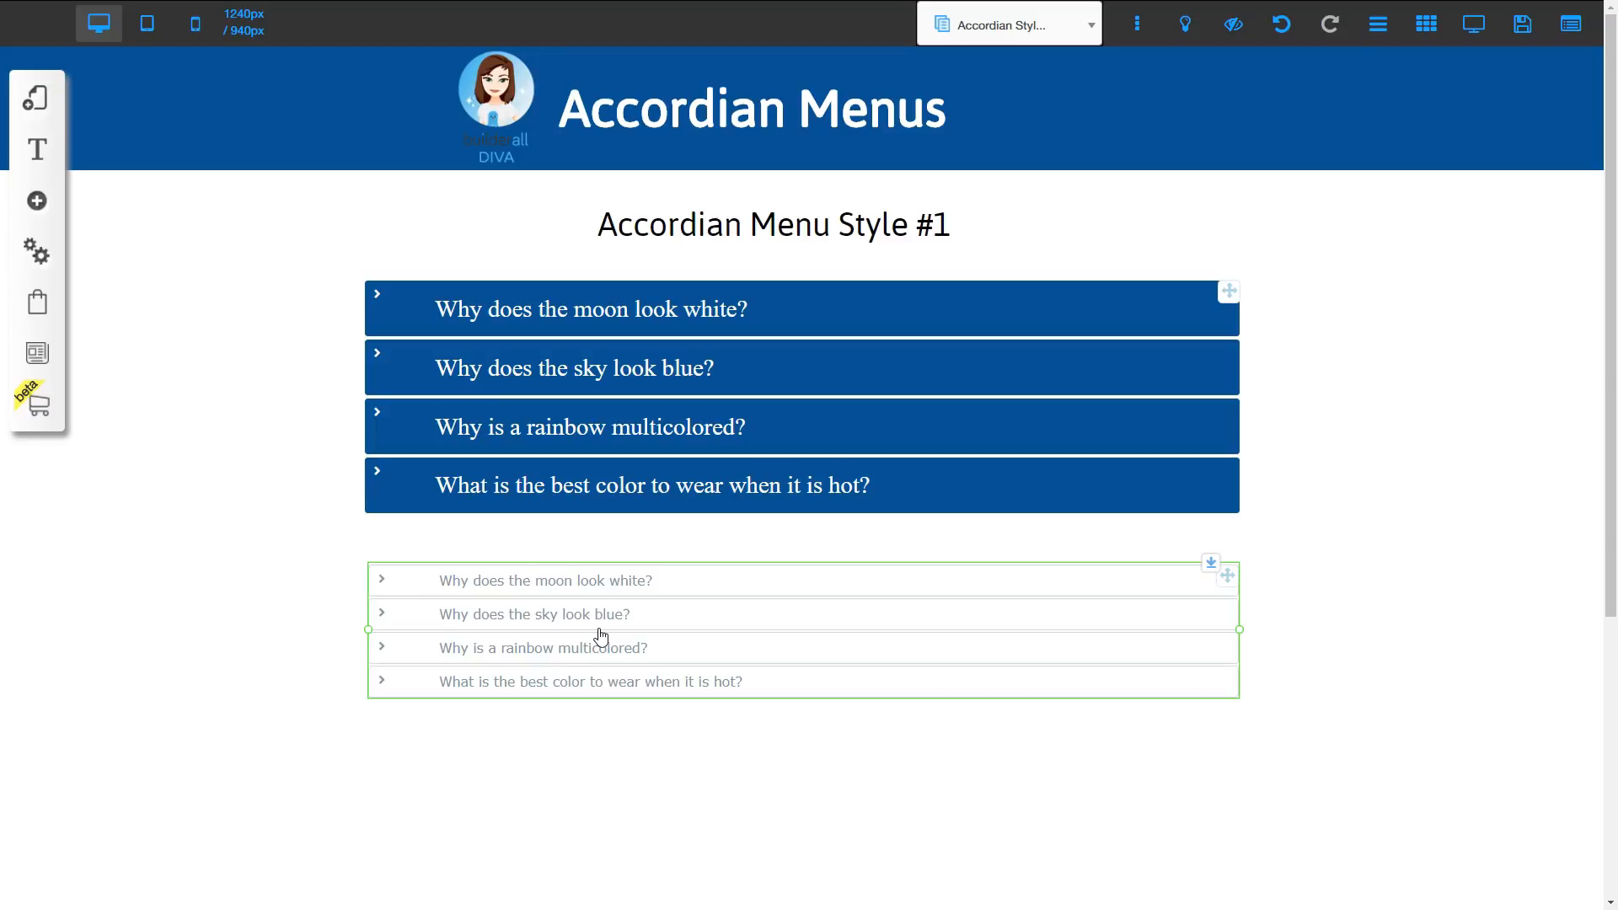
Expand the new accordion's moon question and set its Background of Header Active to light blue
{"action": "right_click", "coordinate": [655, 612]}
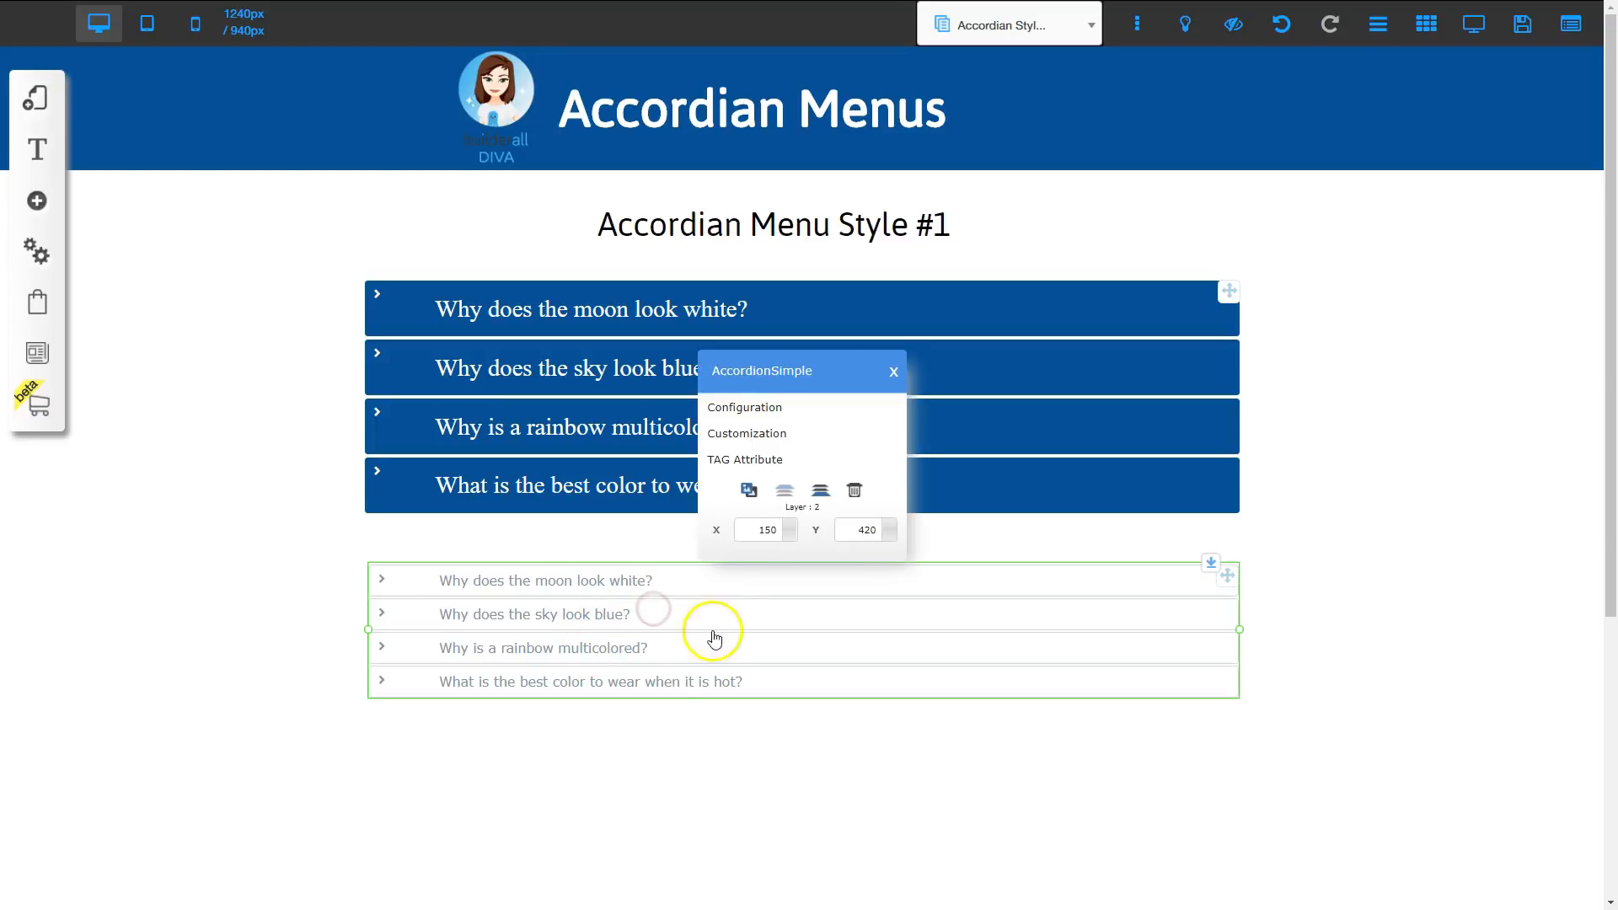
{"action": "left_click", "coordinate": [763, 435]}
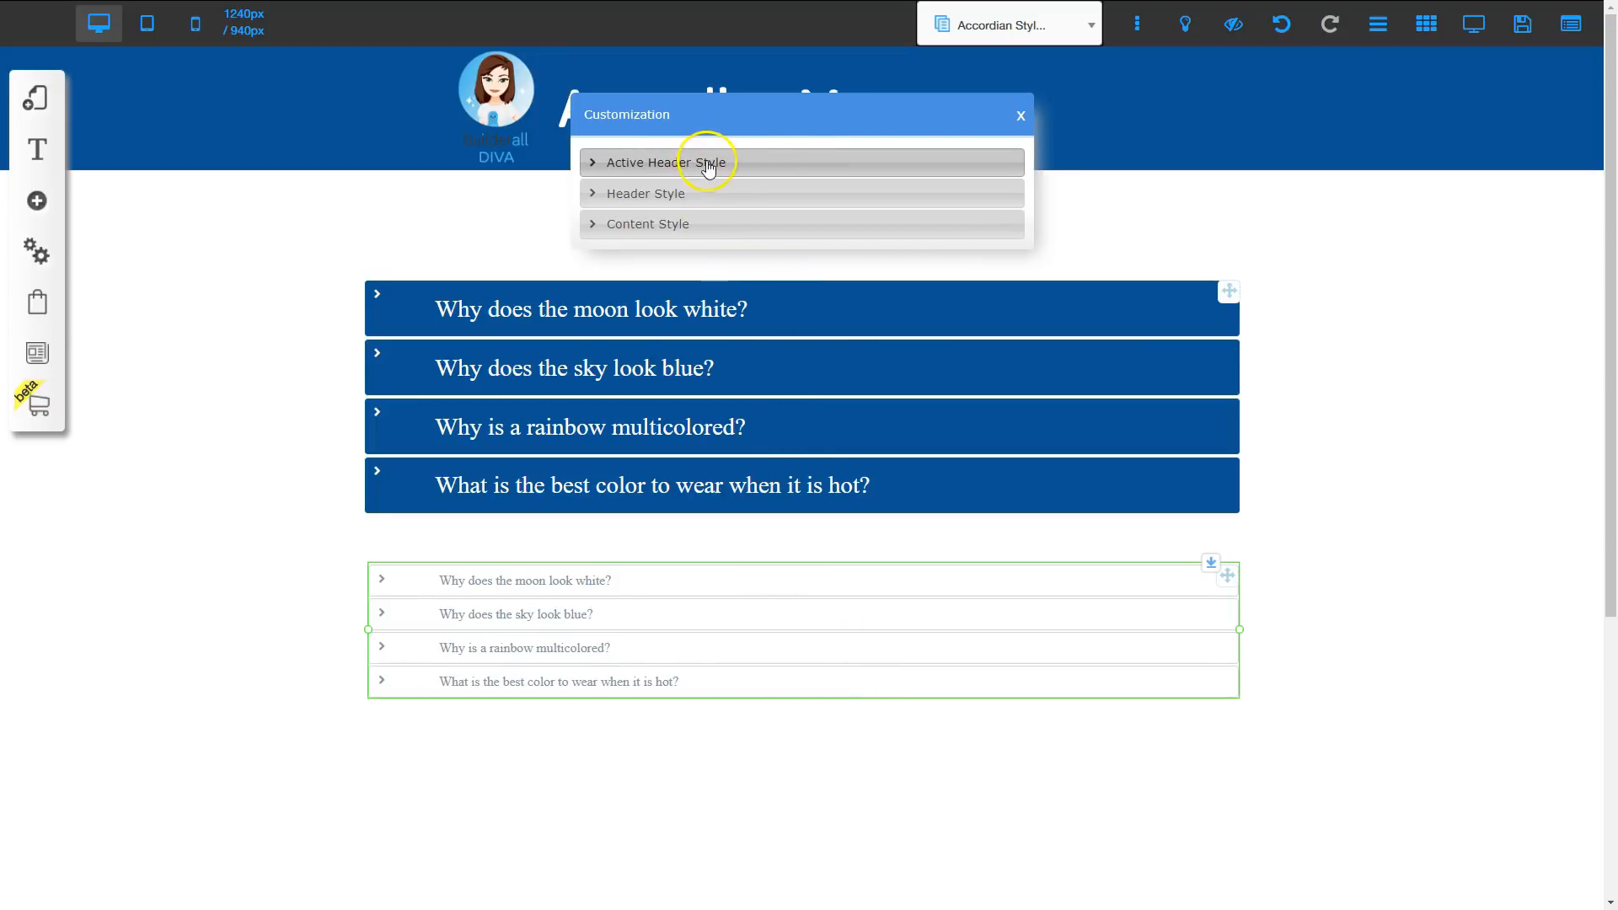
{"action": "left_click", "coordinate": [570, 581]}
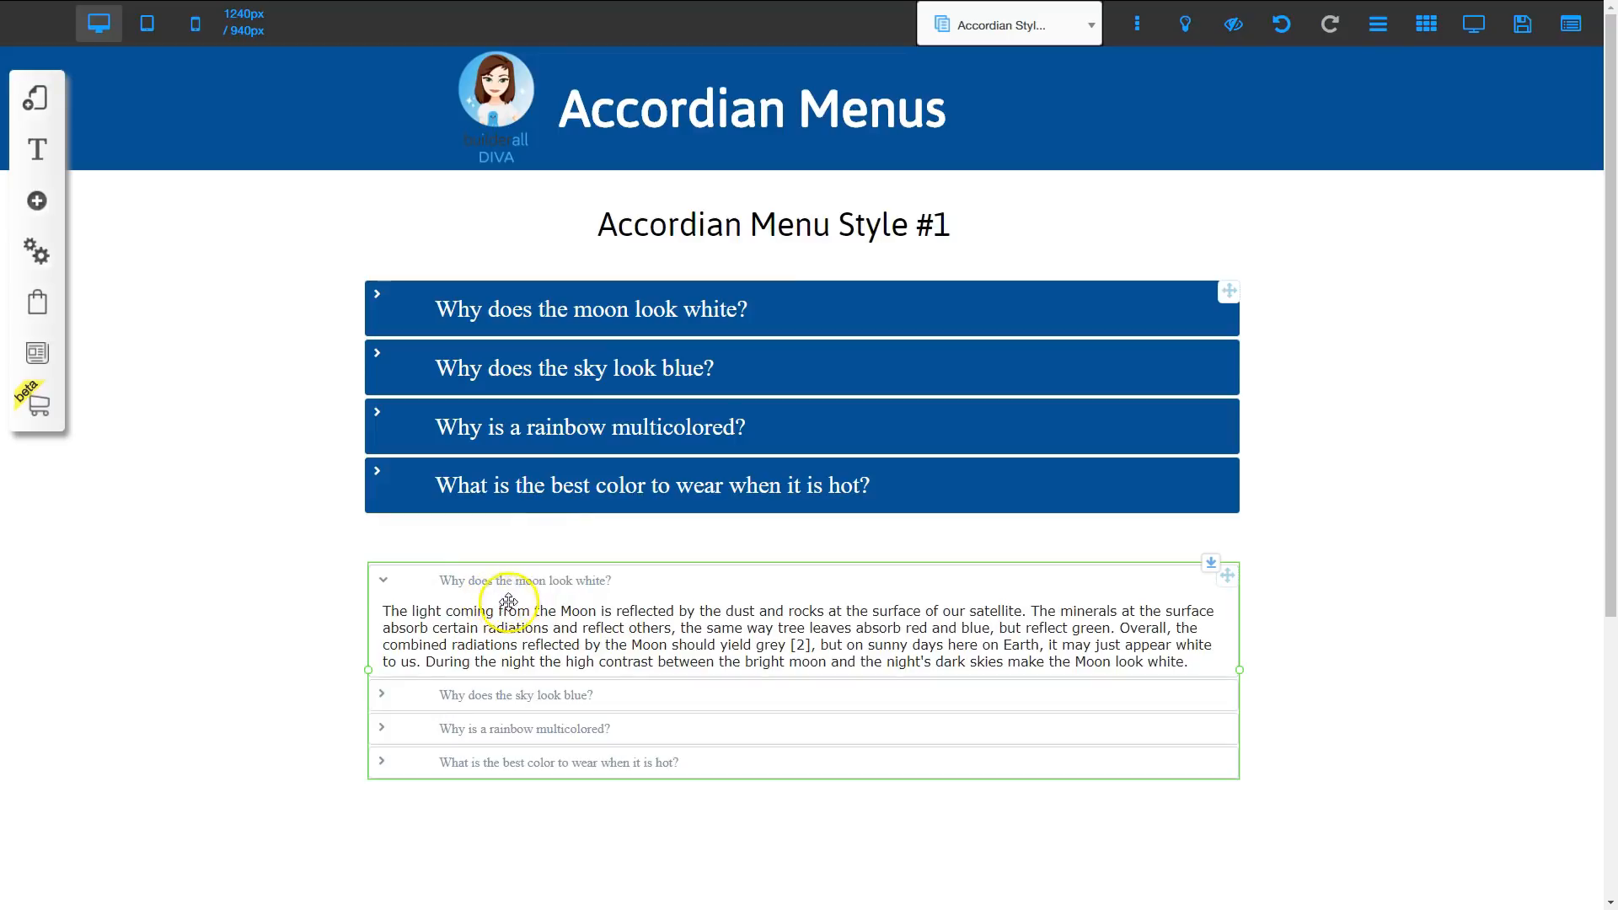
{"action": "left_click", "coordinate": [714, 605]}
{"action": "left_click", "coordinate": [747, 433]}
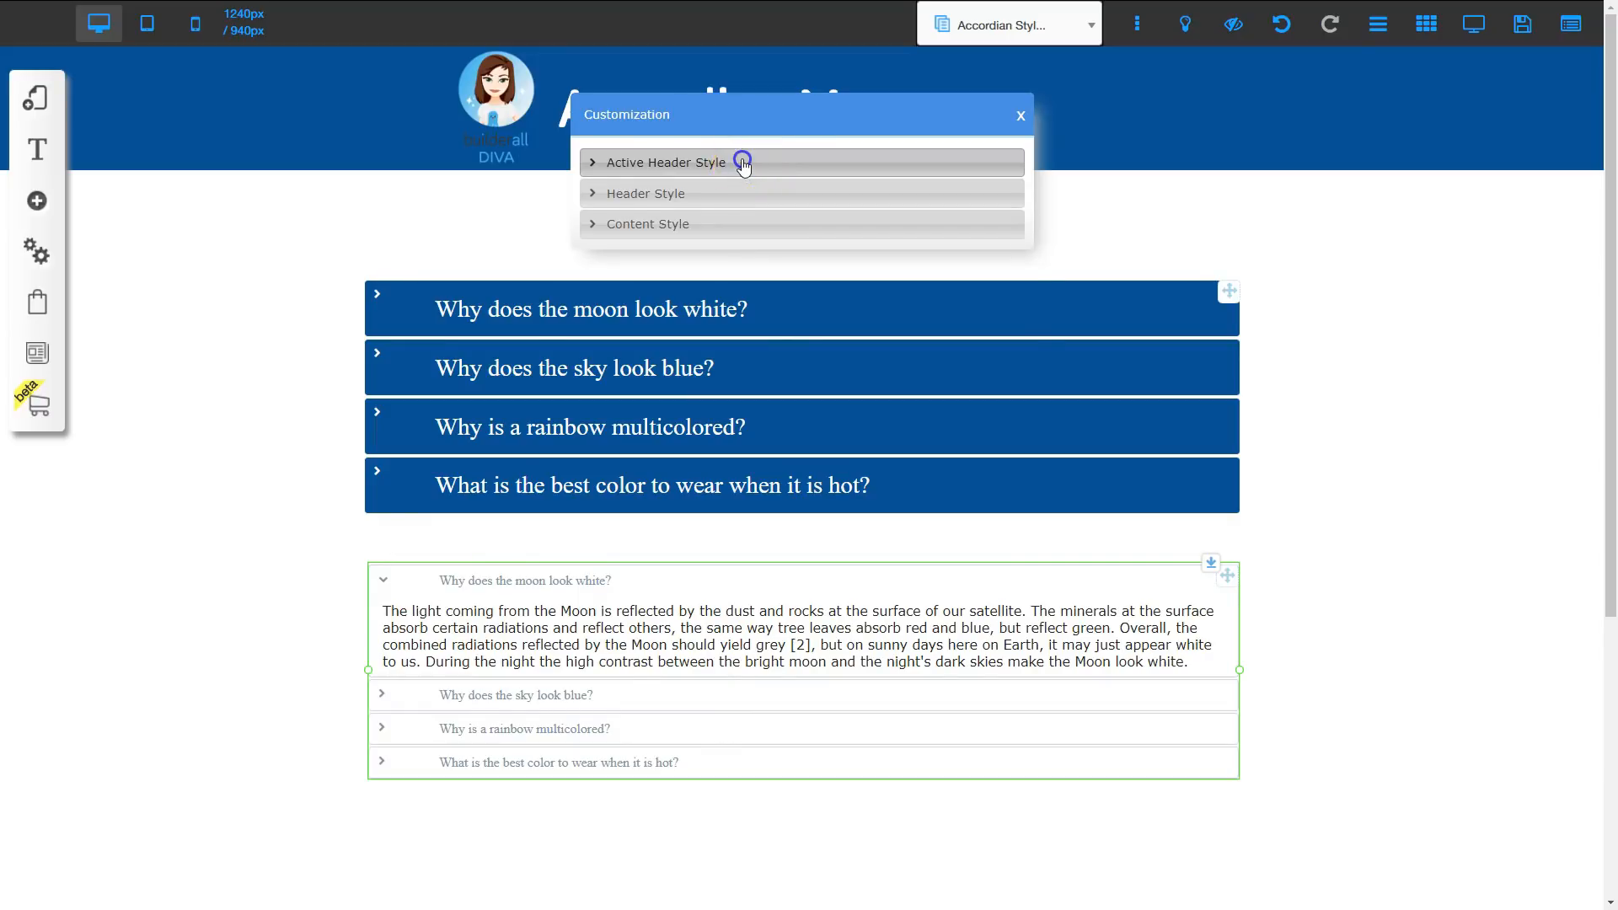
{"action": "left_click", "coordinate": [742, 165]}
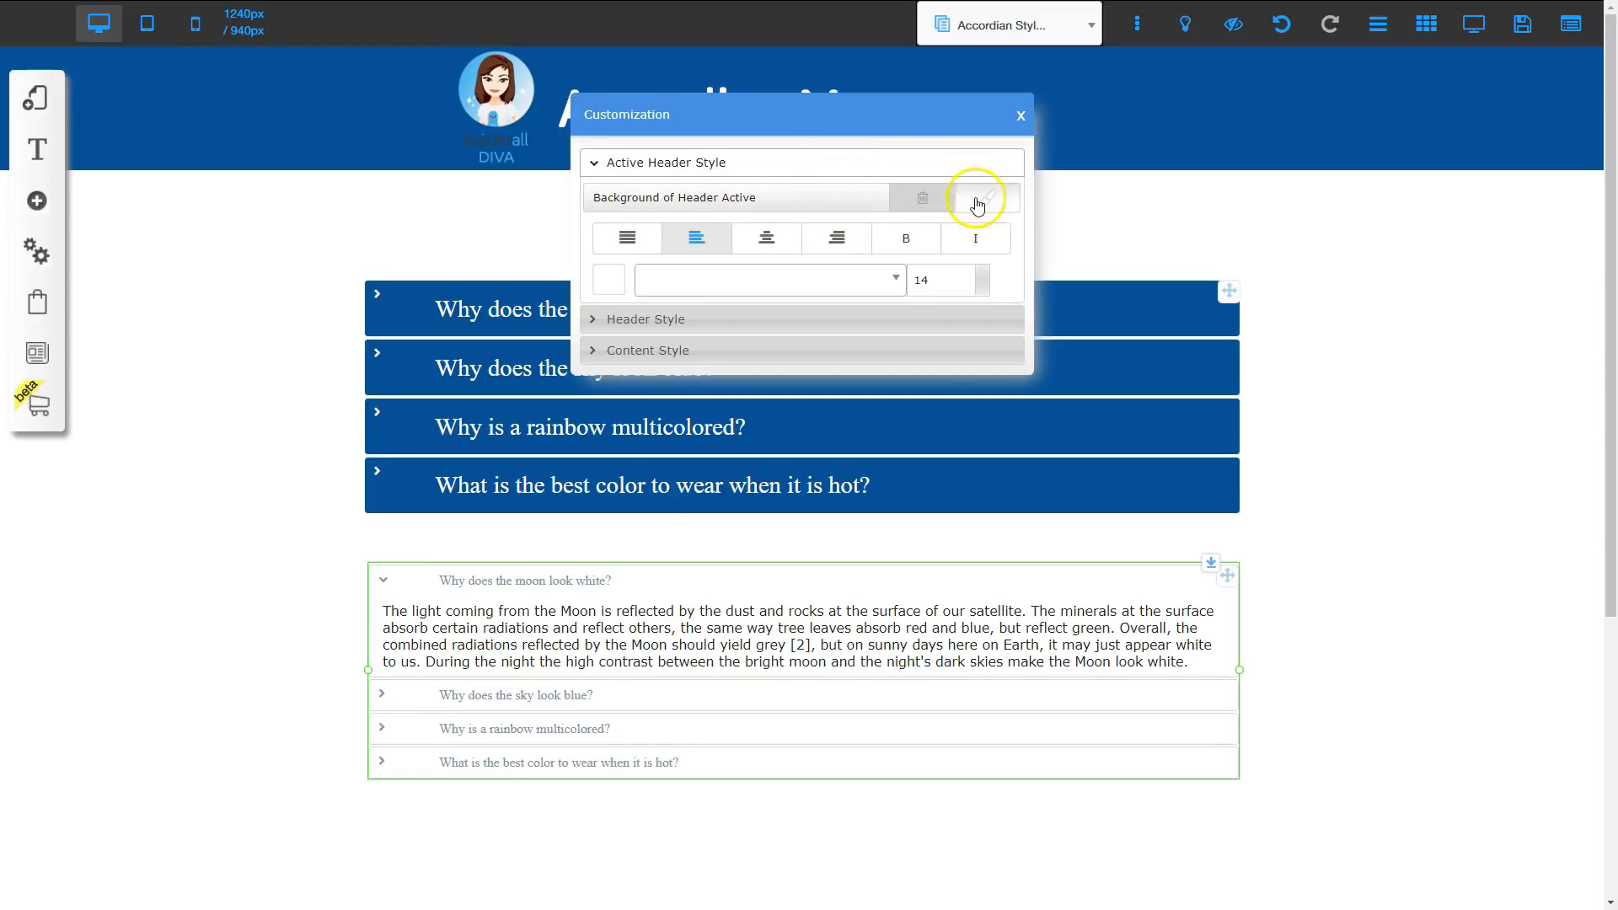
{"action": "left_click", "coordinate": [983, 203]}
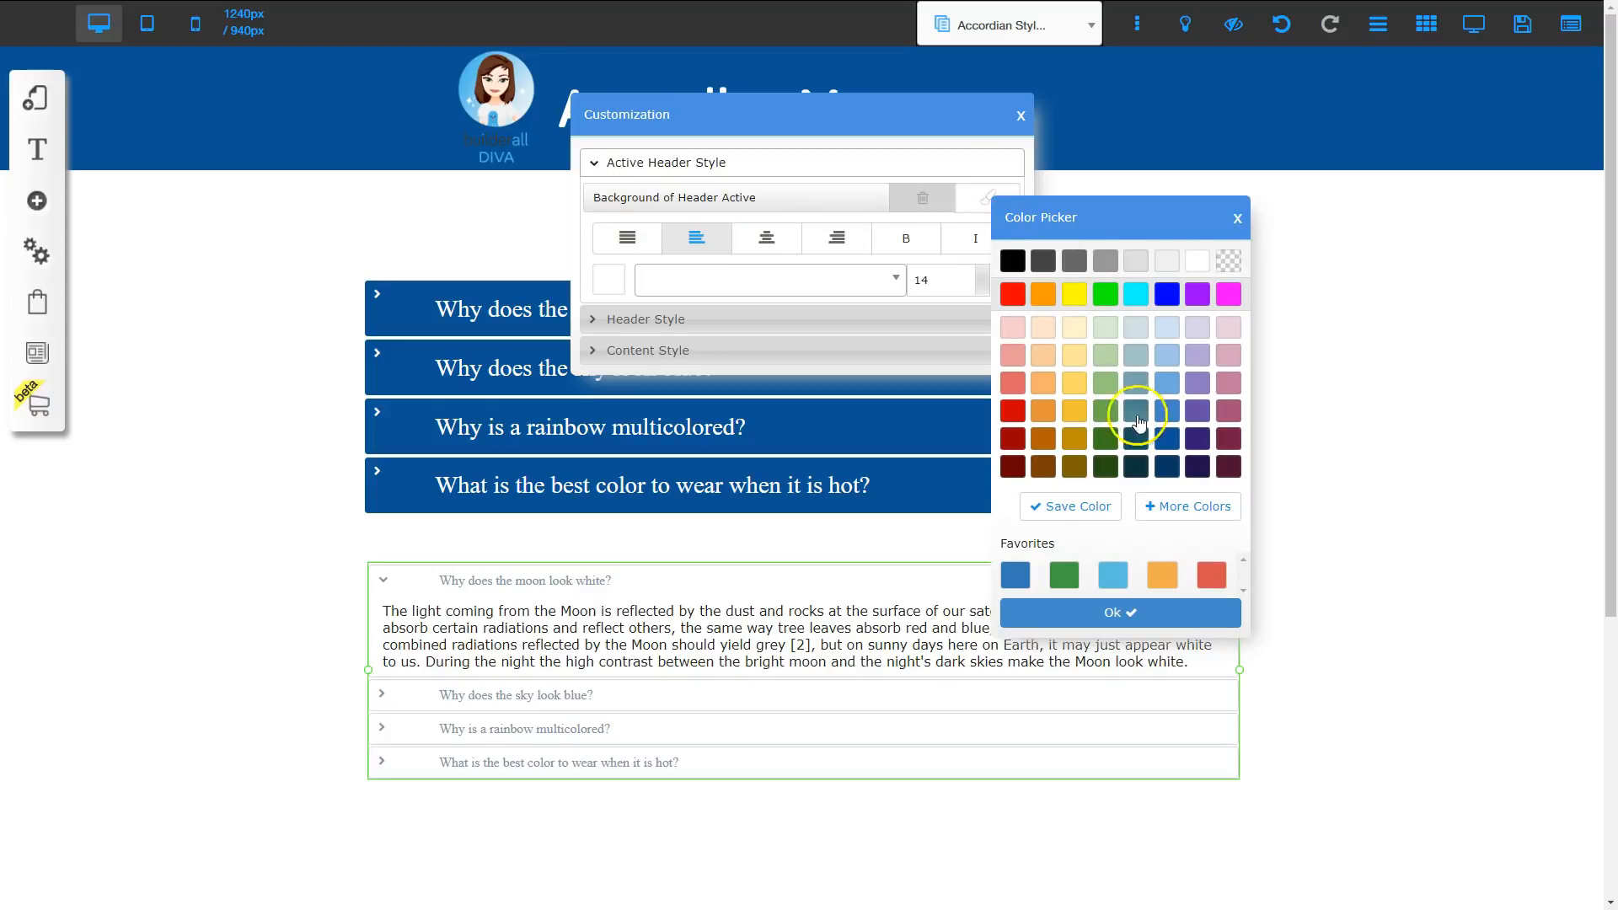
{"action": "left_click", "coordinate": [1170, 389]}
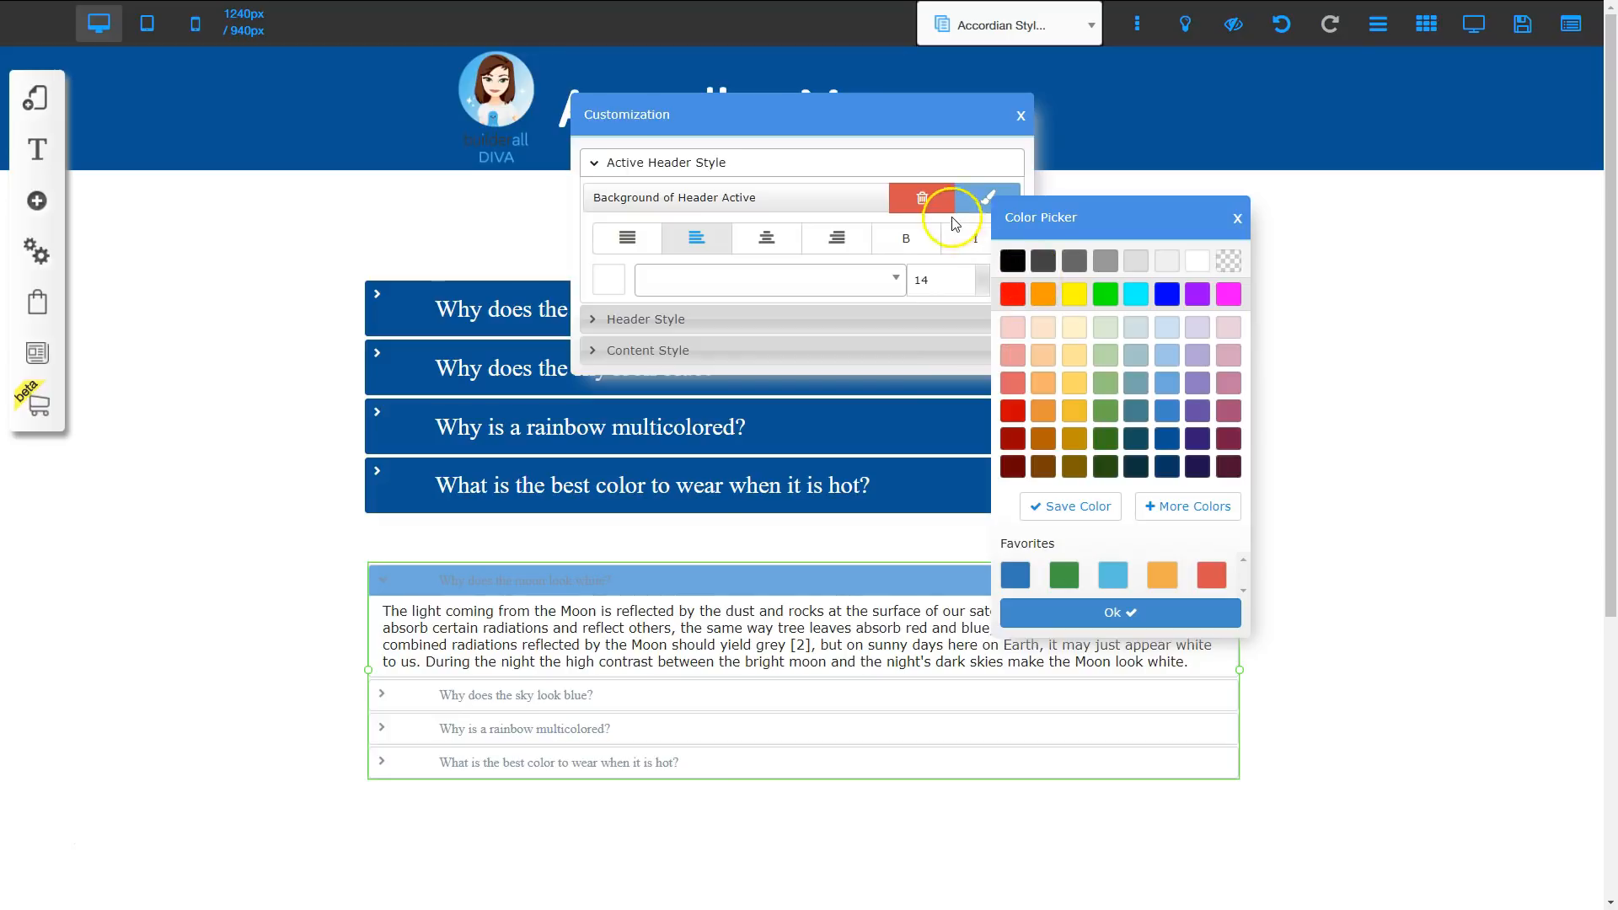
{"action": "left_click", "coordinate": [1240, 219]}
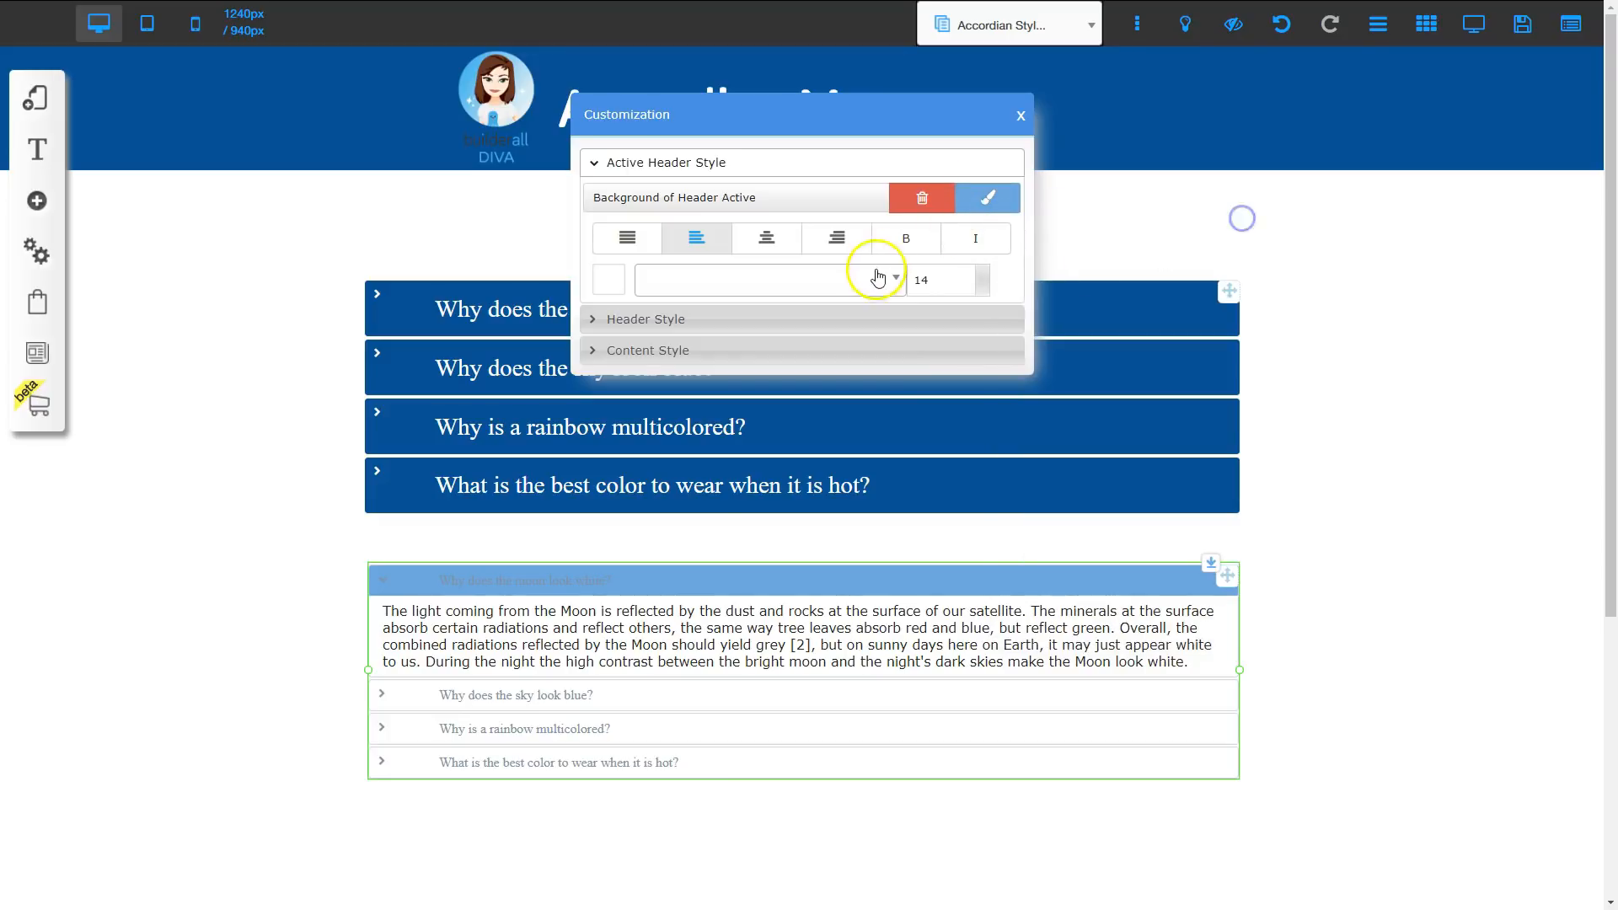
Left-align the new accordion's active header text and set its color to white
{"action": "left_click", "coordinate": [695, 244]}
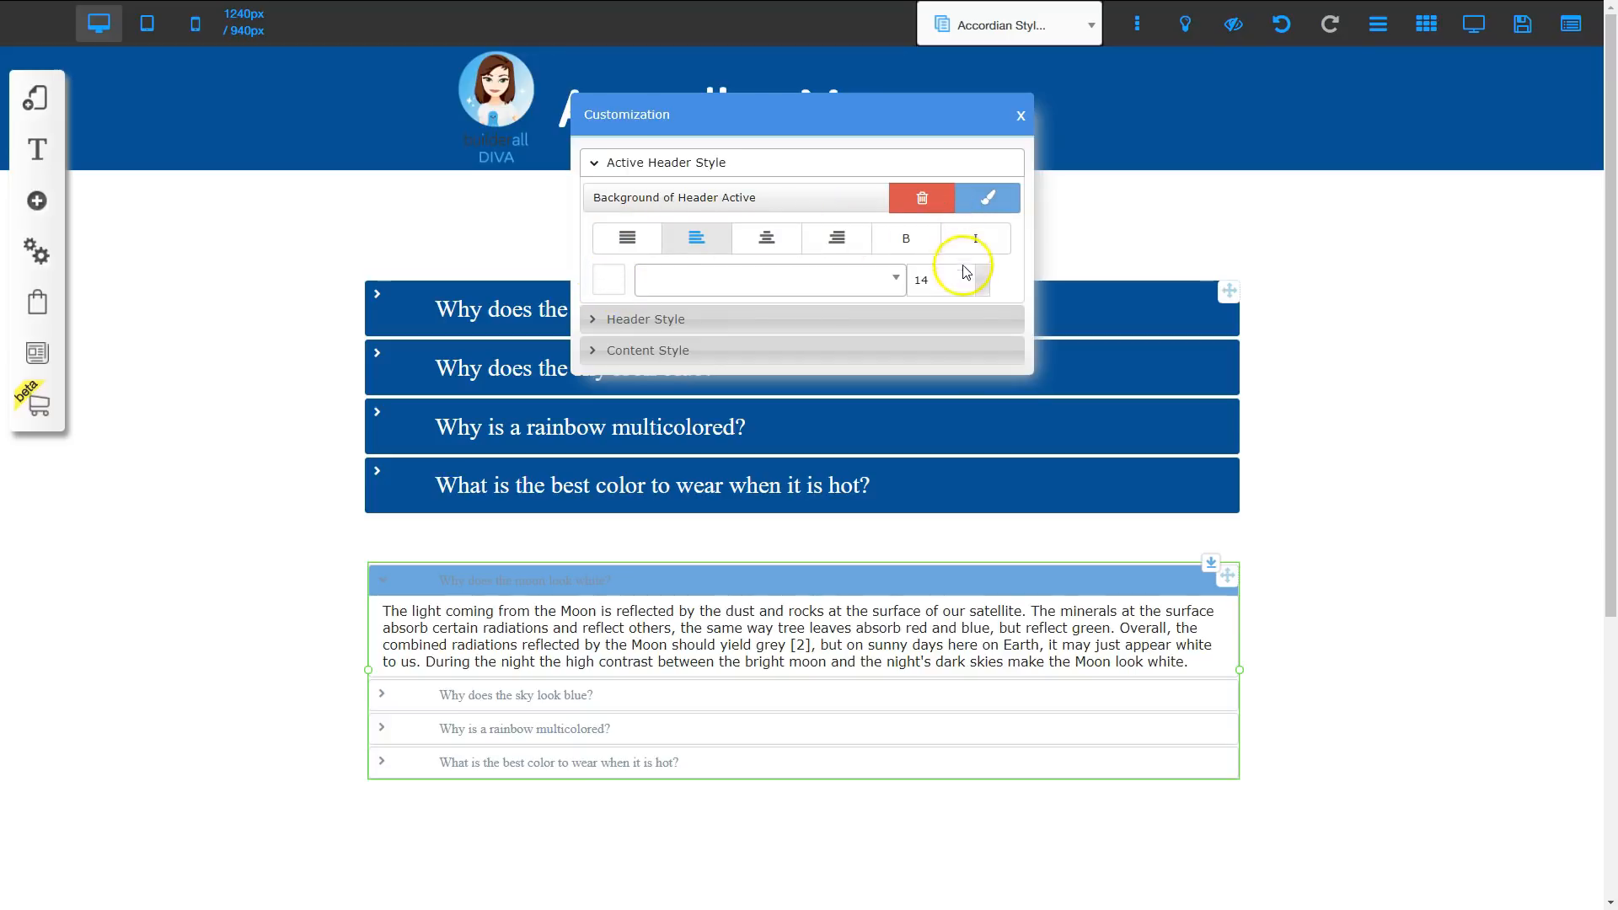
{"action": "left_click", "coordinate": [607, 281]}
{"action": "left_click", "coordinate": [798, 126]}
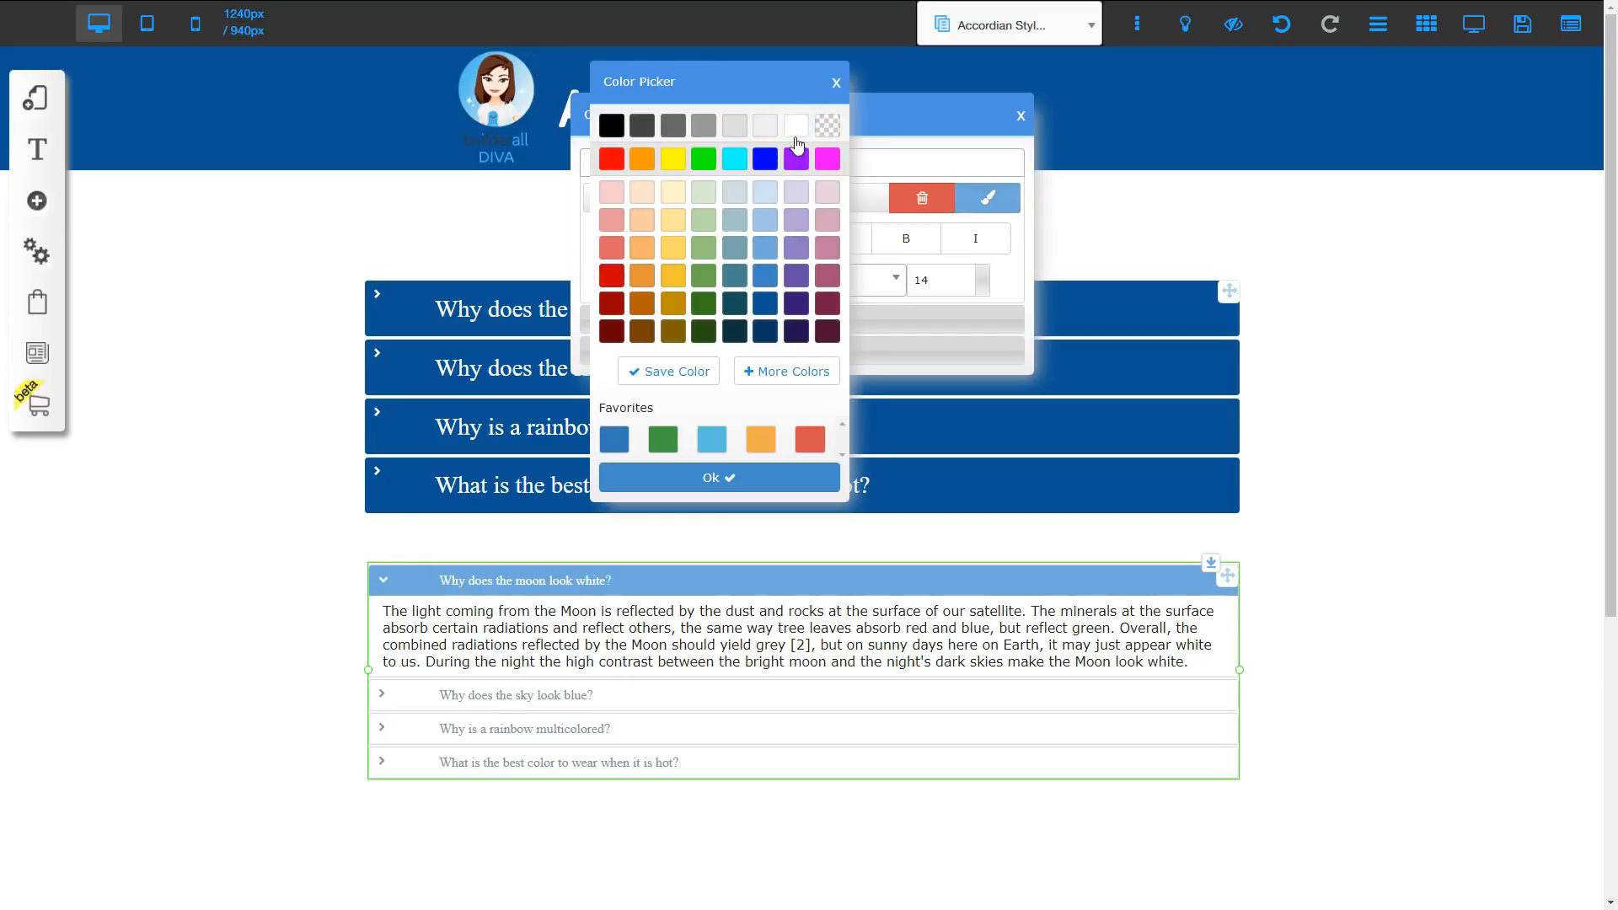
{"action": "left_click", "coordinate": [838, 79]}
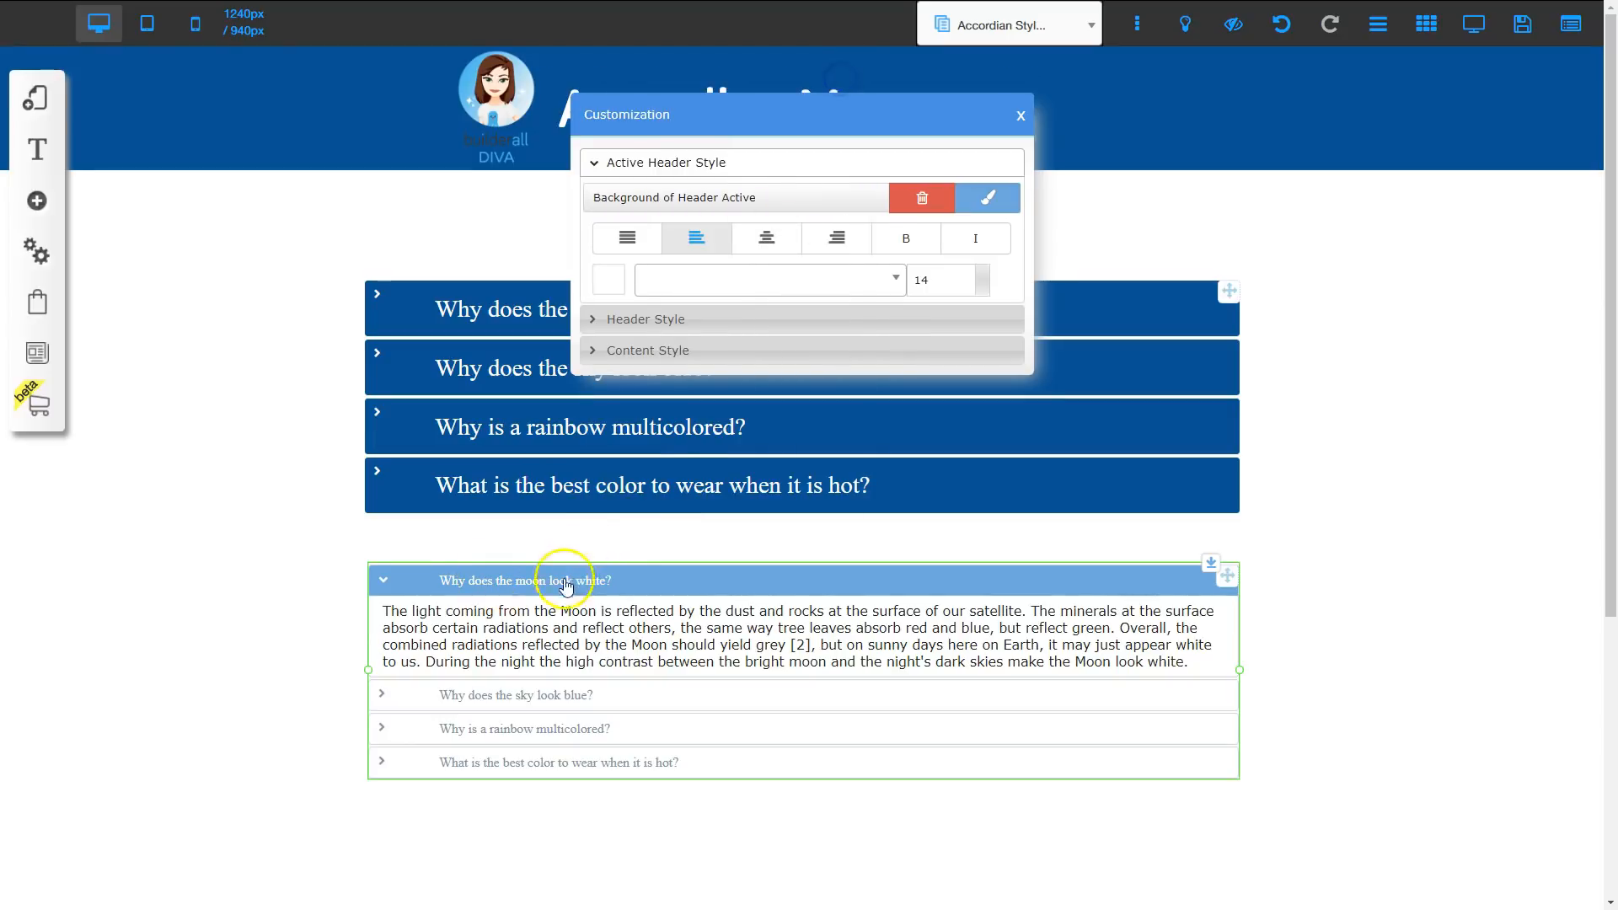
{"action": "left_click", "coordinate": [608, 279]}
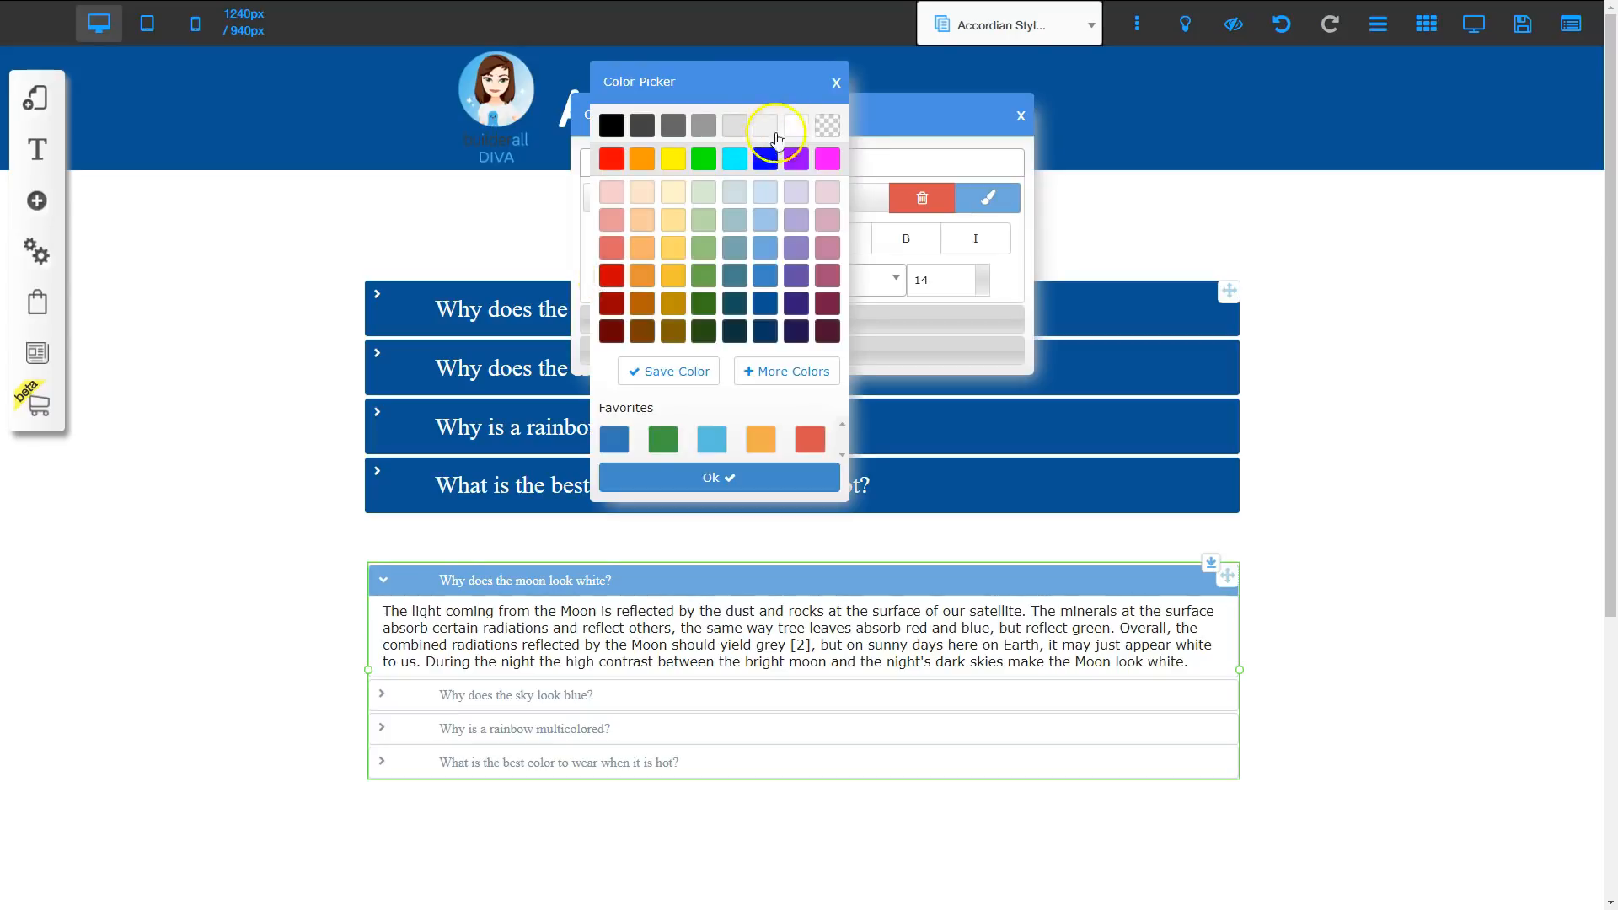
{"action": "left_click", "coordinate": [836, 82]}
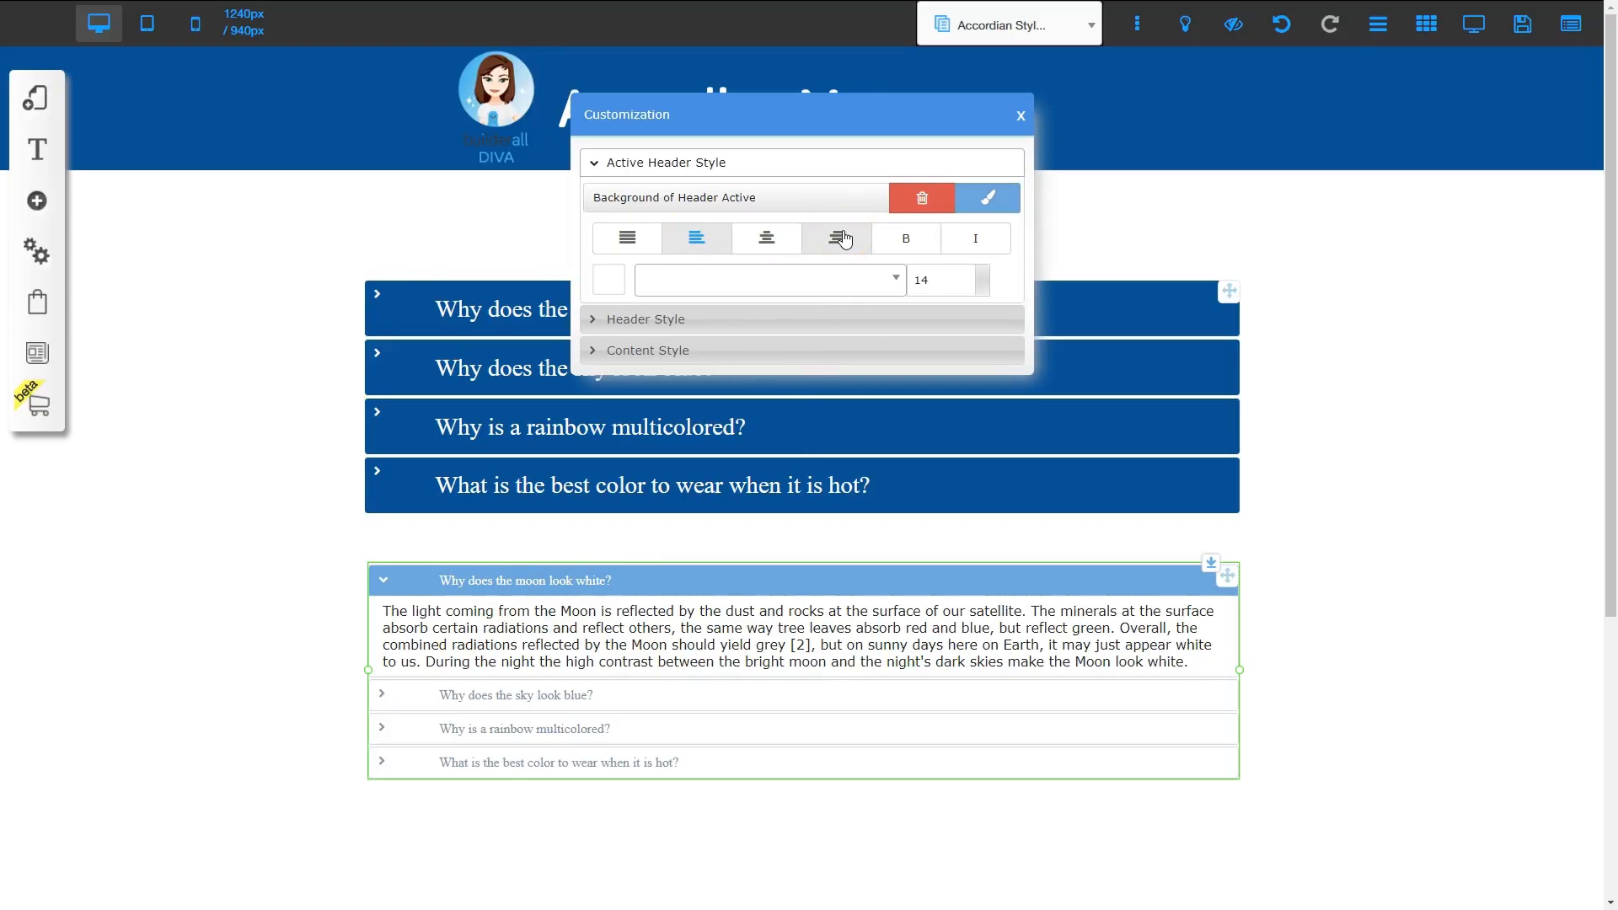
Try bold on the active header text, set its font size to 26, and return it to non-bold
{"action": "left_click", "coordinate": [908, 241]}
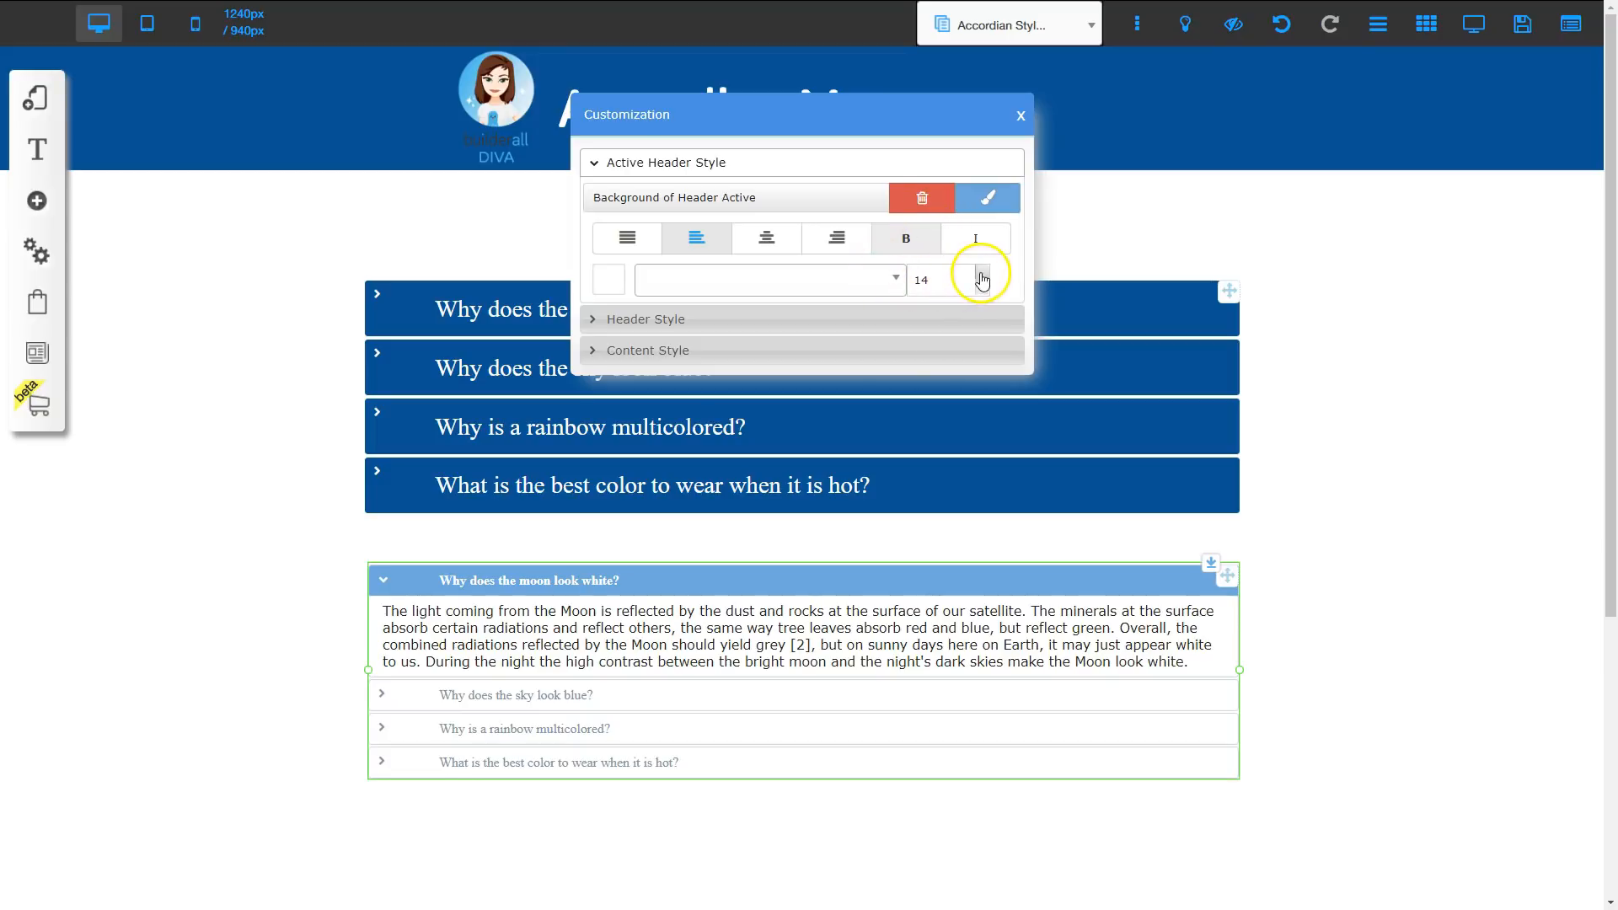
{"action": "left_click_drag", "start_coordinate": [984, 276], "coordinate": [983, 276]}
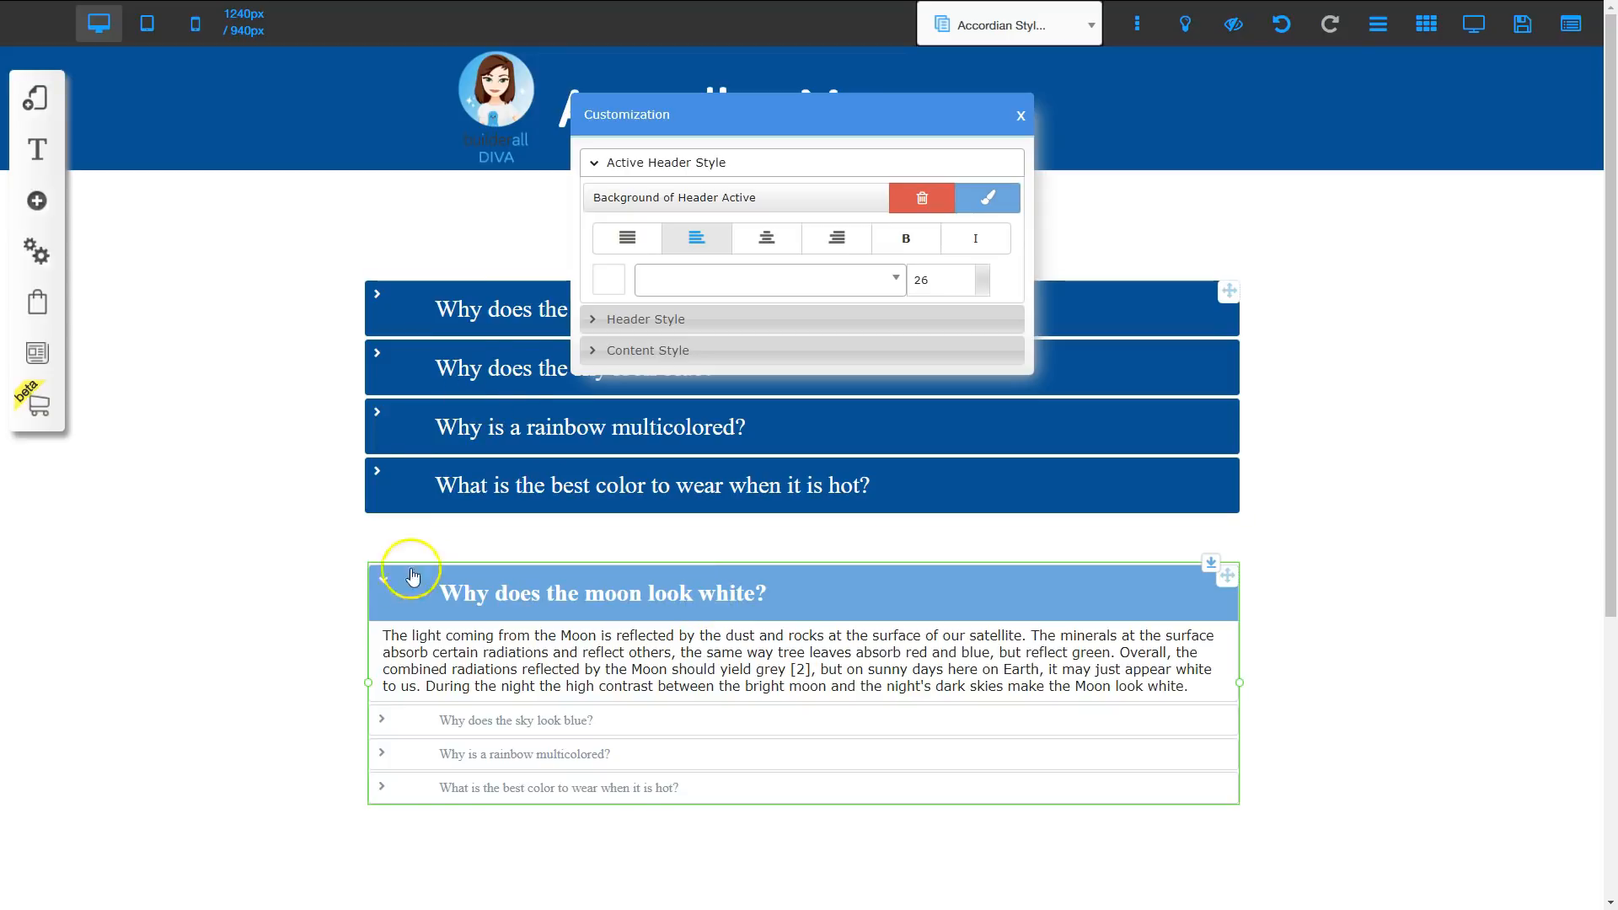
{"action": "left_click", "coordinate": [906, 239]}
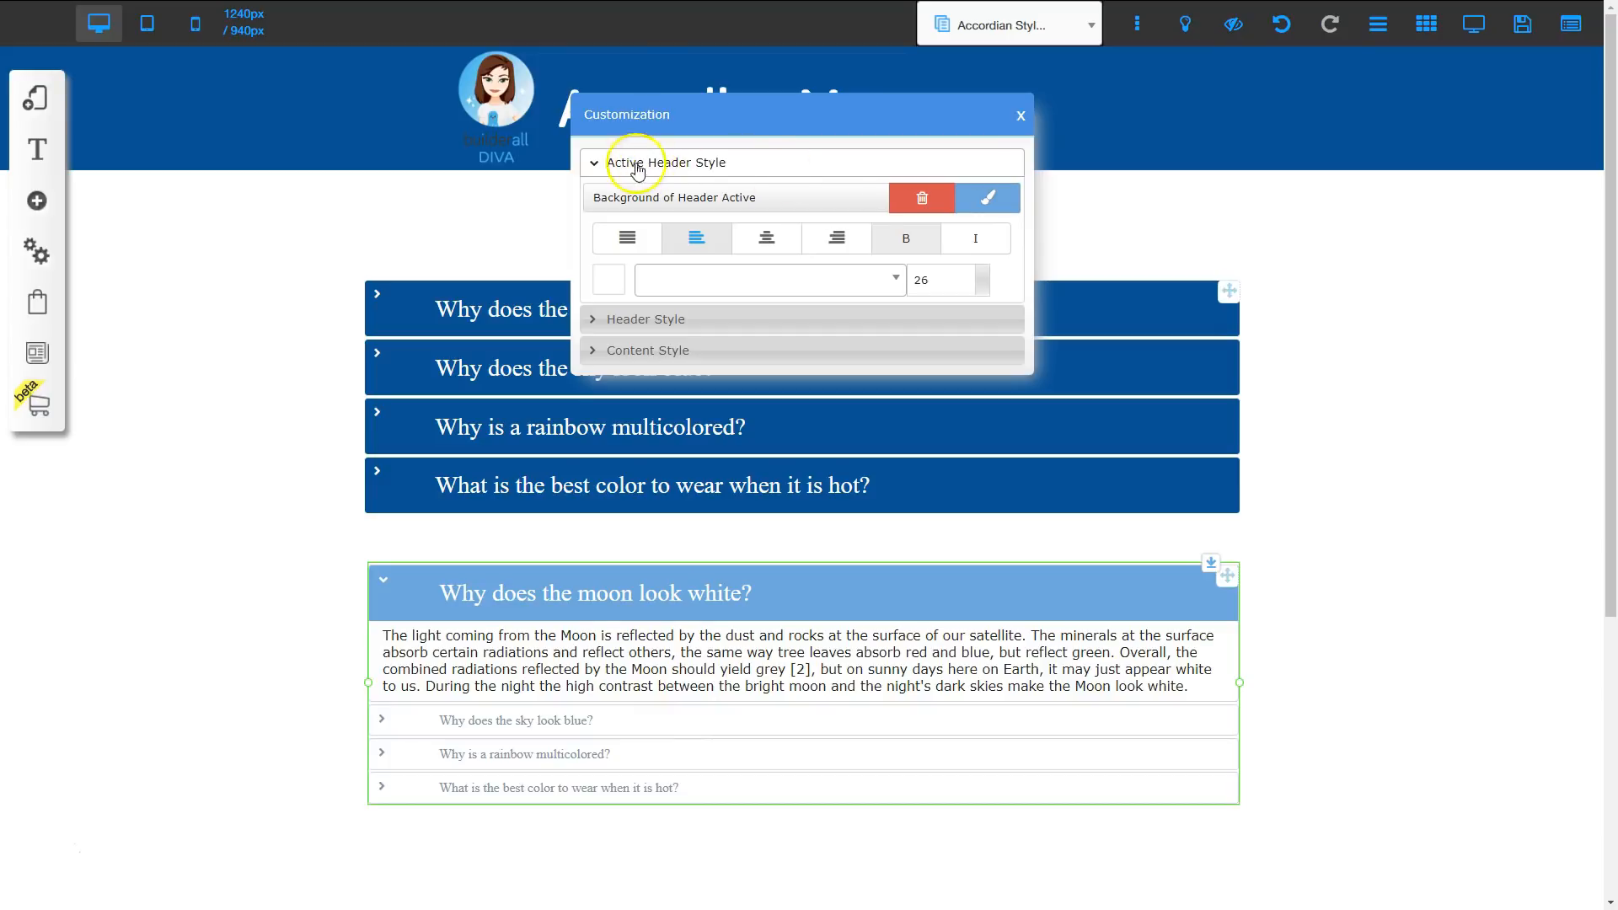
{"action": "left_click", "coordinate": [727, 163]}
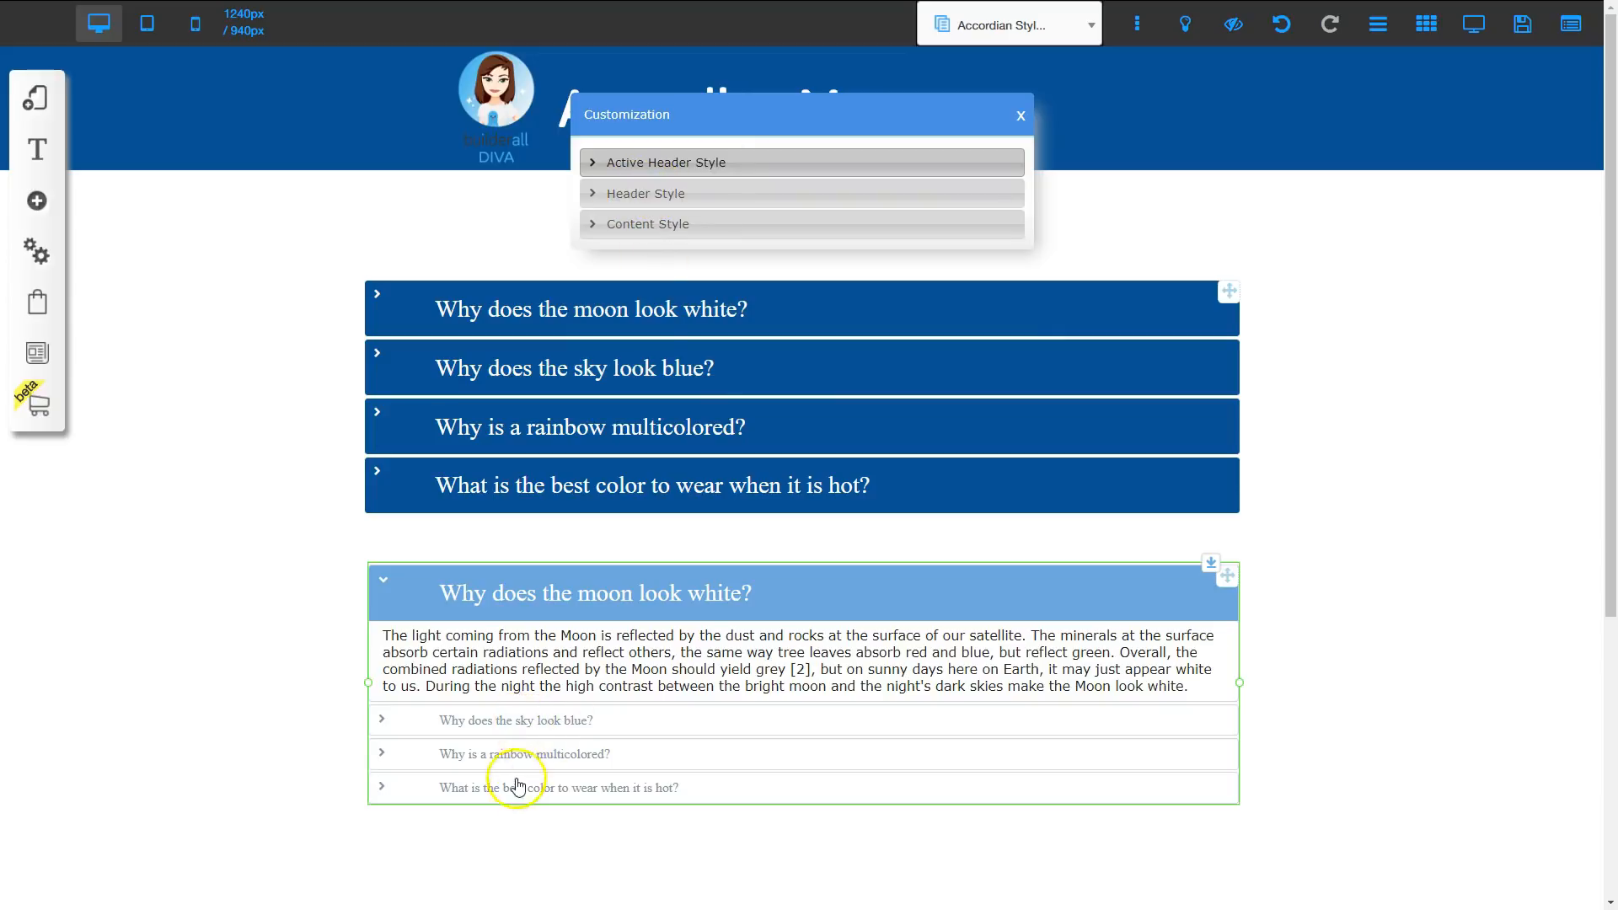
Set the Background of Header for the new accordion's inactive headers to dark blue
{"action": "left_click", "coordinate": [662, 193]}
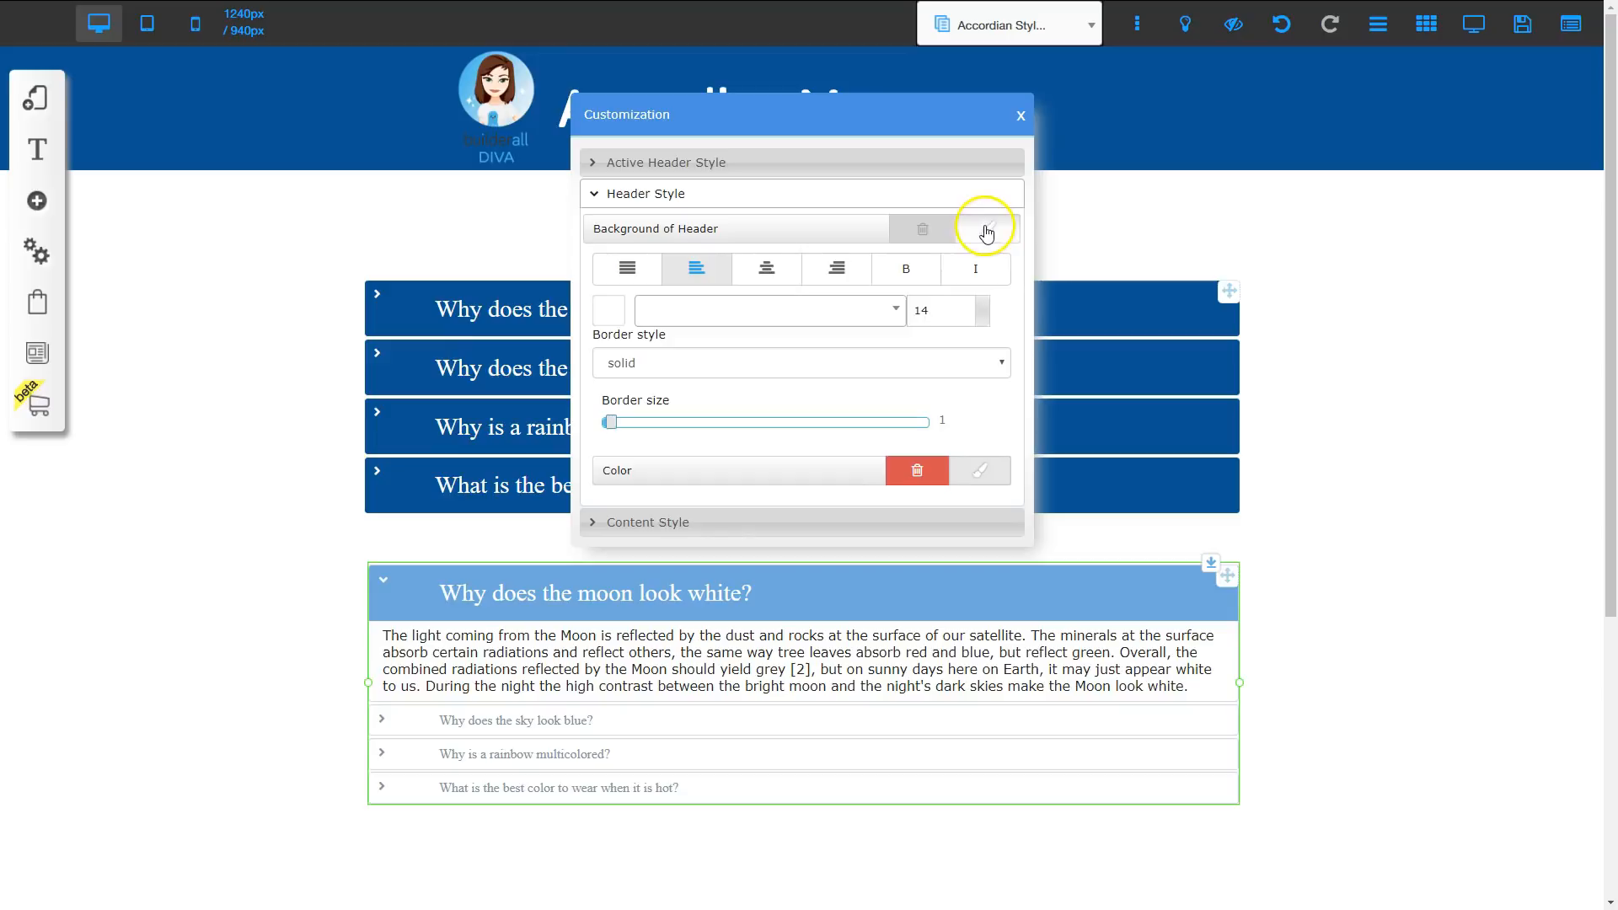
{"action": "left_click", "coordinate": [985, 228]}
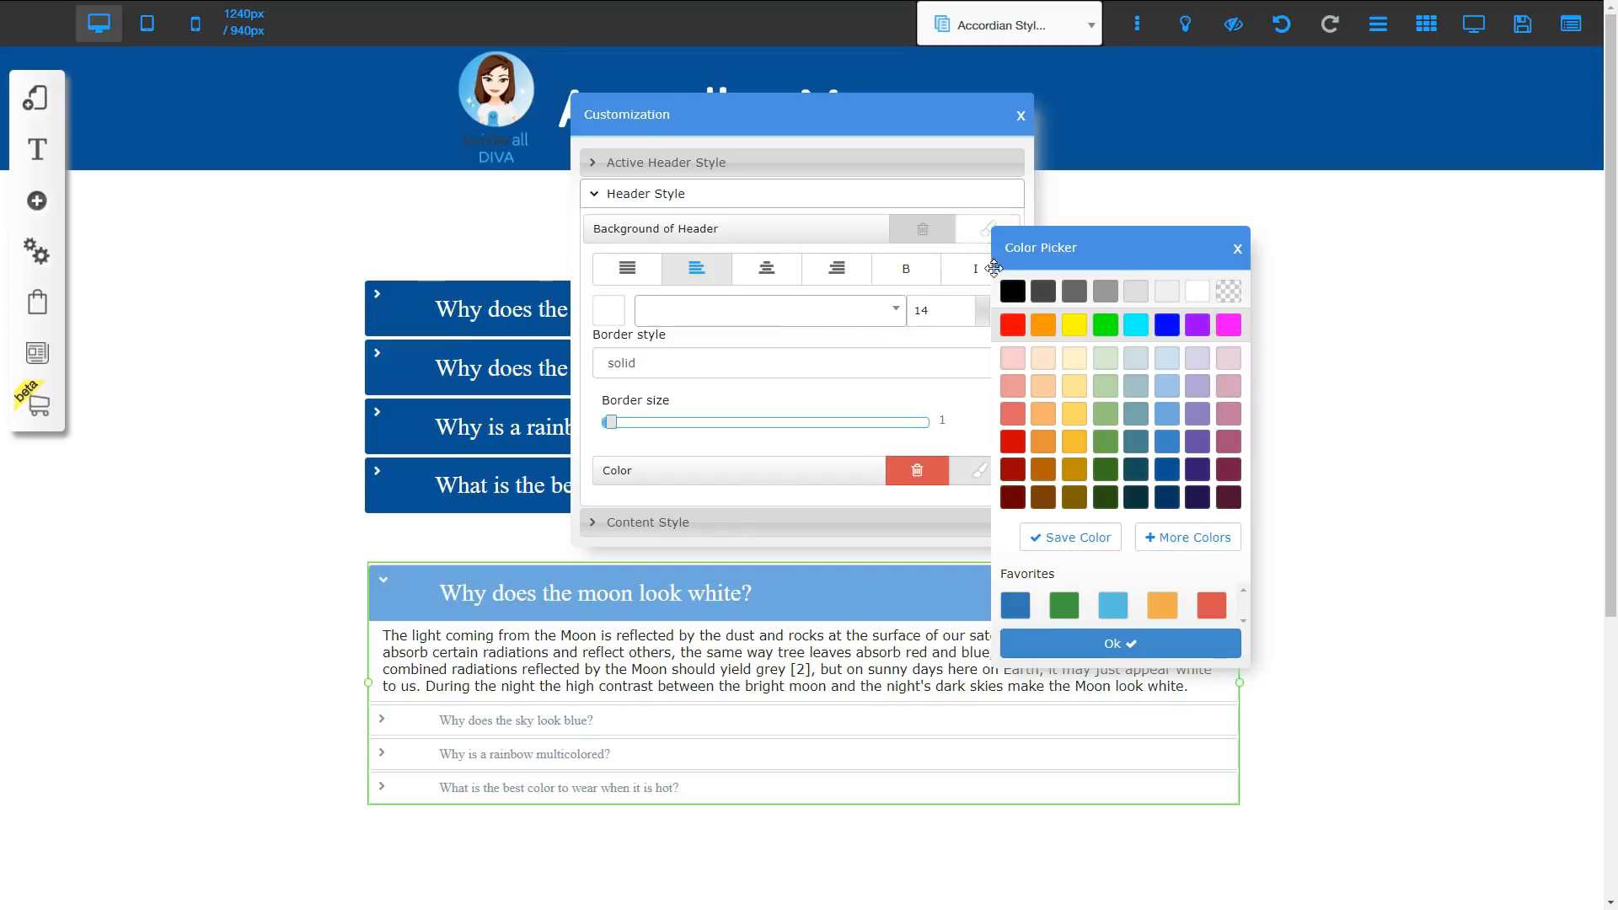
{"action": "left_click", "coordinate": [1167, 470]}
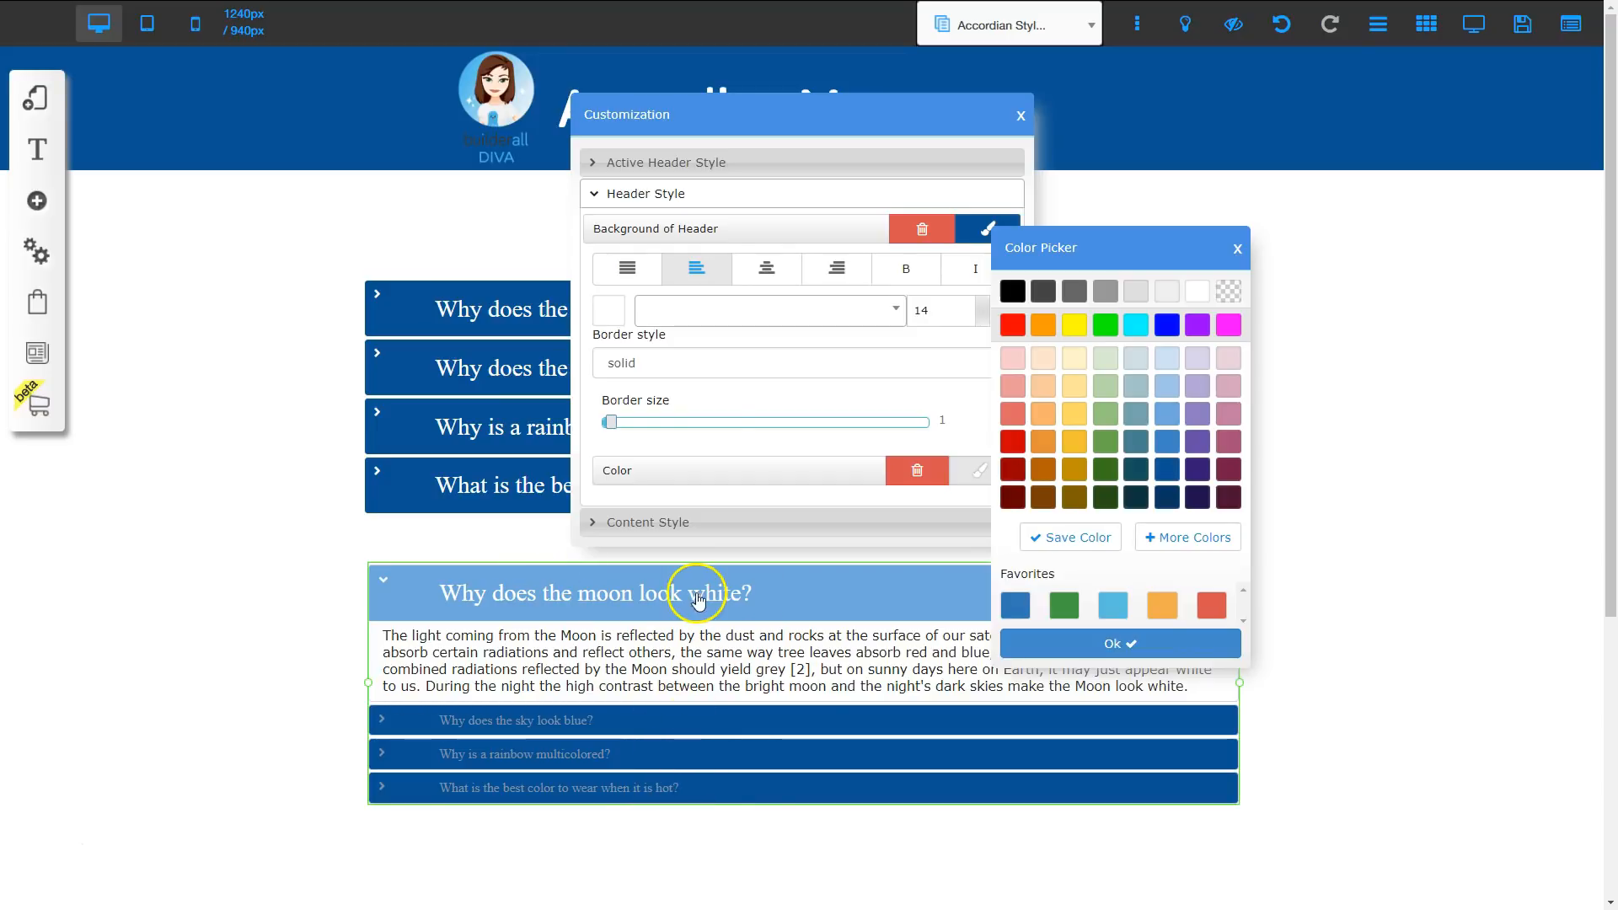
{"action": "left_click", "coordinate": [1237, 248]}
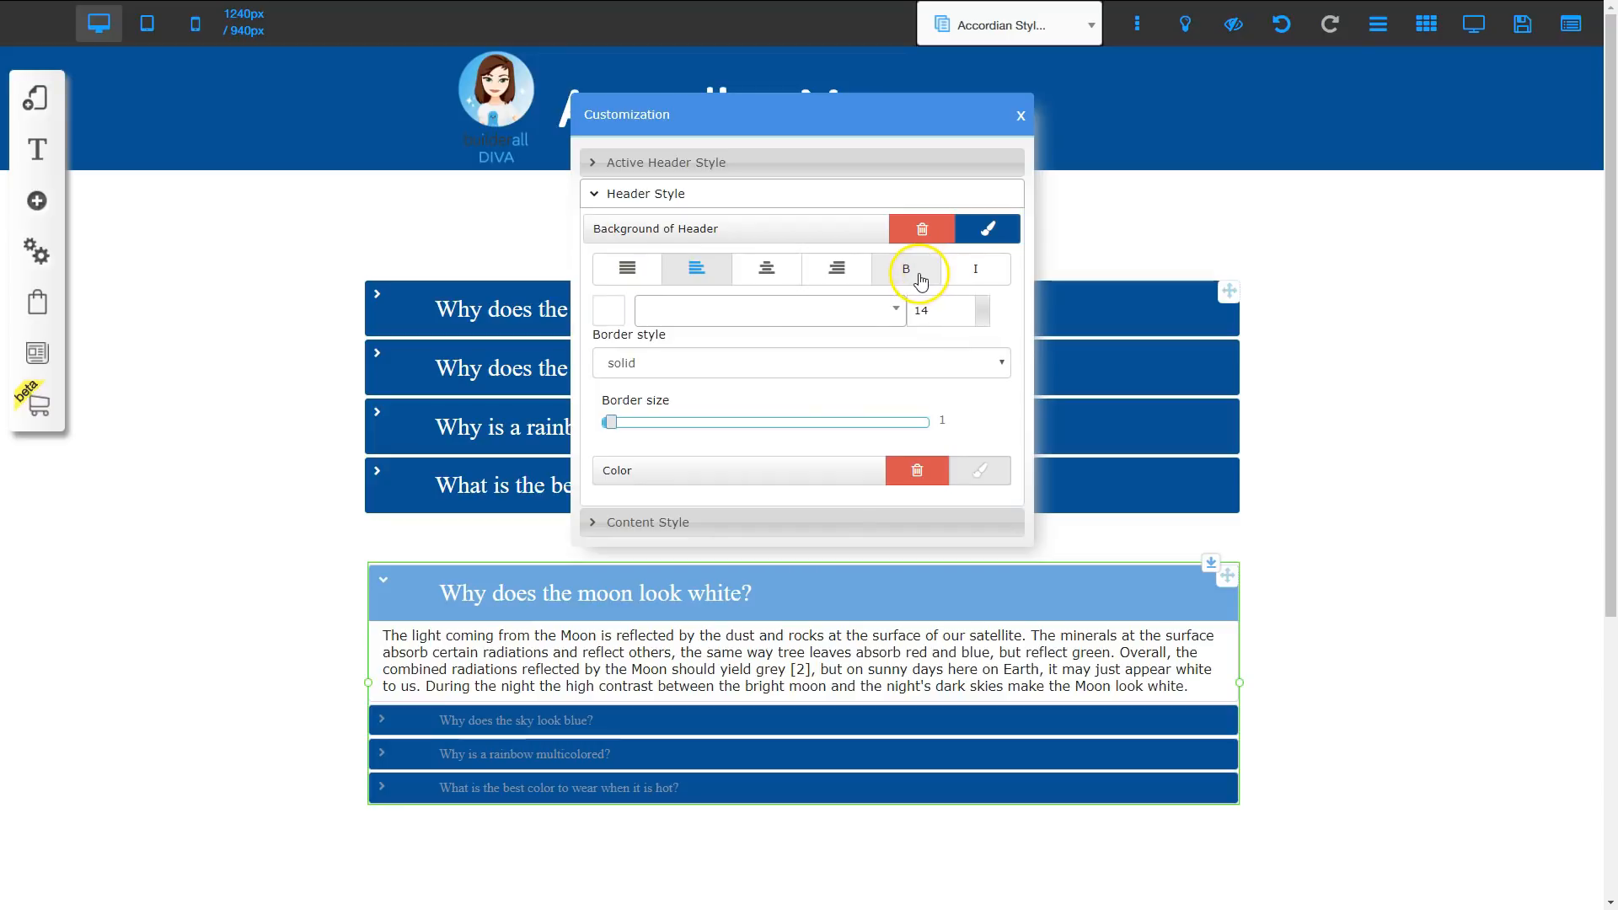
Set the inactive headers' text color to white and their font size to 26
{"action": "left_click", "coordinate": [608, 316]}
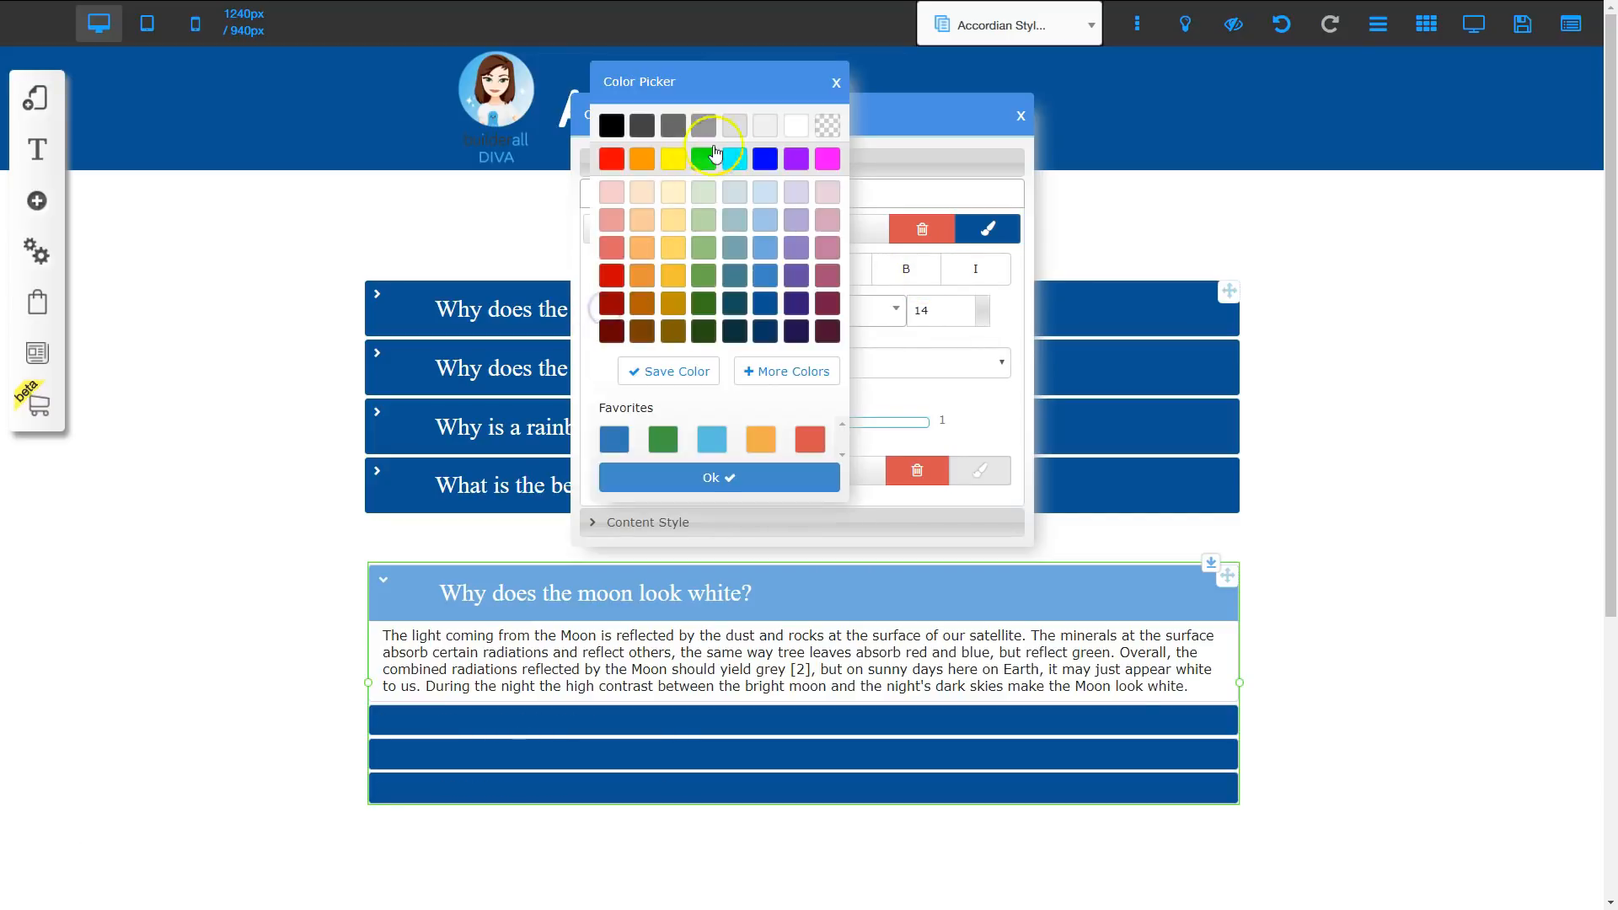
{"action": "left_click", "coordinate": [798, 125]}
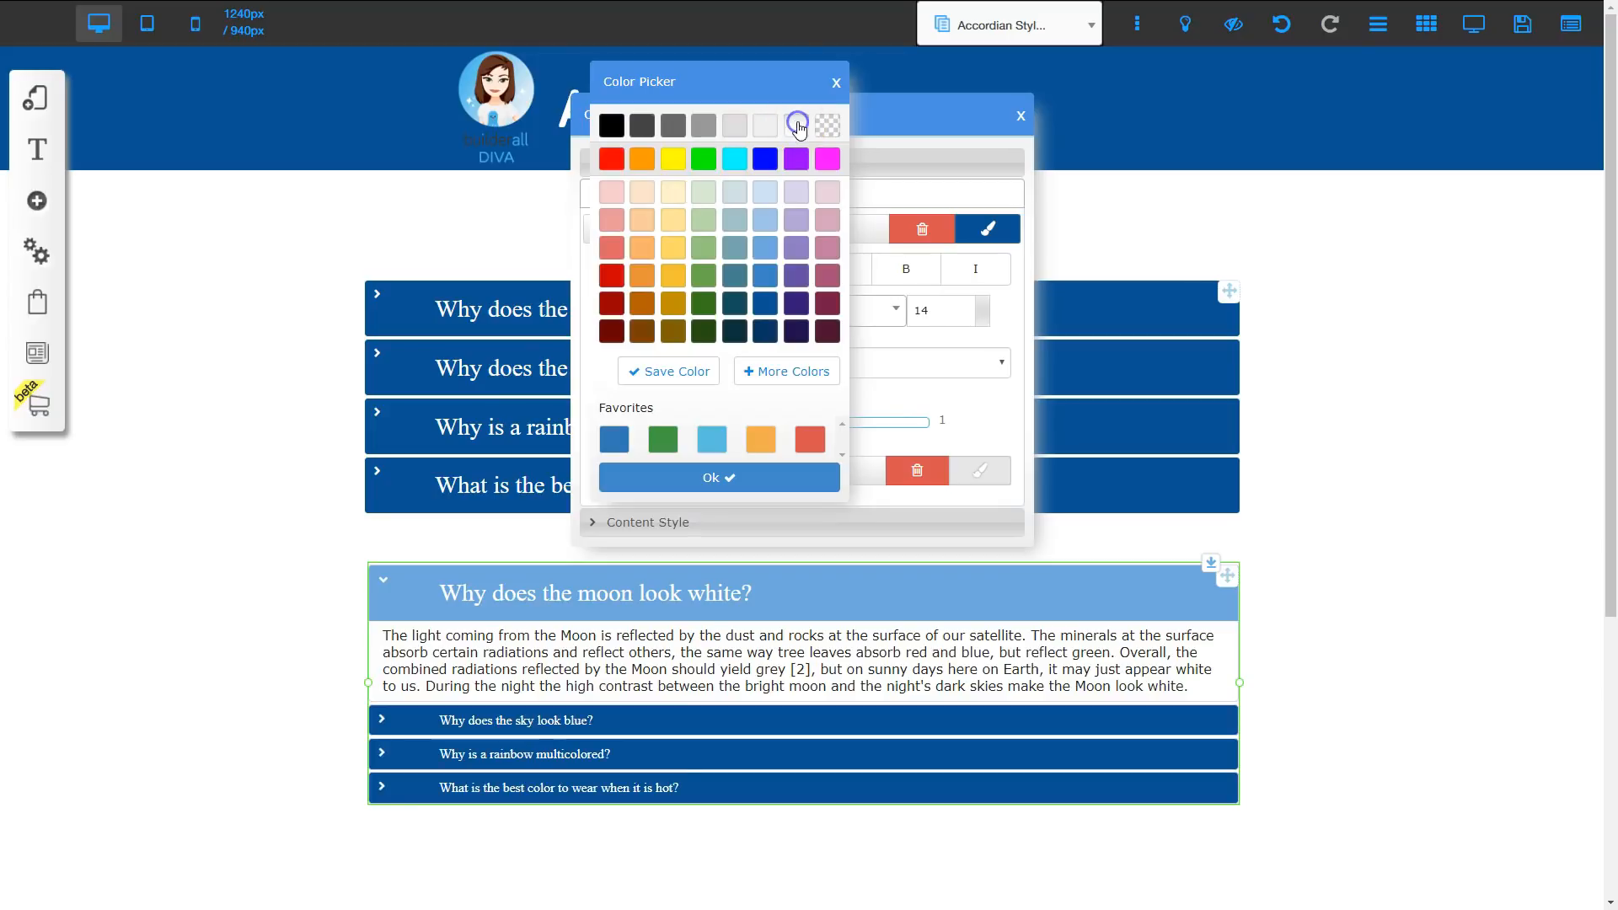
{"action": "left_click", "coordinate": [836, 82]}
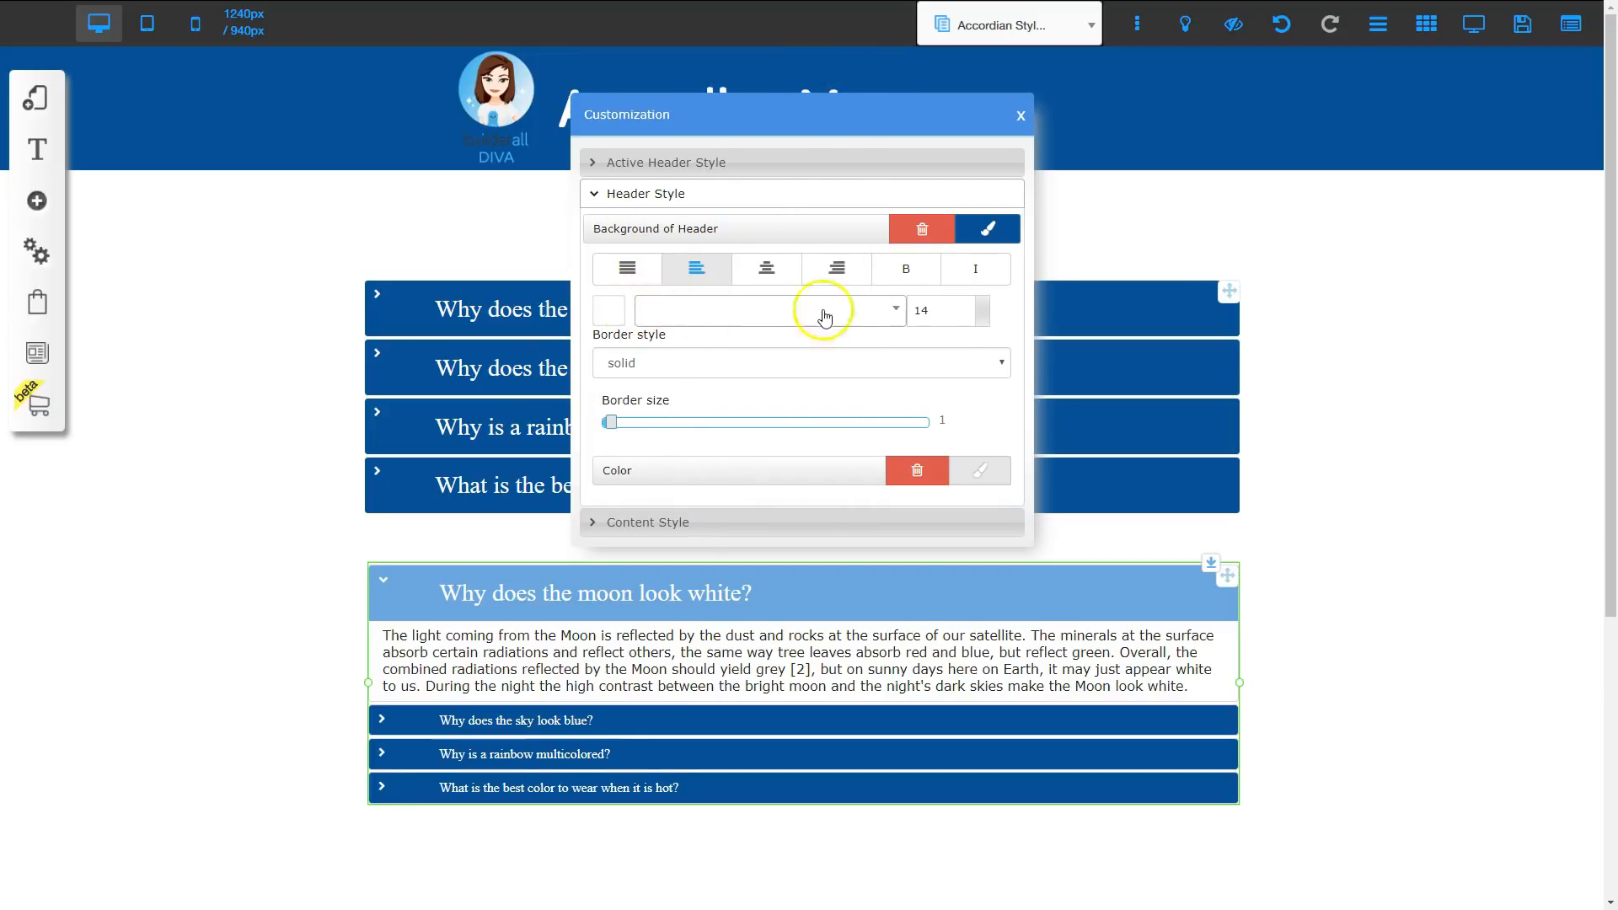
{"action": "left_click", "coordinate": [982, 305]}
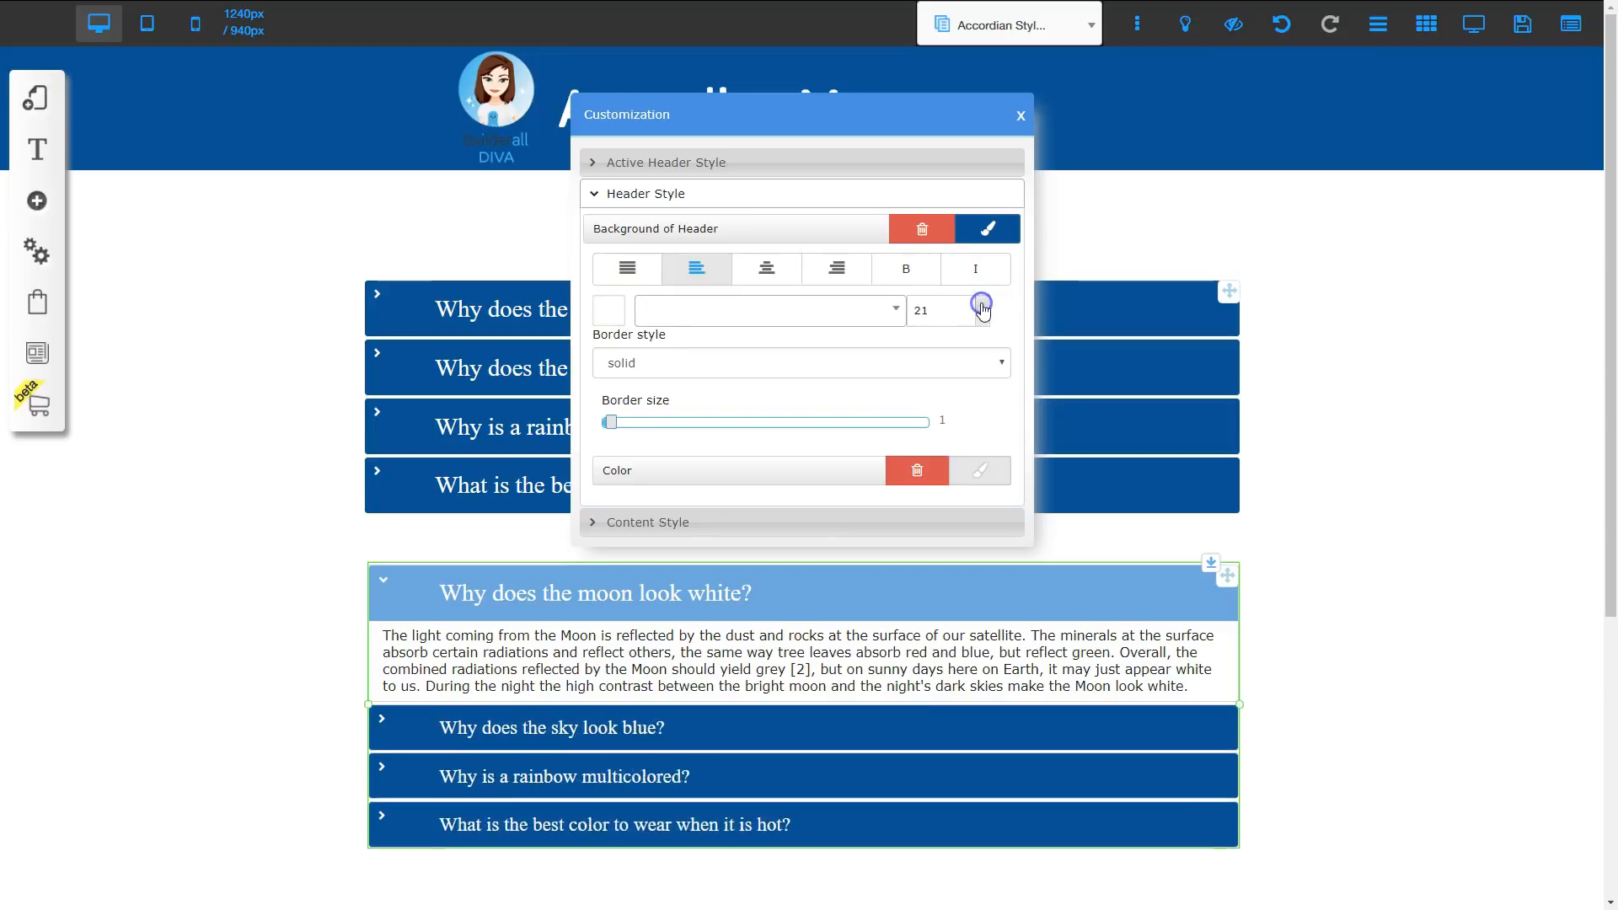
{"action": "left_click", "coordinate": [982, 305]}
{"action": "left_click", "coordinate": [982, 305]}
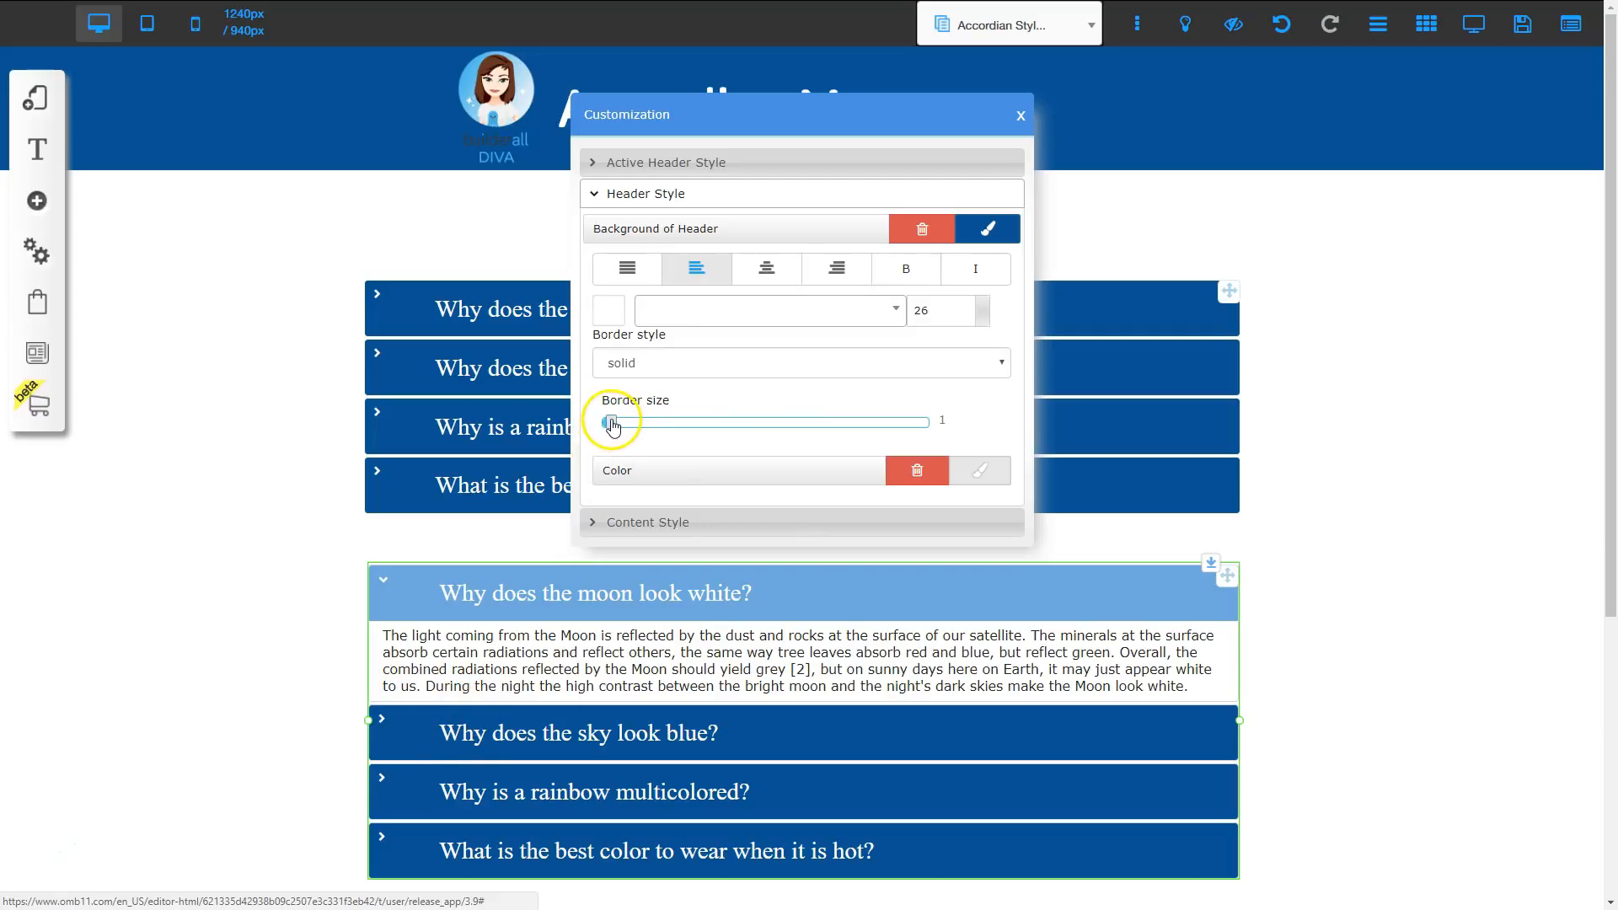
Set the inactive headers' border size to 1px and their border color to white
{"action": "mouse_move", "coordinate": [615, 424]}
{"action": "left_mouse_down"}
{"action": "mouse_move", "coordinate": [784, 424]}
{"action": "mouse_move", "coordinate": [618, 430]}
{"action": "left_mouse_up"}
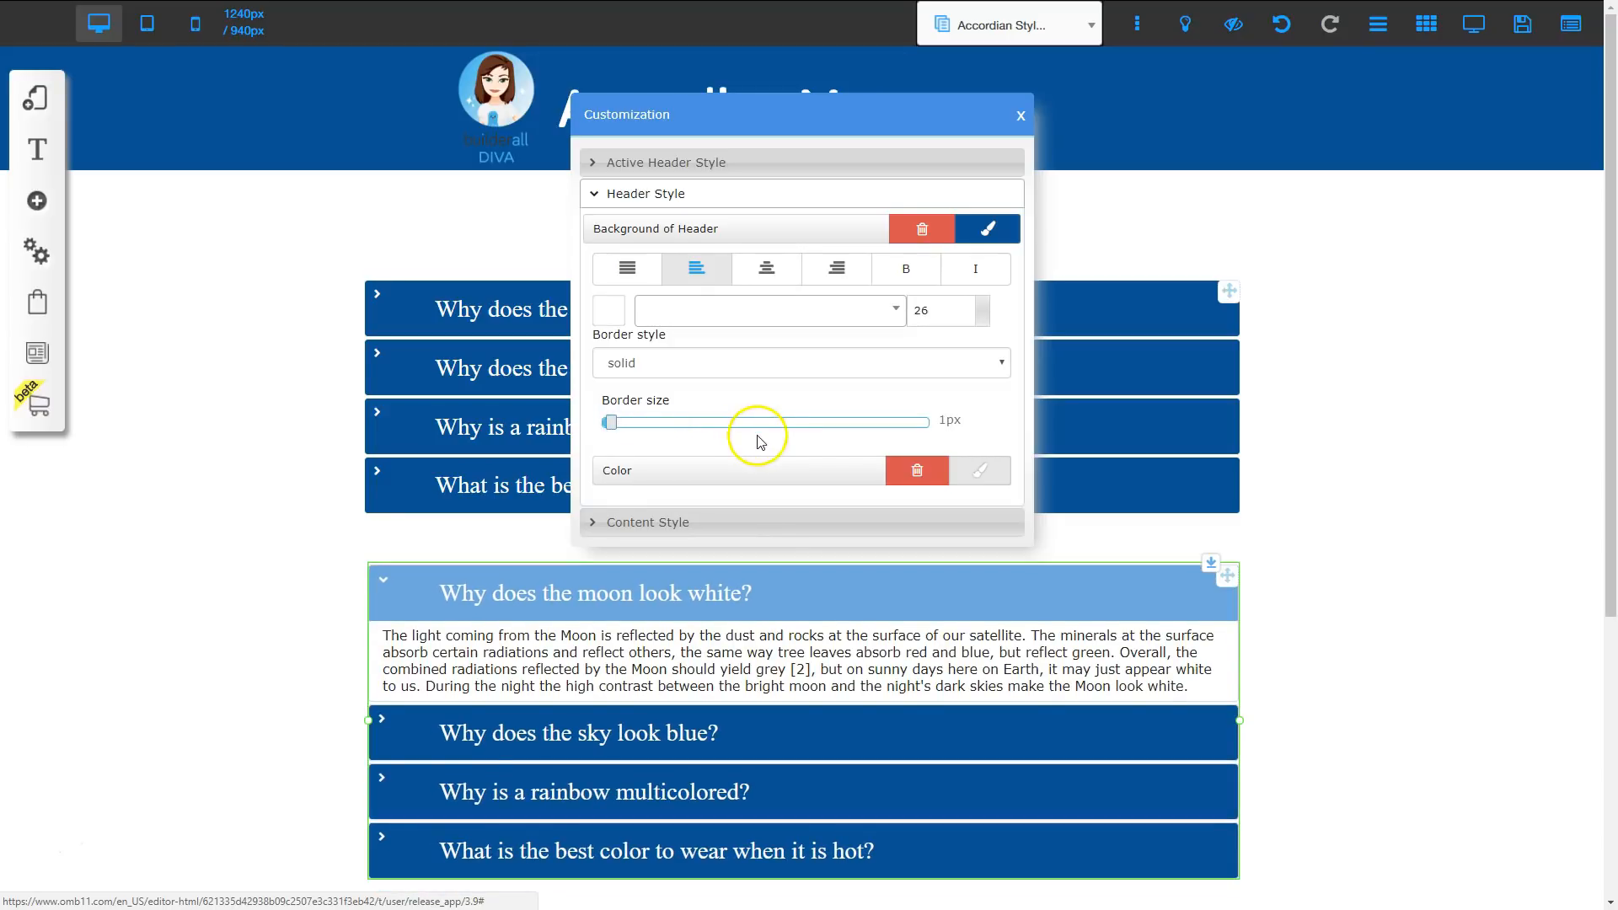
{"action": "left_click", "coordinate": [982, 472]}
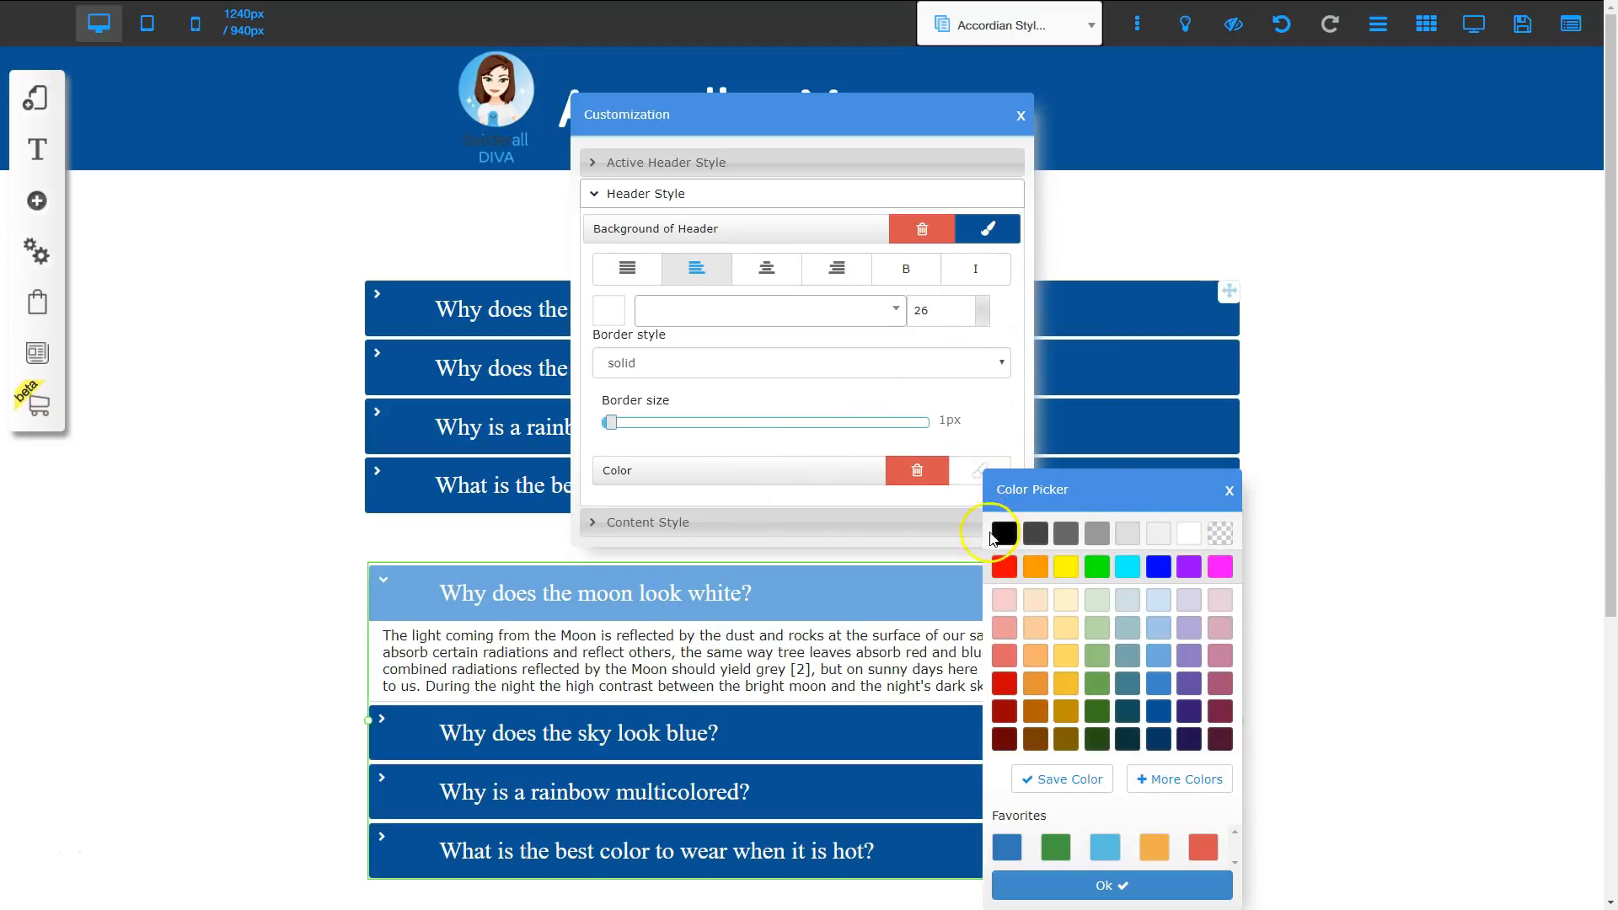
{"action": "left_click", "coordinate": [1228, 491]}
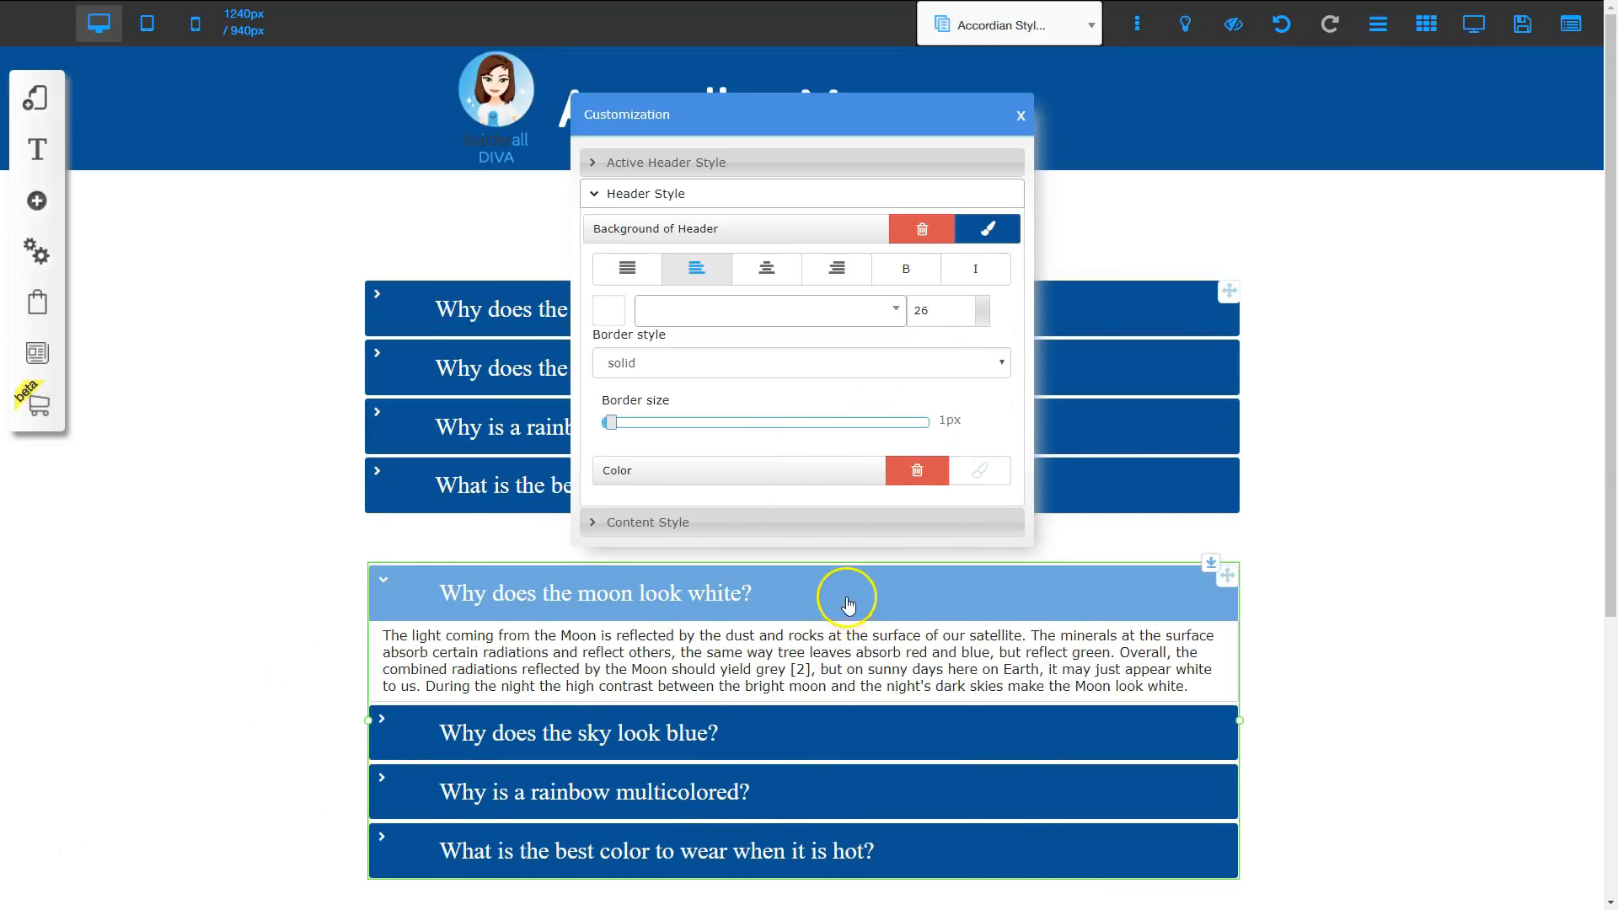
{"action": "left_click", "coordinate": [675, 193]}
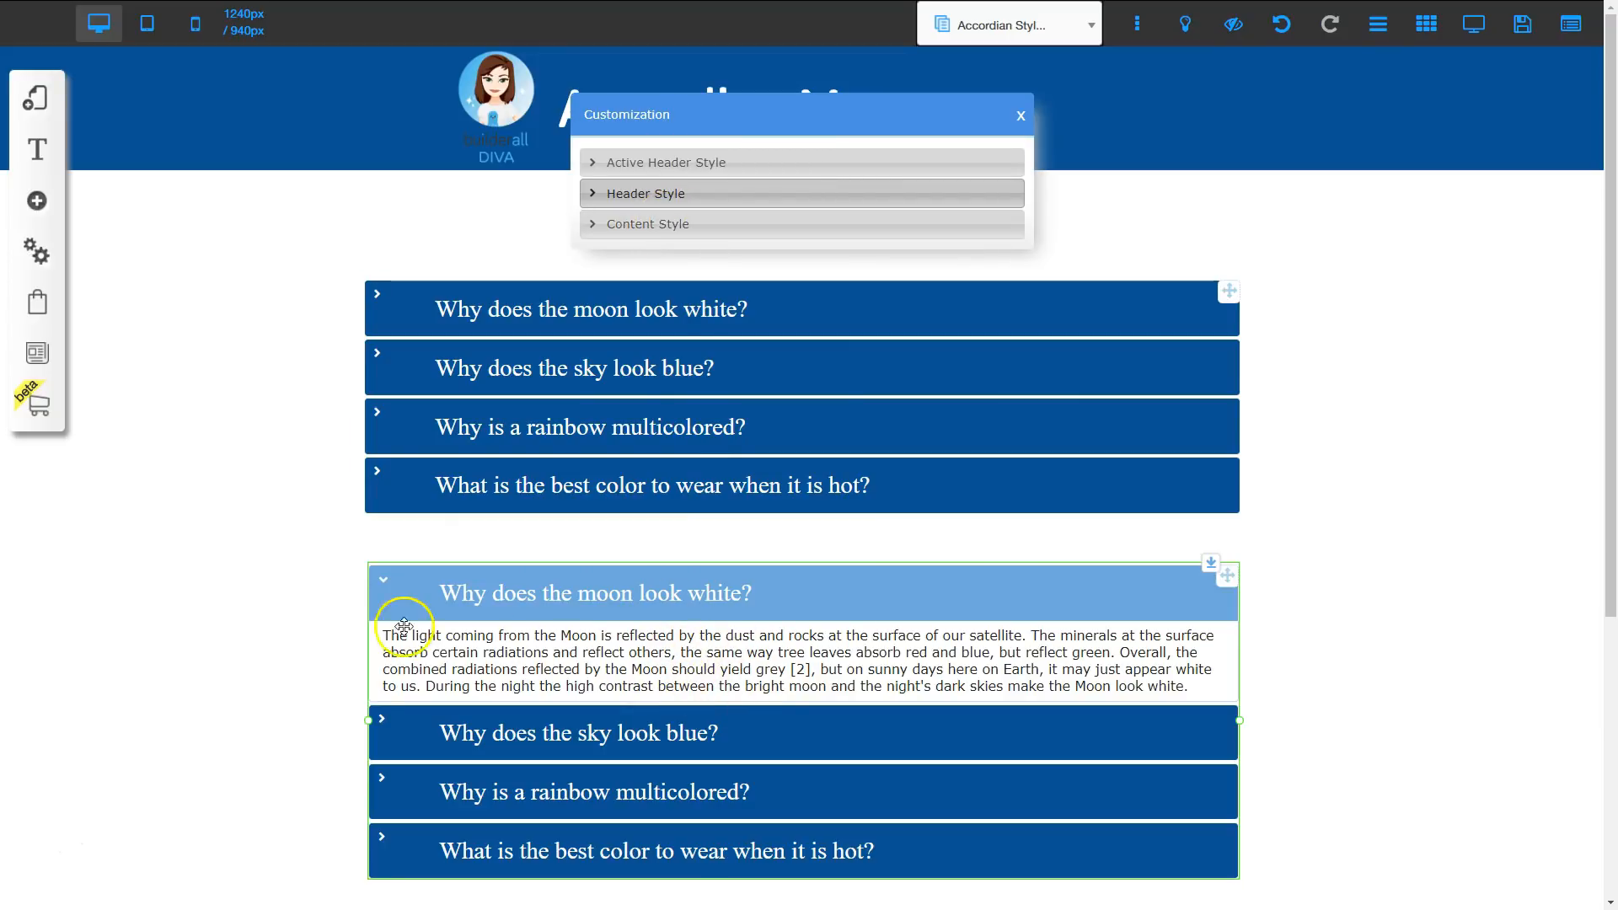
Set the accordion's Background of Content to white after trying bright green
{"action": "left_click", "coordinate": [691, 226]}
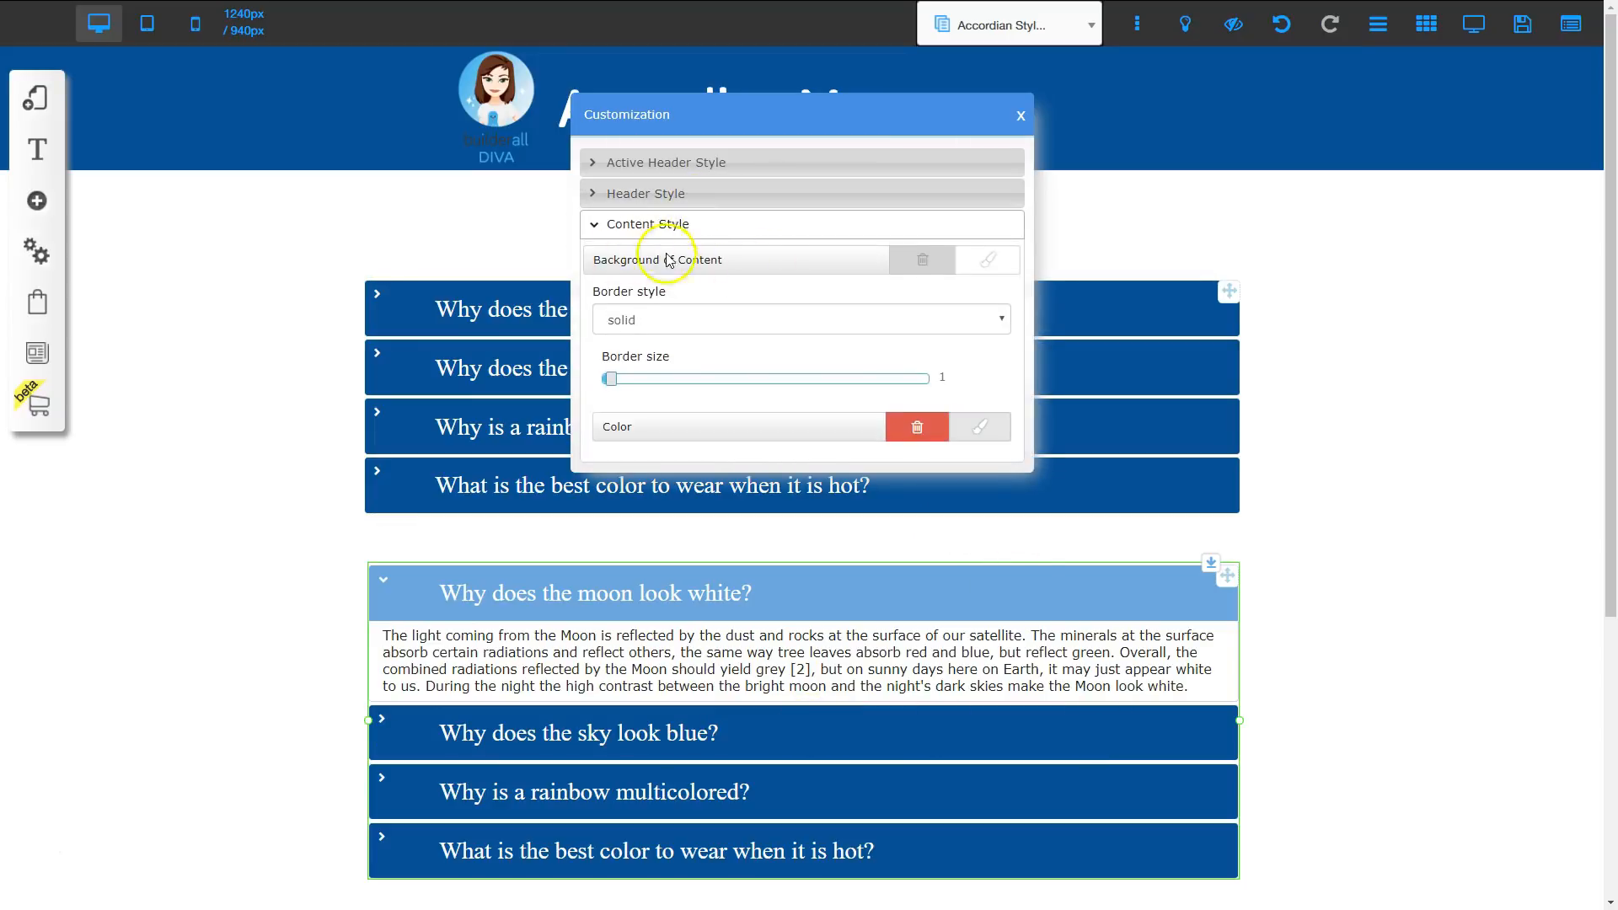
{"action": "left_click", "coordinate": [991, 260]}
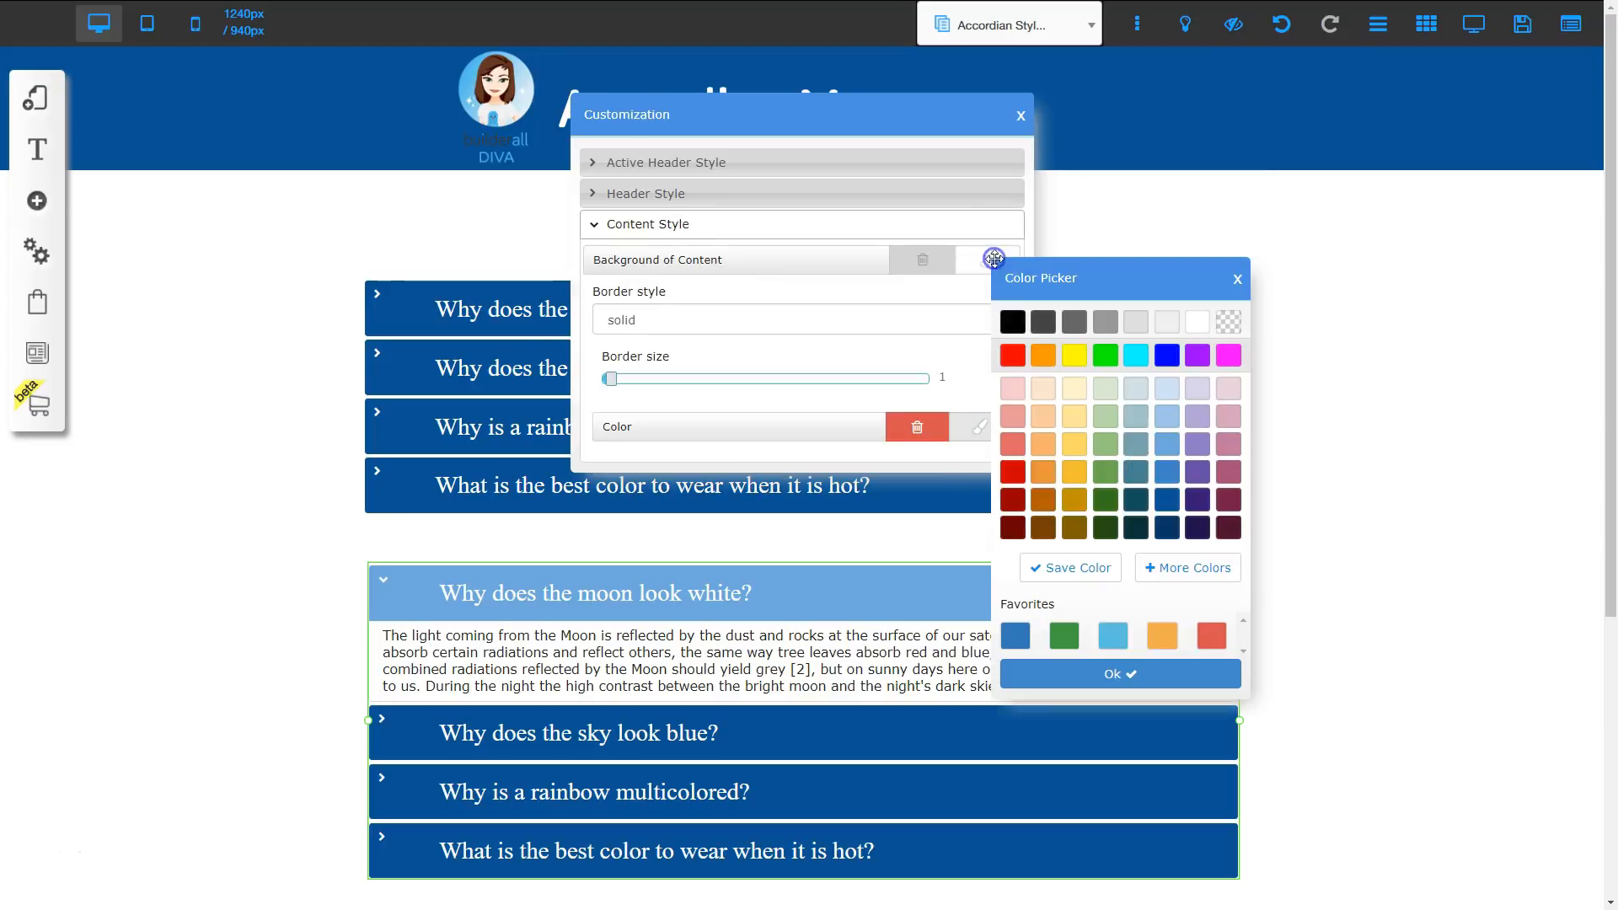
{"action": "left_click", "coordinate": [1107, 358]}
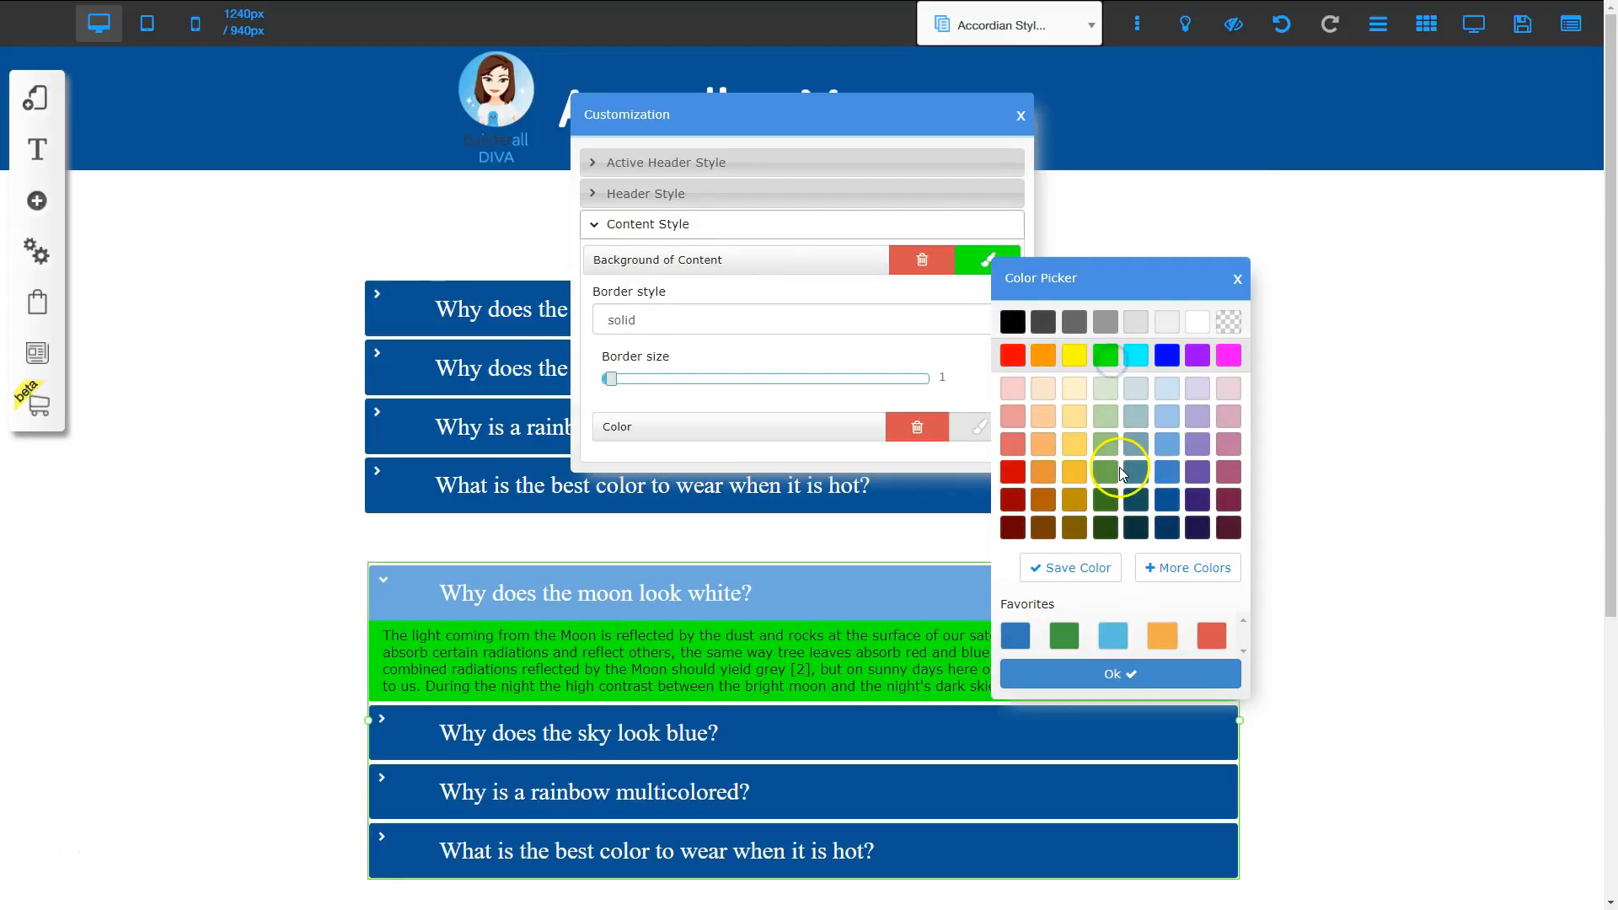
{"action": "left_click", "coordinate": [1197, 322]}
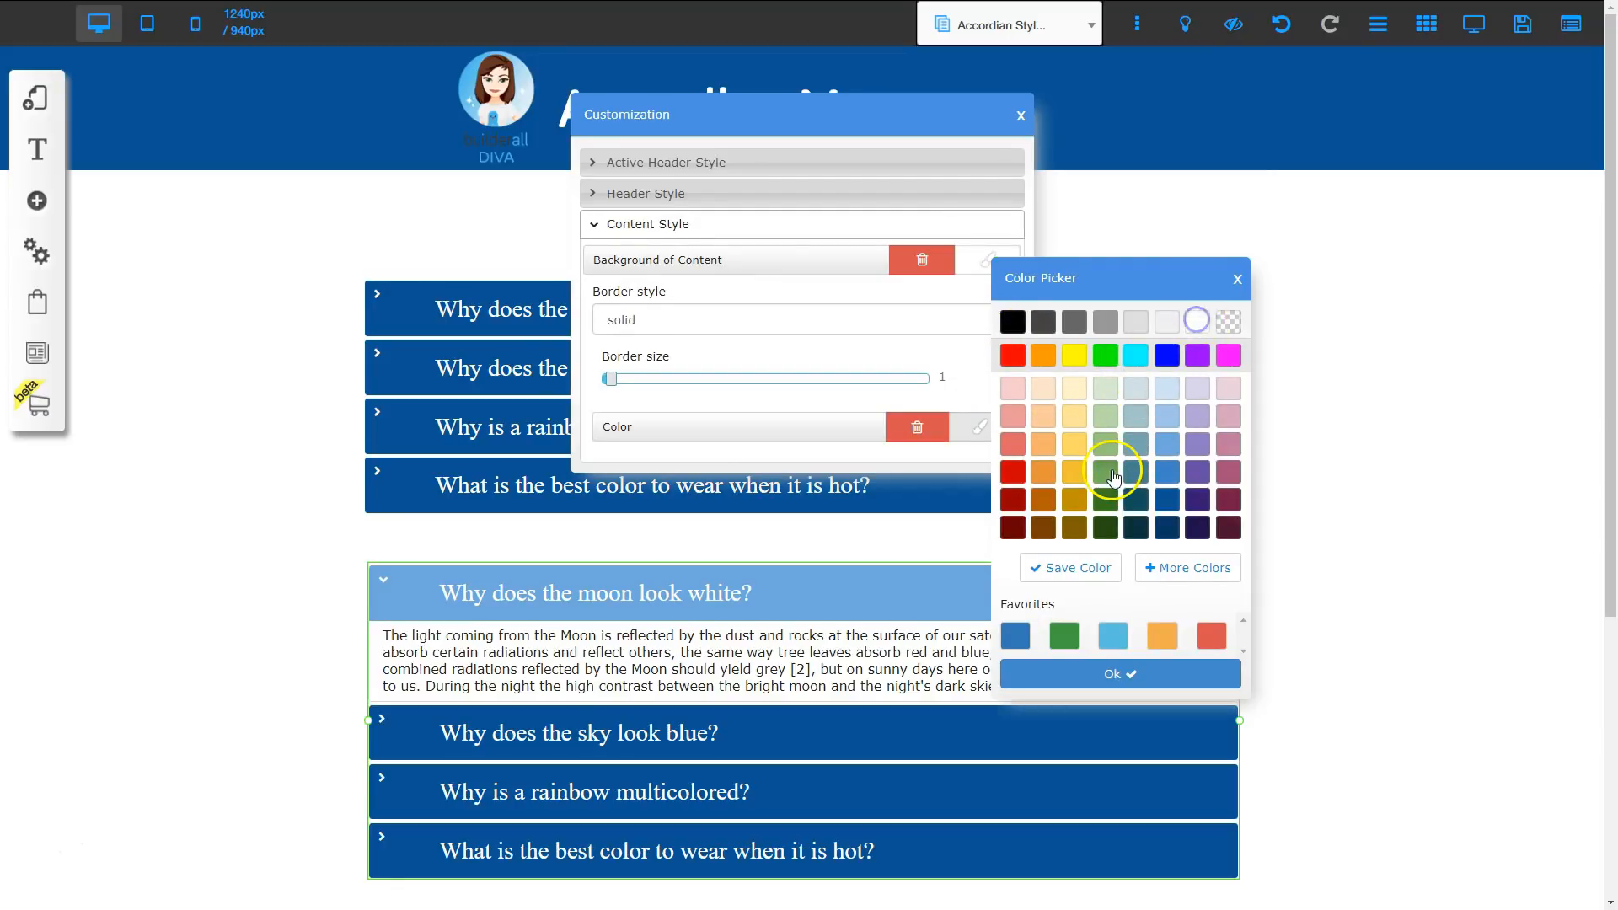
{"action": "left_click", "coordinate": [1237, 279]}
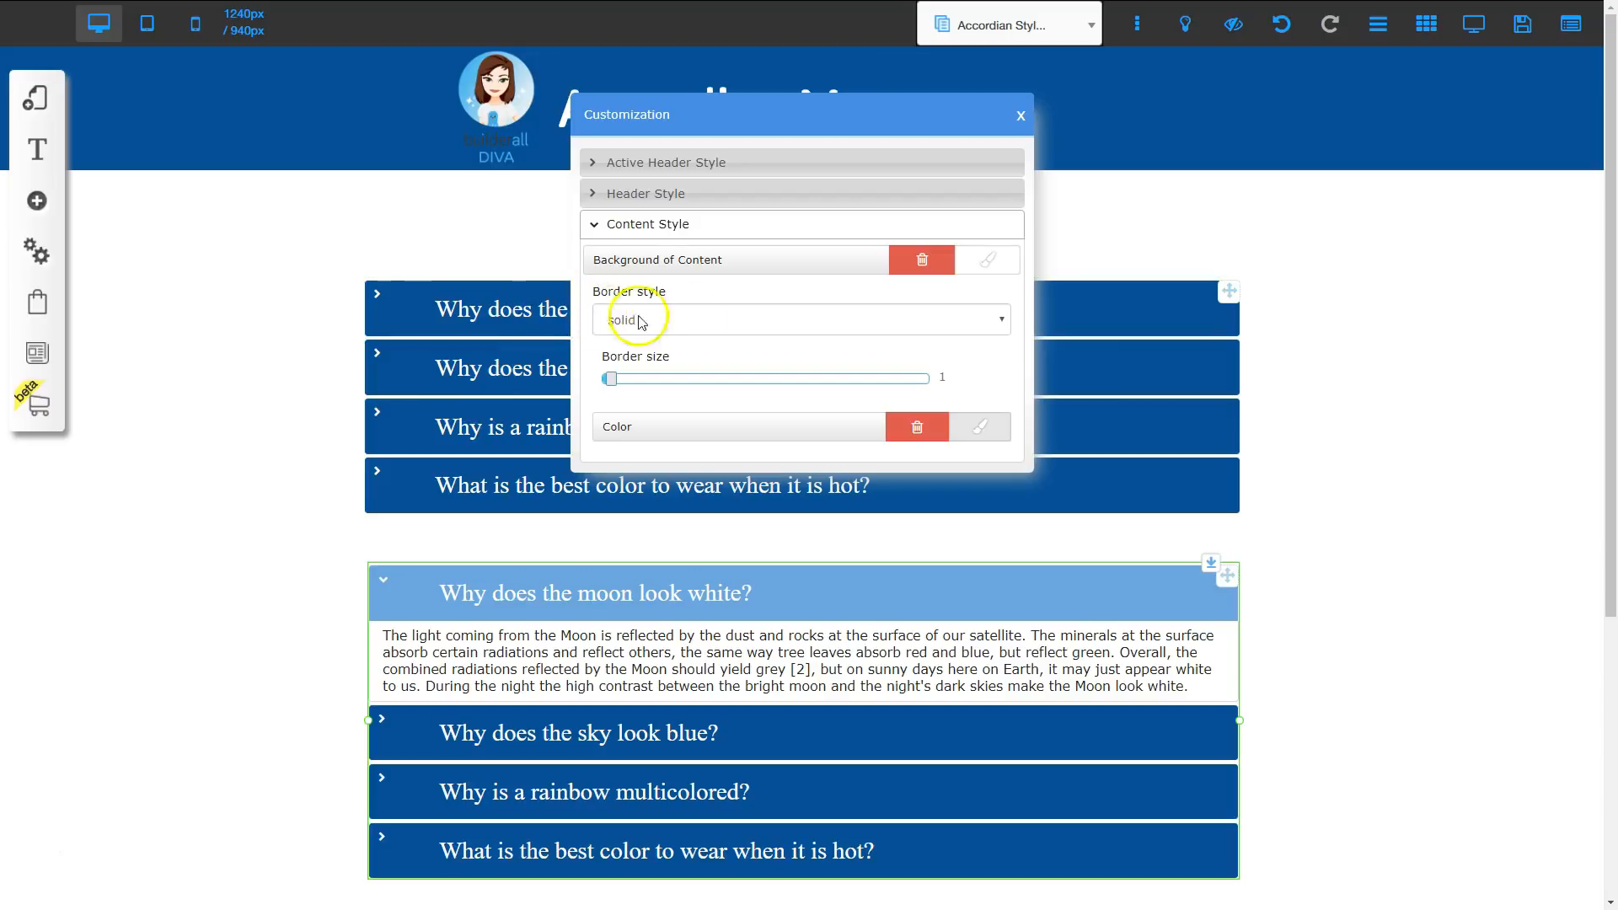
Give the content area a solid 12px border in the light blue of the active header
{"action": "left_click_drag", "start_coordinate": [612, 379], "coordinate": [732, 386]}
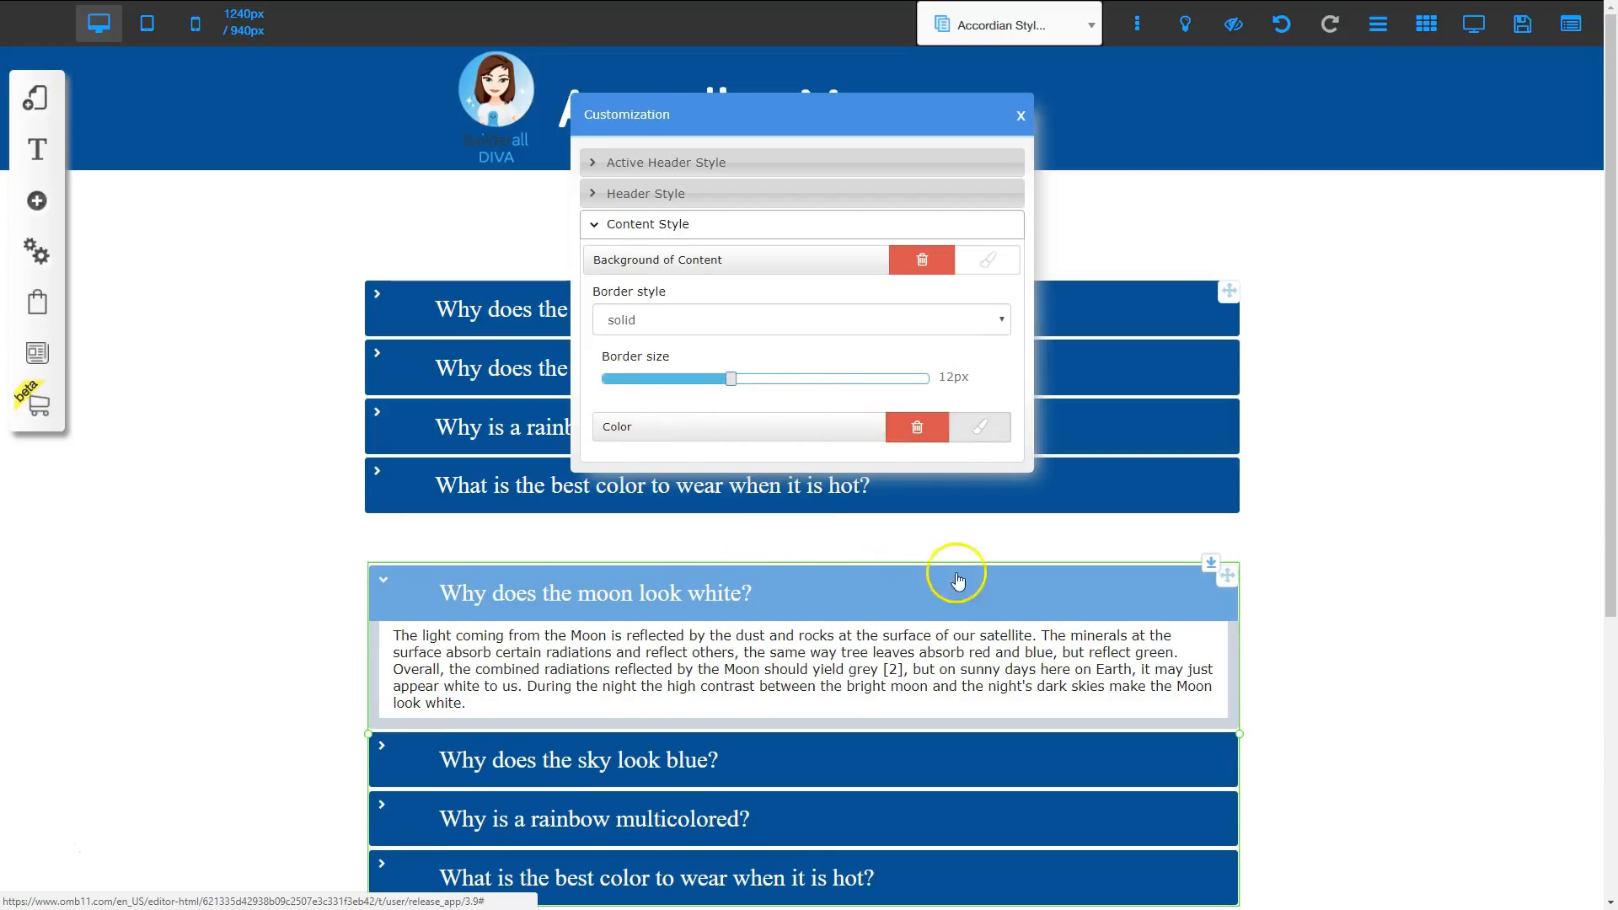
{"action": "left_click", "coordinate": [983, 429]}
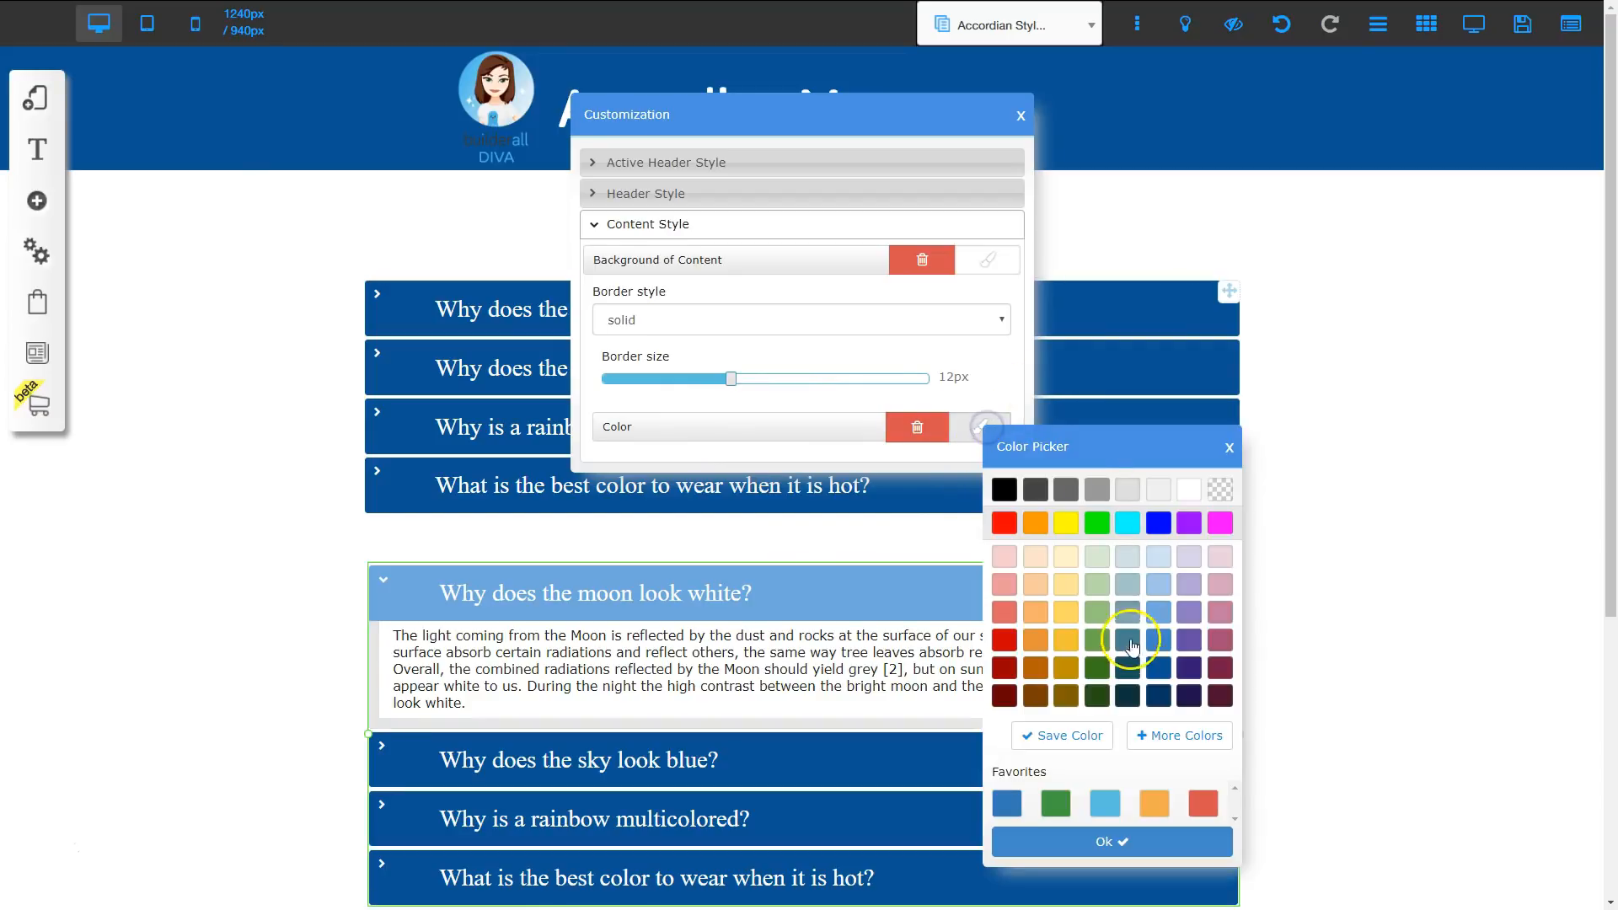
{"action": "left_click", "coordinate": [1159, 615]}
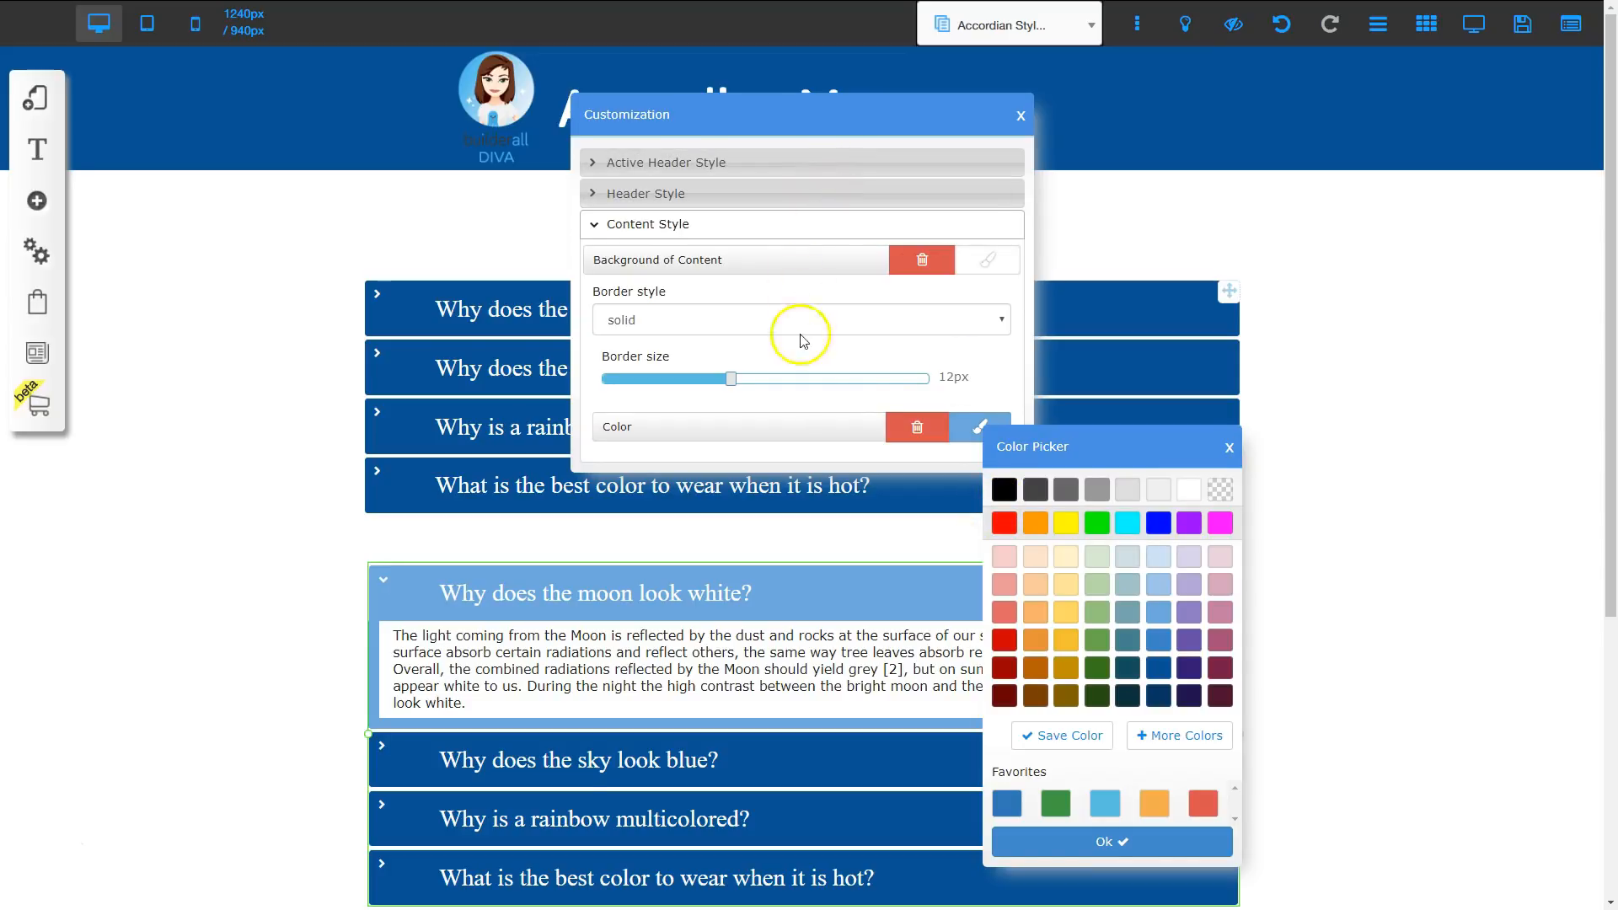
{"action": "left_click", "coordinate": [1229, 455]}
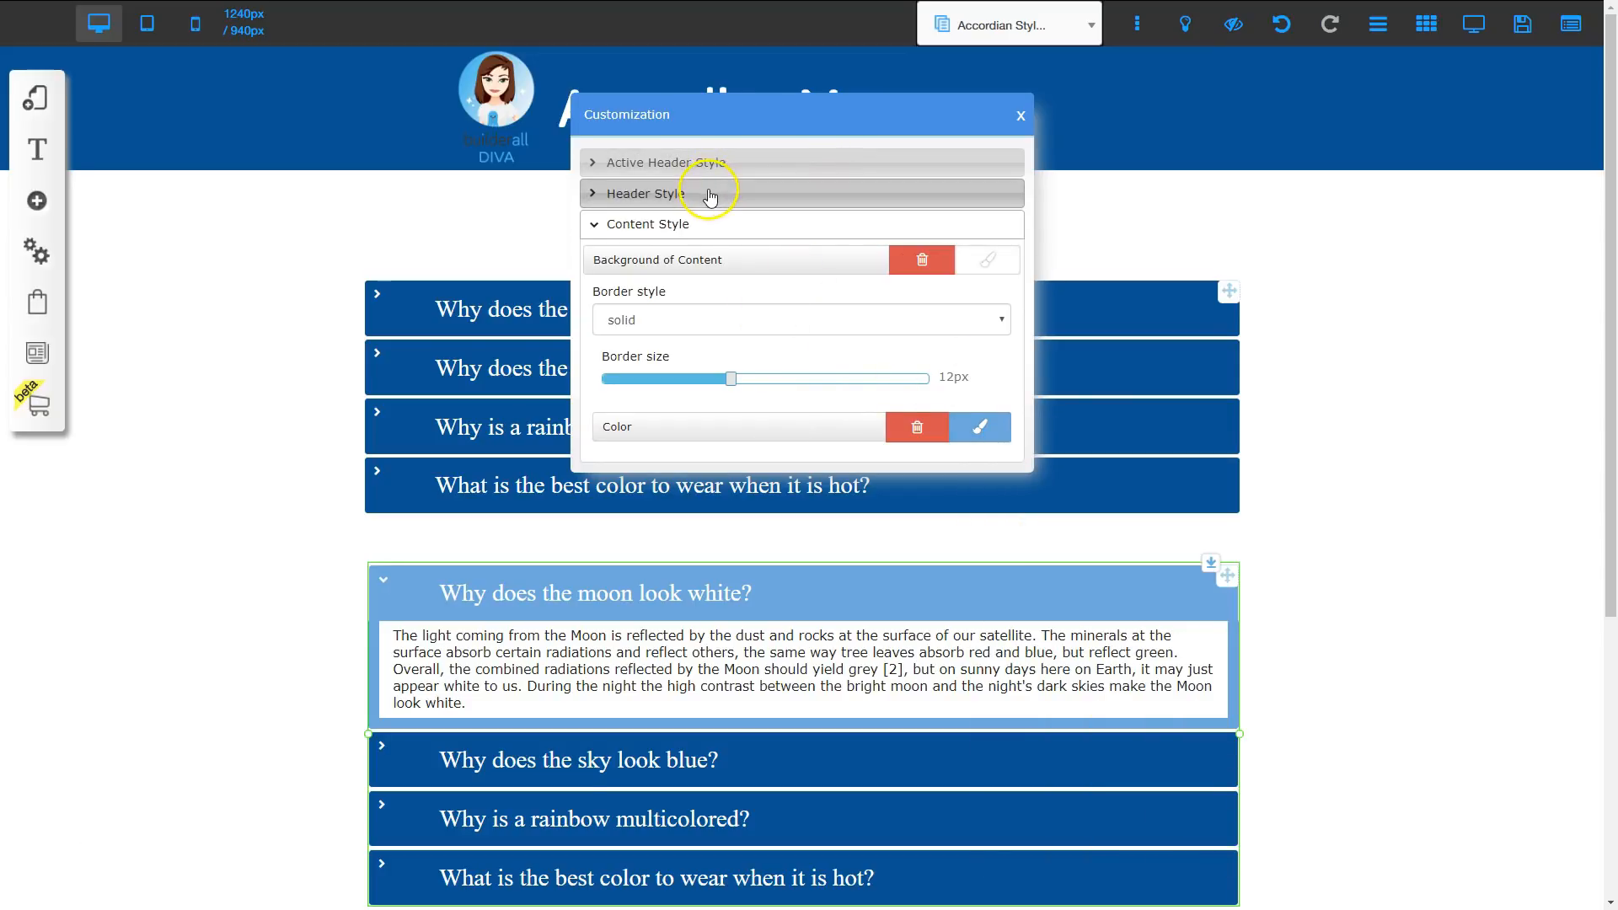
Review the Header Style settings, close the customization, and test collapsing and reopening the new accordion's moon question
{"action": "left_click", "coordinate": [708, 195]}
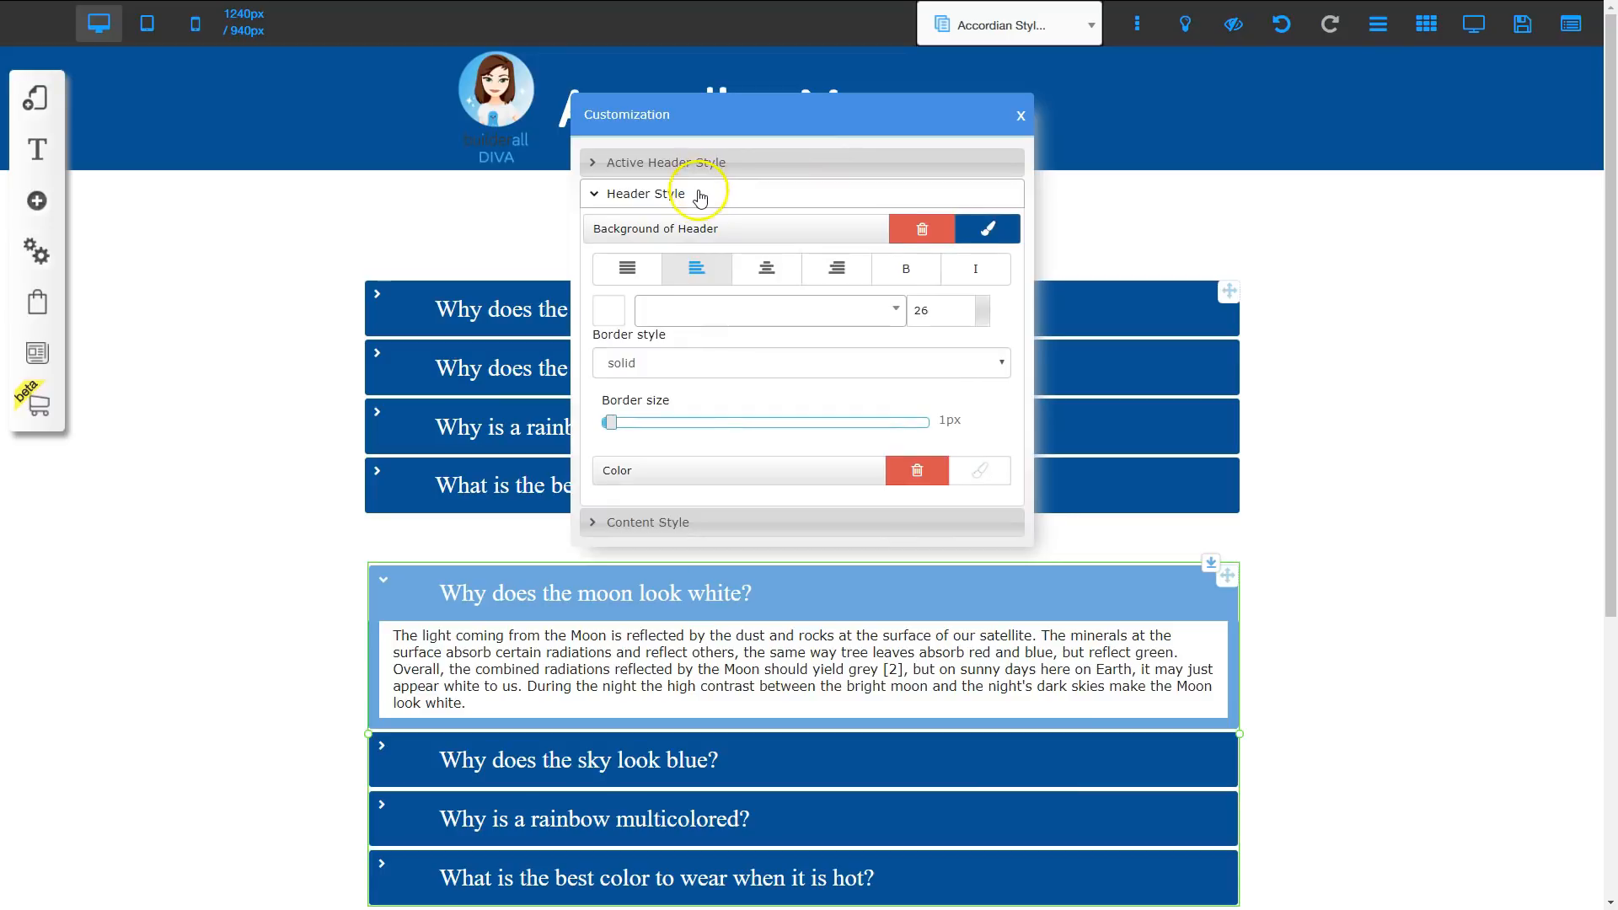
{"action": "left_click", "coordinate": [698, 193]}
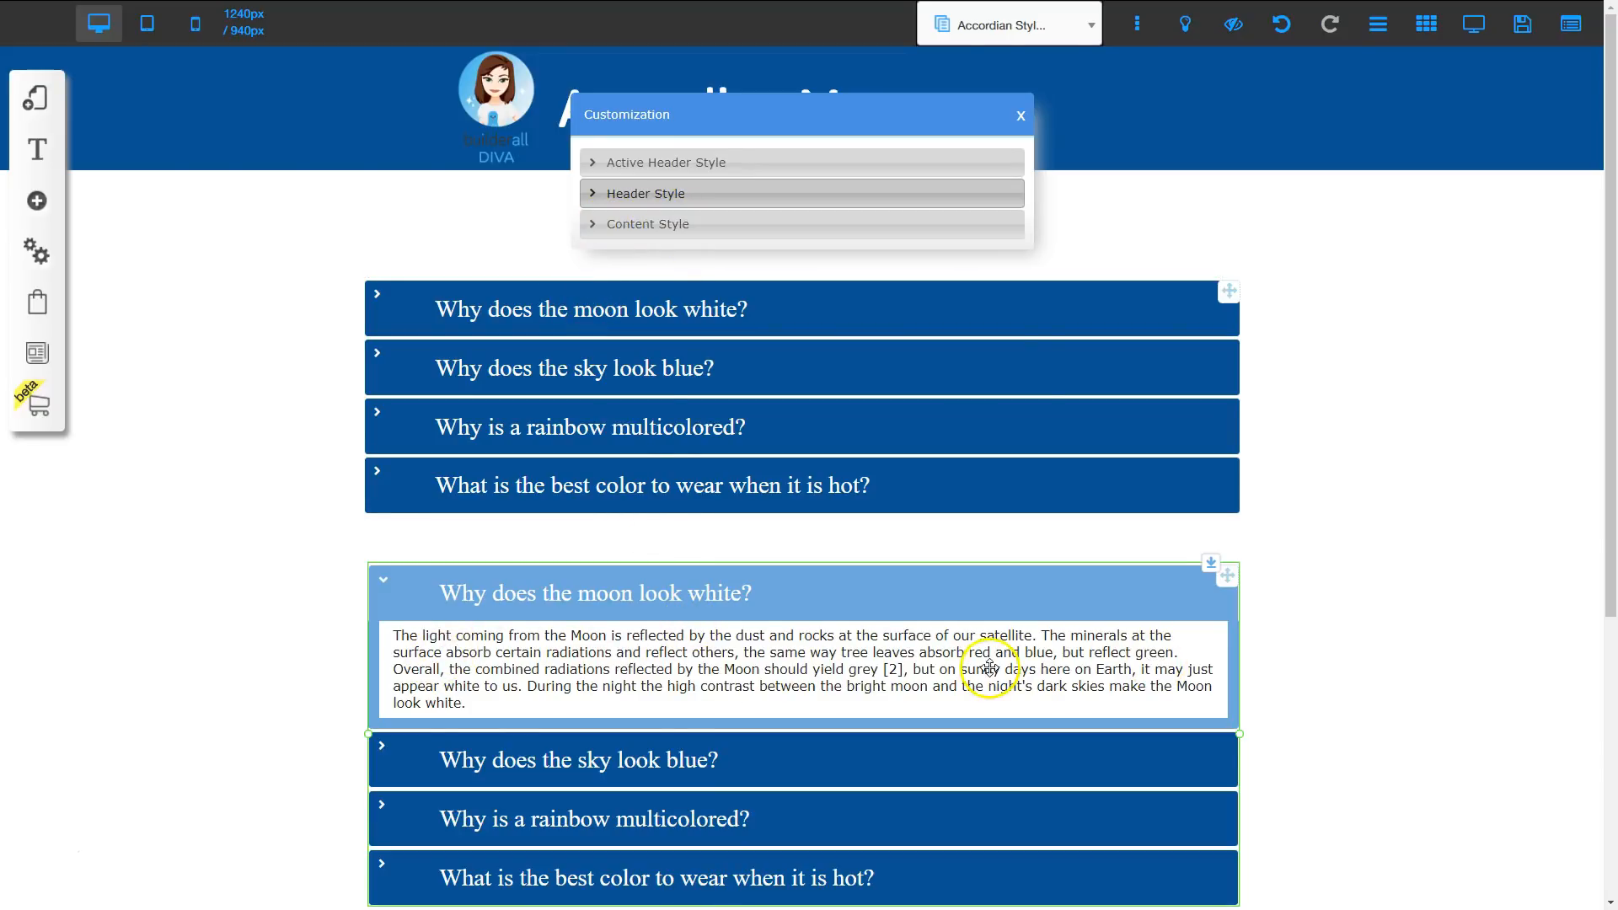
{"action": "left_click", "coordinate": [1021, 120]}
{"action": "left_click", "coordinate": [830, 590]}
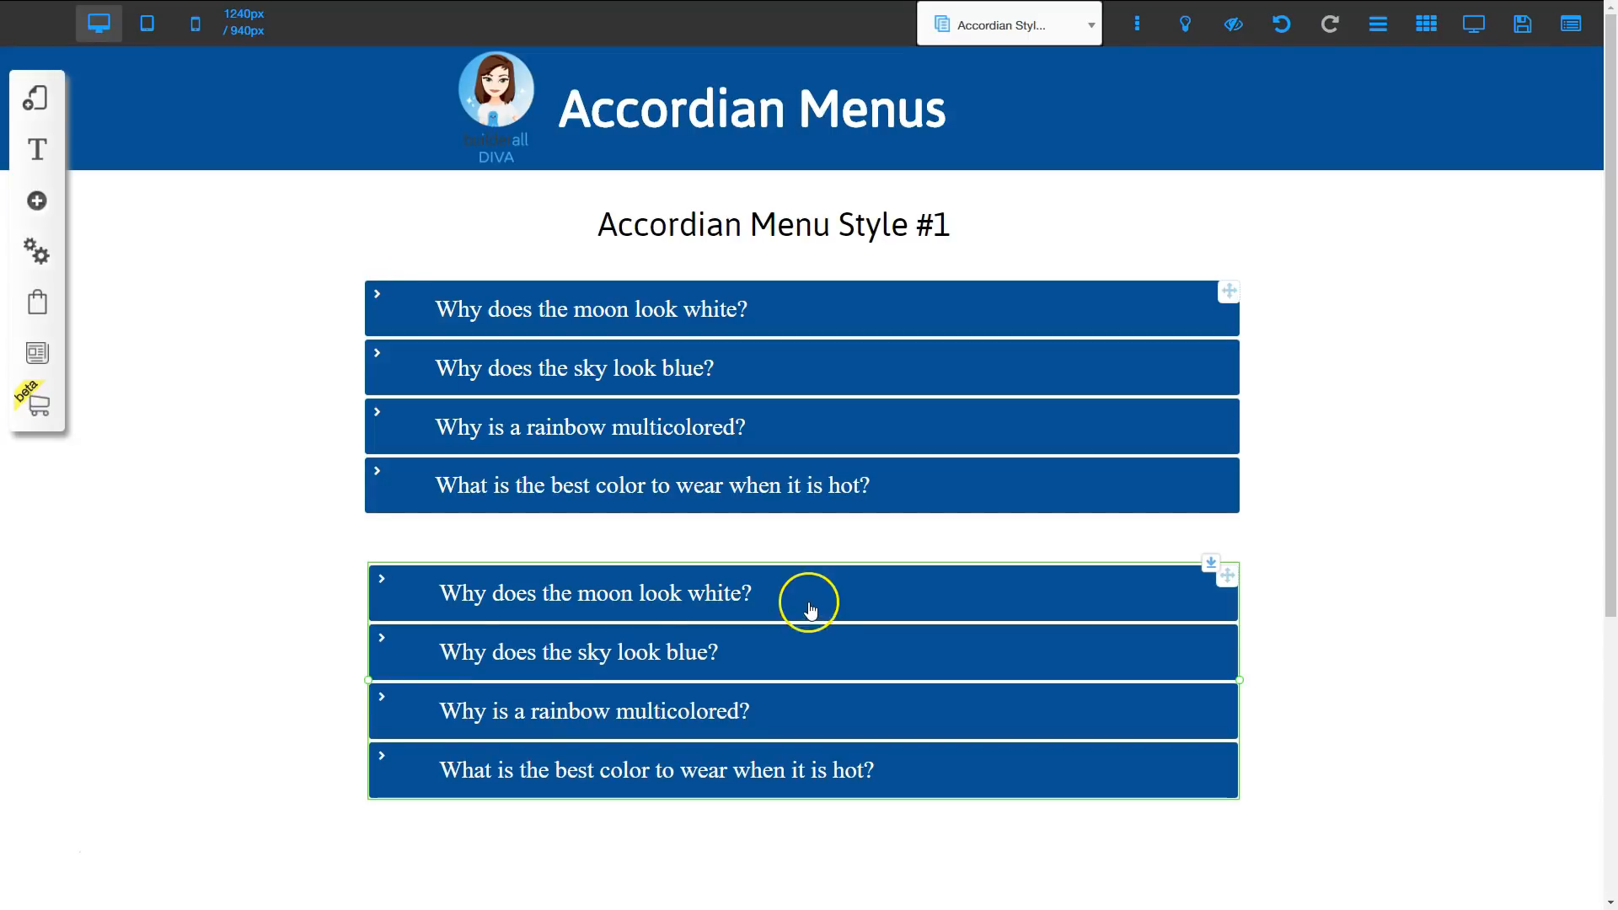
{"action": "left_click", "coordinate": [747, 590]}
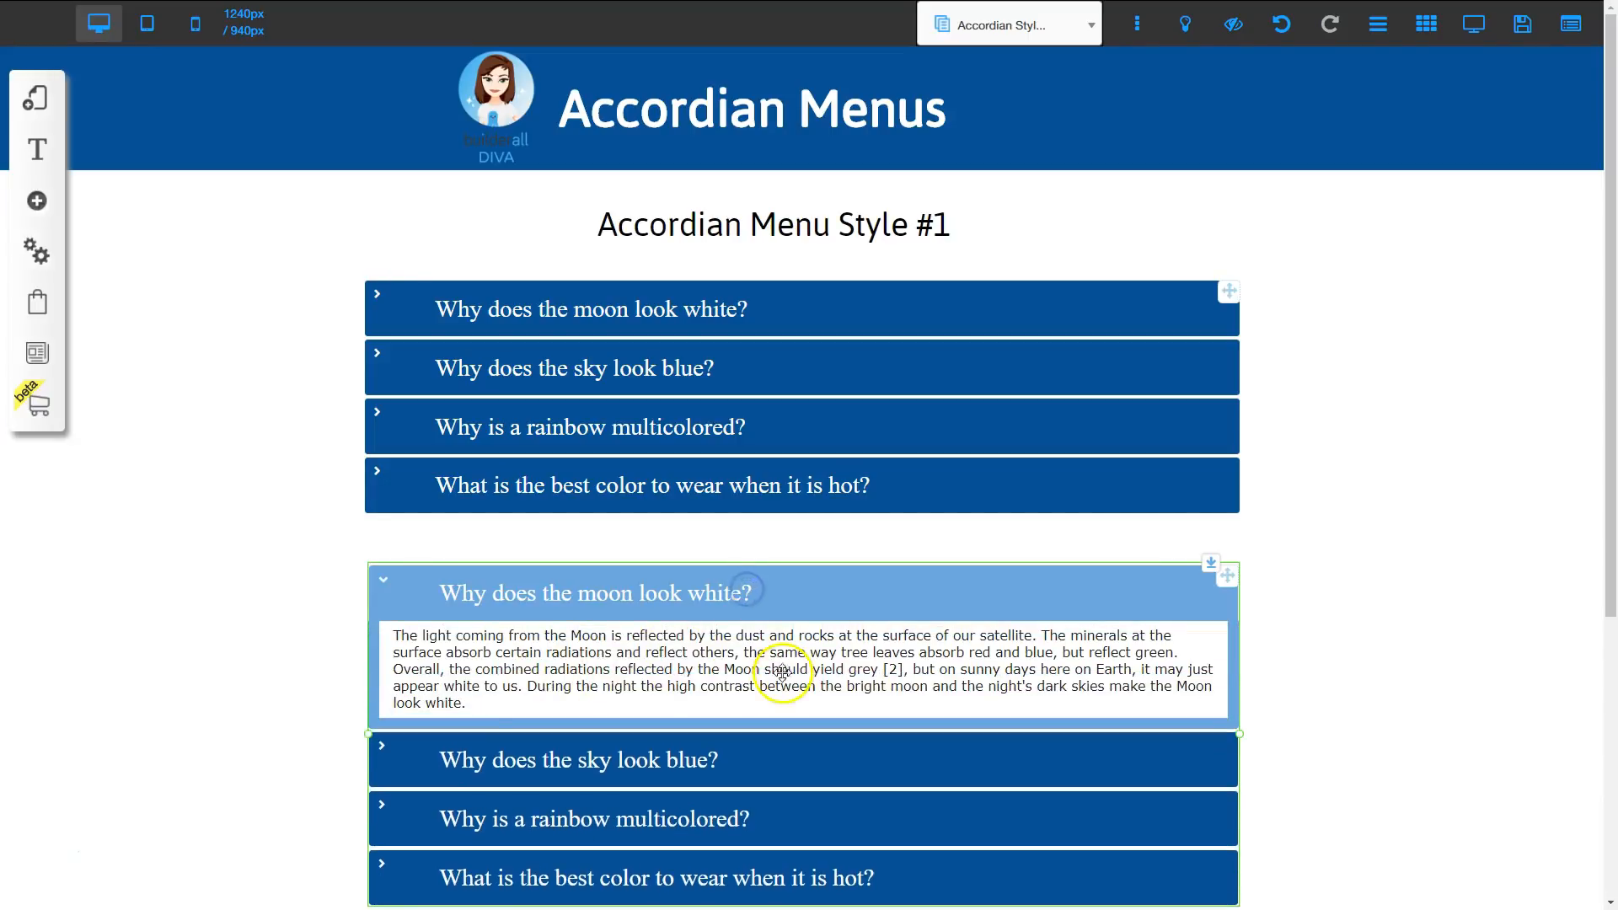
Open the second accordion's configuration and make the first "Moon" in the moon panel's description bold
{"action": "left_click", "coordinate": [730, 665]}
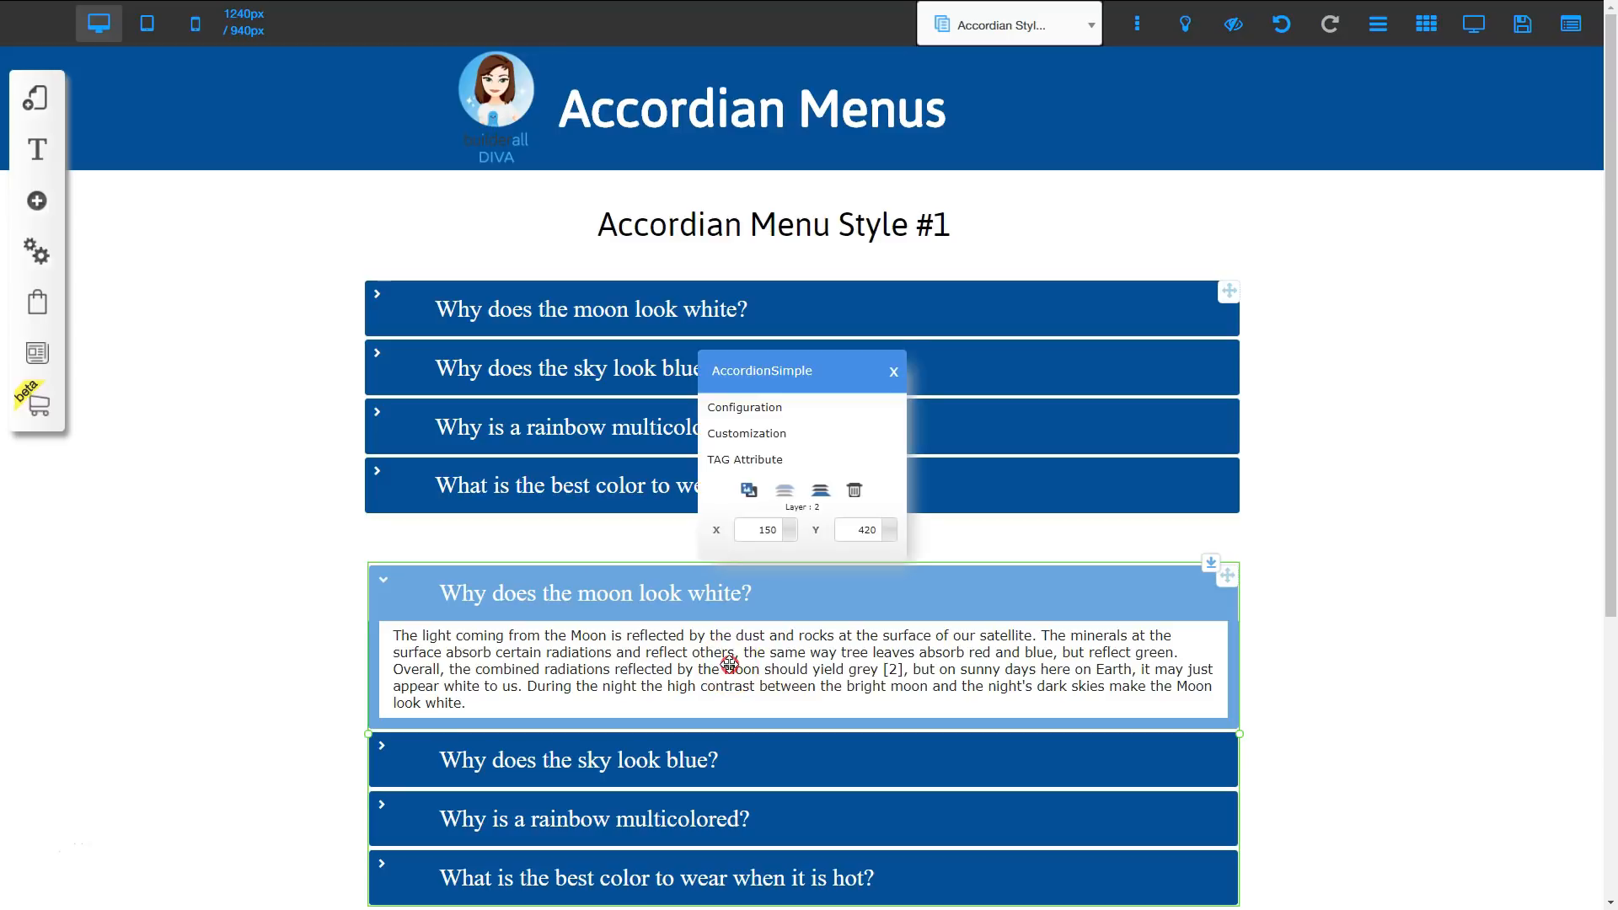
{"action": "left_click", "coordinate": [747, 408]}
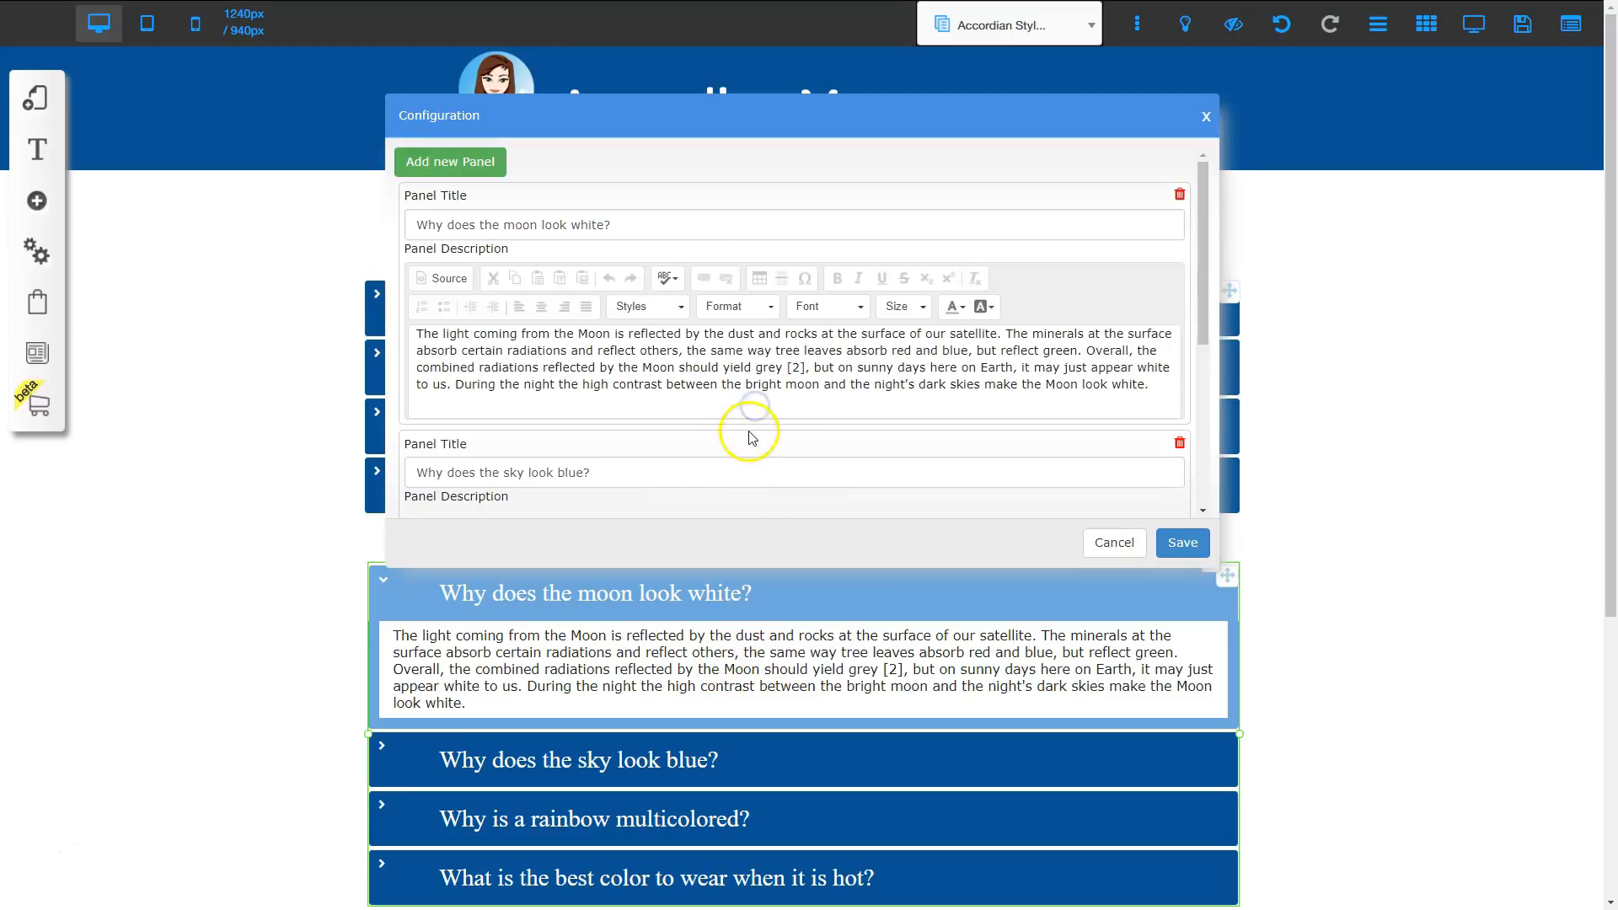
{"action": "scroll", "coordinate": [557, 358], "scroll_direction": "down", "scroll_amount": 8}
{"action": "scroll", "coordinate": [595, 307], "scroll_direction": "up", "scroll_amount": 5}
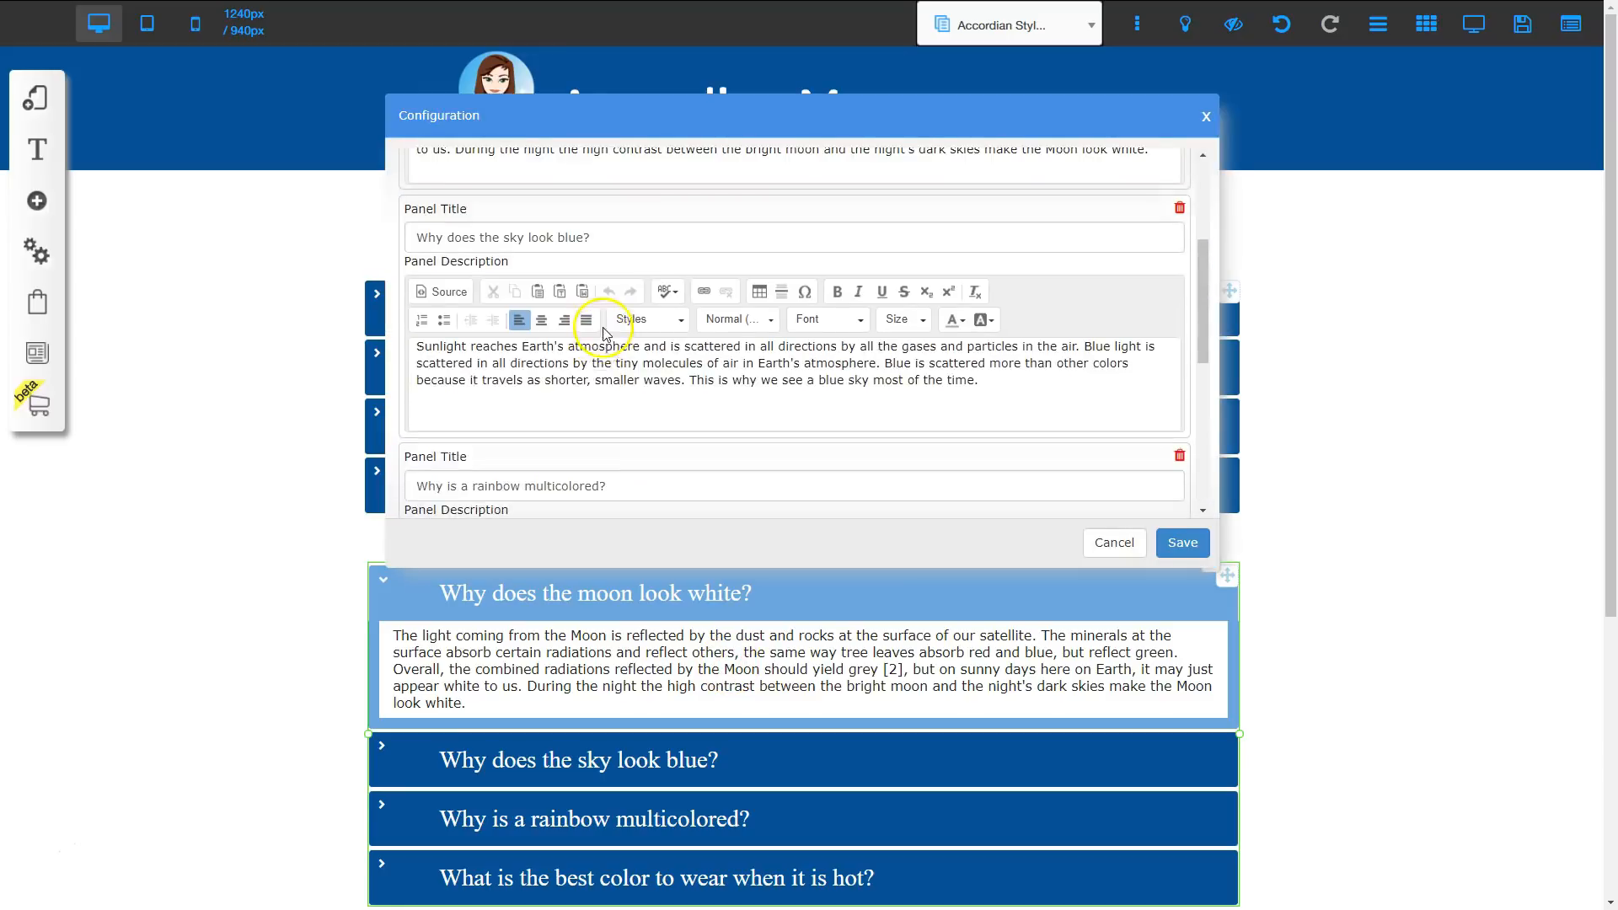
{"action": "scroll", "coordinate": [604, 334], "scroll_direction": "up", "scroll_amount": 3}
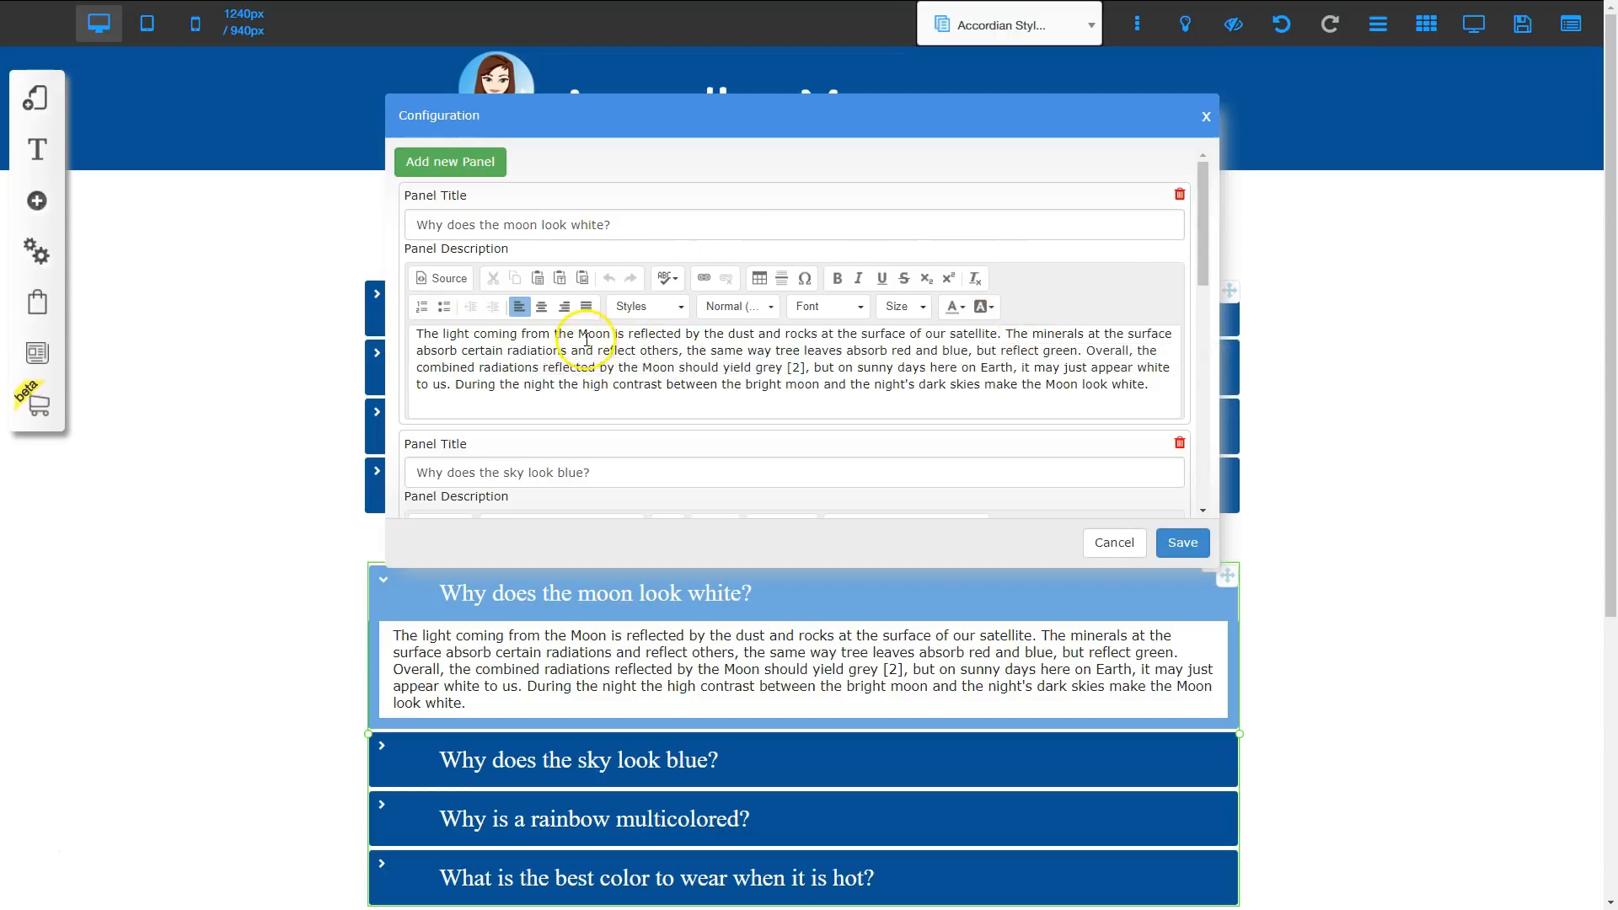
{"action": "left_click_drag", "start_coordinate": [579, 334], "coordinate": [610, 333]}
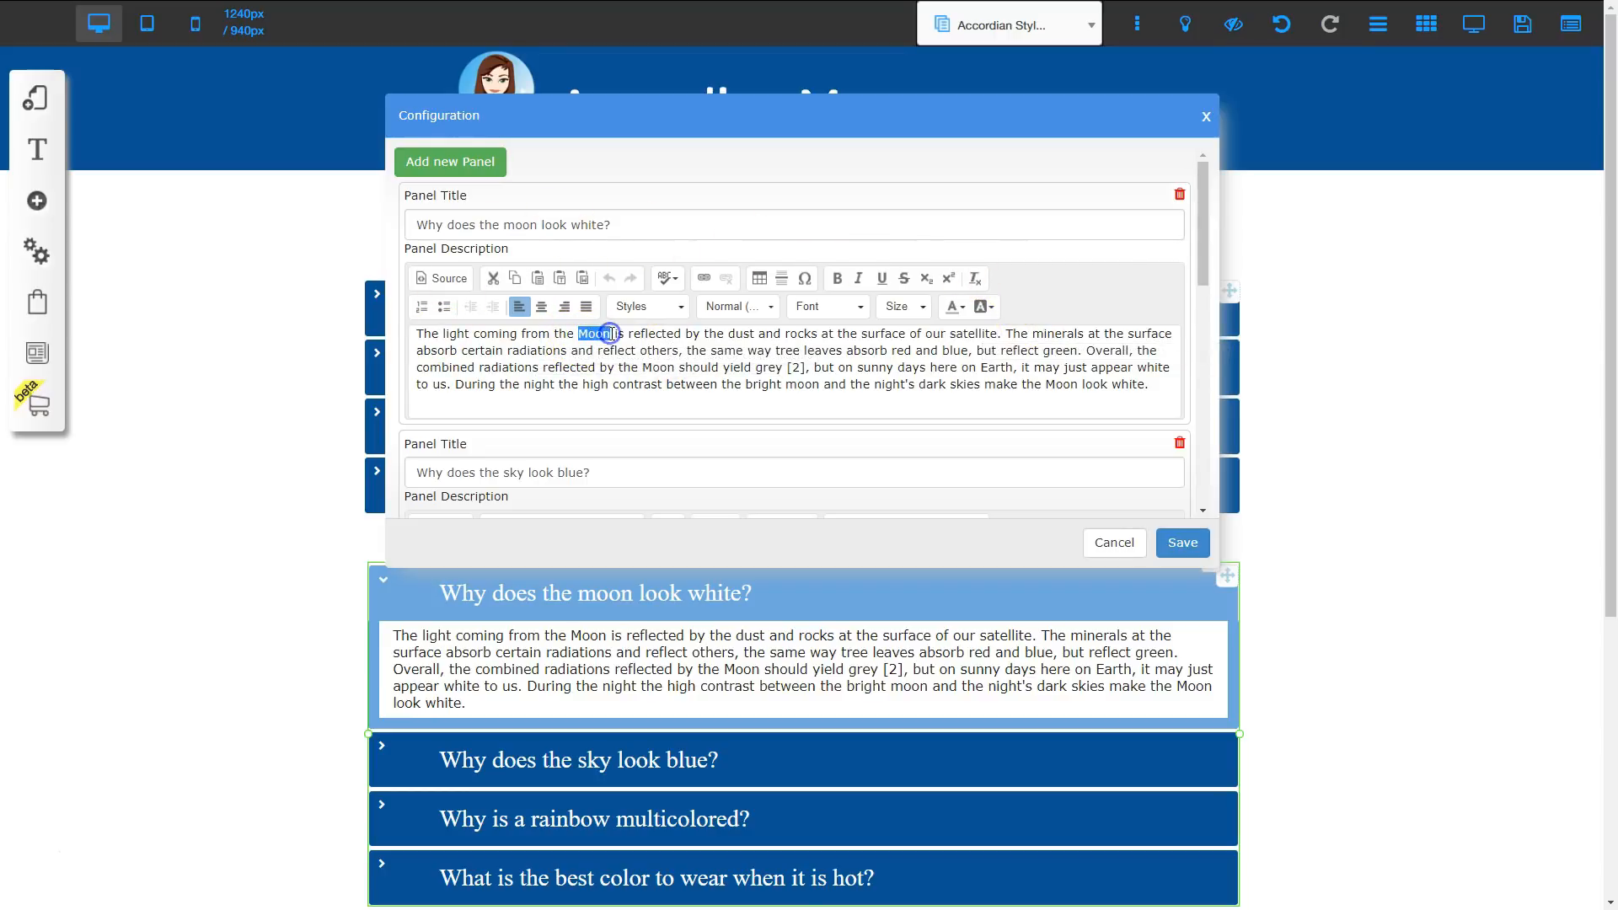
{"action": "left_click", "coordinate": [837, 279]}
{"action": "left_click", "coordinate": [780, 368]}
Italicize the words "high contrast" in the moon panel's description
{"action": "left_click", "coordinate": [681, 385]}
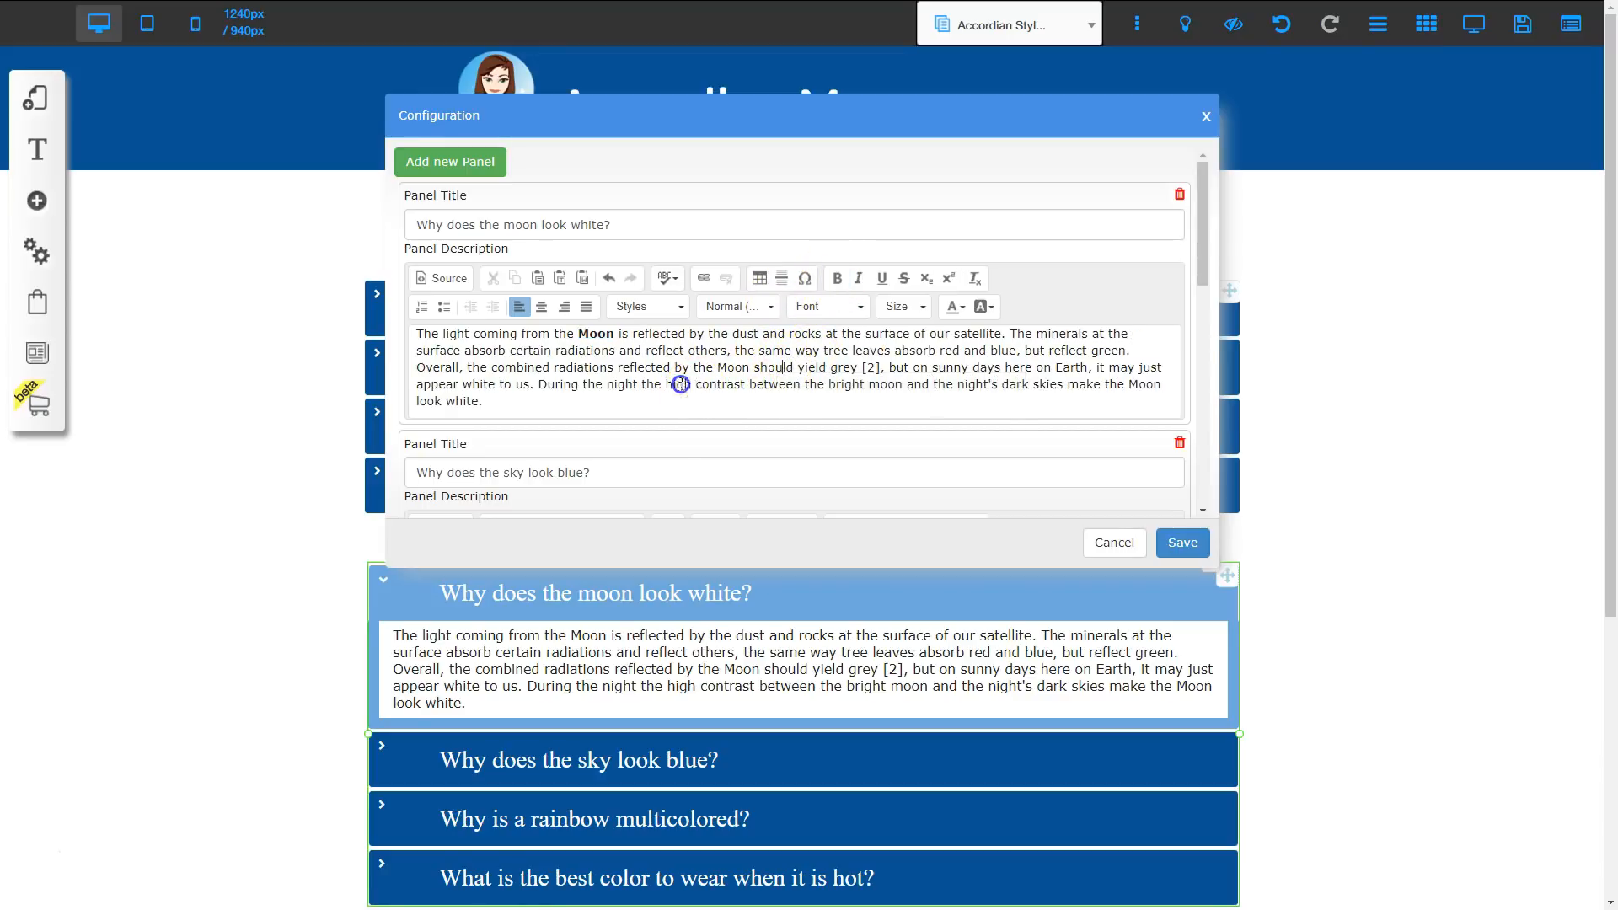
{"action": "left_click_drag", "start_coordinate": [692, 384], "coordinate": [746, 385]}
{"action": "left_click", "coordinate": [859, 278]}
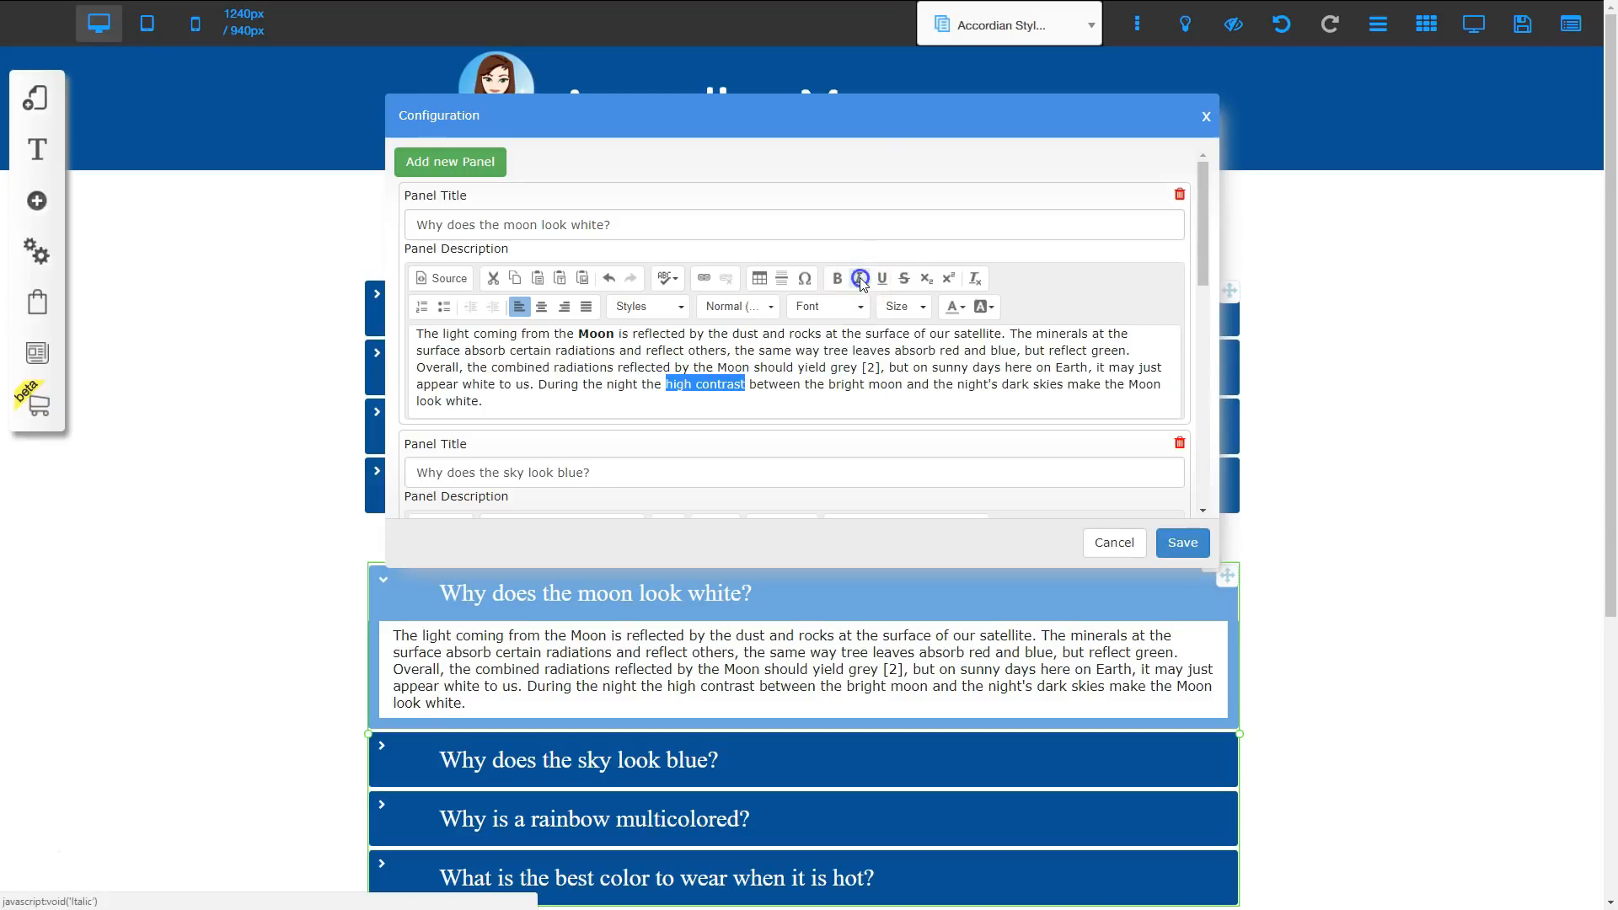
{"action": "left_click", "coordinate": [863, 365]}
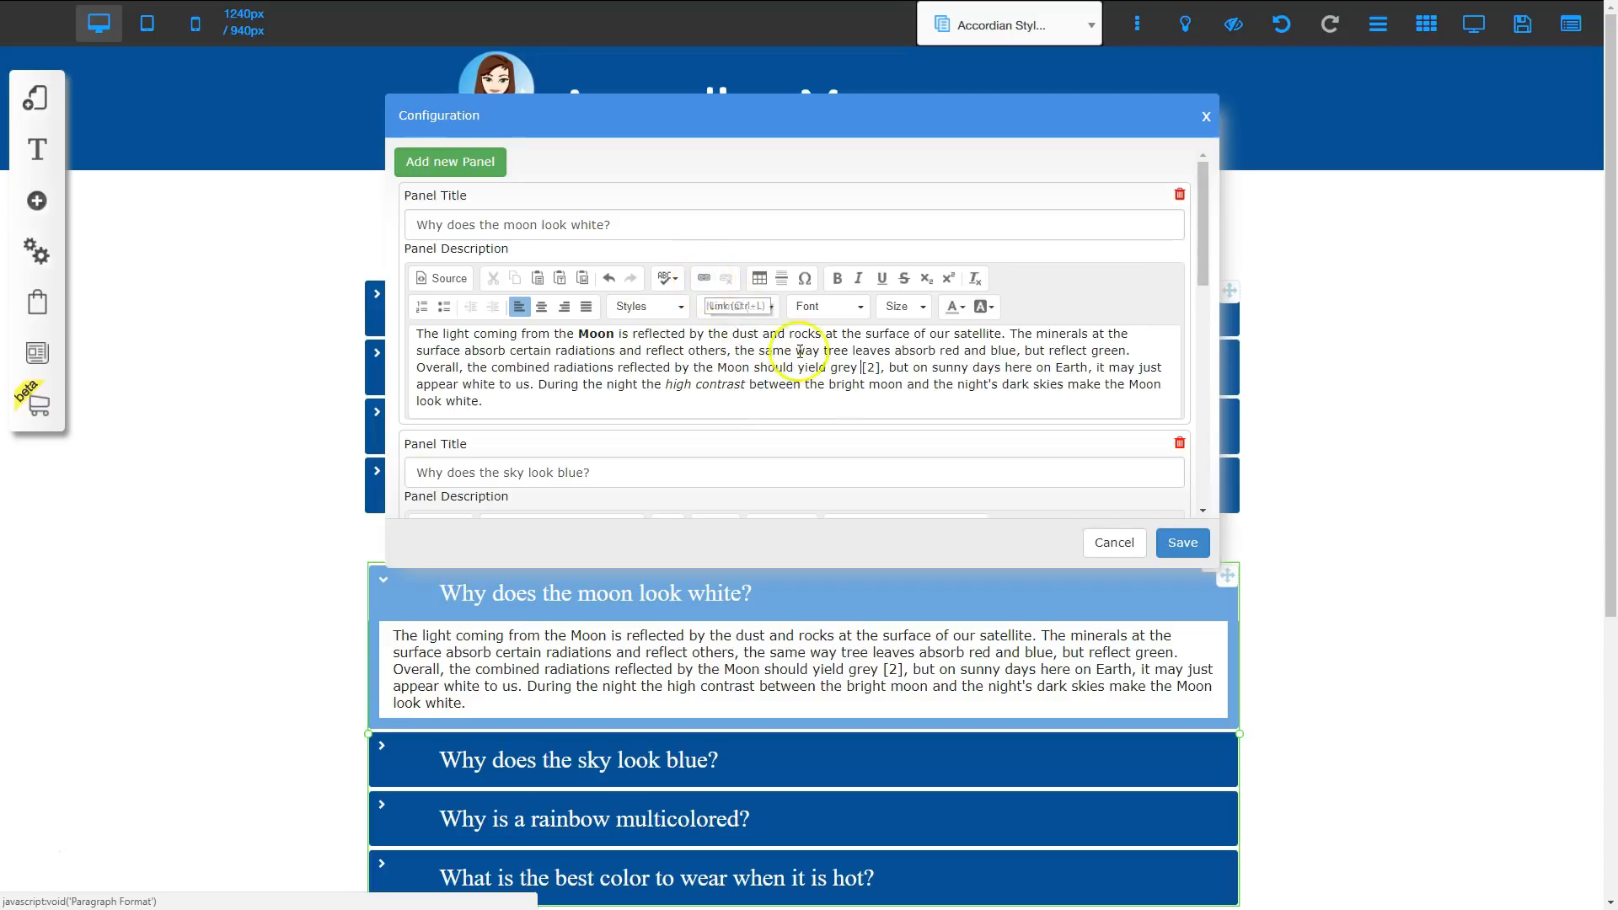
Delete the "[2]" reference after "grey" in the moon panel's description
{"action": "left_click", "coordinate": [880, 369]}
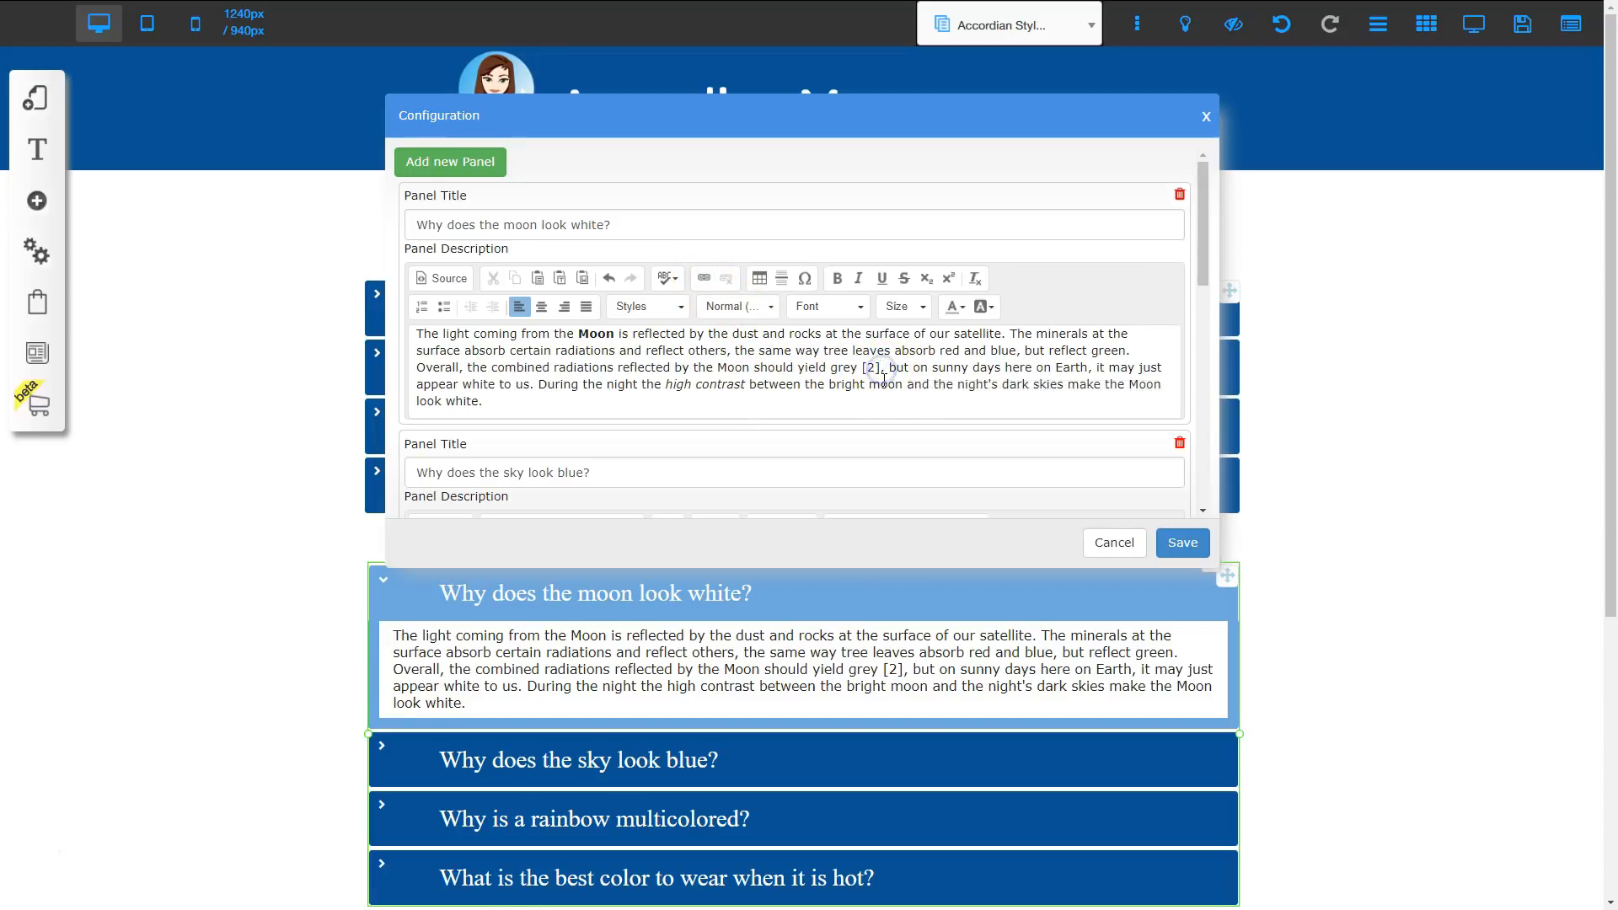
{"action": "key", "text": "BackSpace"}
{"action": "key", "text": "BackSpace"}
{"action": "key", "text": "BackSpace"}
{"action": "key", "text": "BackSpace"}
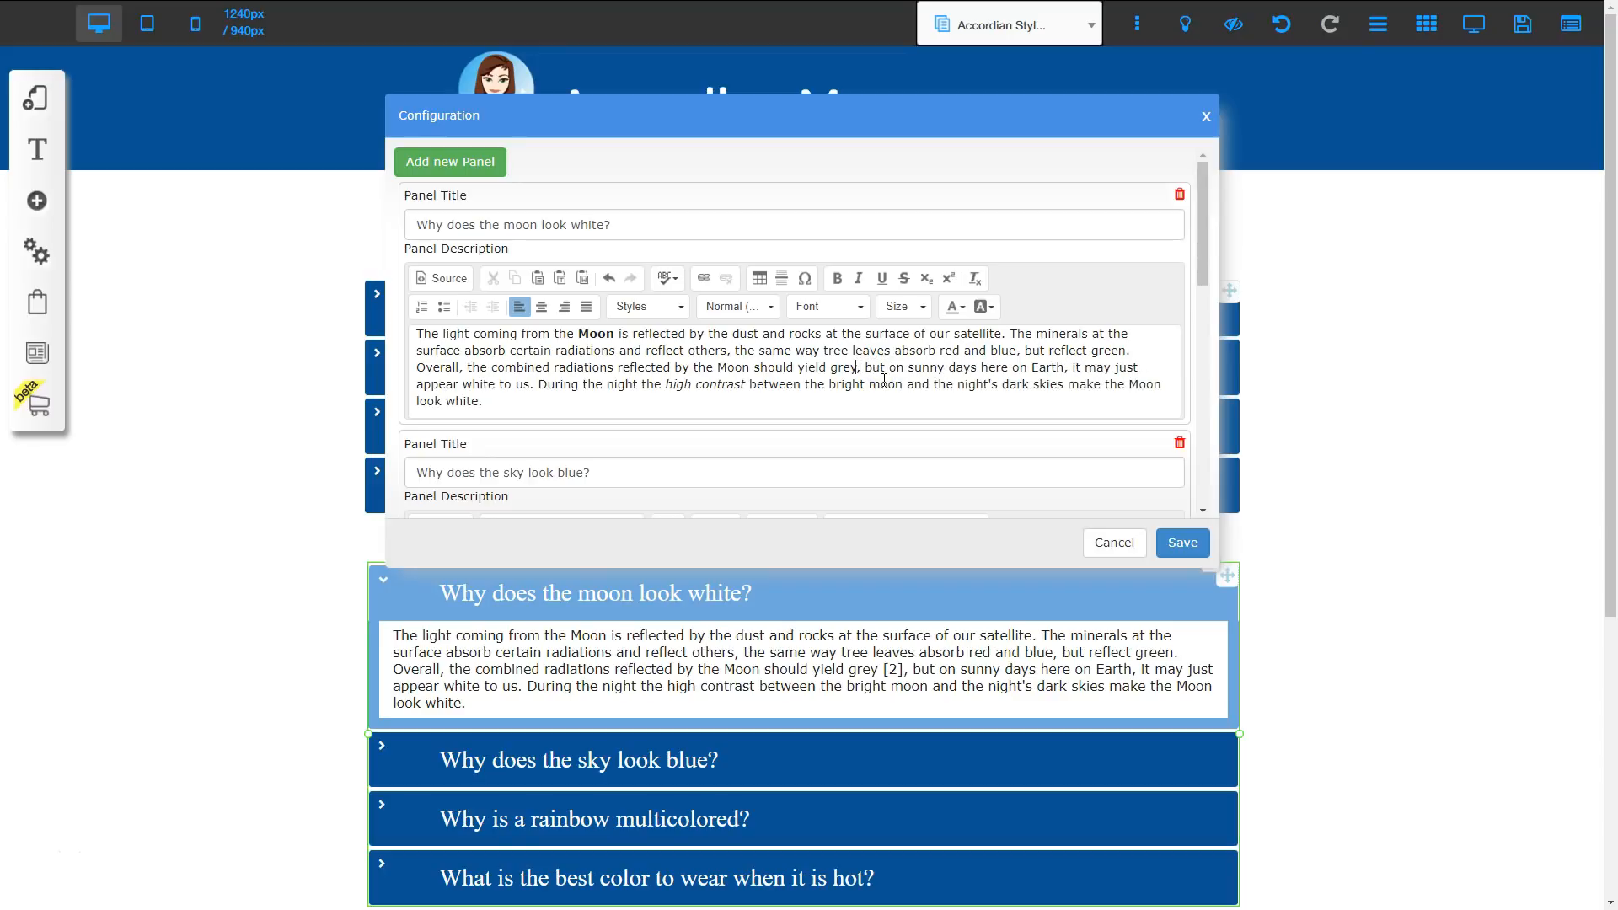
{"action": "left_click", "coordinate": [592, 405]}
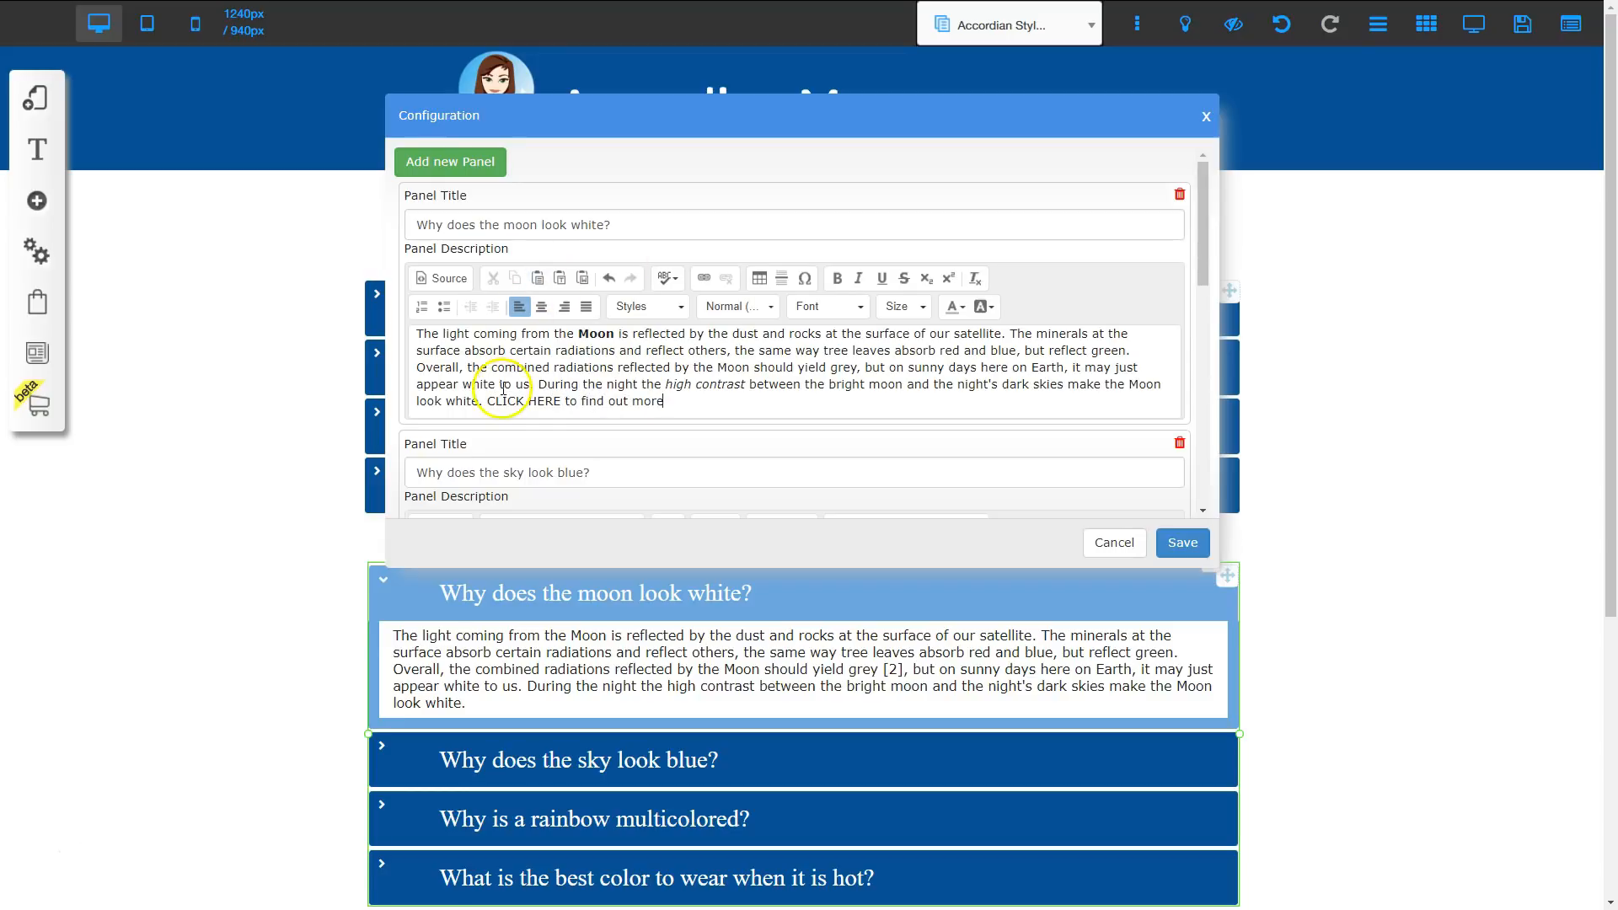
{"action": "left_click_drag", "start_coordinate": [489, 401], "coordinate": [562, 401]}
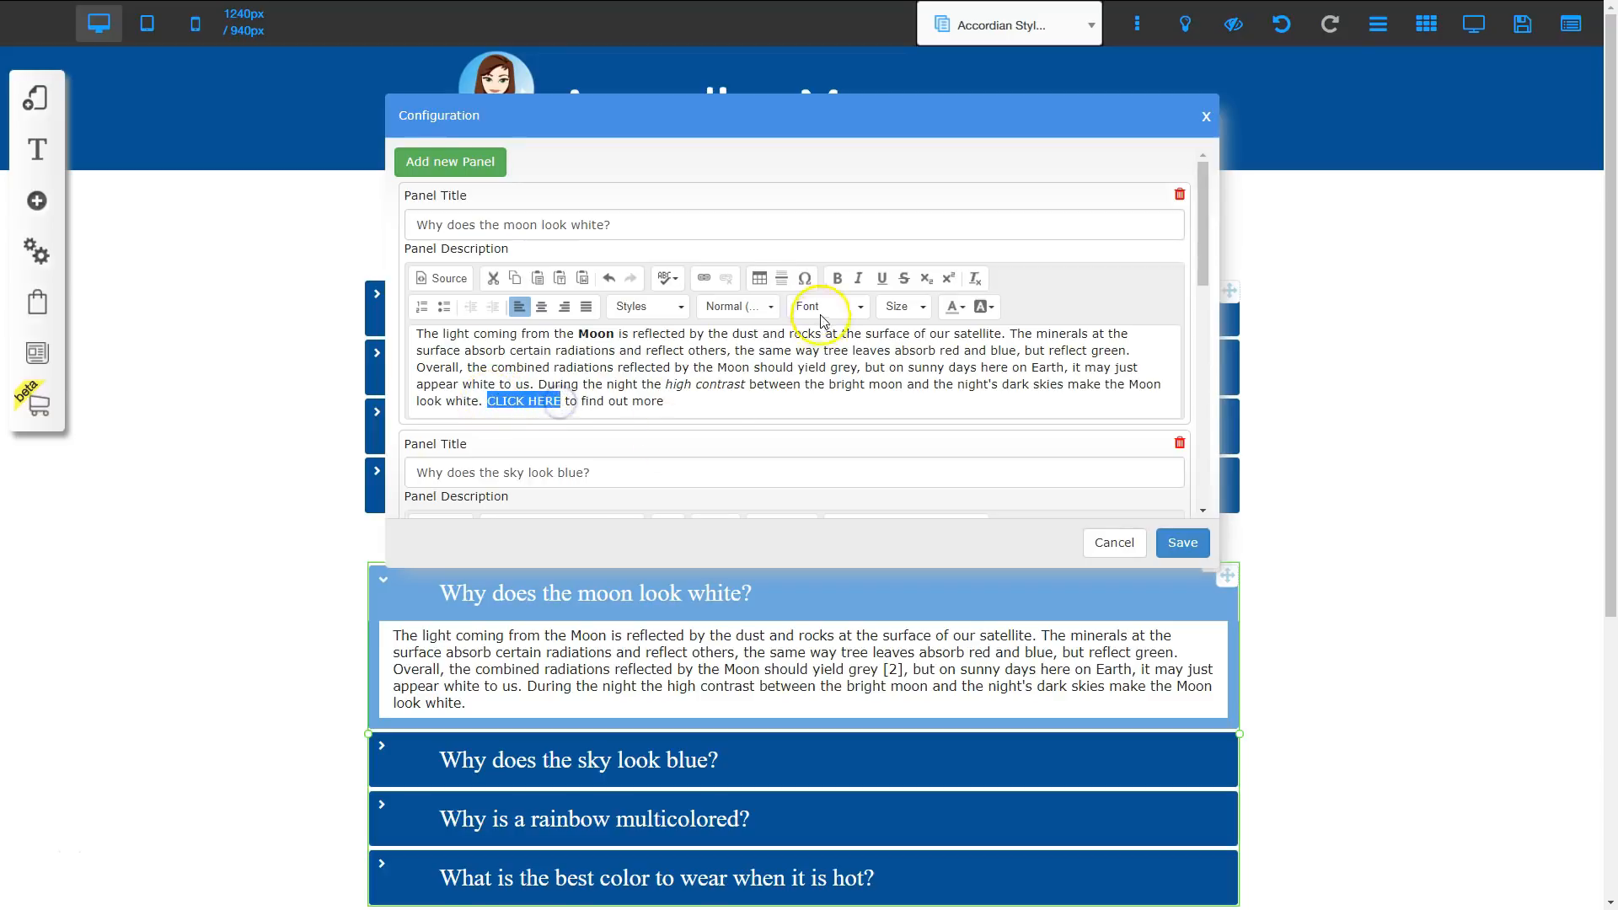
{"action": "left_click", "coordinate": [707, 278]}
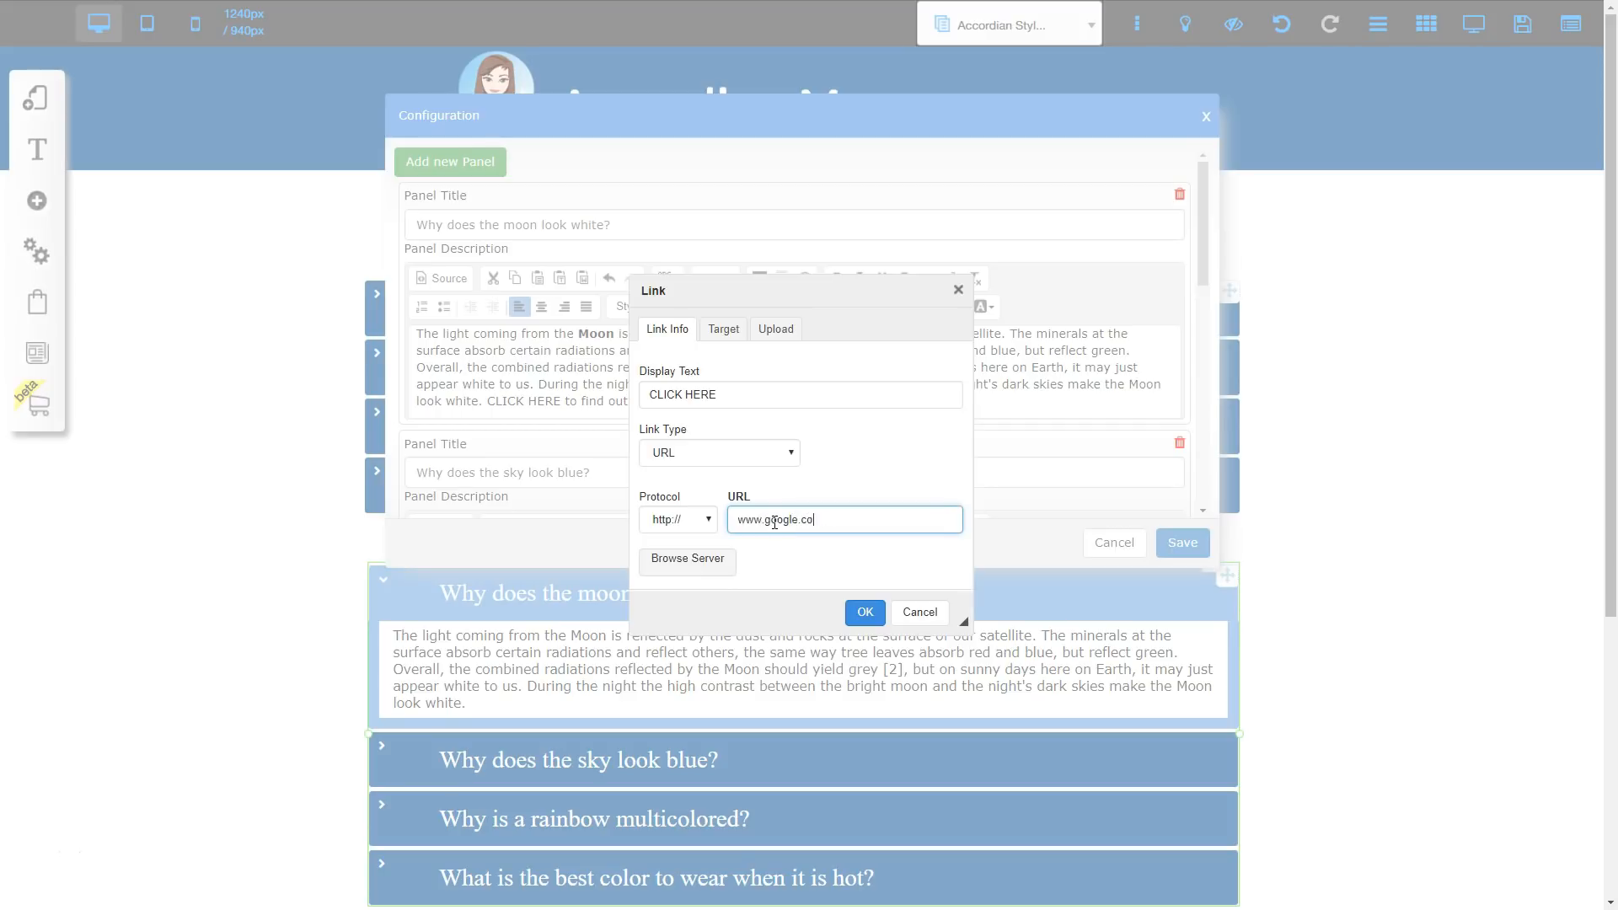
{"action": "left_click", "coordinate": [865, 612]}
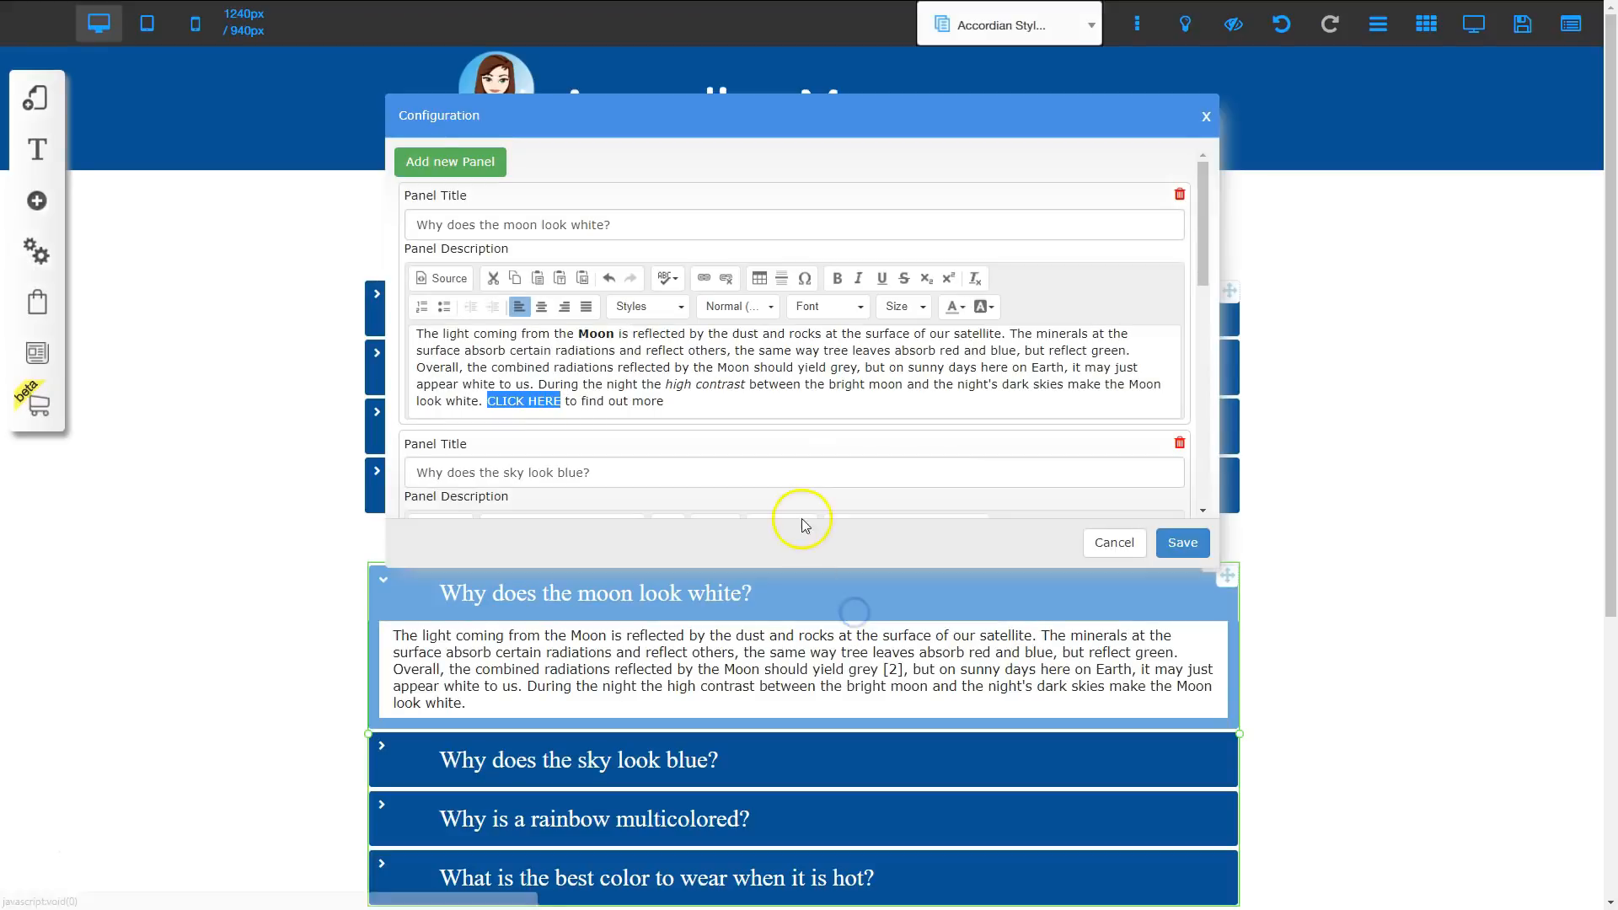
{"action": "left_click", "coordinate": [730, 405]}
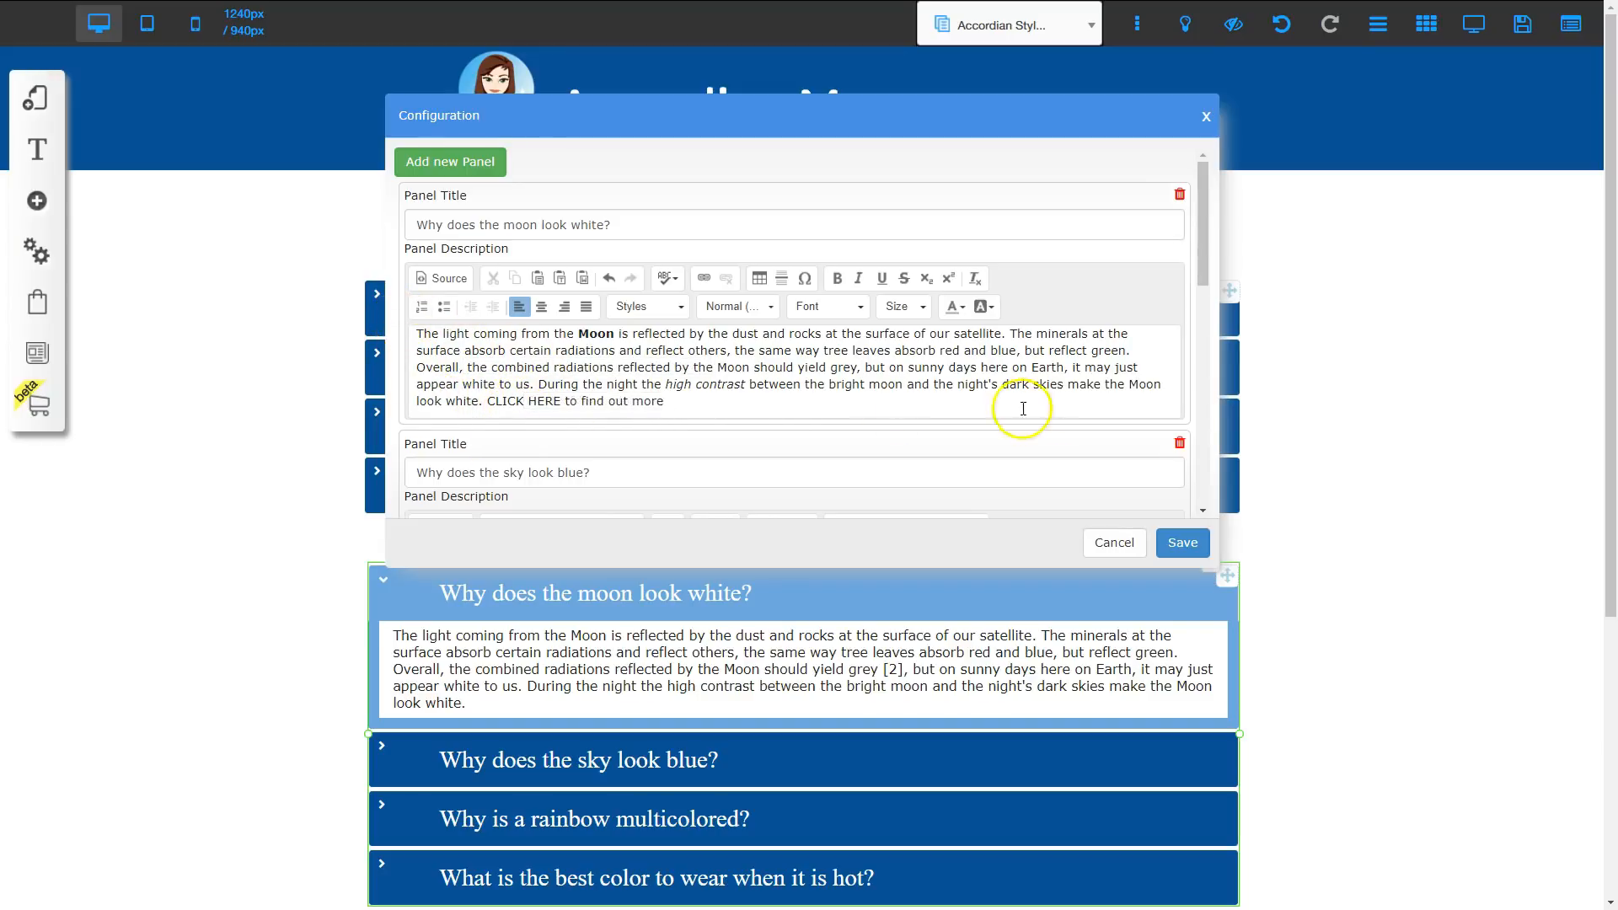
{"action": "left_click", "coordinate": [1176, 551]}
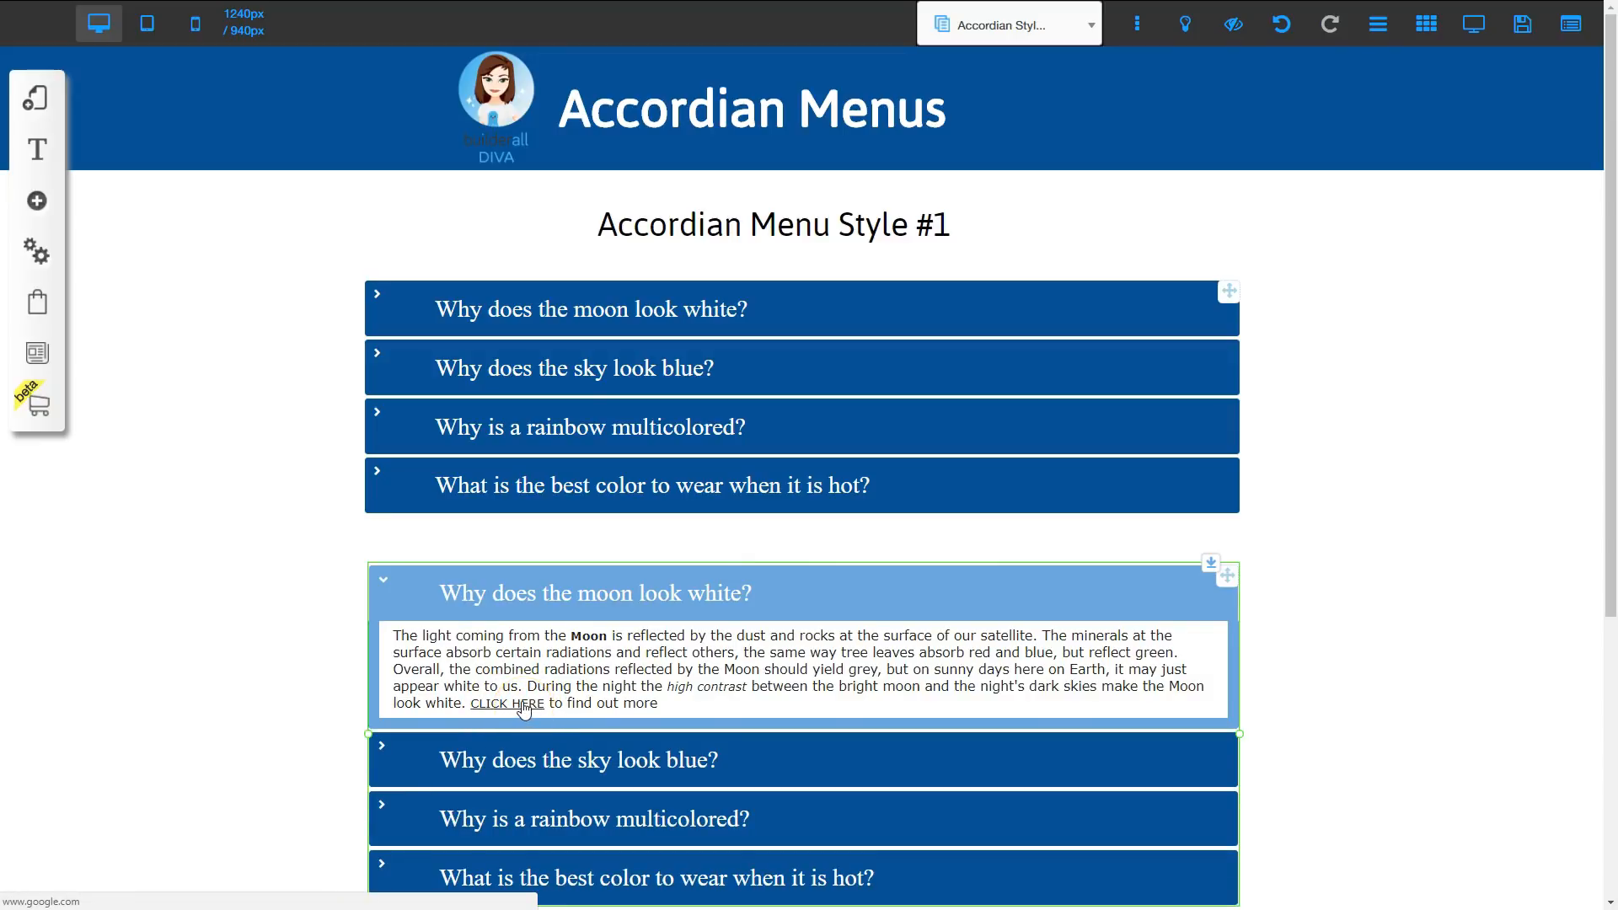
Collapse the second accordion's moon question, and open and close the first accordion's moon question for comparison
{"action": "left_click", "coordinate": [659, 589]}
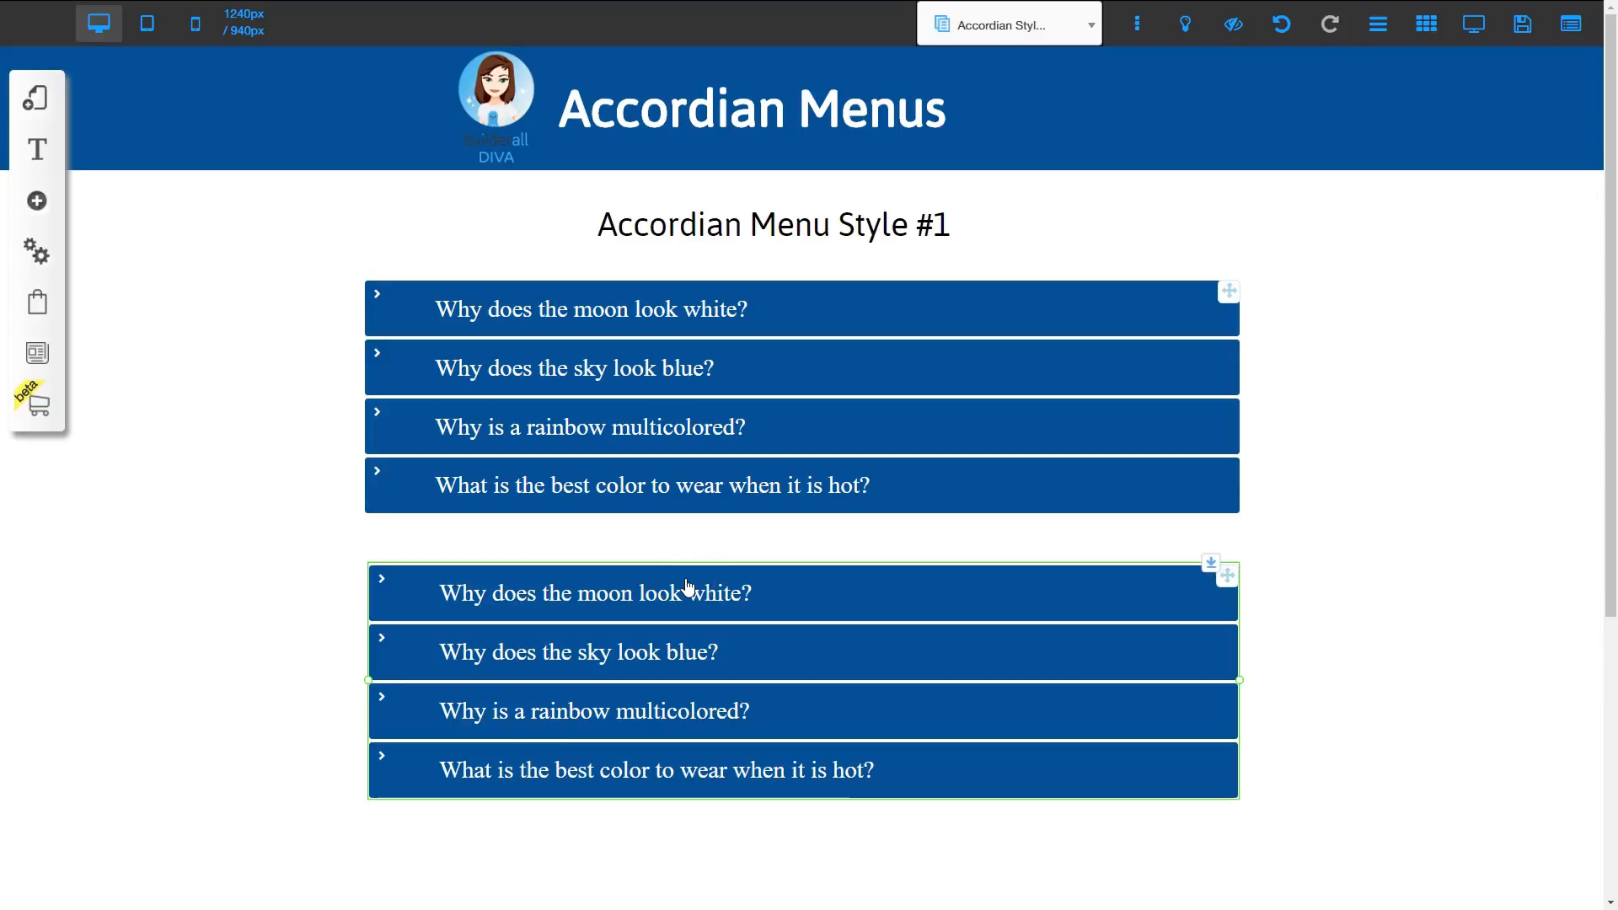
{"action": "left_click", "coordinate": [676, 310]}
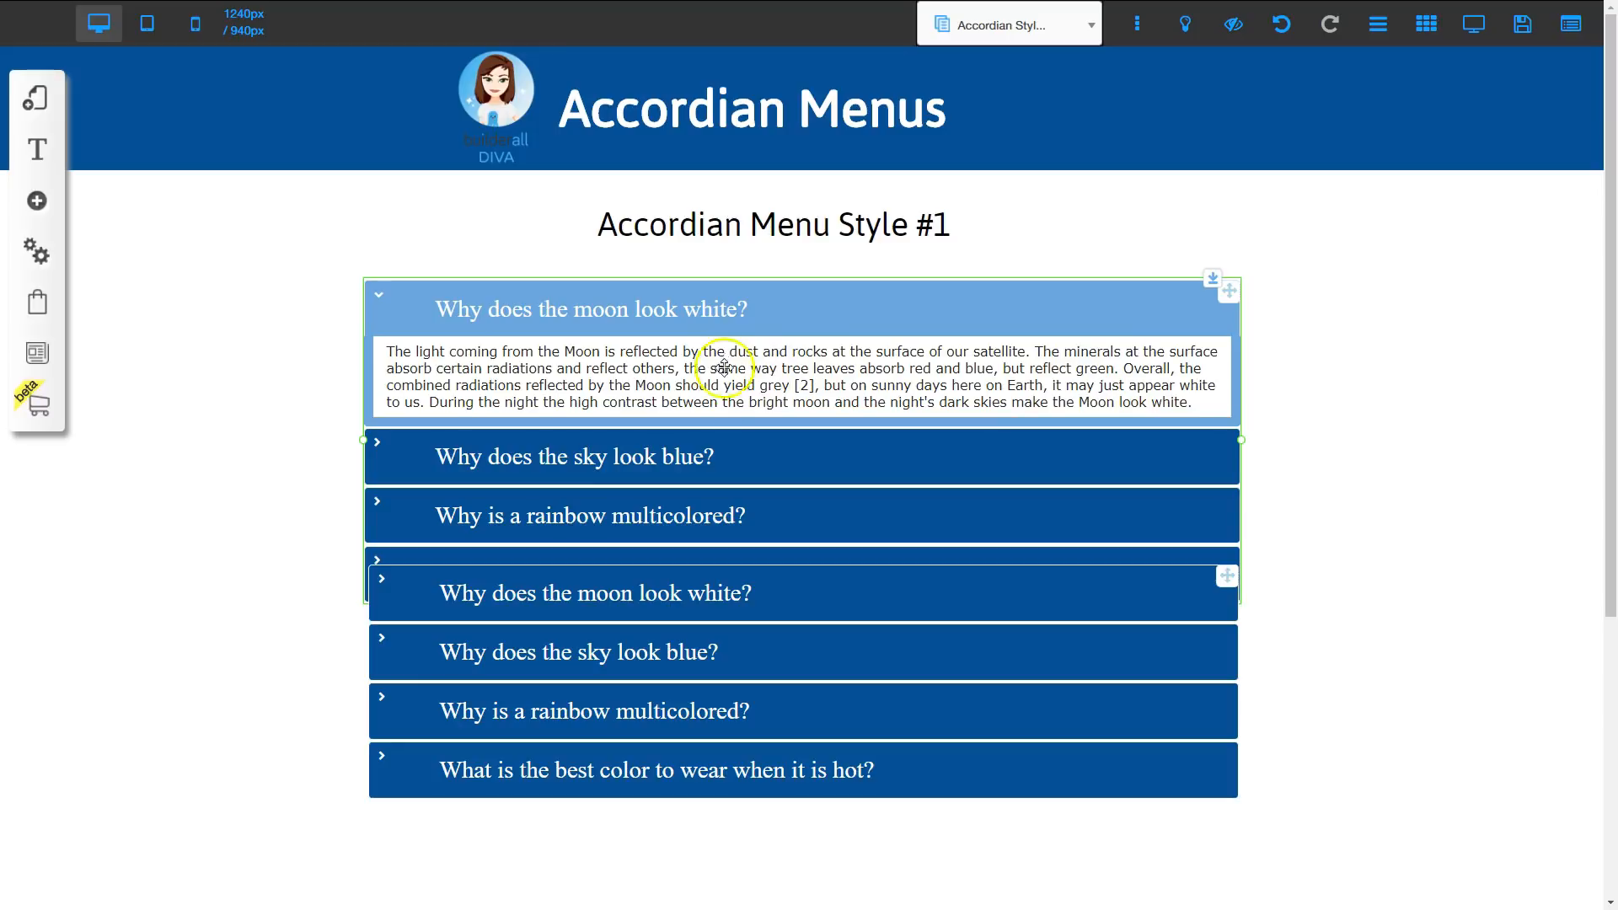
{"action": "left_click", "coordinate": [742, 308]}
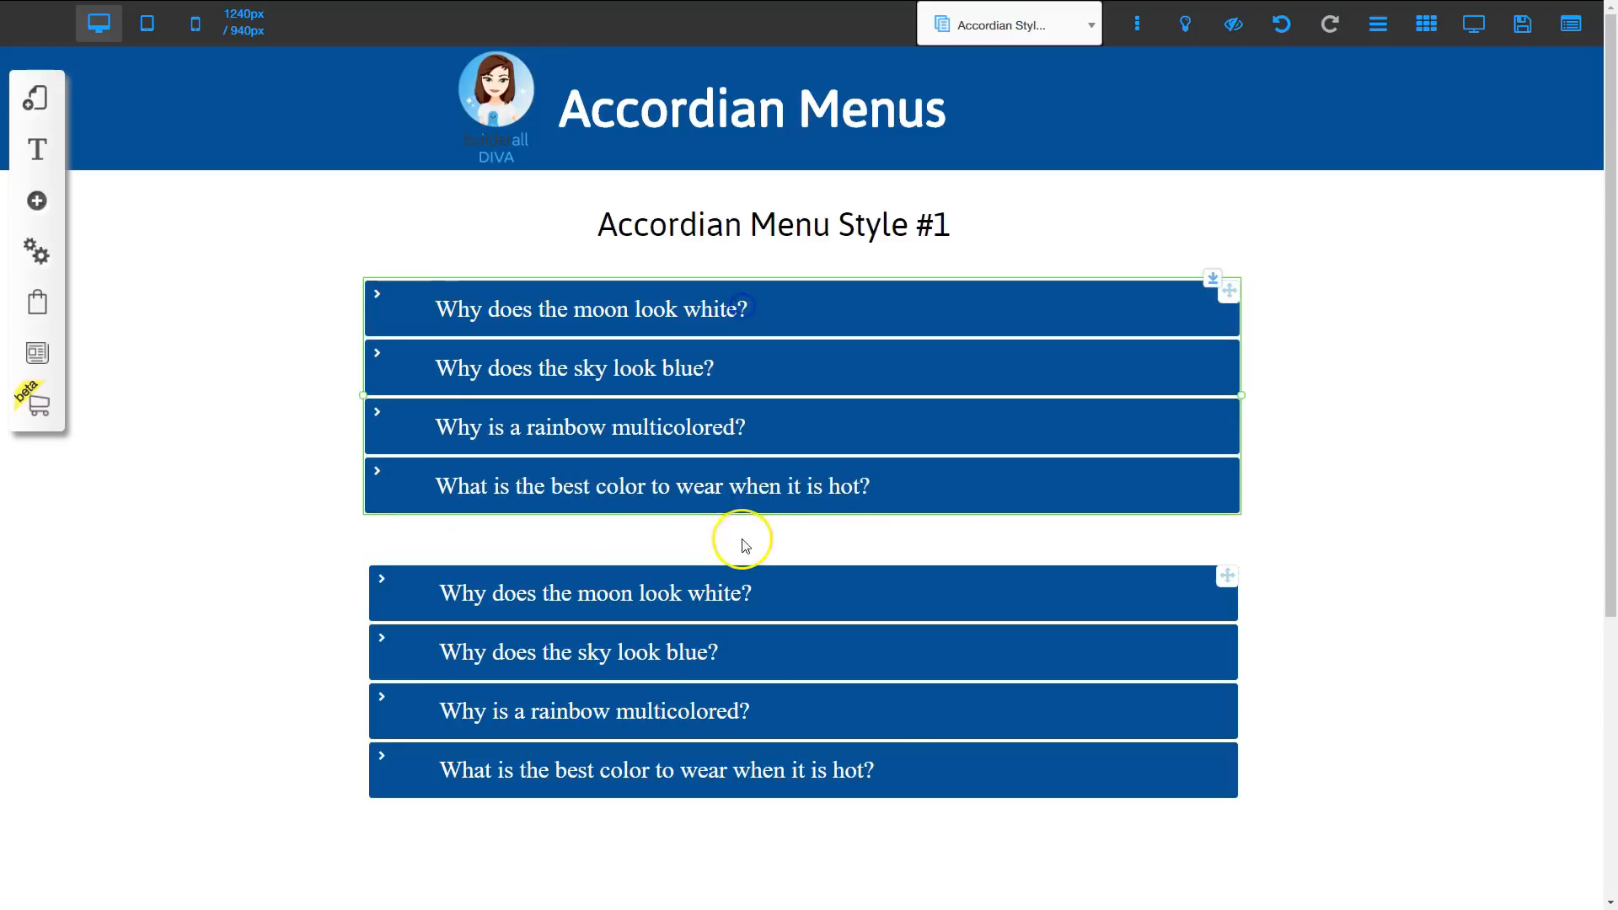
Reopen the second accordion's configuration, view the moon description's HTML source, and close the configuration
{"action": "left_click", "coordinate": [751, 589]}
{"action": "left_click", "coordinate": [767, 412]}
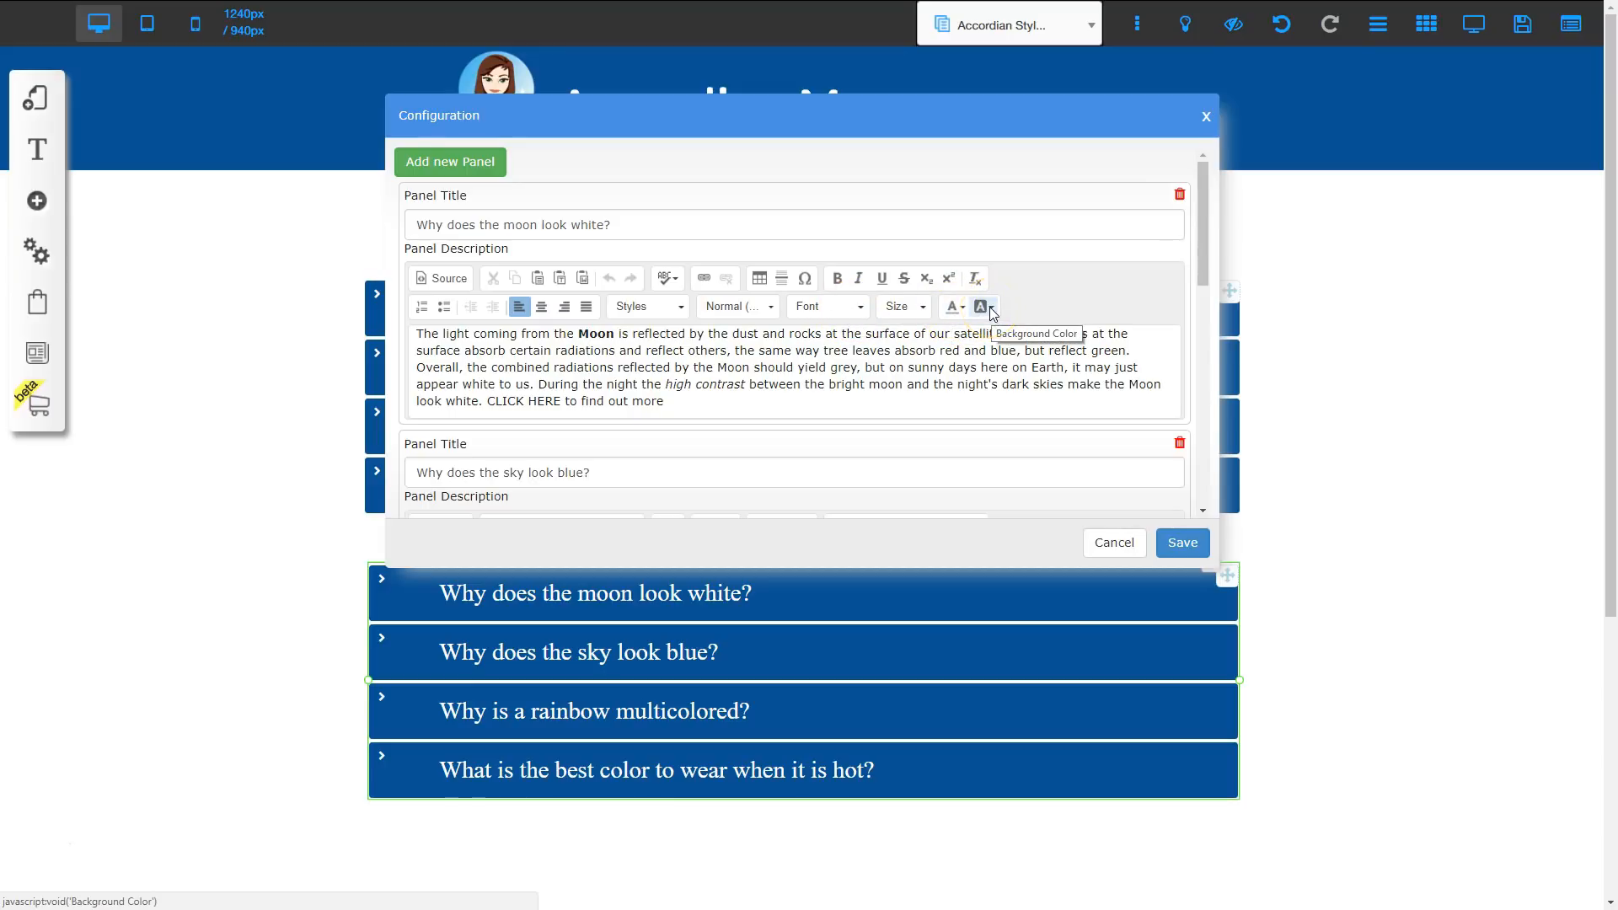
{"action": "left_click", "coordinate": [966, 354]}
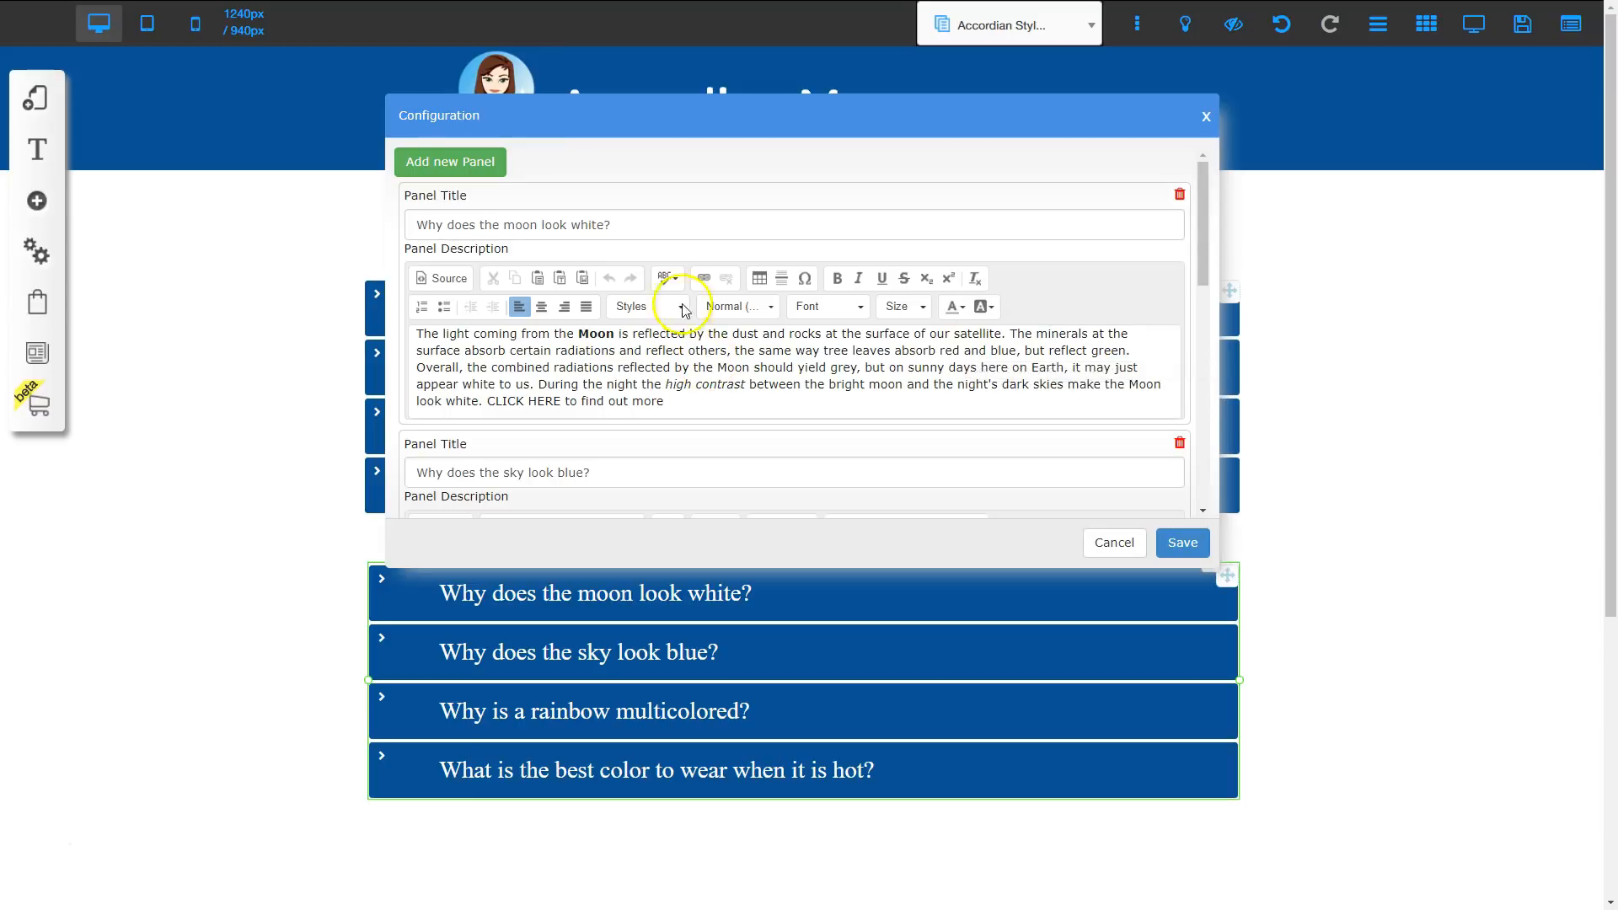
{"action": "left_click", "coordinate": [443, 286]}
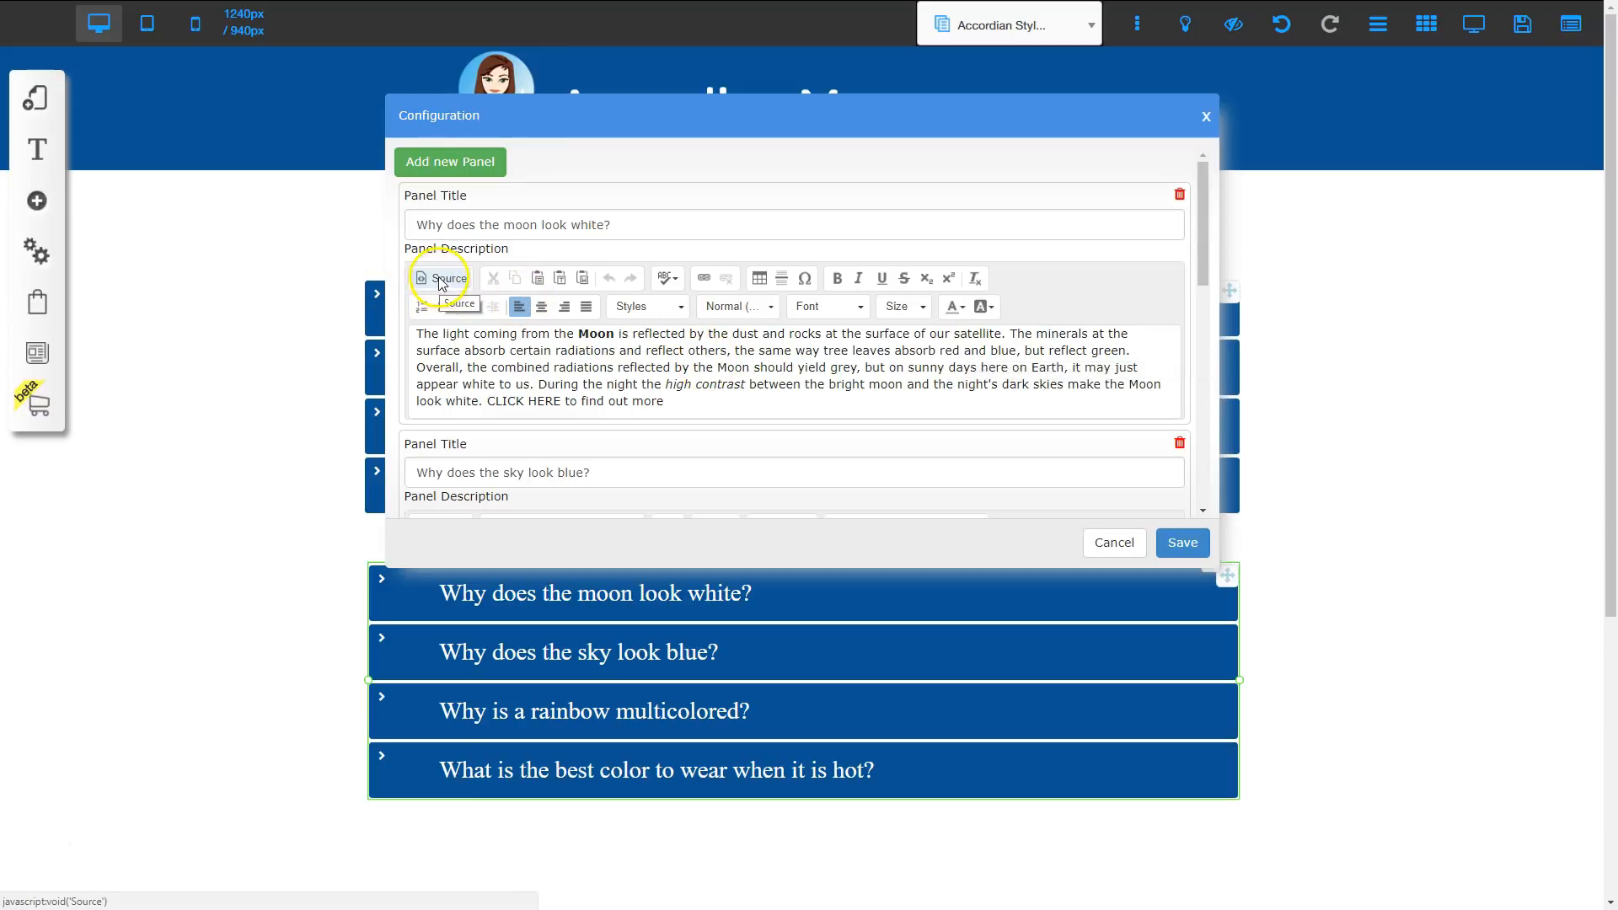
{"action": "left_click", "coordinate": [443, 290]}
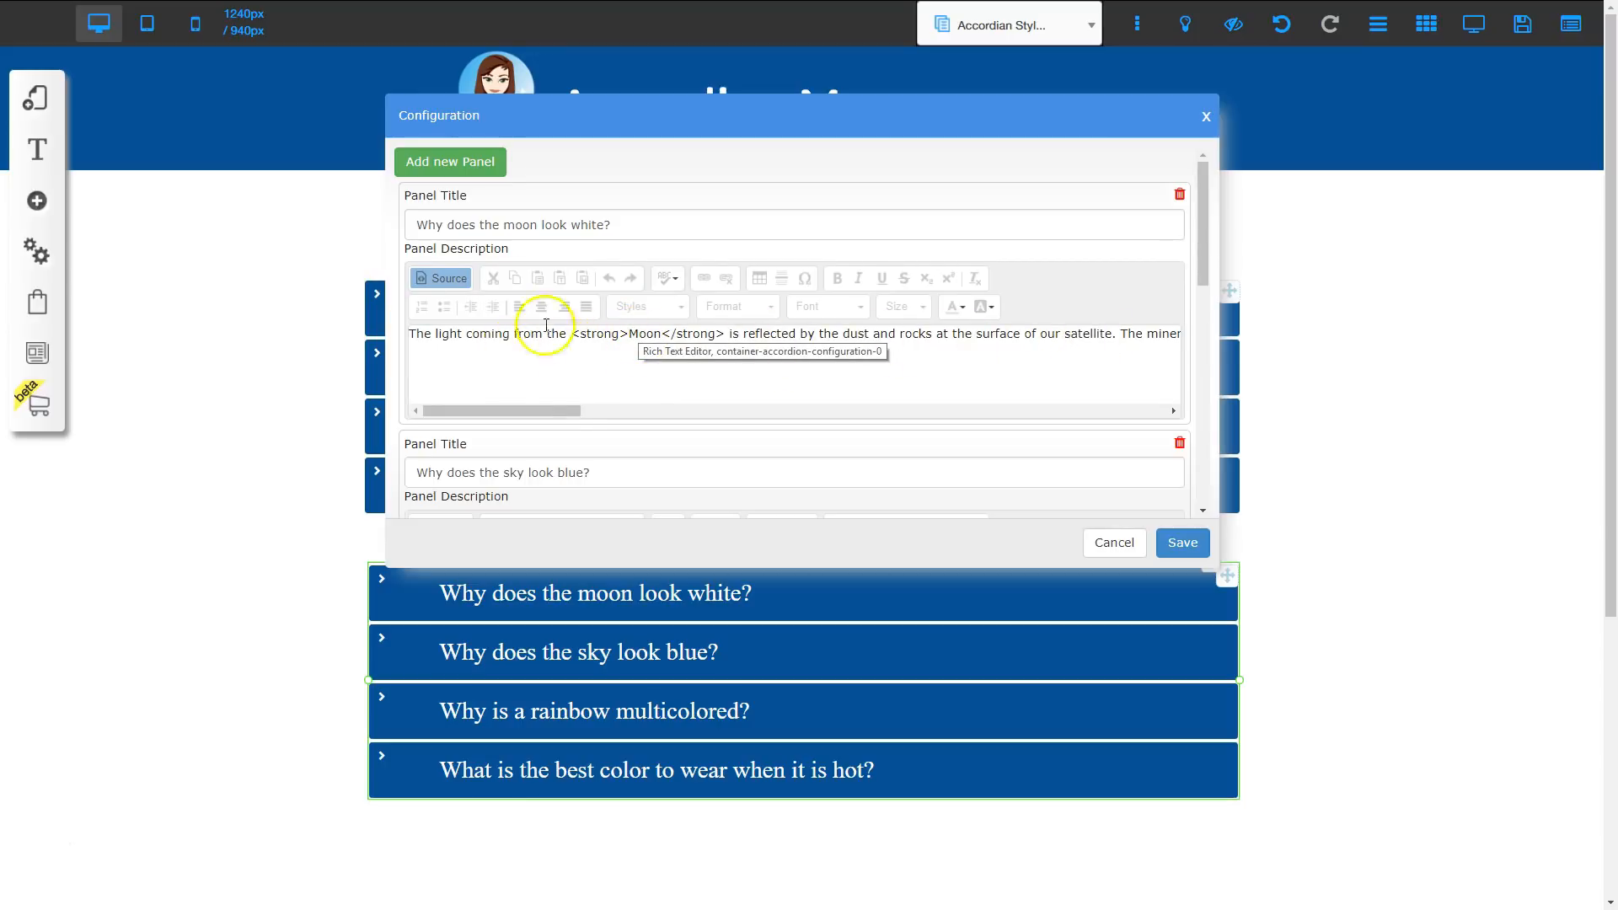
{"action": "left_click", "coordinate": [449, 280]}
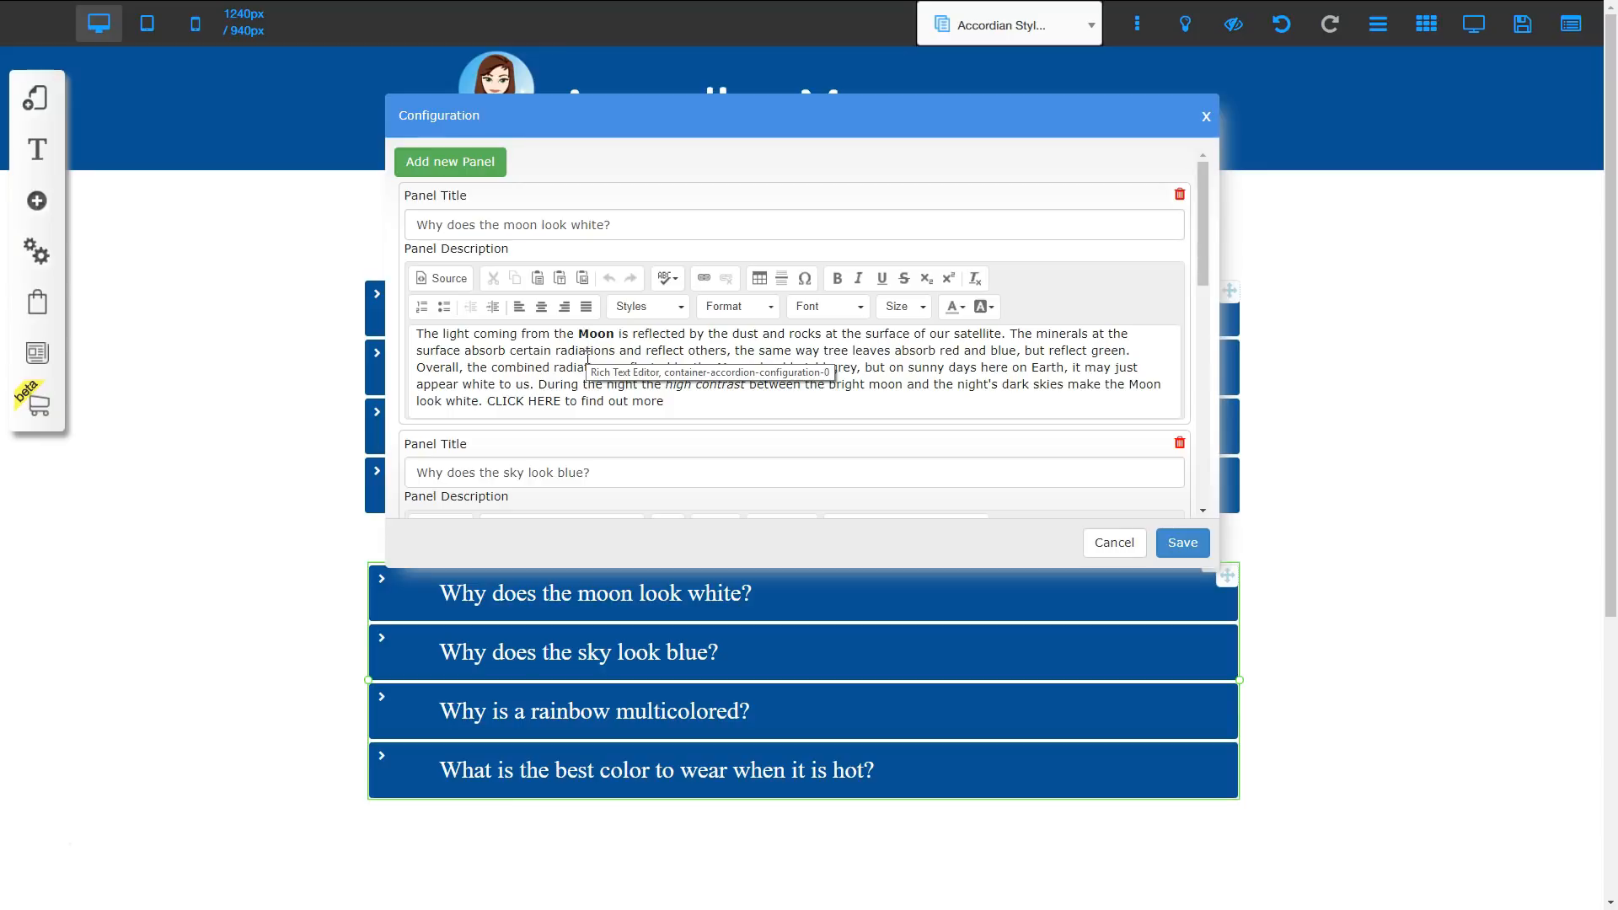
{"action": "left_click", "coordinate": [42, 849]}
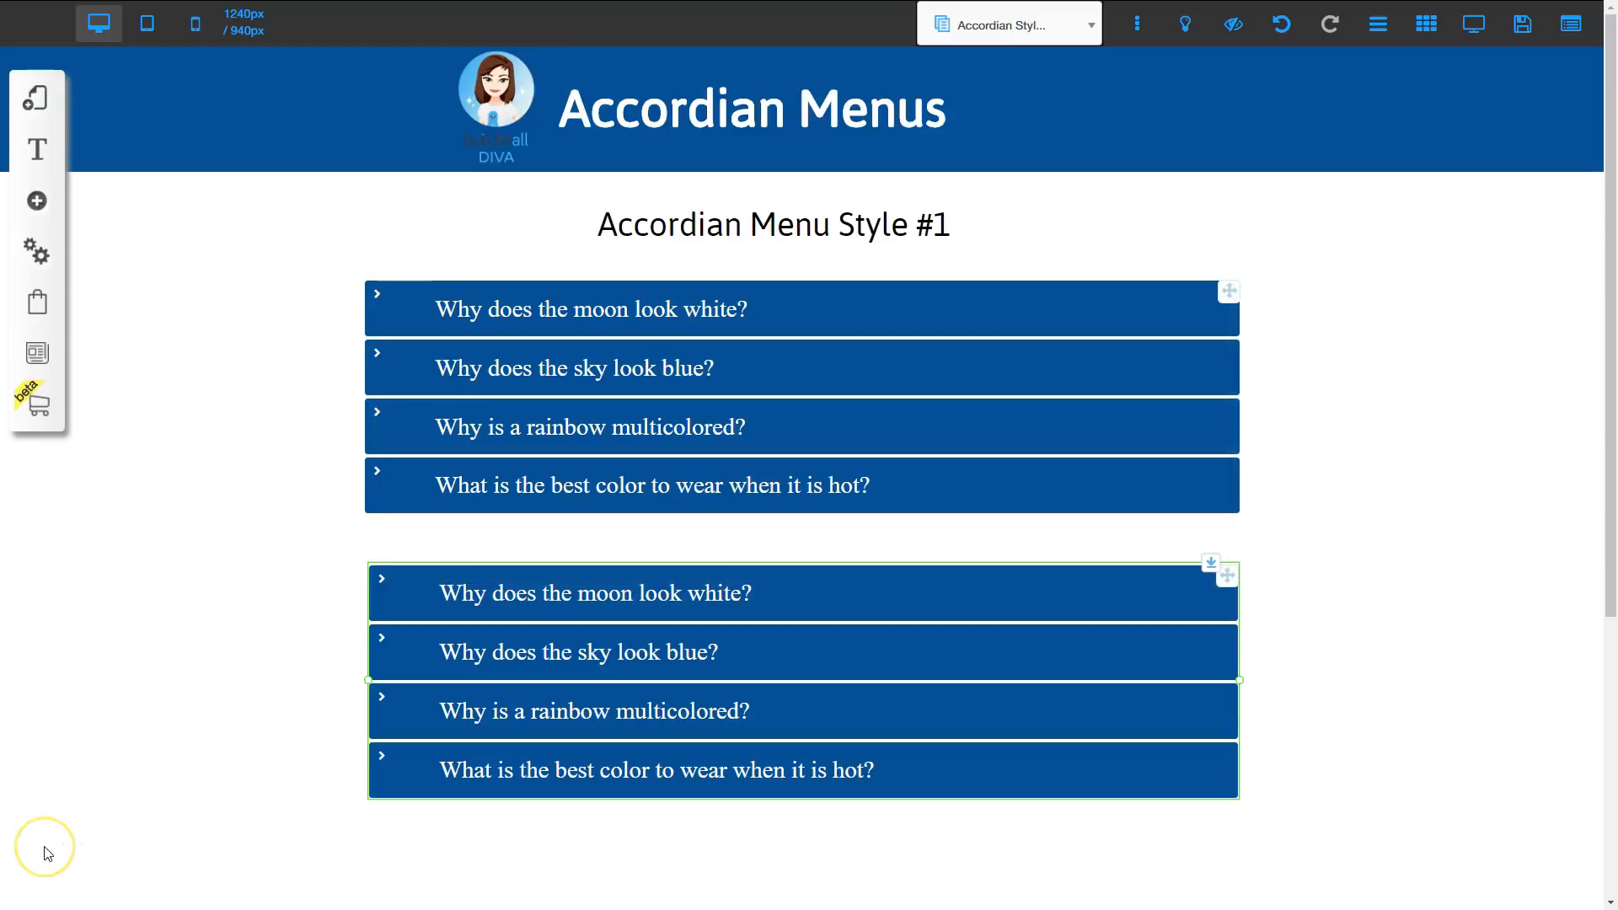
Select the blue footer band to check the blank space between it and the second accordion
{"action": "scroll", "coordinate": [616, 809], "scroll_direction": "down", "scroll_amount": 5}
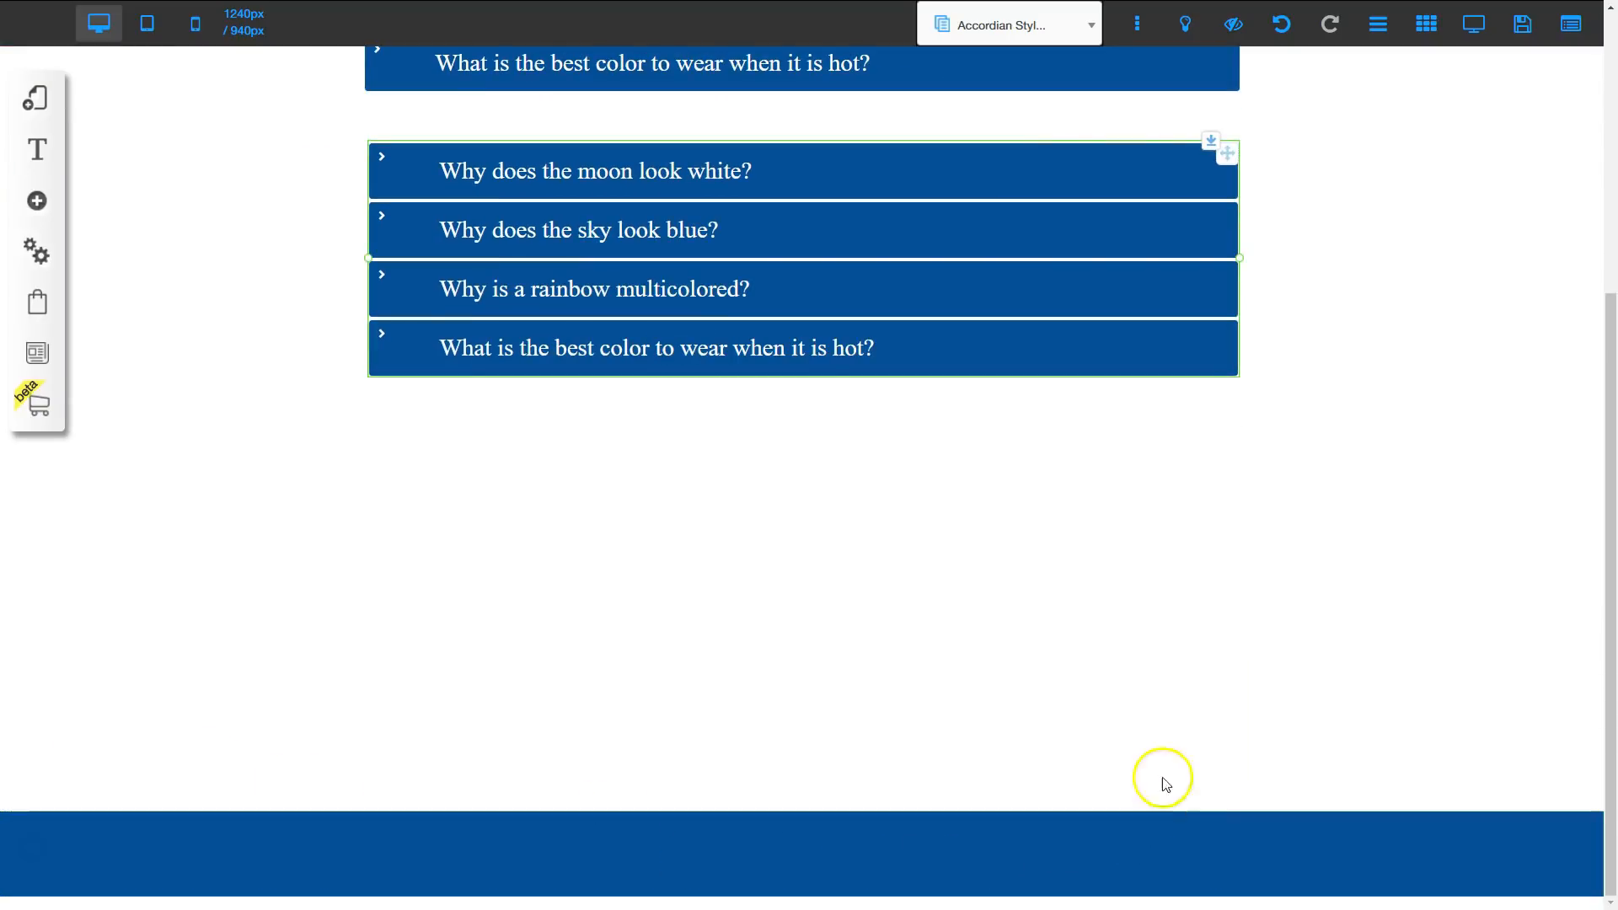
{"action": "left_click", "coordinate": [1390, 852]}
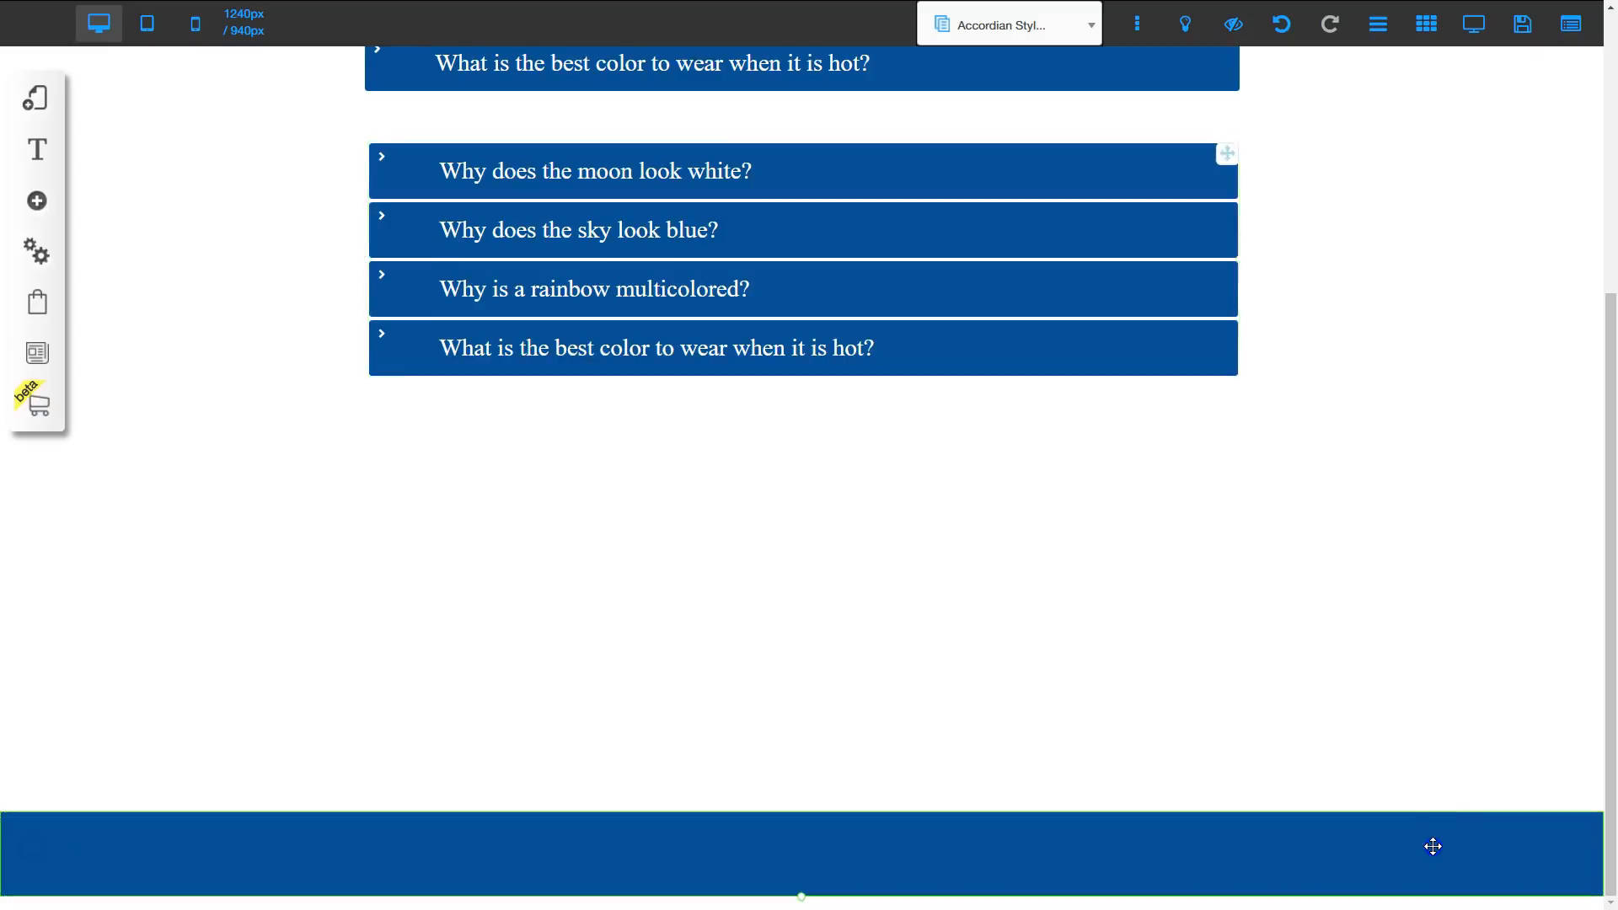
{"action": "mouse_move", "coordinate": [1427, 802]}
{"action": "left_mouse_down"}
{"action": "mouse_move", "coordinate": [1421, 786]}
{"action": "mouse_move", "coordinate": [1429, 811]}
{"action": "left_mouse_up"}
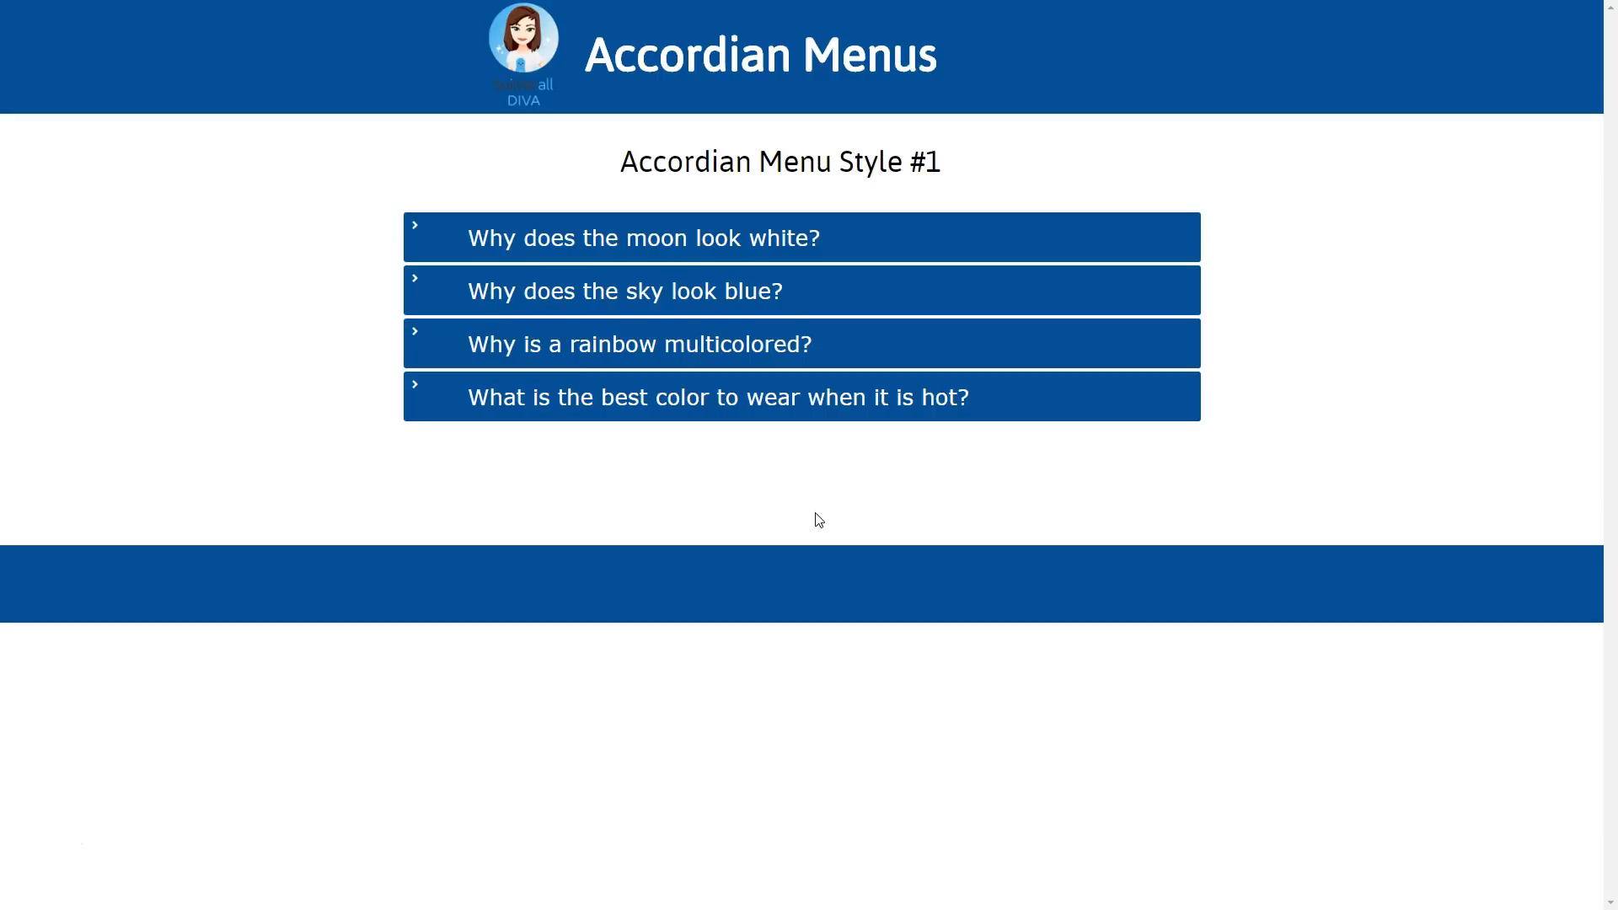
Test the accordion on the previewed page by opening each of the four questions and collapsing the panels again
{"action": "left_click", "coordinate": [670, 239]}
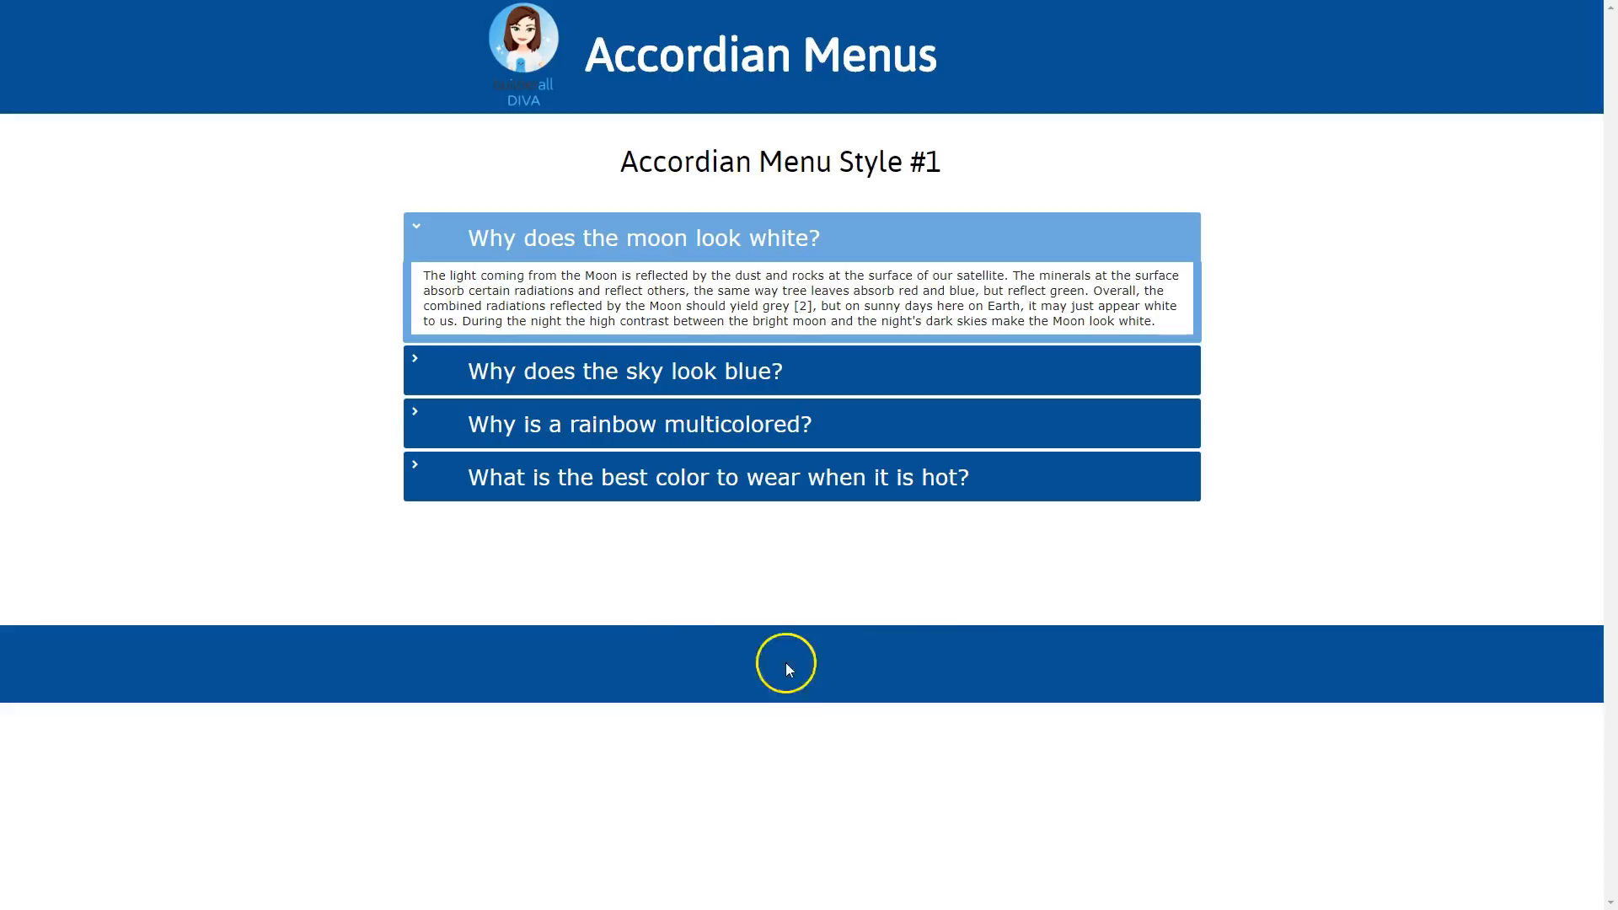
{"action": "left_click", "coordinate": [681, 381]}
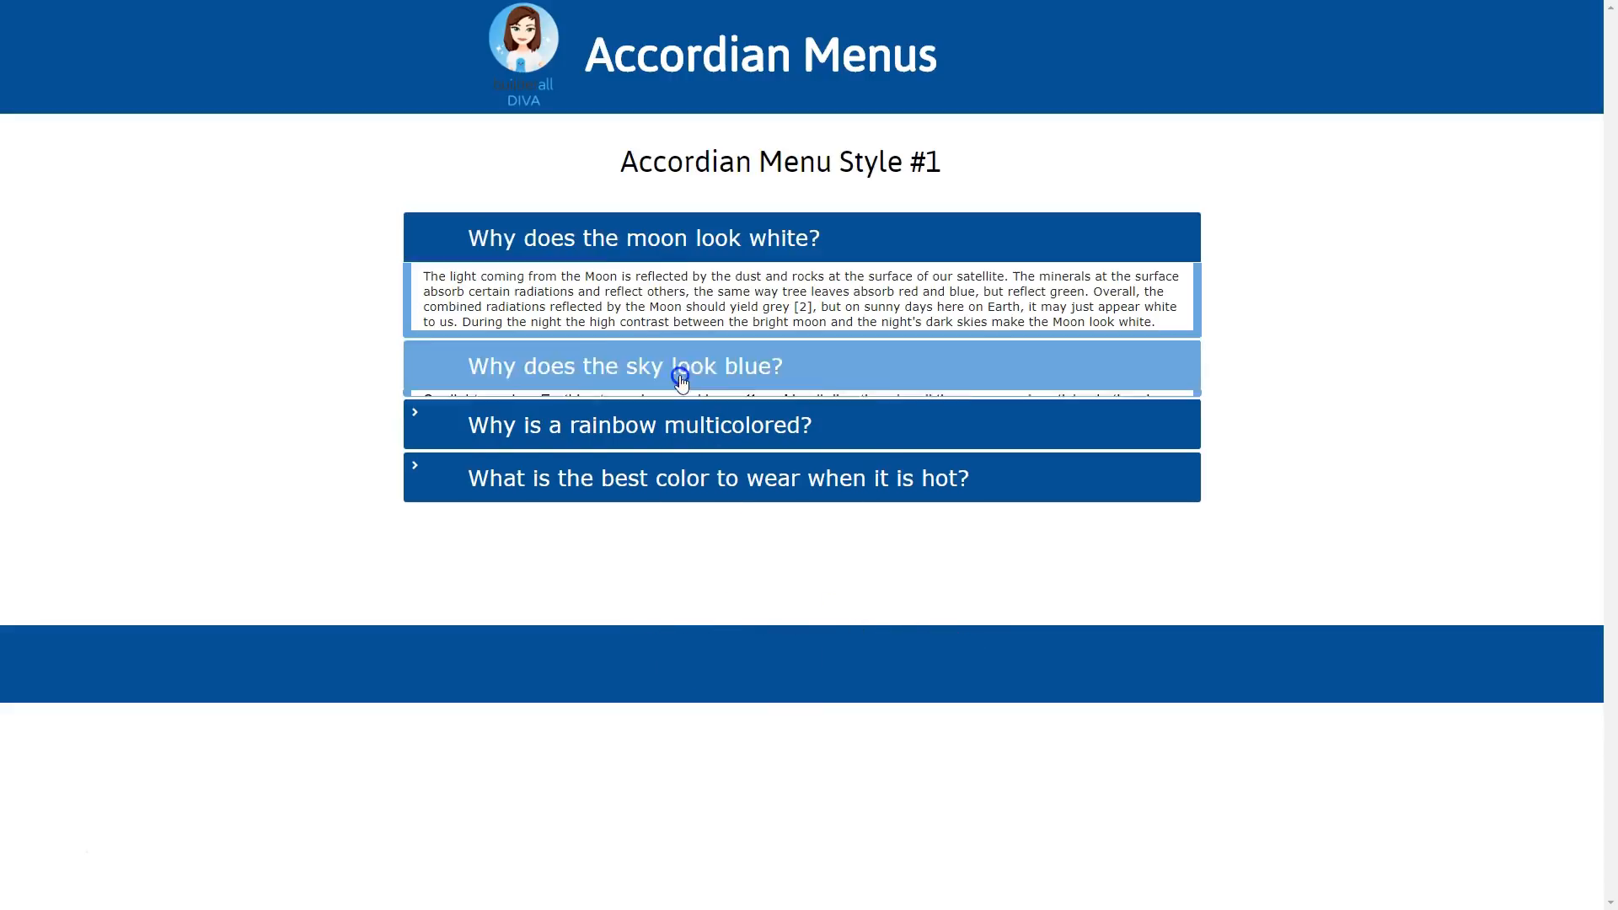
{"action": "left_click", "coordinate": [684, 434]}
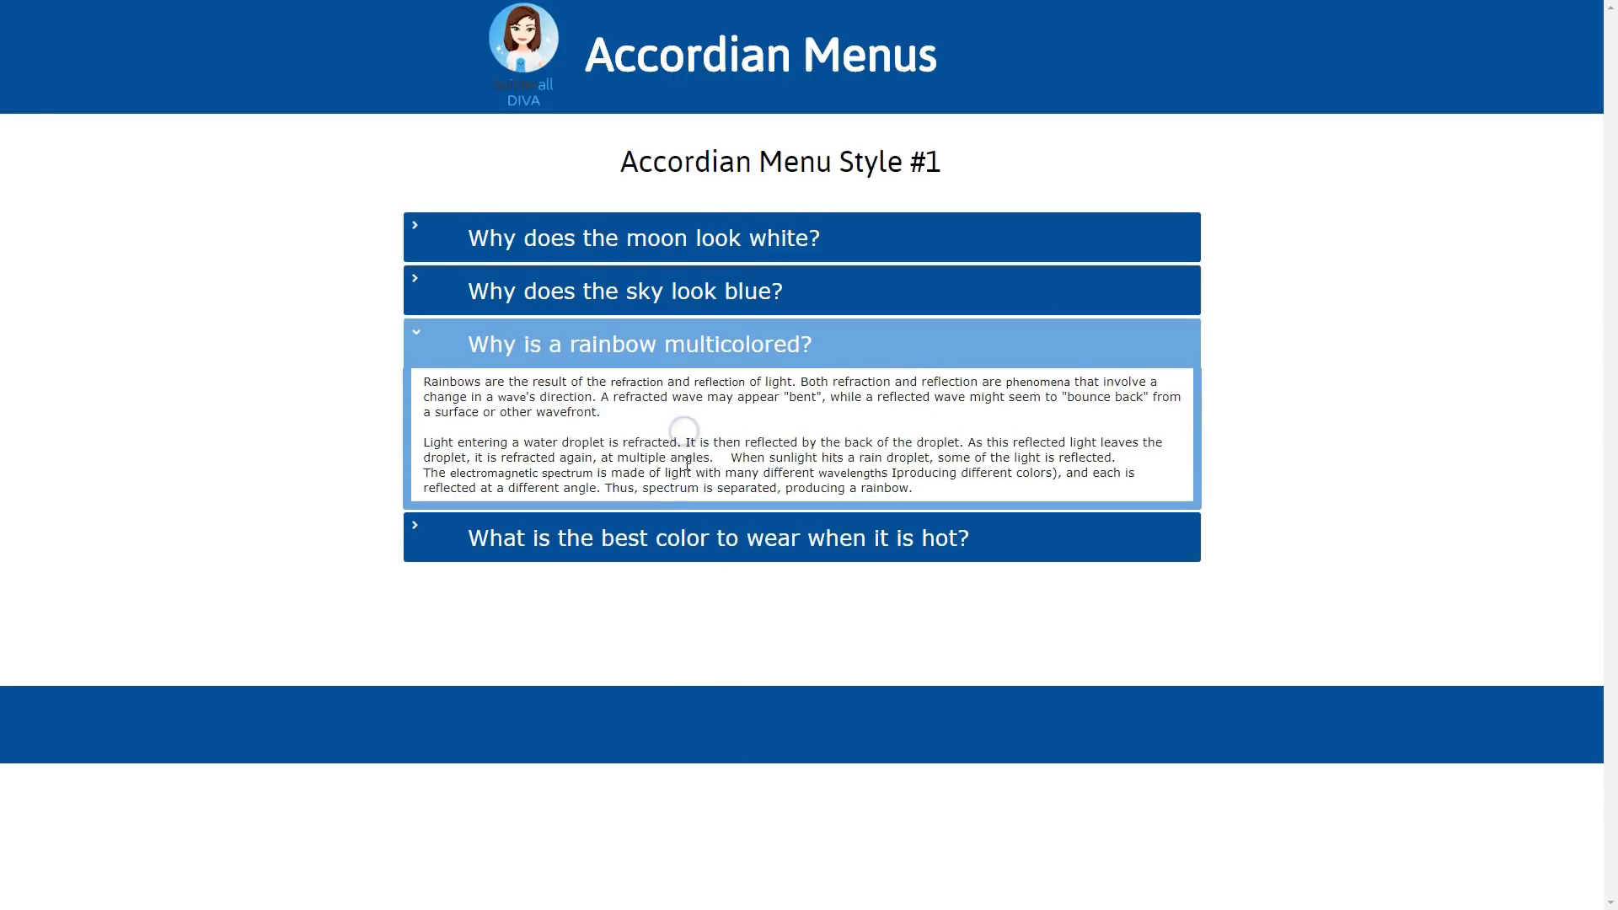
{"action": "left_click", "coordinate": [691, 536]}
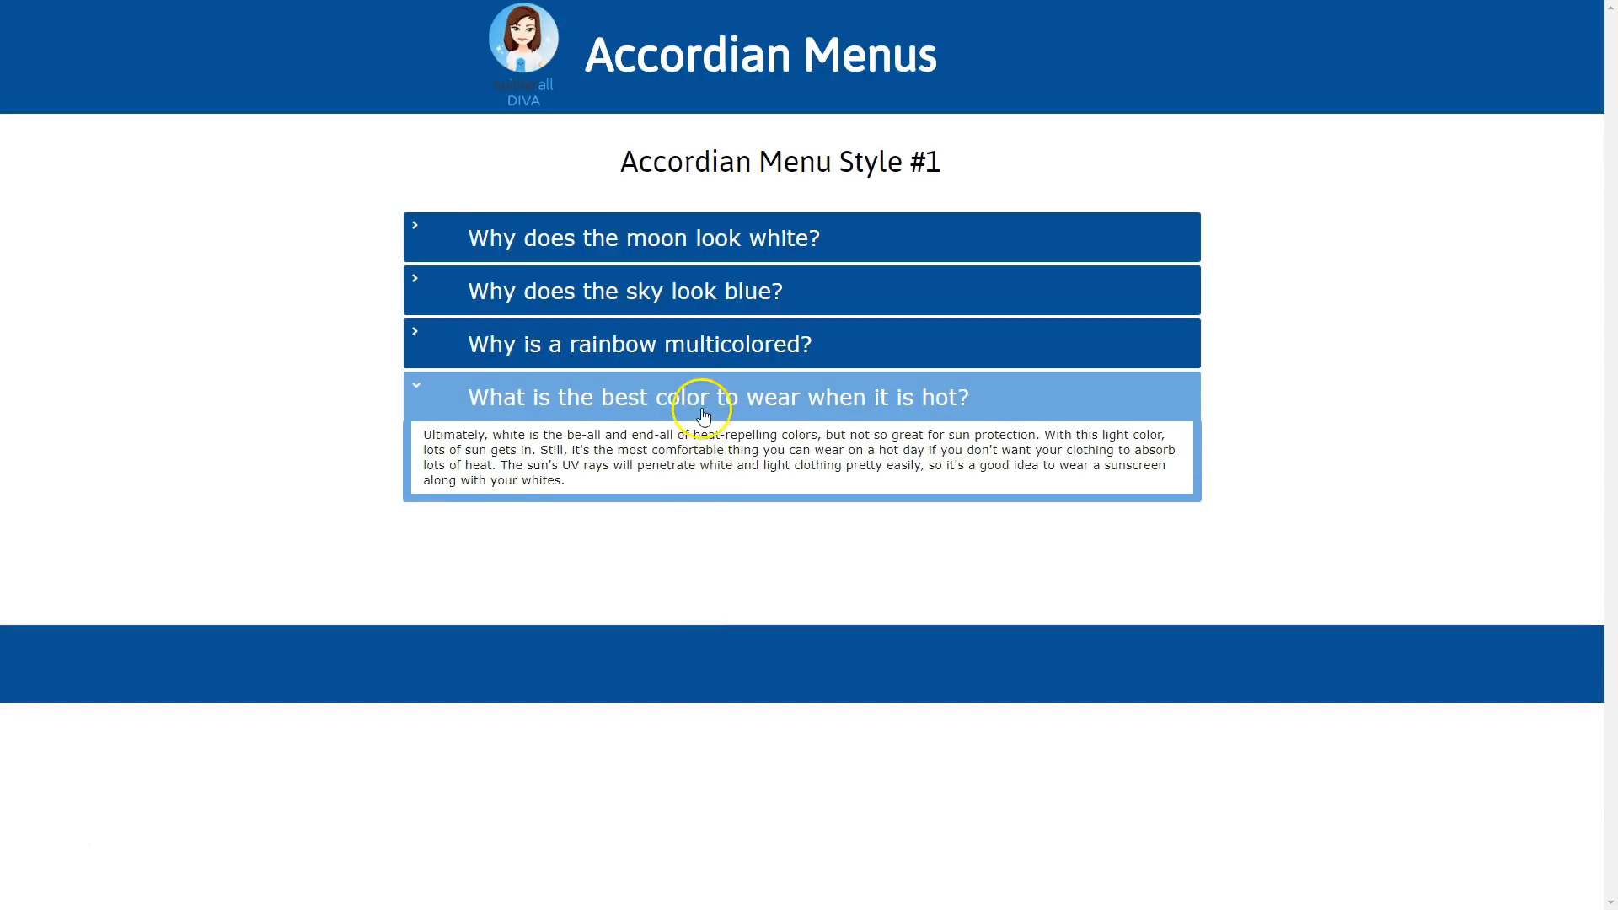
{"action": "left_click", "coordinate": [700, 401]}
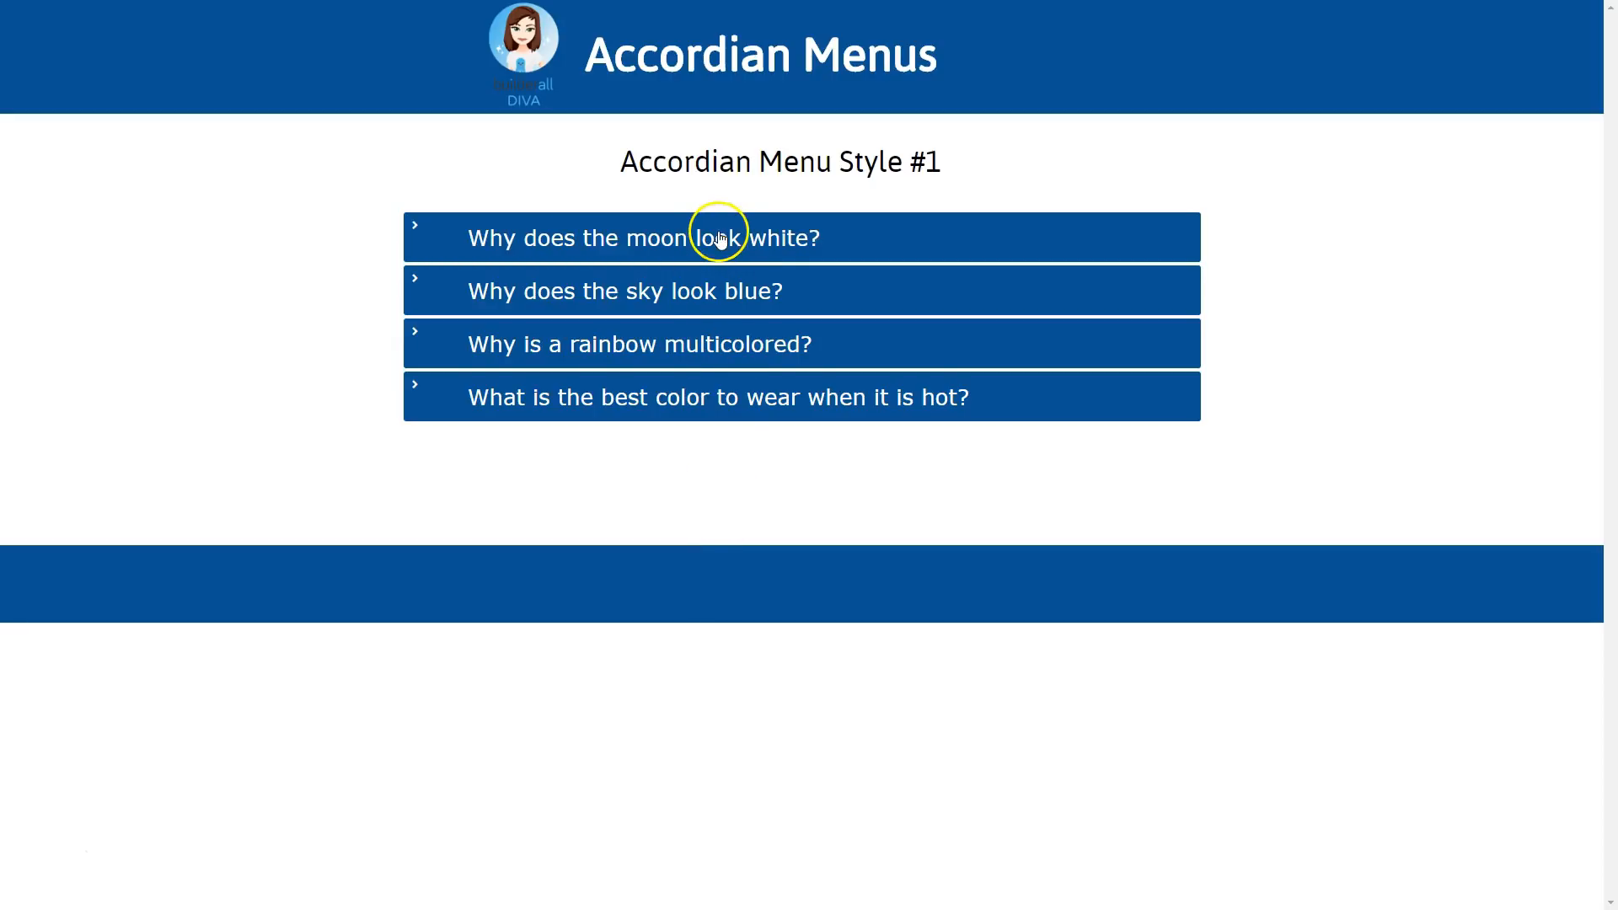
{"action": "left_click", "coordinate": [679, 249]}
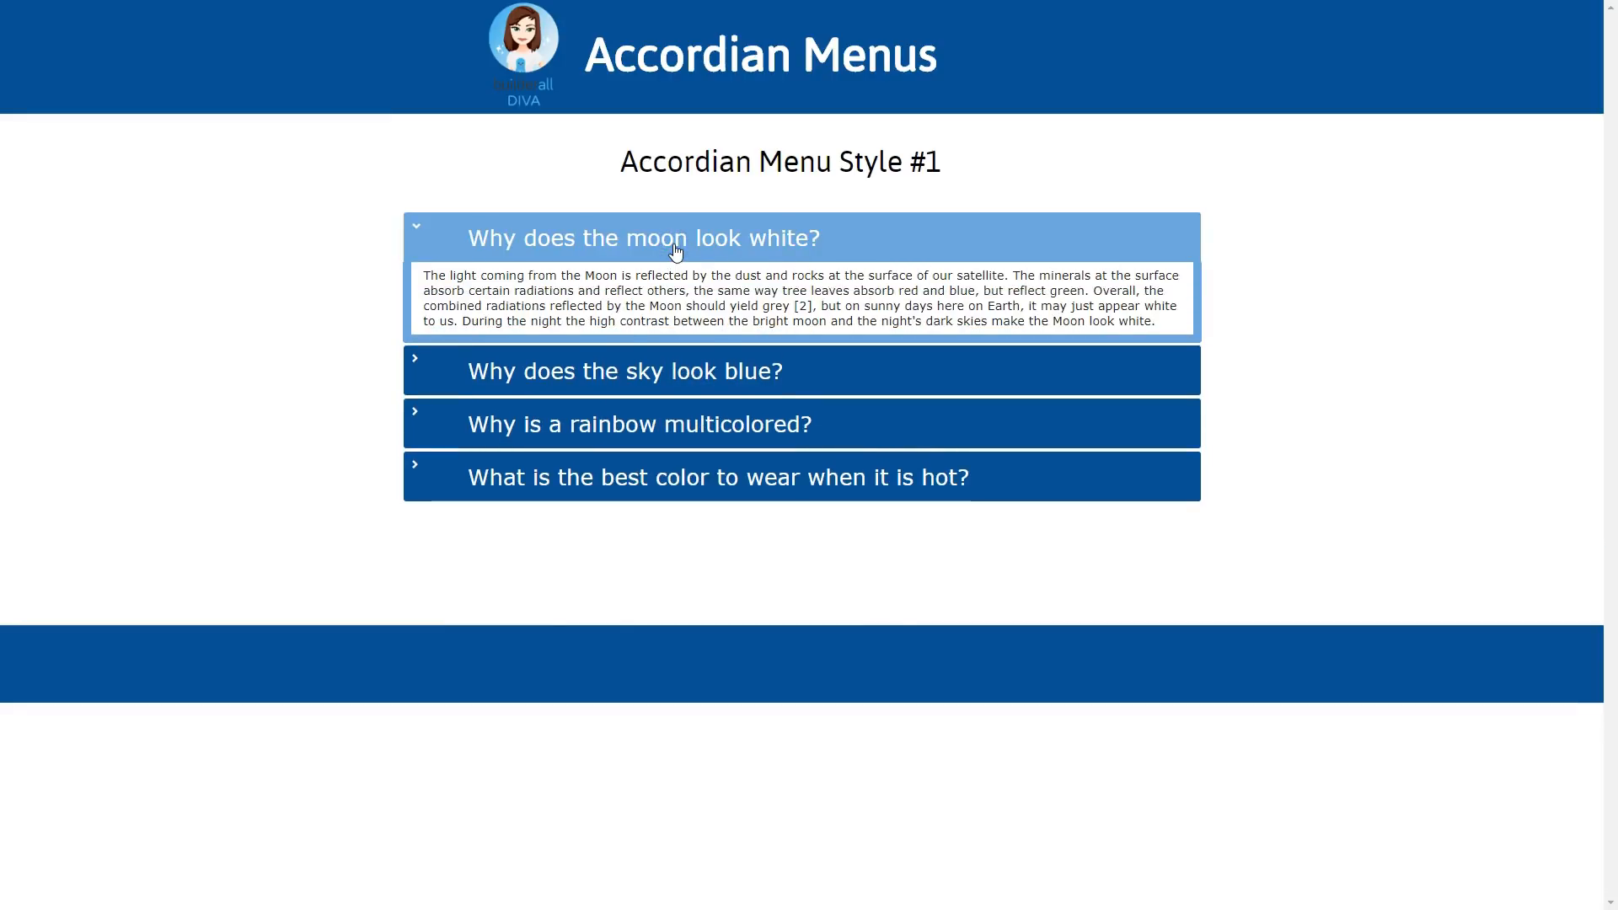
{"action": "left_click", "coordinate": [676, 249]}
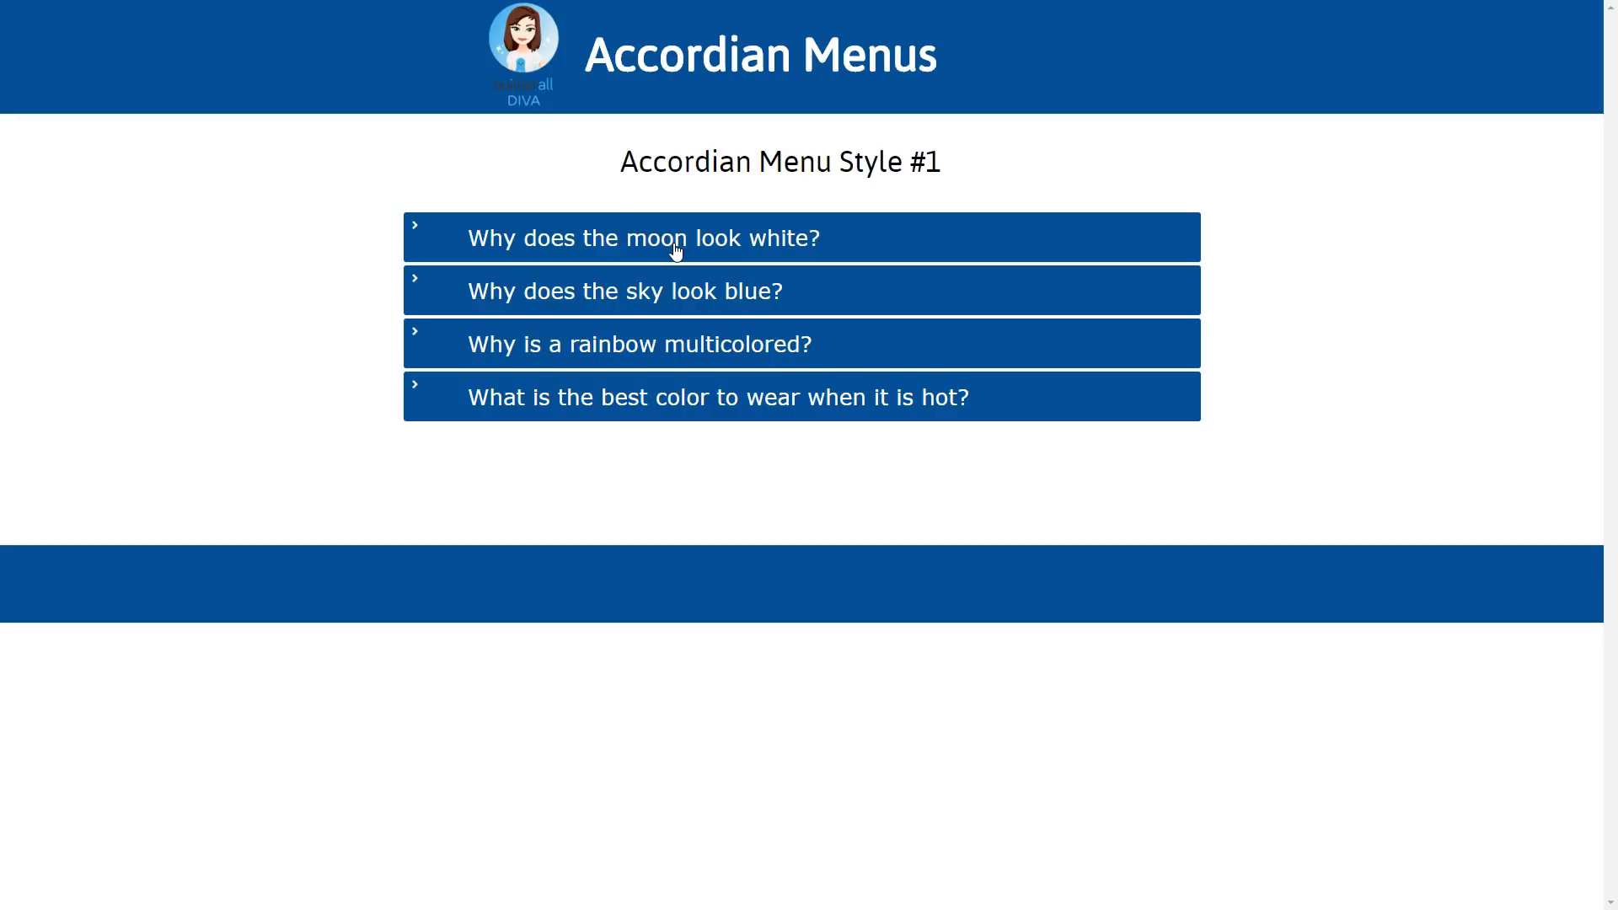
On the Accordian Menu Style #2 page, open the moon question to view its image and text, and collapse it again
{"action": "left_click", "coordinate": [973, 527]}
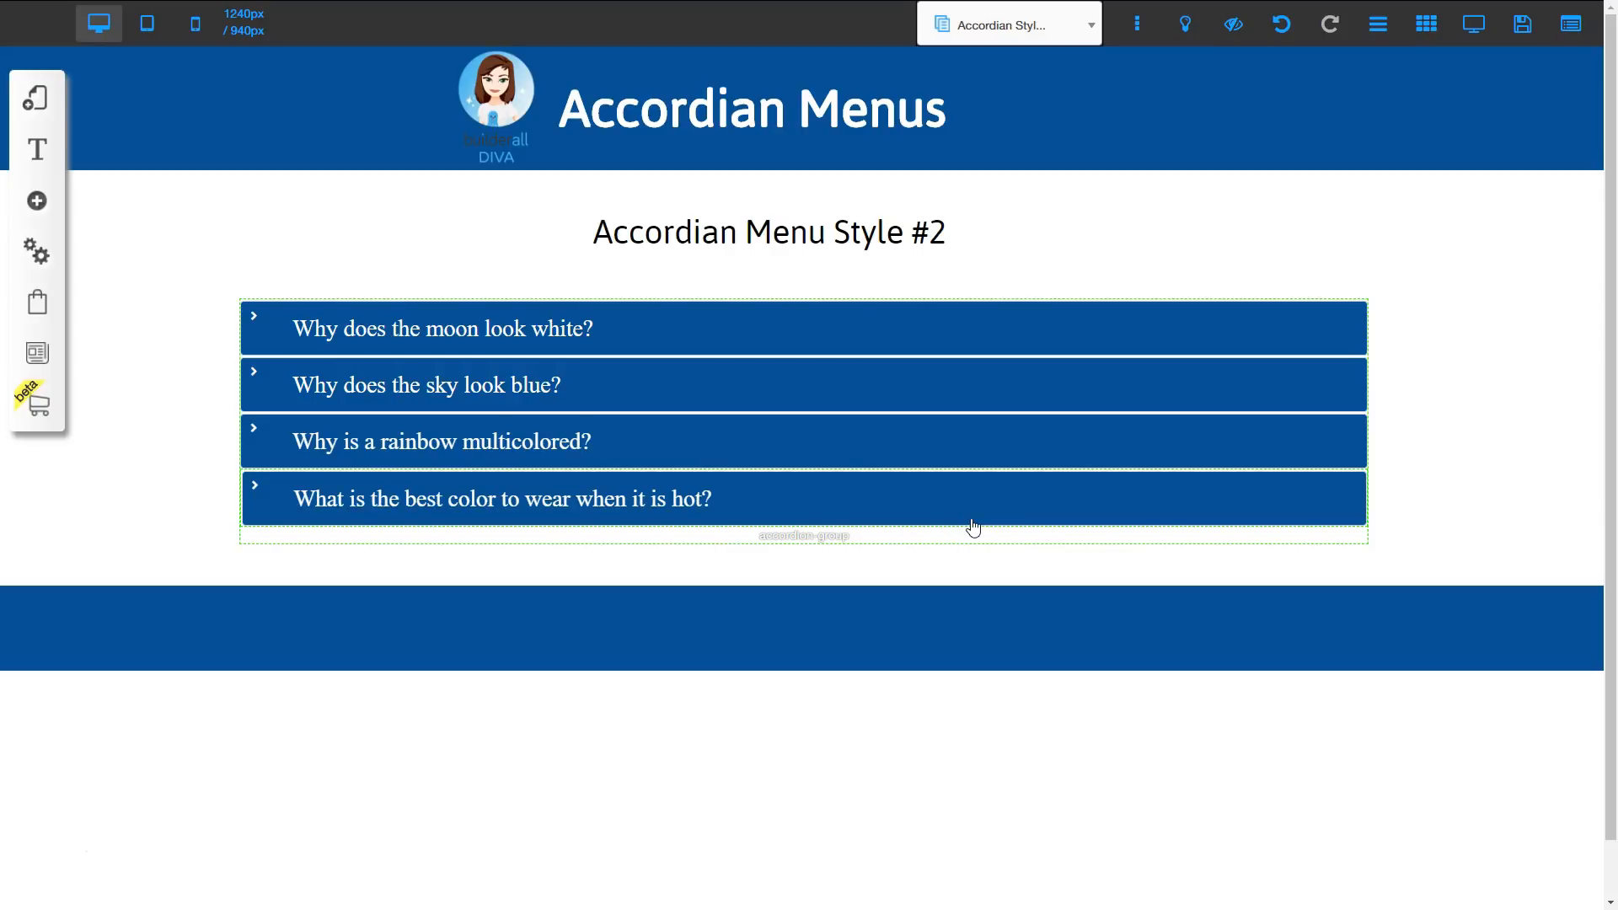
{"action": "left_click", "coordinate": [462, 349]}
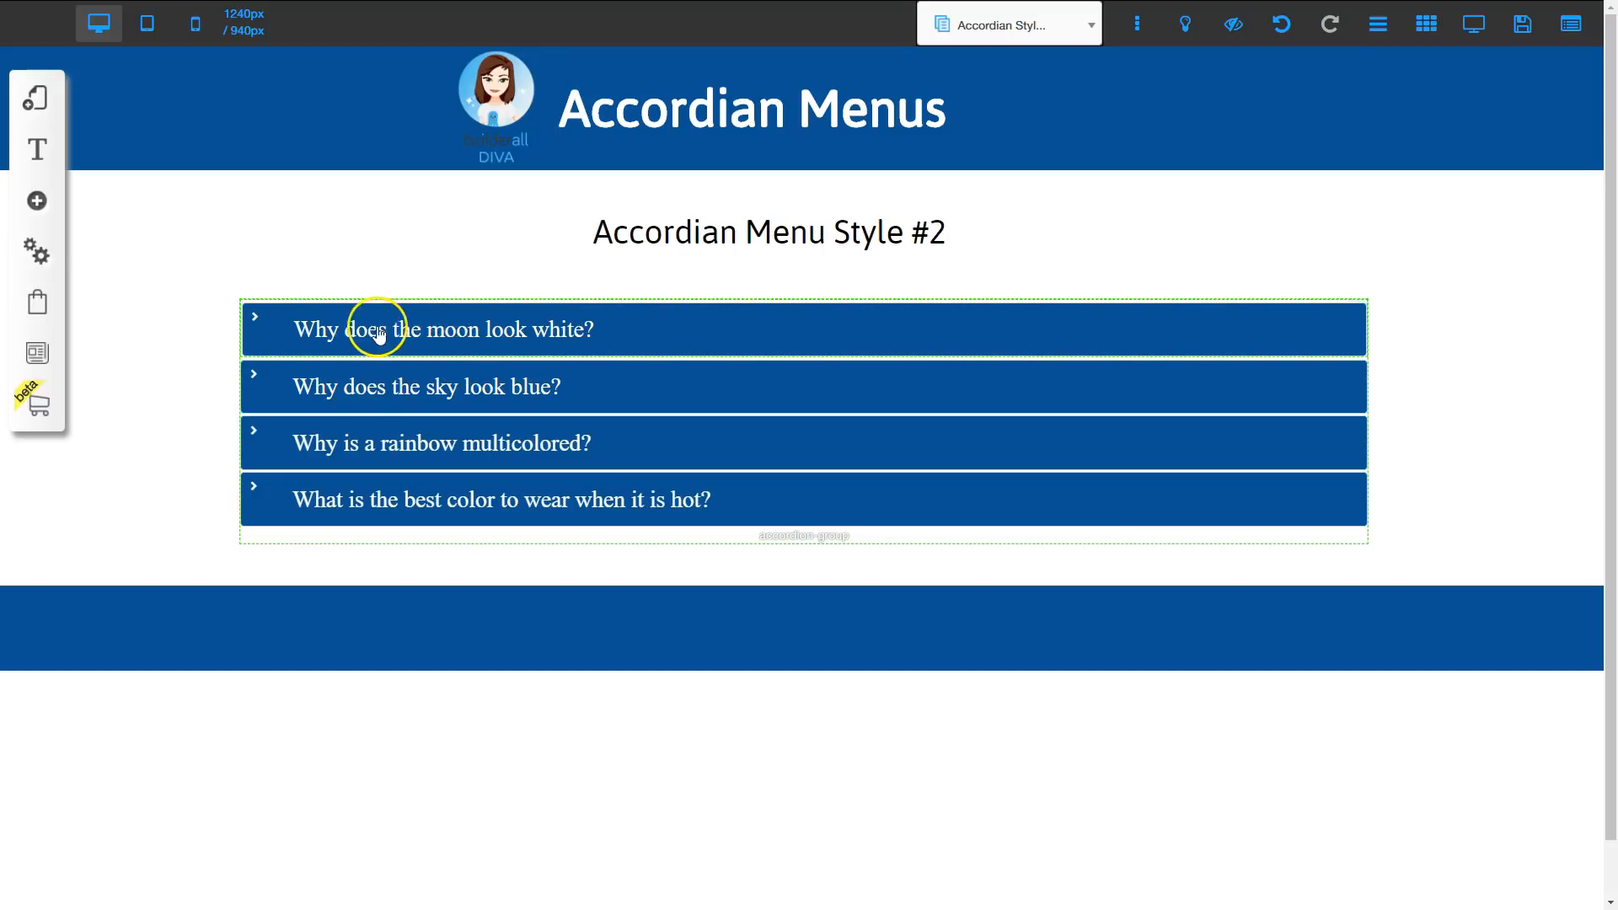
{"action": "left_click", "coordinate": [474, 334]}
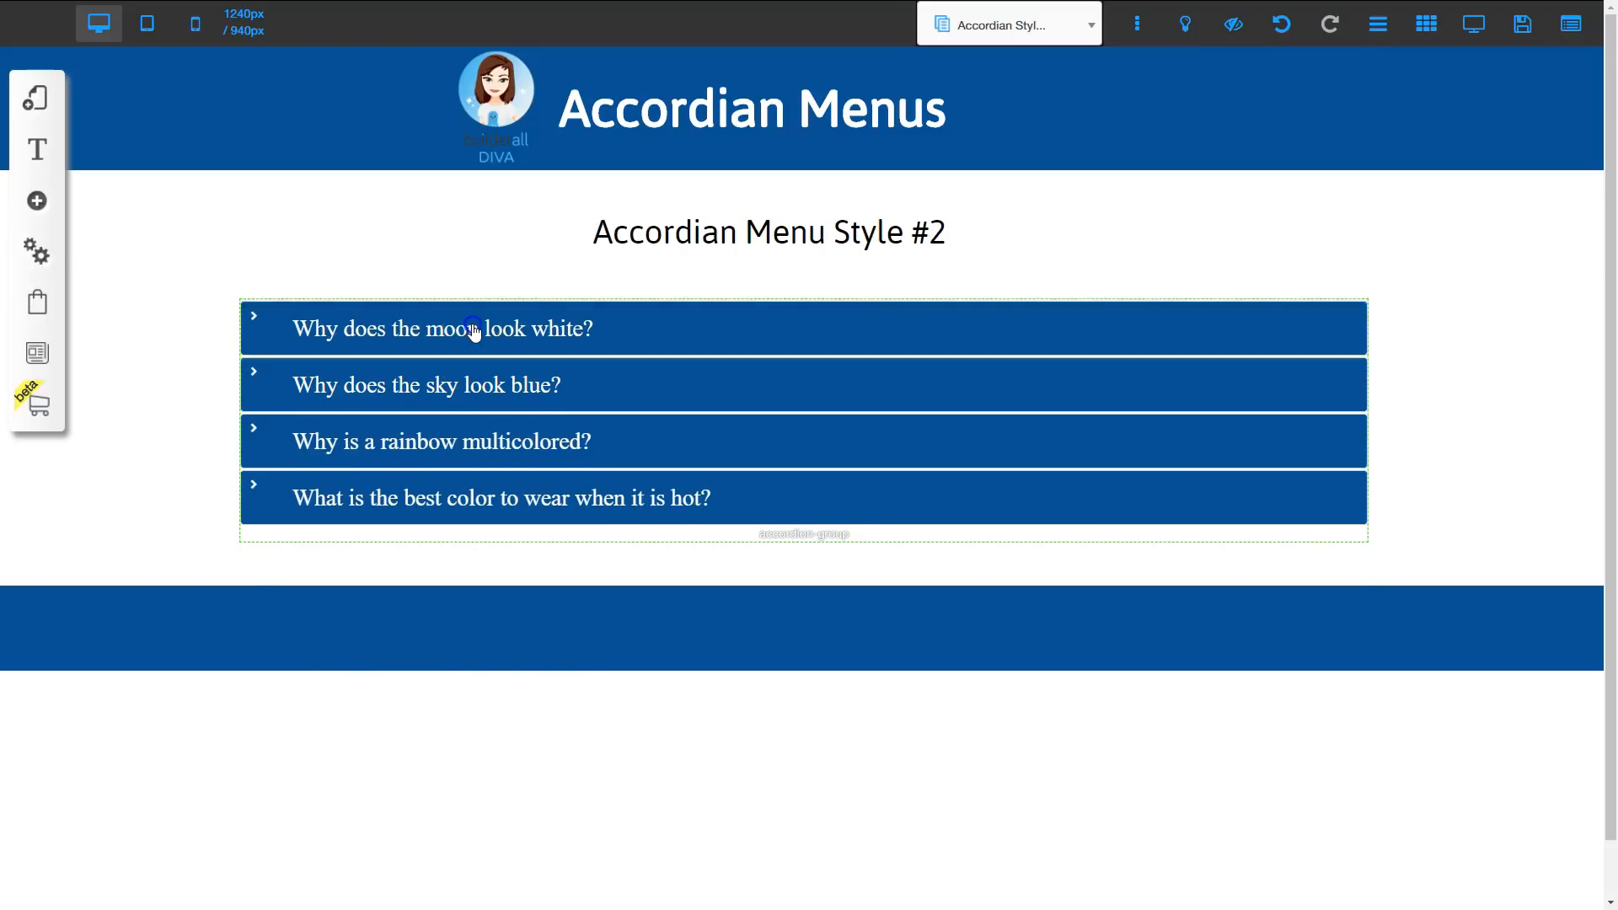
{"action": "left_click", "coordinate": [461, 408]}
{"action": "left_click", "coordinate": [364, 511]}
{"action": "left_click", "coordinate": [661, 419]}
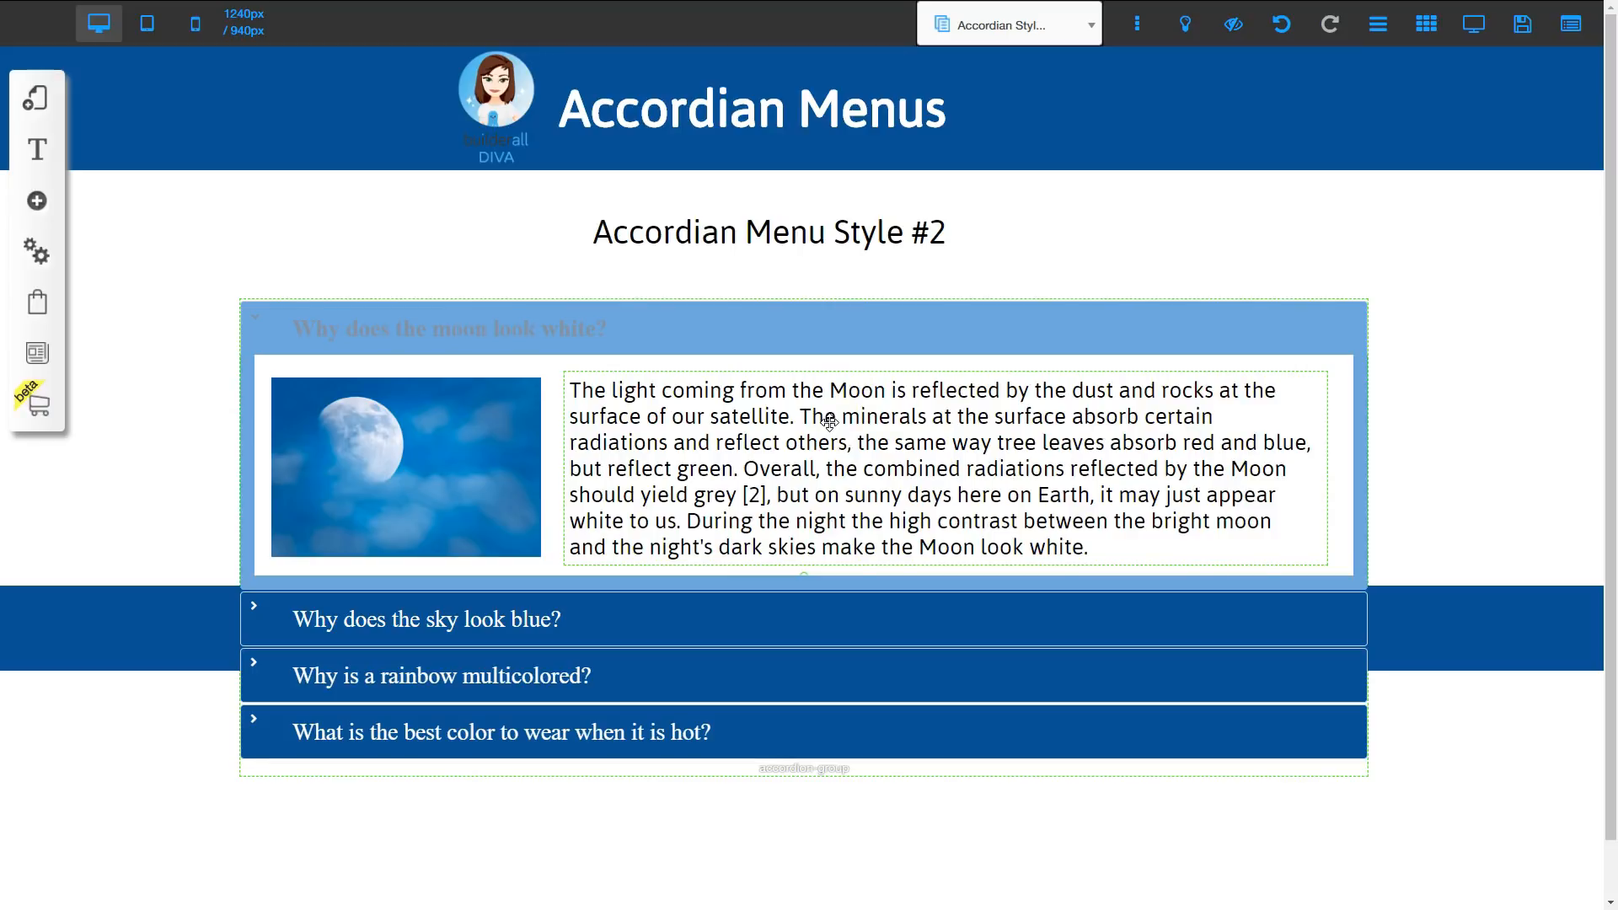
{"action": "left_click", "coordinate": [730, 319]}
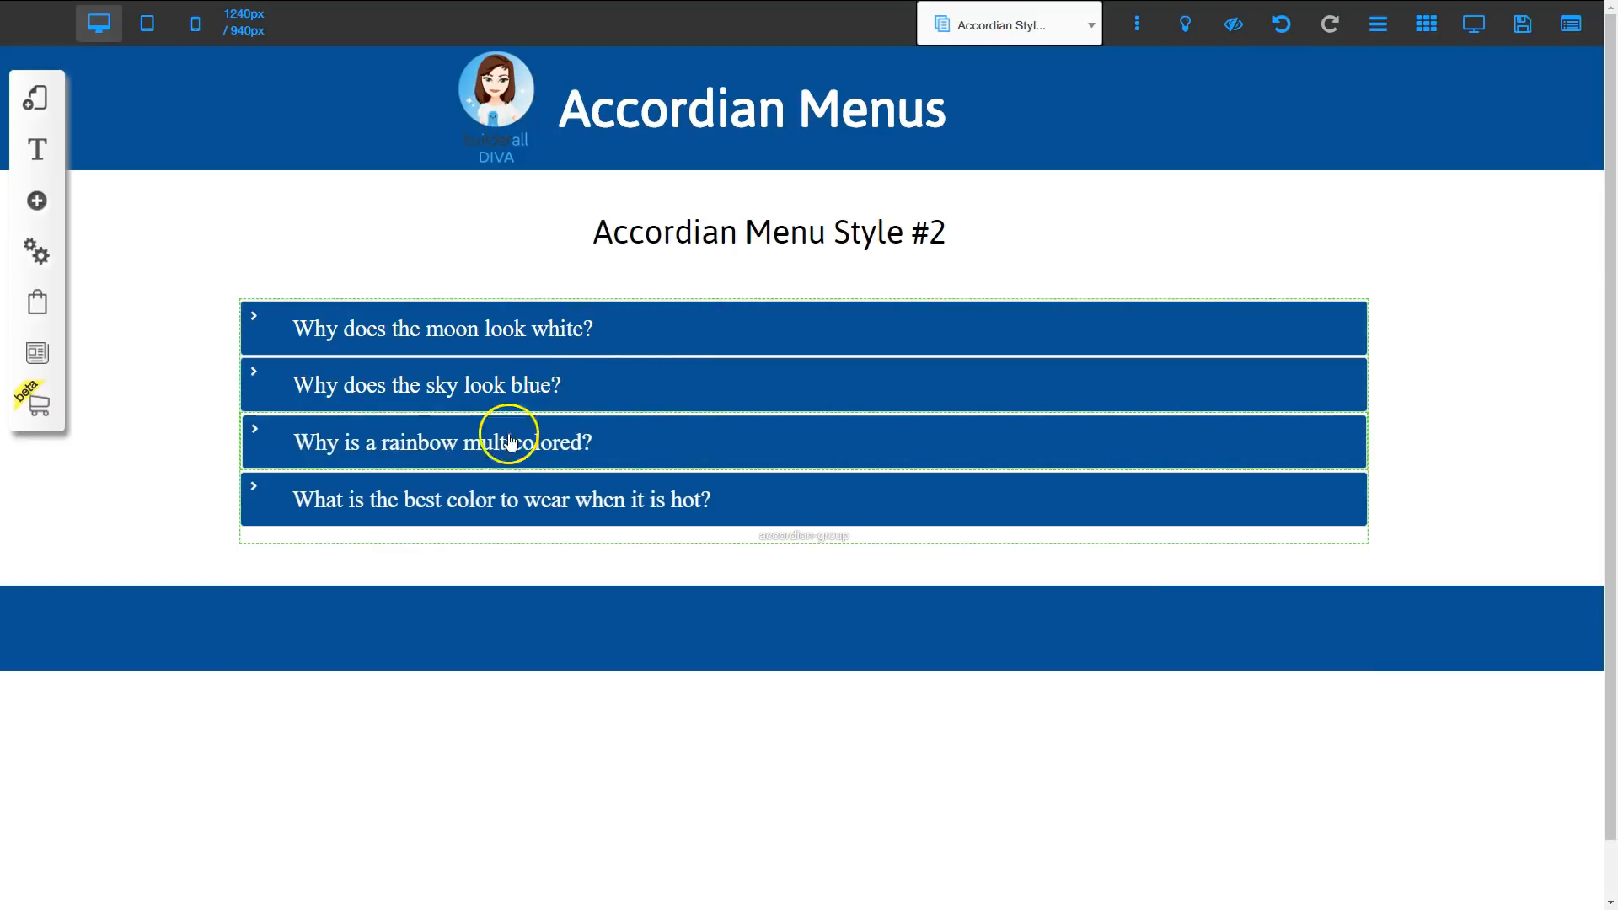
Open the rainbow, sky and moon questions to examine their videos, images and text, and collapse all the panels again
{"action": "left_click", "coordinate": [451, 449]}
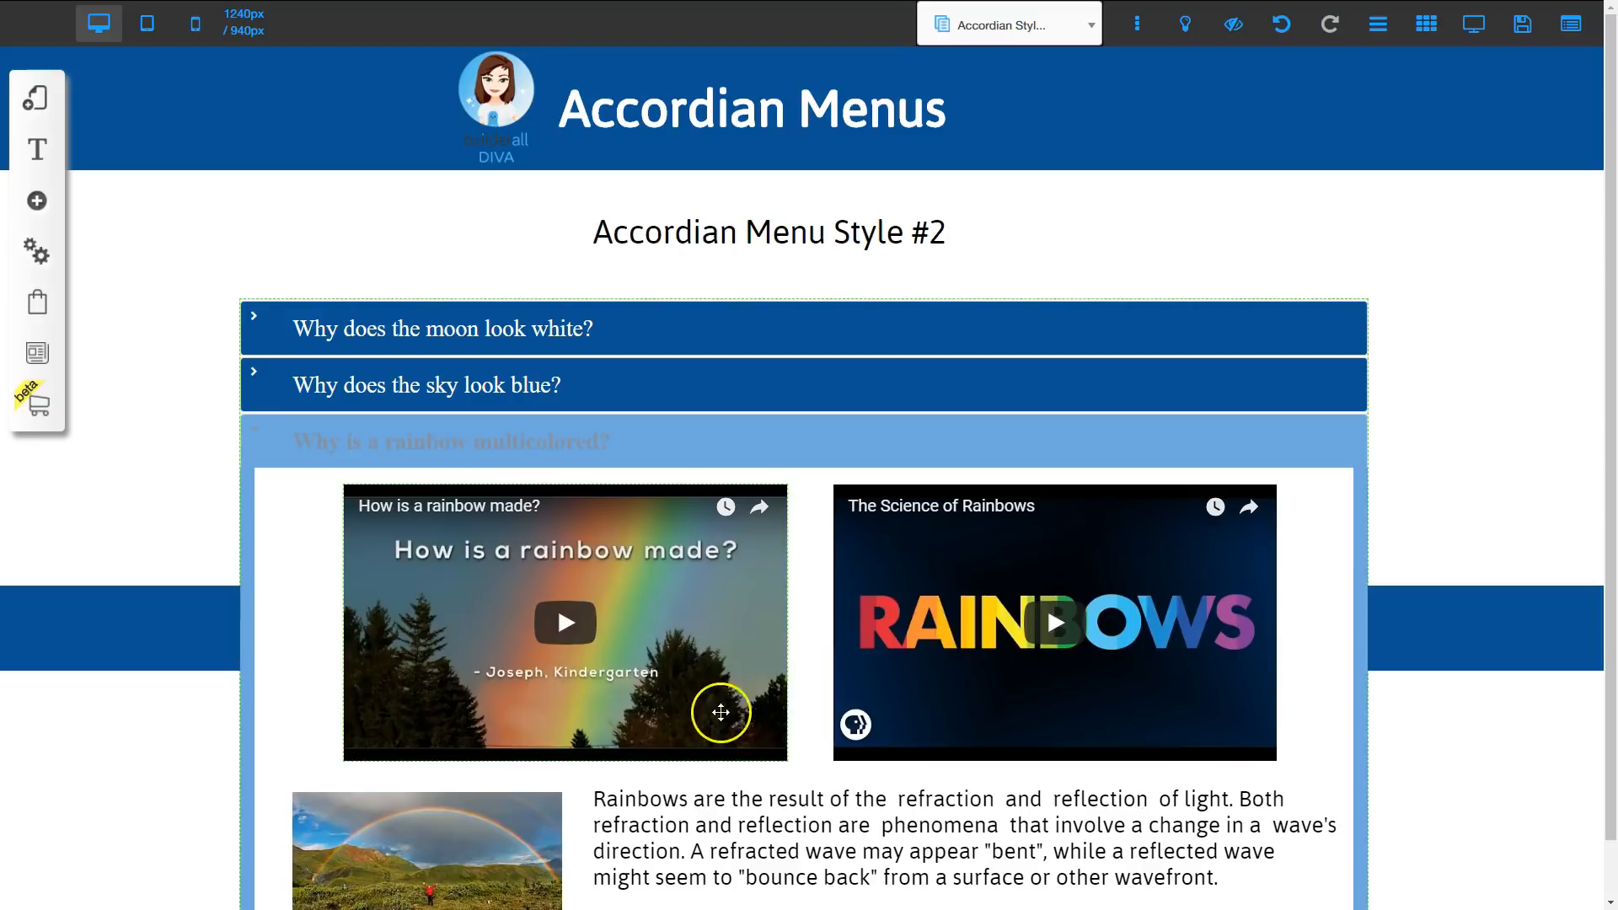
{"action": "scroll", "coordinate": [1452, 708], "scroll_direction": "down", "scroll_amount": 1}
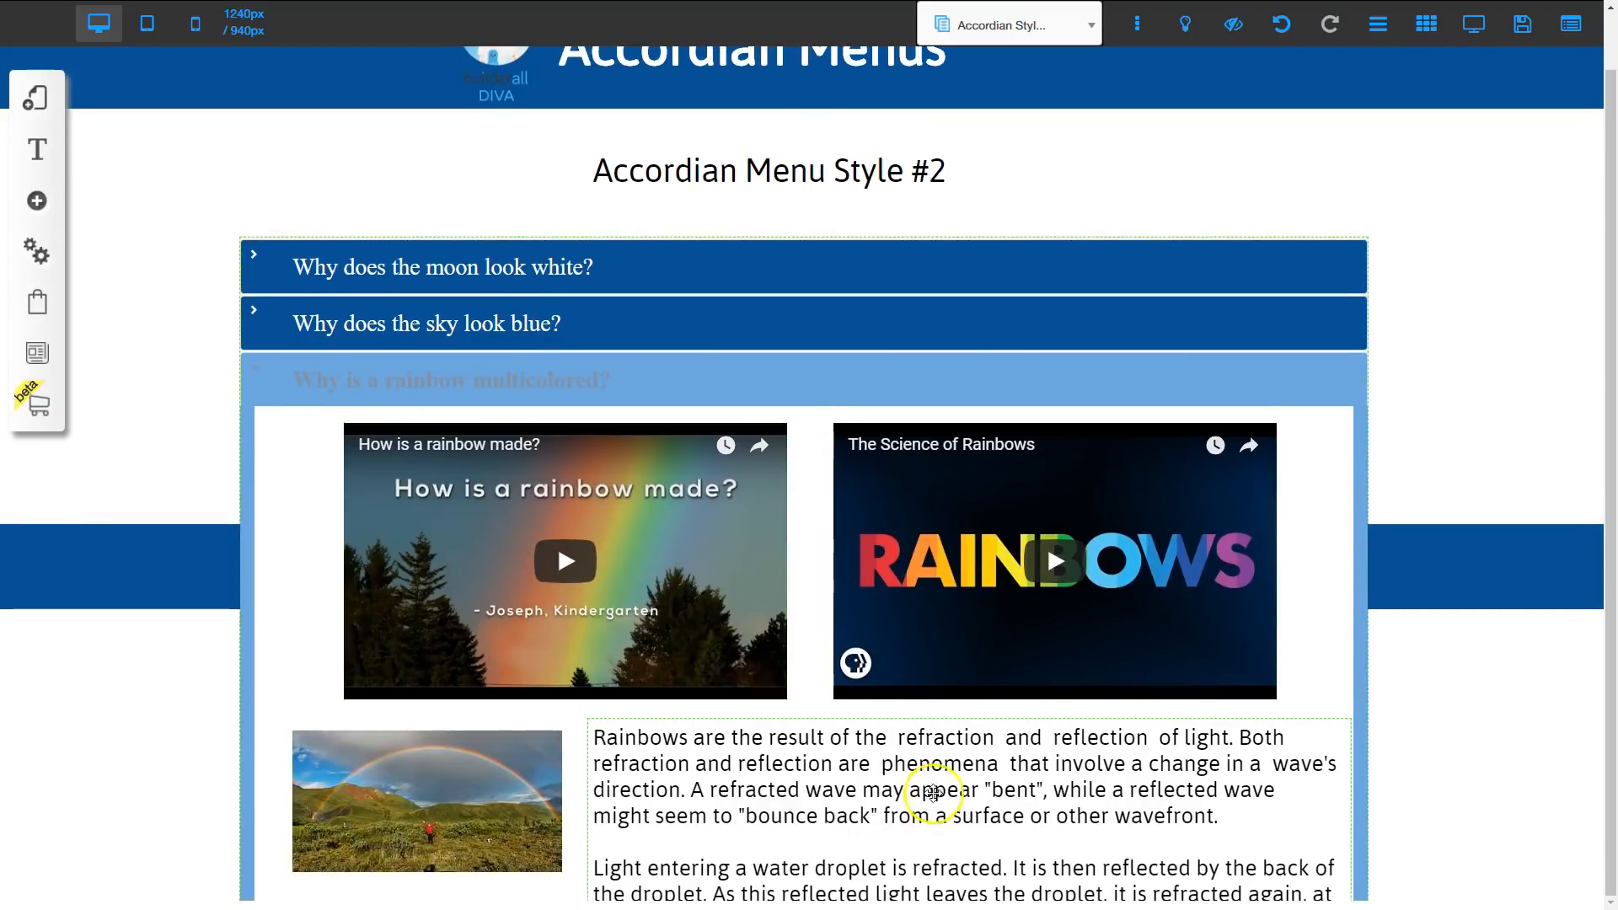
{"action": "left_click", "coordinate": [561, 318]}
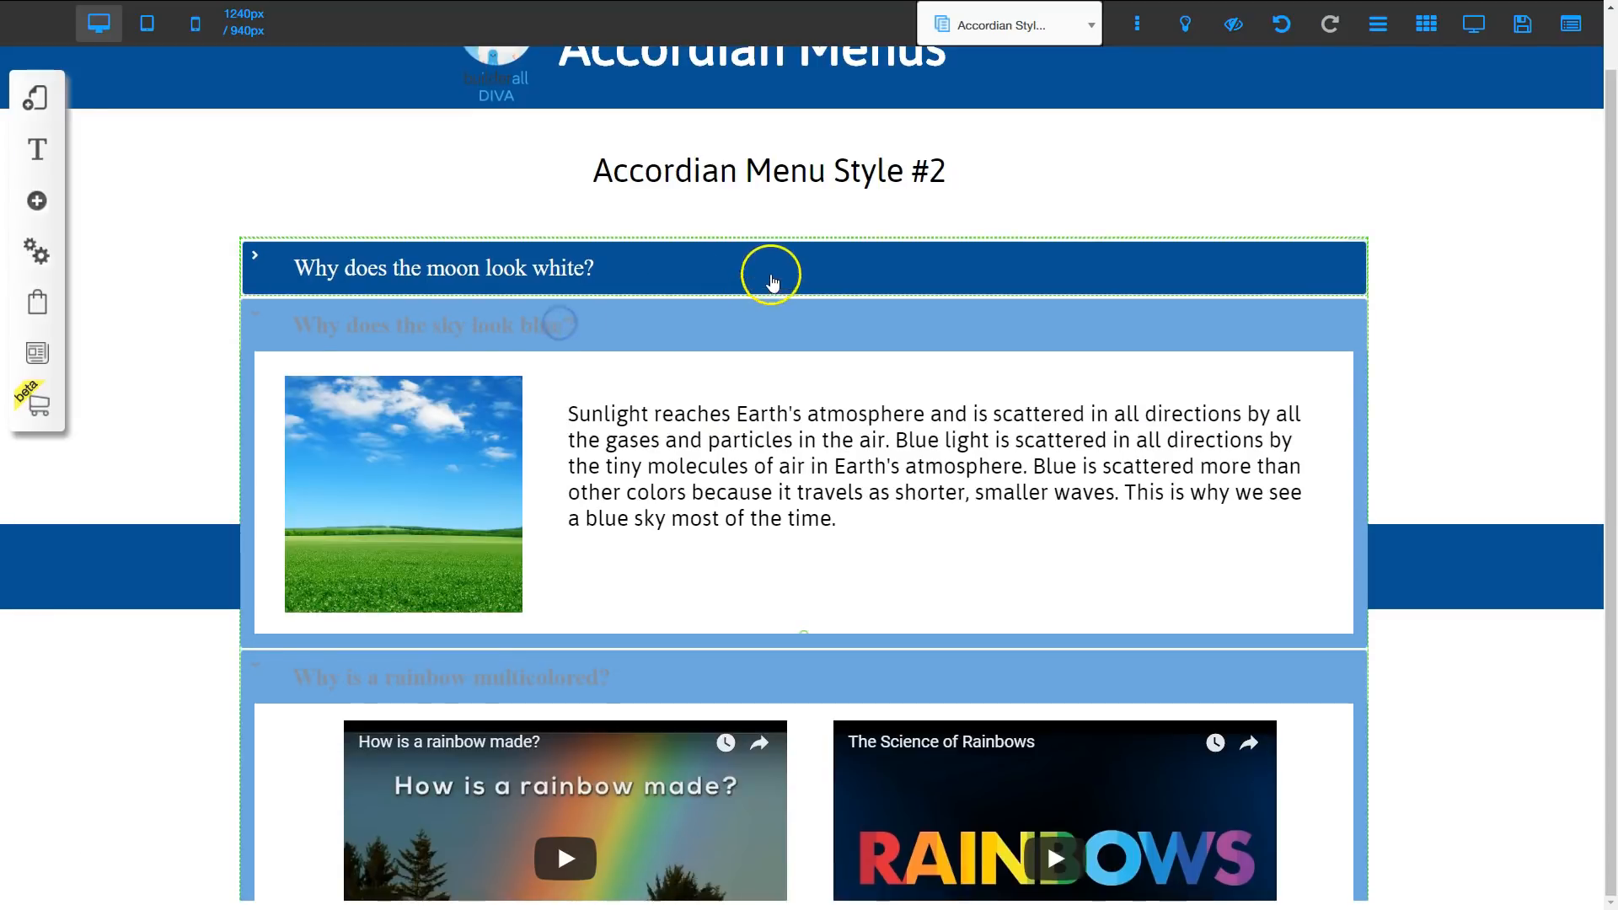
{"action": "left_click", "coordinate": [567, 260]}
{"action": "left_click", "coordinate": [571, 261]}
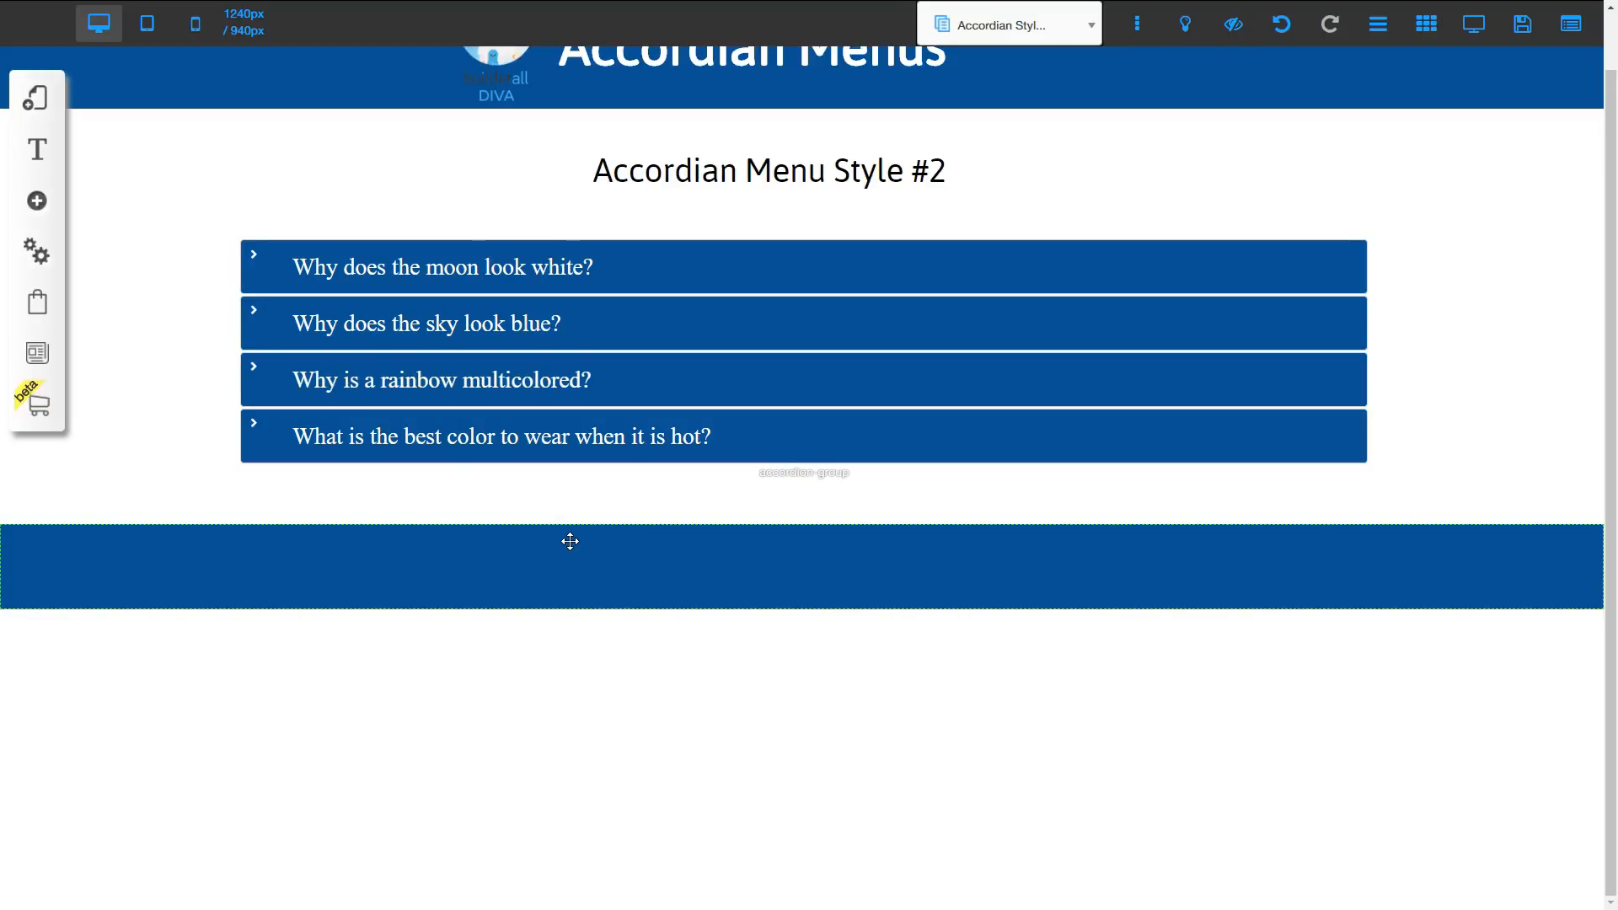
{"action": "left_click", "coordinate": [603, 293]}
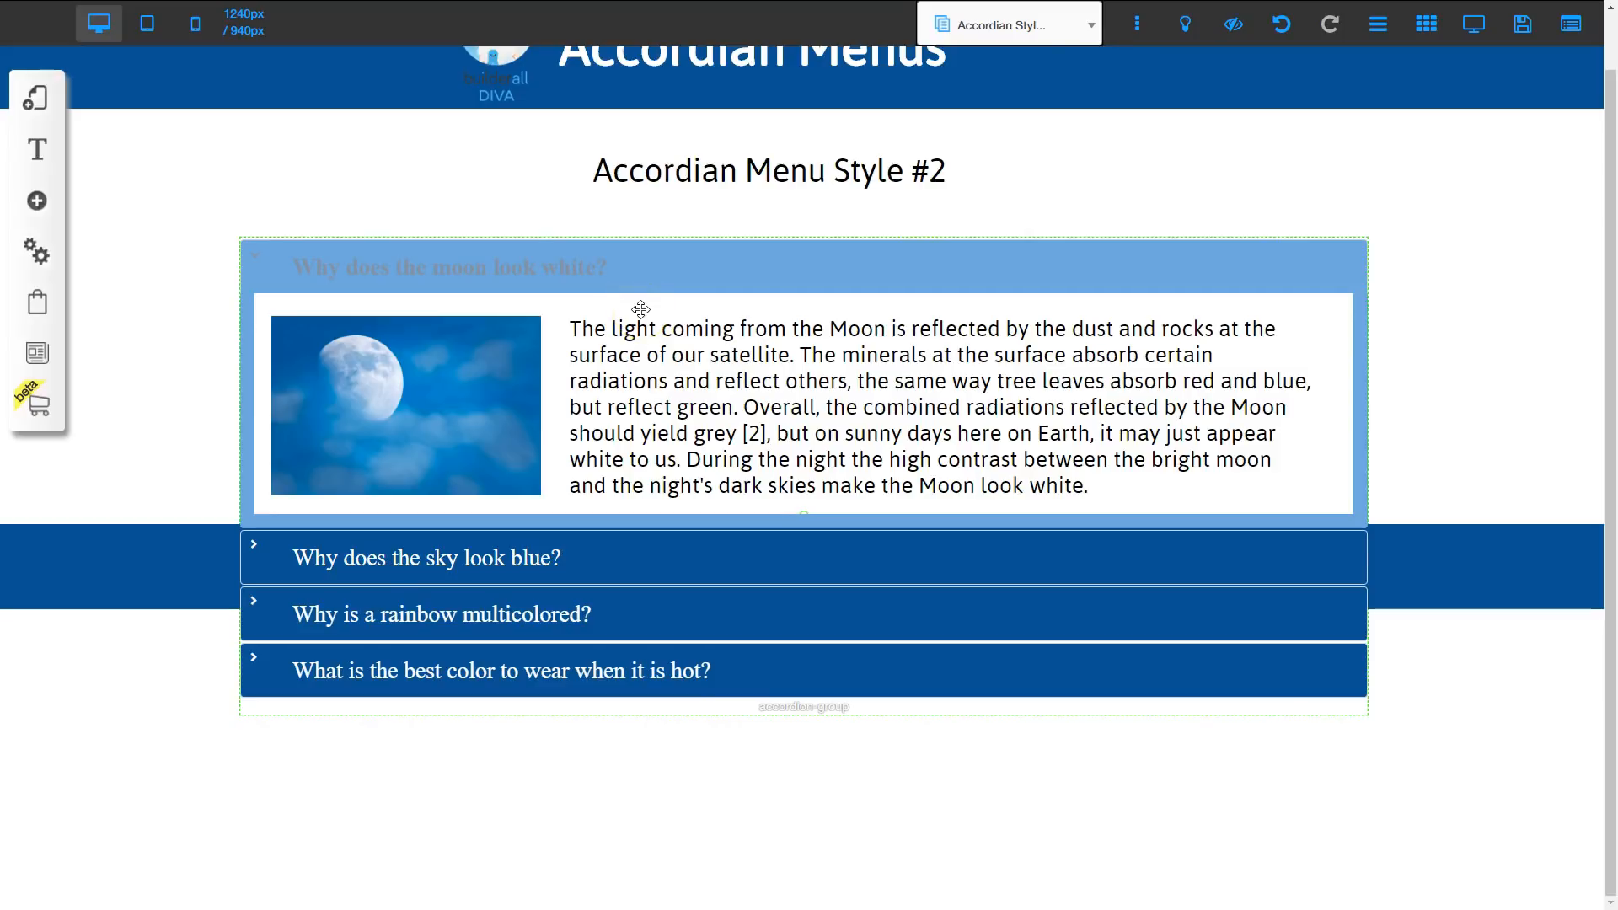
{"action": "left_click", "coordinate": [612, 271]}
Move the blue footer band far down the page to make empty space beneath the accordion
{"action": "left_click", "coordinate": [1490, 558]}
{"action": "left_click_drag", "start_coordinate": [1489, 555], "coordinate": [1557, 885]}
{"action": "left_click", "coordinate": [944, 681]}
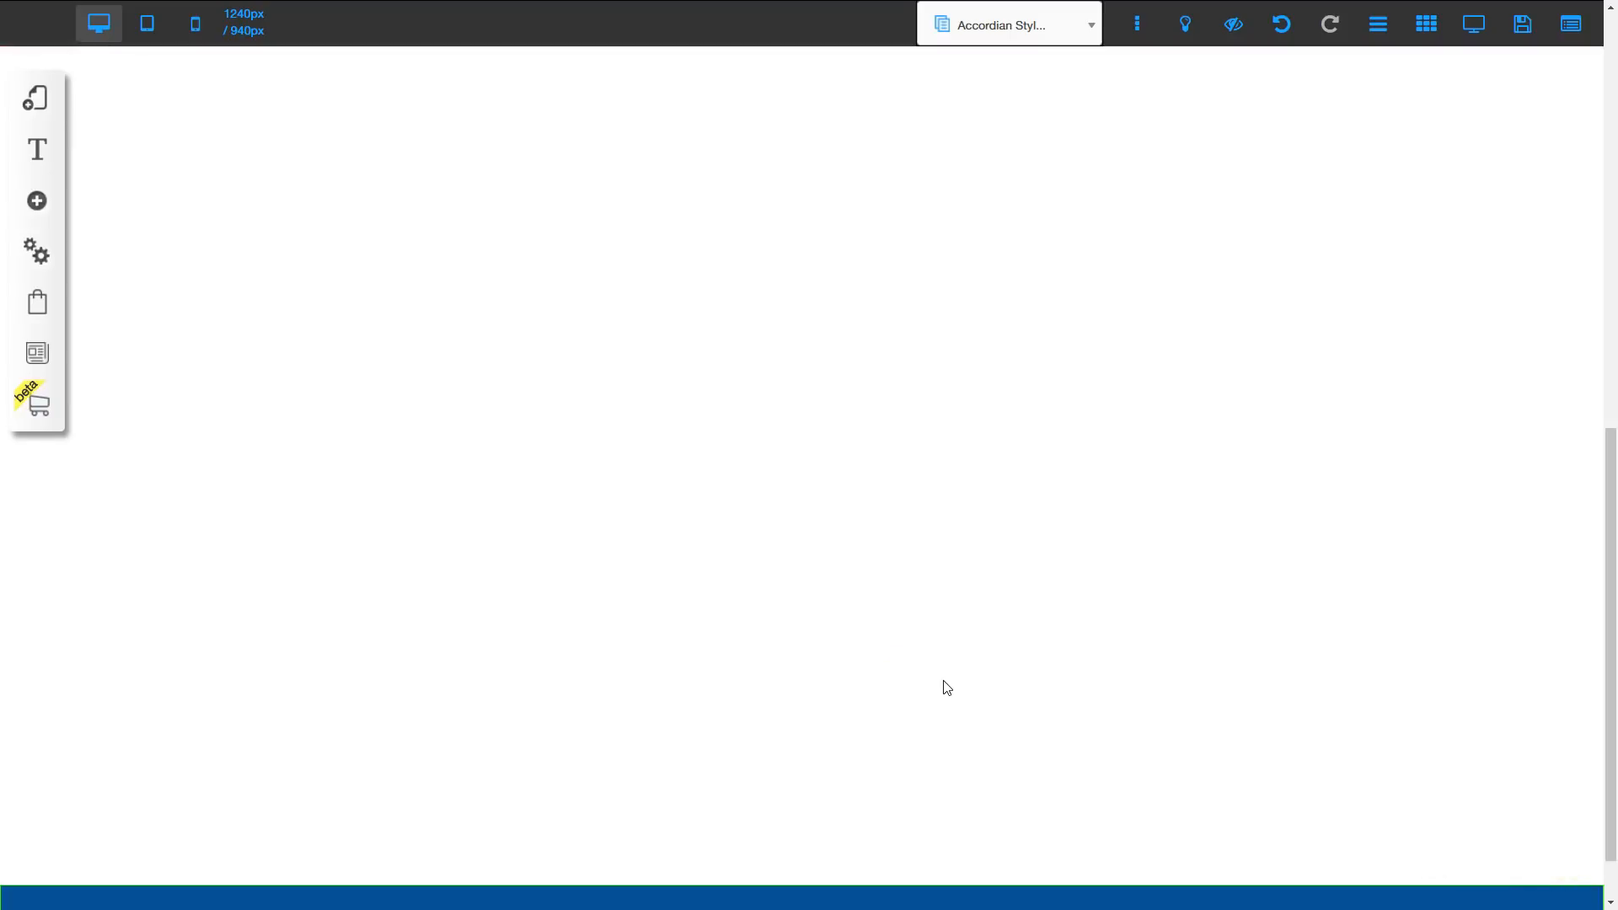
{"action": "scroll", "coordinate": [943, 548], "scroll_direction": "up", "scroll_amount": 10}
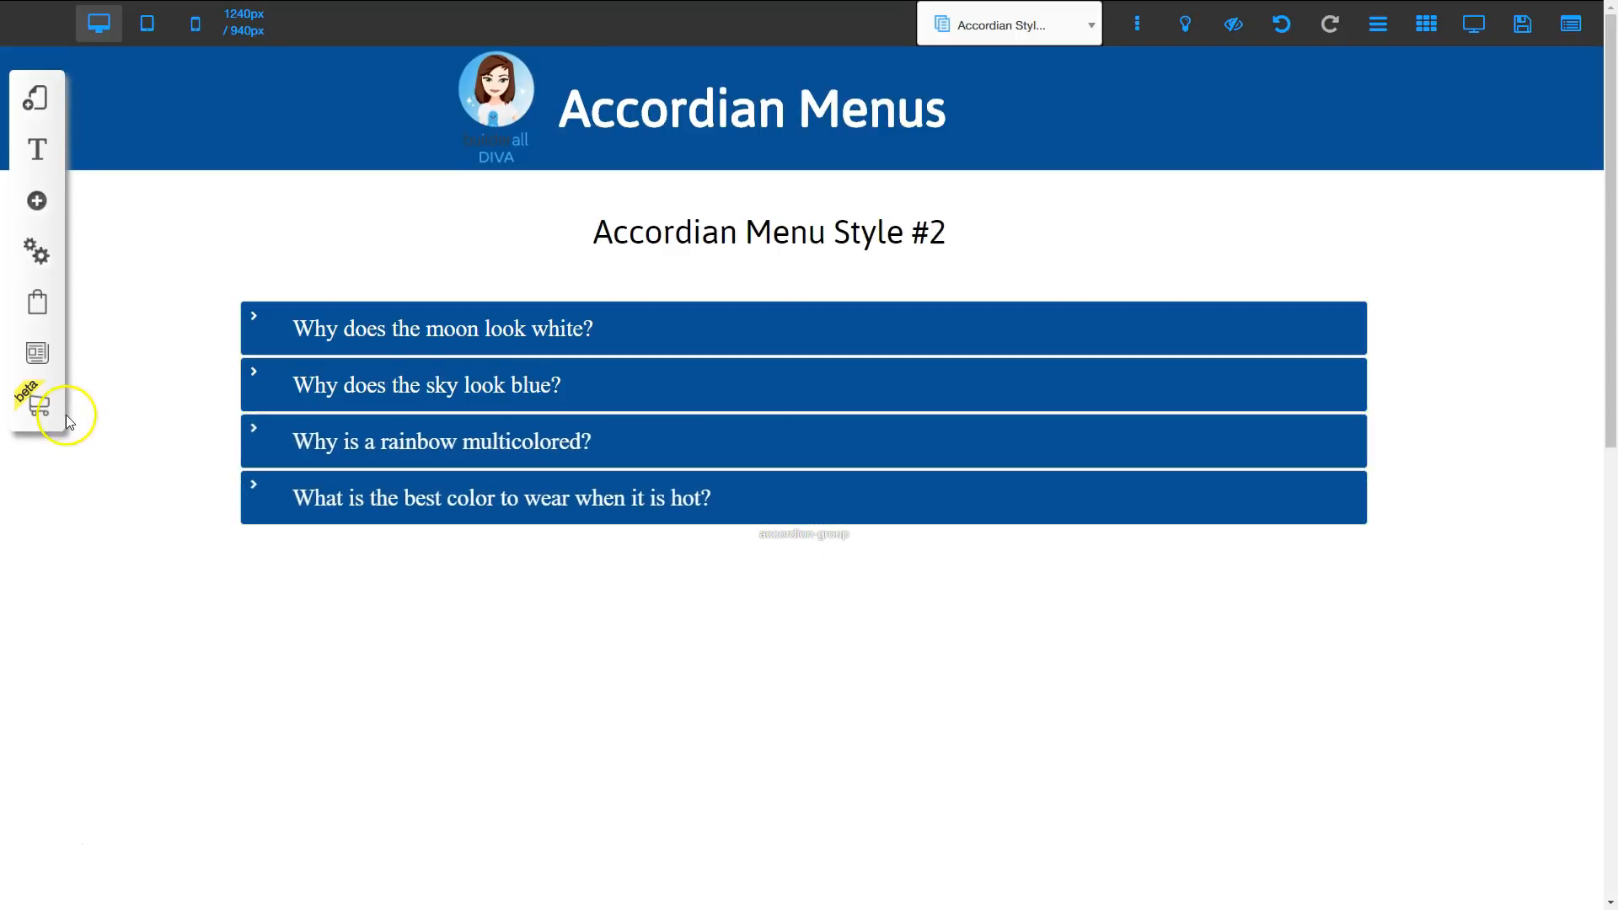
Add the second accordion template from the Accordion Elements (beta) in Boxes and Lines to the page
{"action": "left_click", "coordinate": [33, 203]}
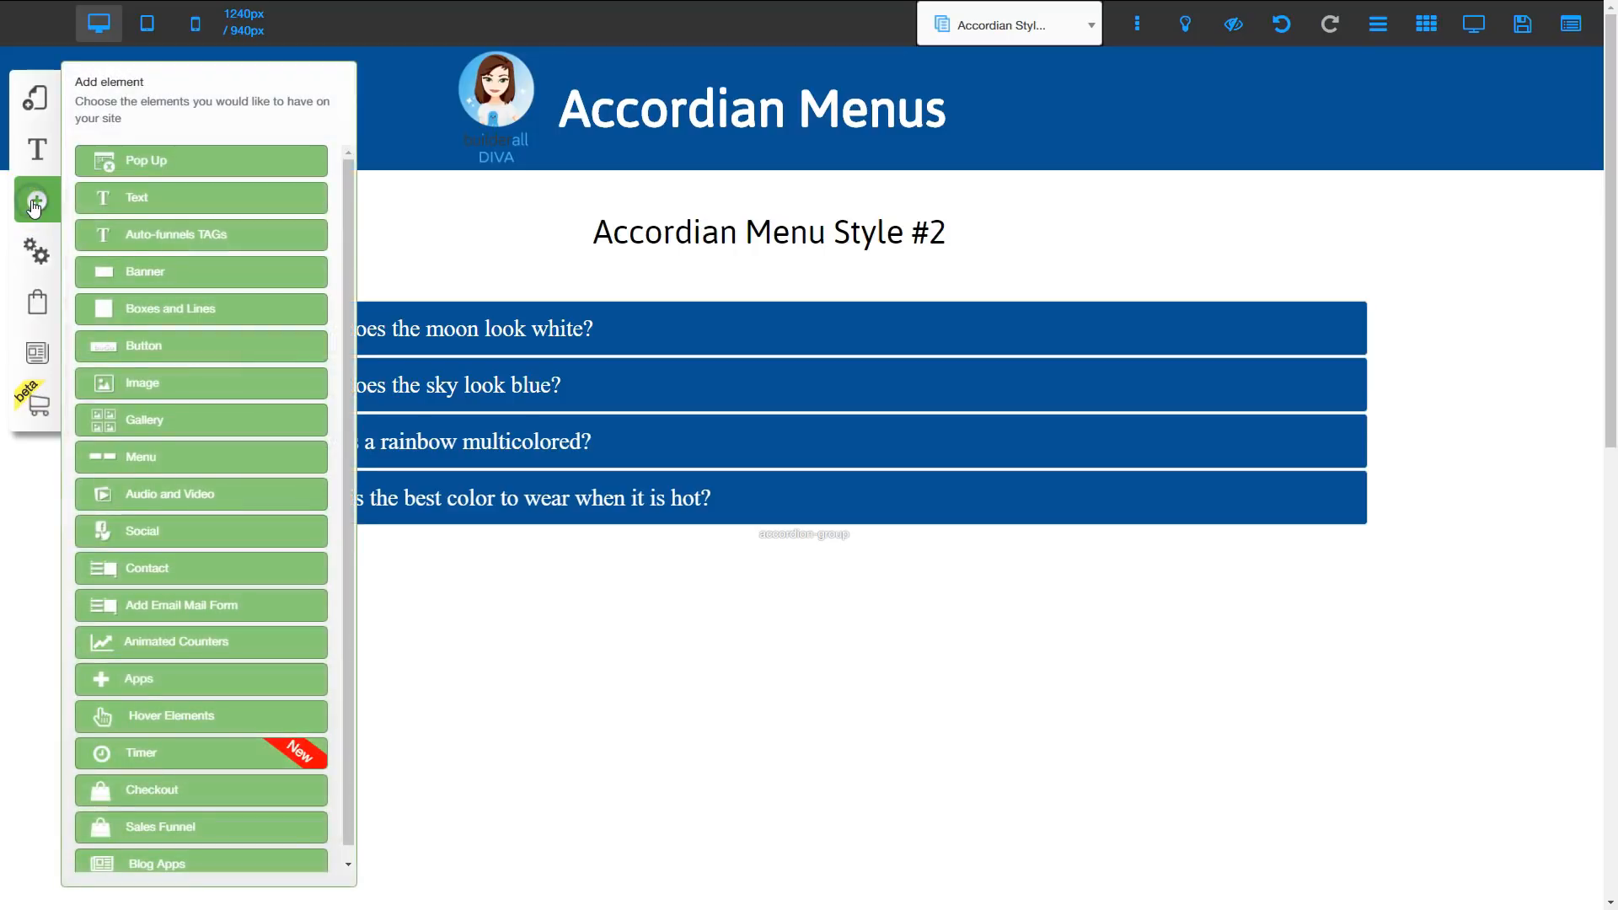
{"action": "left_click", "coordinate": [152, 310]}
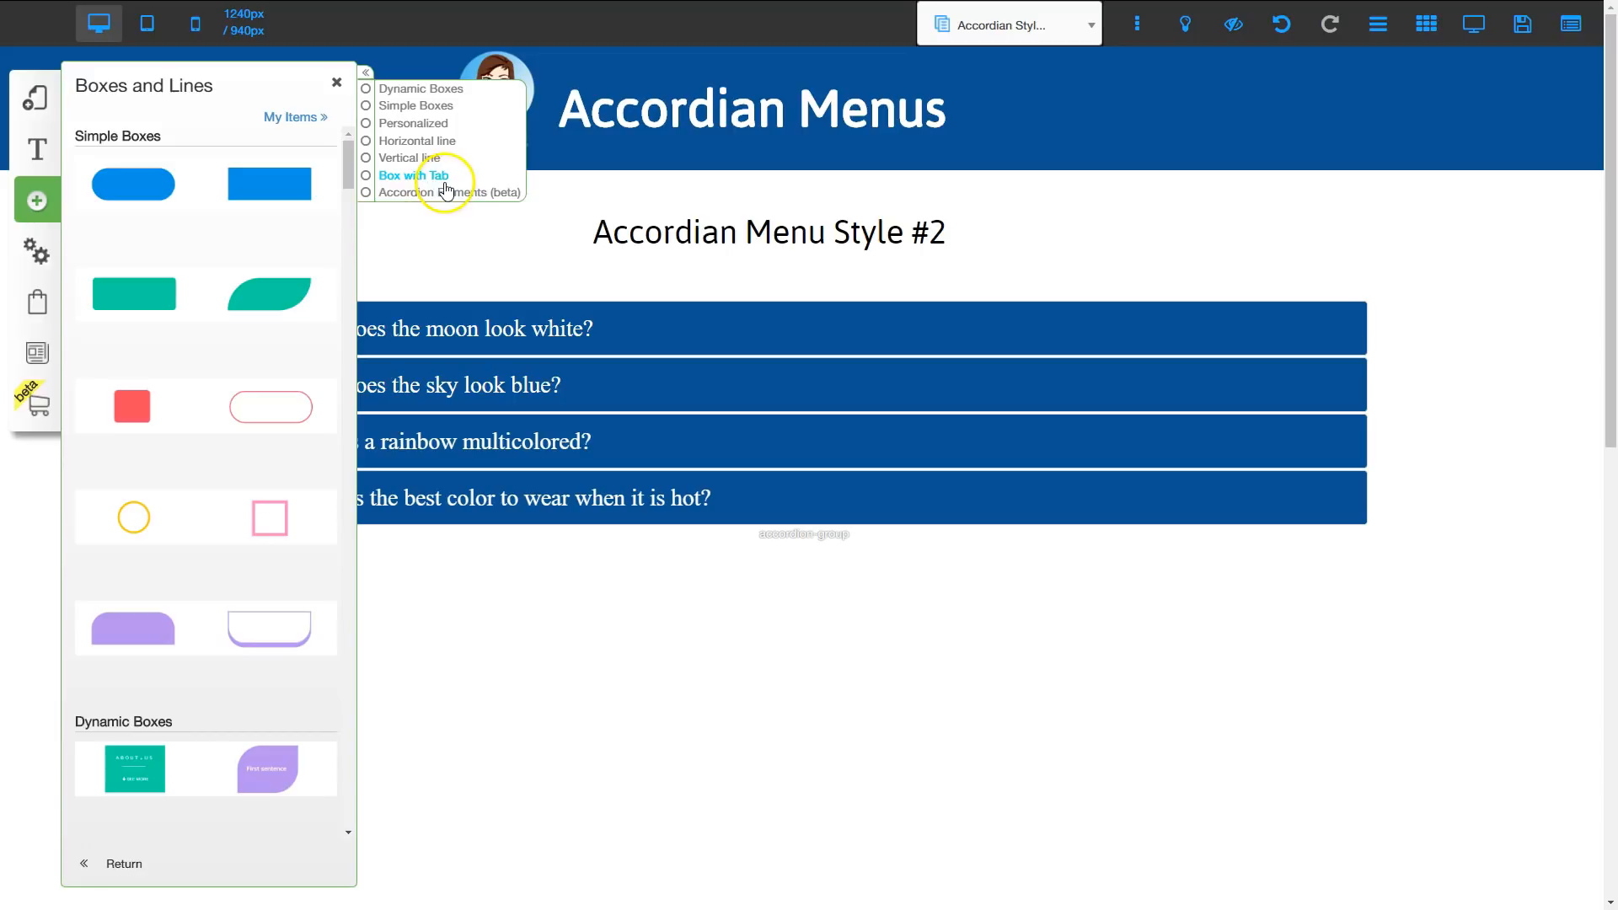
{"action": "left_click", "coordinate": [450, 193]}
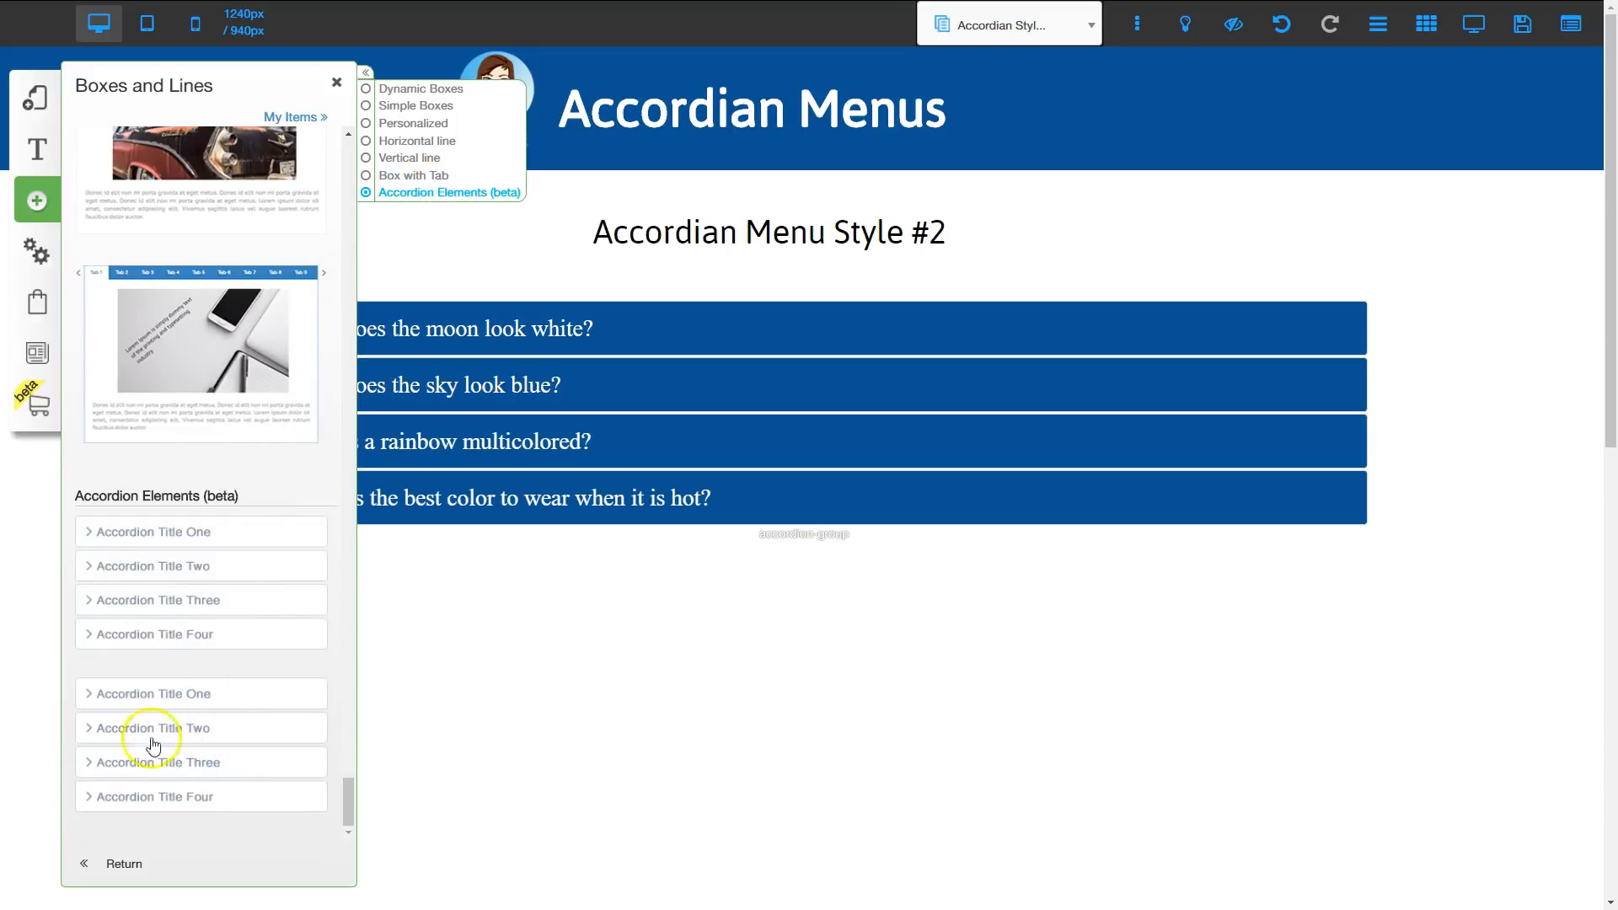
{"action": "left_click", "coordinate": [183, 746]}
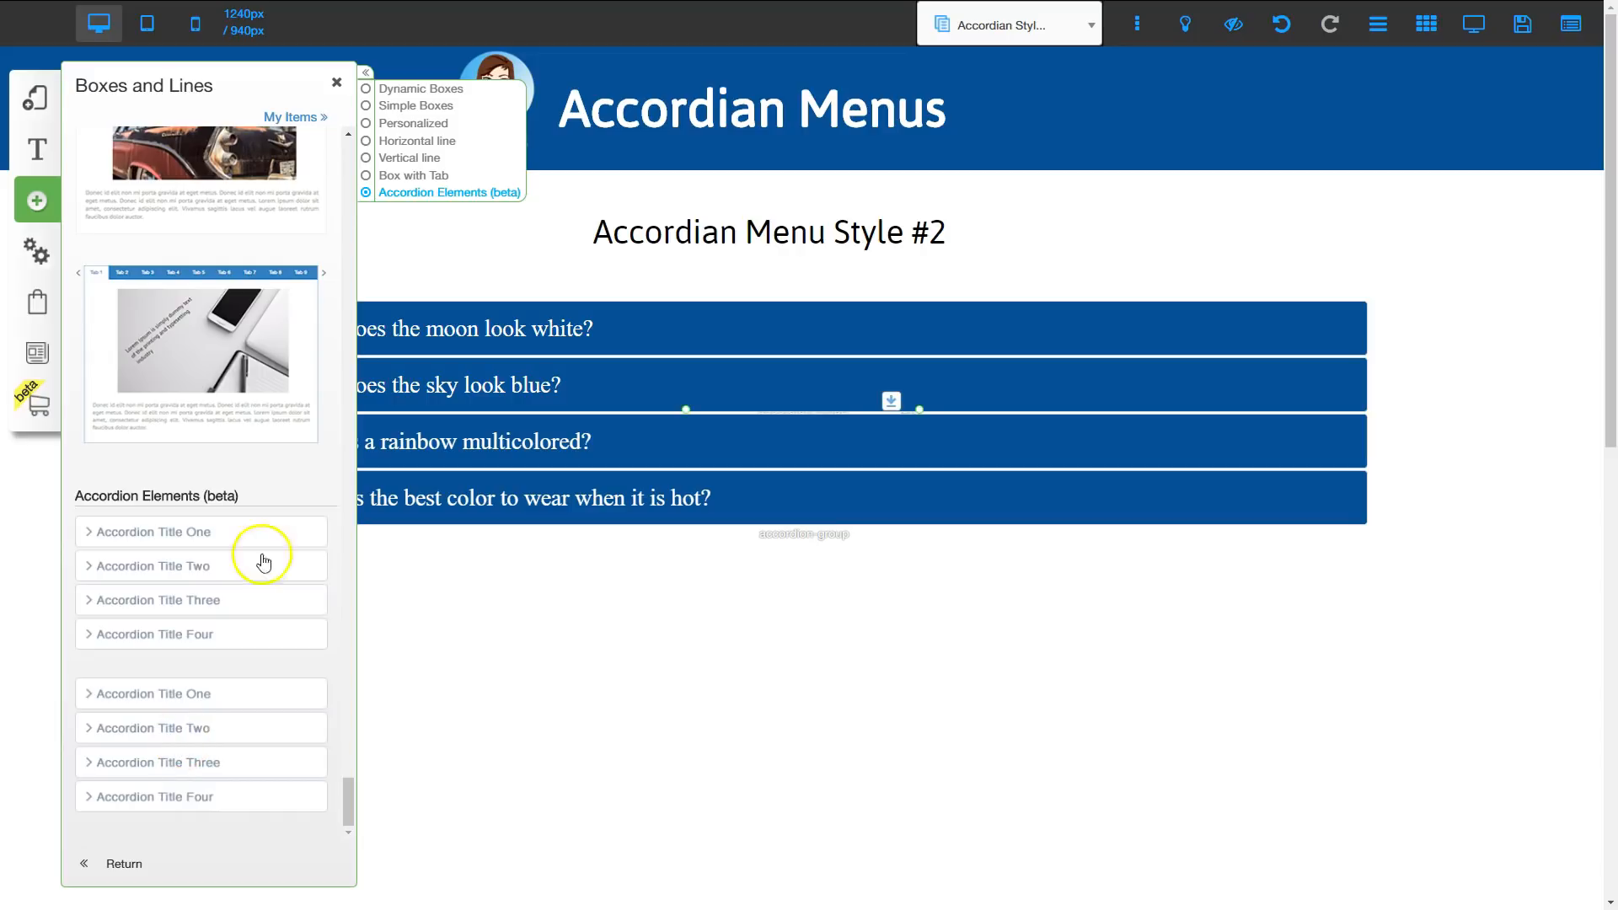
{"action": "left_click", "coordinate": [336, 82]}
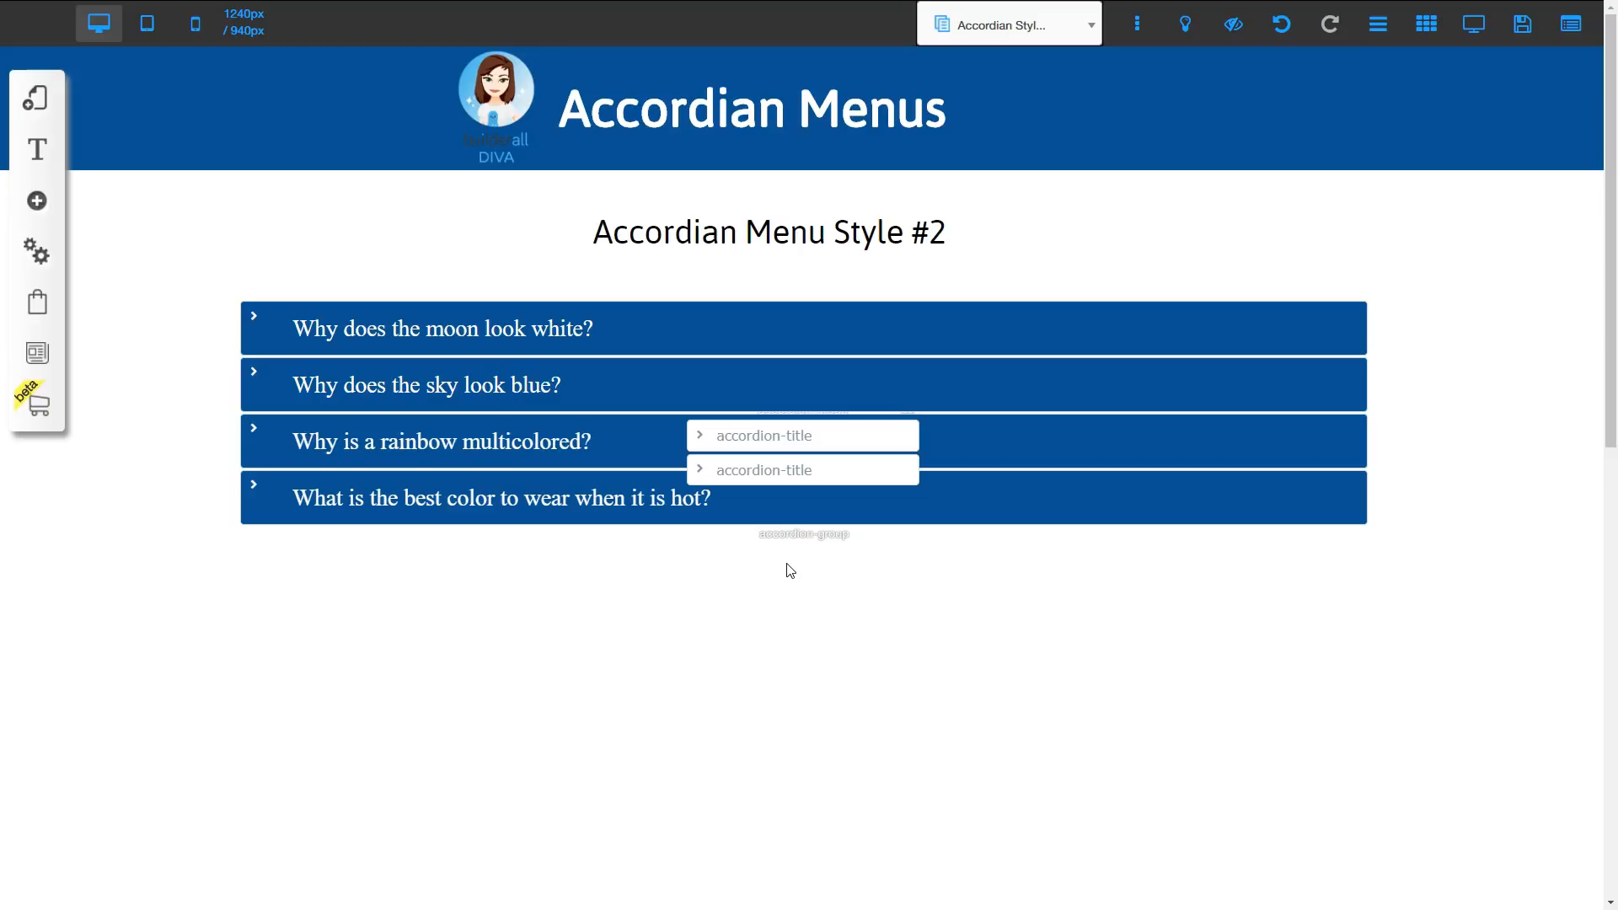
Place the new accordion group beneath the blue accordion, align it with the blue one's left edge and widen it to match
{"action": "left_click", "coordinate": [781, 535]}
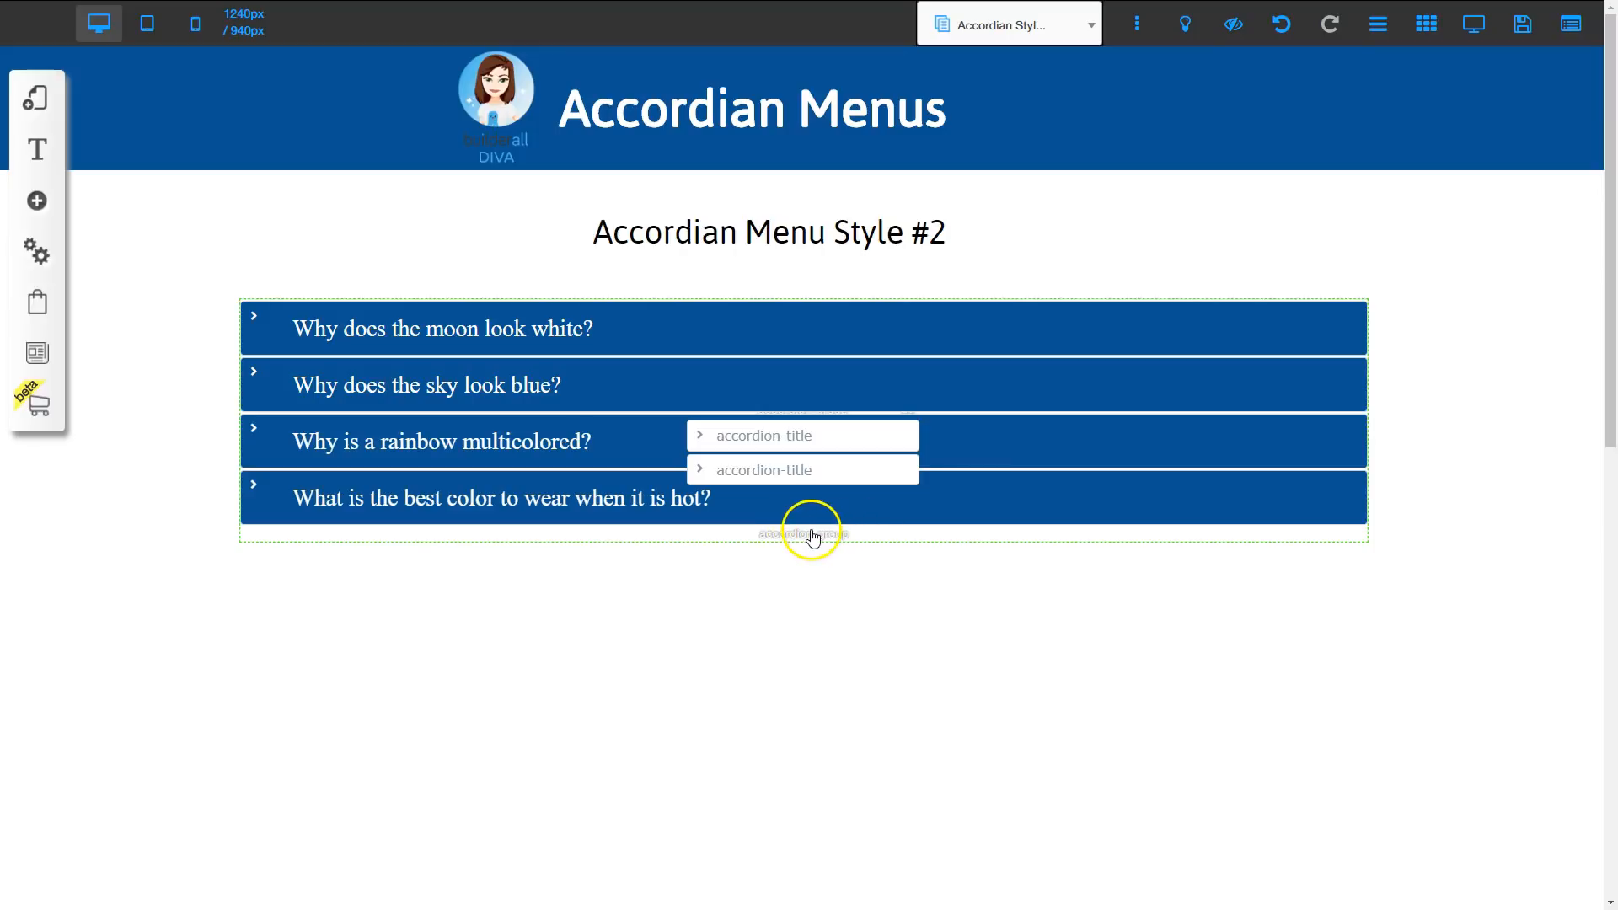
{"action": "left_click", "coordinate": [810, 535]}
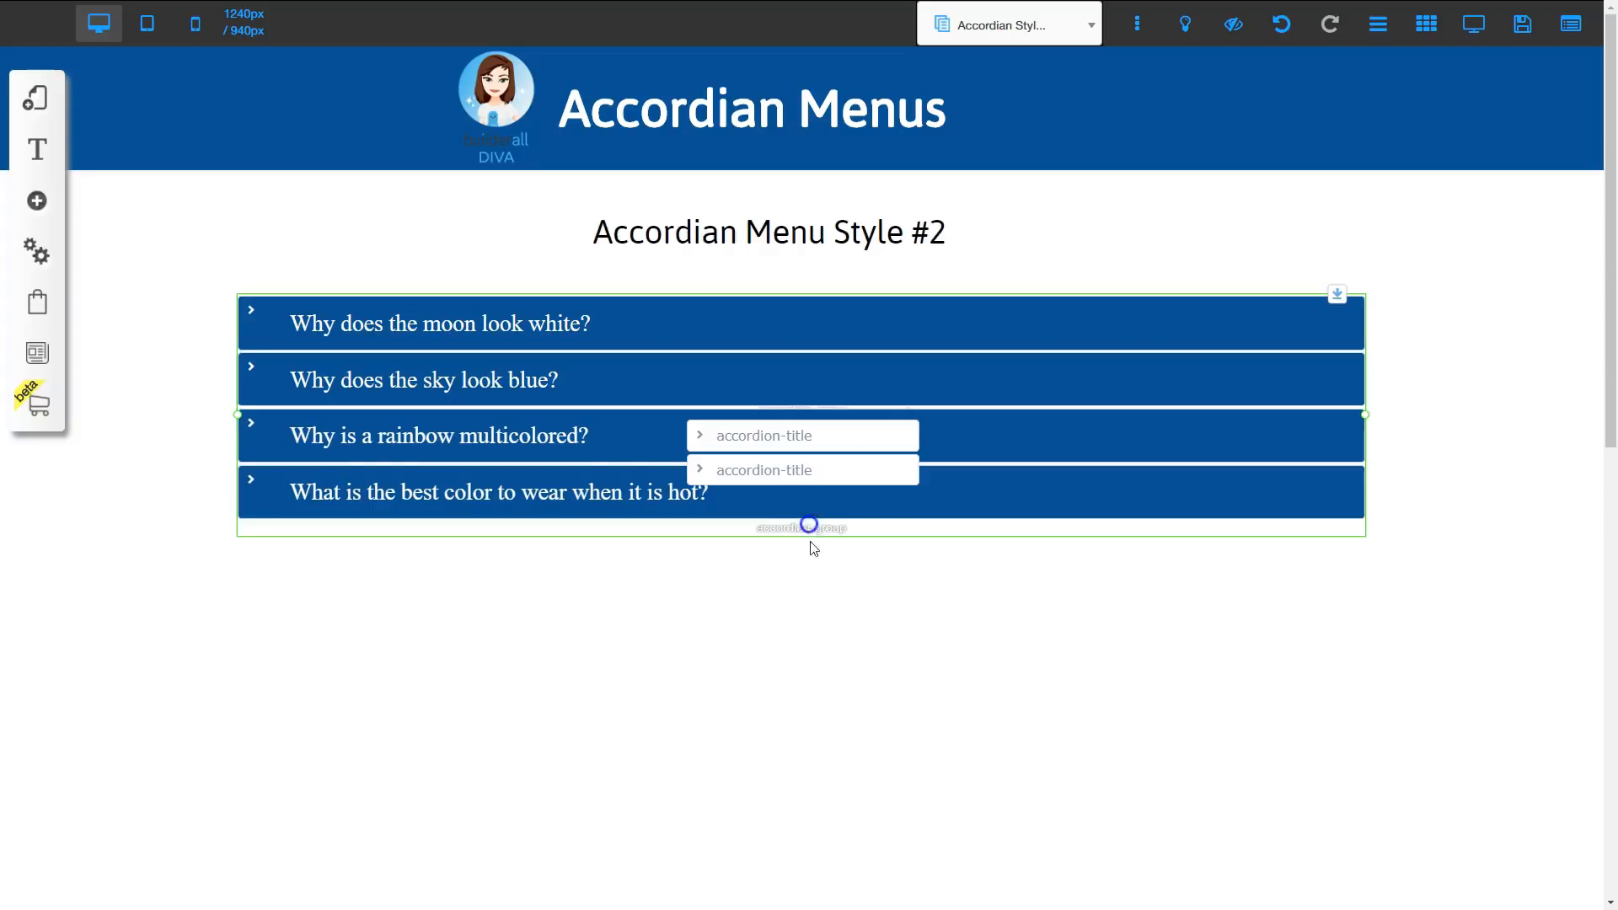
{"action": "left_click", "coordinate": [809, 482]}
{"action": "left_click_drag", "start_coordinate": [802, 438], "coordinate": [745, 603]}
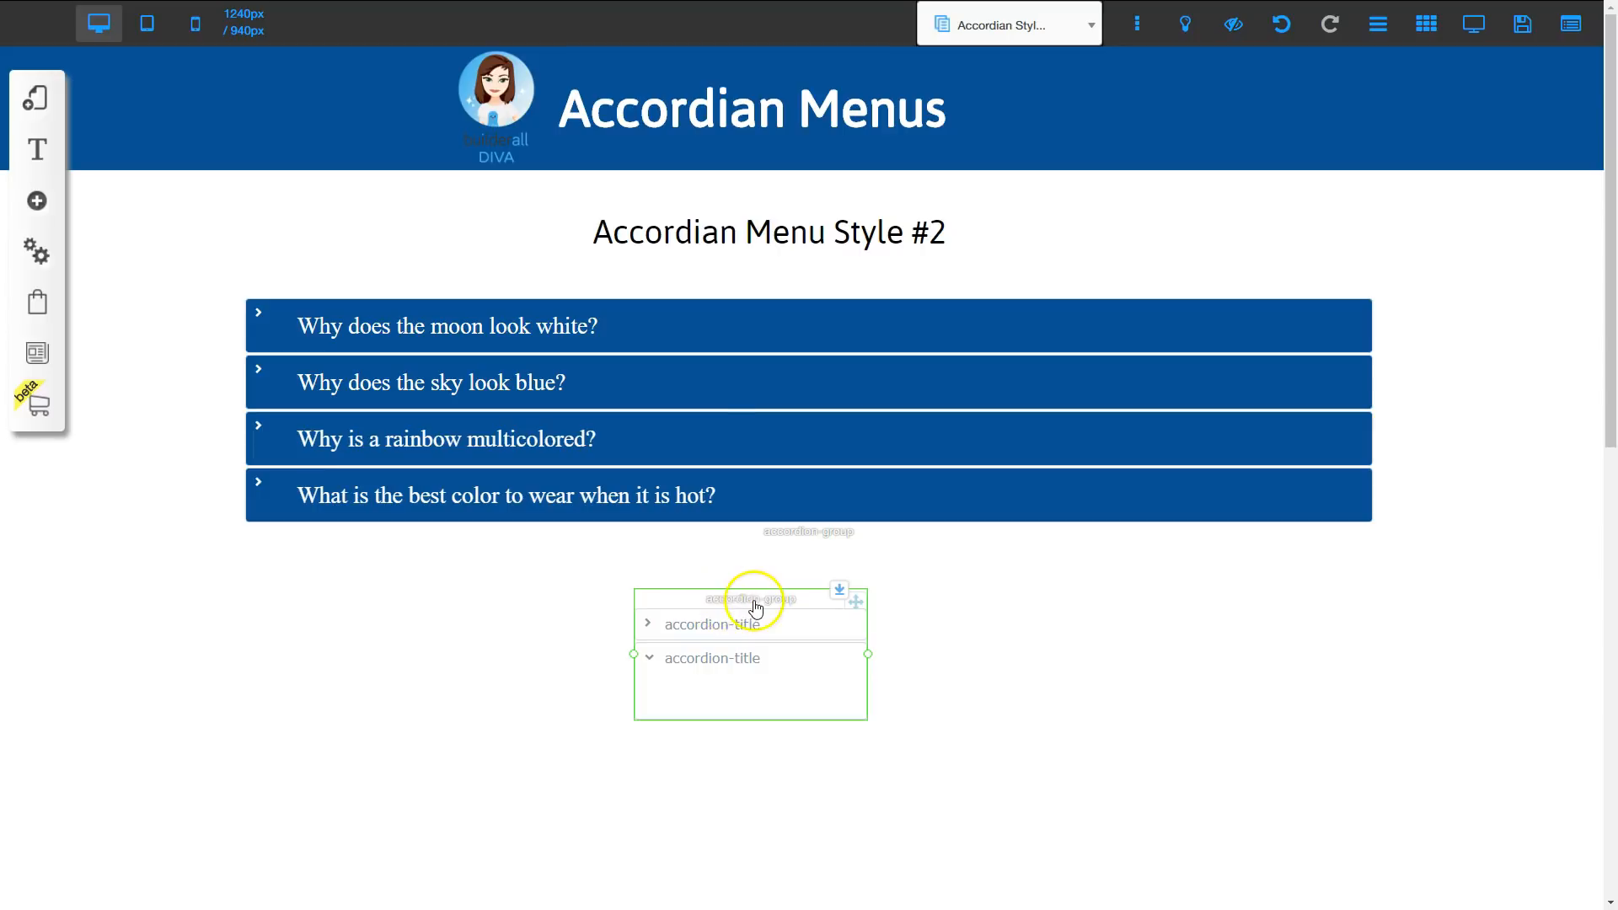
{"action": "left_click_drag", "start_coordinate": [758, 603], "coordinate": [355, 591]}
{"action": "left_click_drag", "start_coordinate": [479, 658], "coordinate": [1379, 654]}
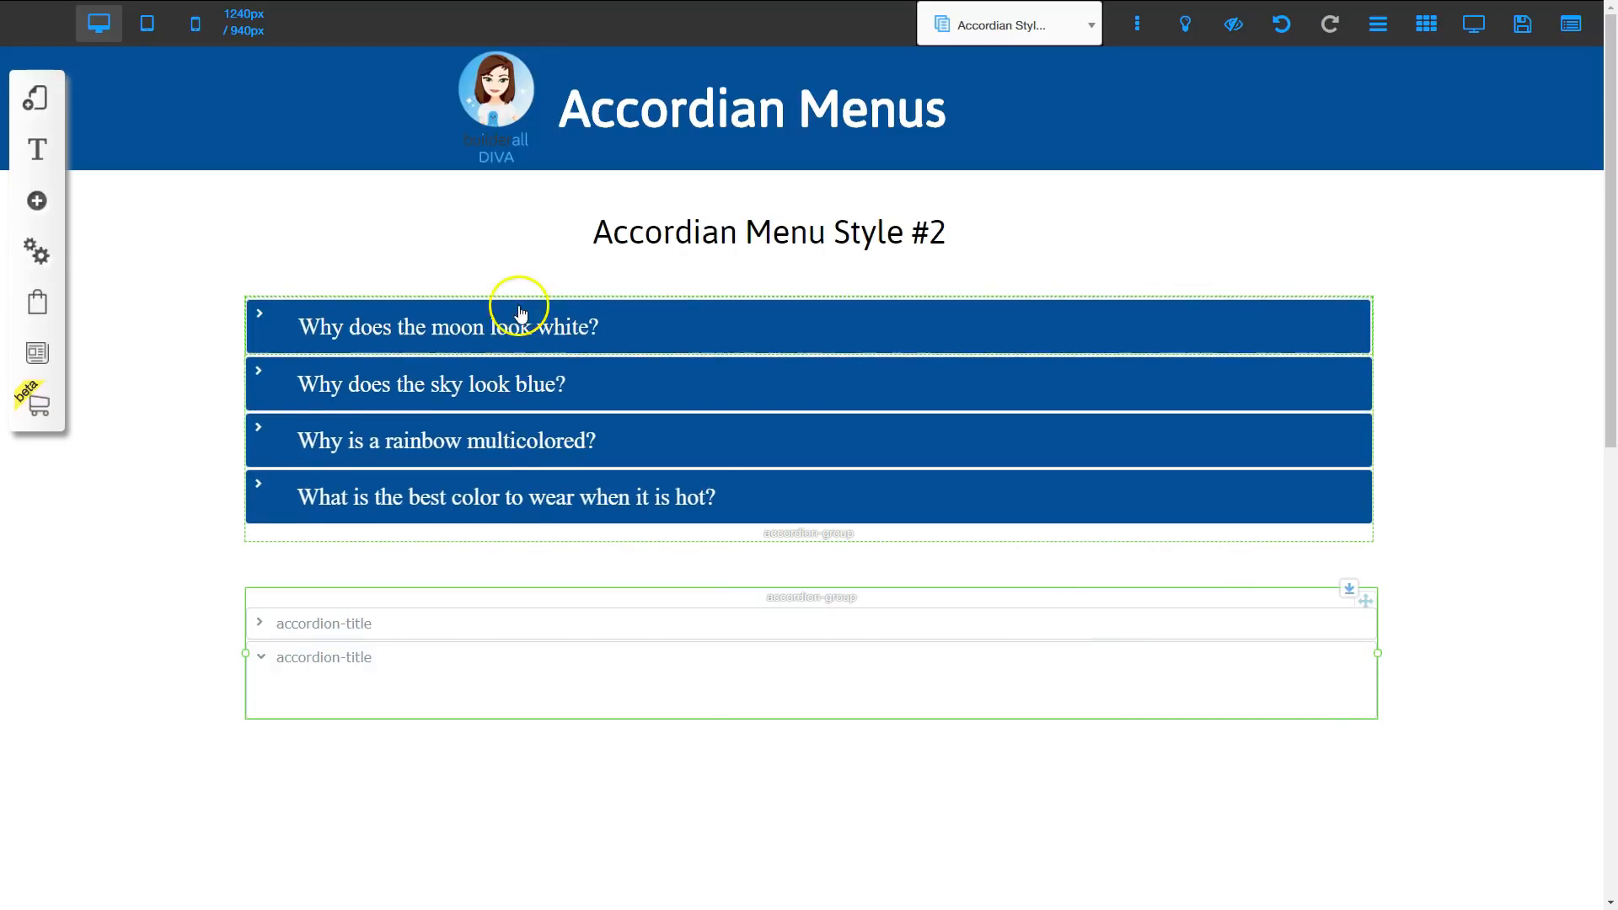
Collapse the new group's open panel, add two more accordion elements to the group, and preview the page before returning to editing
{"action": "left_click", "coordinate": [354, 661]}
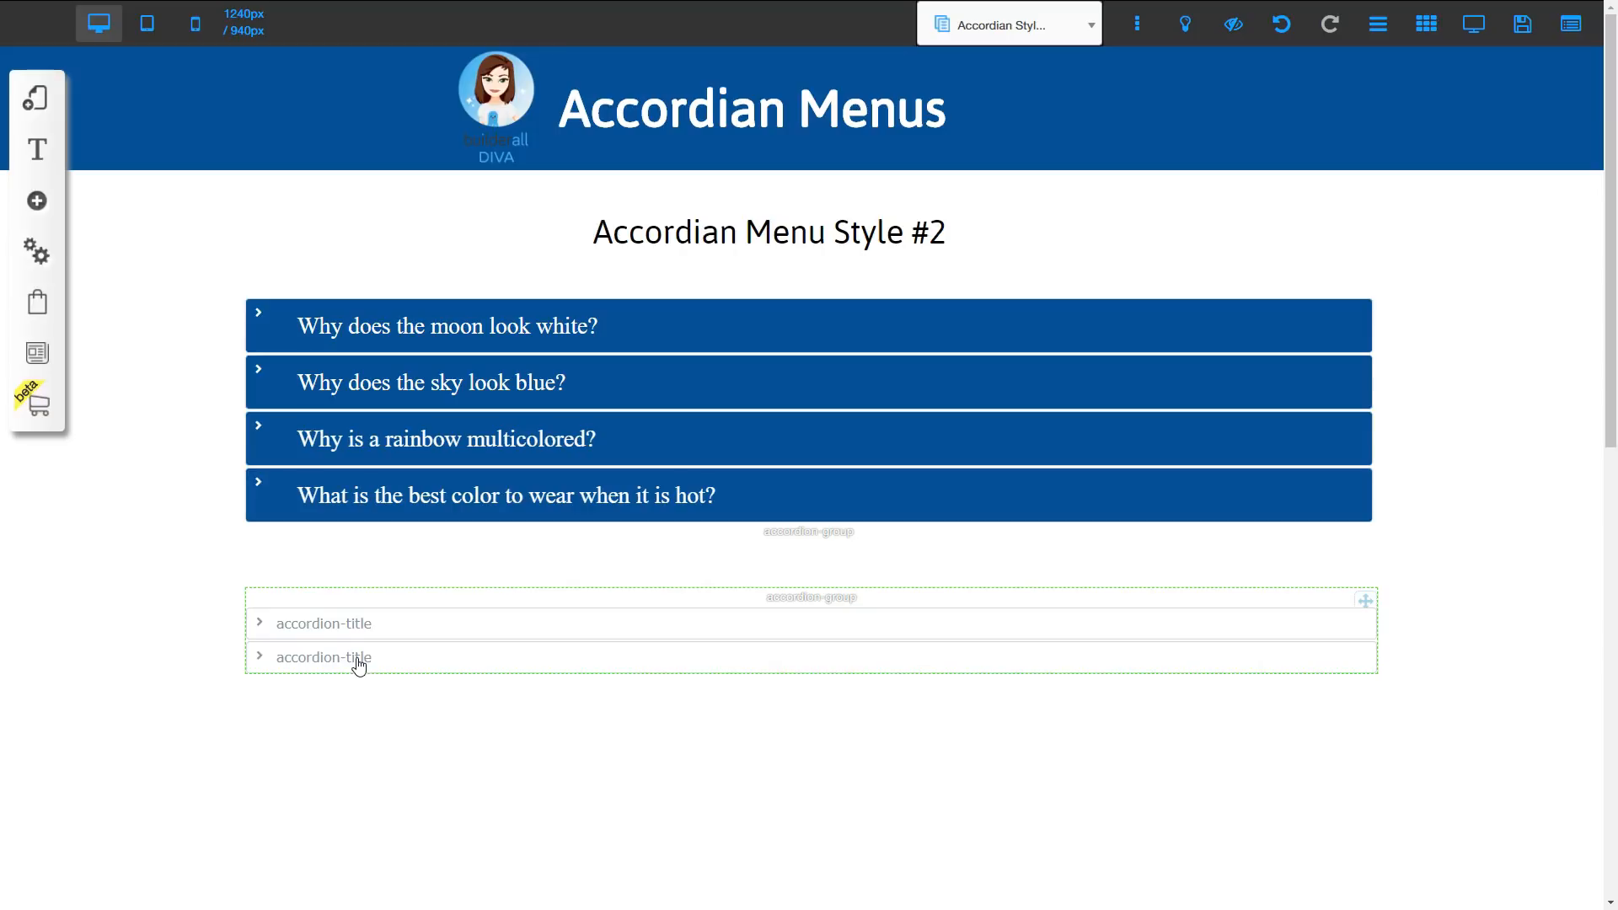
{"action": "left_click", "coordinate": [844, 621]}
{"action": "right_click", "coordinate": [812, 601]}
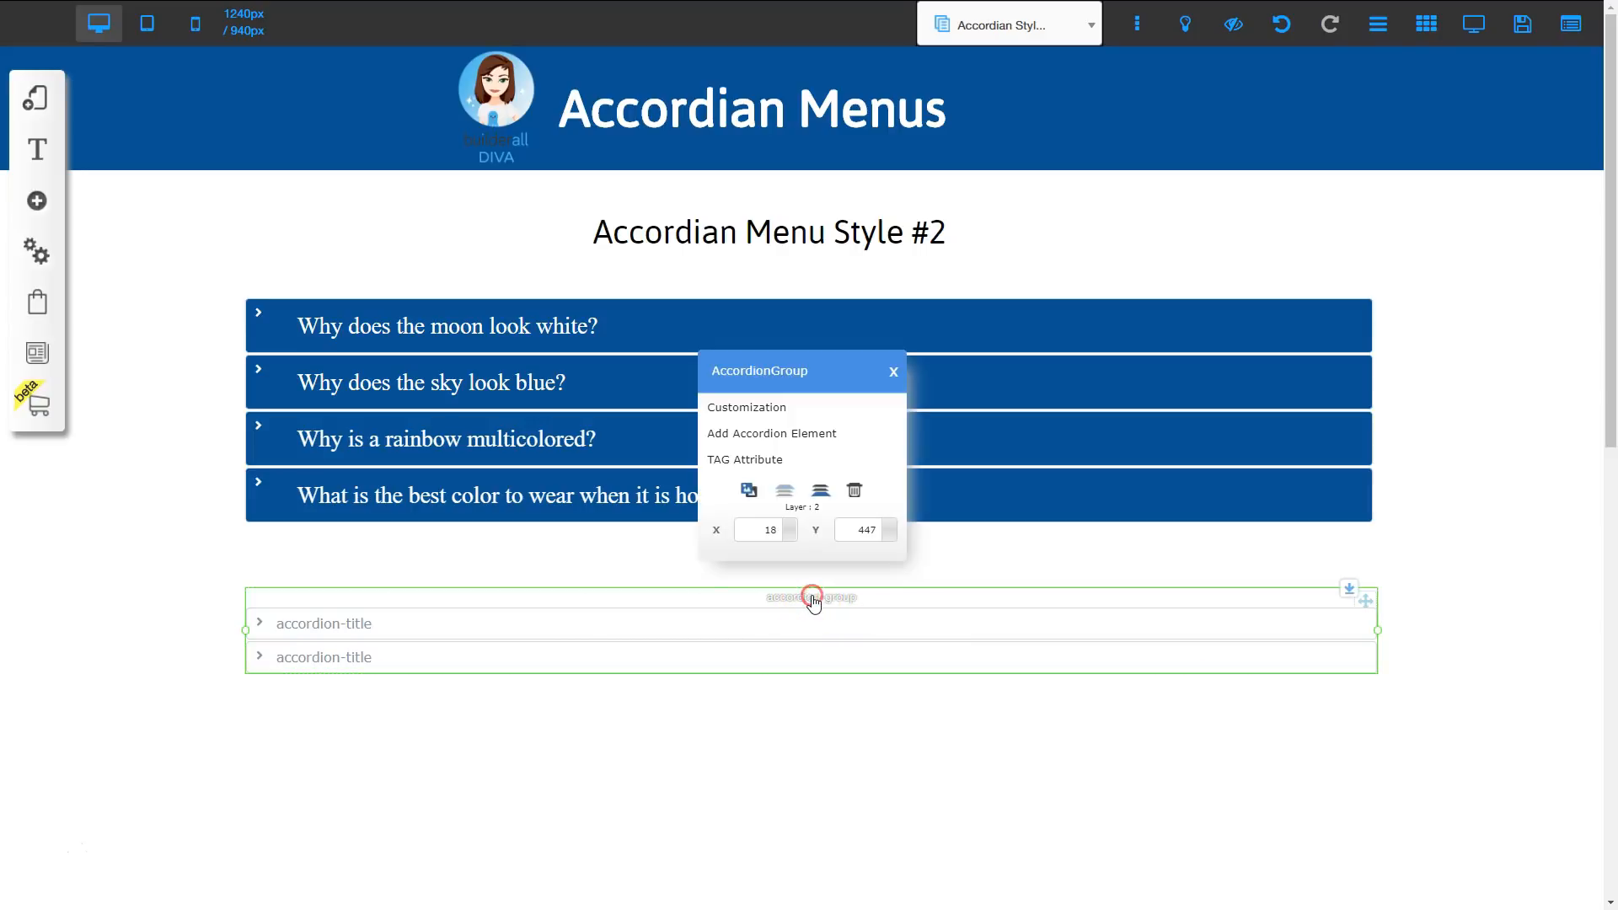
{"action": "left_click", "coordinate": [766, 435]}
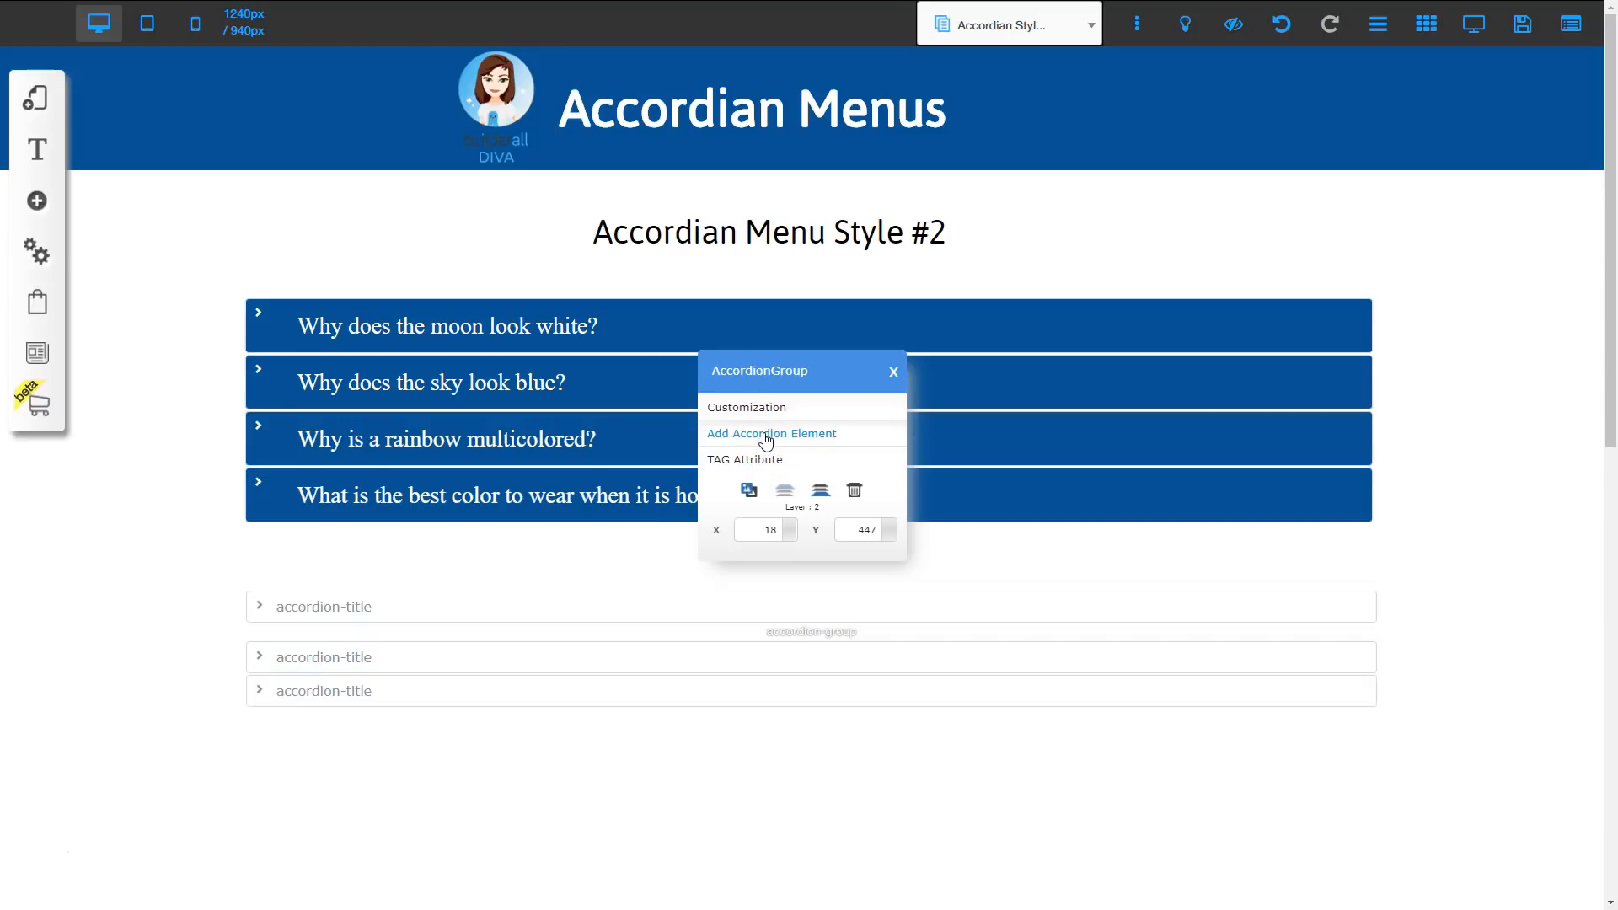
{"action": "left_click", "coordinate": [766, 437]}
{"action": "left_click", "coordinate": [1421, 568]}
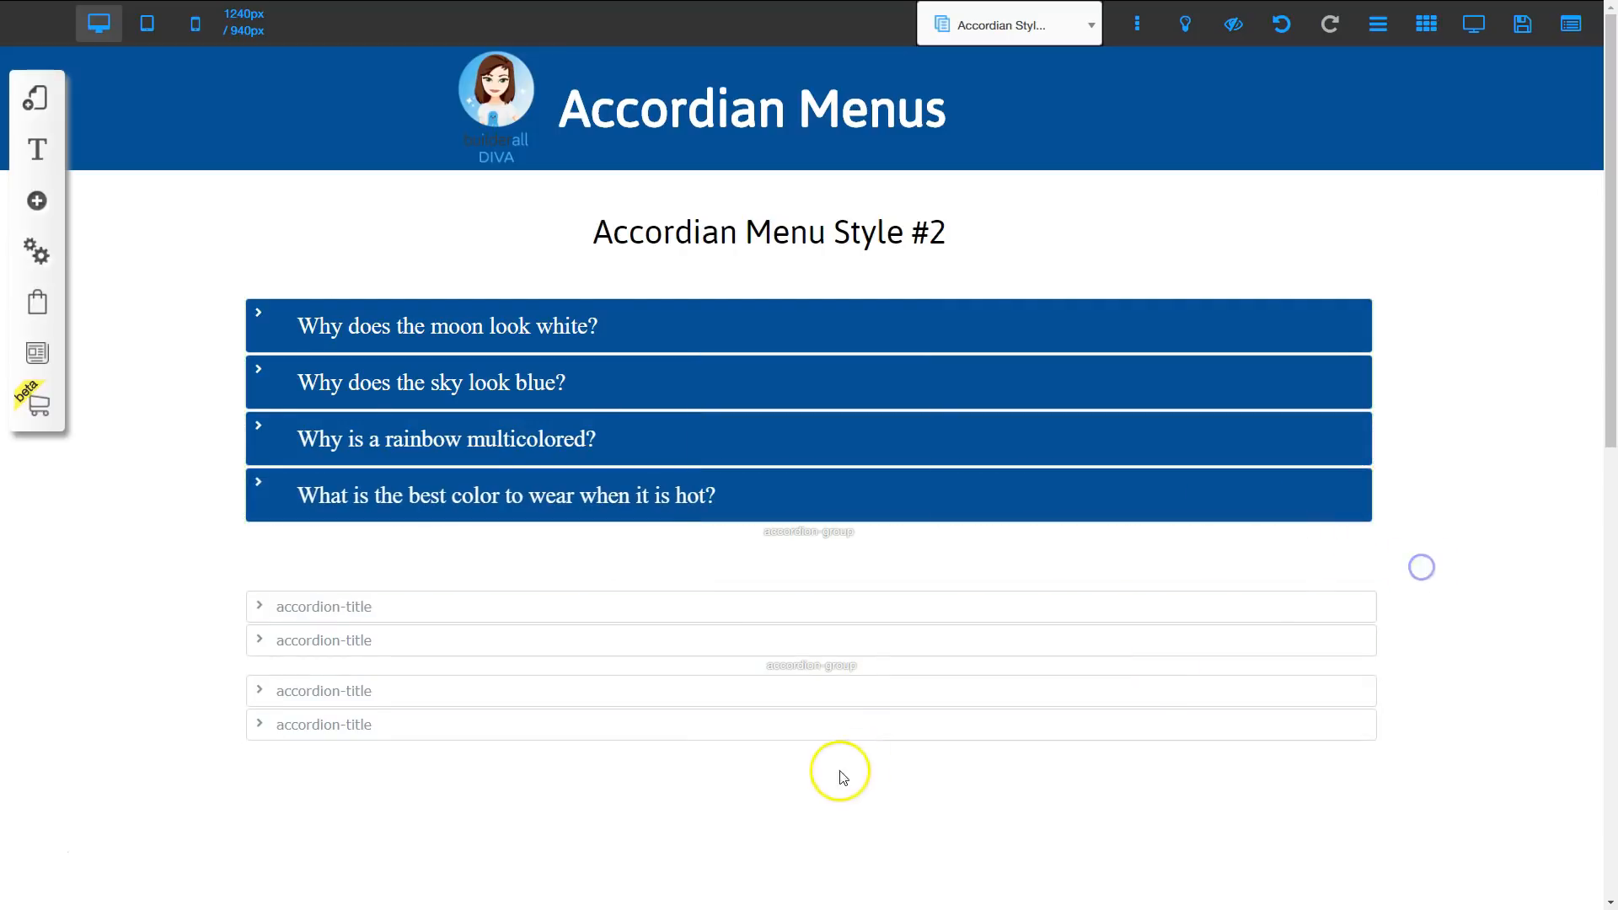
{"action": "left_click", "coordinate": [1468, 25]}
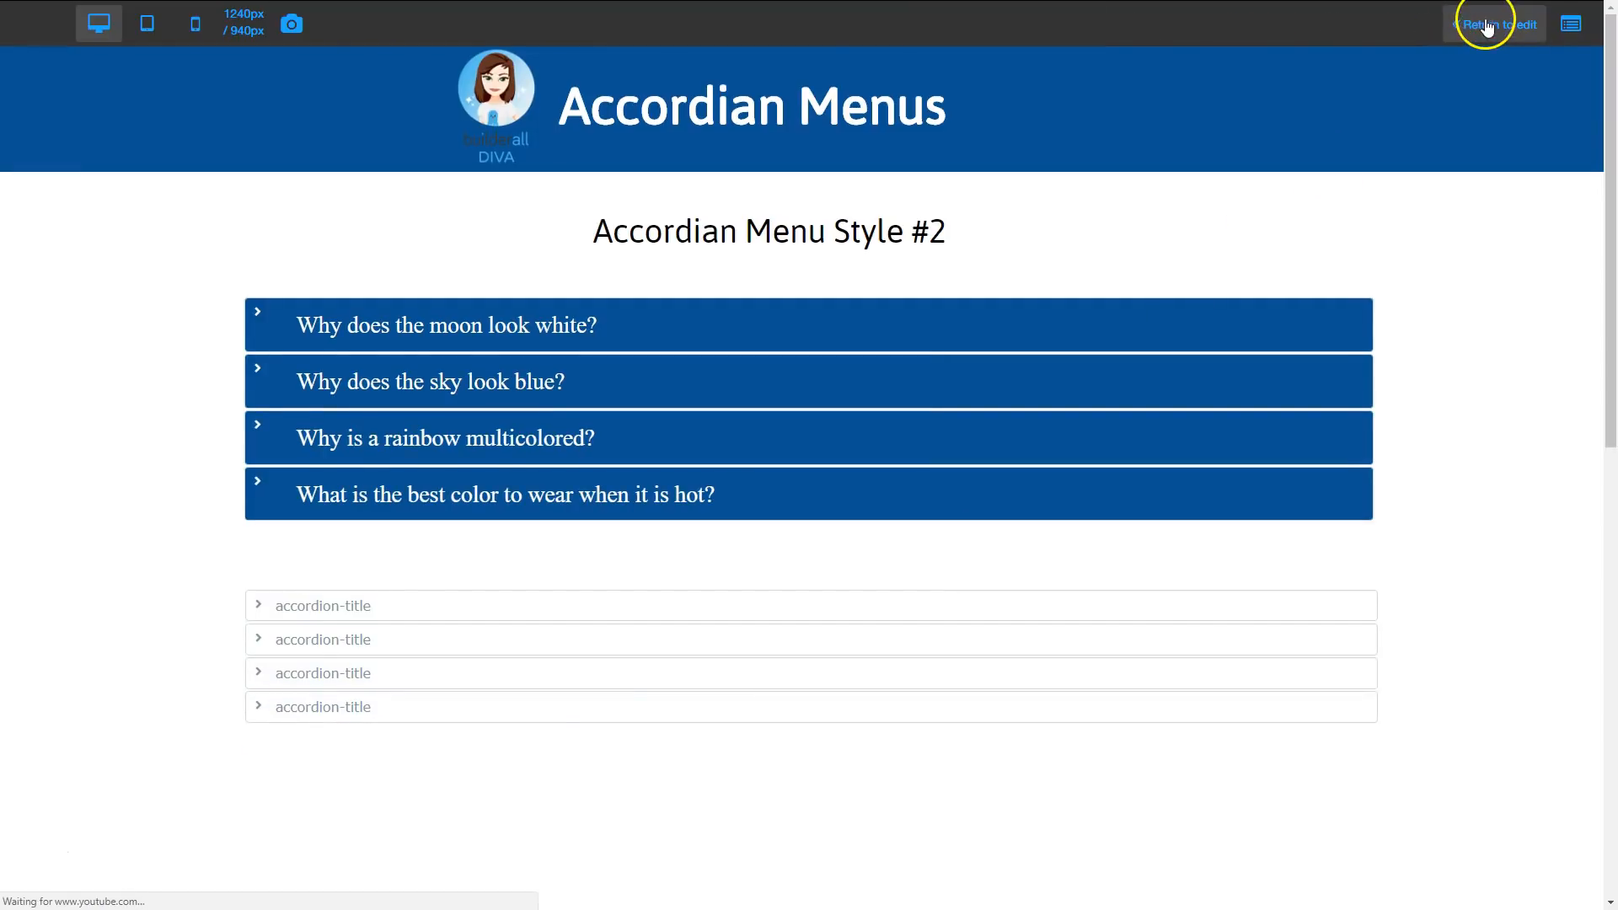
{"action": "left_click", "coordinate": [1488, 26]}
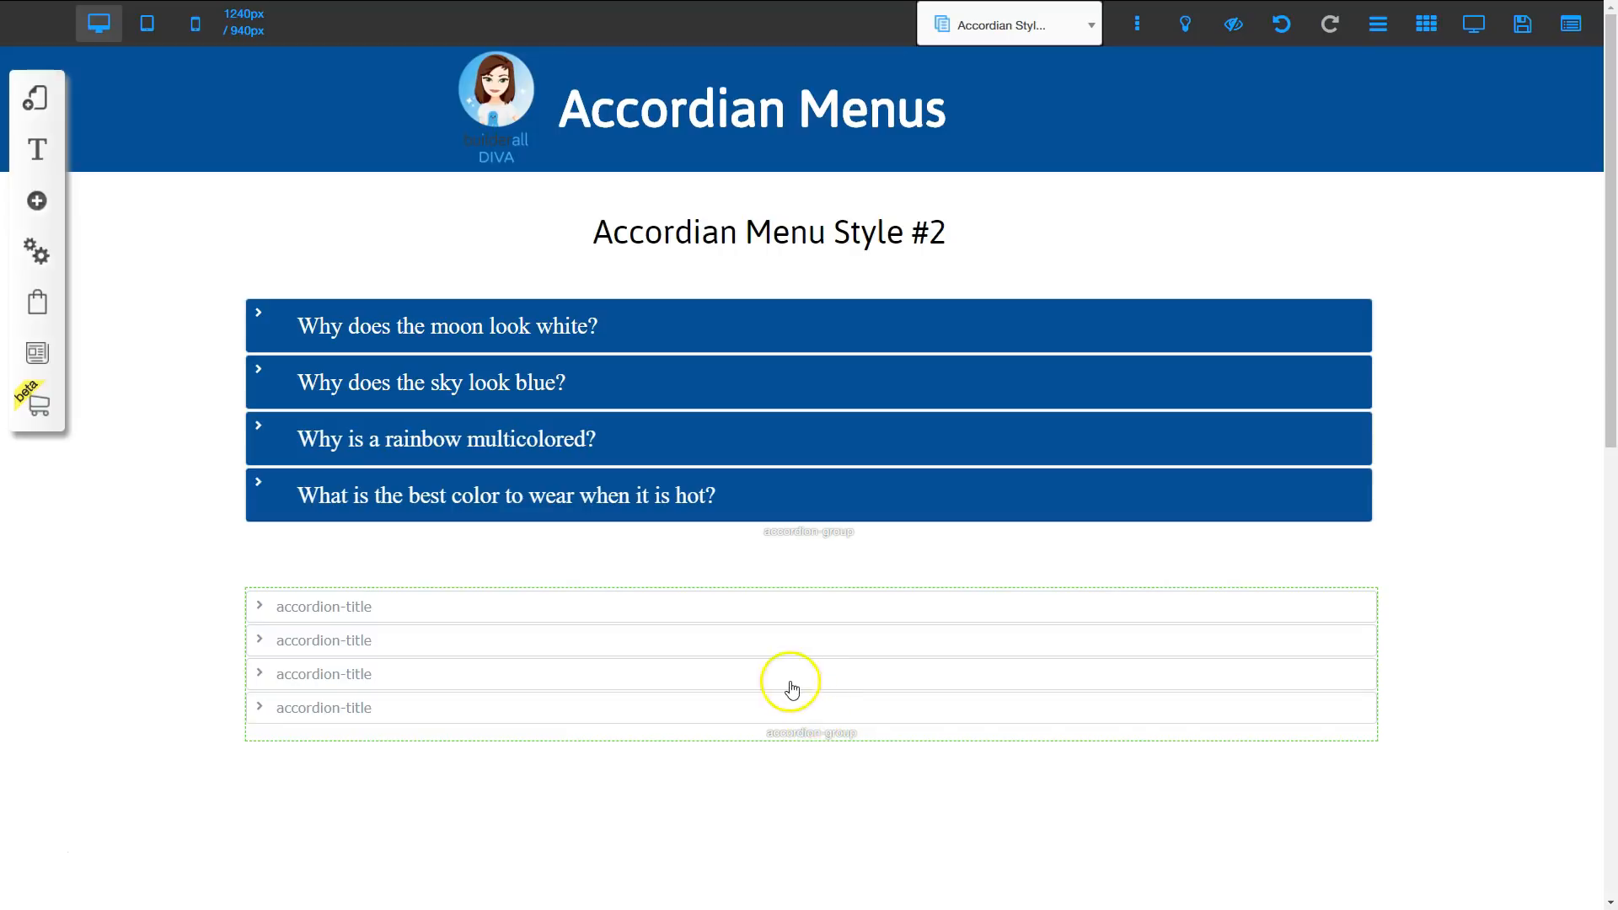
Title the new accordion's first panel "Why does the moon look white?" and check it in the page preview
{"action": "left_click", "coordinate": [353, 609]}
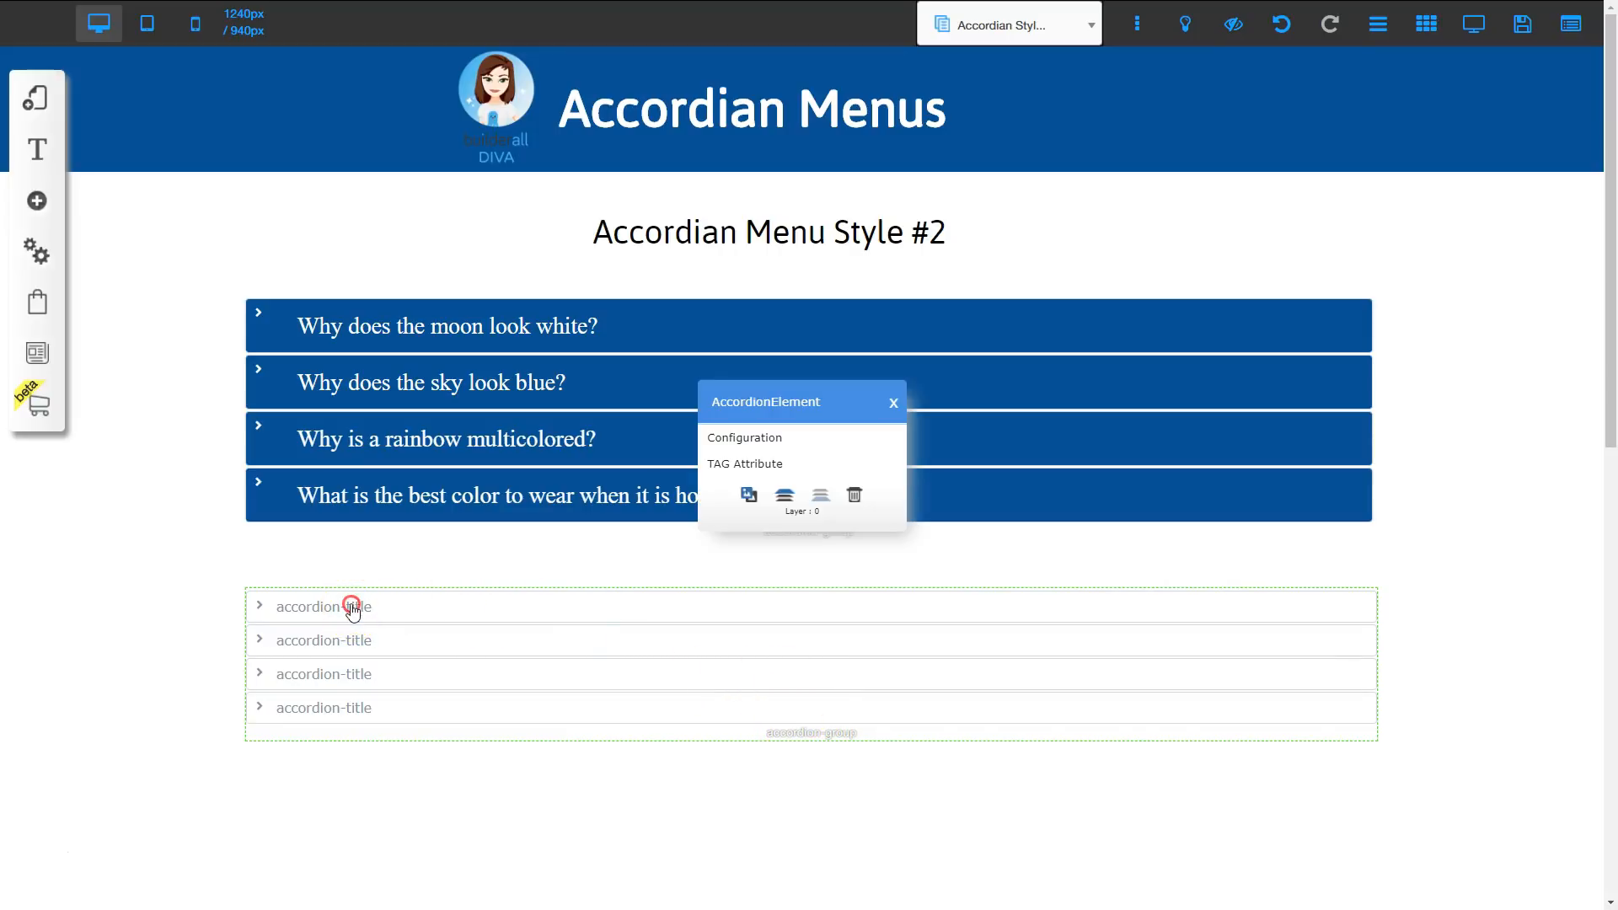
{"action": "left_click", "coordinate": [758, 439]}
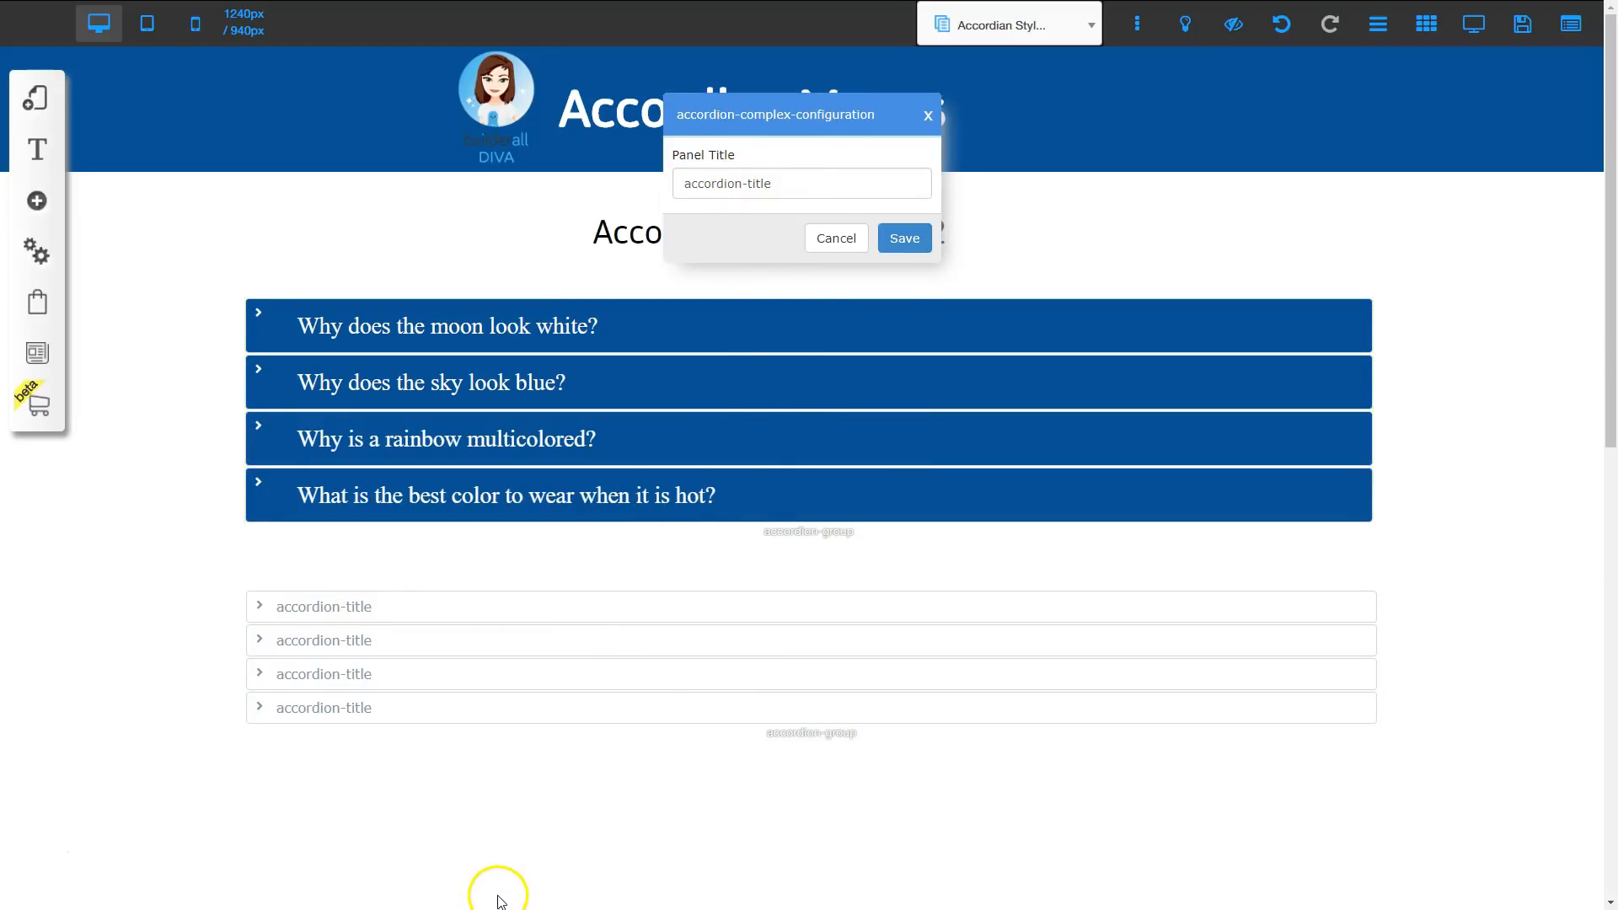
{"action": "key", "text": "ctrl+a"}
{"action": "type", "text": "Why does the moon look white?"}
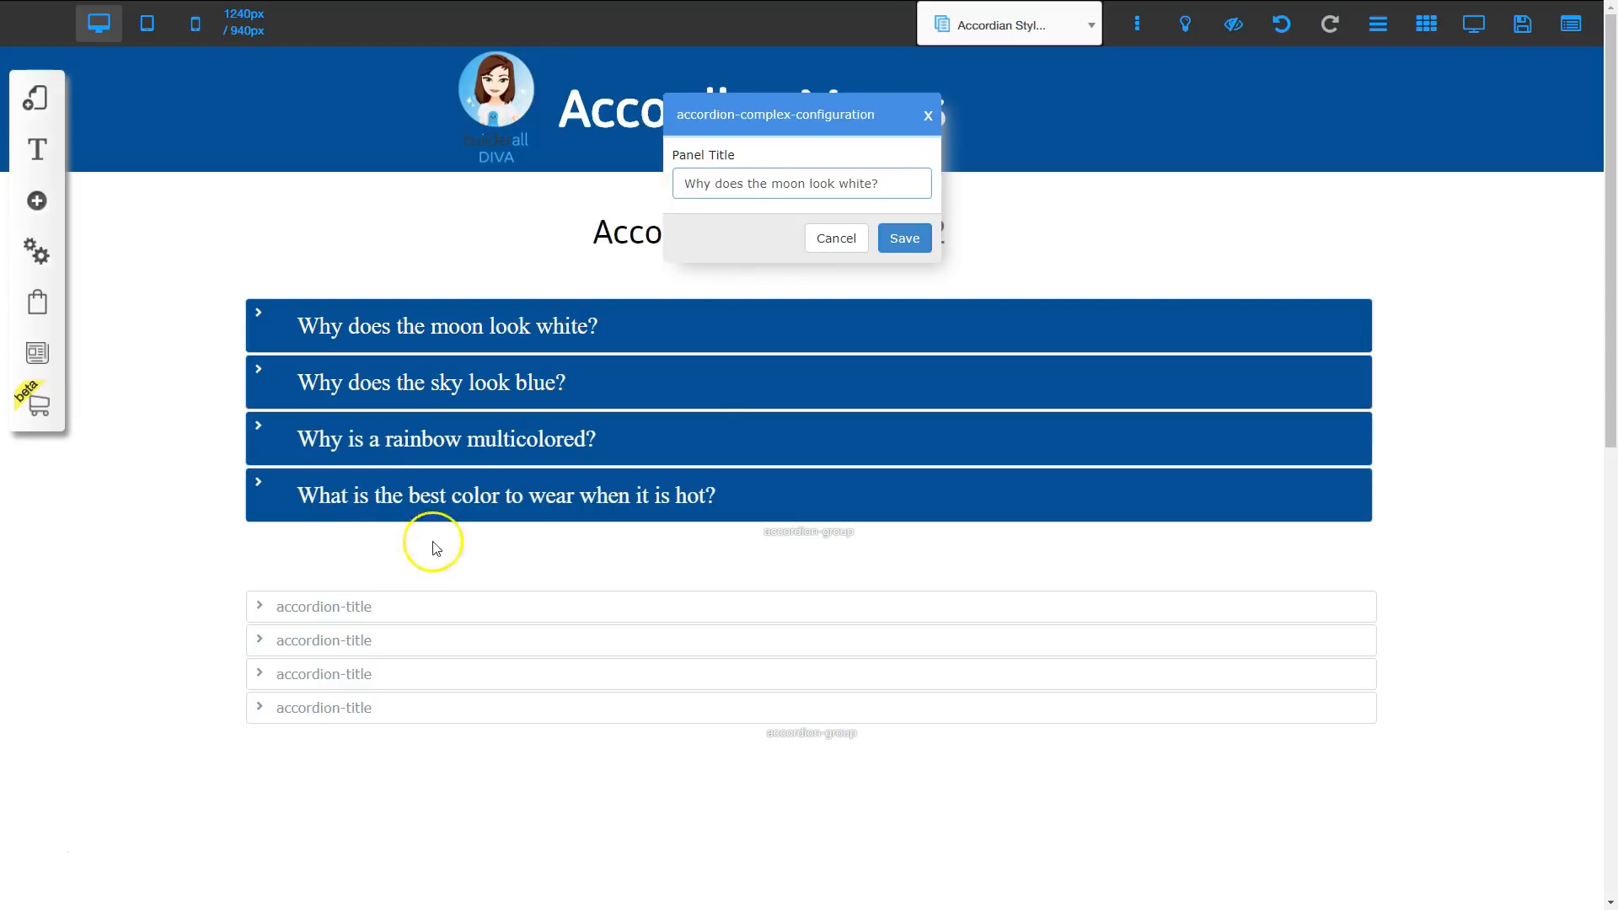
{"action": "left_click", "coordinate": [899, 240]}
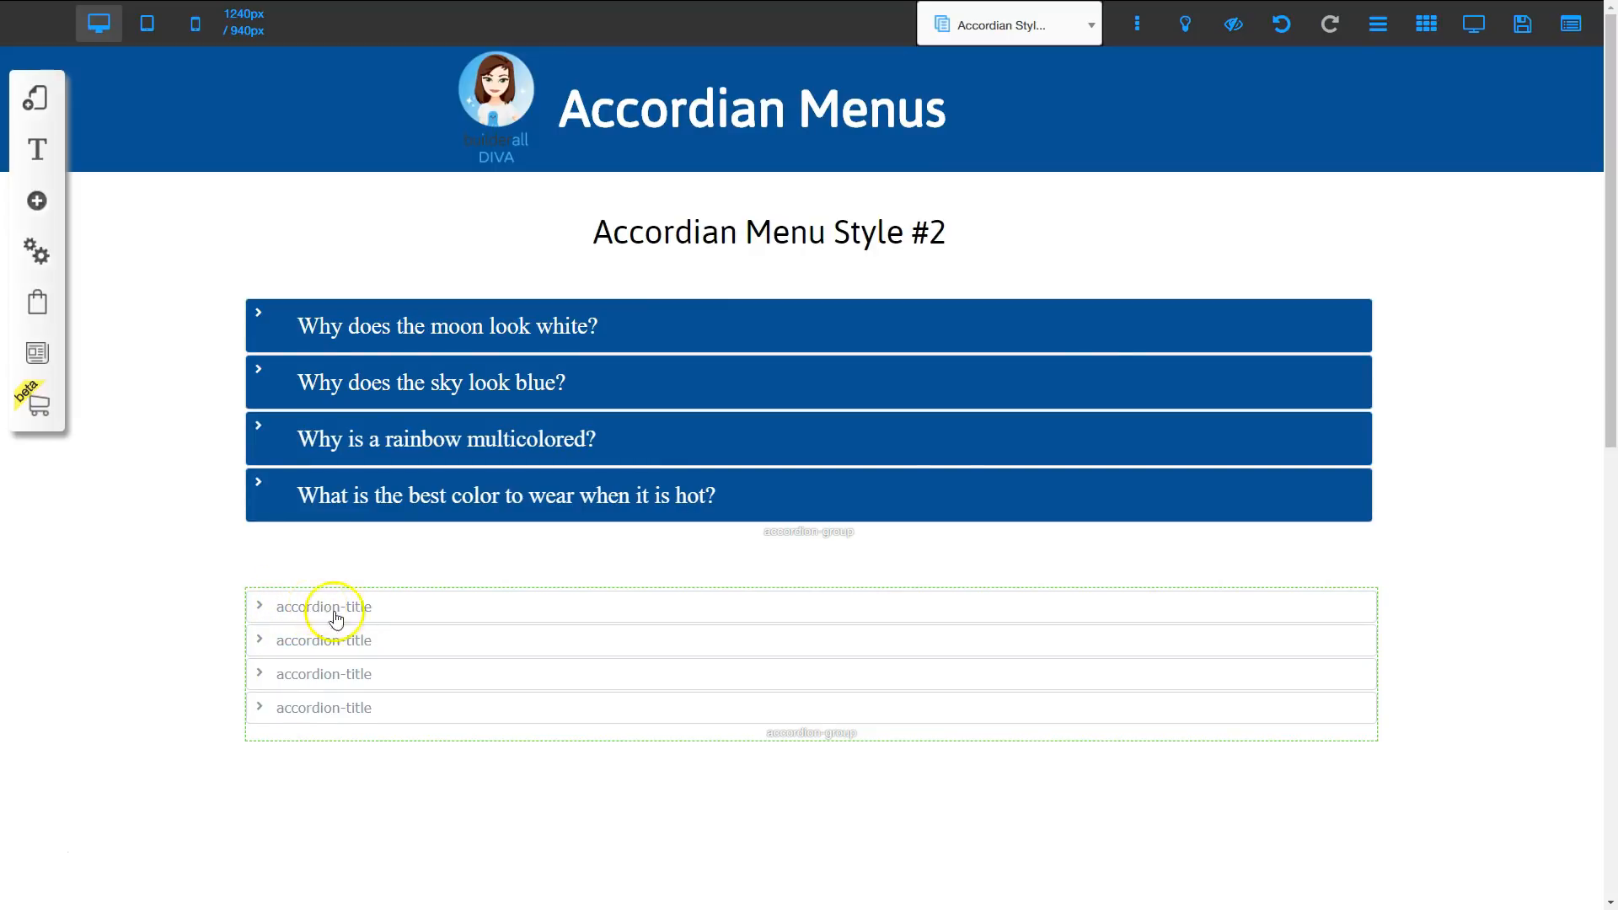
{"action": "left_click", "coordinate": [1474, 25]}
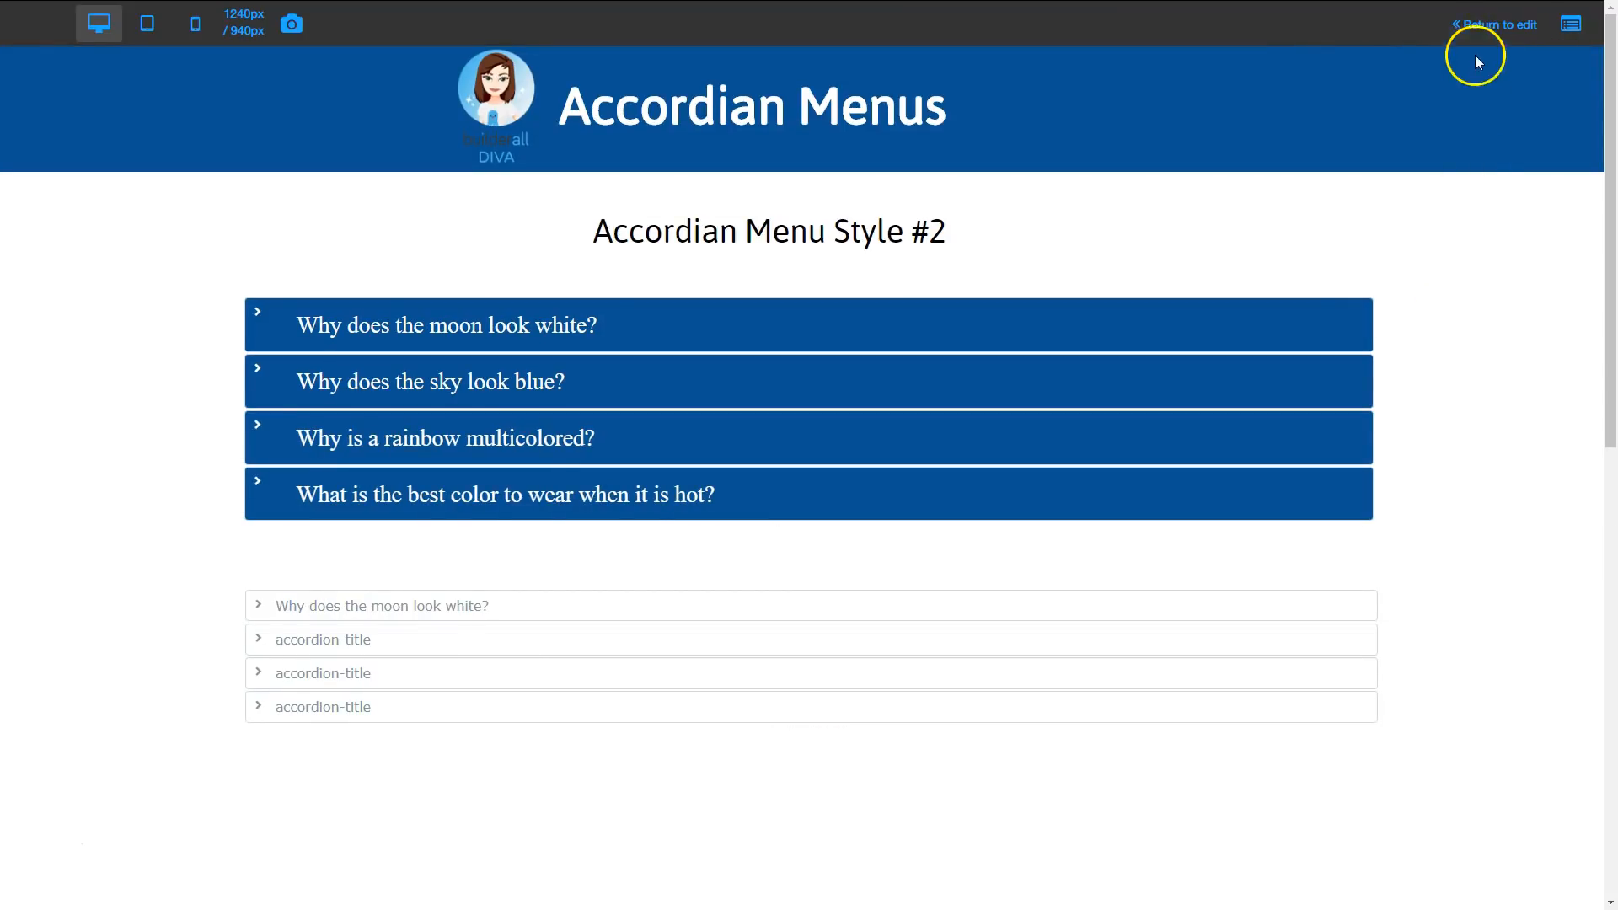
{"action": "left_click", "coordinate": [1493, 26]}
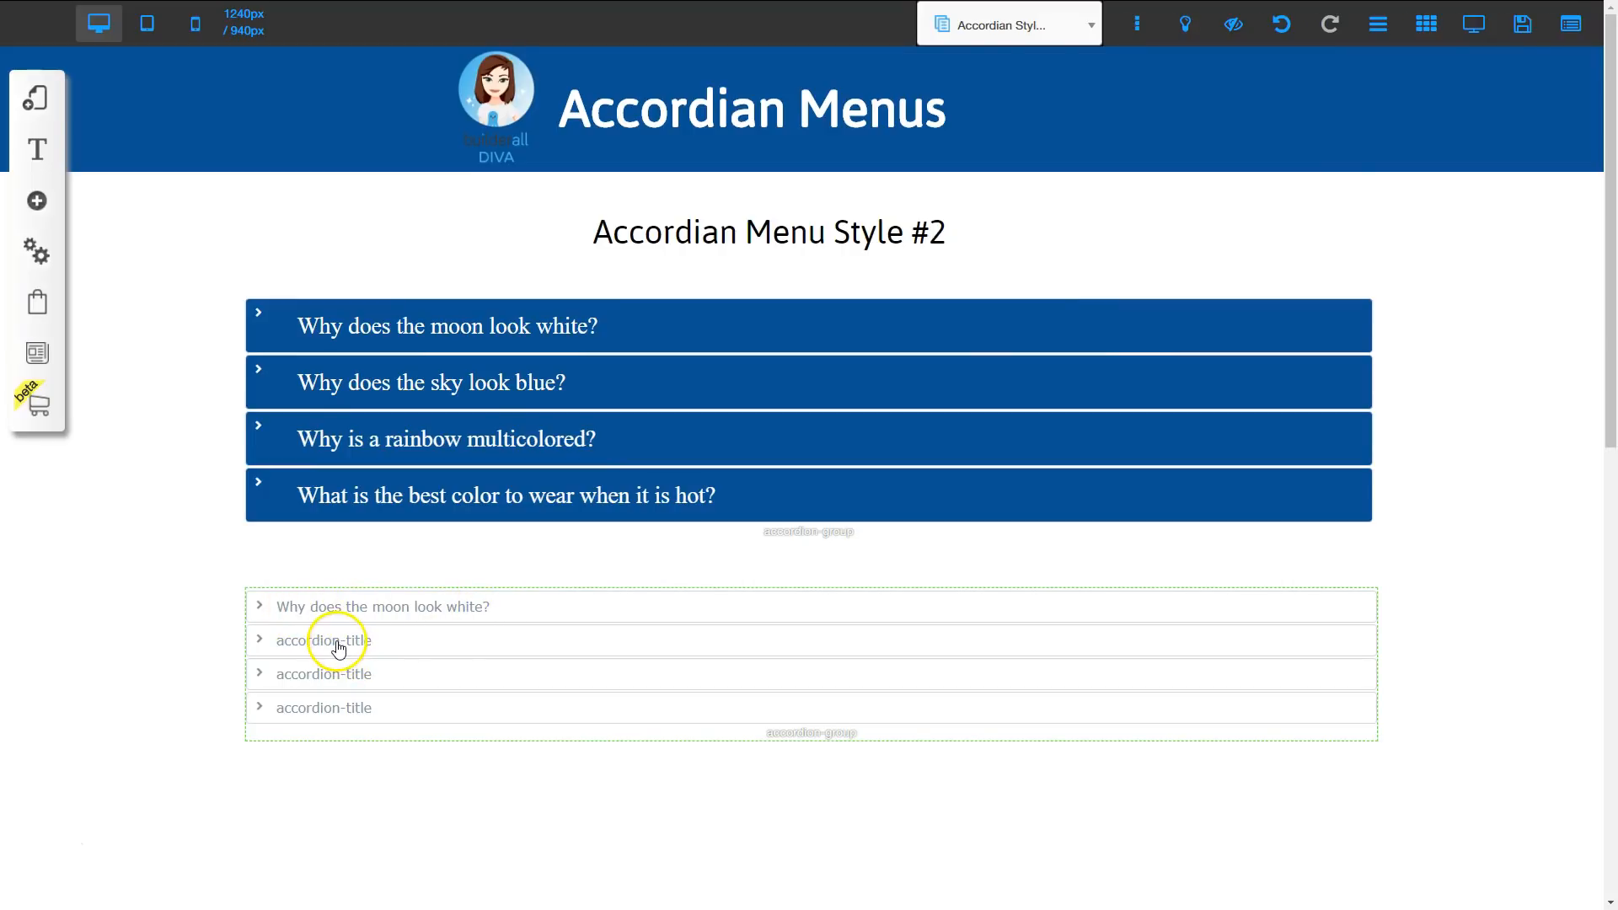
Title the new accordion's second panel "Why does the sky look blue?" and save it
{"action": "left_click", "coordinate": [338, 646]}
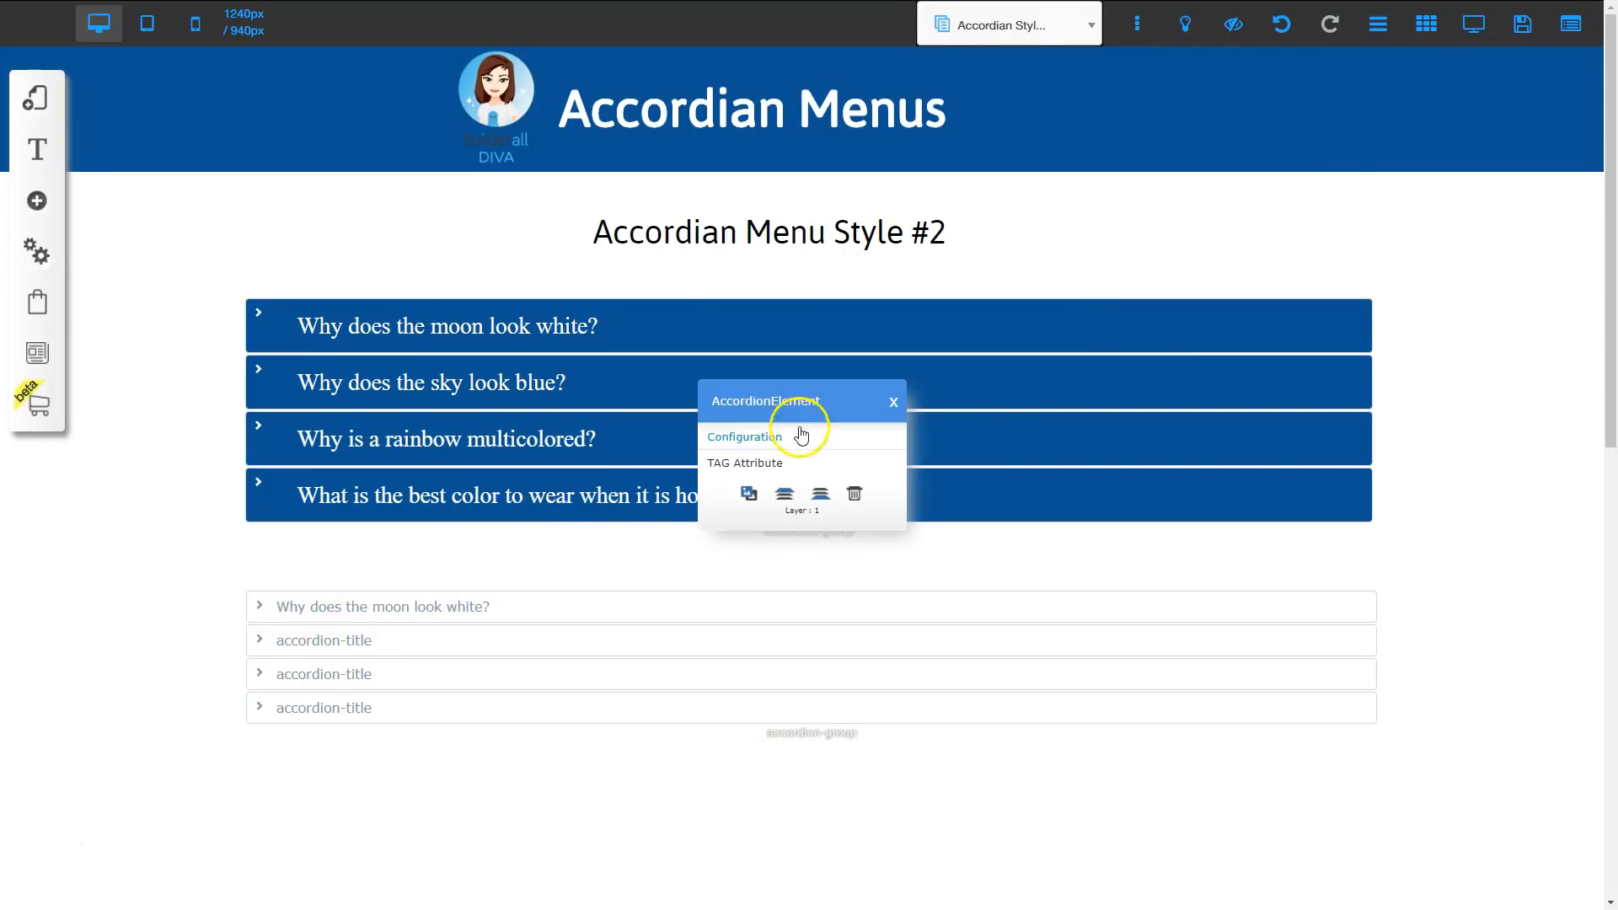
{"action": "left_click", "coordinate": [766, 437]}
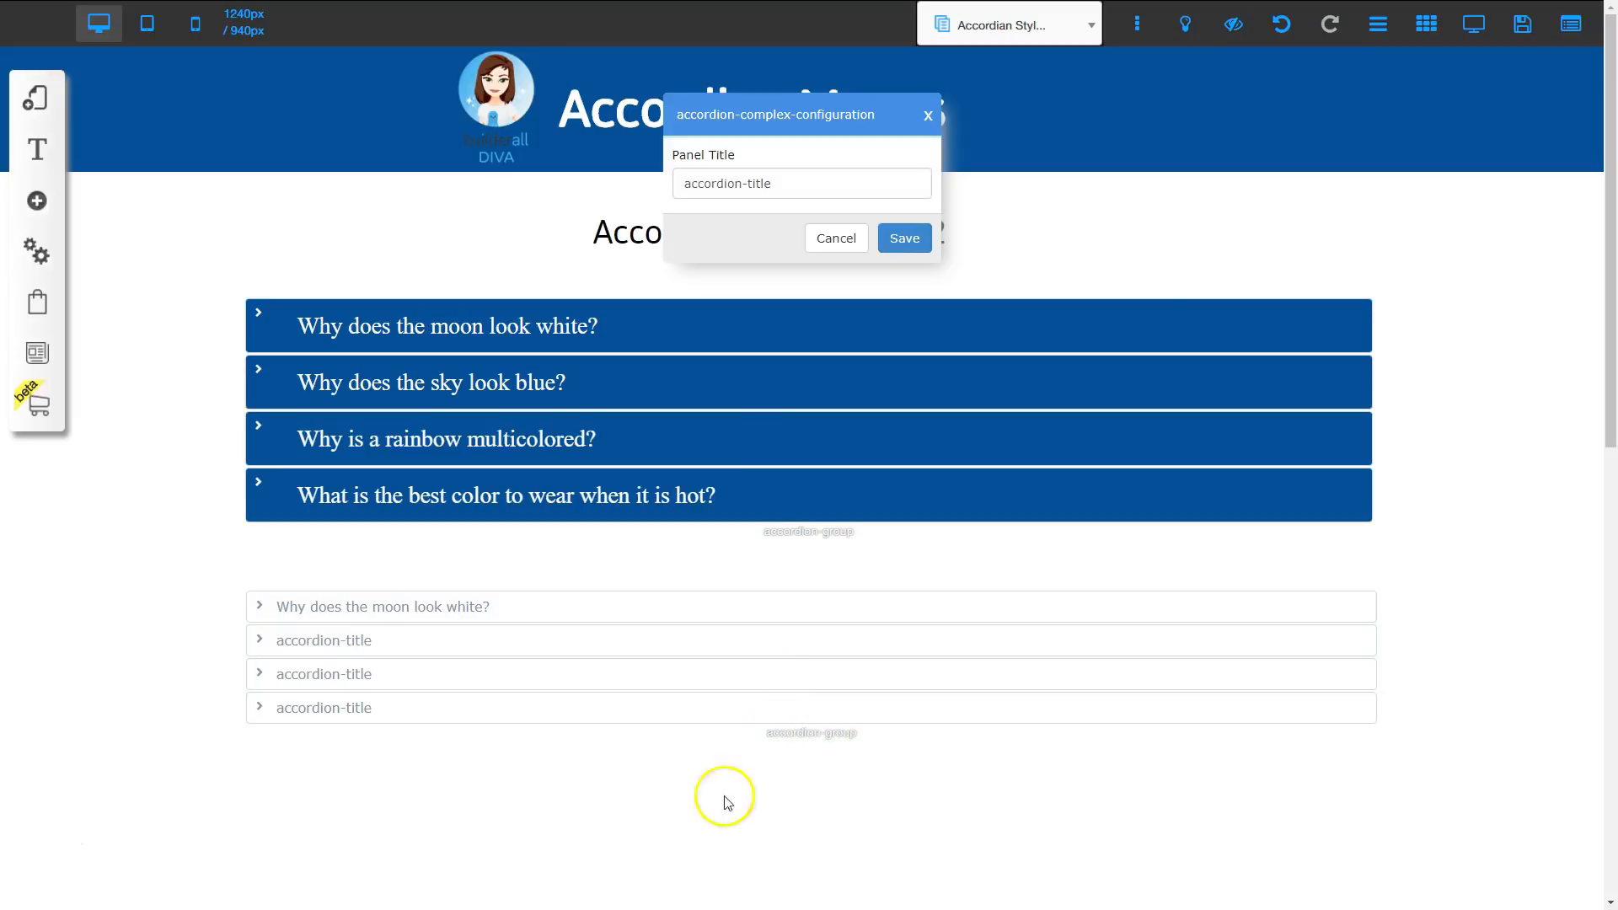
{"action": "left_click", "coordinate": [906, 238]}
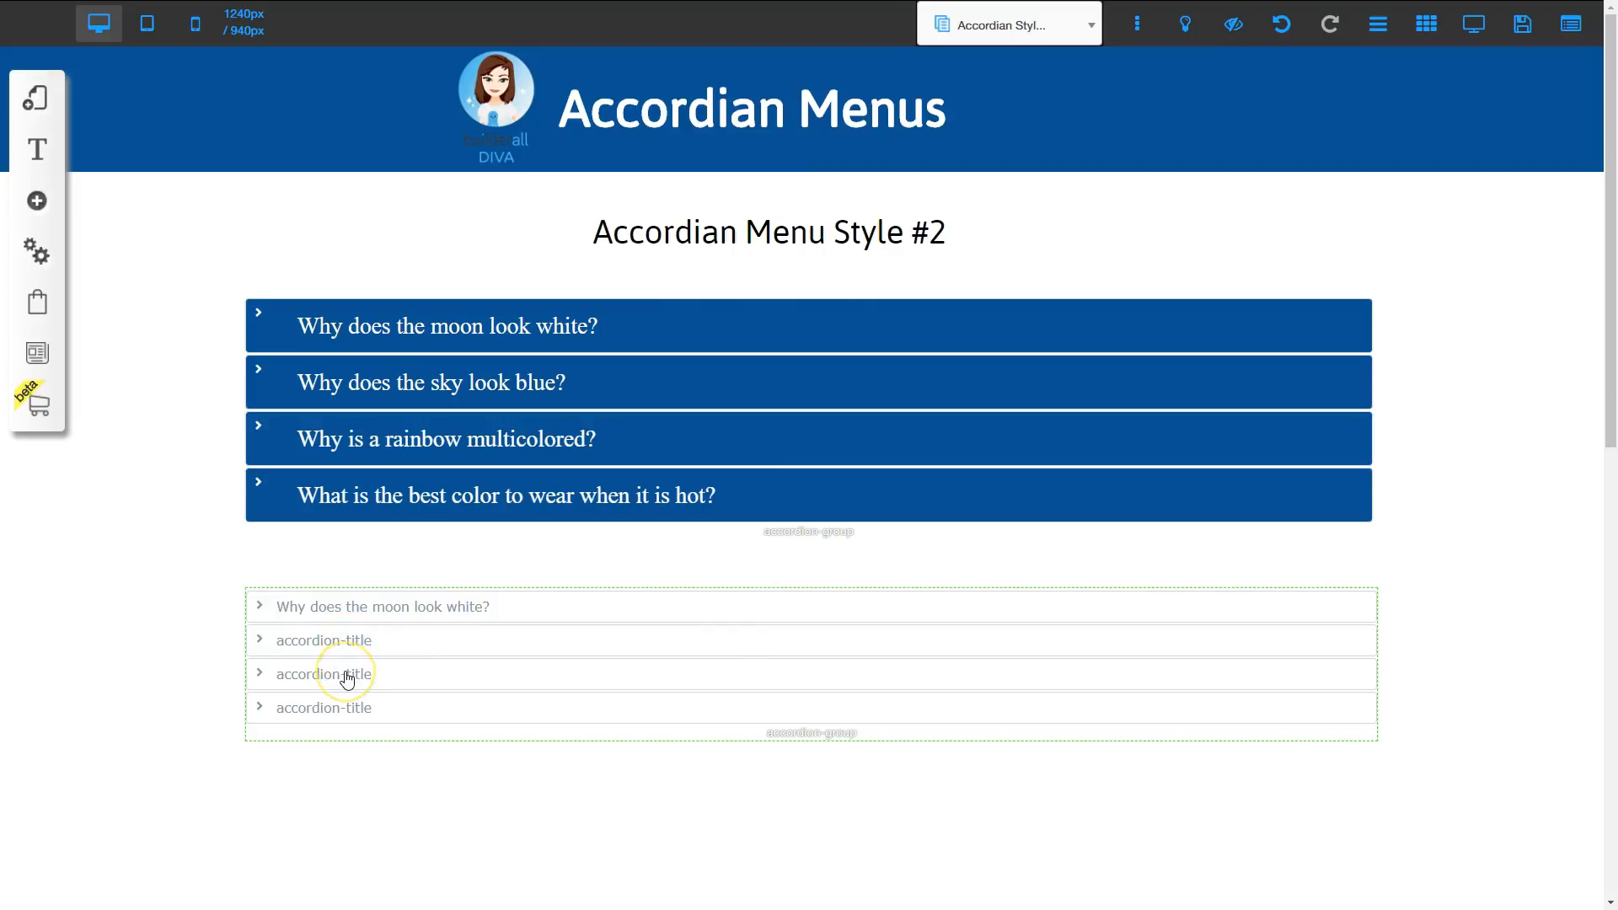
Title the third panel "Why is a rainbow multicolored?" and the fourth "What is the best color to wear when it is hot?" and preview the page
{"action": "left_click", "coordinate": [346, 675]}
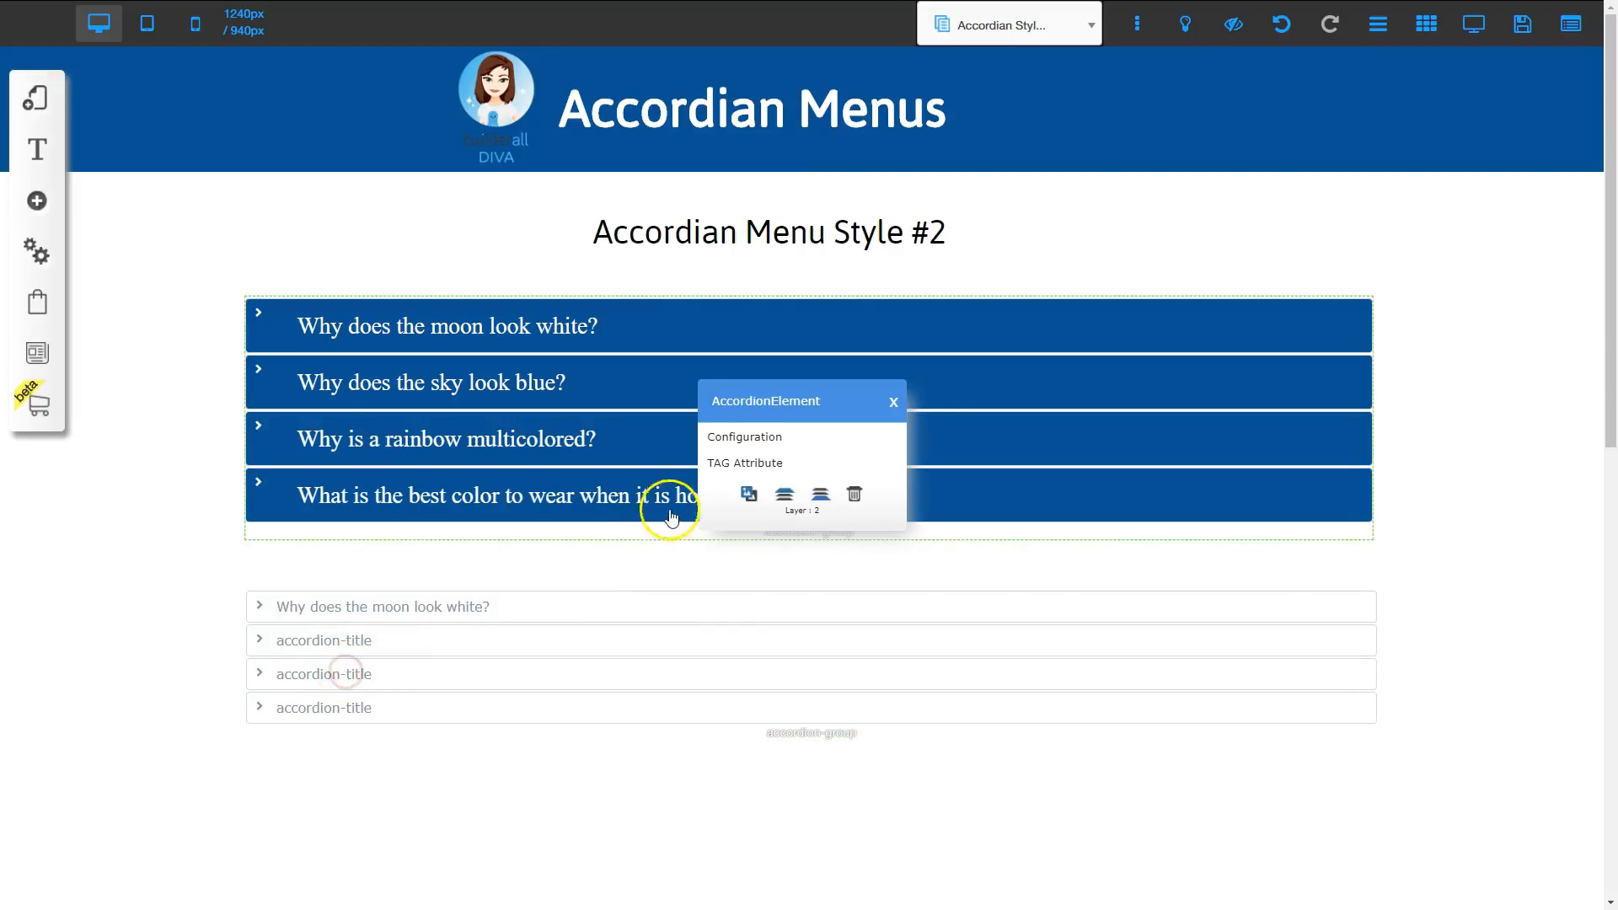
{"action": "left_click", "coordinate": [740, 435]}
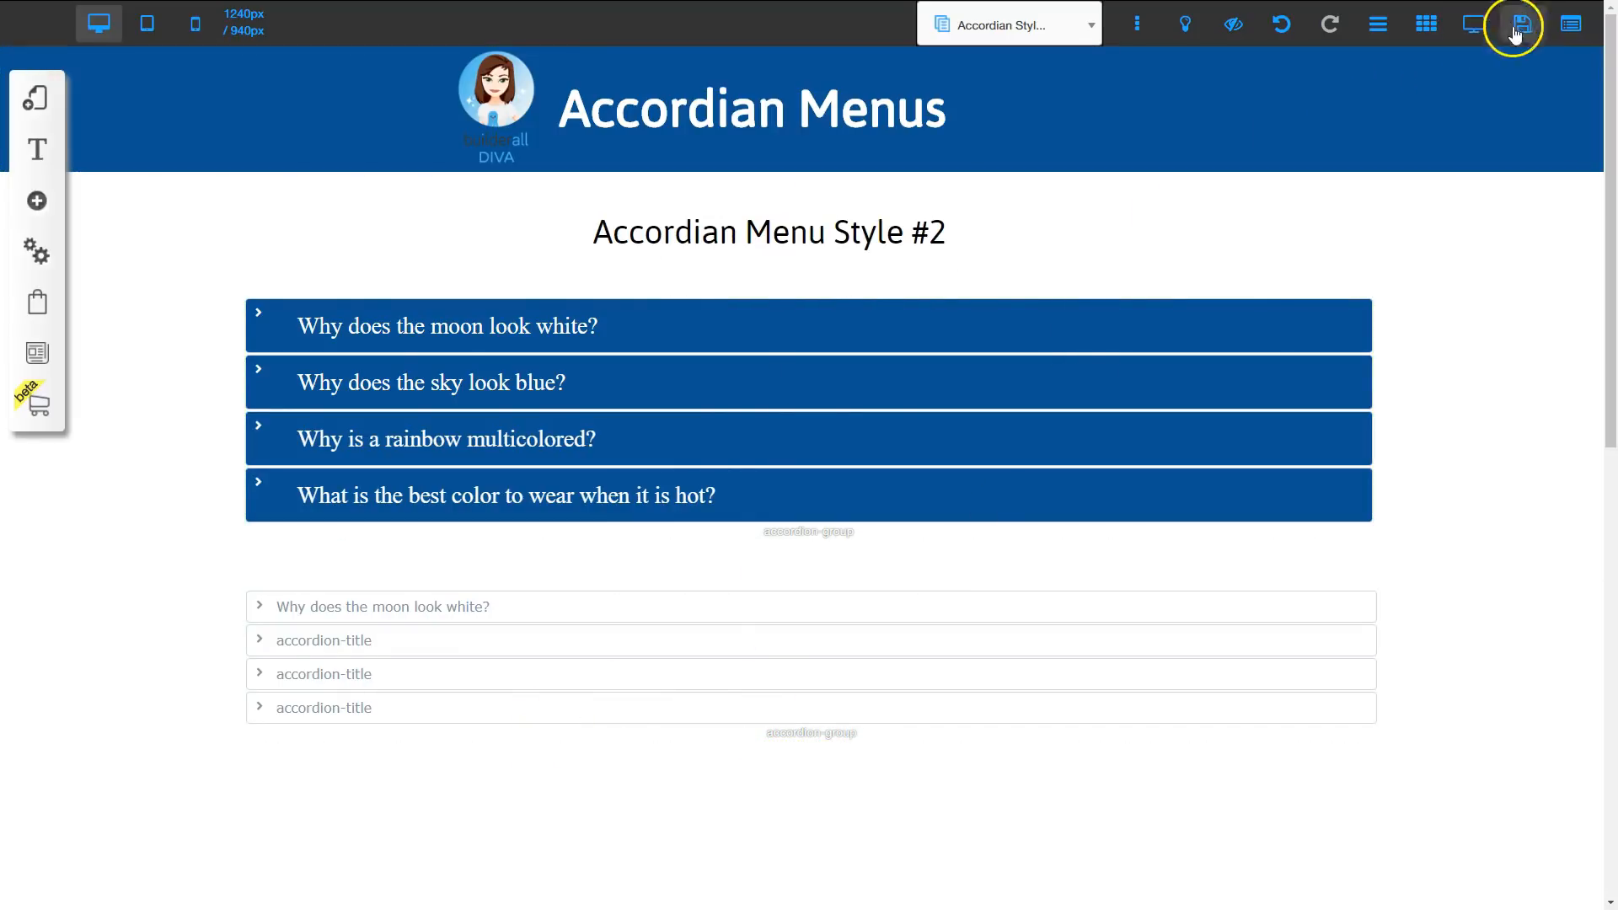
{"action": "left_click", "coordinate": [1472, 25]}
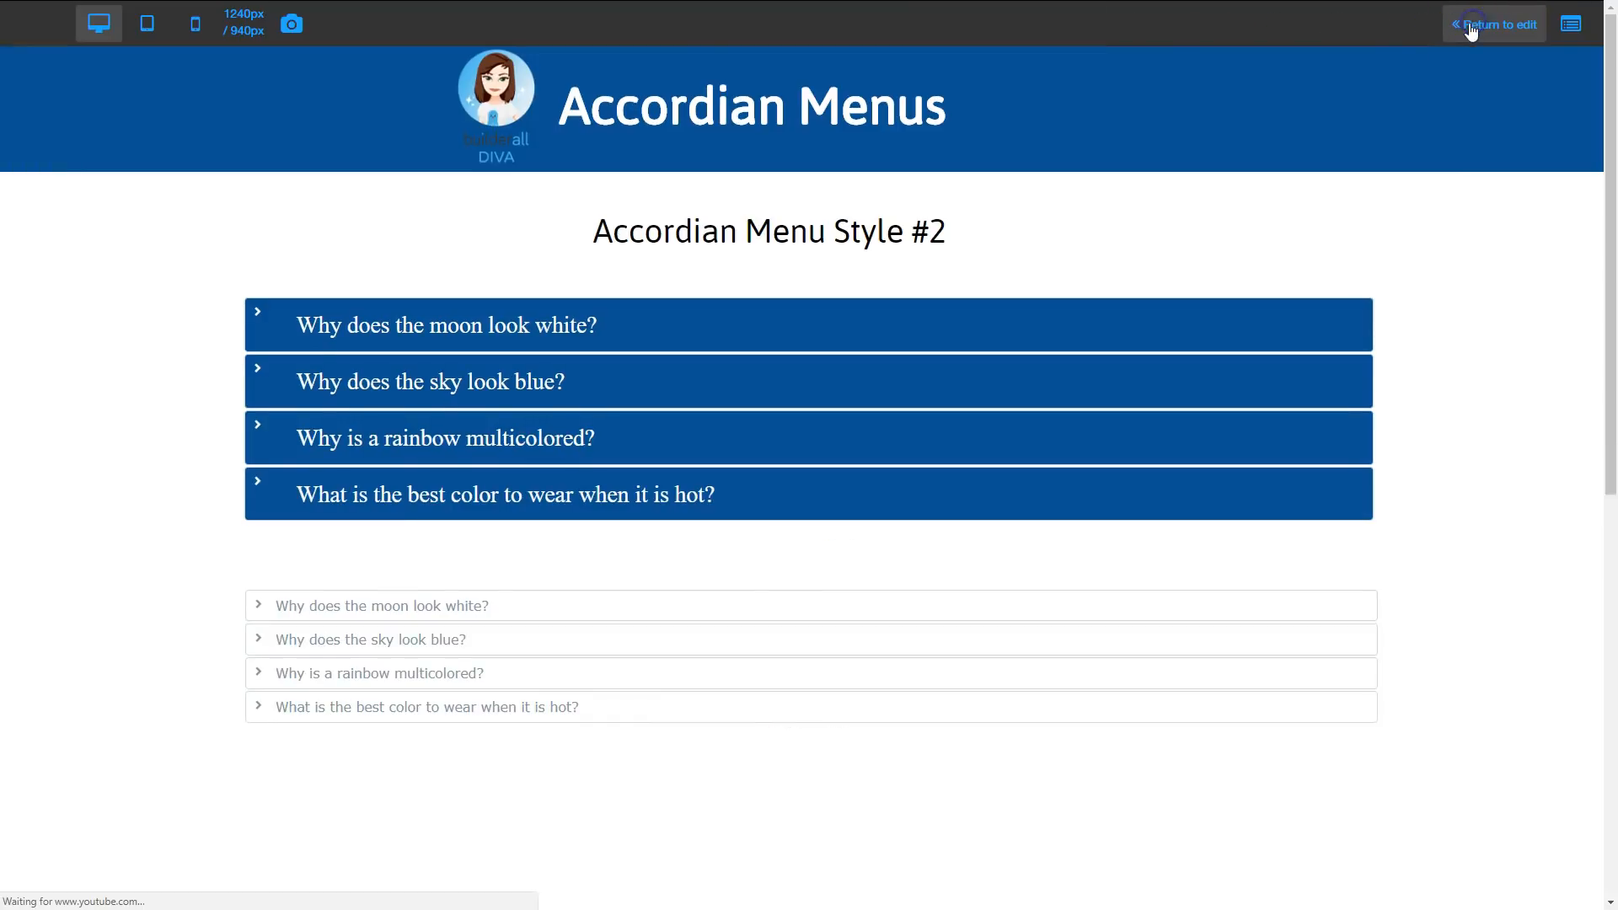
{"action": "left_click", "coordinate": [1472, 26]}
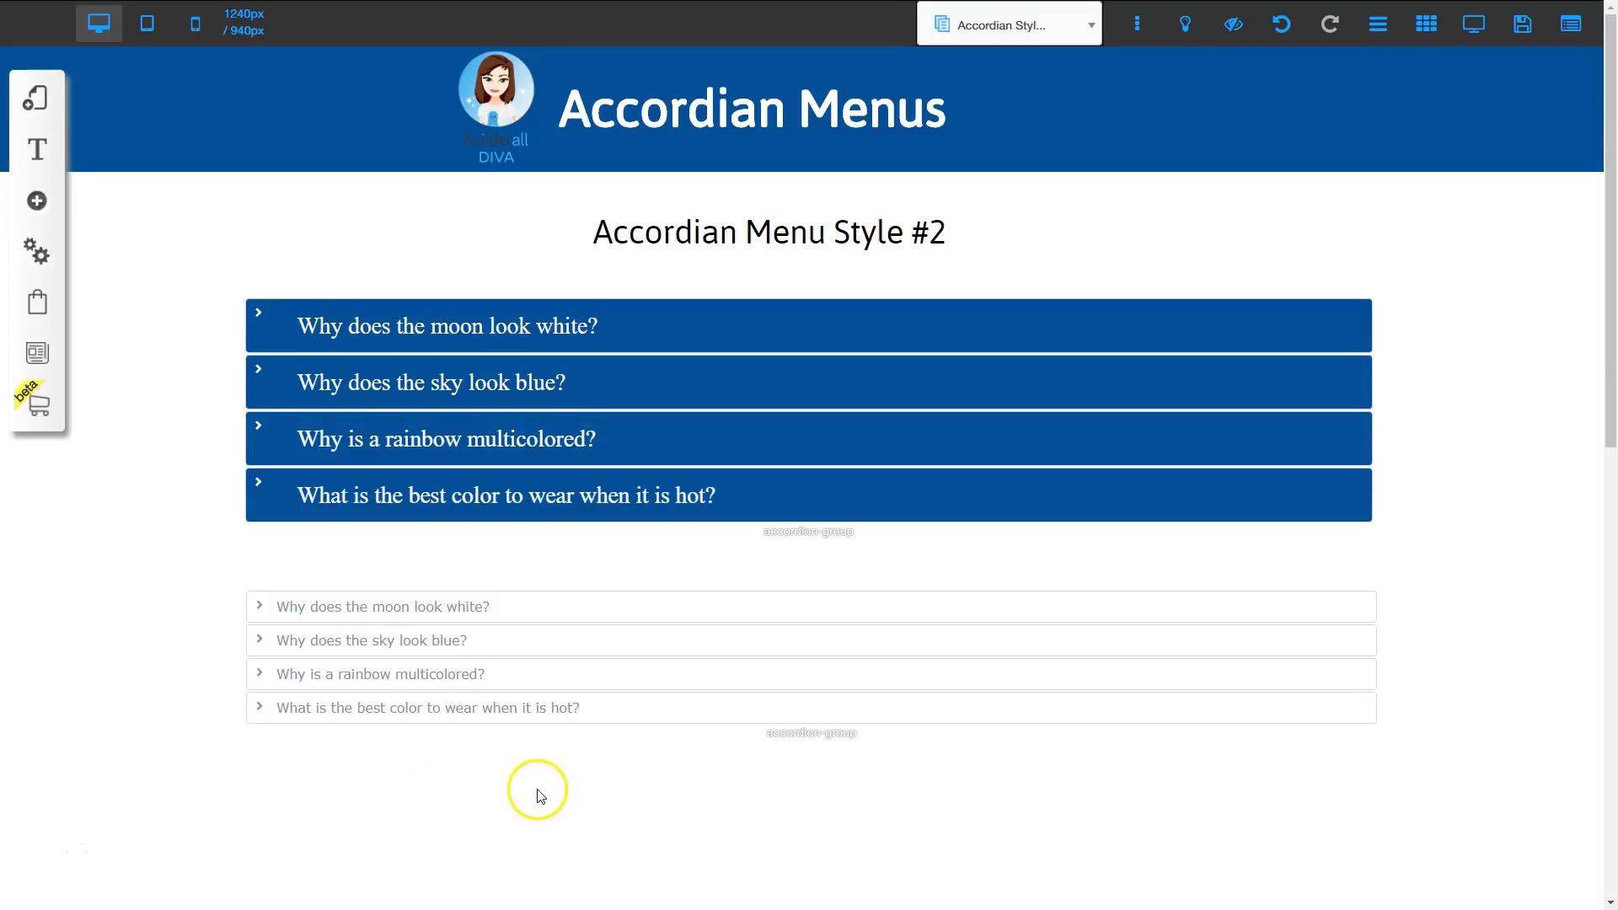
Expand the new accordion's first panel and open the style customization of its accordion group
{"action": "left_click", "coordinate": [816, 742]}
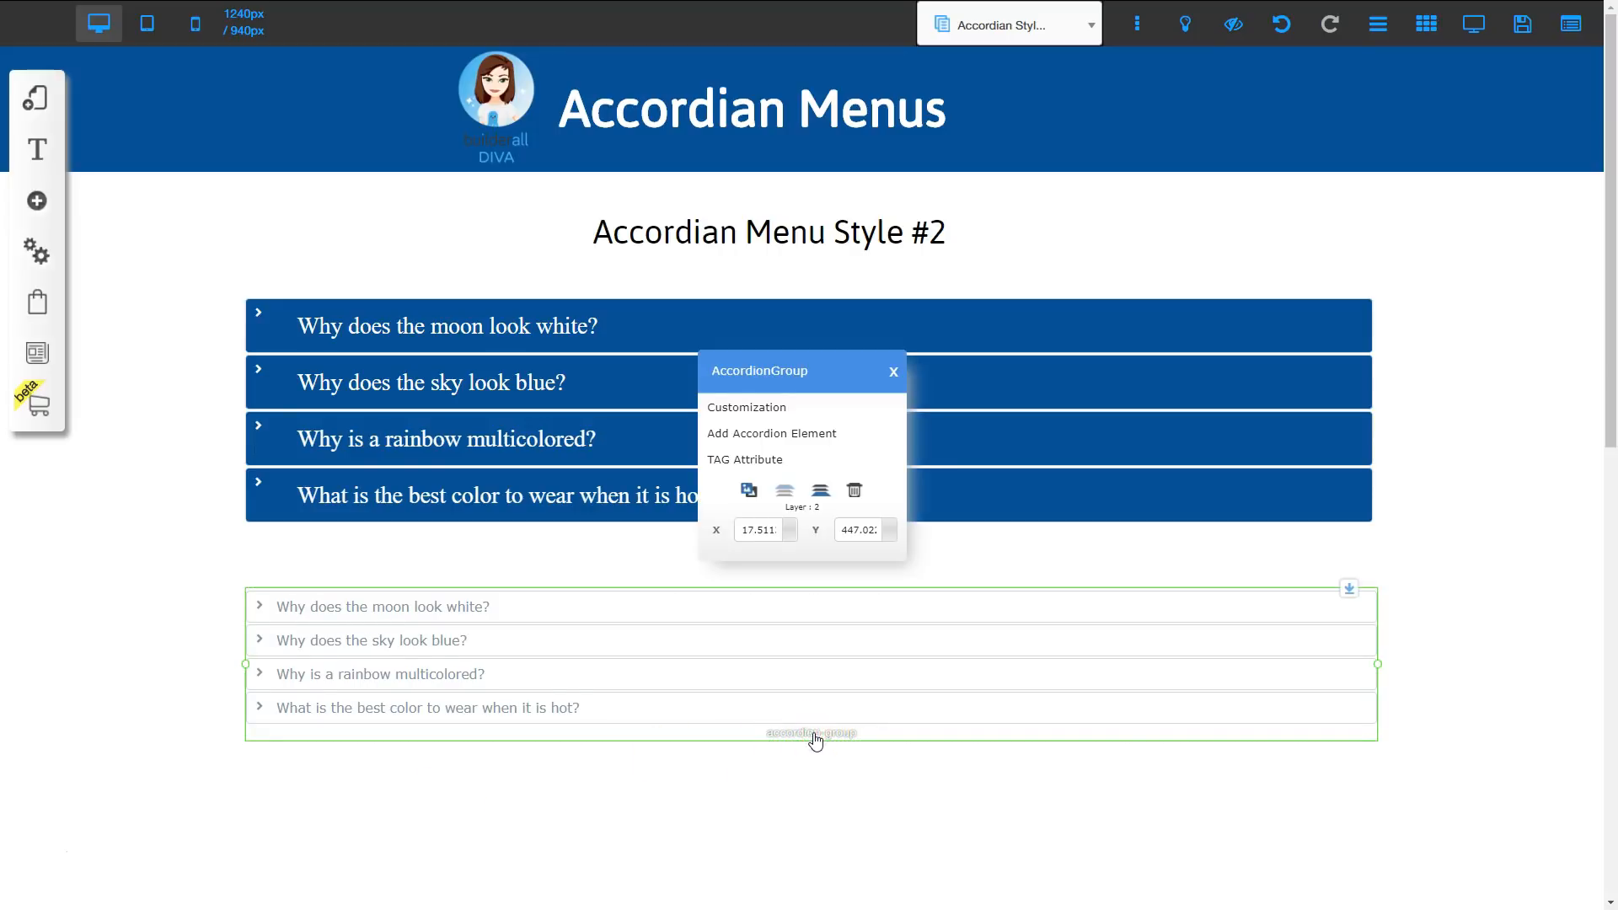
{"action": "left_click", "coordinate": [751, 408]}
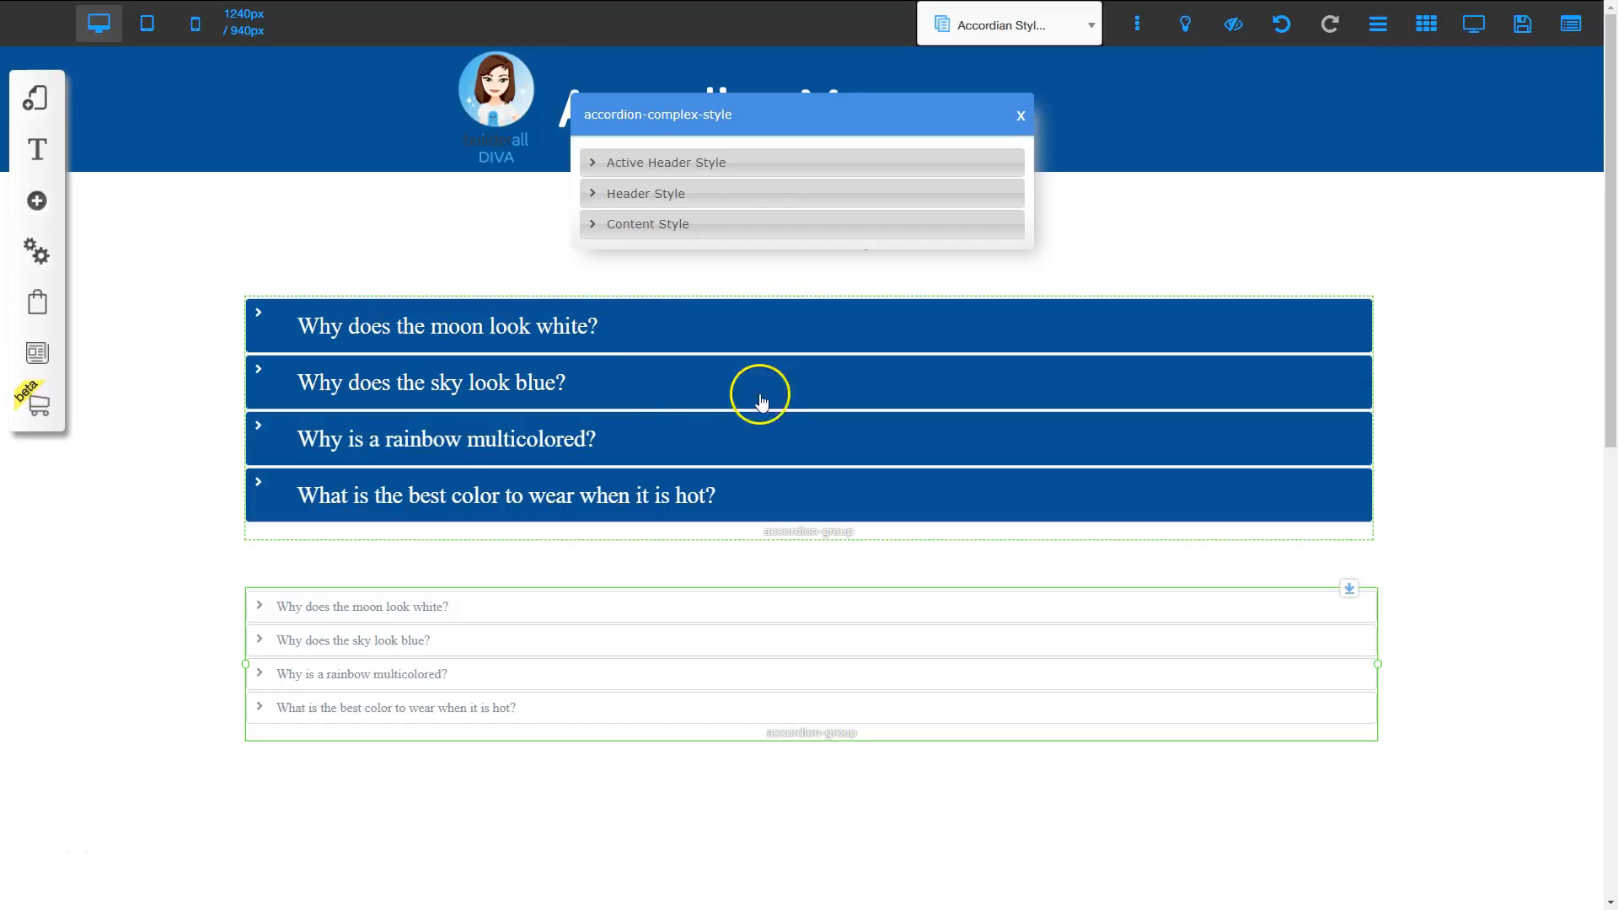
{"action": "left_click", "coordinate": [419, 612]}
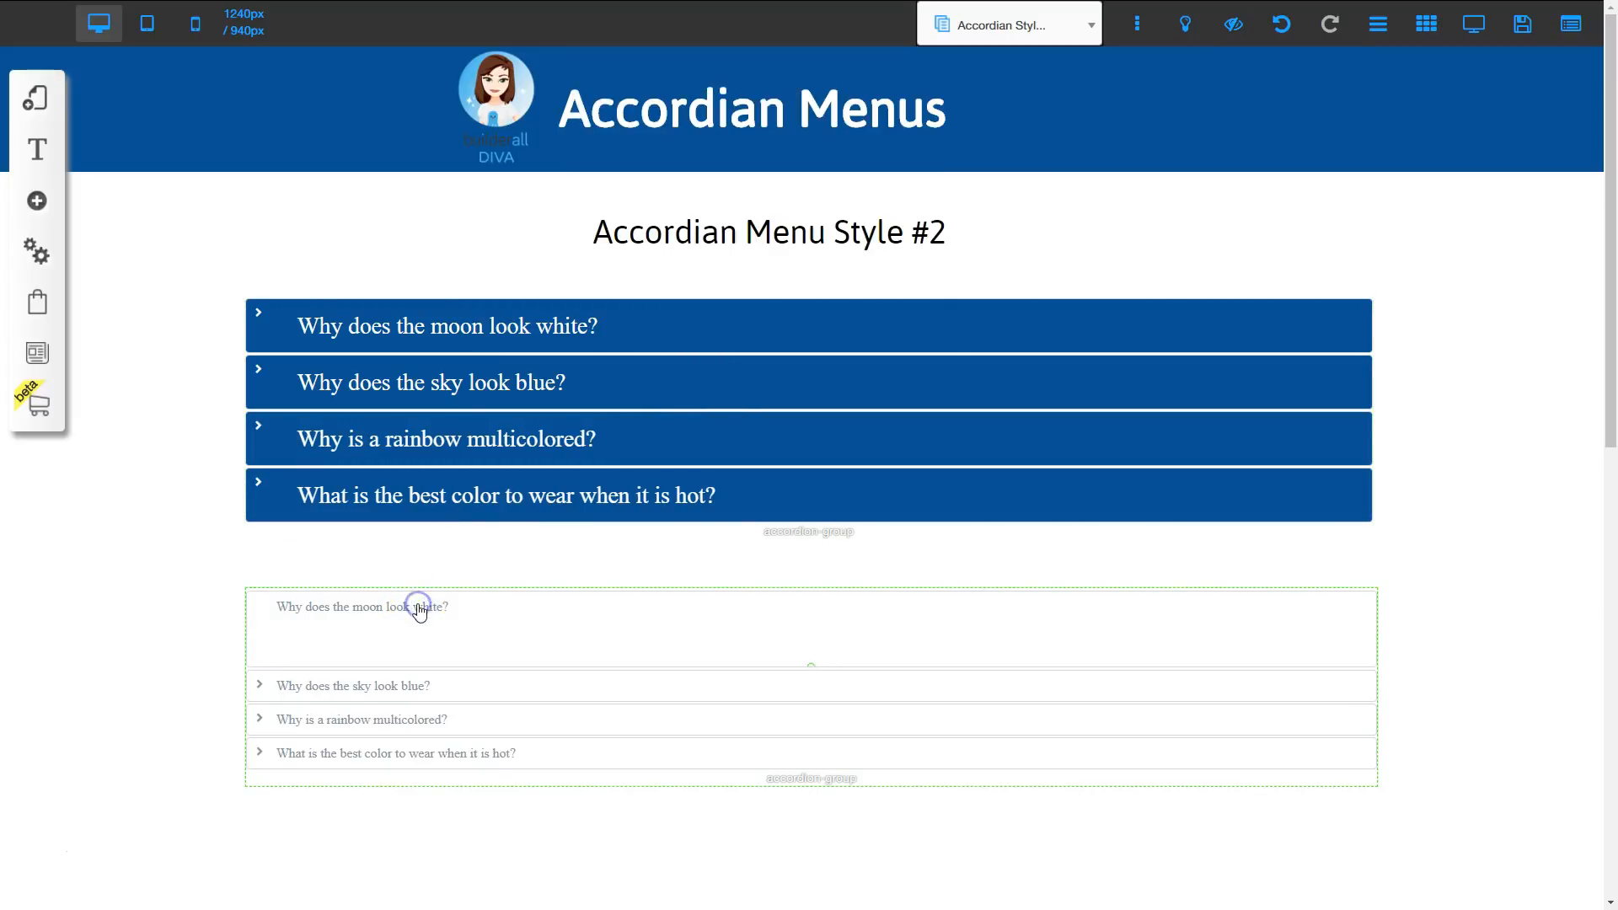
{"action": "left_click", "coordinate": [799, 782]}
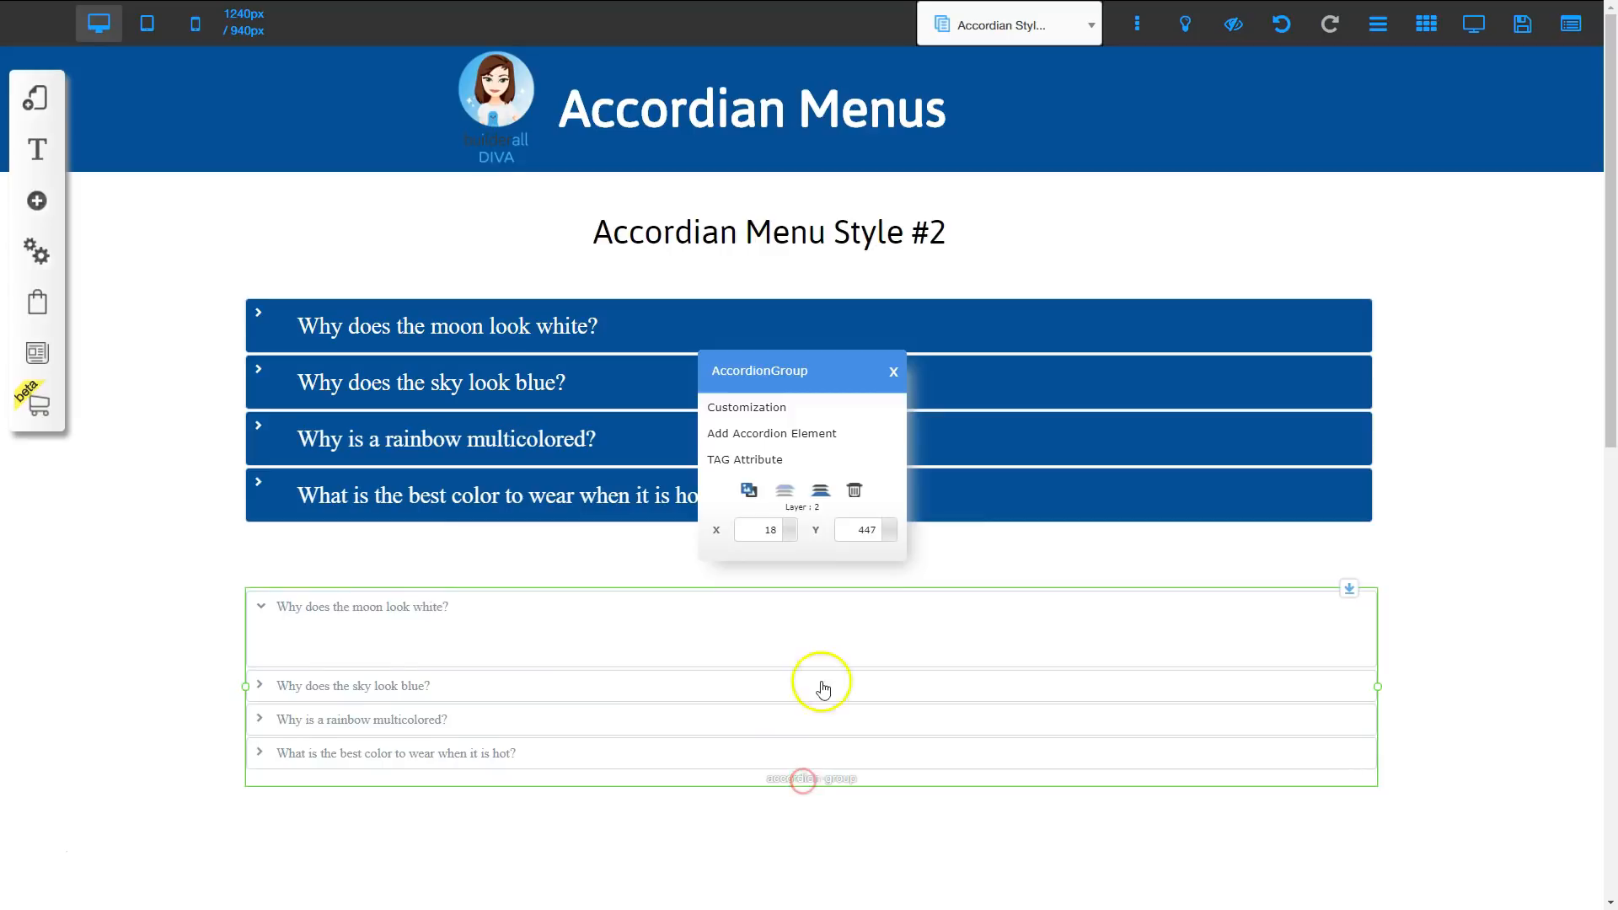
{"action": "left_click", "coordinate": [779, 408]}
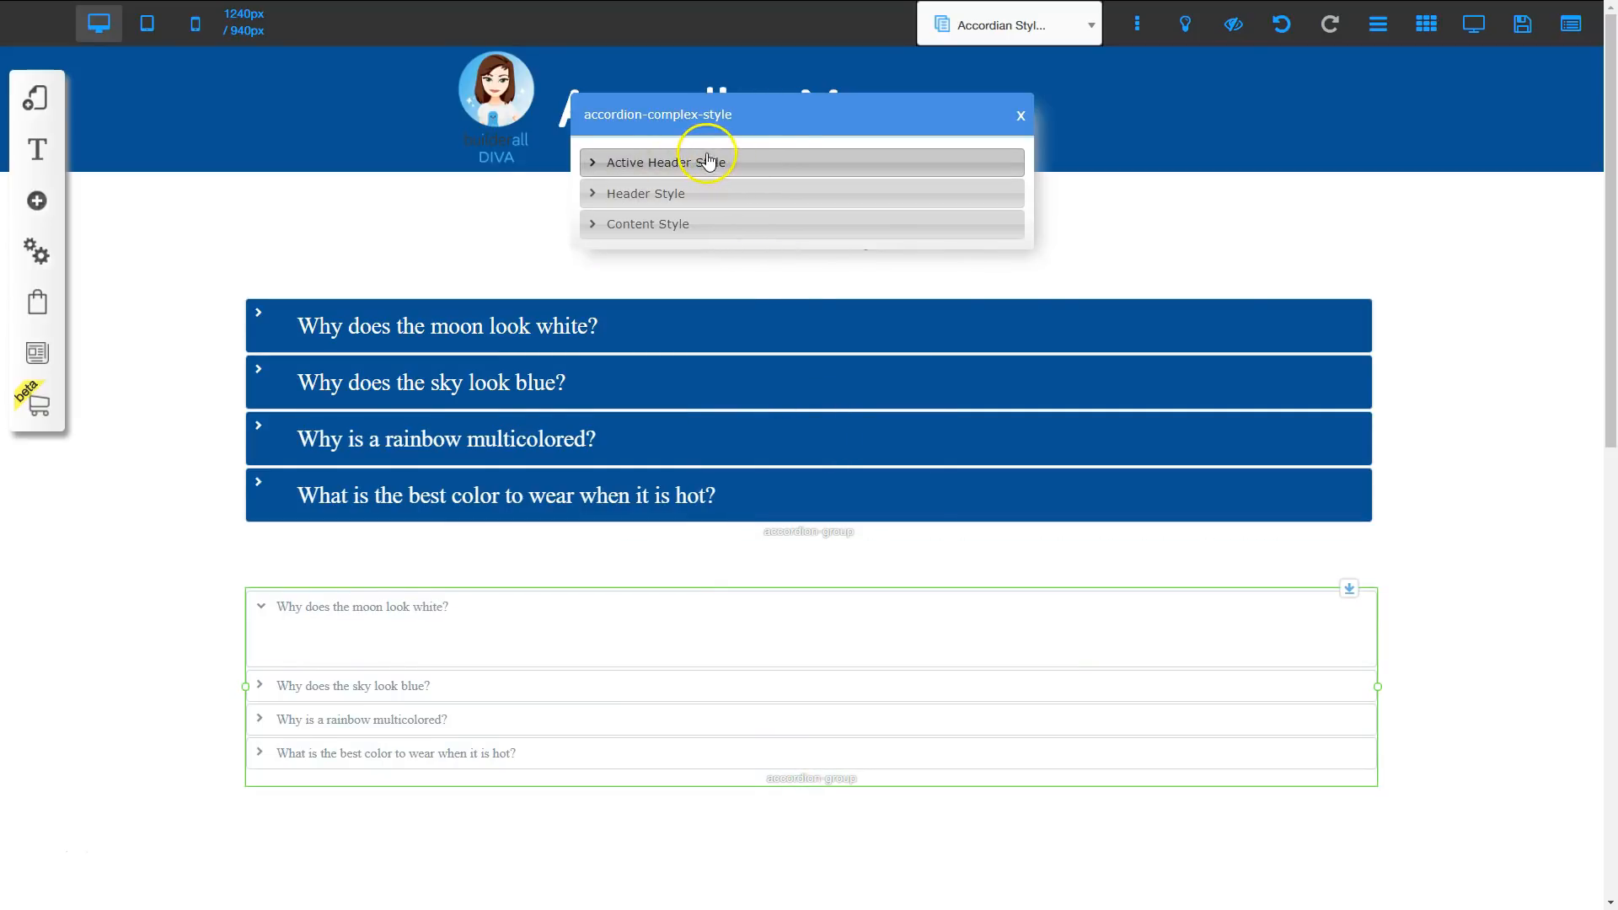
Set the new accordion's active header background to the light blue from the colour palette
{"action": "left_click", "coordinate": [709, 161]}
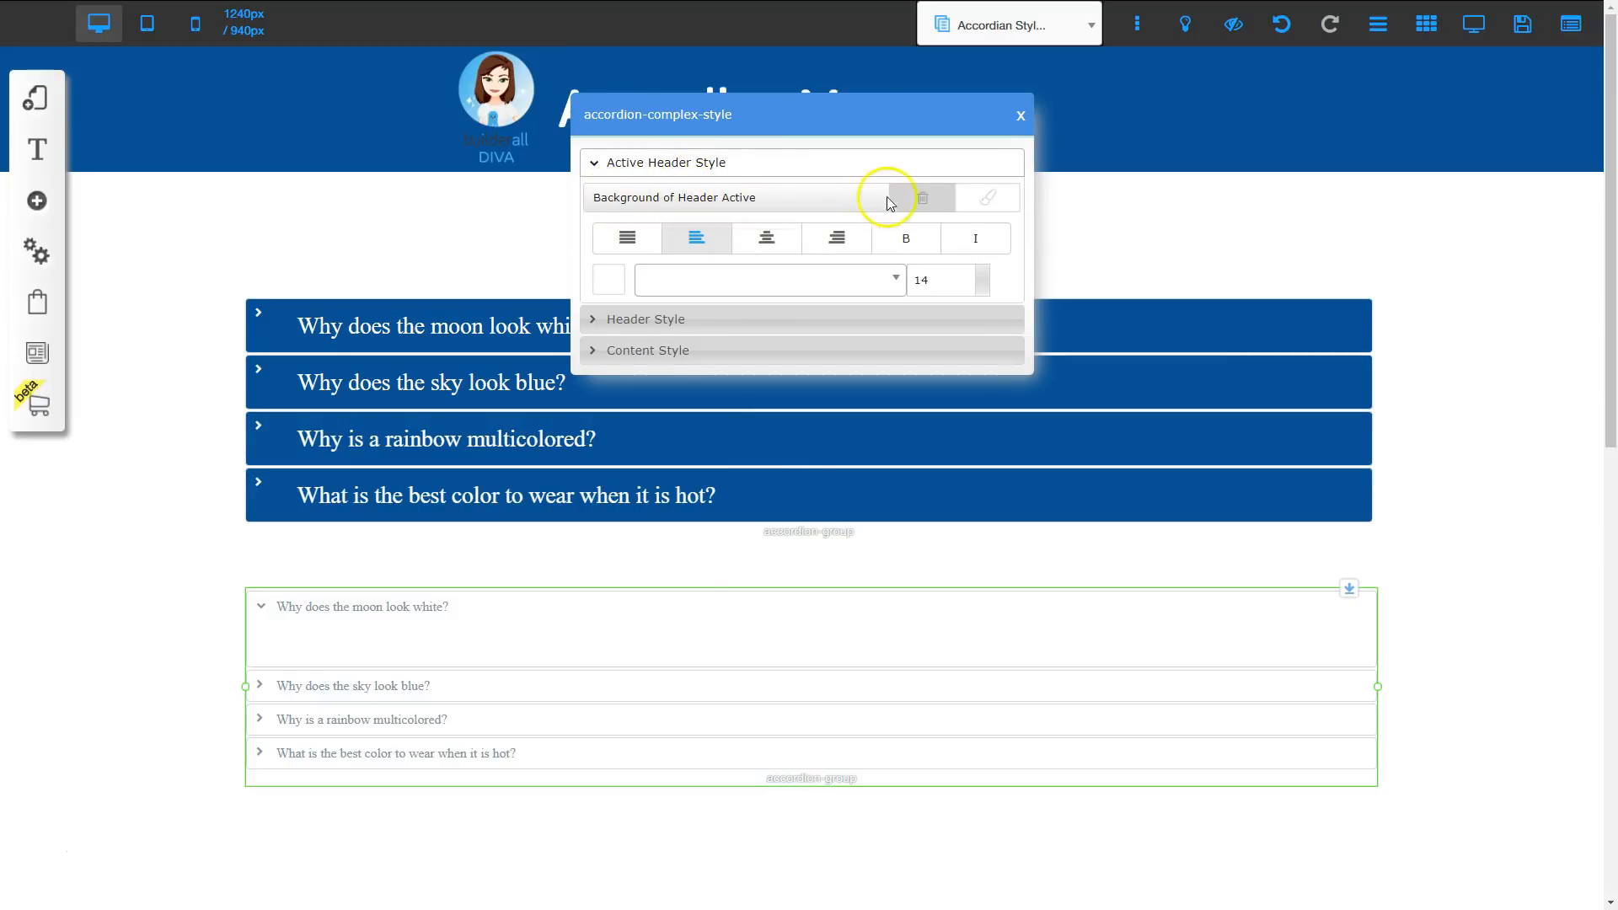
{"action": "left_click", "coordinate": [987, 199]}
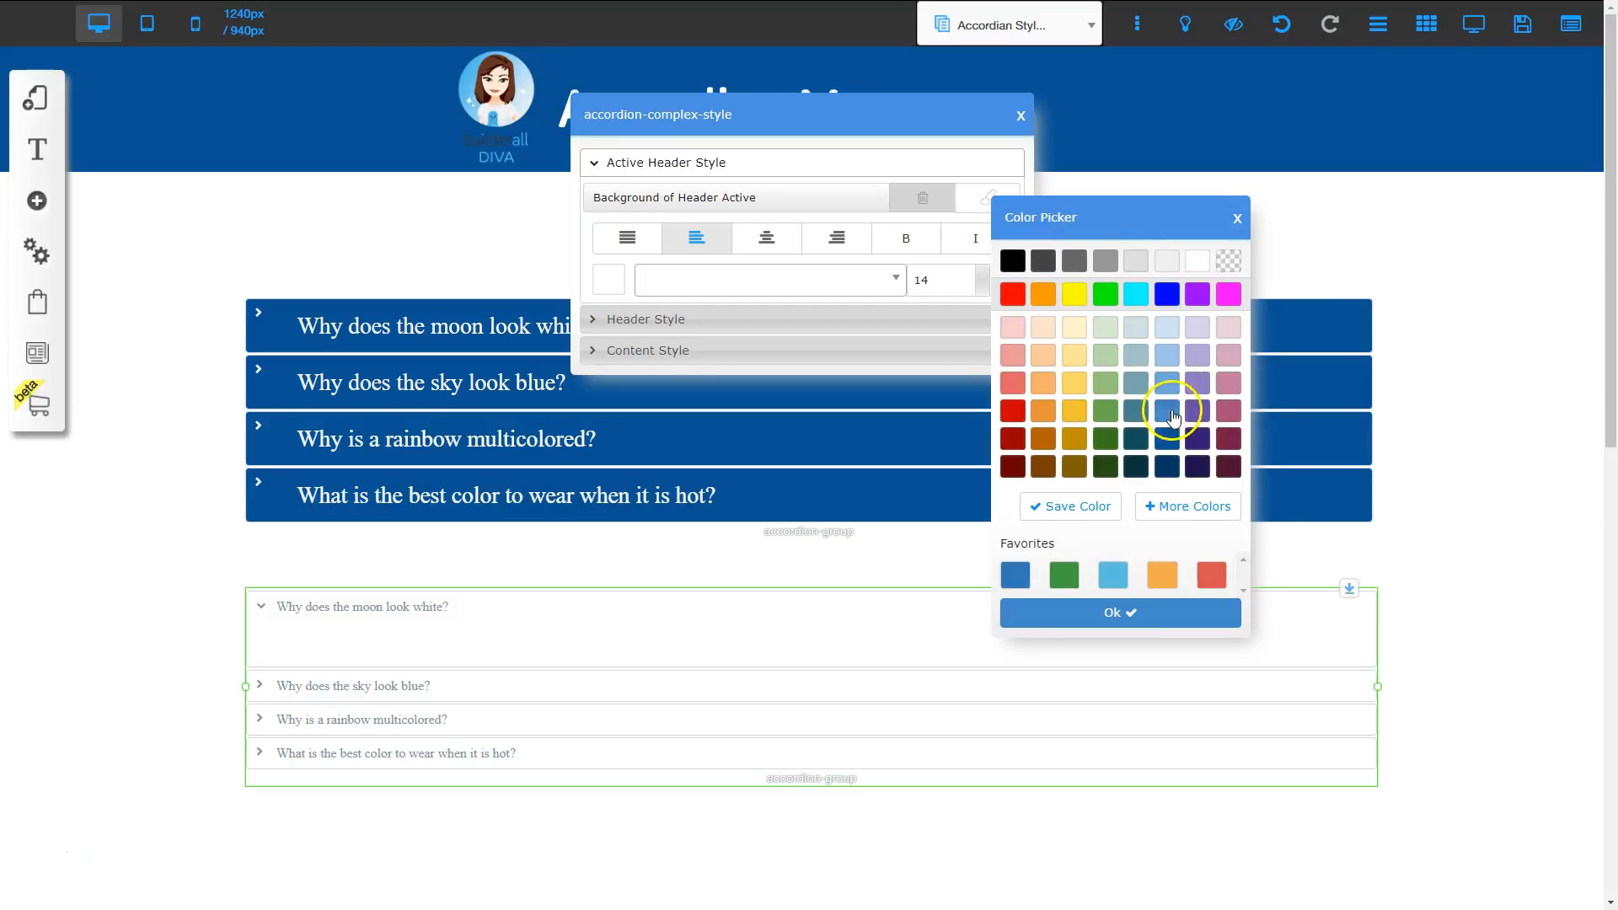
{"action": "left_click", "coordinate": [1172, 386]}
{"action": "left_click", "coordinate": [1237, 221]}
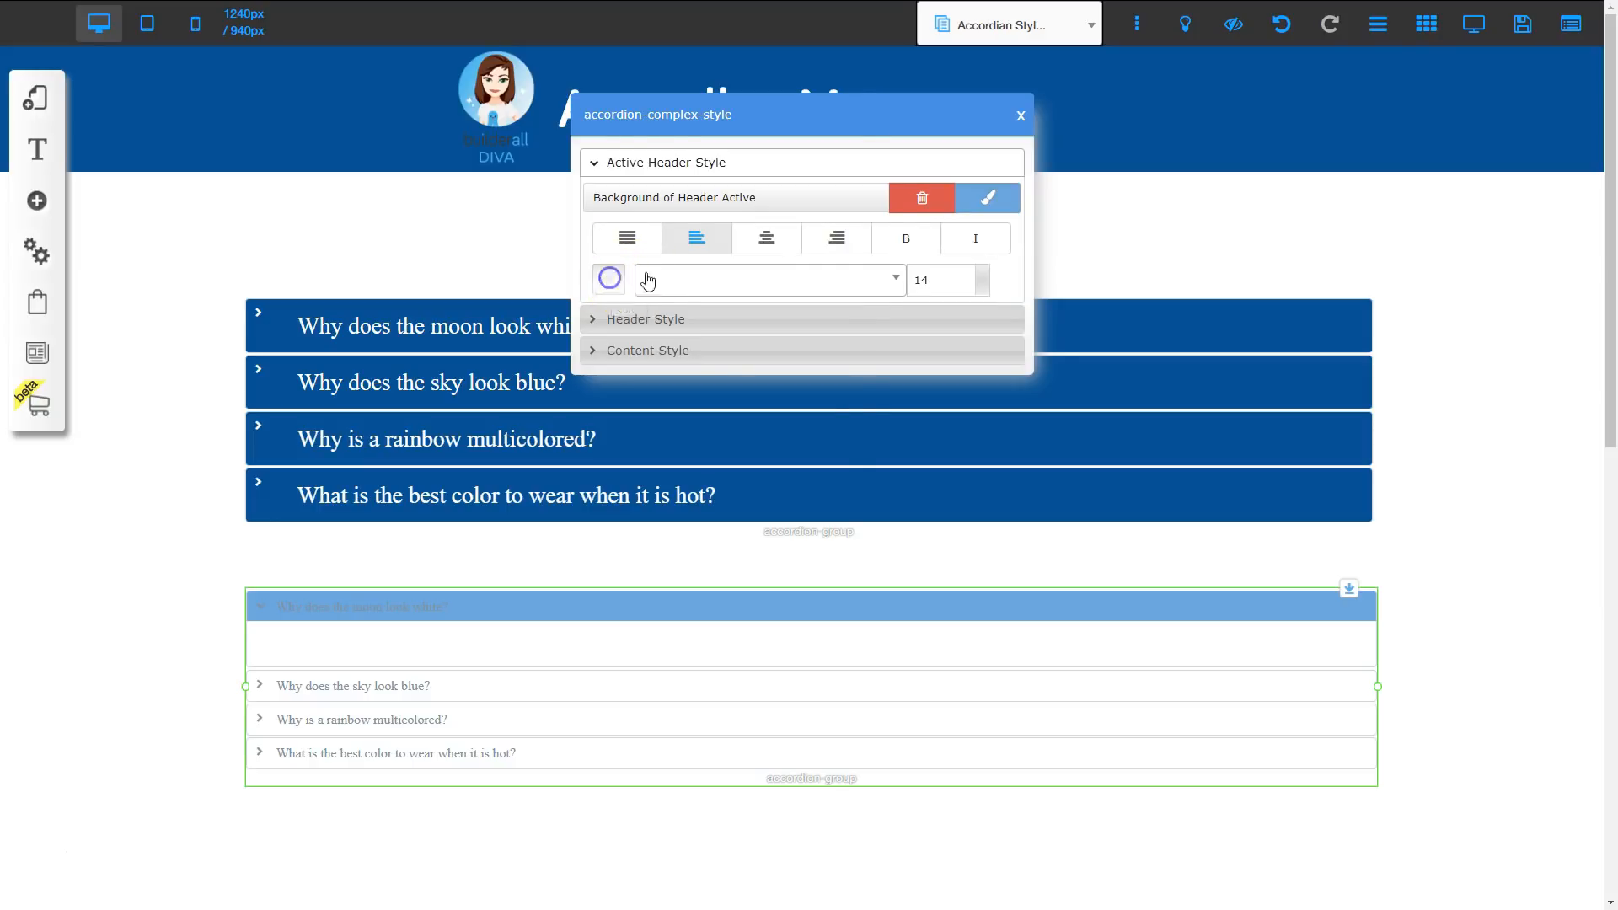
Make the active header's text white and set its font size to 26
{"action": "left_click", "coordinate": [610, 282]}
{"action": "left_click", "coordinate": [793, 125]}
{"action": "left_click", "coordinate": [836, 82]}
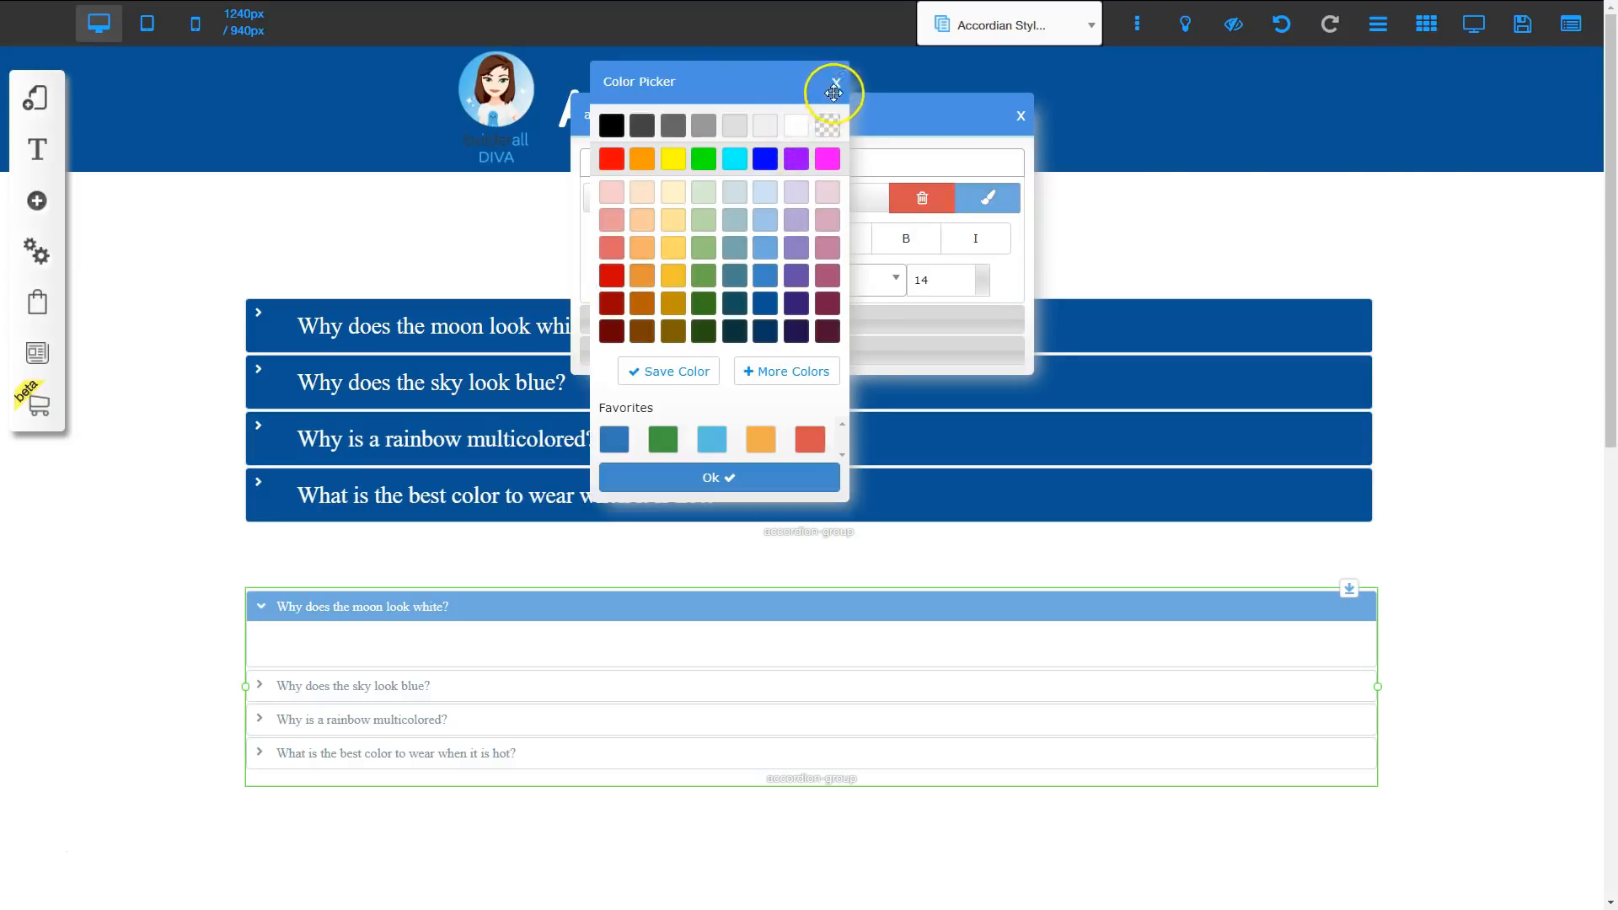
{"action": "left_click", "coordinate": [297, 614]}
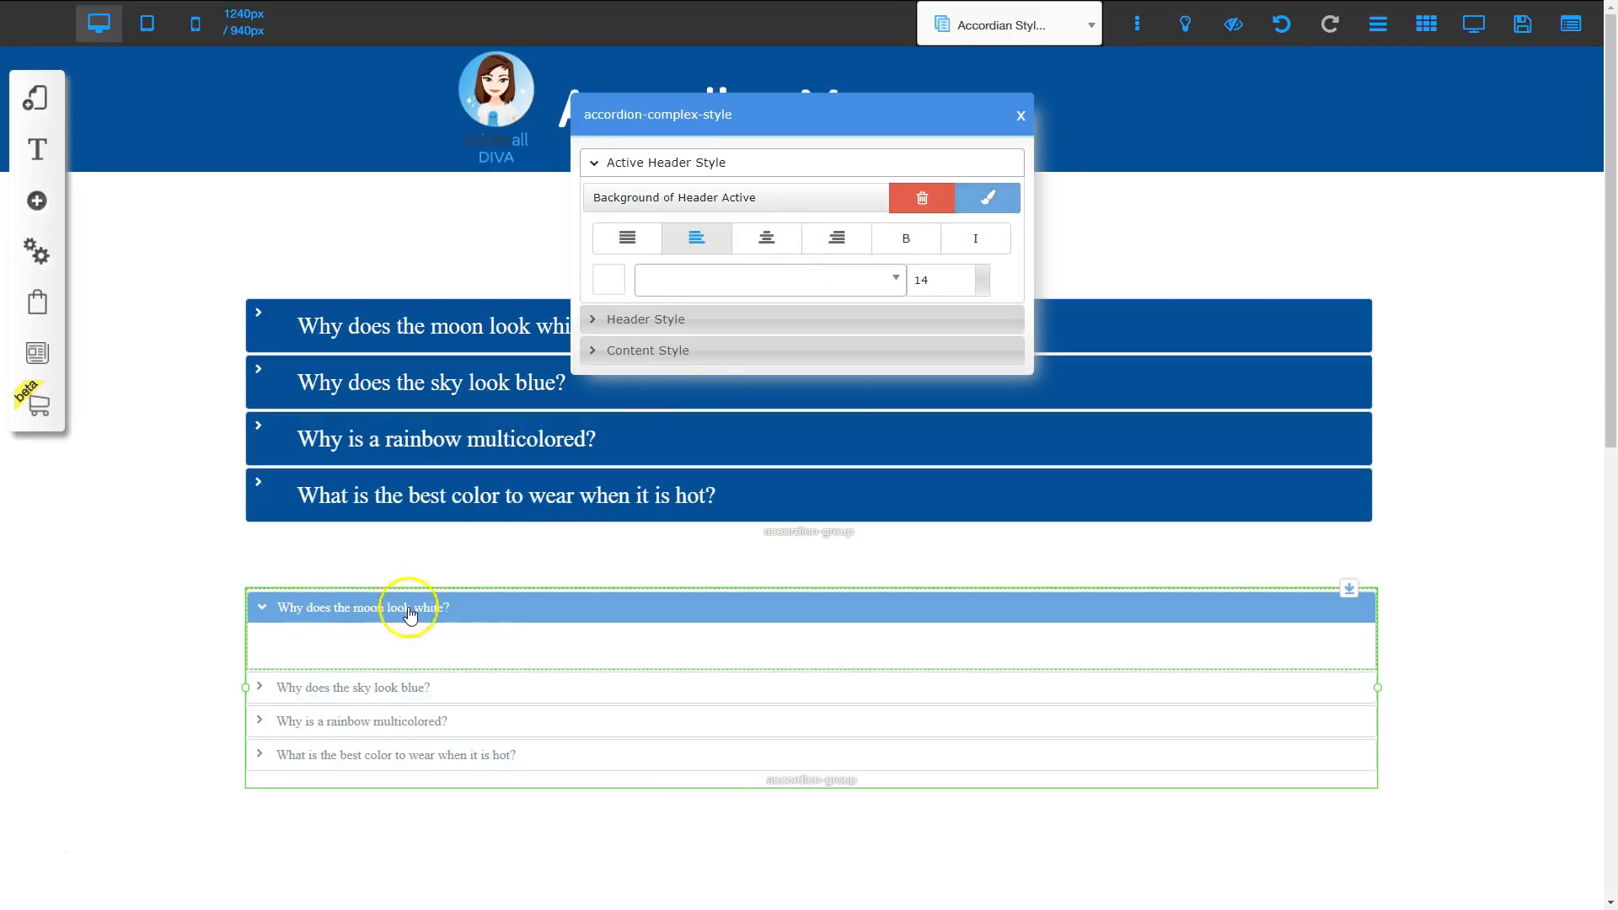
{"action": "left_click", "coordinate": [985, 275]}
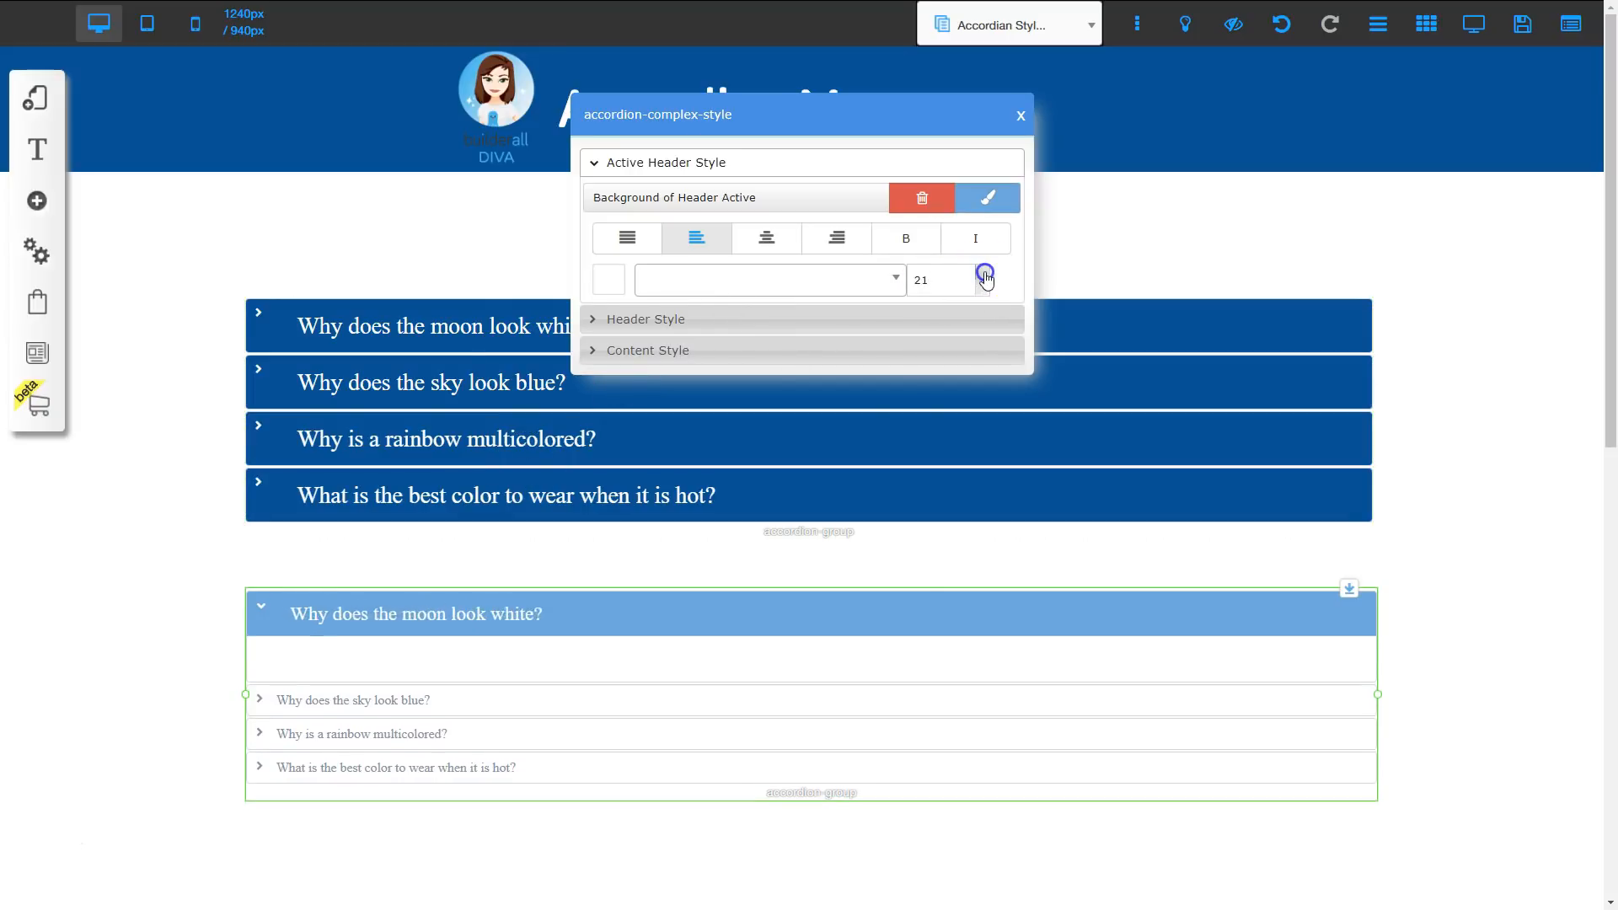
{"action": "left_click", "coordinate": [985, 275]}
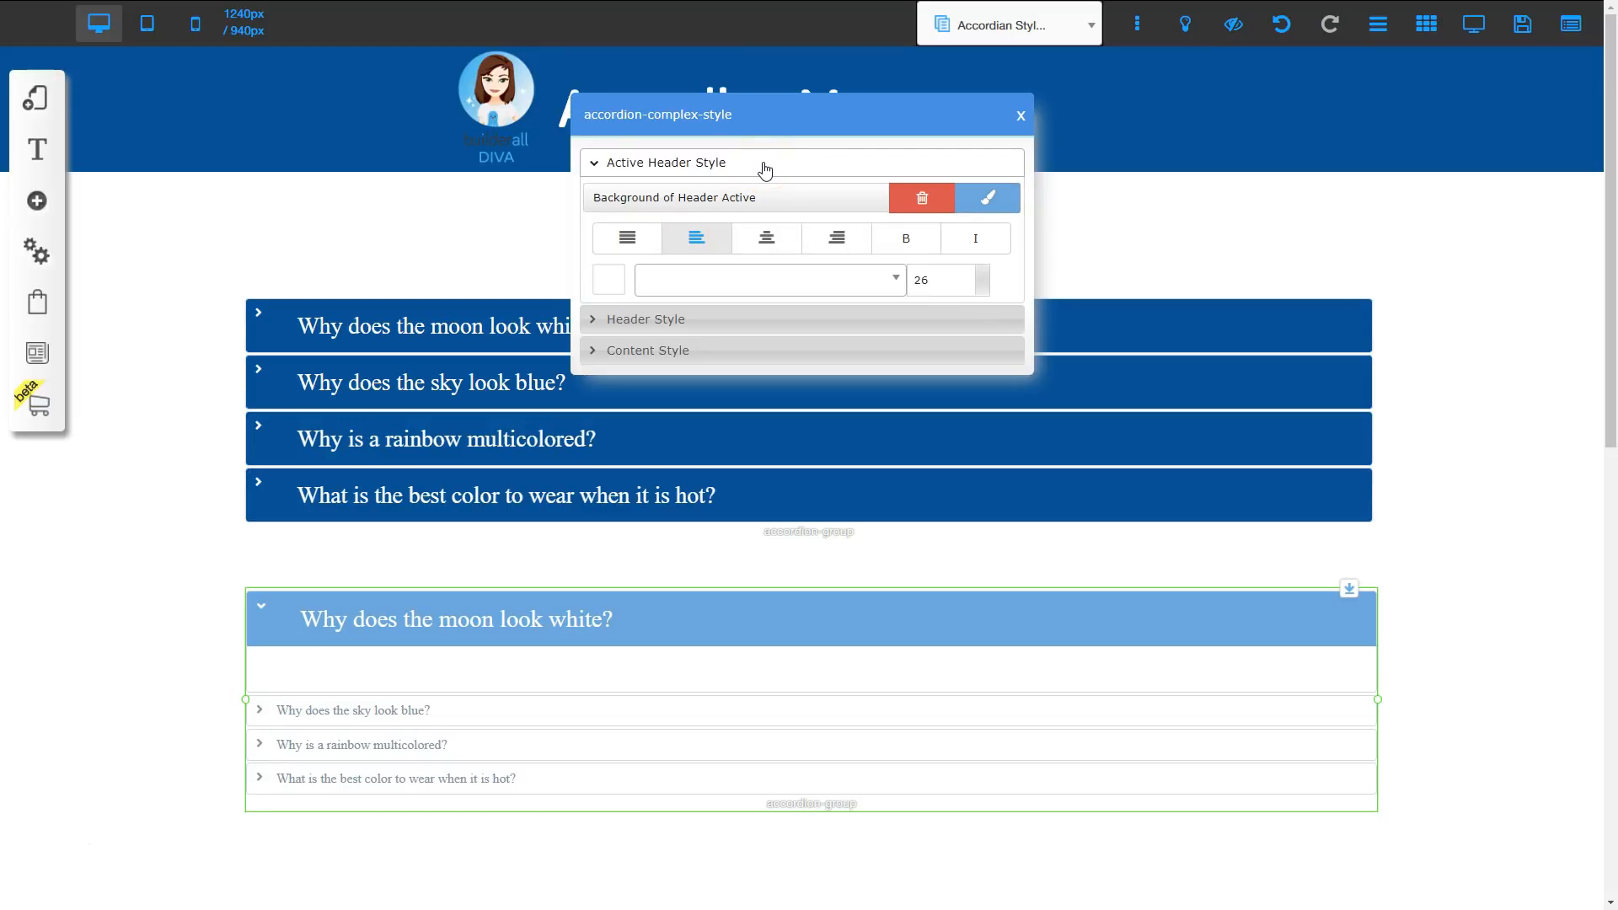
{"action": "left_click", "coordinate": [682, 161]}
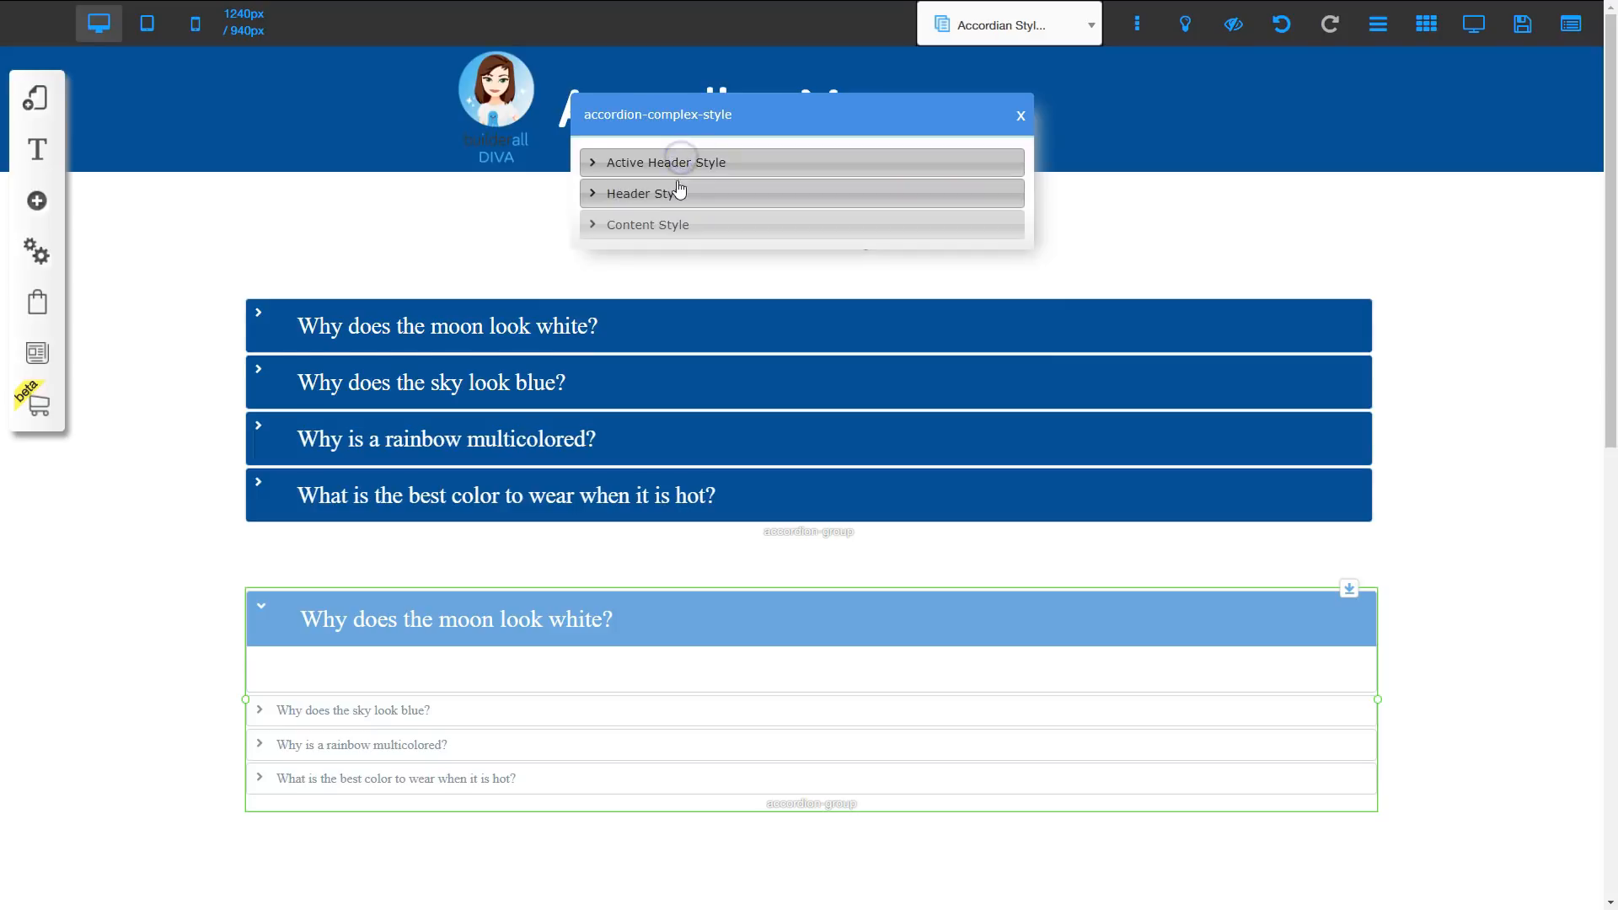
Set the background of the new accordion's regular headers to the dark blue used by the original accordion
{"action": "left_click", "coordinate": [676, 196]}
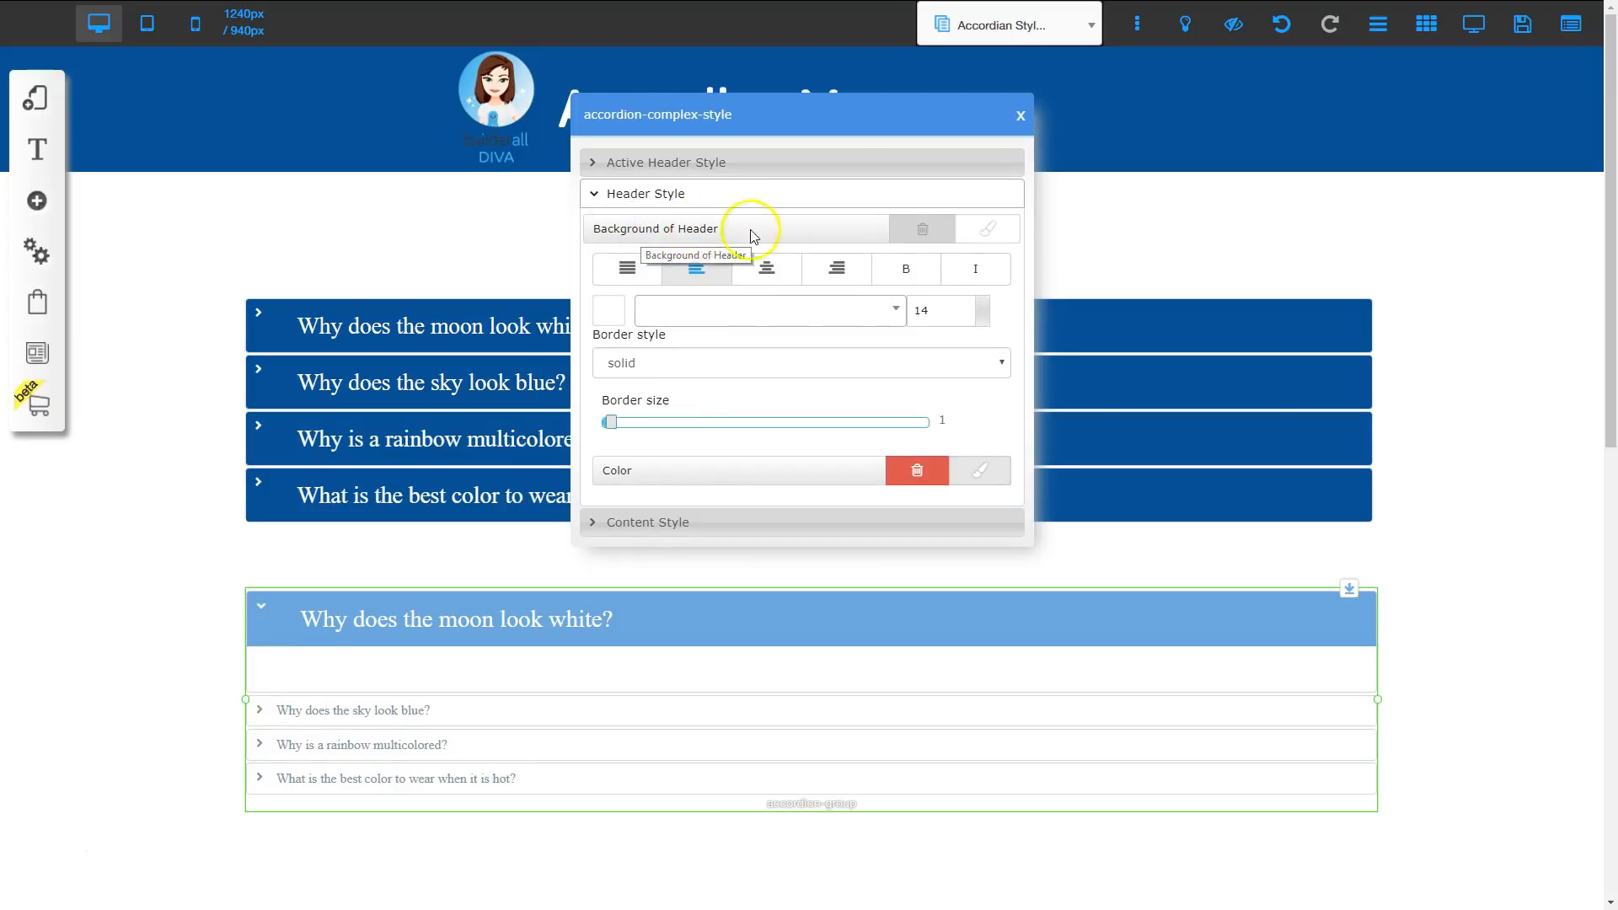
{"action": "left_click", "coordinate": [973, 234]}
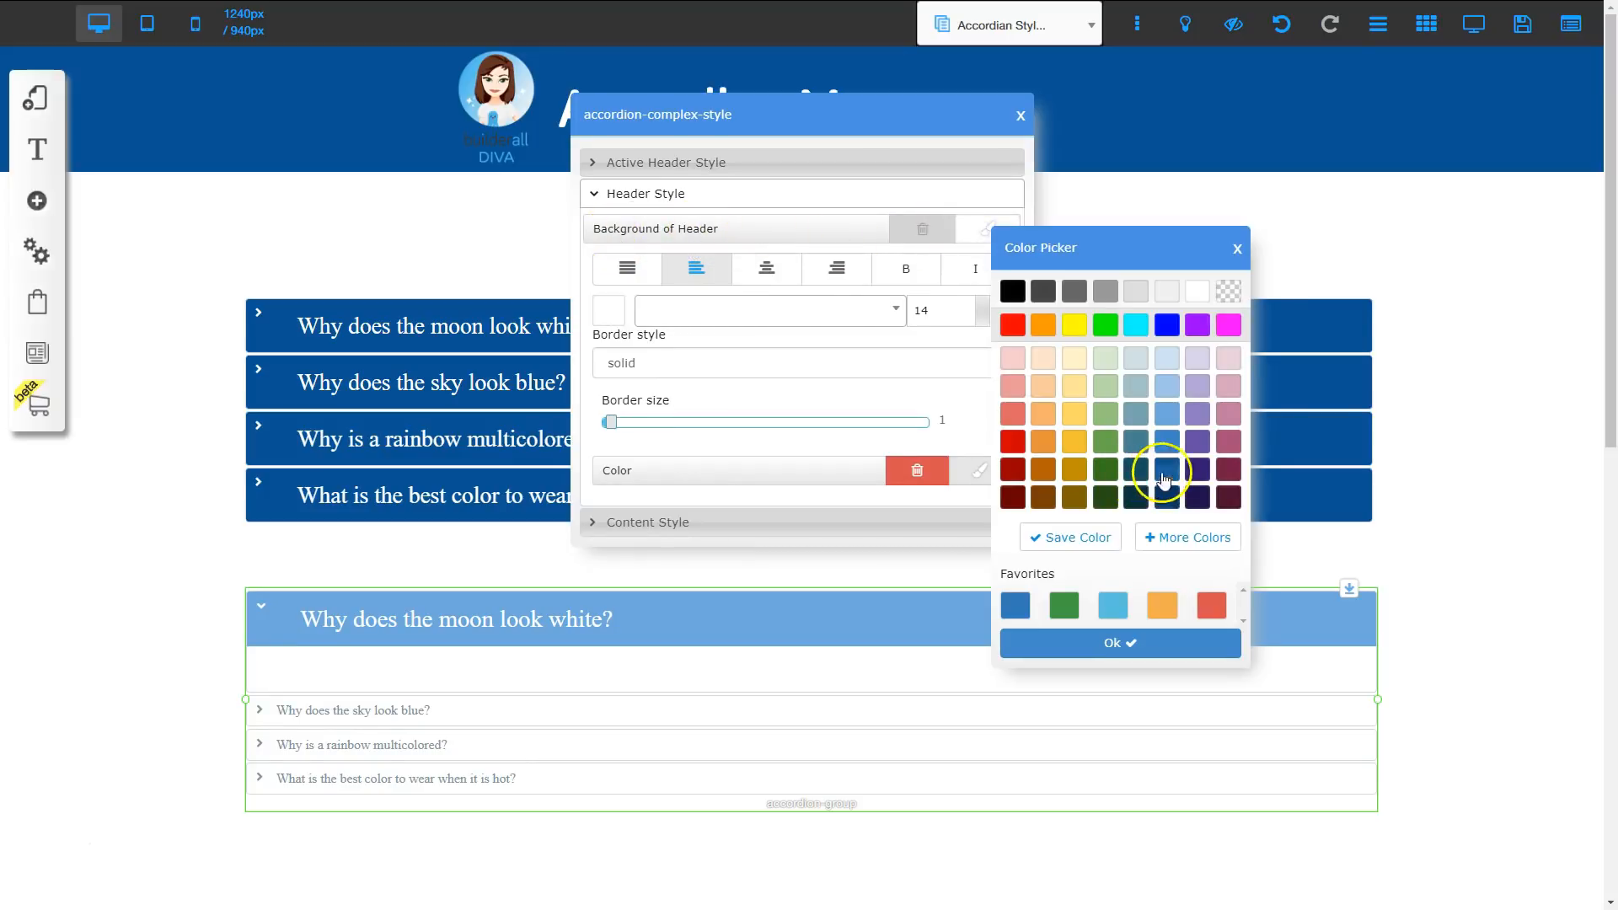
{"action": "left_click", "coordinate": [1168, 469]}
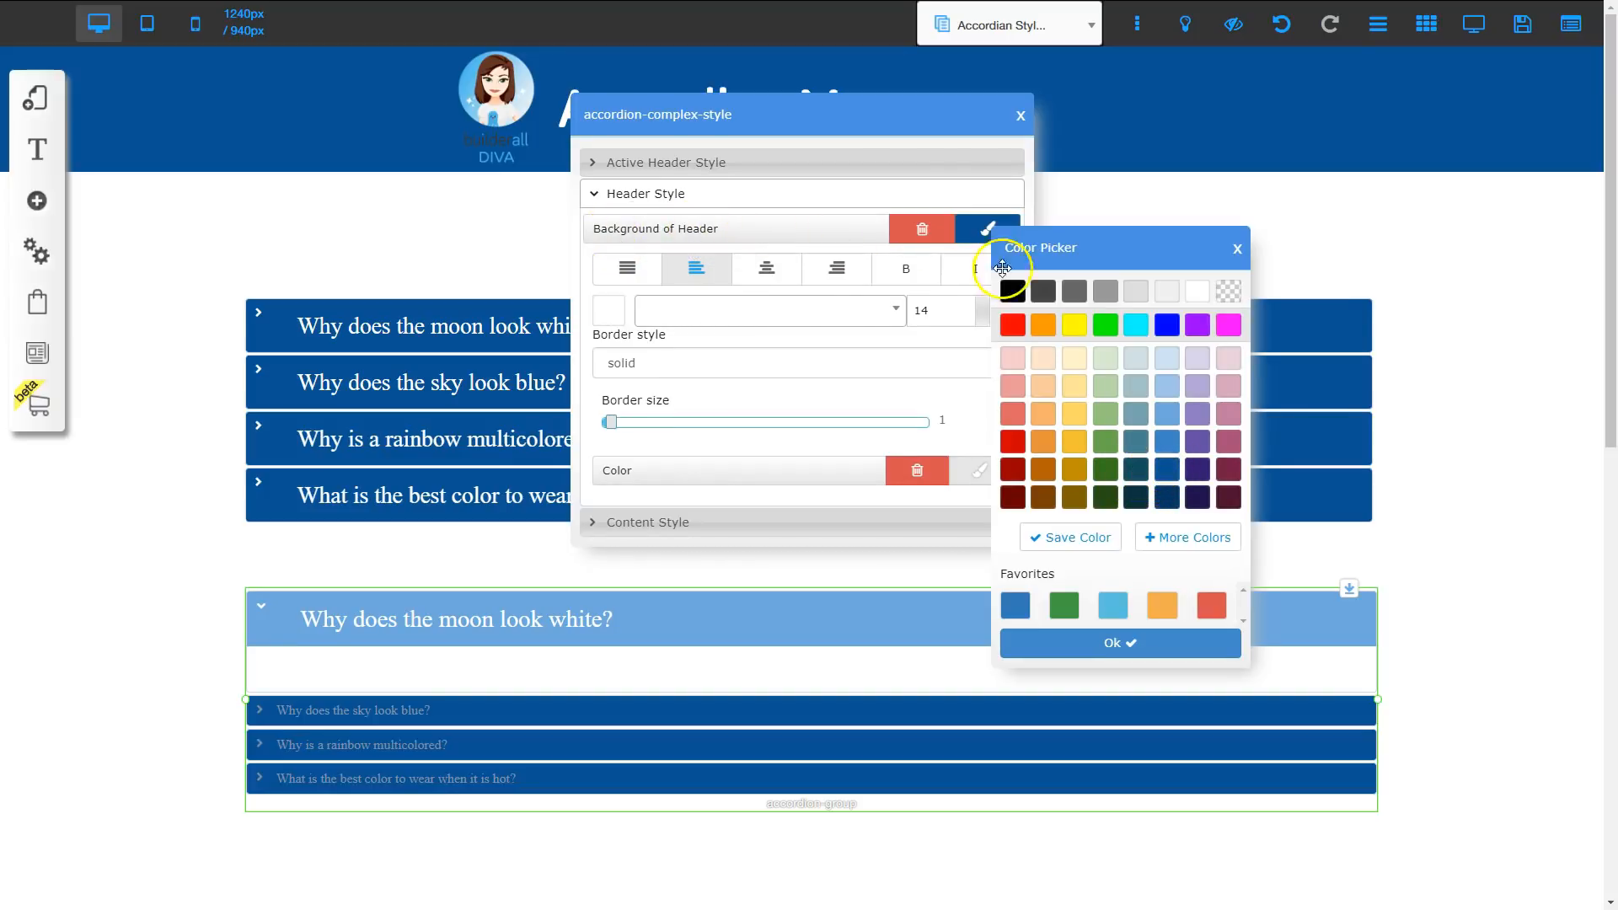
{"action": "left_click", "coordinate": [1236, 249]}
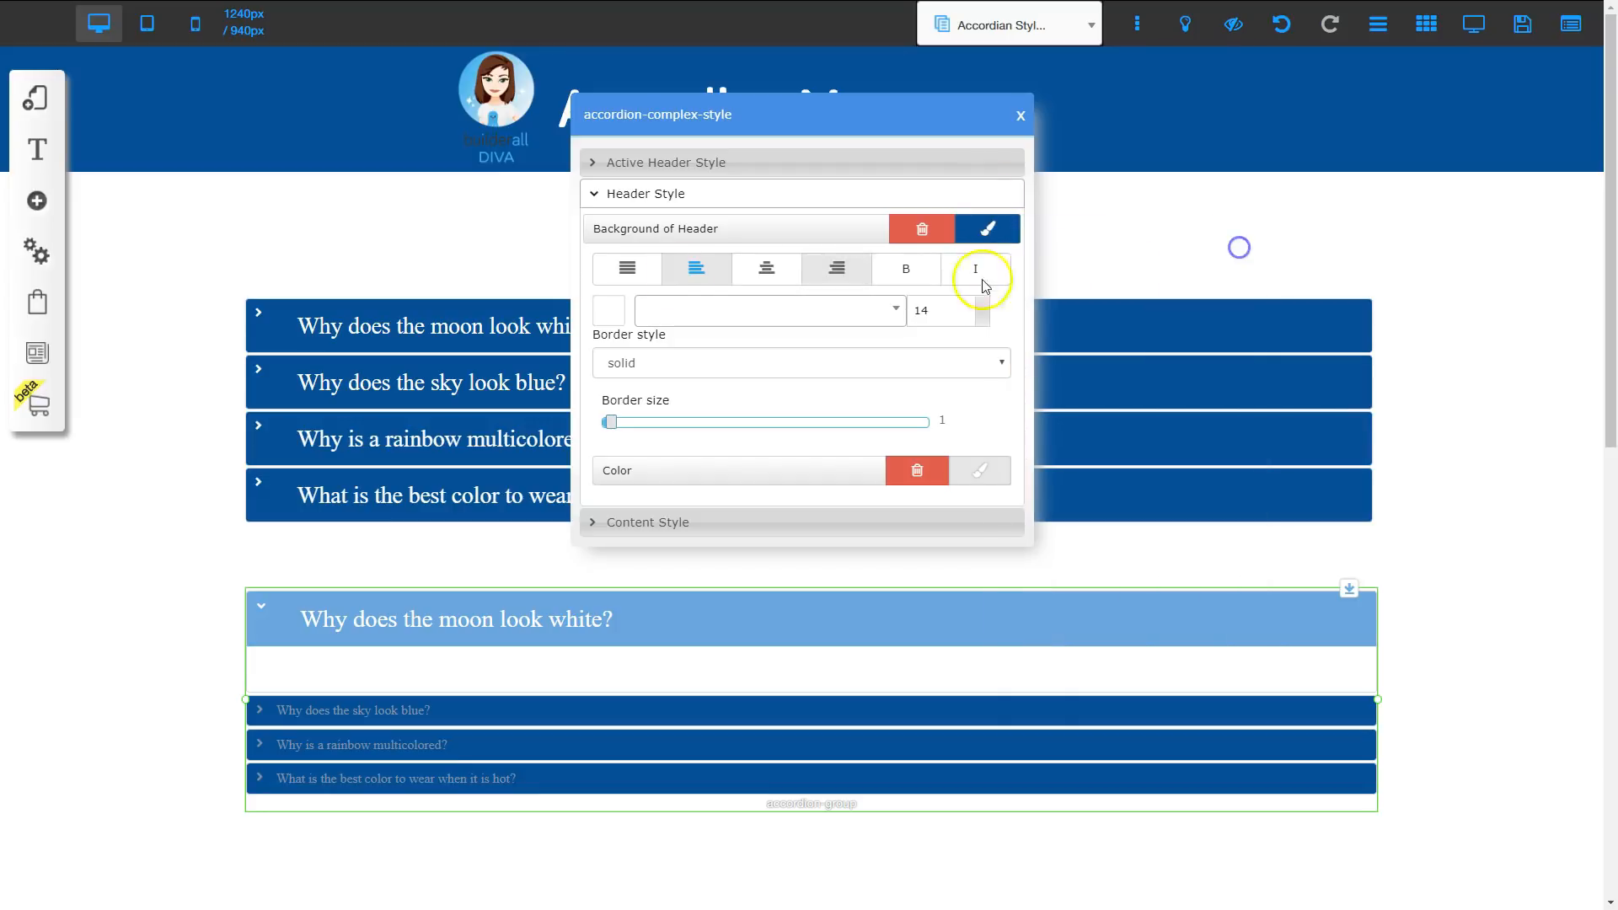
Make the regular headers' text white and set its font size to 26
{"action": "left_click", "coordinate": [608, 310]}
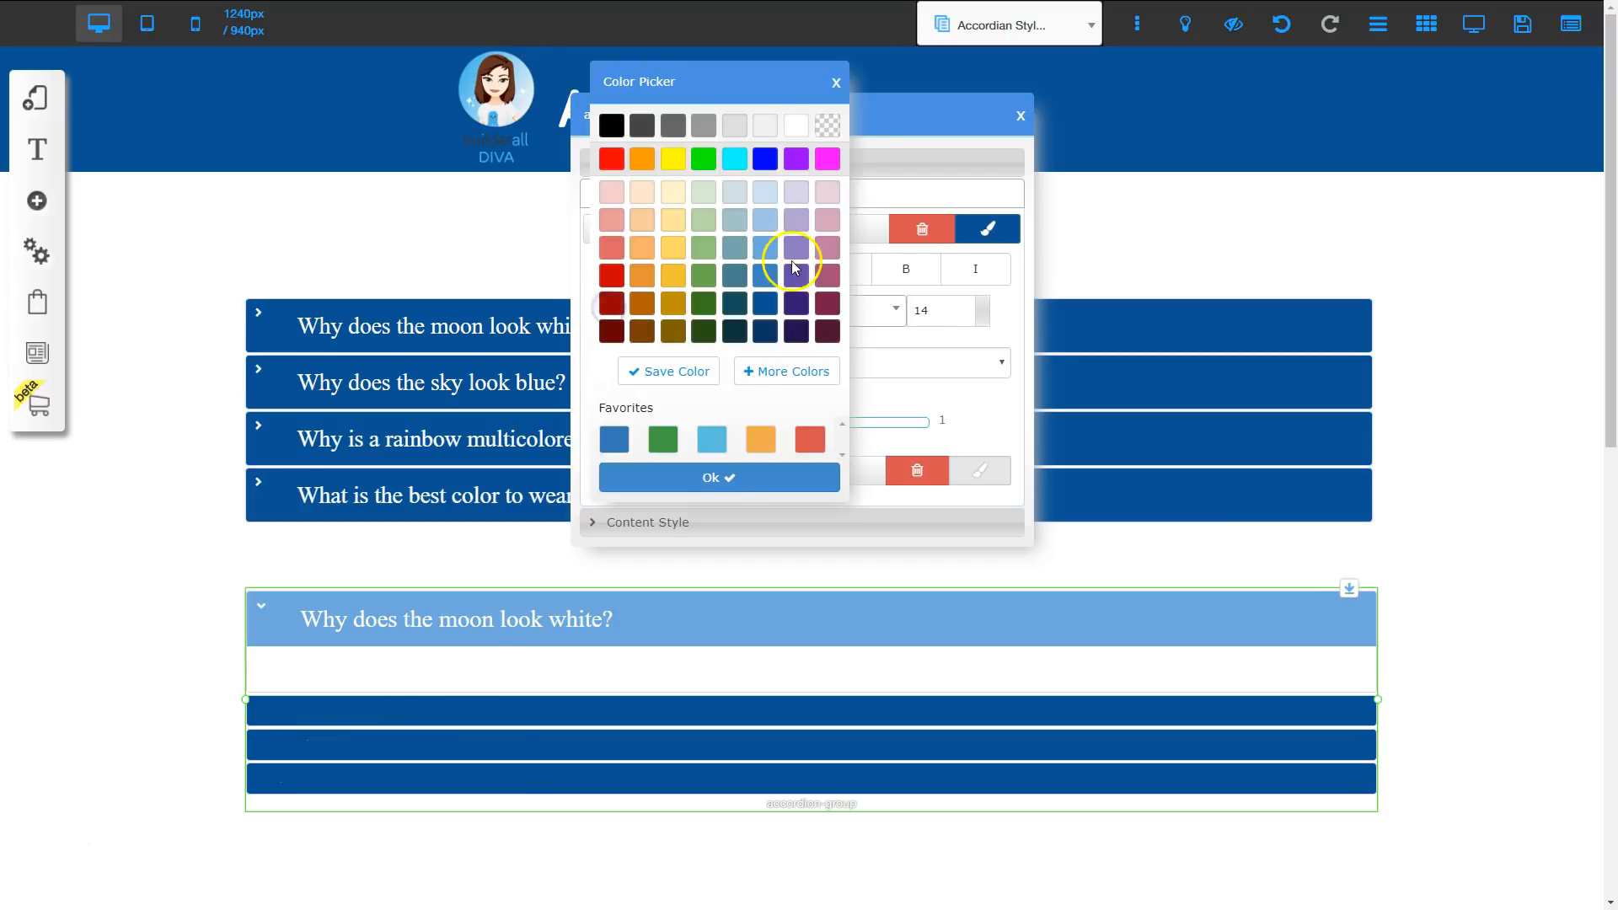
{"action": "left_click", "coordinate": [836, 83]}
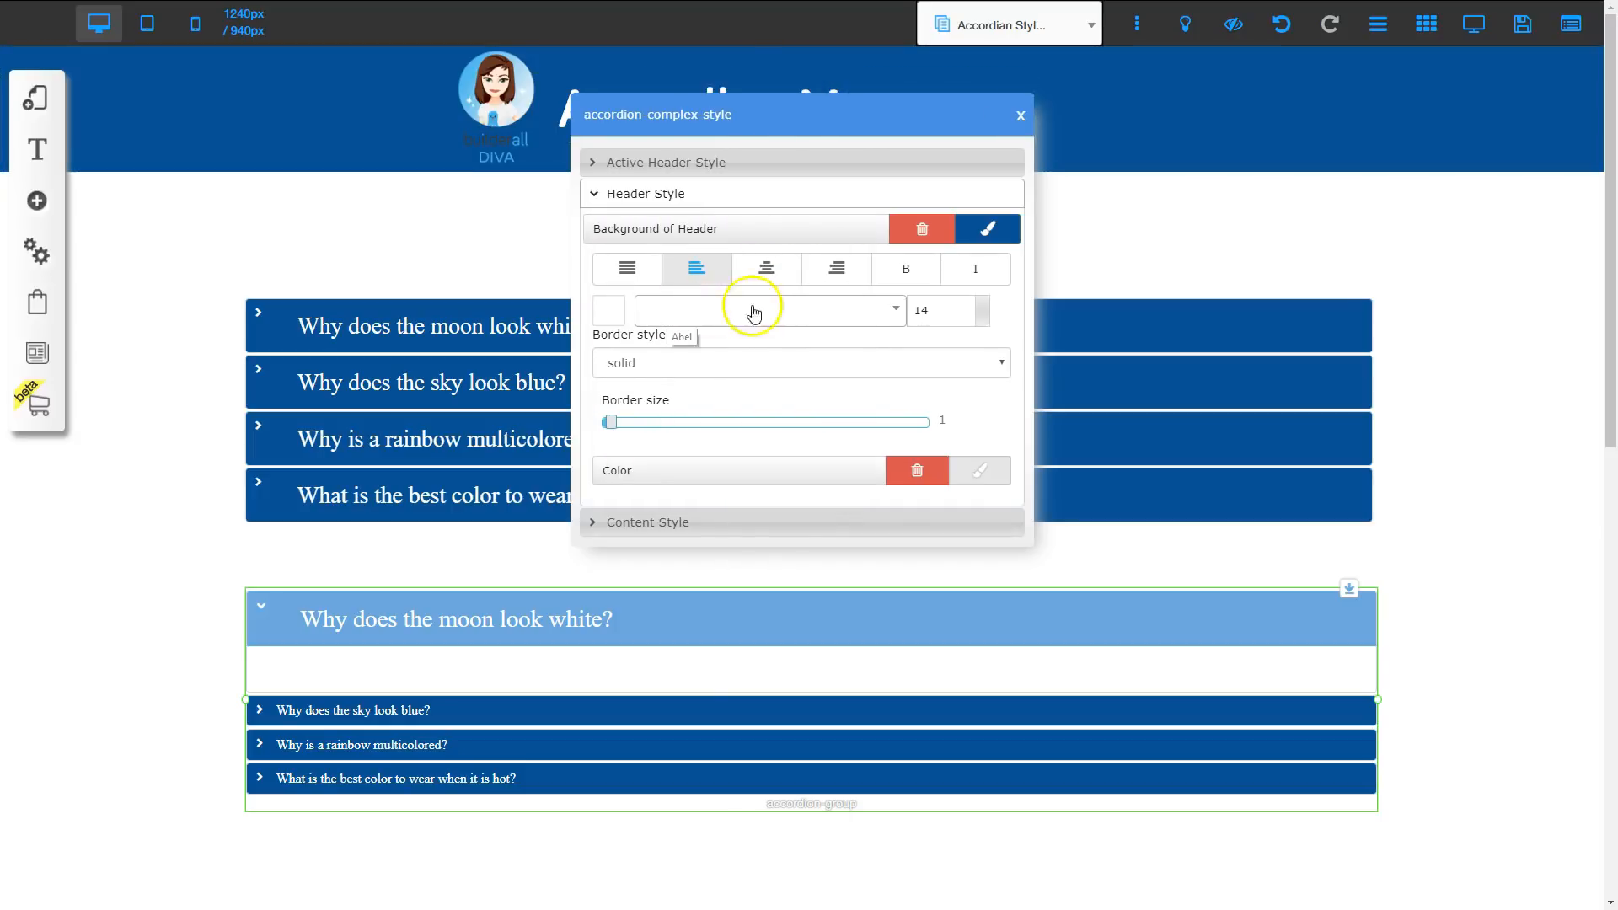
{"action": "left_click", "coordinate": [985, 302]}
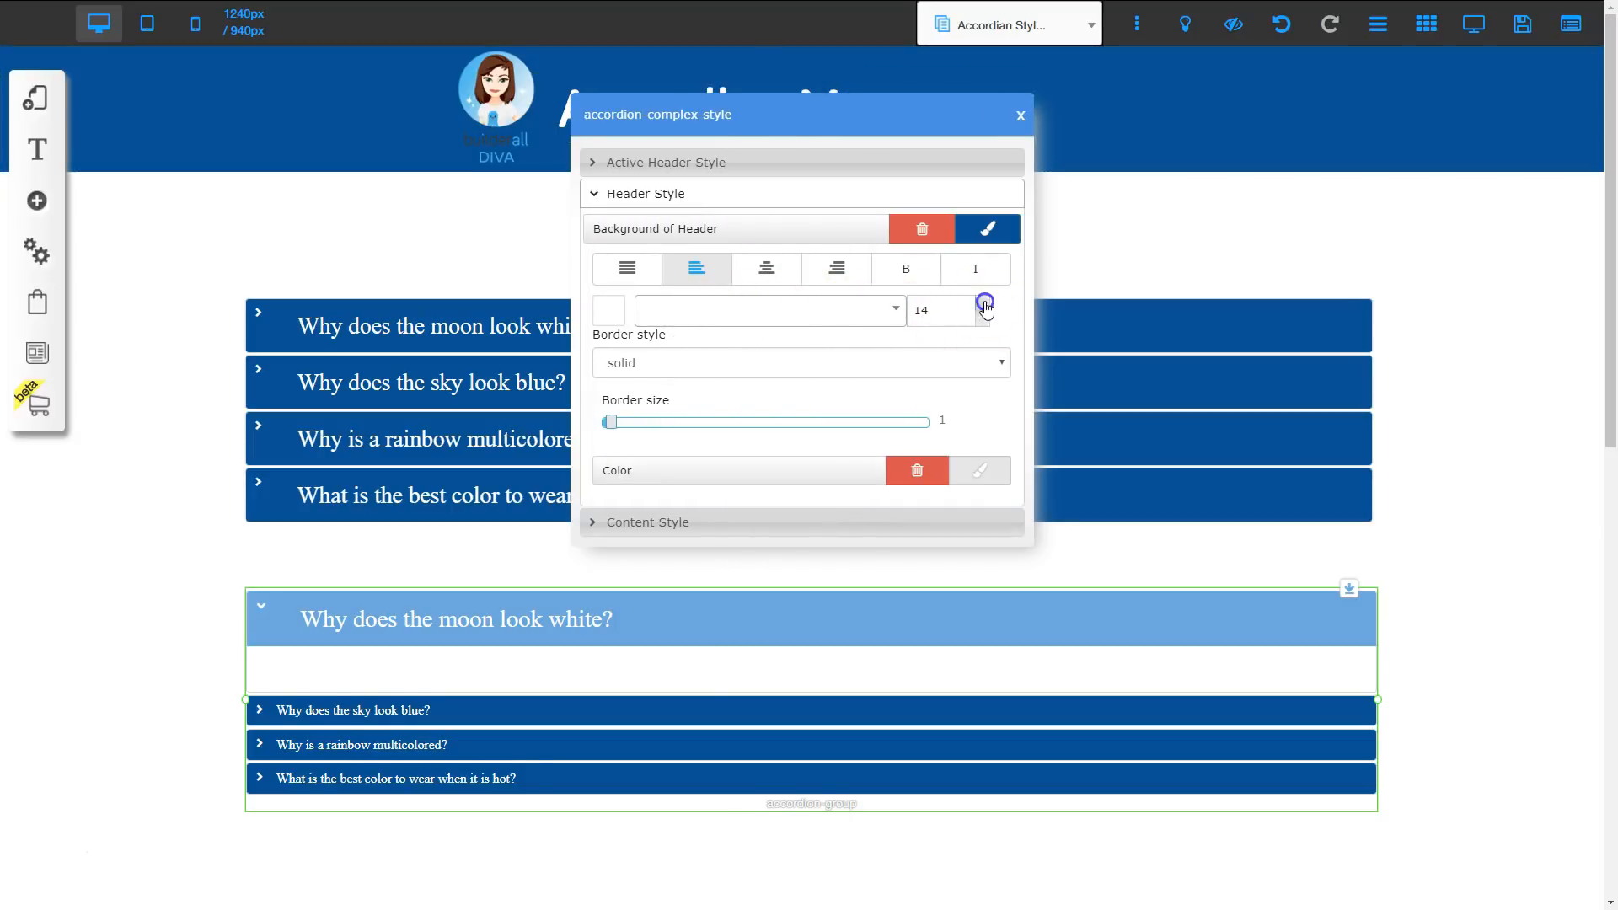
{"action": "left_click", "coordinate": [984, 301]}
{"action": "left_click", "coordinate": [984, 302]}
{"action": "left_click", "coordinate": [985, 302]}
{"action": "left_click", "coordinate": [985, 301]}
{"action": "left_click", "coordinate": [984, 301]}
{"action": "left_click", "coordinate": [985, 301]}
{"action": "left_click", "coordinate": [985, 301]}
{"action": "left_click", "coordinate": [984, 301]}
{"action": "left_click", "coordinate": [984, 302]}
{"action": "left_click", "coordinate": [985, 302]}
{"action": "left_click", "coordinate": [985, 302]}
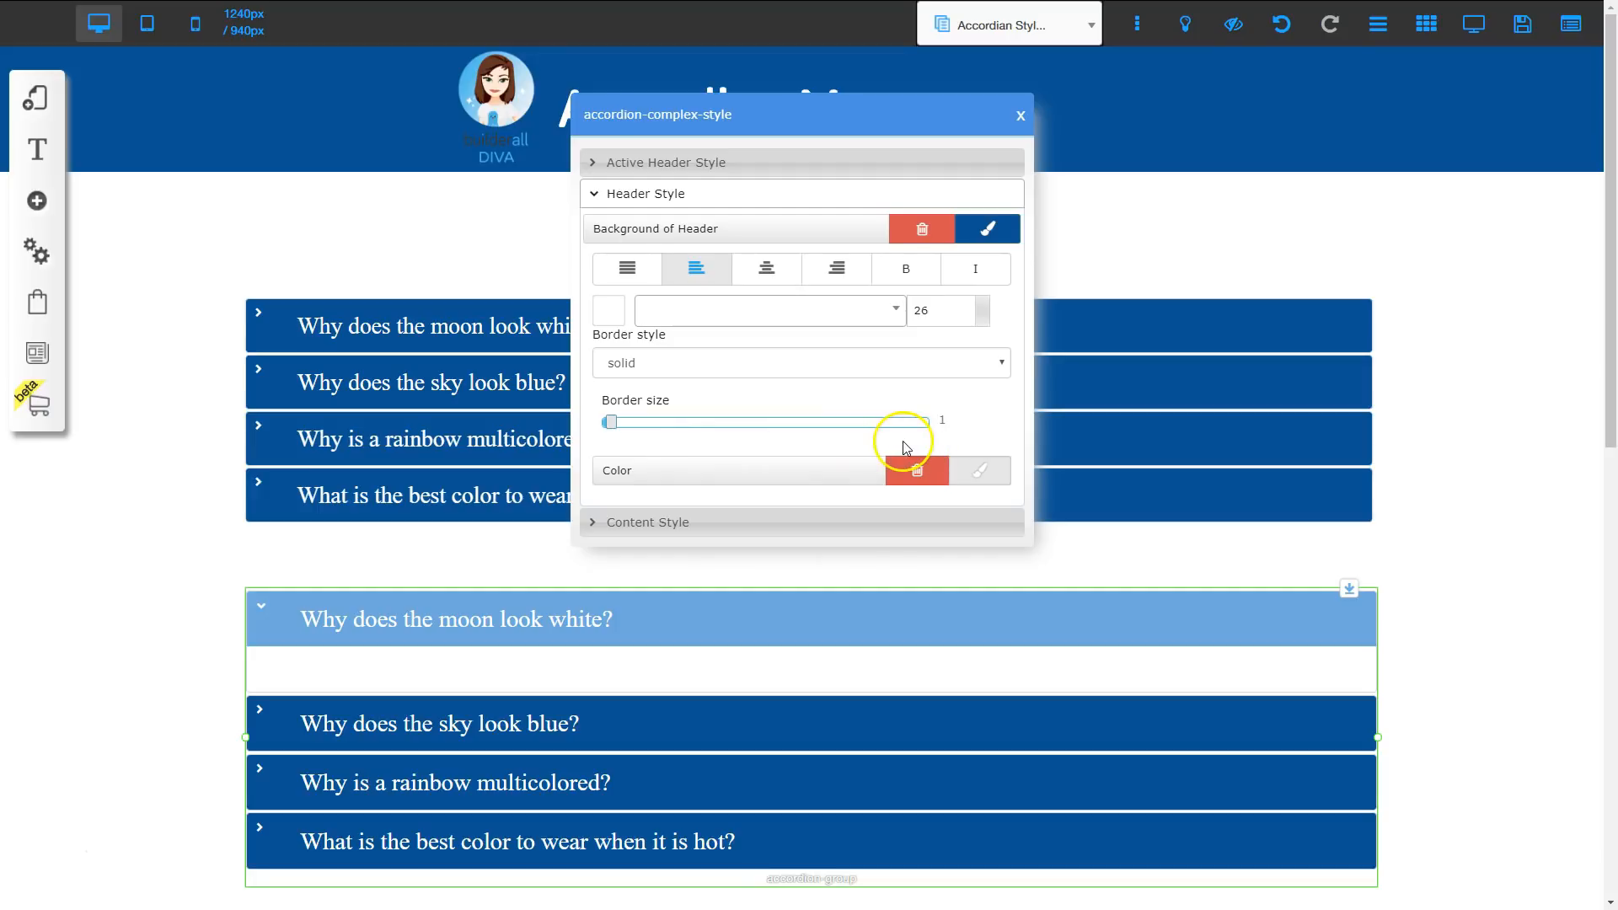
Set the regular headers' border colour to white and the border size to 1px
{"action": "left_click", "coordinate": [978, 475]}
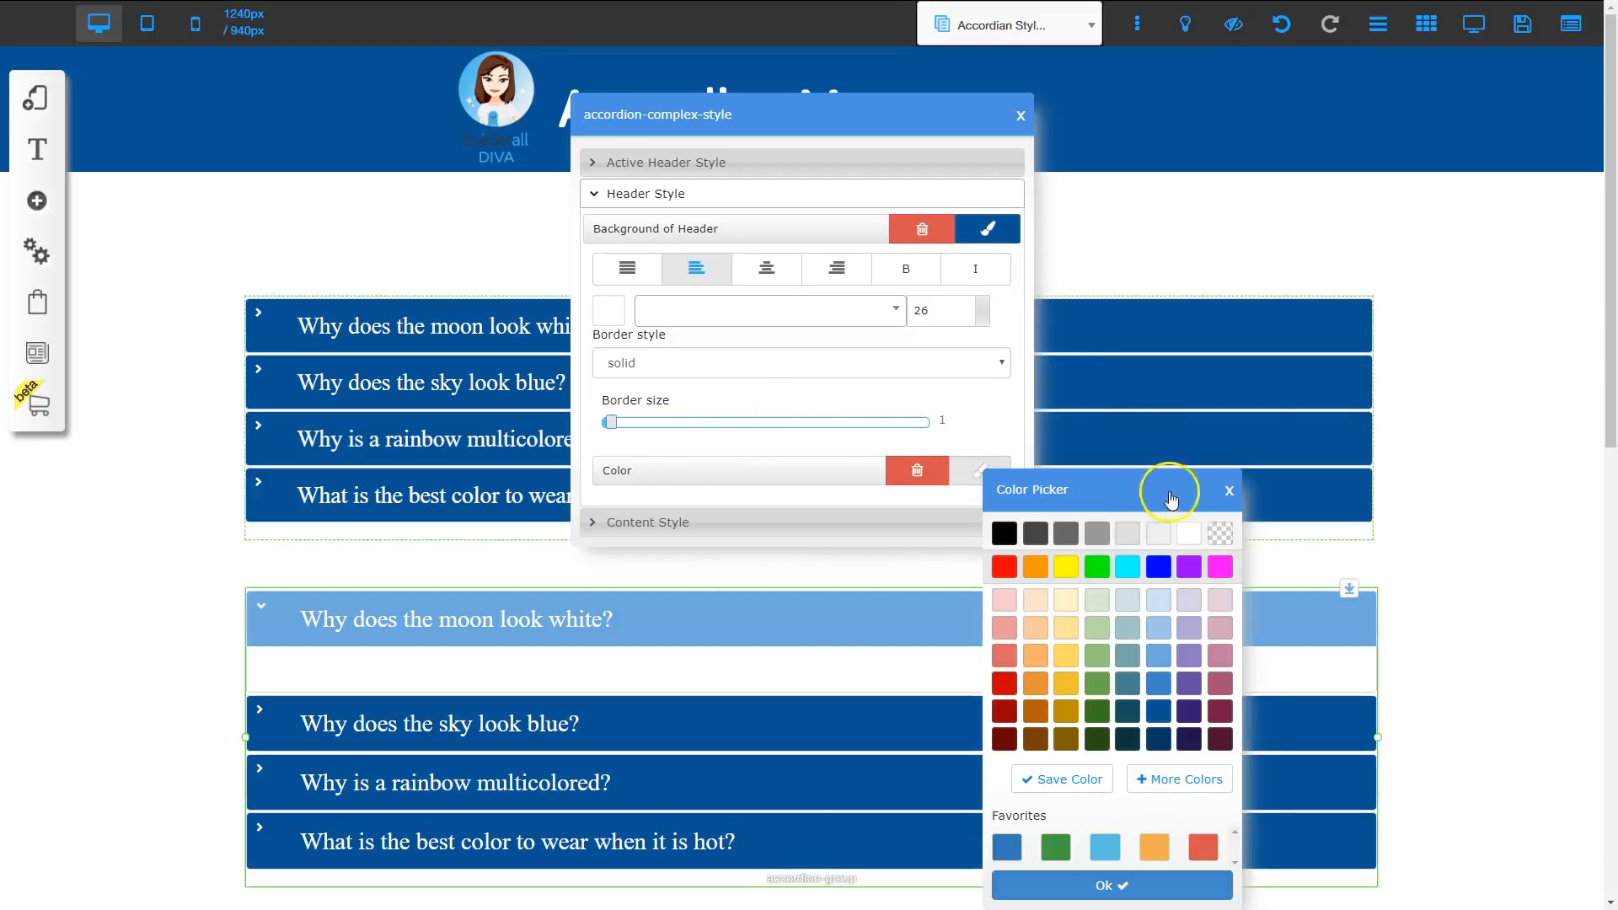
{"action": "left_click", "coordinate": [1189, 533]}
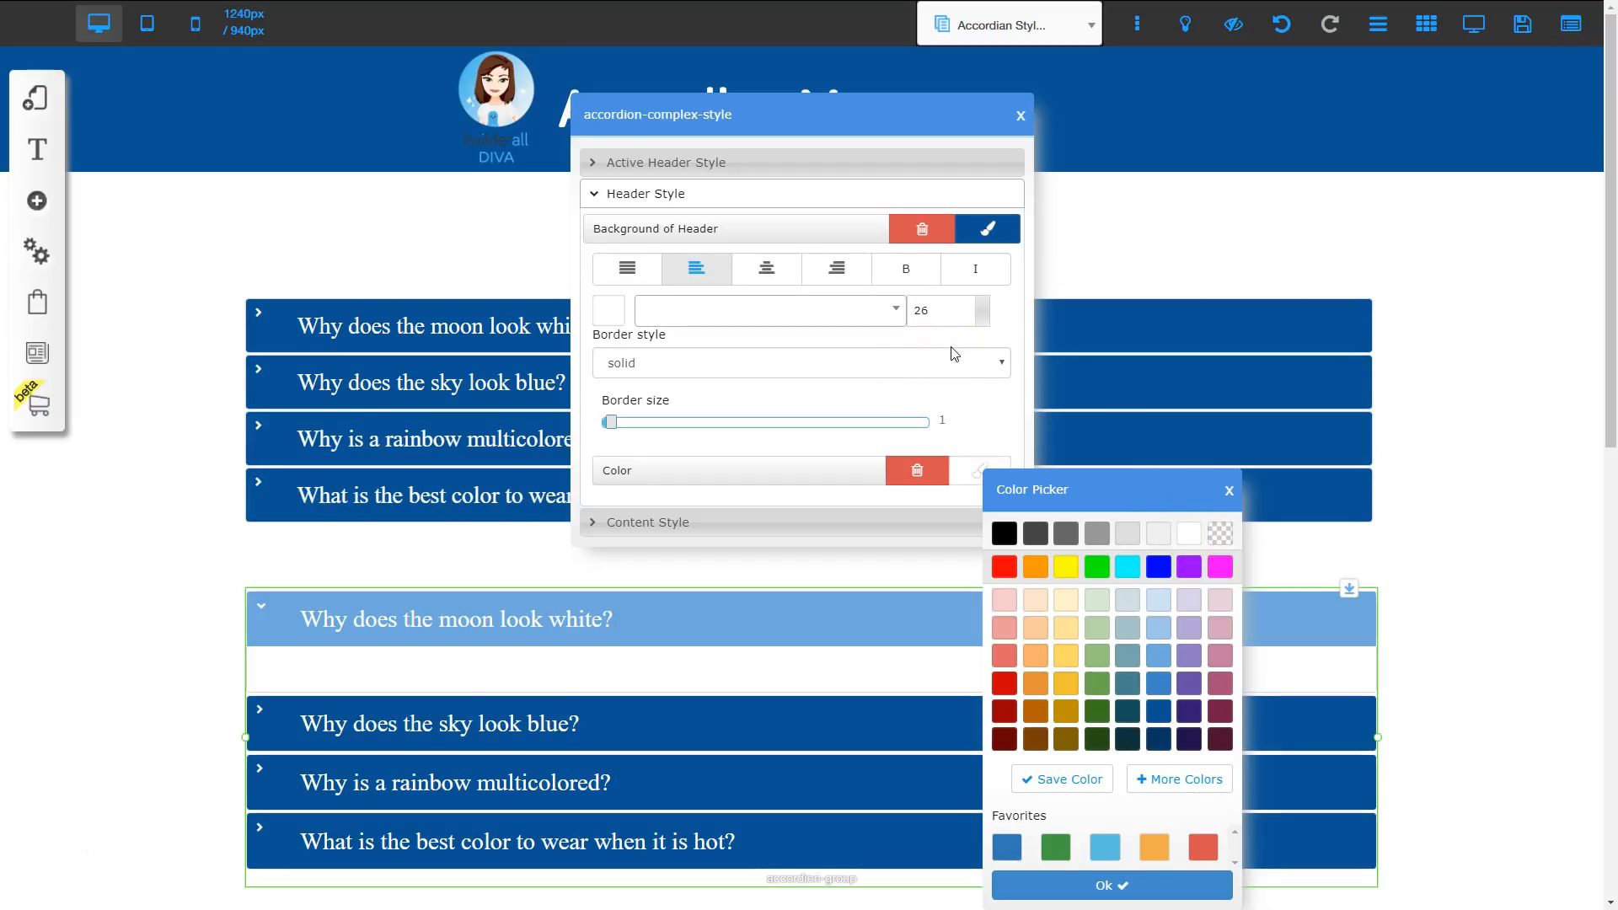
{"action": "left_click", "coordinate": [1228, 491]}
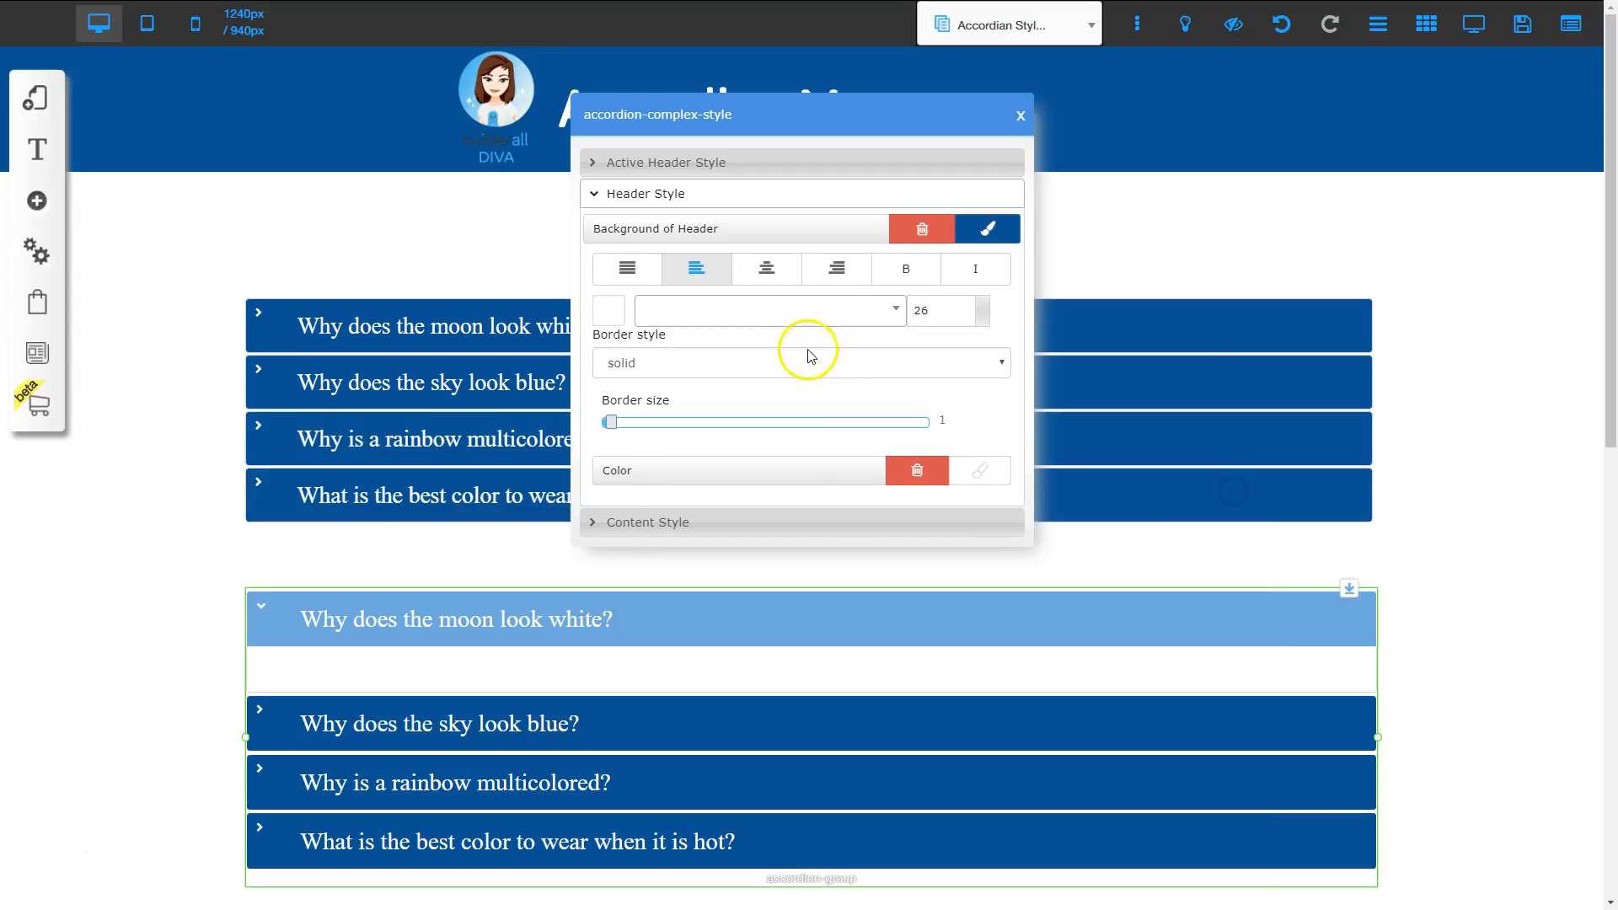
{"action": "mouse_move", "coordinate": [611, 421]}
{"action": "left_mouse_down"}
{"action": "mouse_move", "coordinate": [789, 437]}
{"action": "mouse_move", "coordinate": [617, 427]}
{"action": "left_mouse_up"}
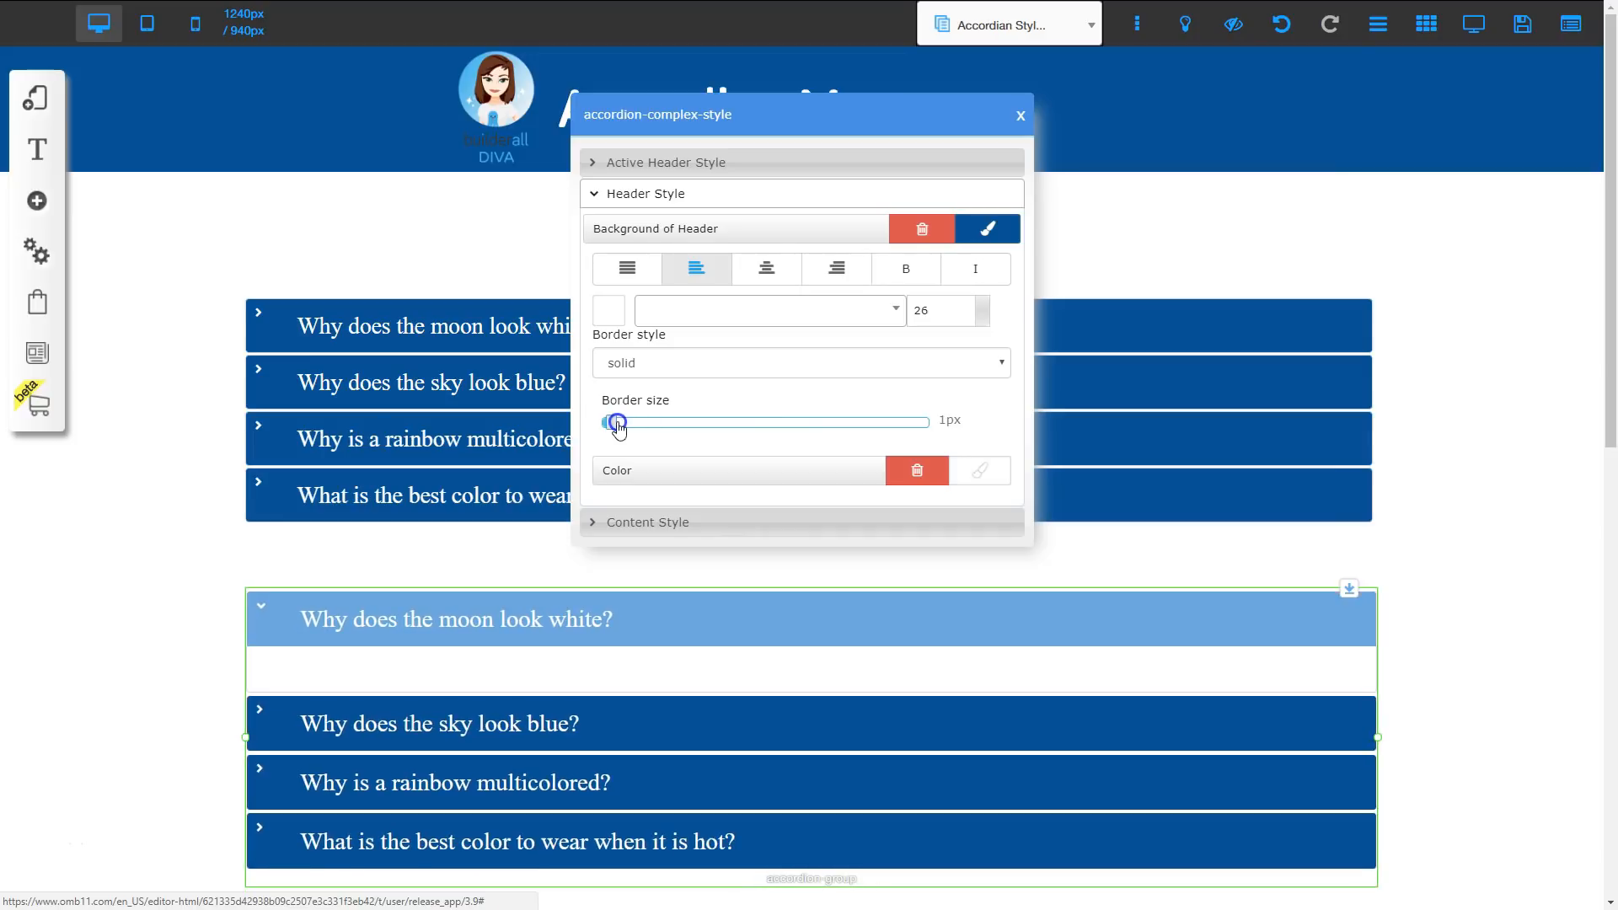
{"action": "left_click", "coordinate": [670, 193]}
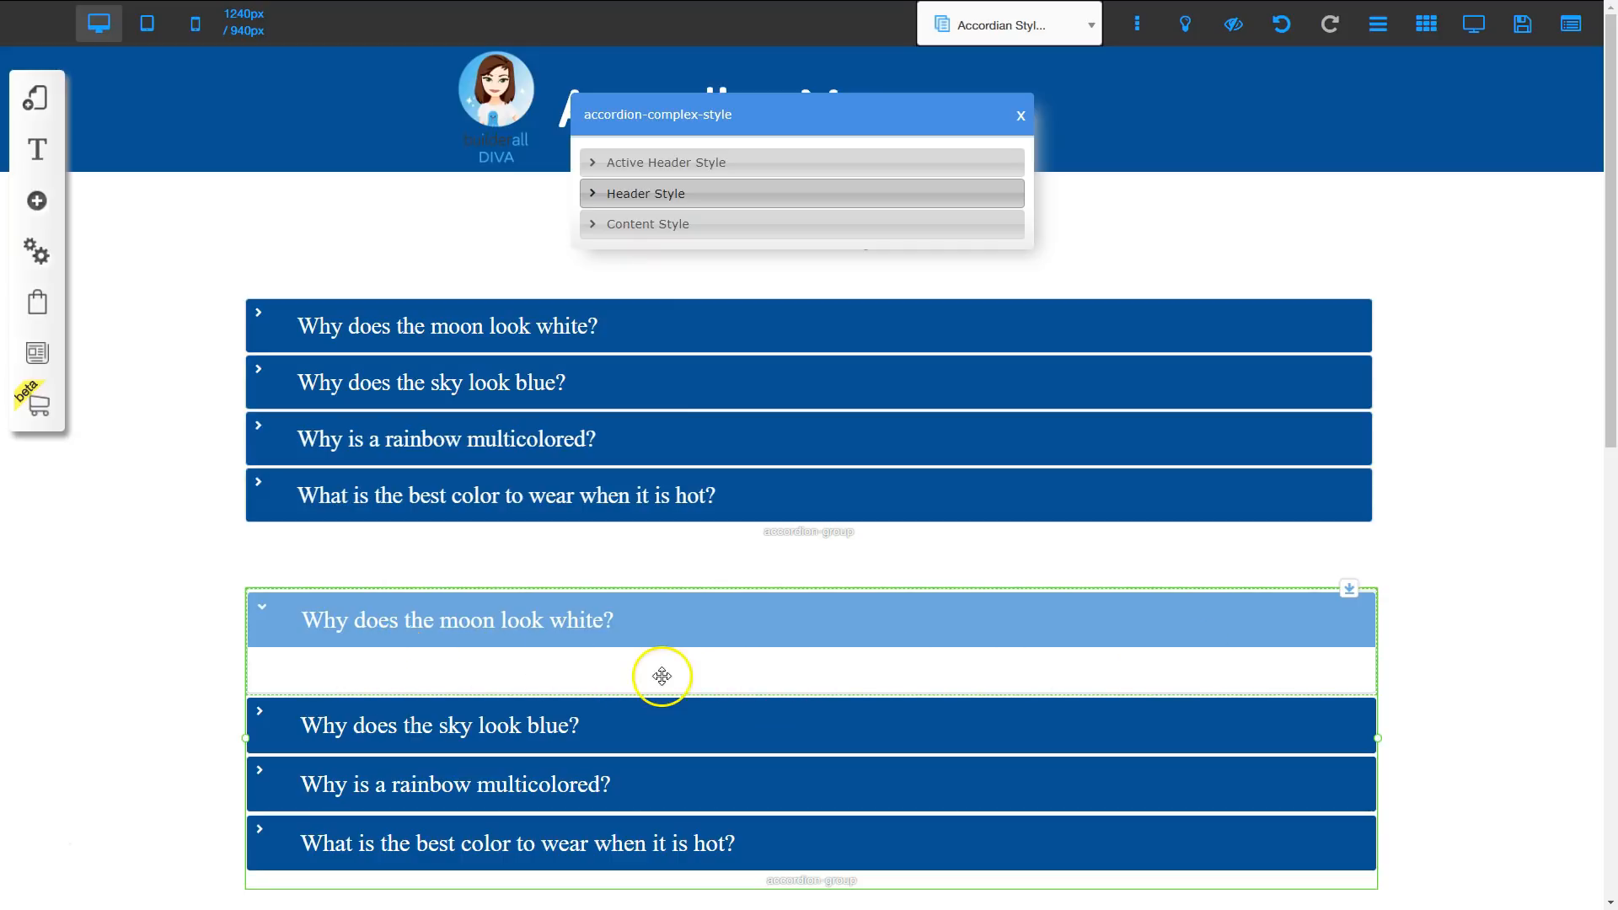
Set the background of the new accordion's content area to white
{"action": "left_click", "coordinate": [675, 226]}
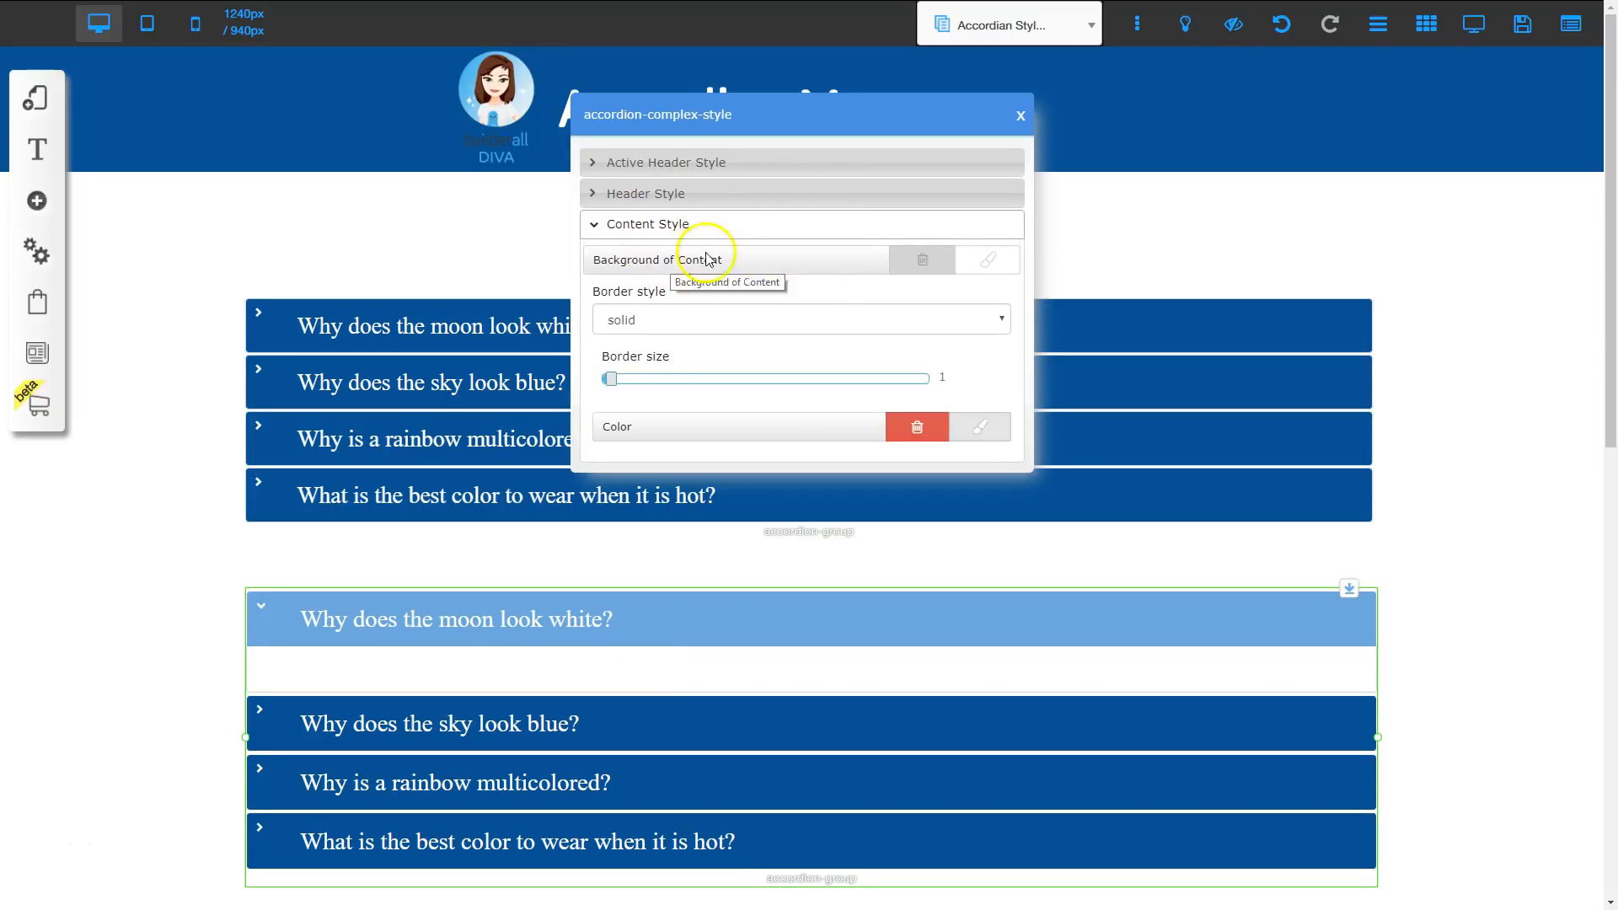
{"action": "left_click", "coordinate": [983, 261]}
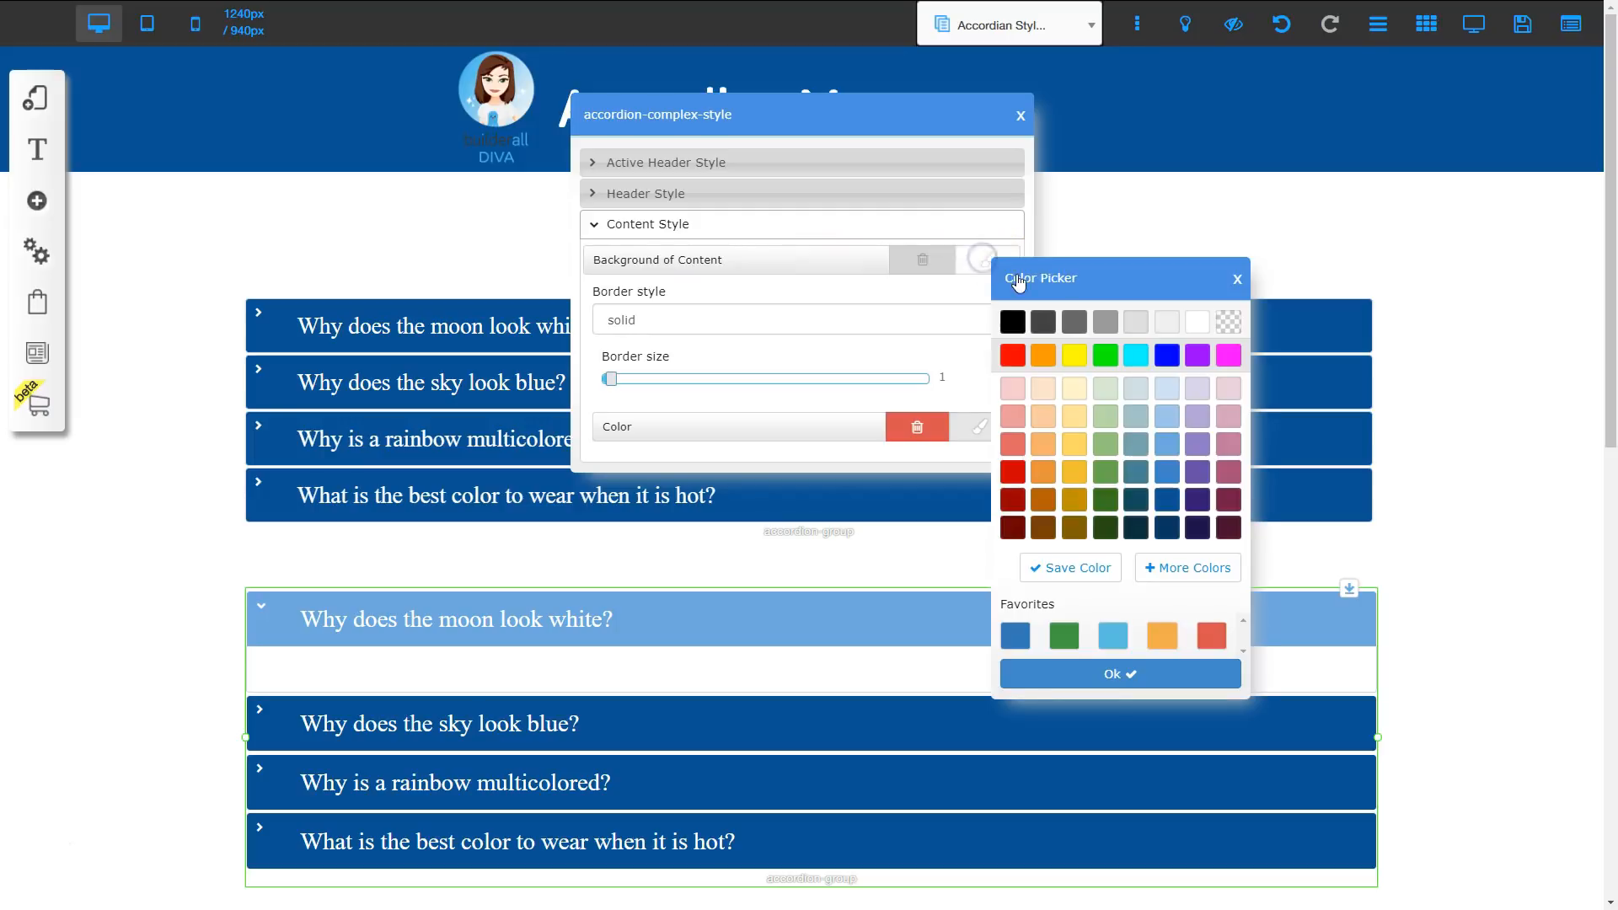
{"action": "left_click", "coordinate": [1195, 356]}
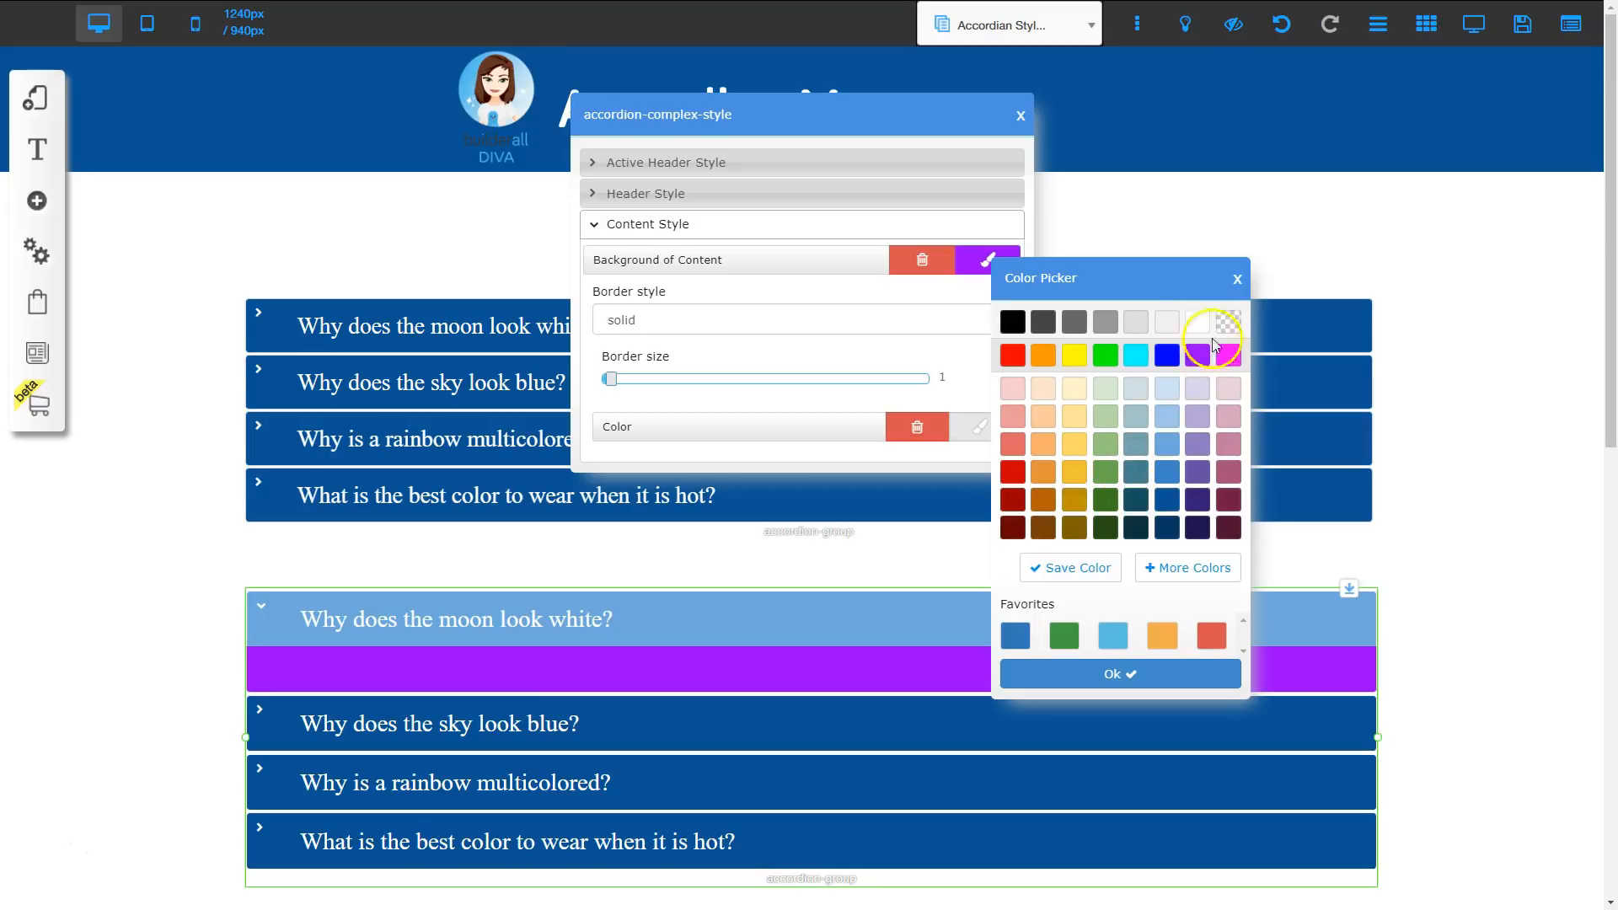
{"action": "left_click", "coordinate": [1197, 324]}
{"action": "left_click", "coordinate": [1237, 279]}
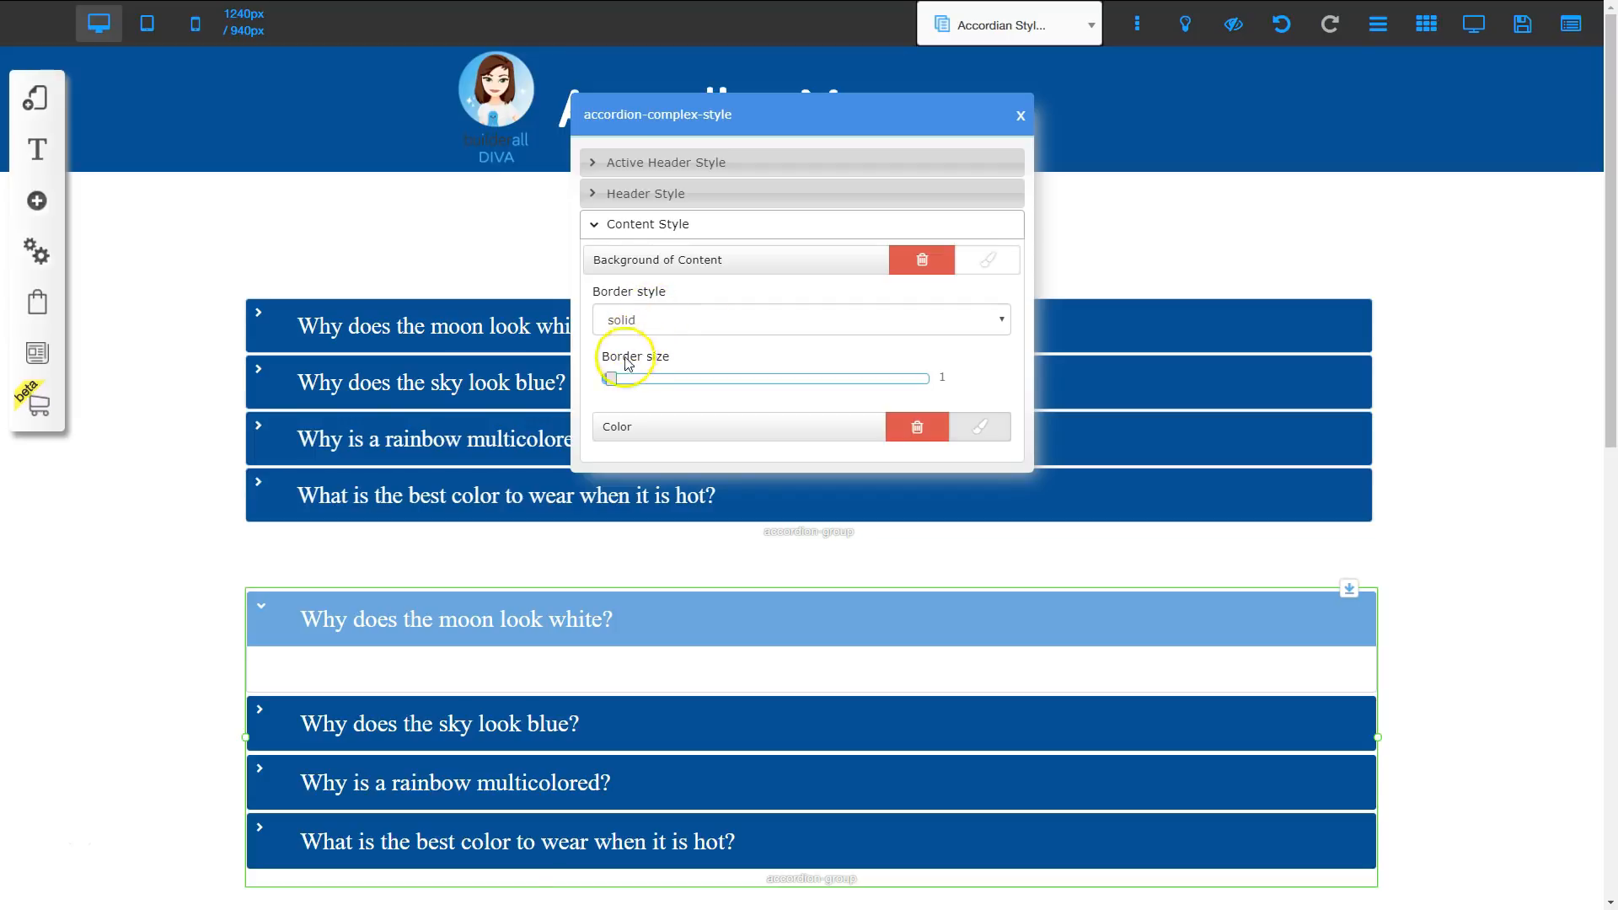
Set the content border size to 12px and its colour to the light blue matching the active header, and close the style settings
{"action": "left_click_drag", "start_coordinate": [613, 377], "coordinate": [738, 383]}
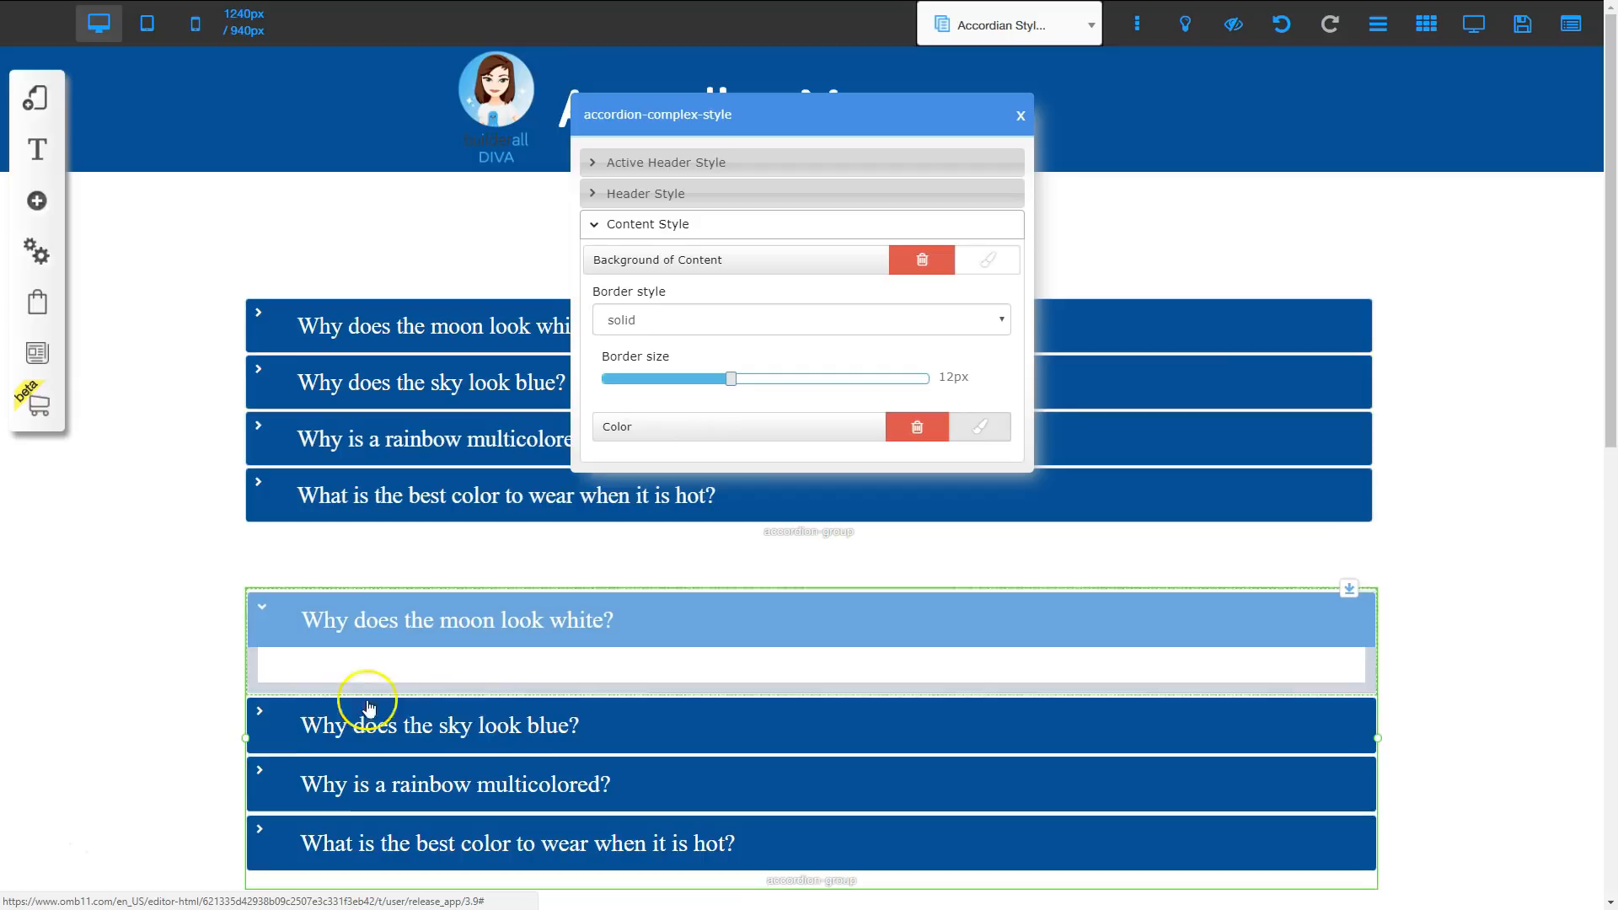
{"action": "left_click", "coordinate": [989, 423]}
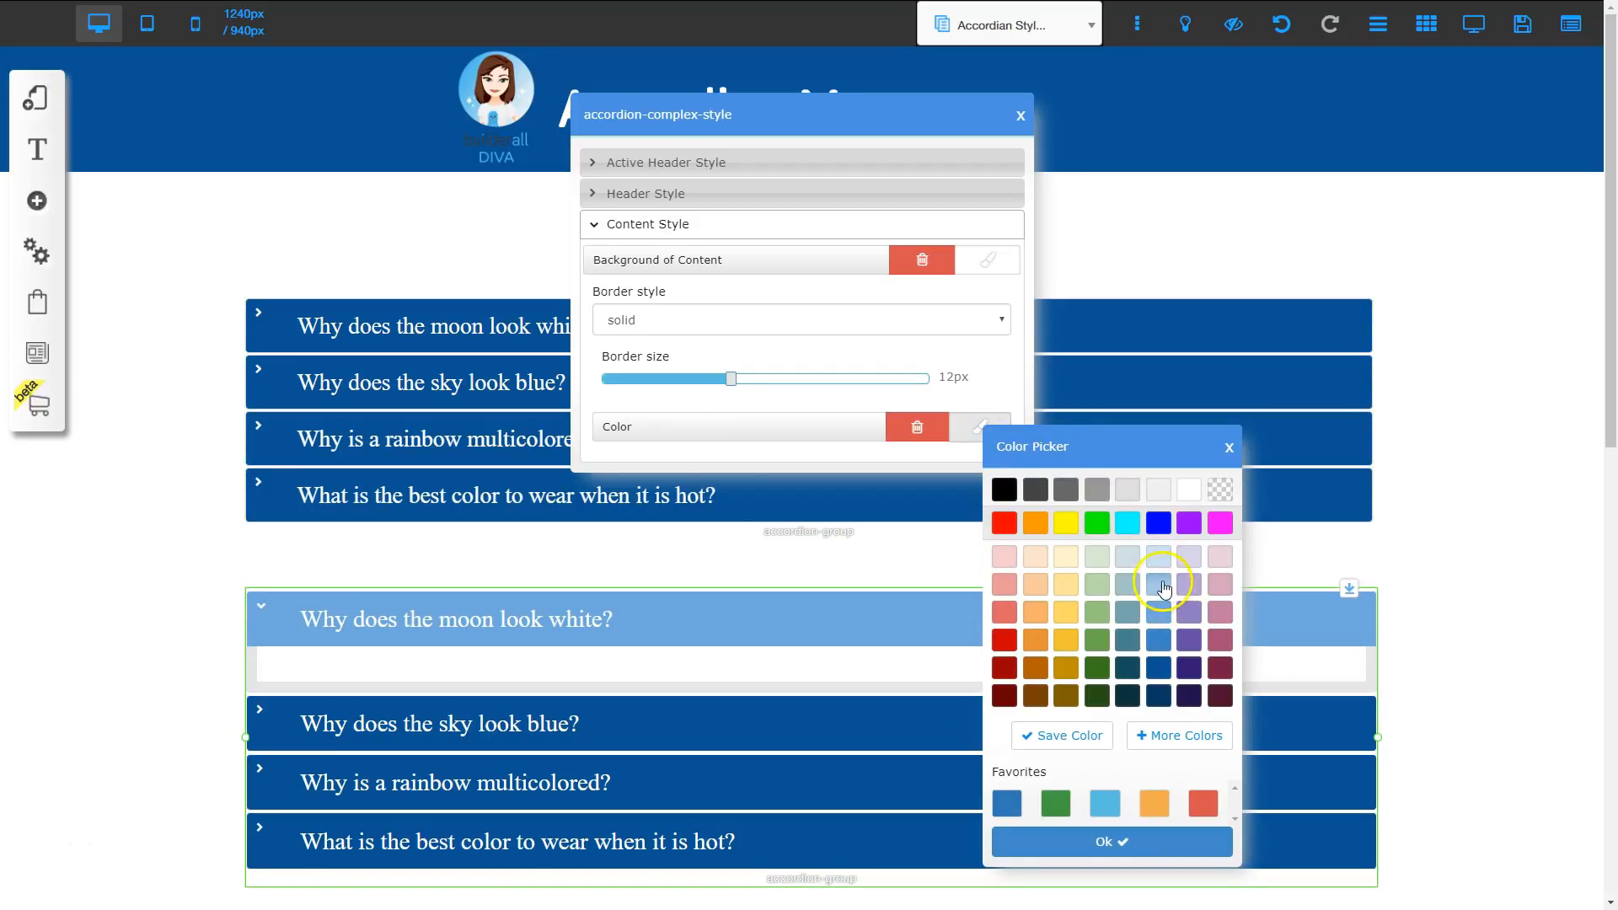
{"action": "left_click", "coordinate": [1158, 583]}
{"action": "left_click", "coordinate": [1229, 451]}
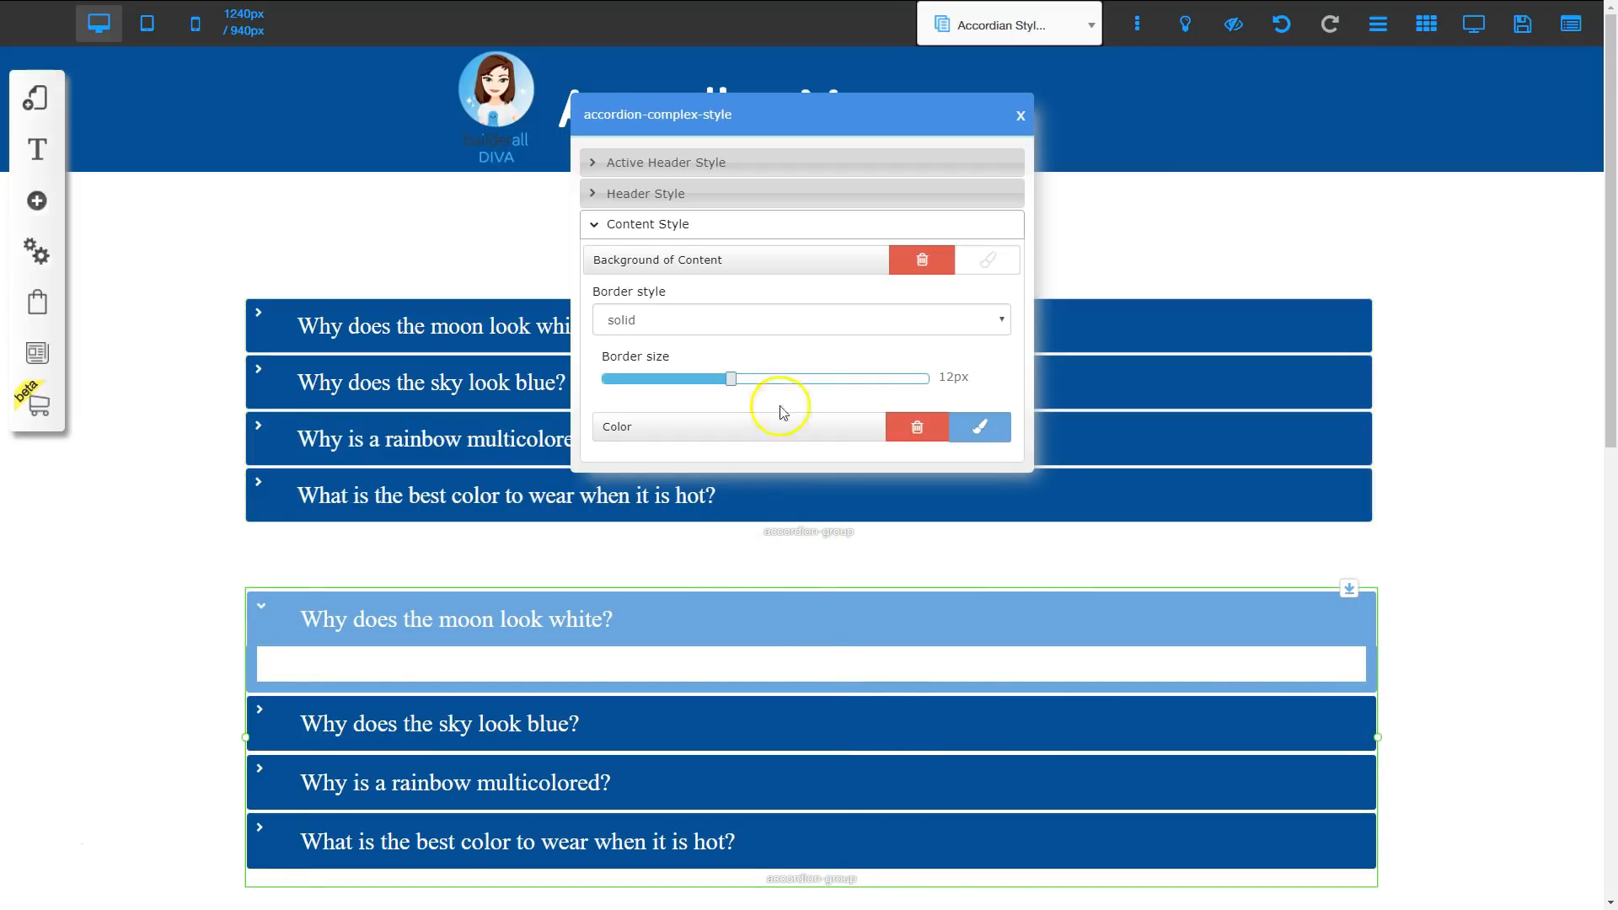
{"action": "left_click", "coordinate": [1021, 118]}
Enlarge the content area of the "Why does the moon look white?" panel downward to about 290 pixels tall on screen
{"action": "scroll", "coordinate": [1416, 666], "scroll_direction": "down", "scroll_amount": 3}
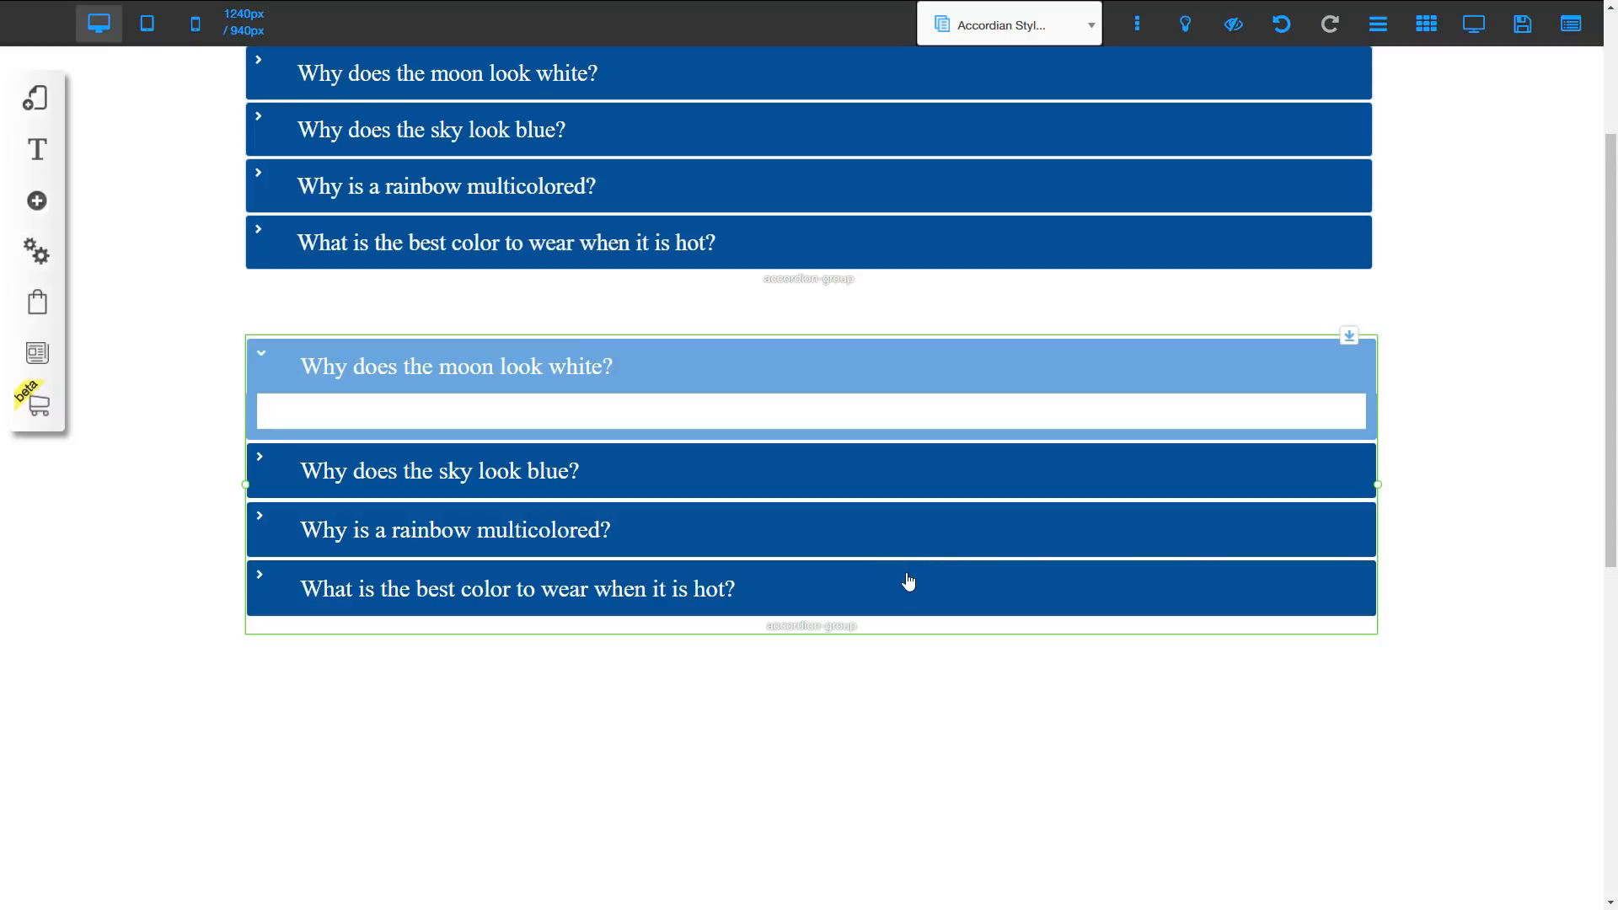
{"action": "left_click_drag", "start_coordinate": [914, 583], "coordinate": [758, 439]}
{"action": "key", "text": "ctrl+plus"}
{"action": "key", "text": "ctrl+plus"}
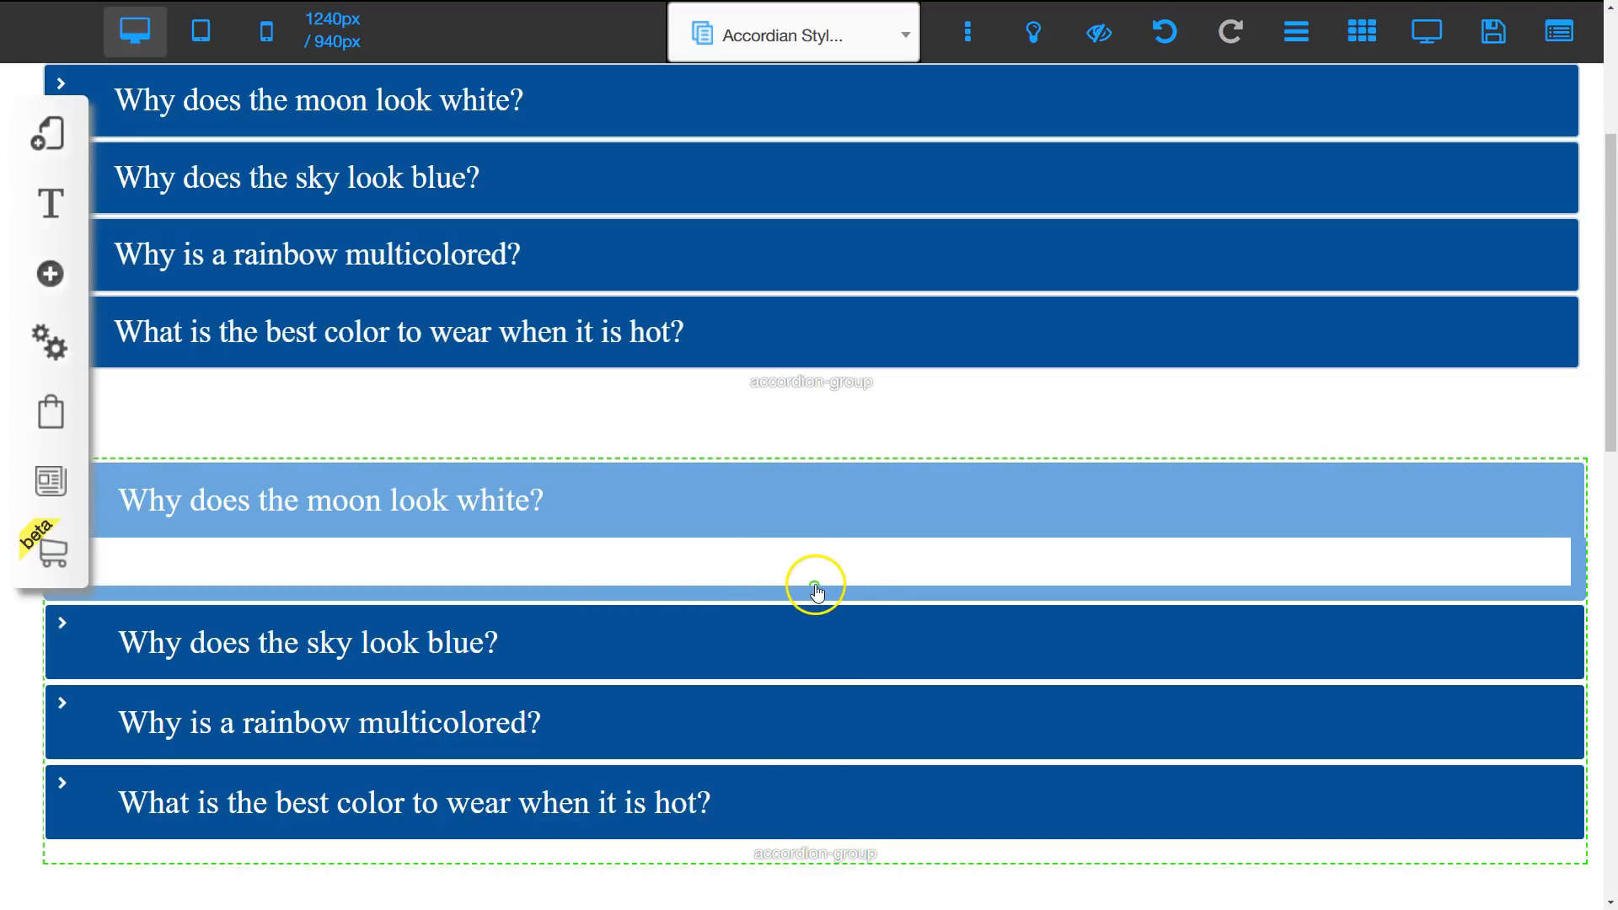
{"action": "left_click_drag", "start_coordinate": [815, 612], "coordinate": [826, 909]}
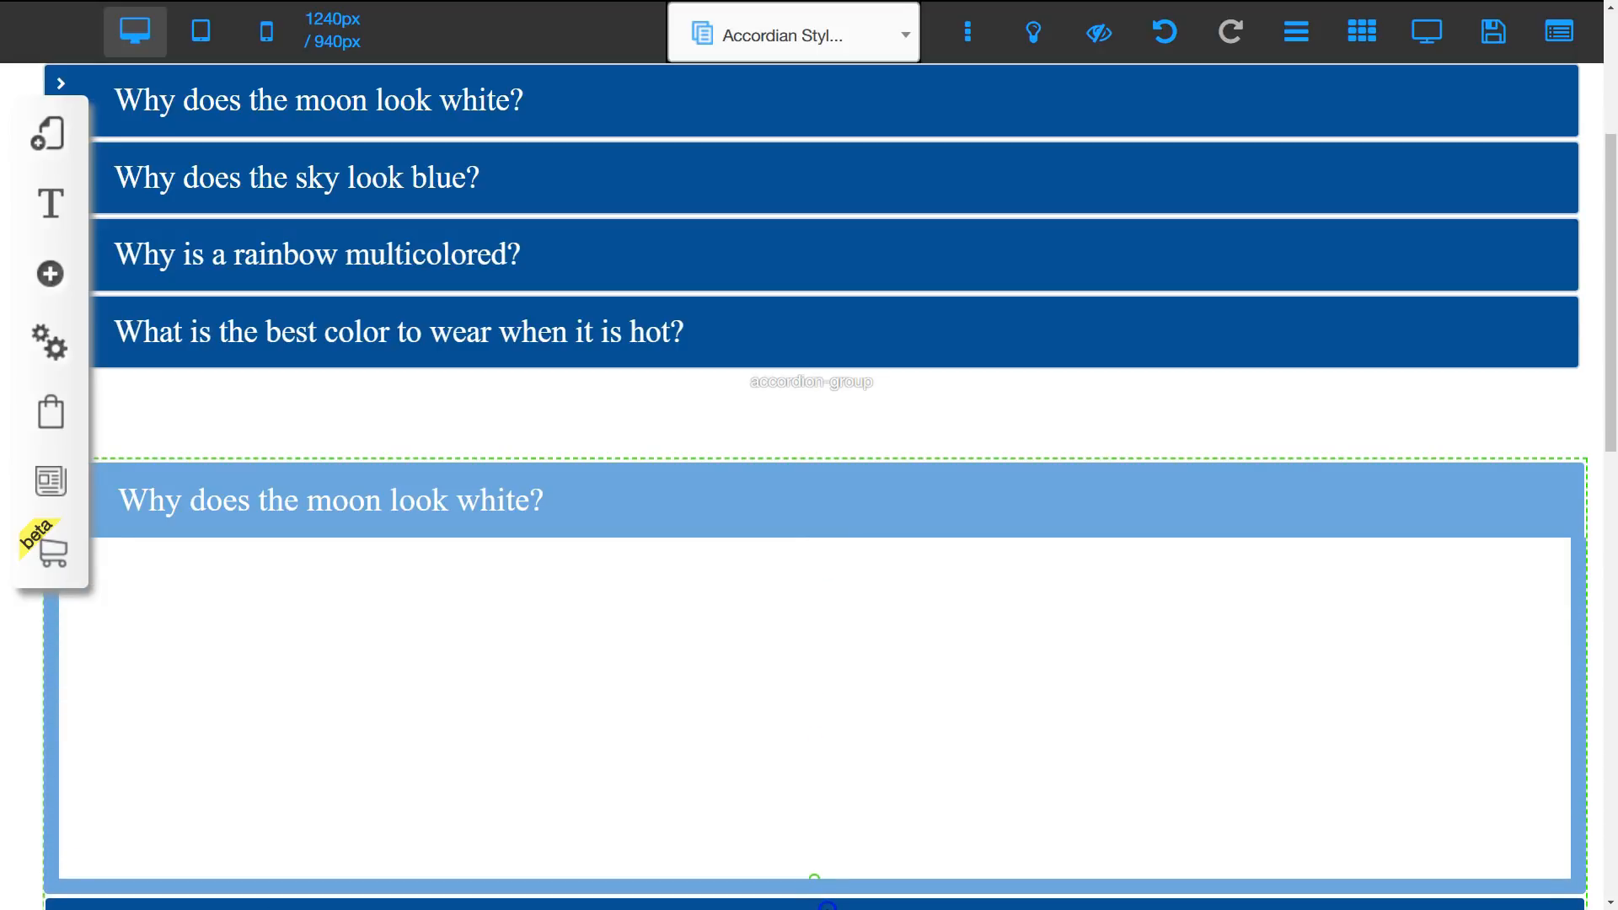
{"action": "scroll", "coordinate": [827, 758], "scroll_direction": "down", "scroll_amount": 4}
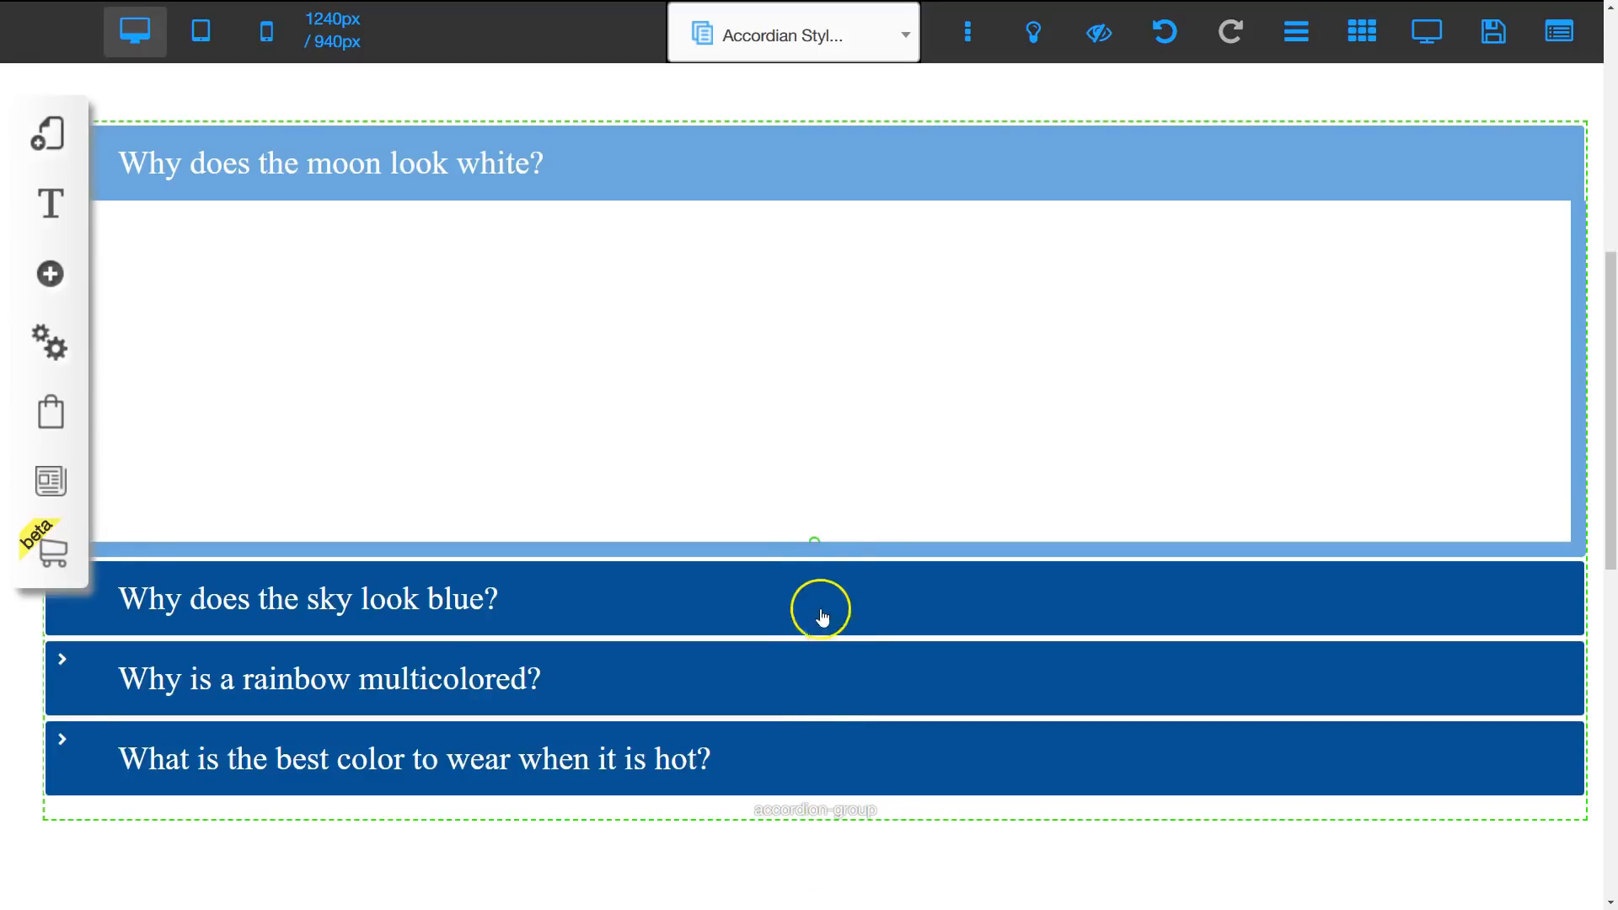
{"action": "left_click_drag", "start_coordinate": [816, 546], "coordinate": [829, 697]}
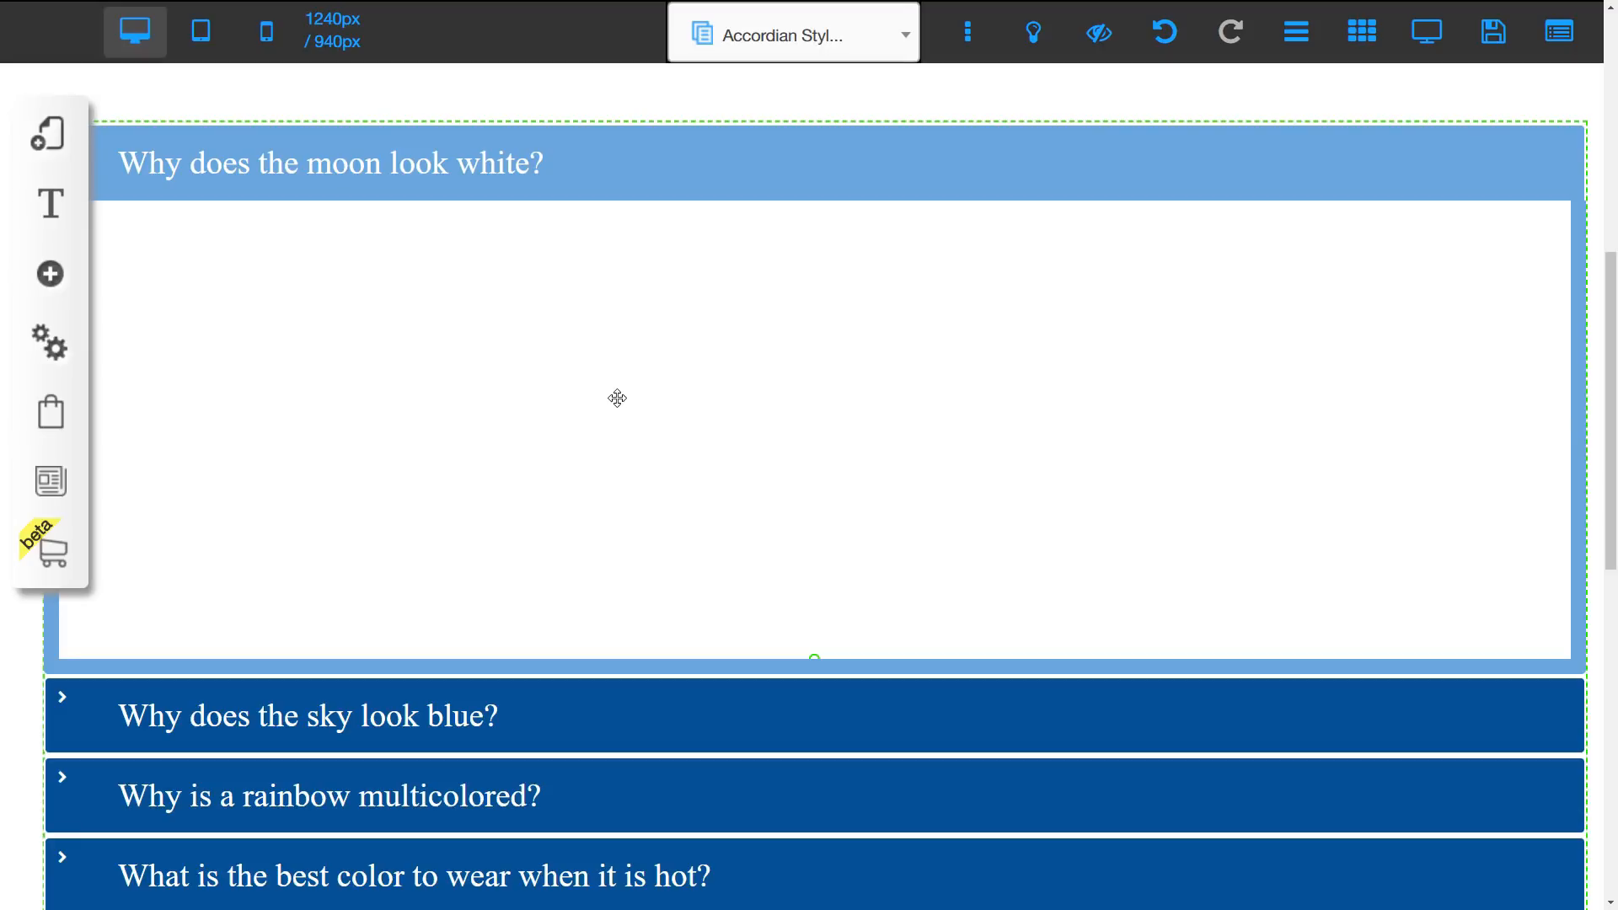
Add a Body L paragraph text element to the page
{"action": "left_click", "coordinate": [463, 357]}
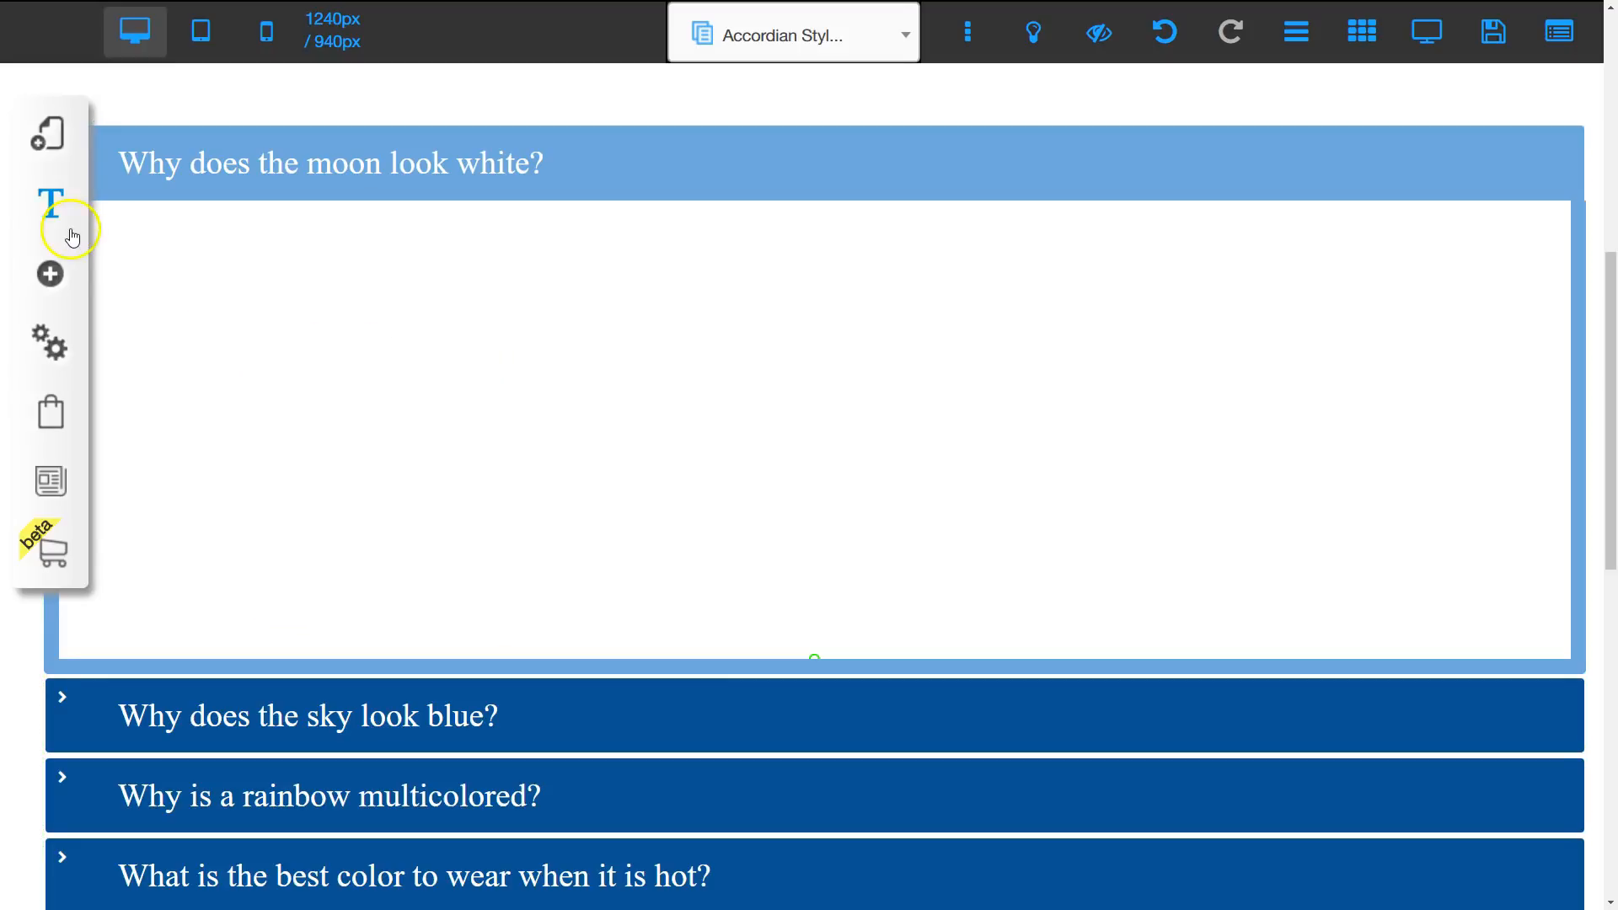
{"action": "left_click", "coordinate": [50, 276]}
{"action": "left_click", "coordinate": [166, 268]}
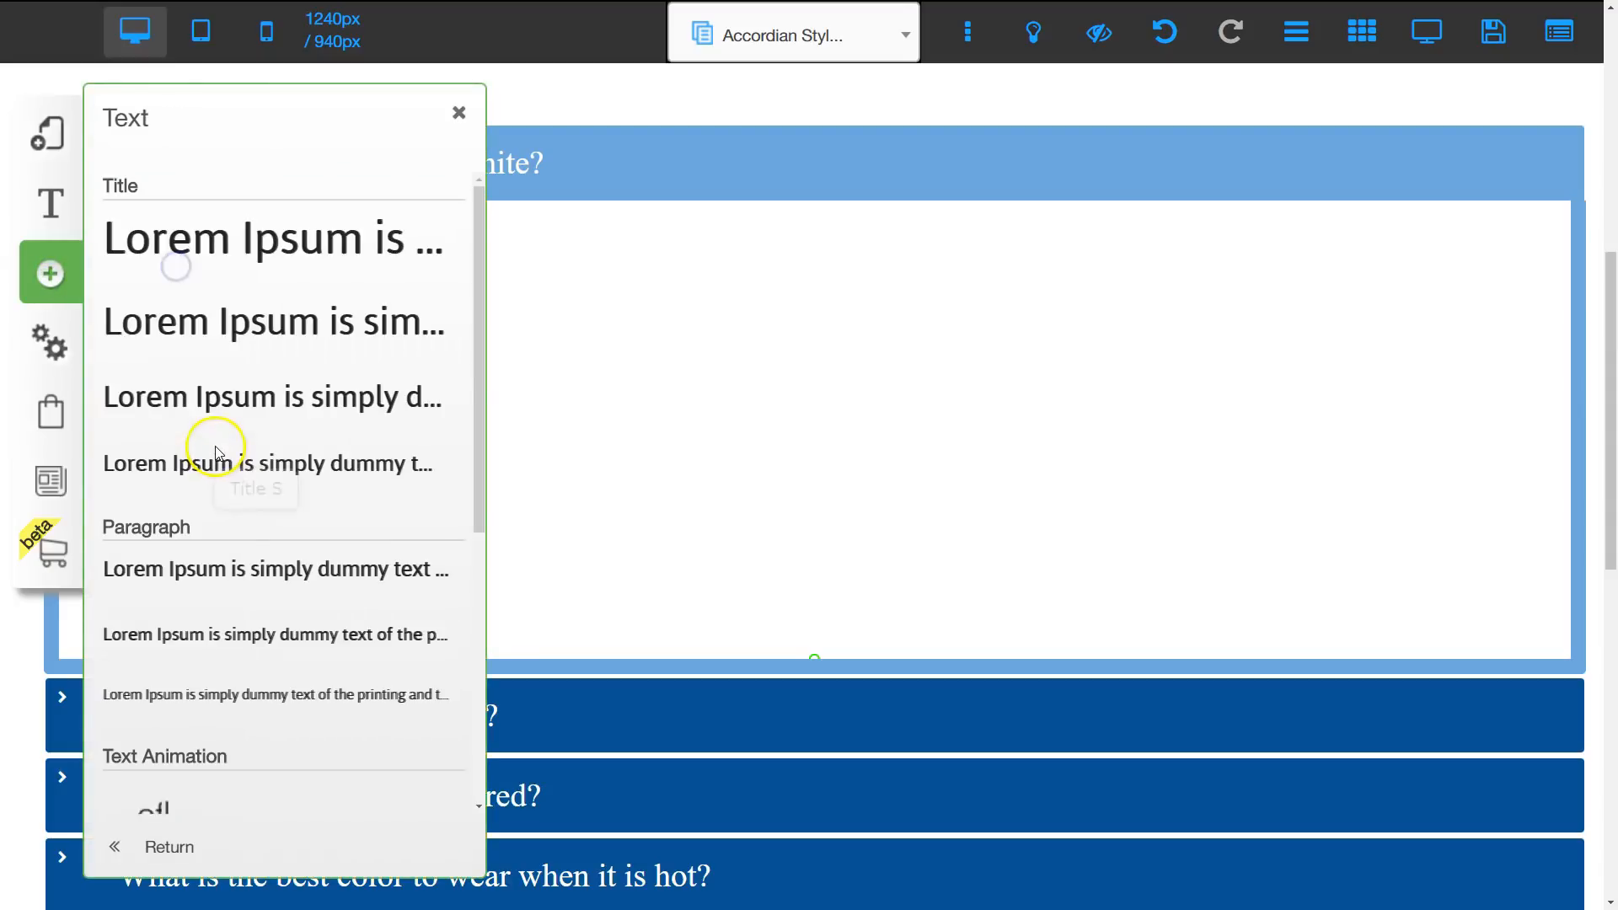
{"action": "left_click", "coordinate": [221, 569]}
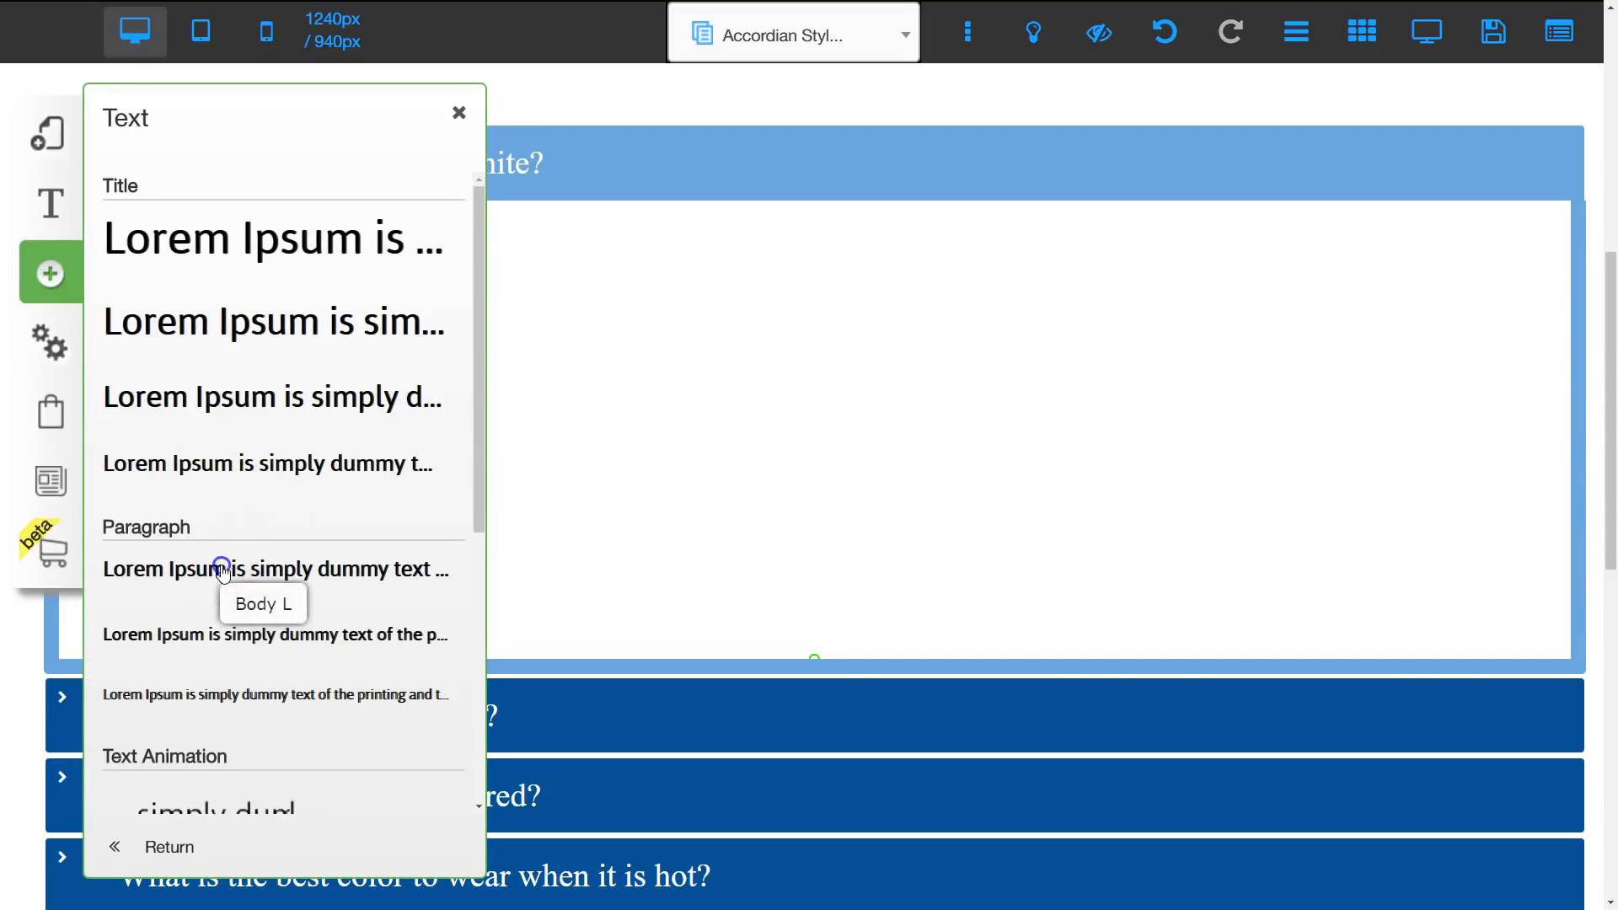
{"action": "left_click", "coordinate": [460, 114]}
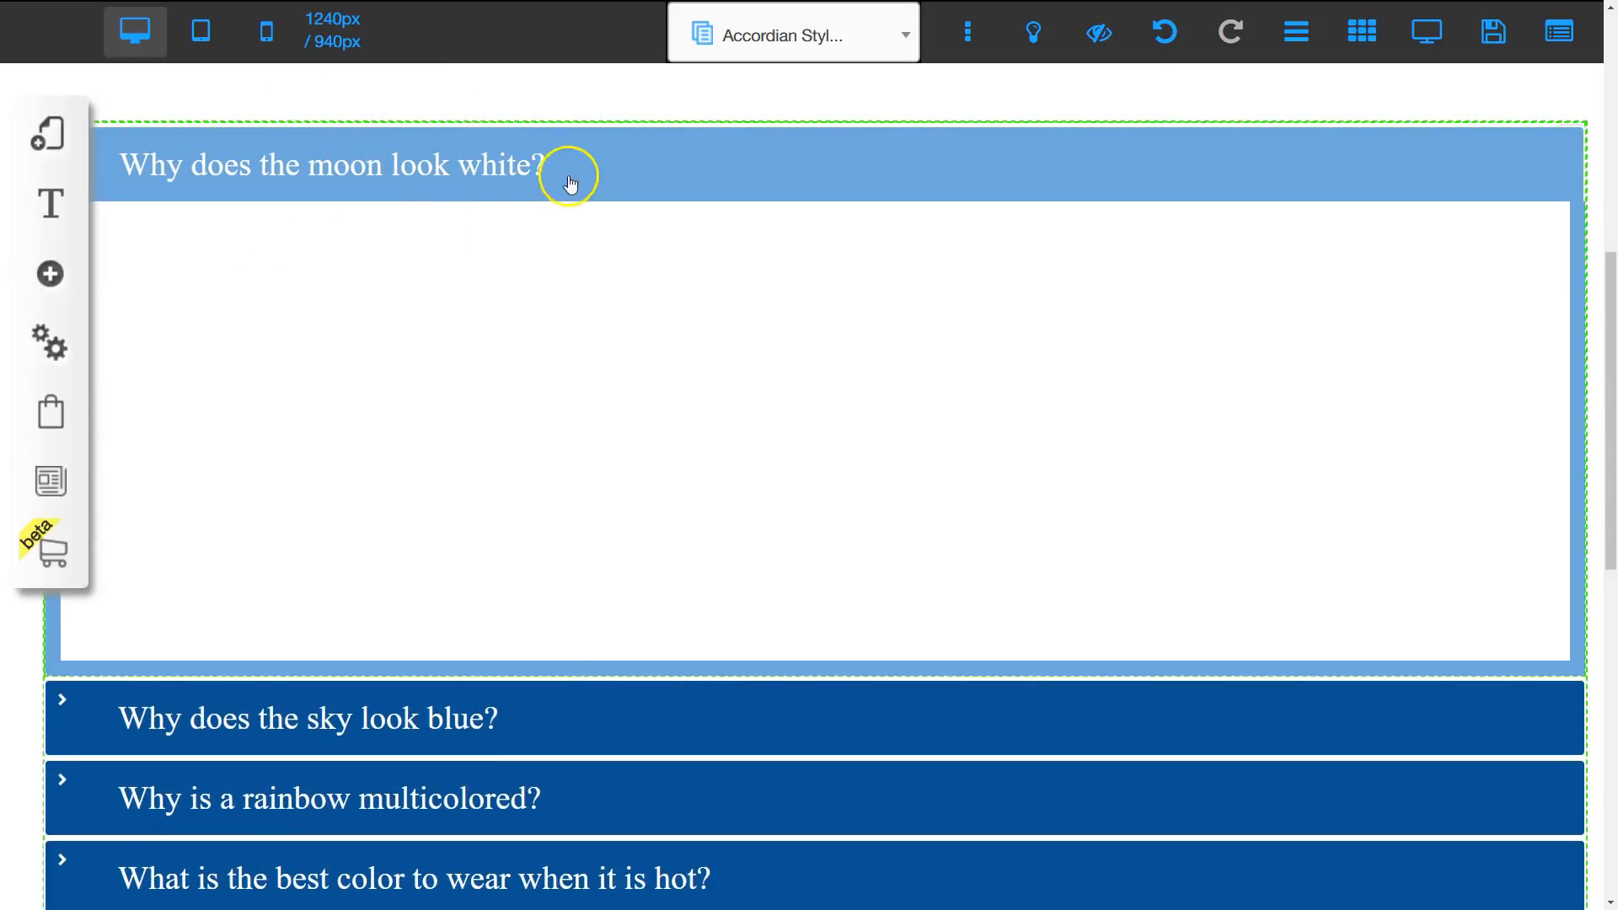
Move the collapsed accordion below the new paragraph, reopen its moon panel and place the paragraph inside the content area
{"action": "left_click", "coordinate": [787, 169]}
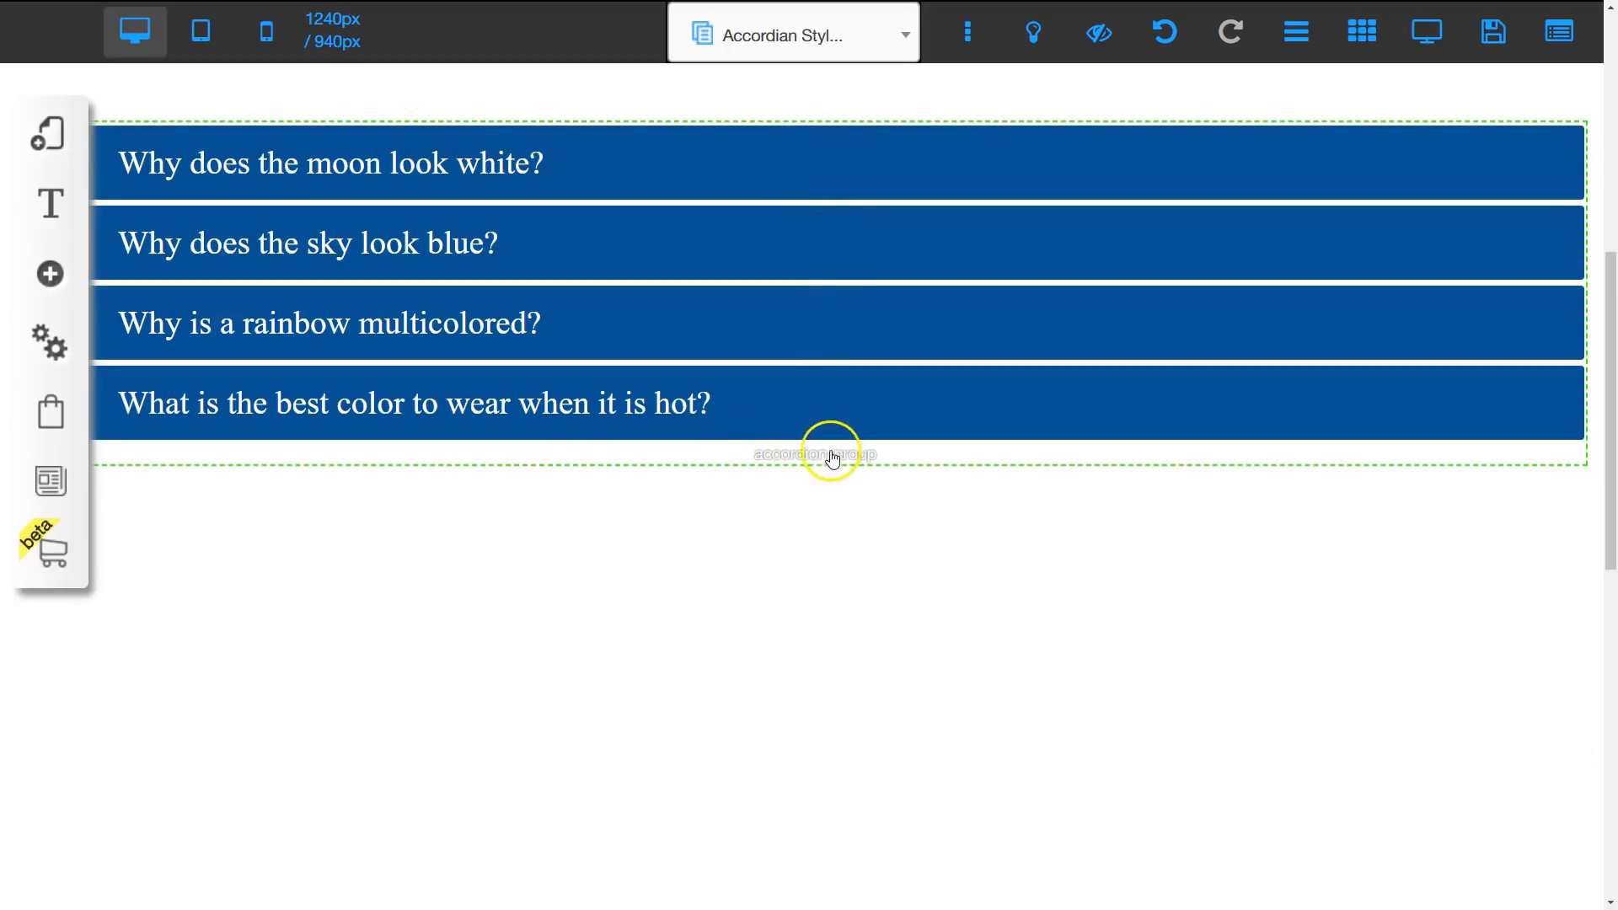
{"action": "left_click_drag", "start_coordinate": [832, 457], "coordinate": [841, 831]}
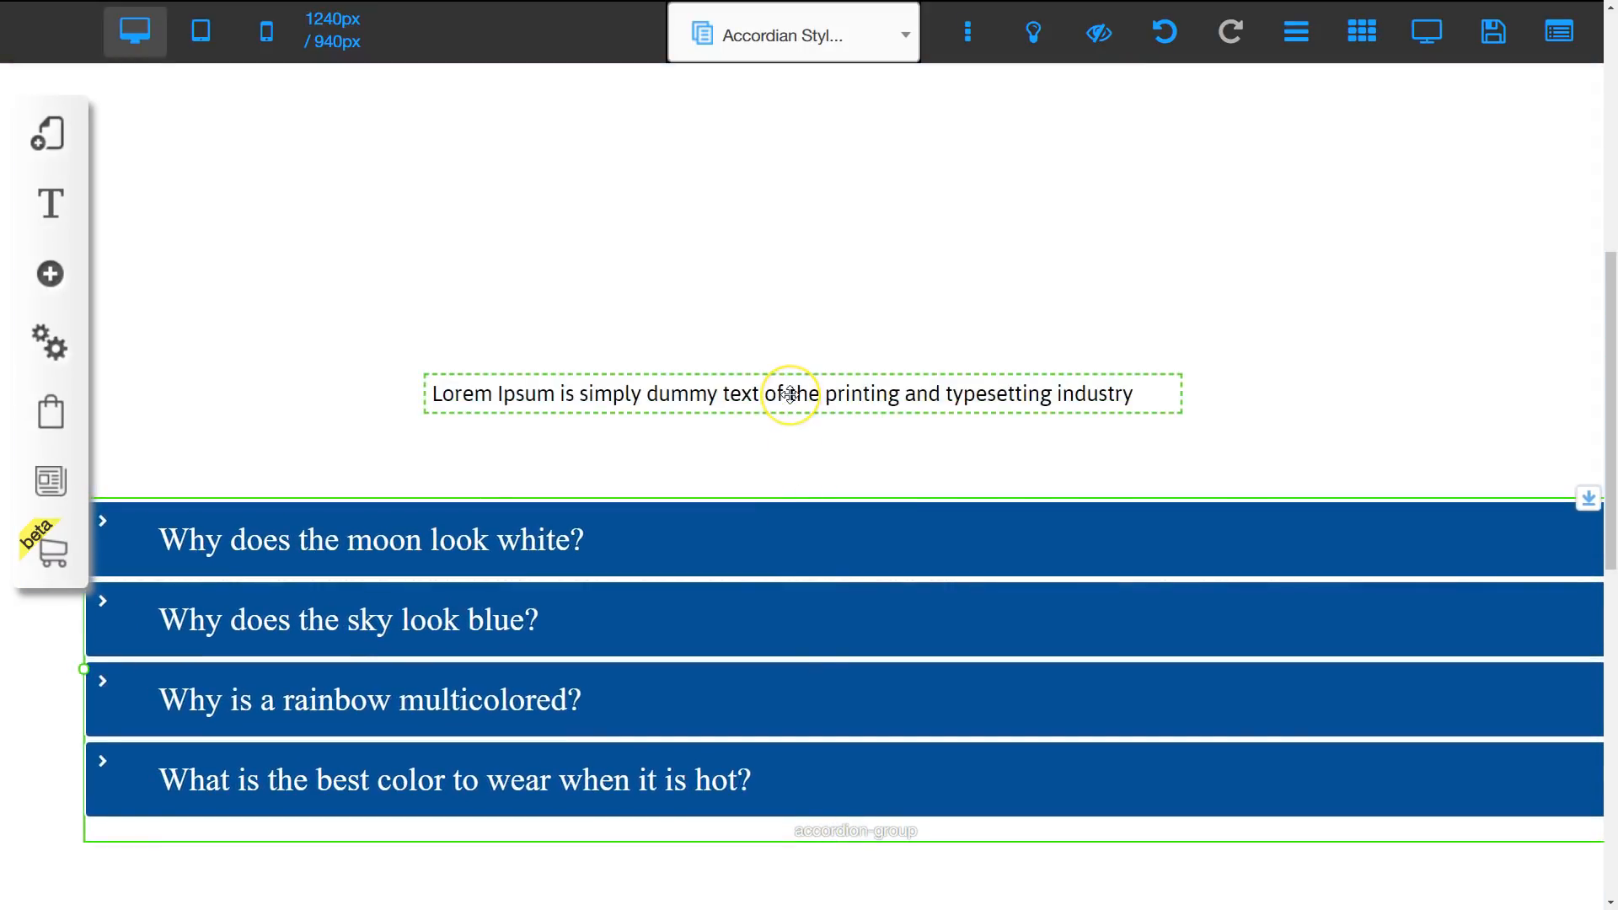
{"action": "left_click", "coordinate": [787, 544]}
{"action": "left_click_drag", "start_coordinate": [812, 388], "coordinate": [916, 749]}
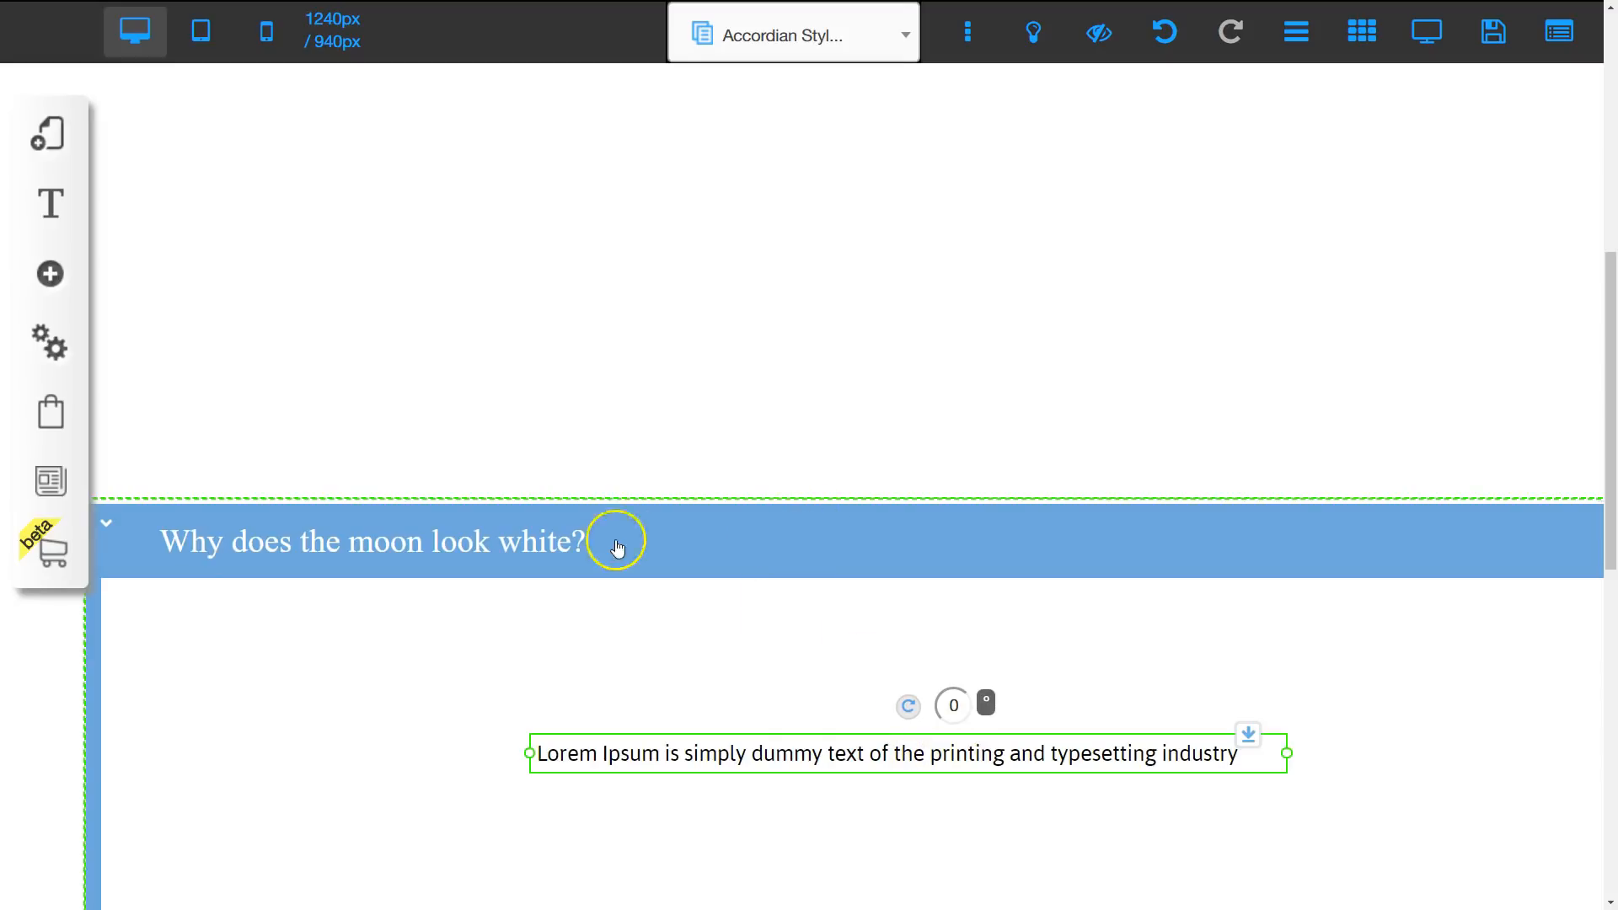
Collapse the moon panel and move the new accordion back up beneath the original one, roughly aligned with it
{"action": "left_click", "coordinate": [661, 534]}
{"action": "left_click", "coordinate": [841, 828]}
{"action": "left_click_drag", "start_coordinate": [844, 828], "coordinate": [849, 505]}
{"action": "scroll", "coordinate": [850, 581], "scroll_direction": "up", "scroll_amount": 3}
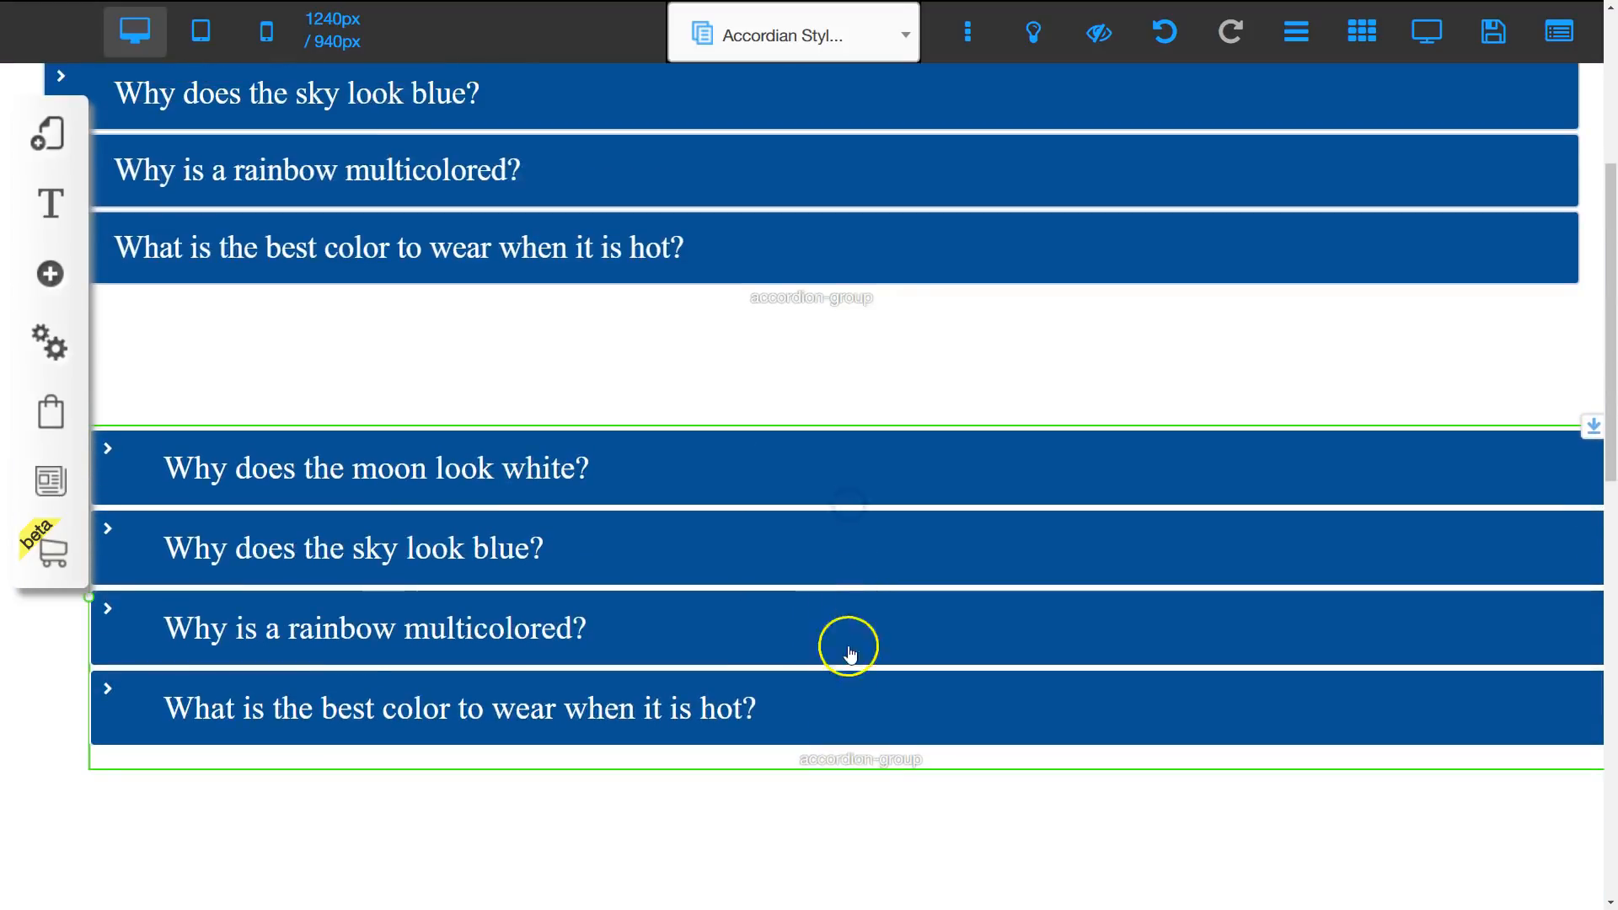
{"action": "left_click_drag", "start_coordinate": [852, 761], "coordinate": [741, 762]}
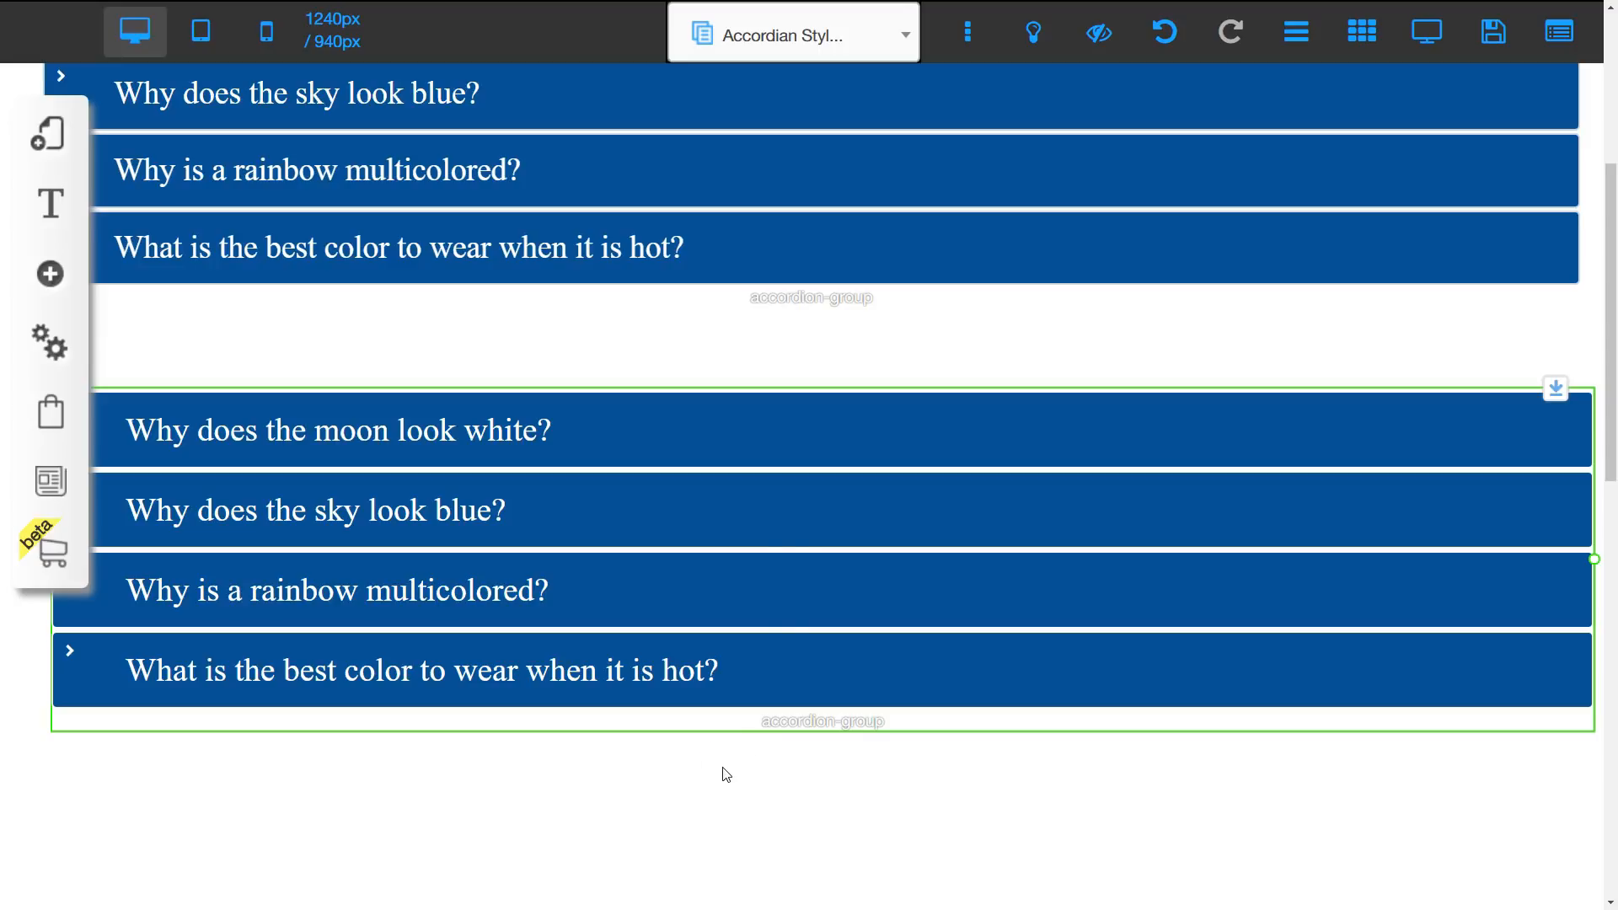
Reopen the moon panel and move its paragraph close to the upper edge of the content area
{"action": "left_click", "coordinate": [582, 425]}
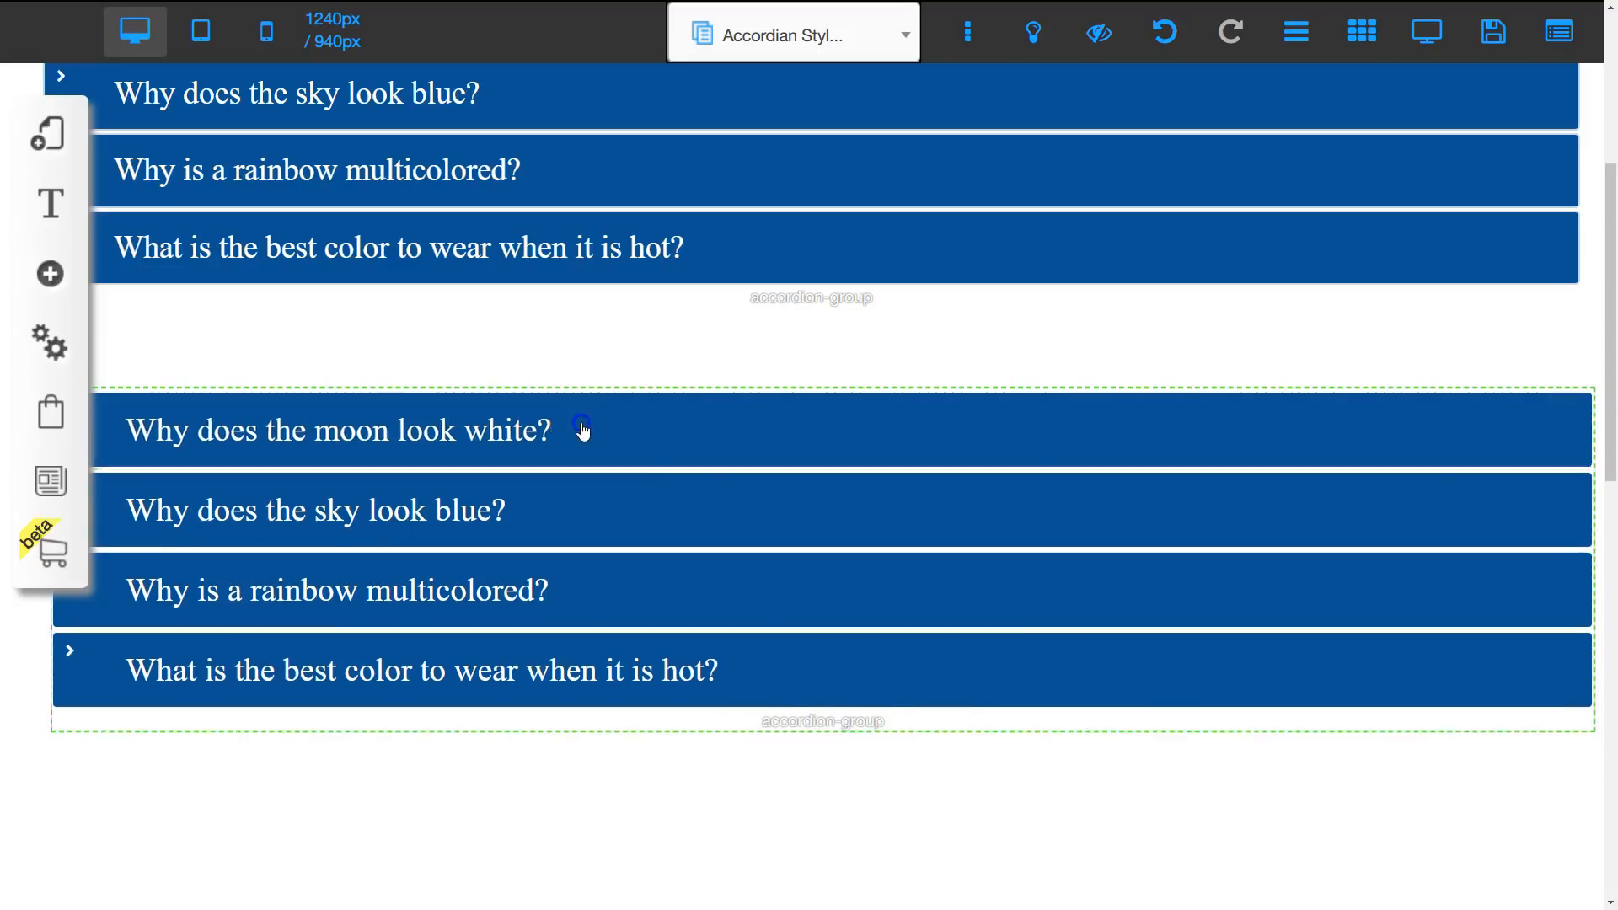
{"action": "left_click_drag", "start_coordinate": [622, 639], "coordinate": [699, 536]}
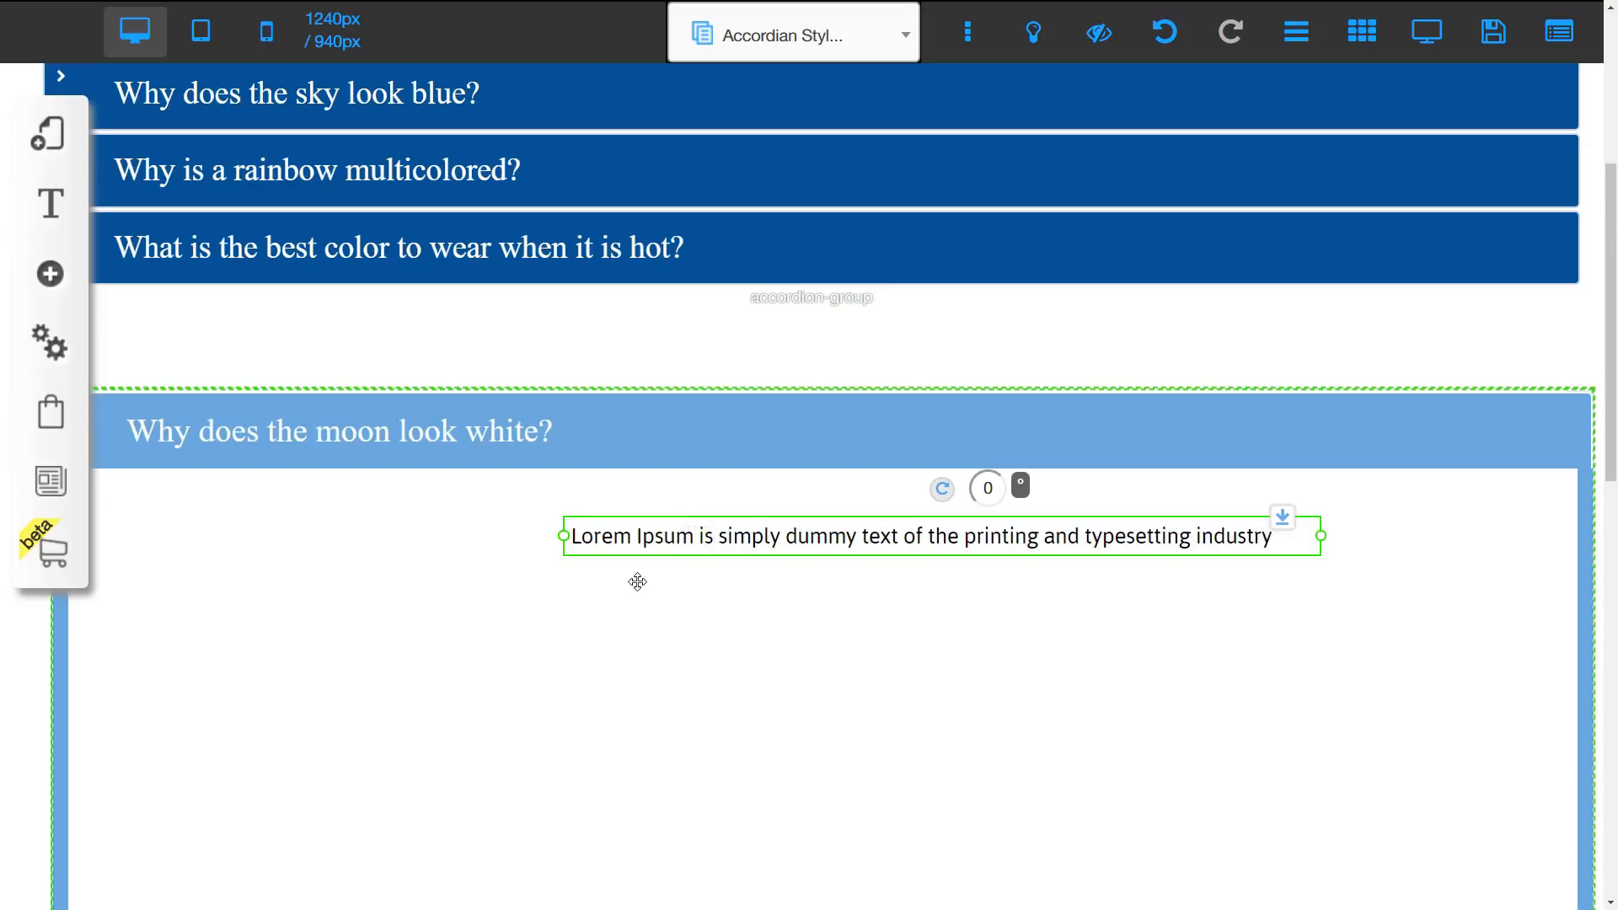
Add a standard Image element and move it into the content area of the open moon panel
{"action": "left_click", "coordinate": [50, 273]}
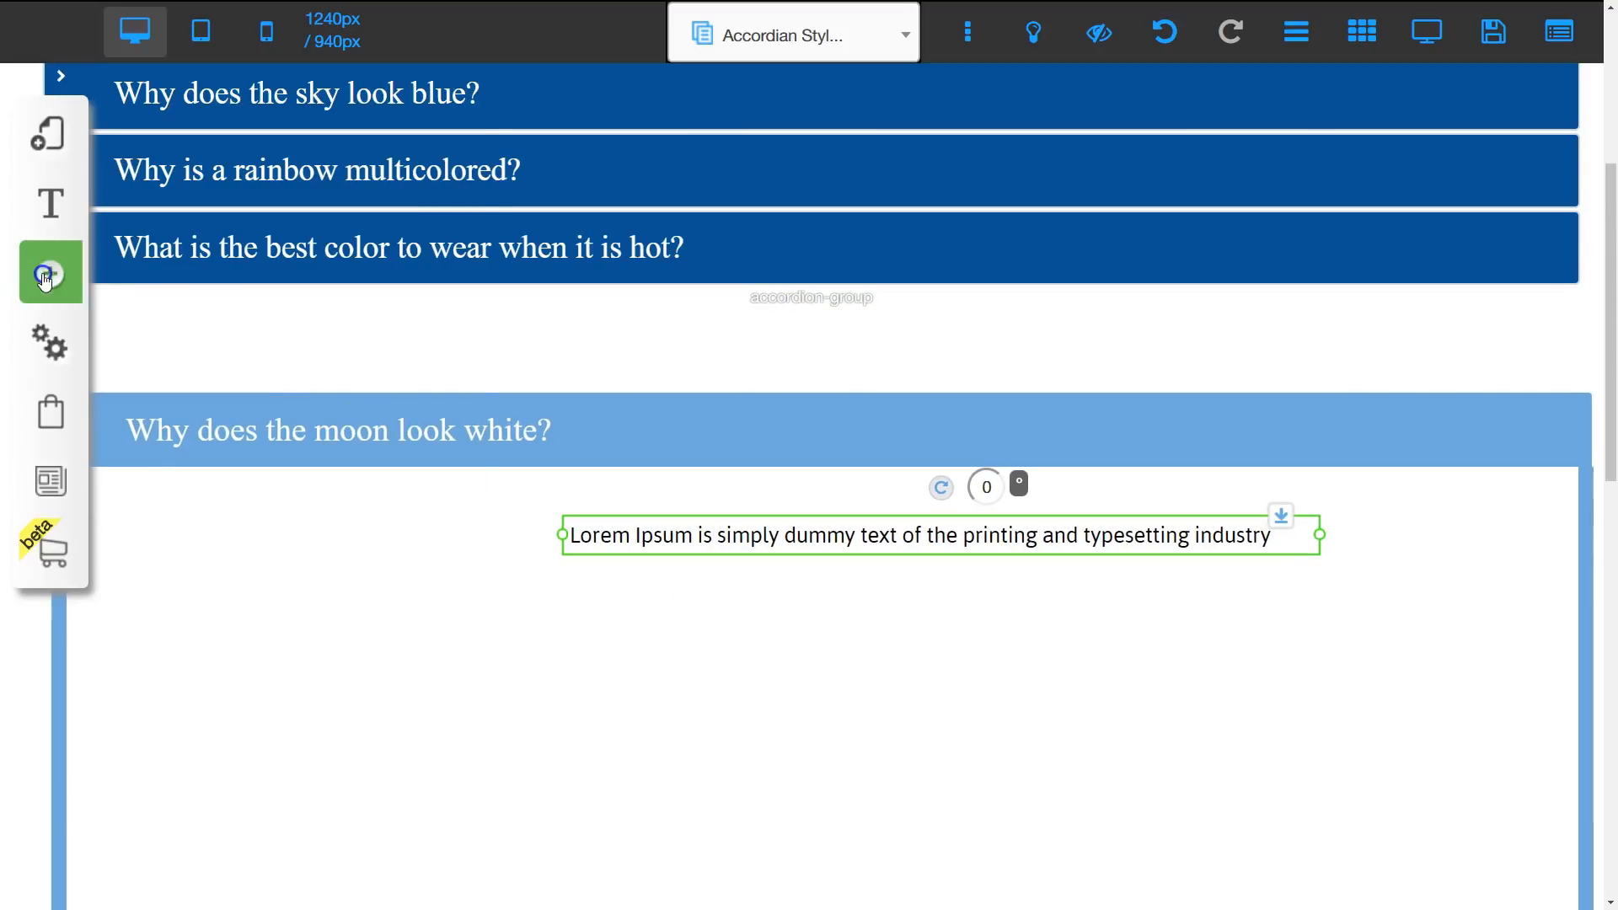
{"action": "left_click", "coordinate": [197, 524]}
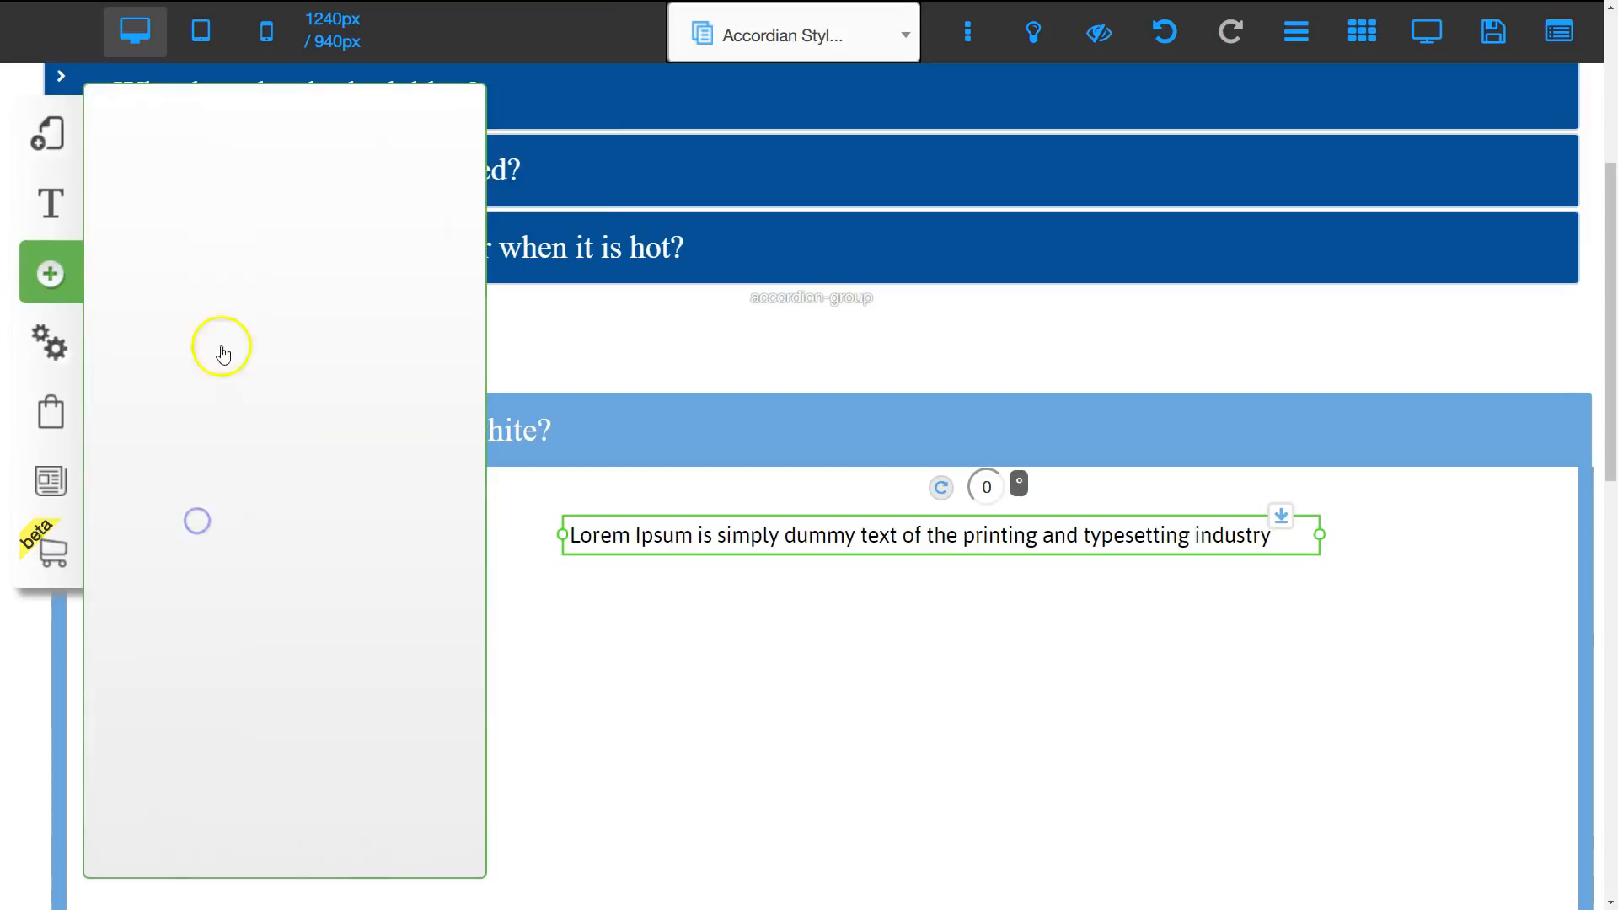
{"action": "left_click", "coordinate": [258, 303]}
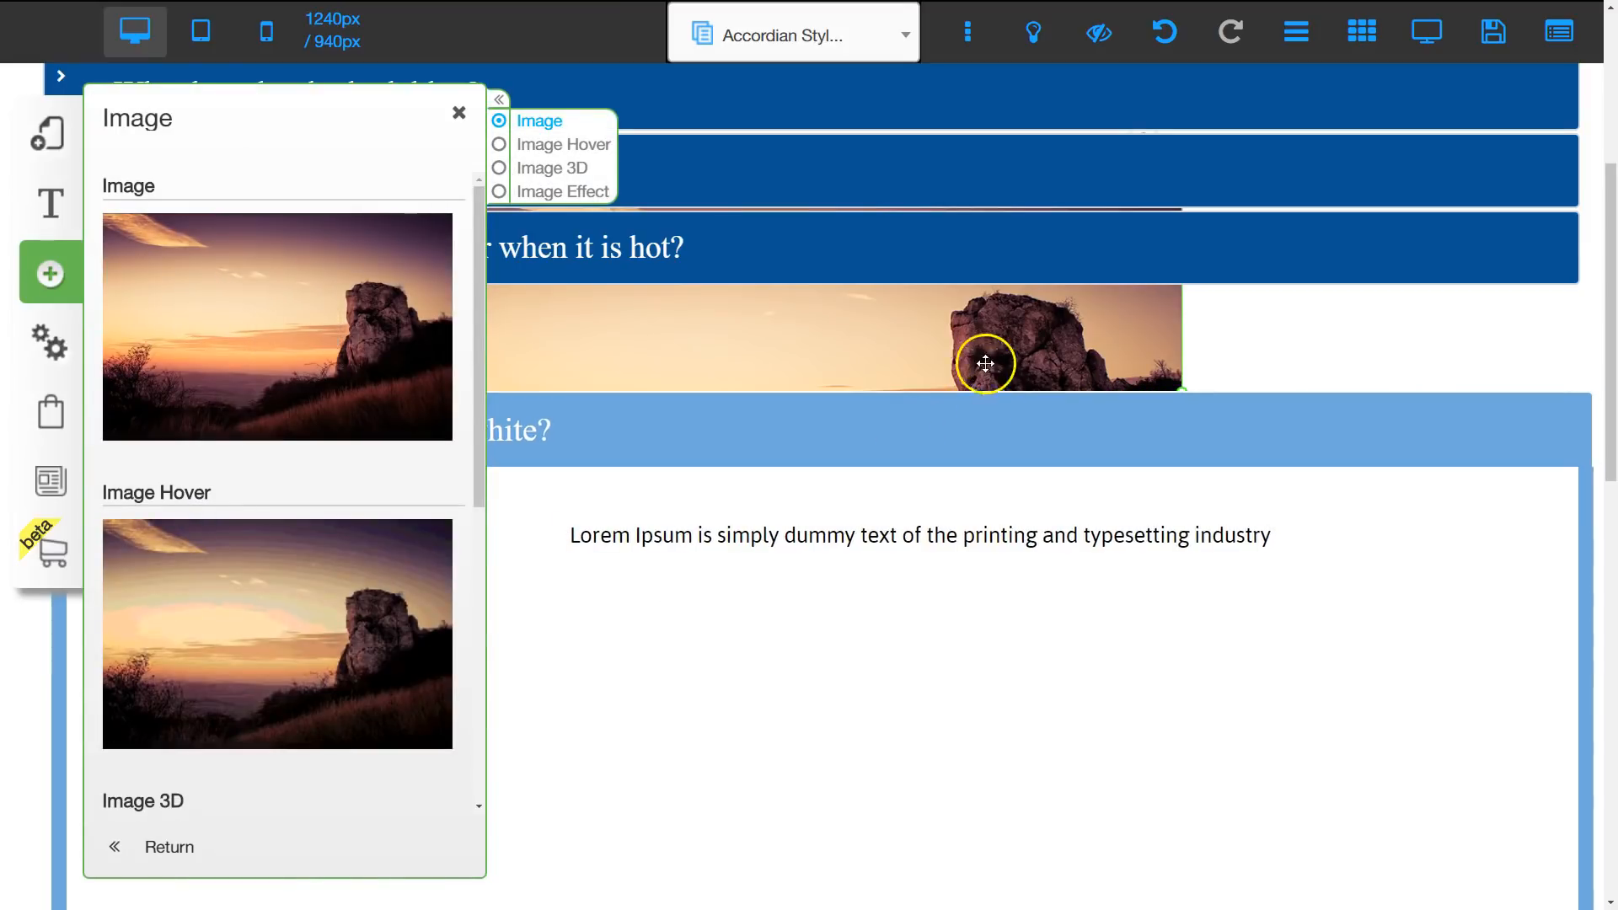
{"action": "left_click", "coordinate": [458, 112]}
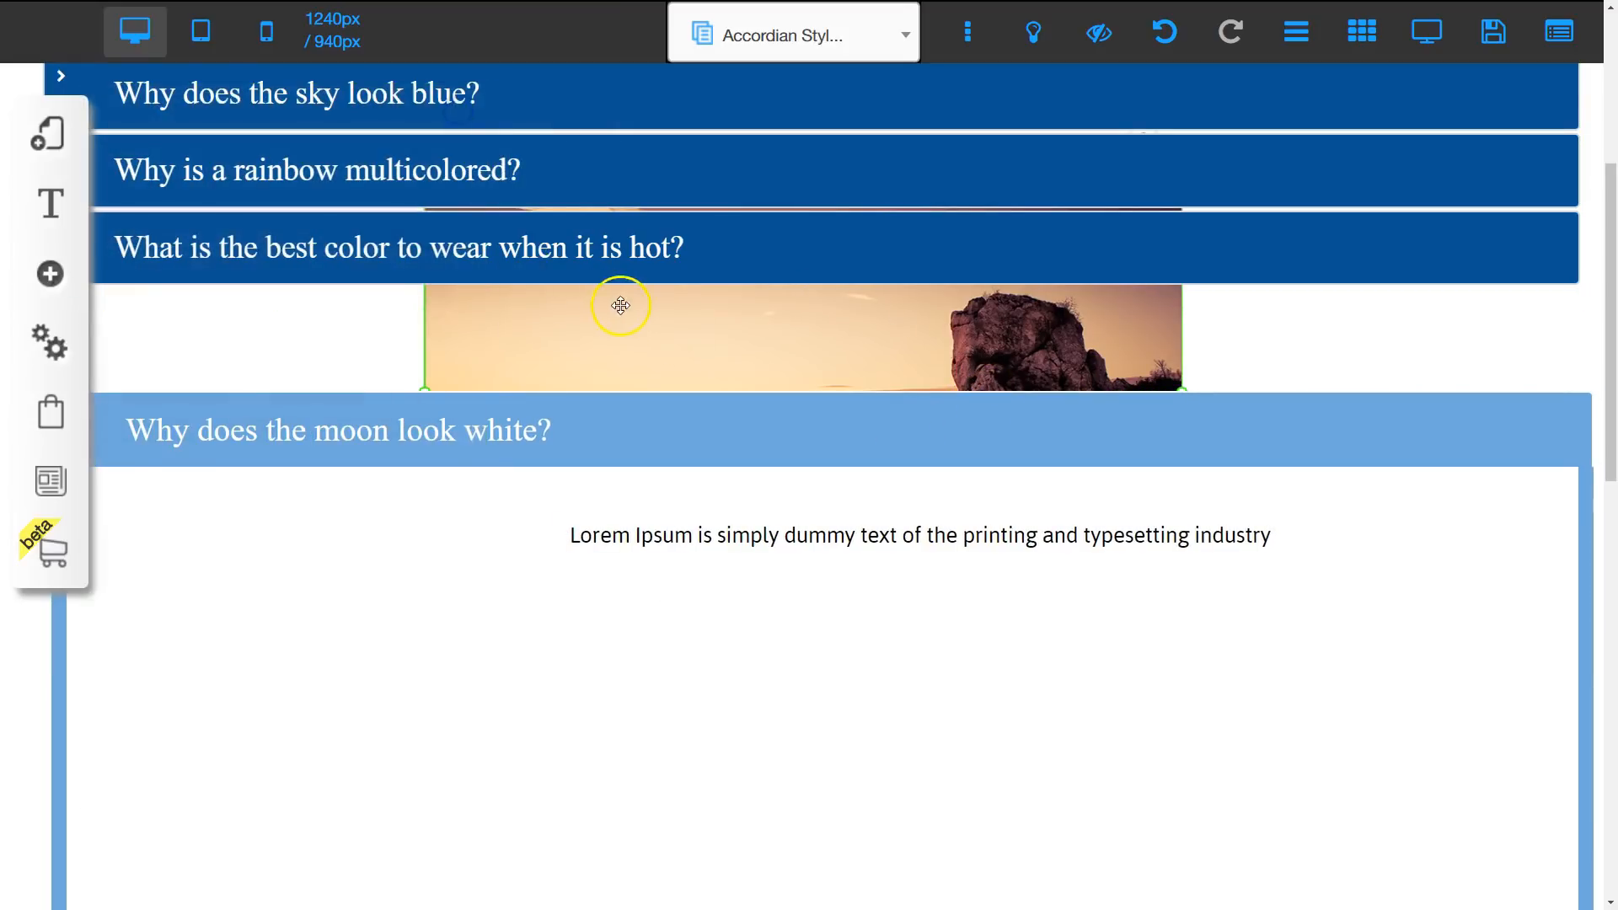
{"action": "left_click_drag", "start_coordinate": [684, 332], "coordinate": [399, 677]}
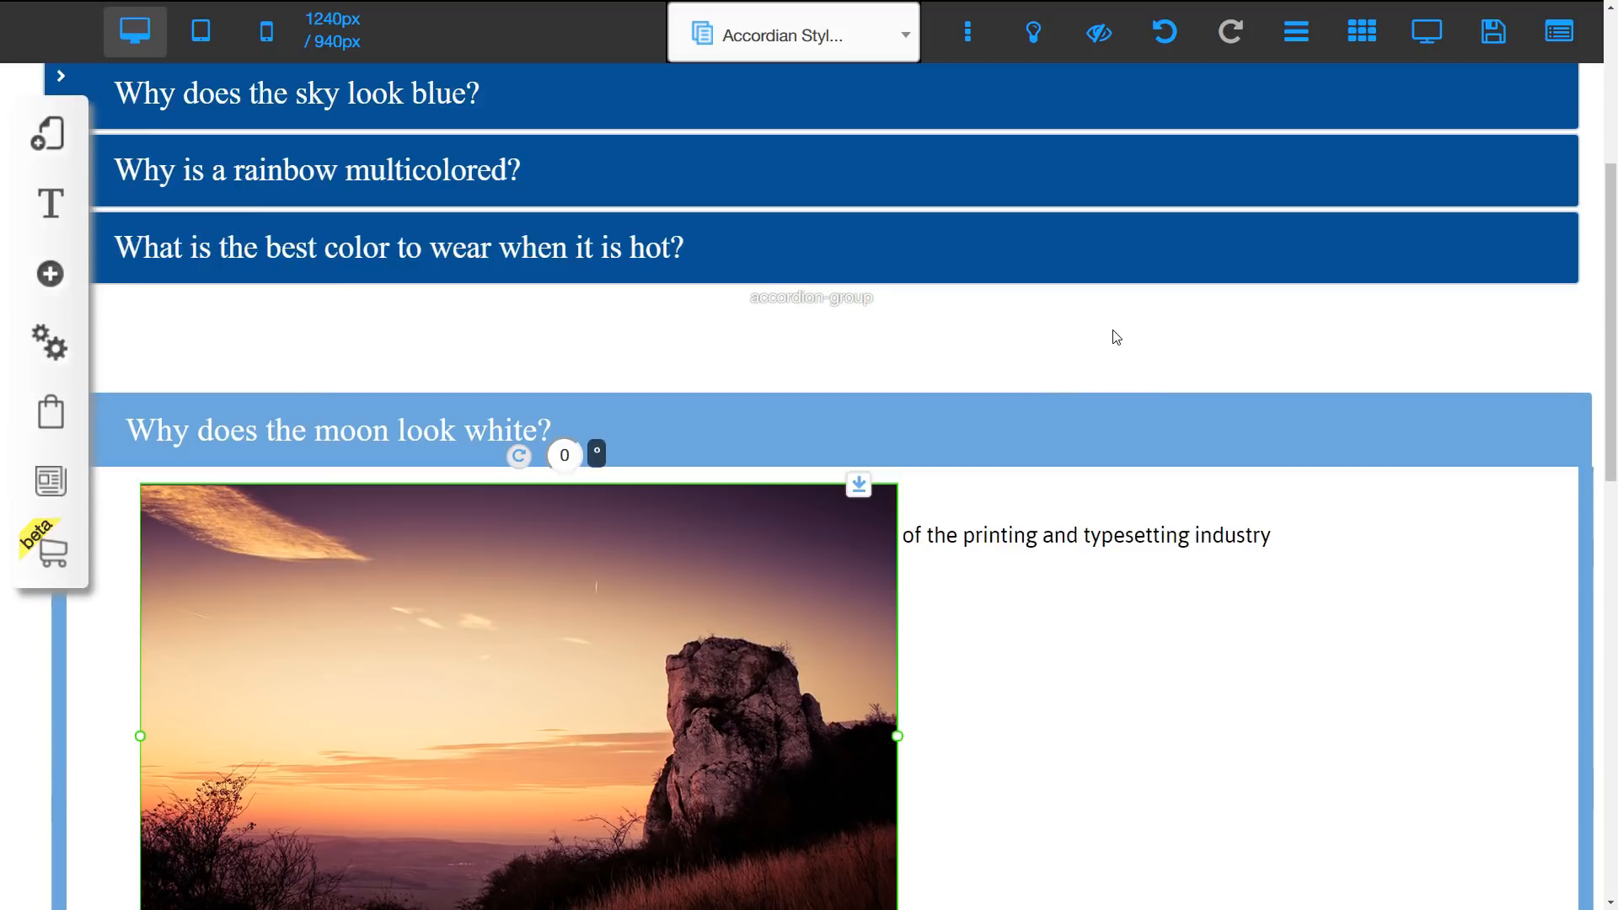
Shrink the image to about two-thirds of its width, fit it inside the moon panel's border, and place the paragraph beside it
{"action": "key", "text": "ctrl+minus"}
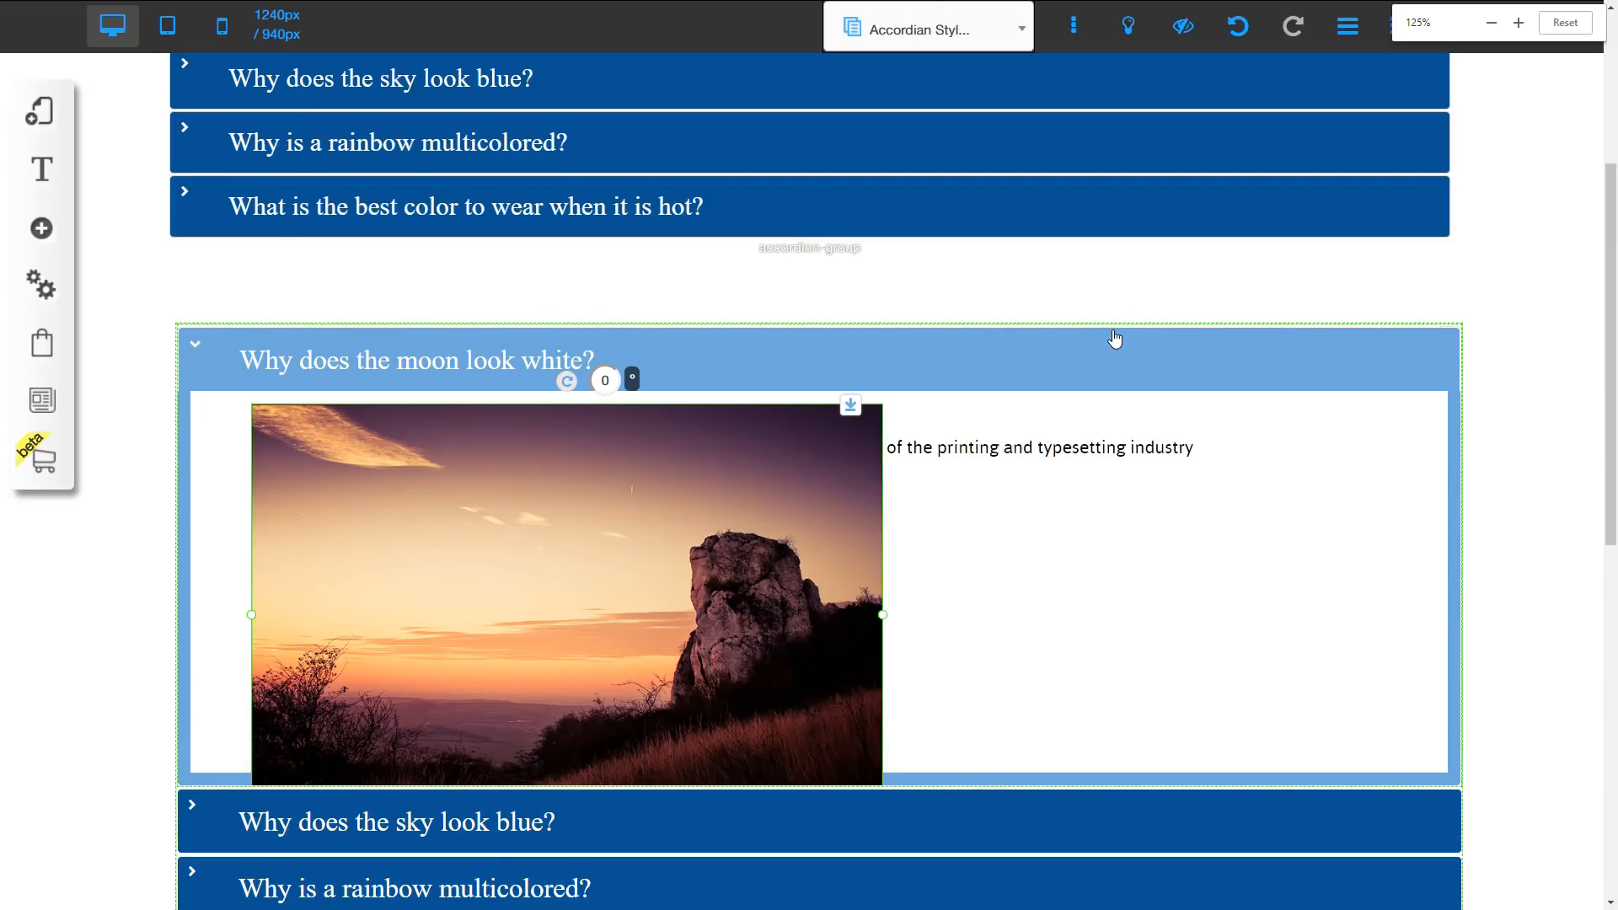
{"action": "key", "text": "ctrl+minus"}
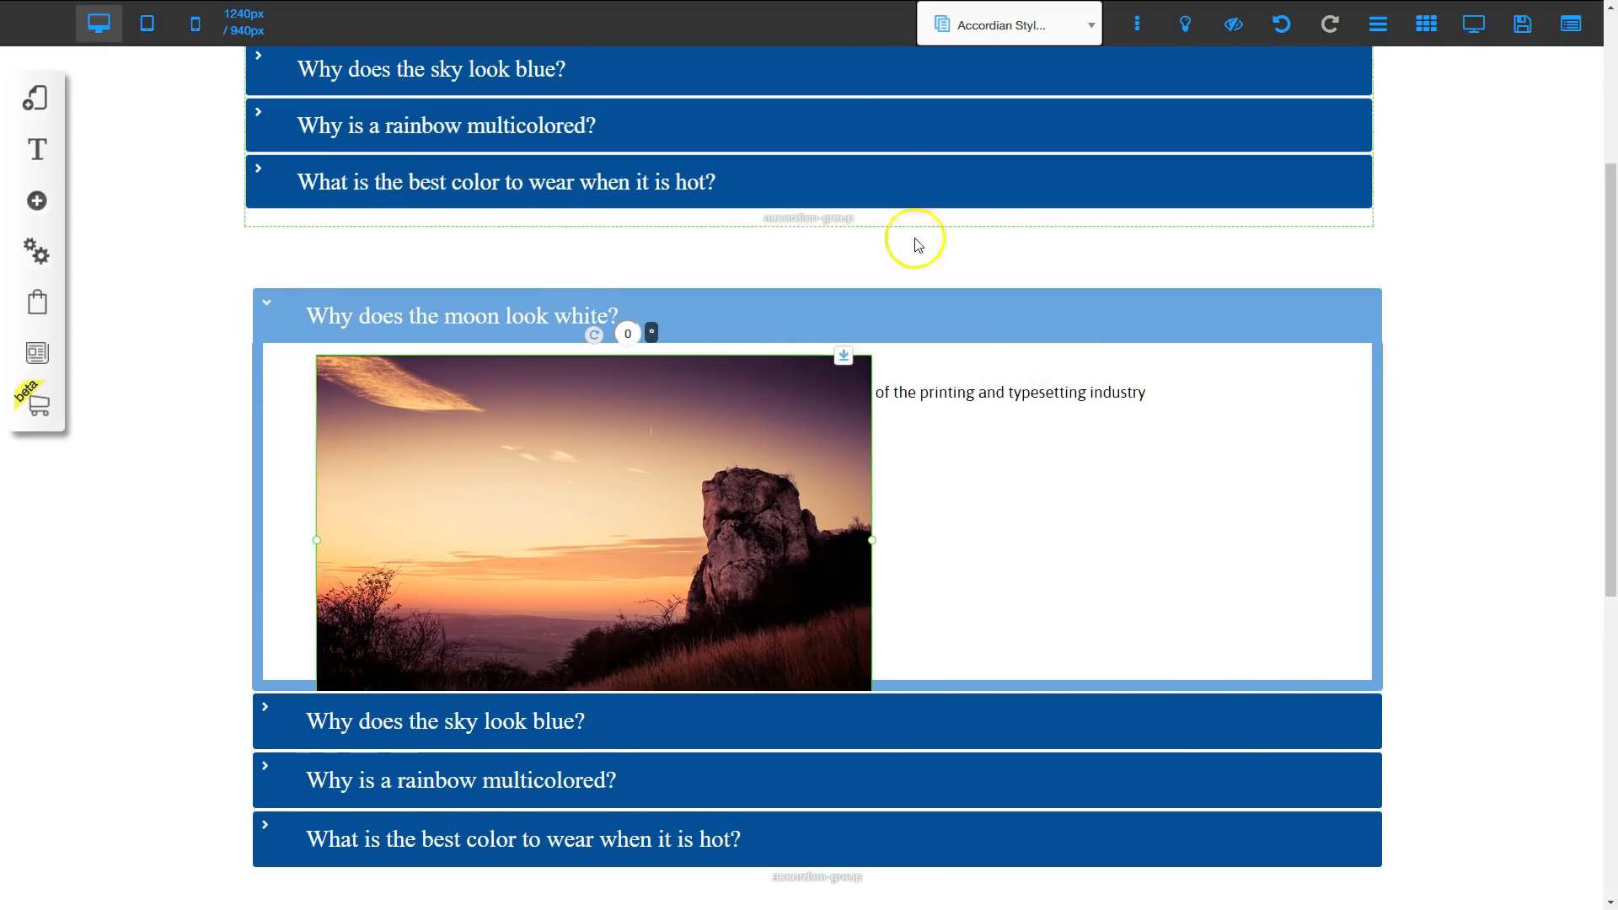
{"action": "left_click_drag", "start_coordinate": [735, 483], "coordinate": [713, 474]}
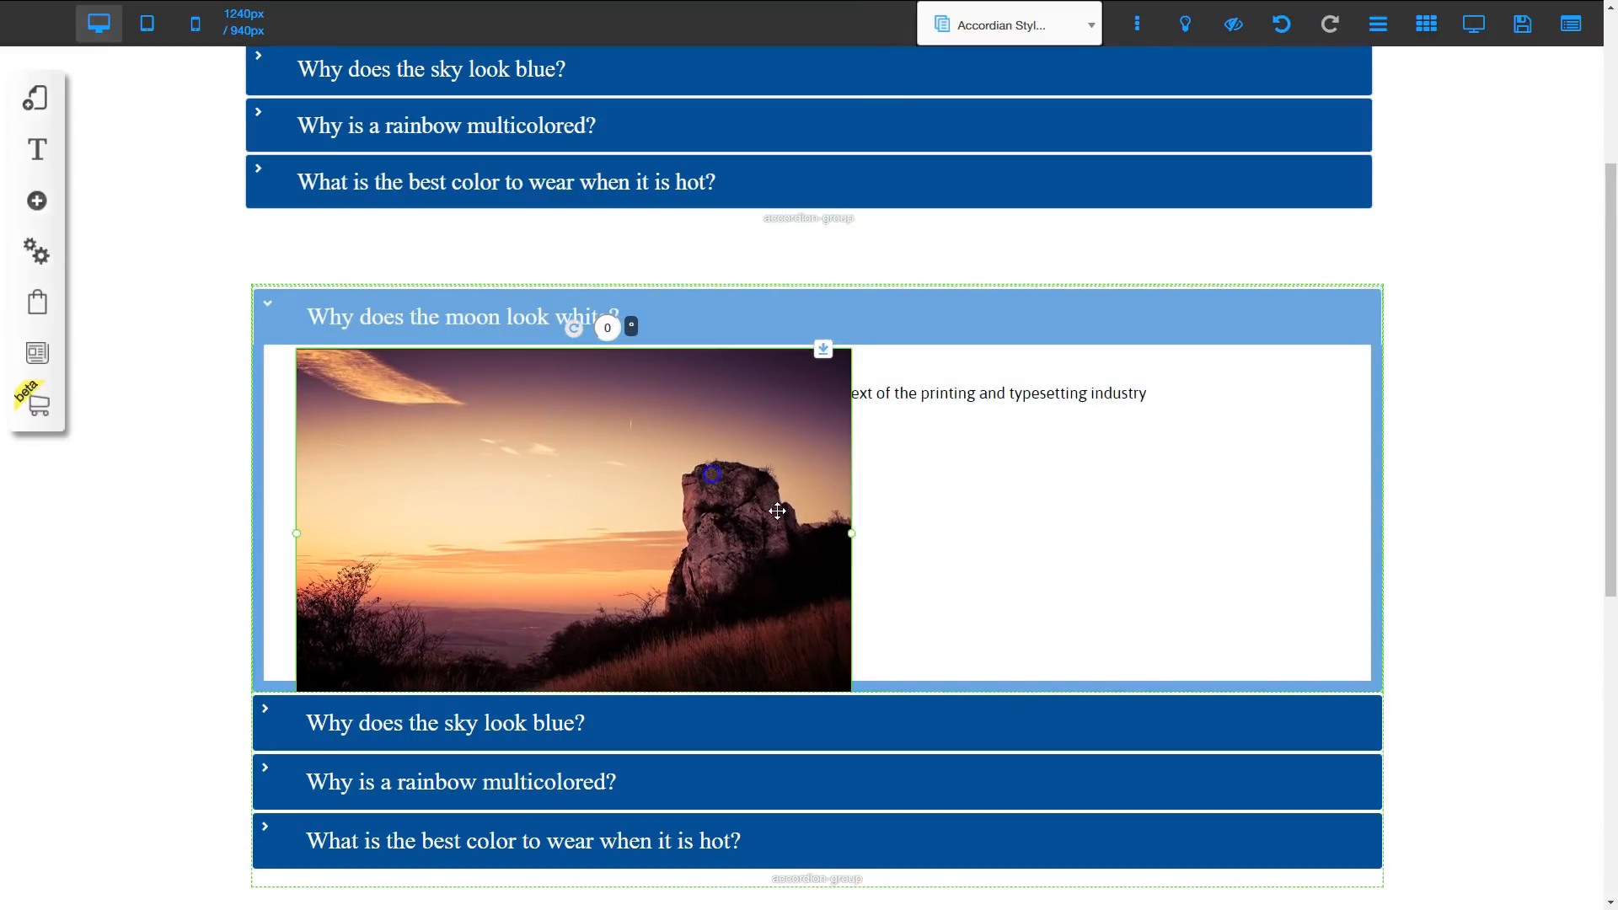
{"action": "left_click_drag", "start_coordinate": [850, 537], "coordinate": [661, 505]}
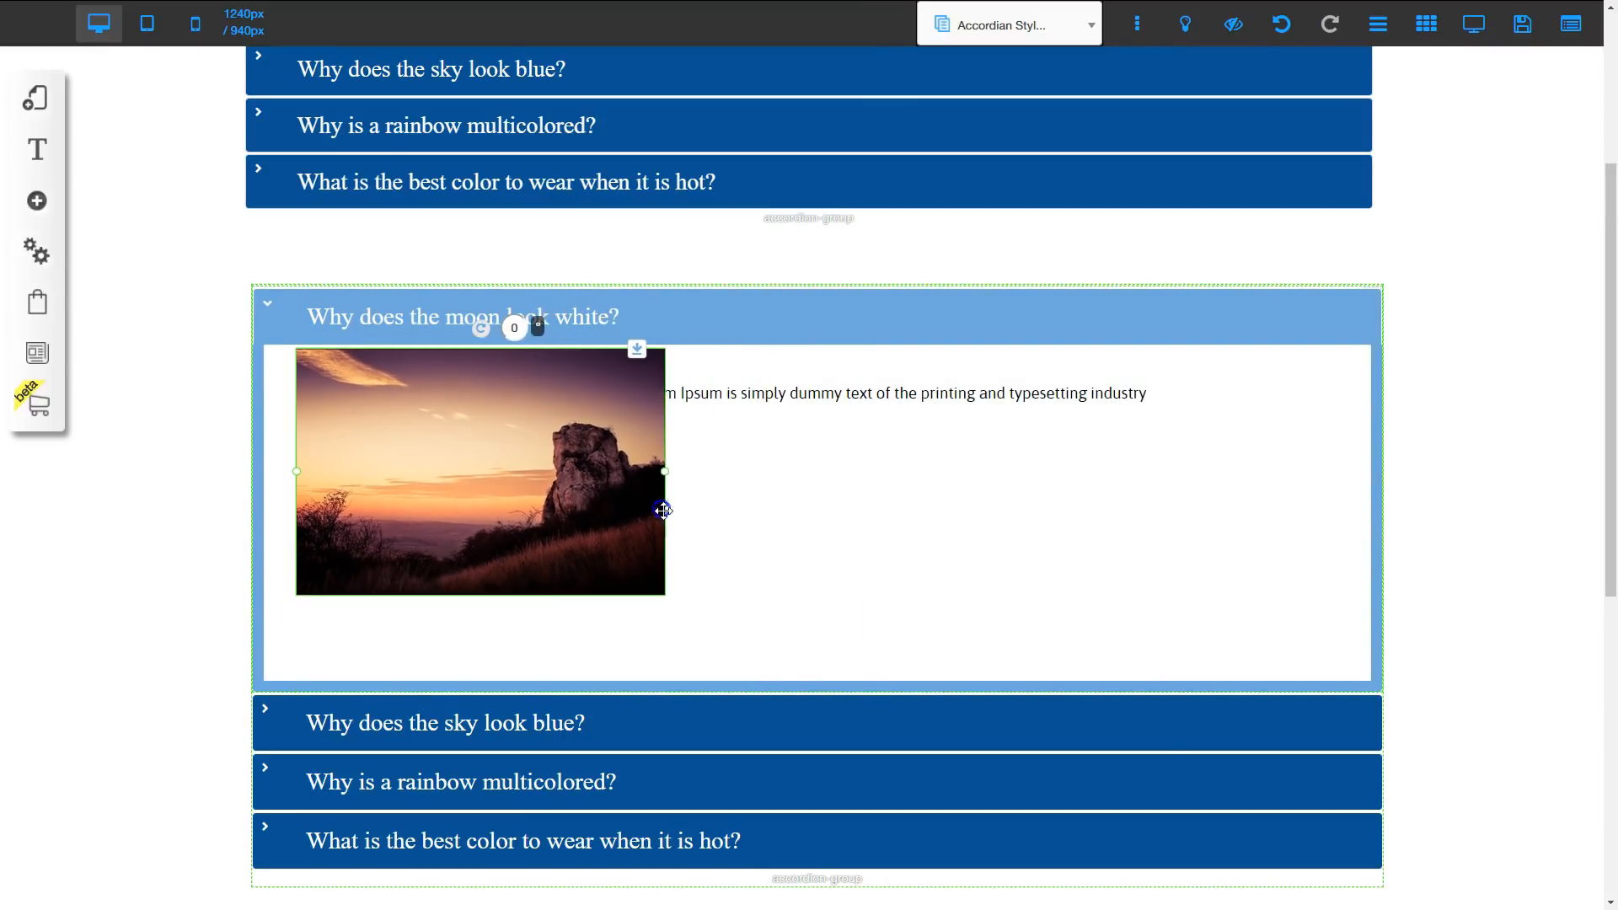
{"action": "left_click_drag", "start_coordinate": [763, 391], "coordinate": [805, 384]}
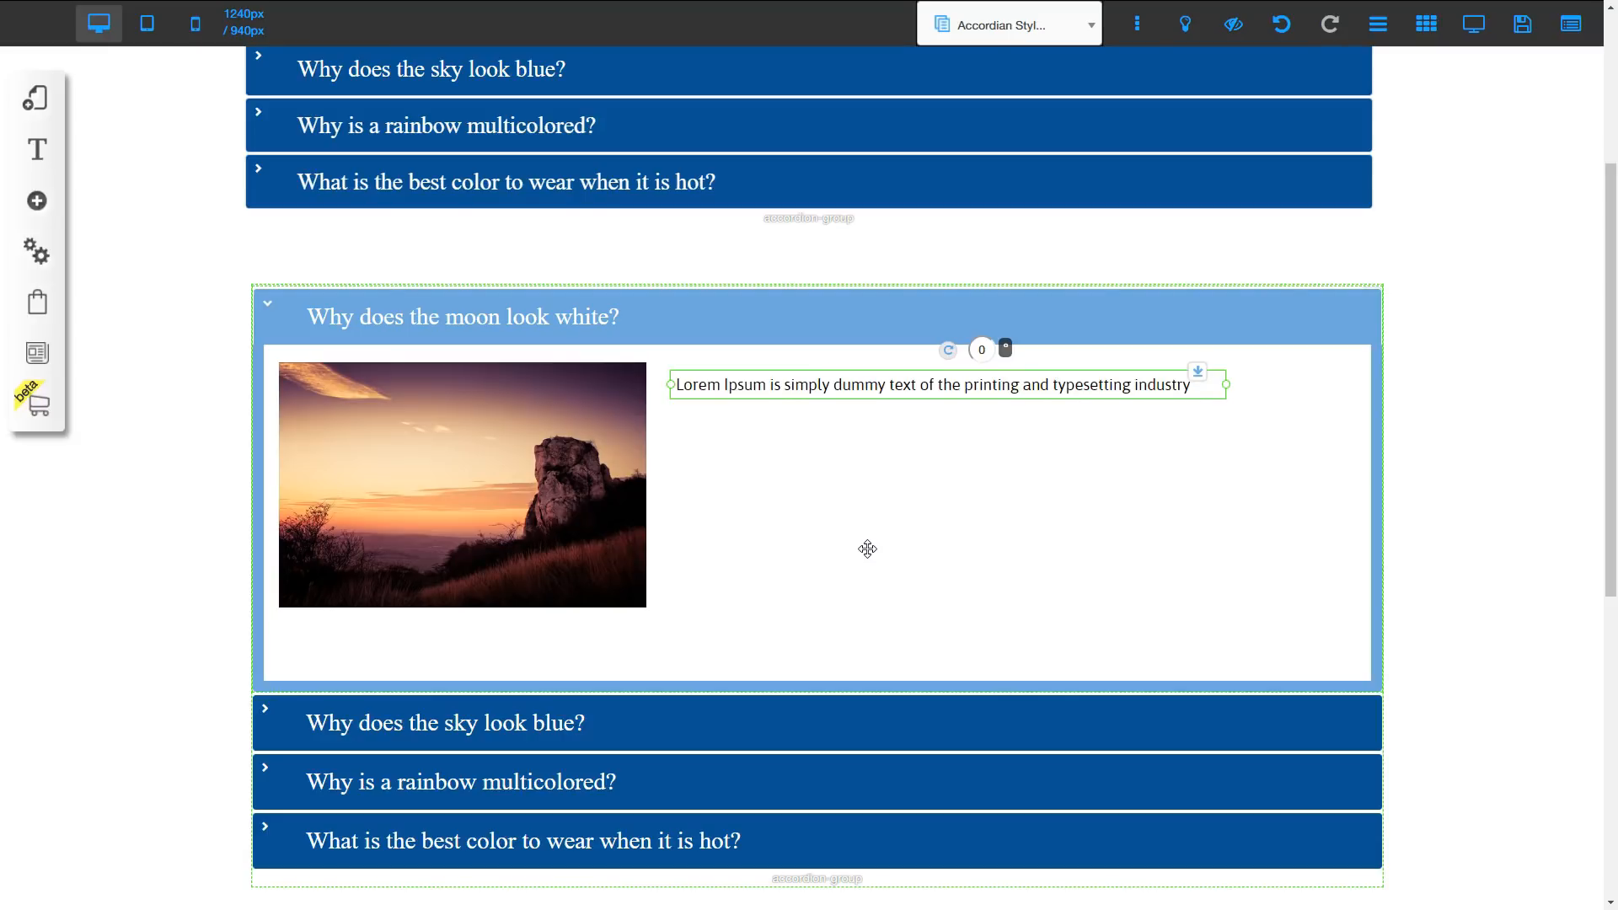
Expand the "Why does the sky look blue?" panel and enlarge its content area to slightly taller than the moon panel's
{"action": "scroll", "coordinate": [1433, 522], "scroll_direction": "down", "scroll_amount": 3}
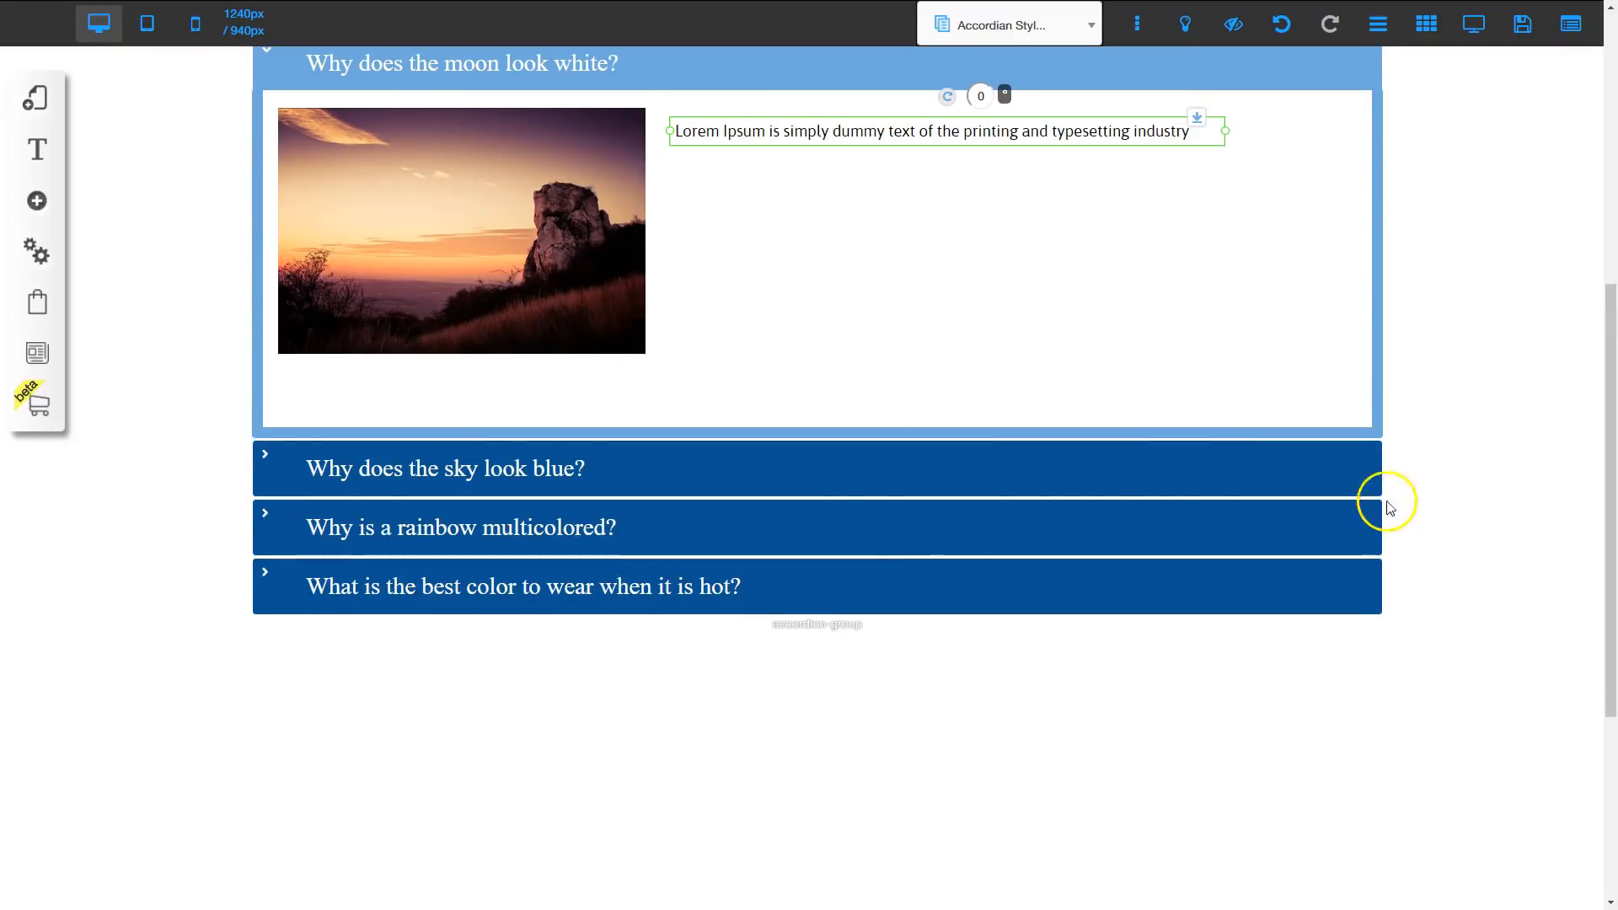
{"action": "left_click", "coordinate": [787, 462]}
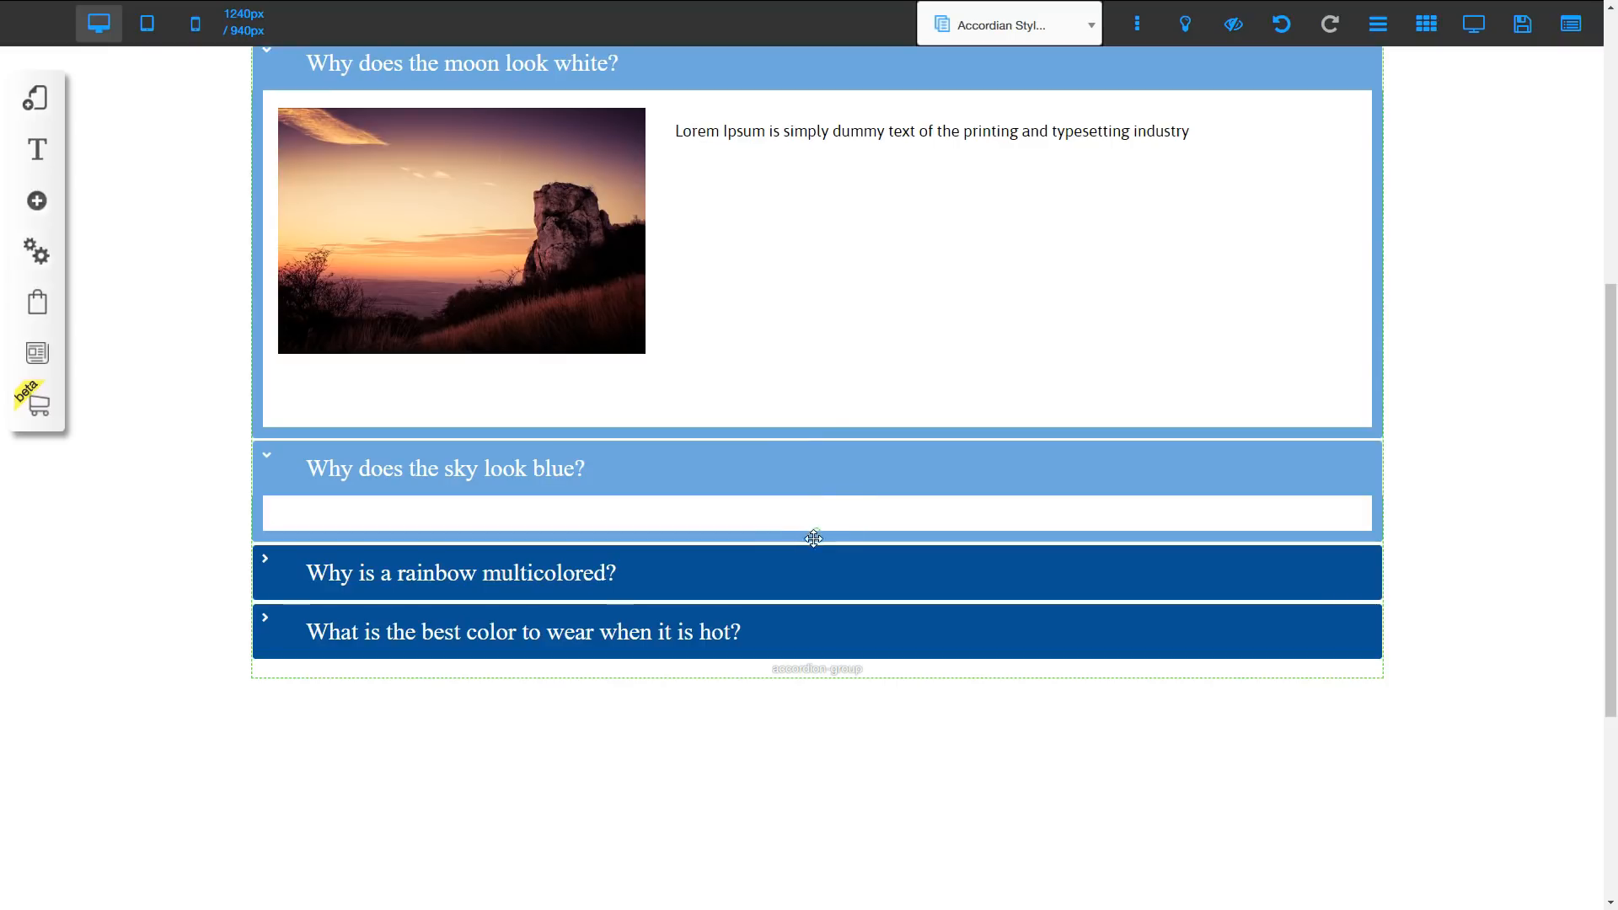
{"action": "left_click_drag", "start_coordinate": [815, 533], "coordinate": [812, 899]}
{"action": "left_click", "coordinate": [831, 725]}
Duplicate the moon panel's image and place the copy near the upper-left corner of the sky panel's content area
{"action": "left_click", "coordinate": [512, 249]}
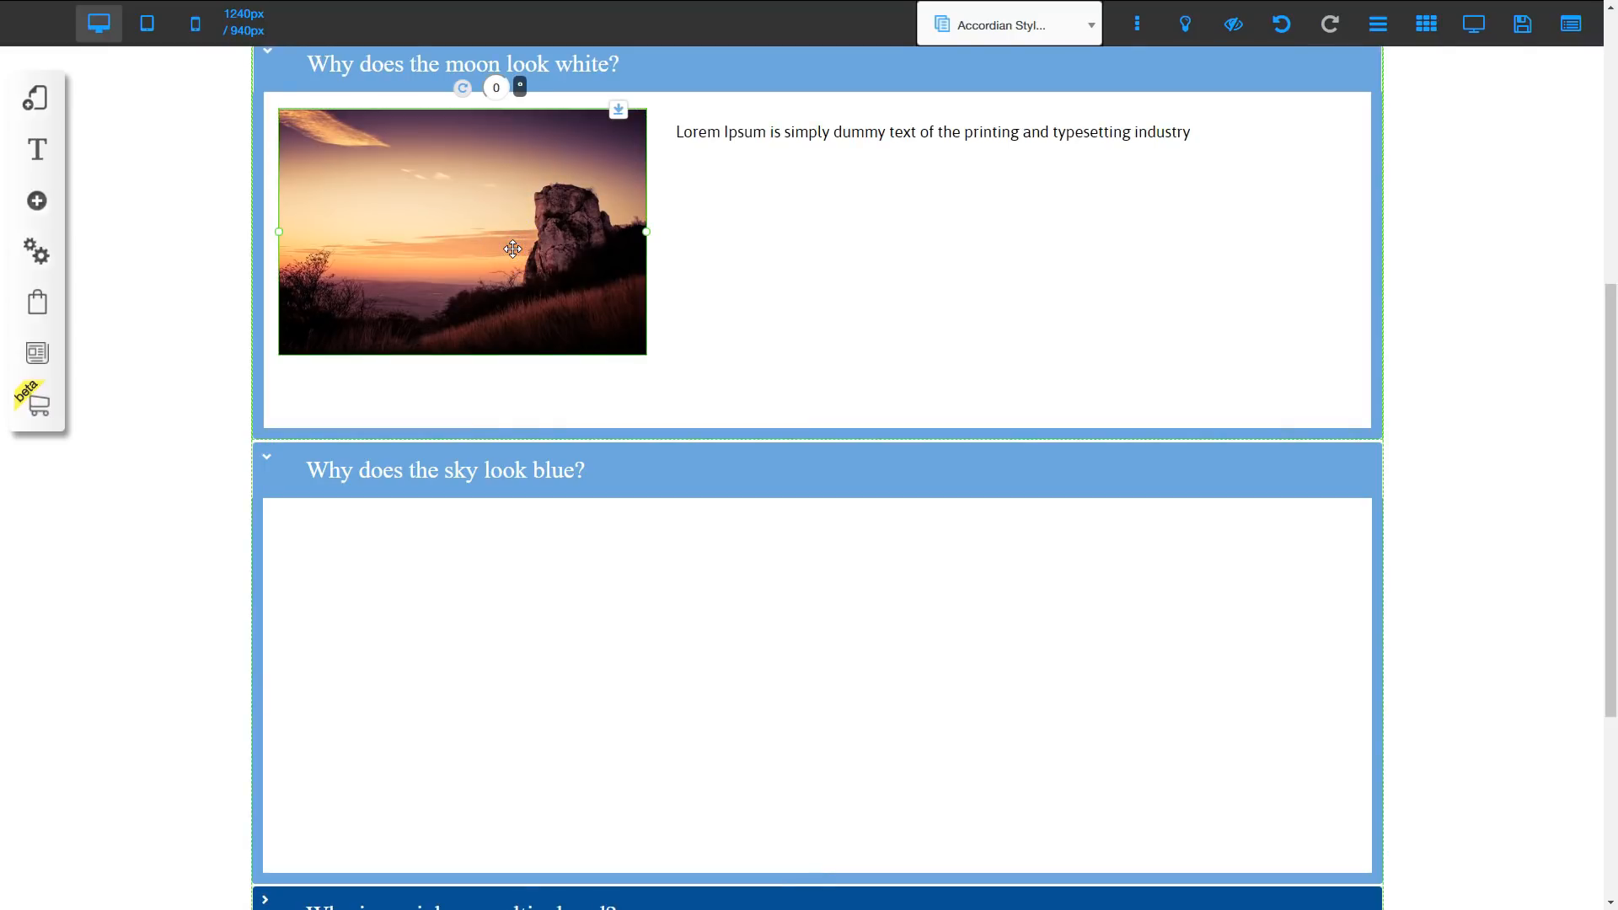
{"action": "key", "text": "ctrl+v"}
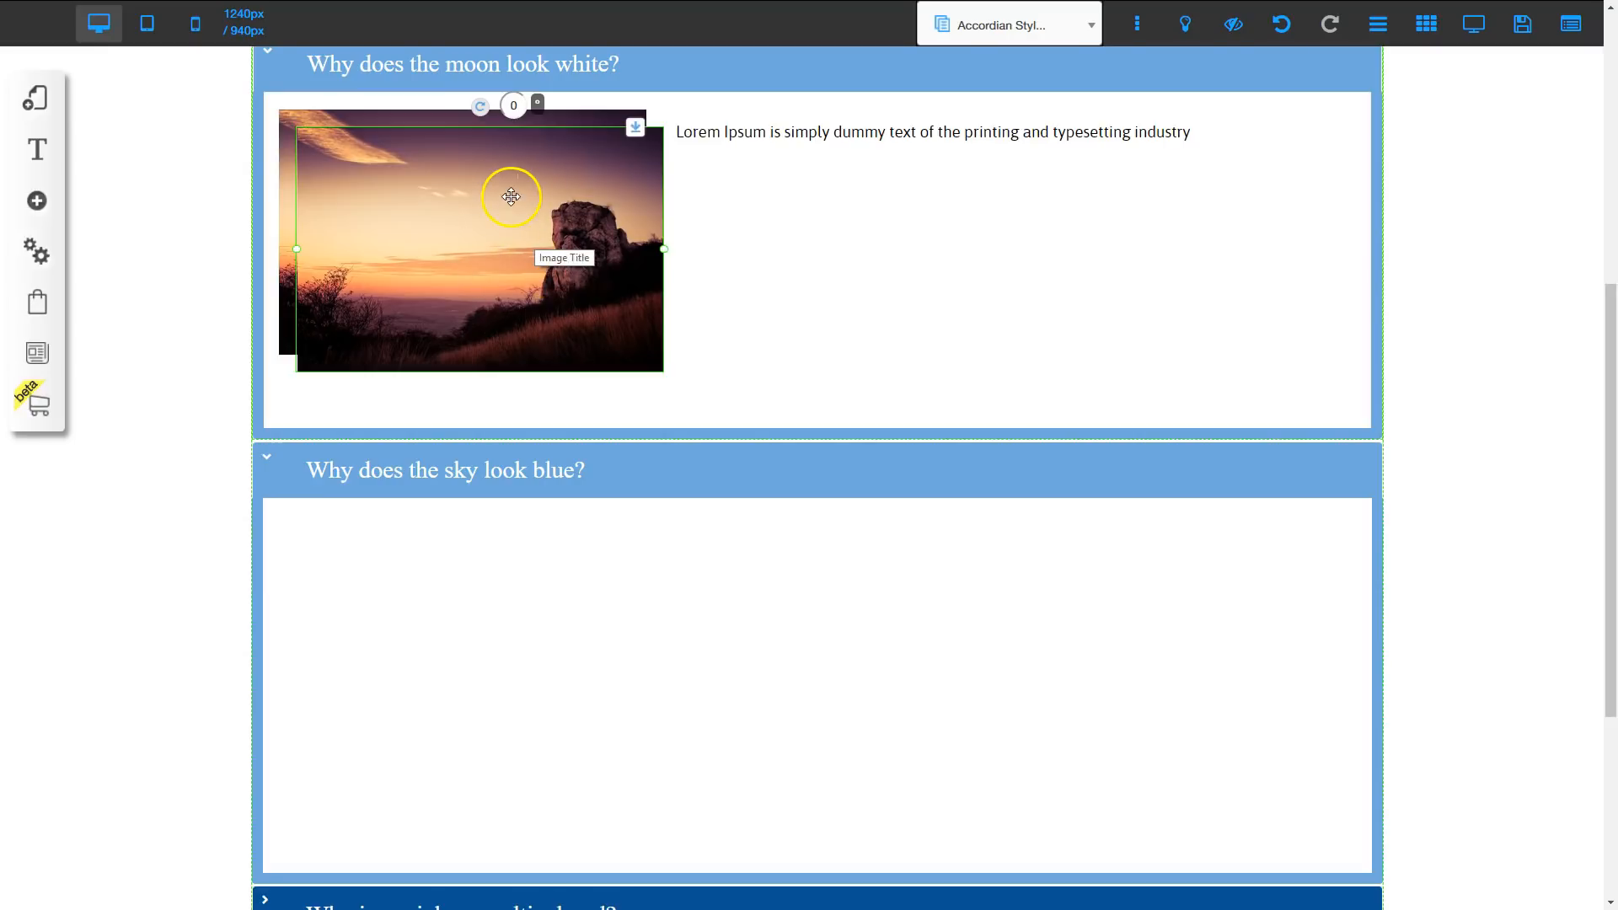
{"action": "left_click_drag", "start_coordinate": [497, 199], "coordinate": [612, 656]}
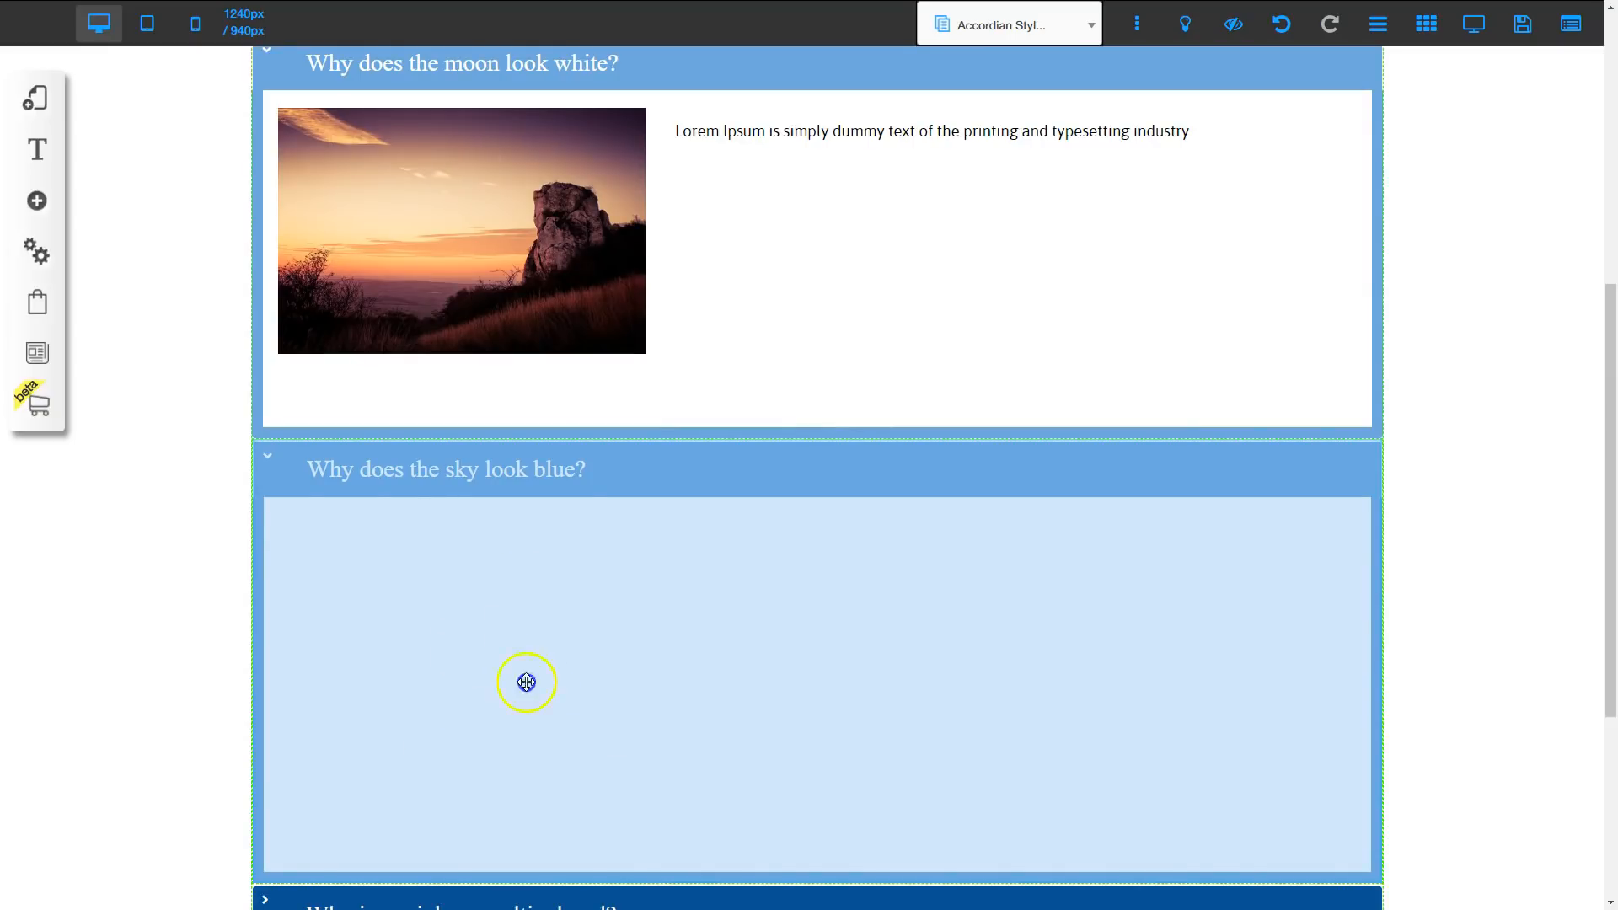
{"action": "left_click_drag", "start_coordinate": [533, 685], "coordinate": [462, 616]}
Duplicate the moon panel's Lorem Ipsum paragraph and place the copy beside the image in the sky panel
{"action": "left_click", "coordinate": [830, 135]}
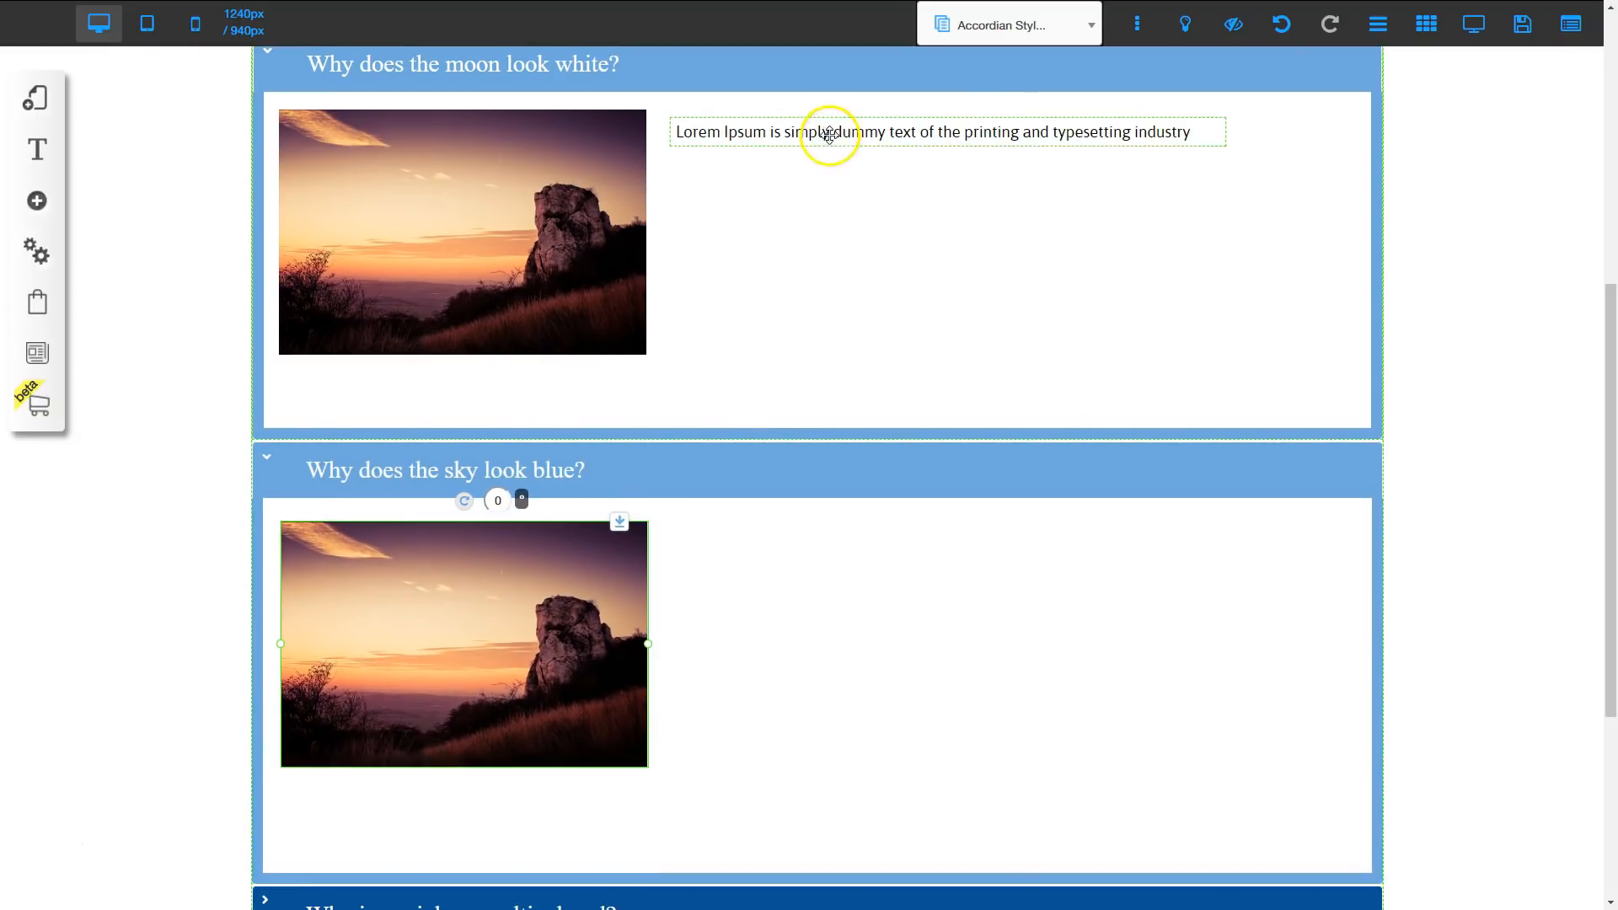
{"action": "left_click", "coordinate": [830, 135]}
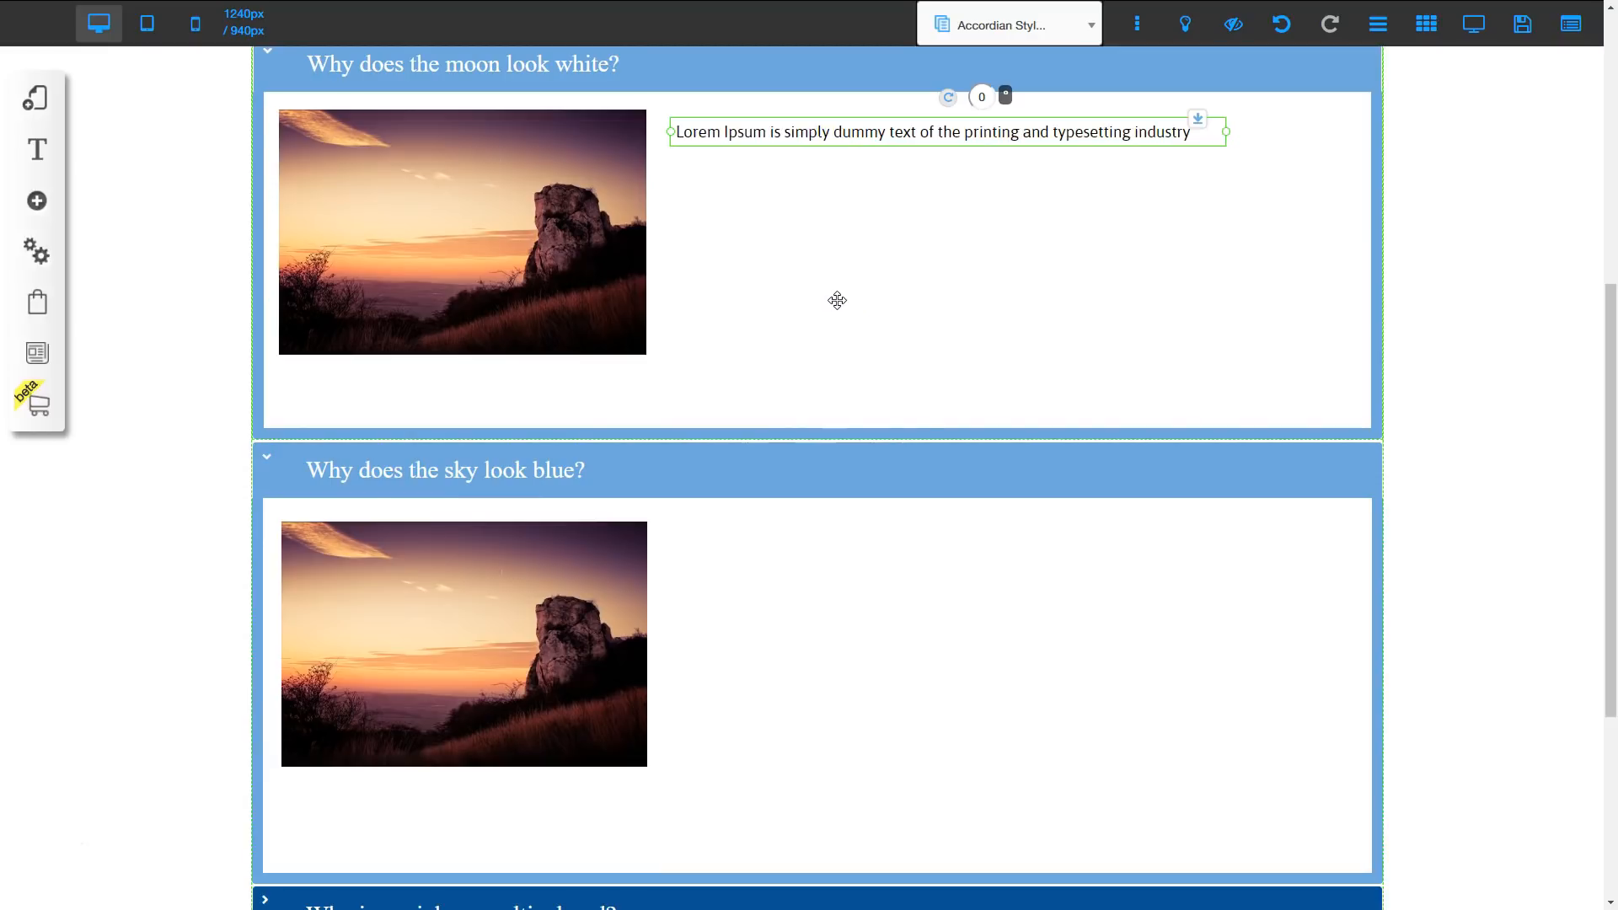
{"action": "key", "text": "ctrl+v"}
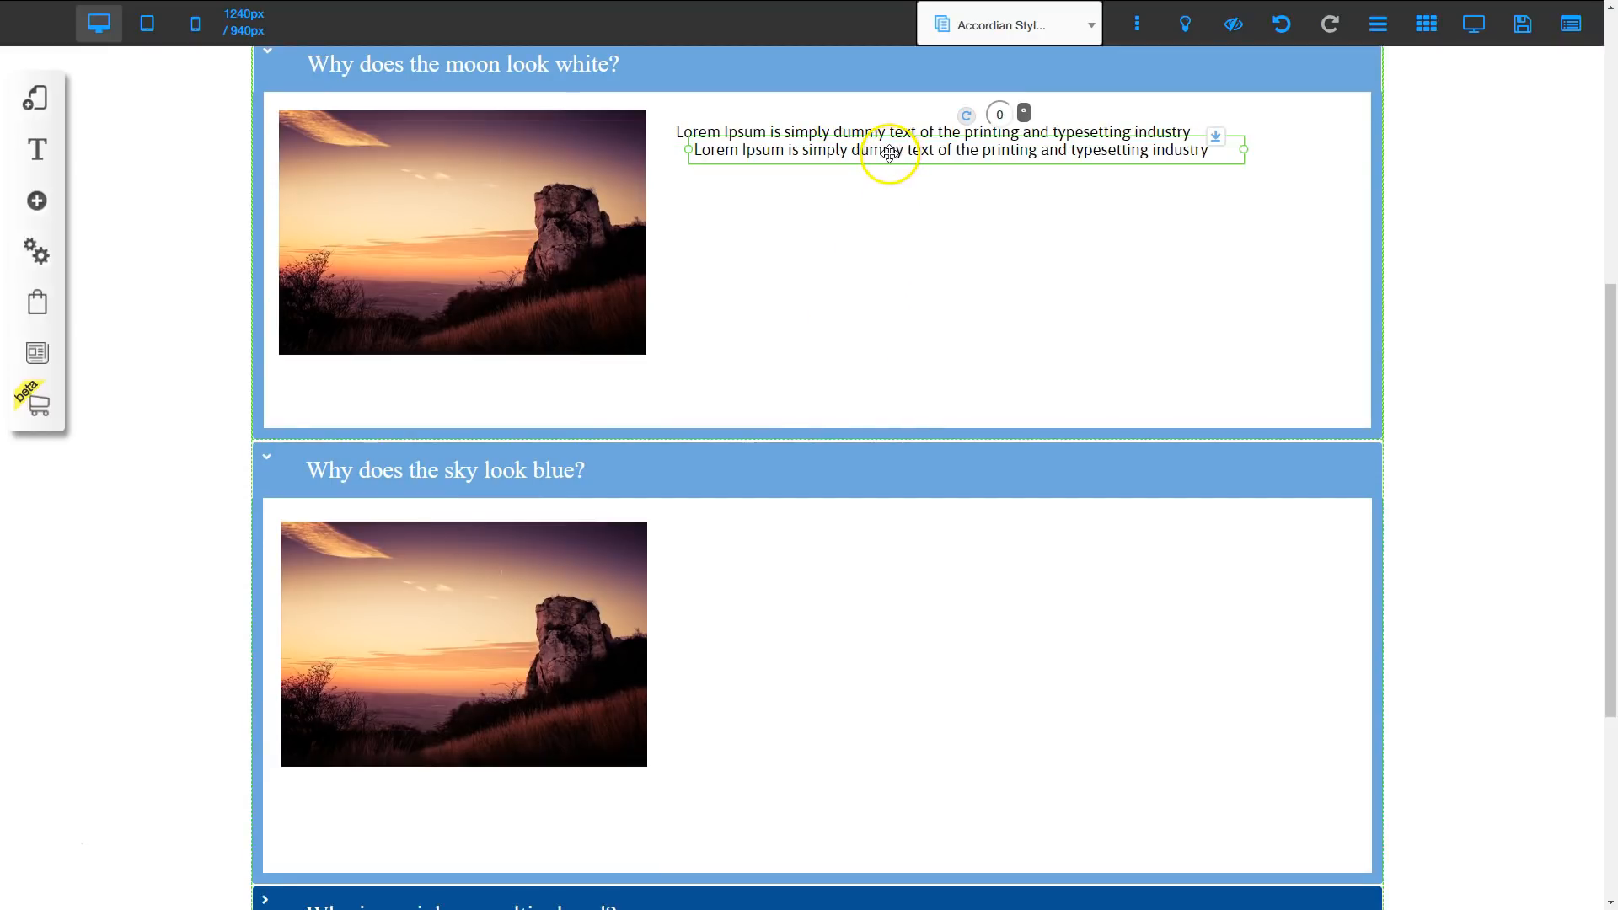
{"action": "left_click_drag", "start_coordinate": [890, 153], "coordinate": [921, 236]}
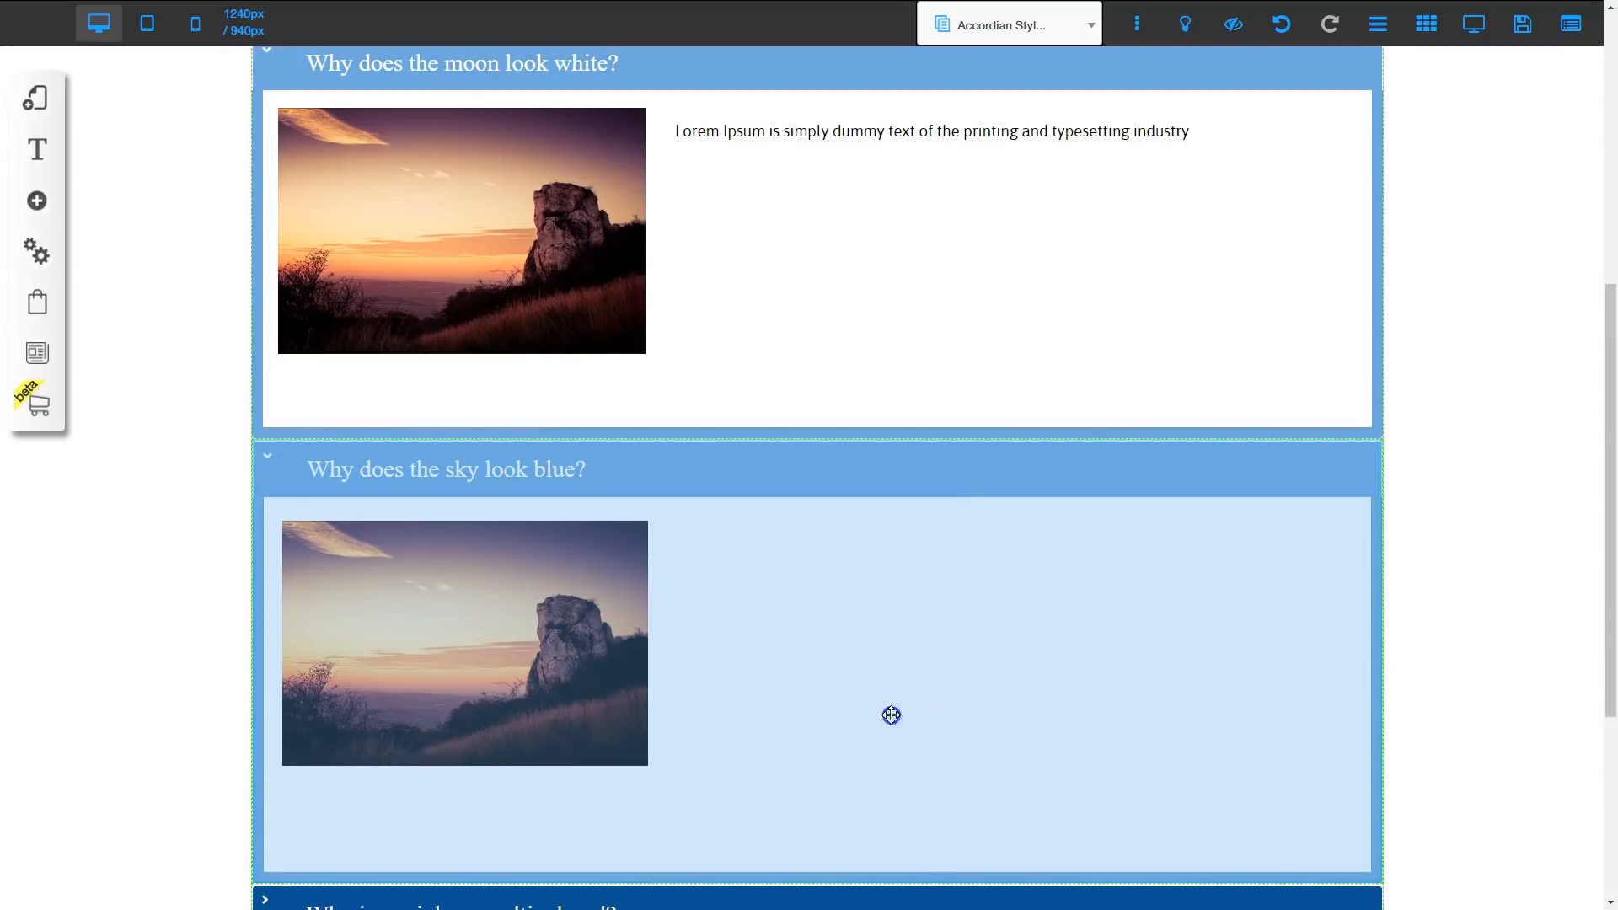
{"action": "left_click_drag", "start_coordinate": [928, 663], "coordinate": [891, 570]}
Expand the "Why is a rainbow multicolored?" panel and stretch its content area downward to a height similar to the moon panel's
{"action": "scroll", "coordinate": [863, 639], "scroll_direction": "down", "scroll_amount": 5}
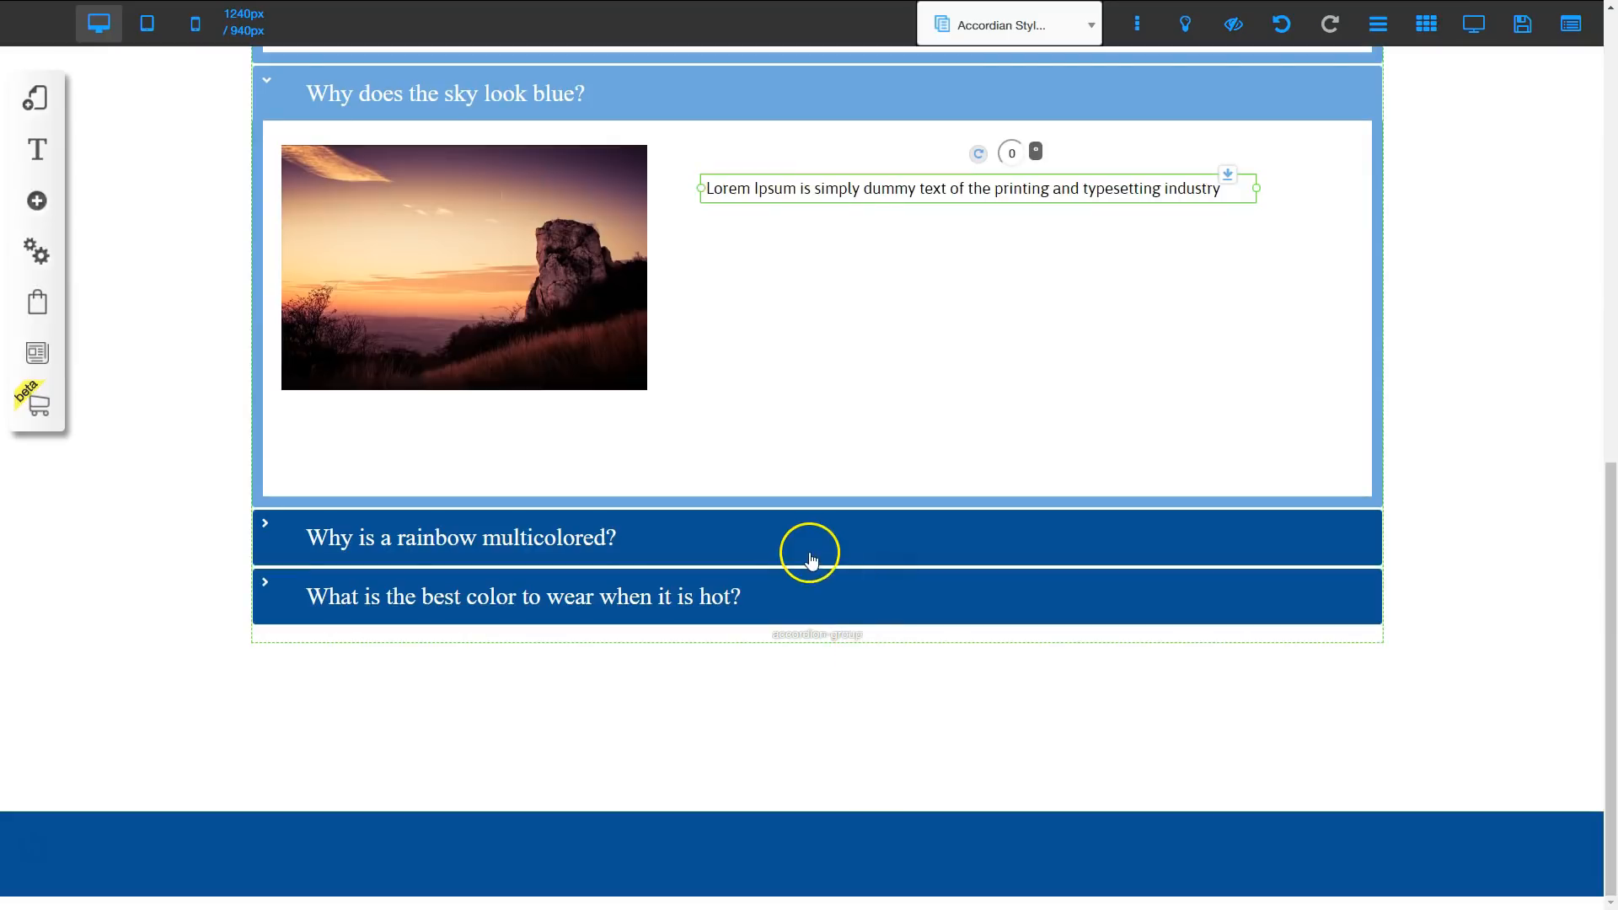
{"action": "left_click", "coordinate": [808, 549]}
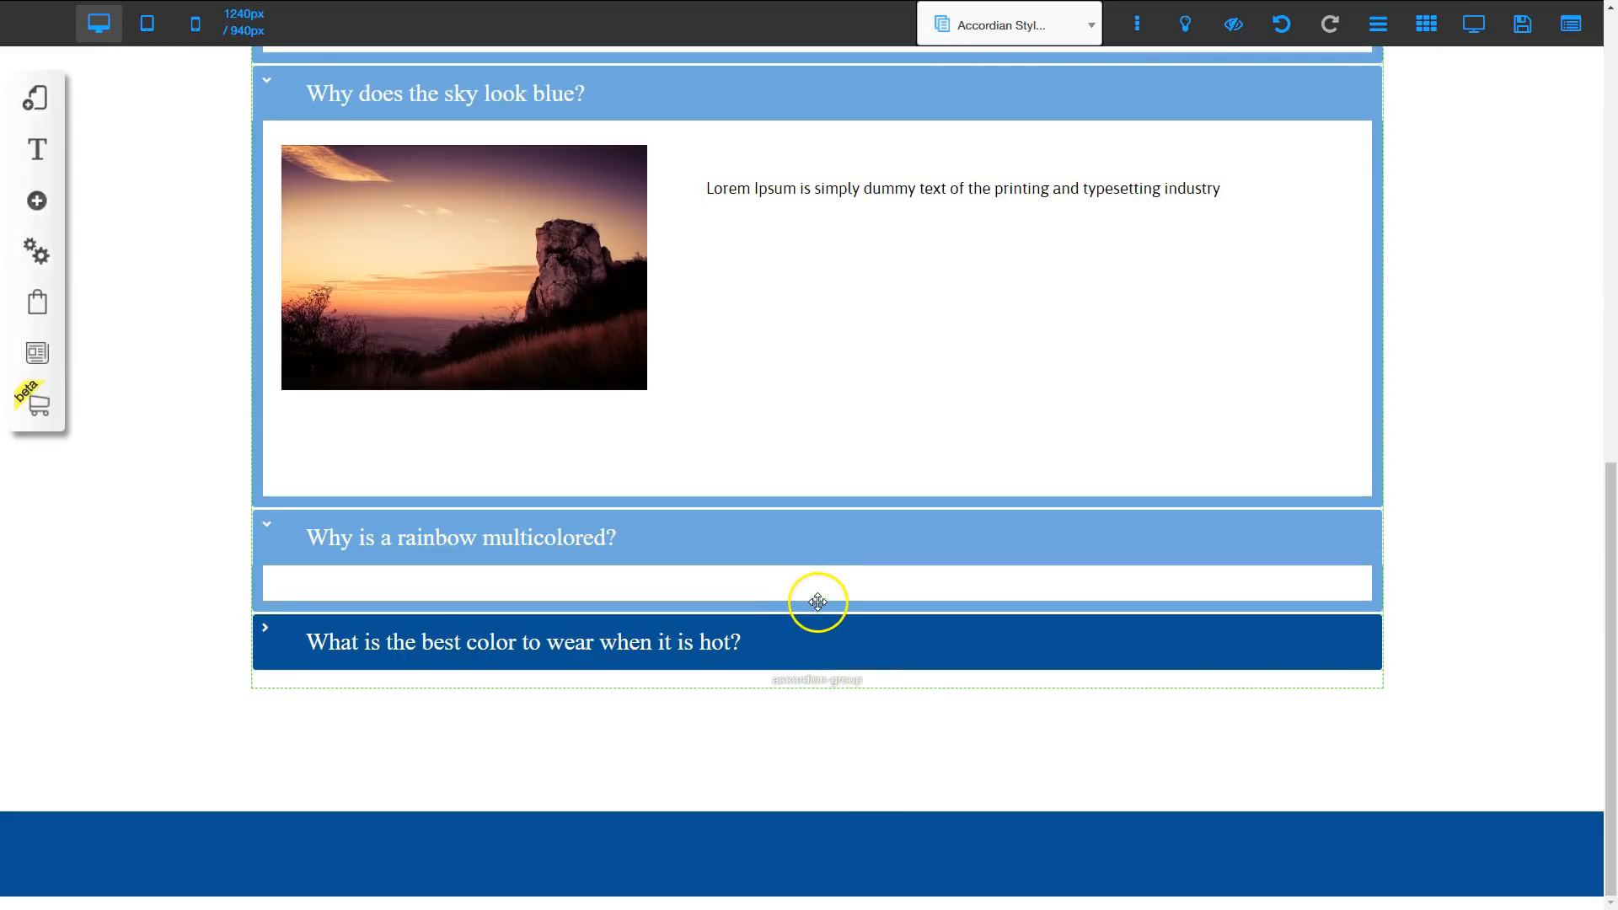
{"action": "left_click_drag", "start_coordinate": [816, 607], "coordinate": [817, 907]}
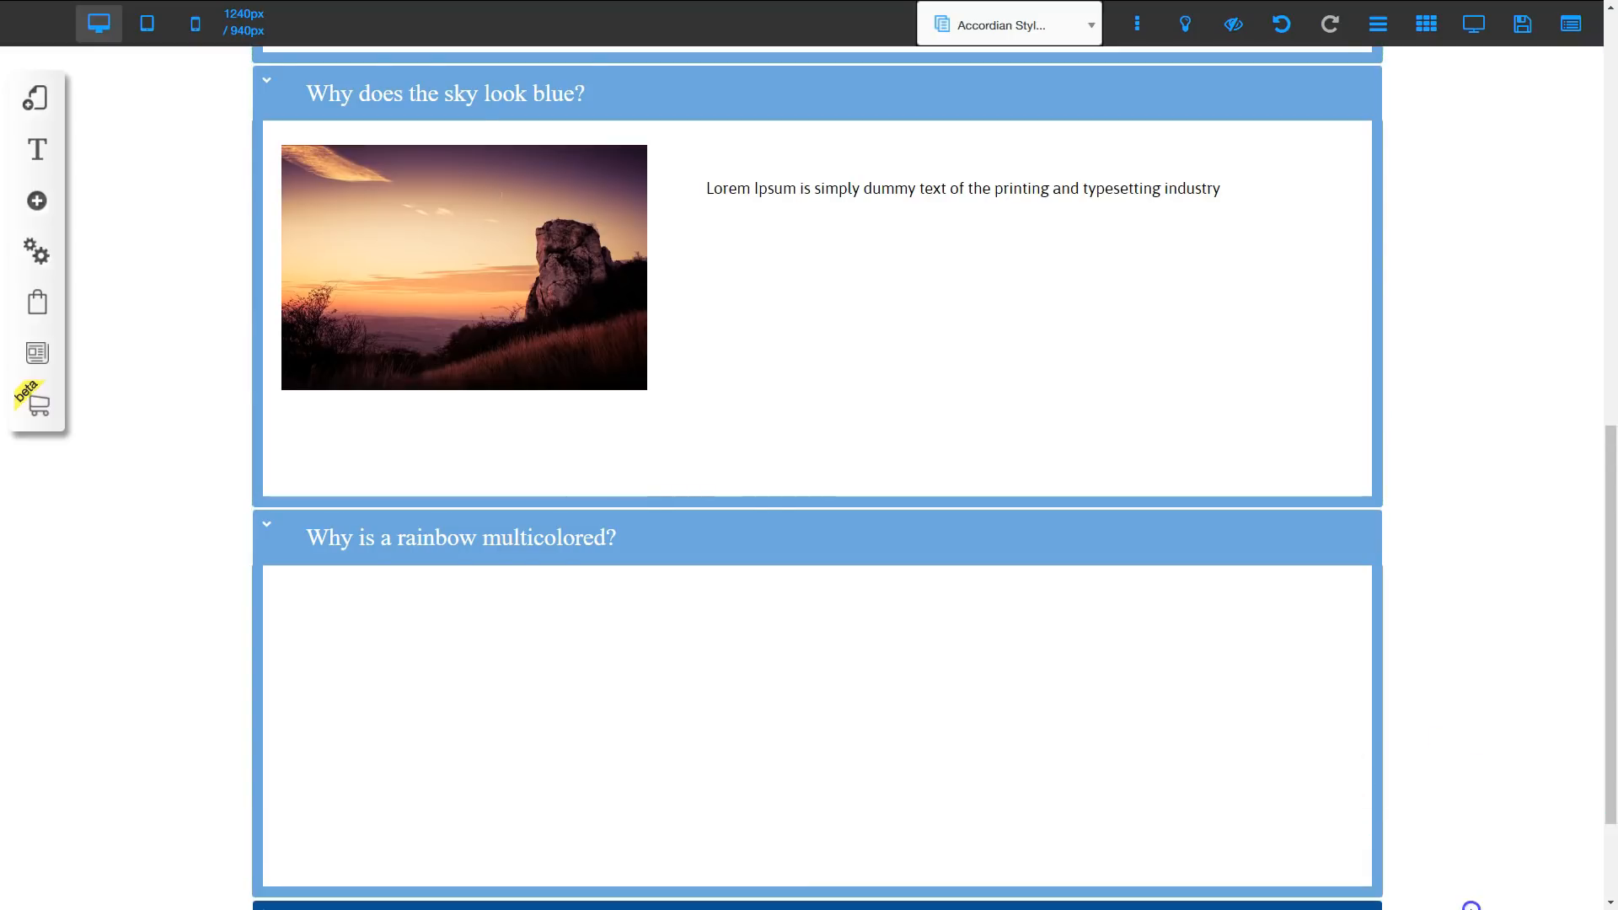
Move the blue footer section down to leave more empty space beneath the accordion
{"action": "scroll", "coordinate": [1463, 725], "scroll_direction": "down", "scroll_amount": 2}
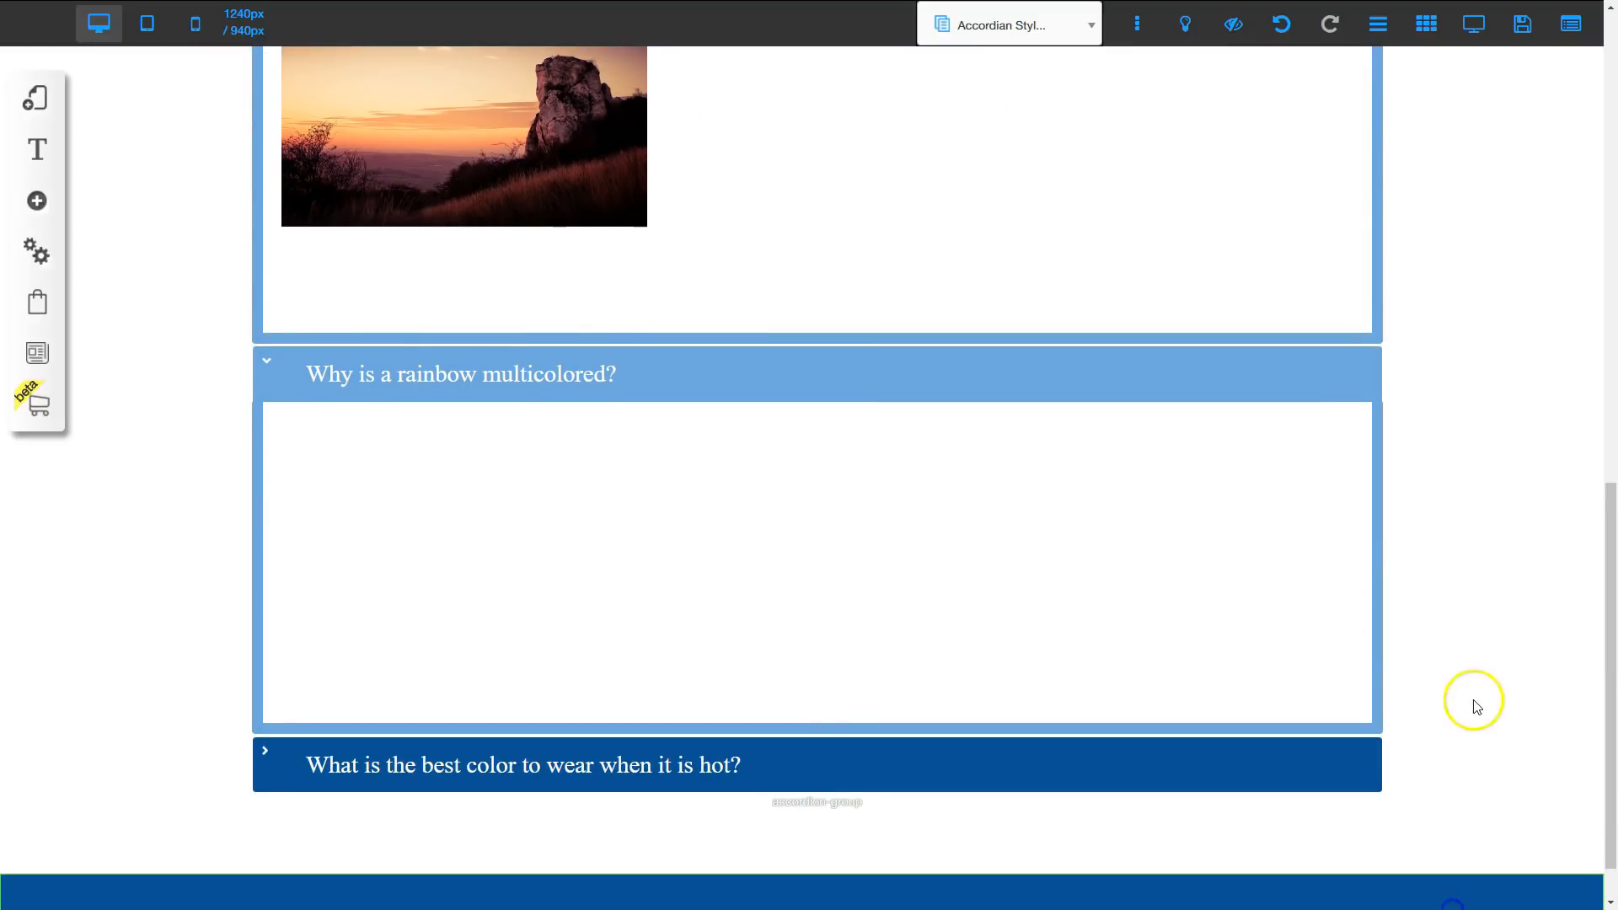
{"action": "scroll", "coordinate": [1469, 674], "scroll_direction": "down", "scroll_amount": 1}
{"action": "scroll", "coordinate": [1477, 683], "scroll_direction": "down", "scroll_amount": 1}
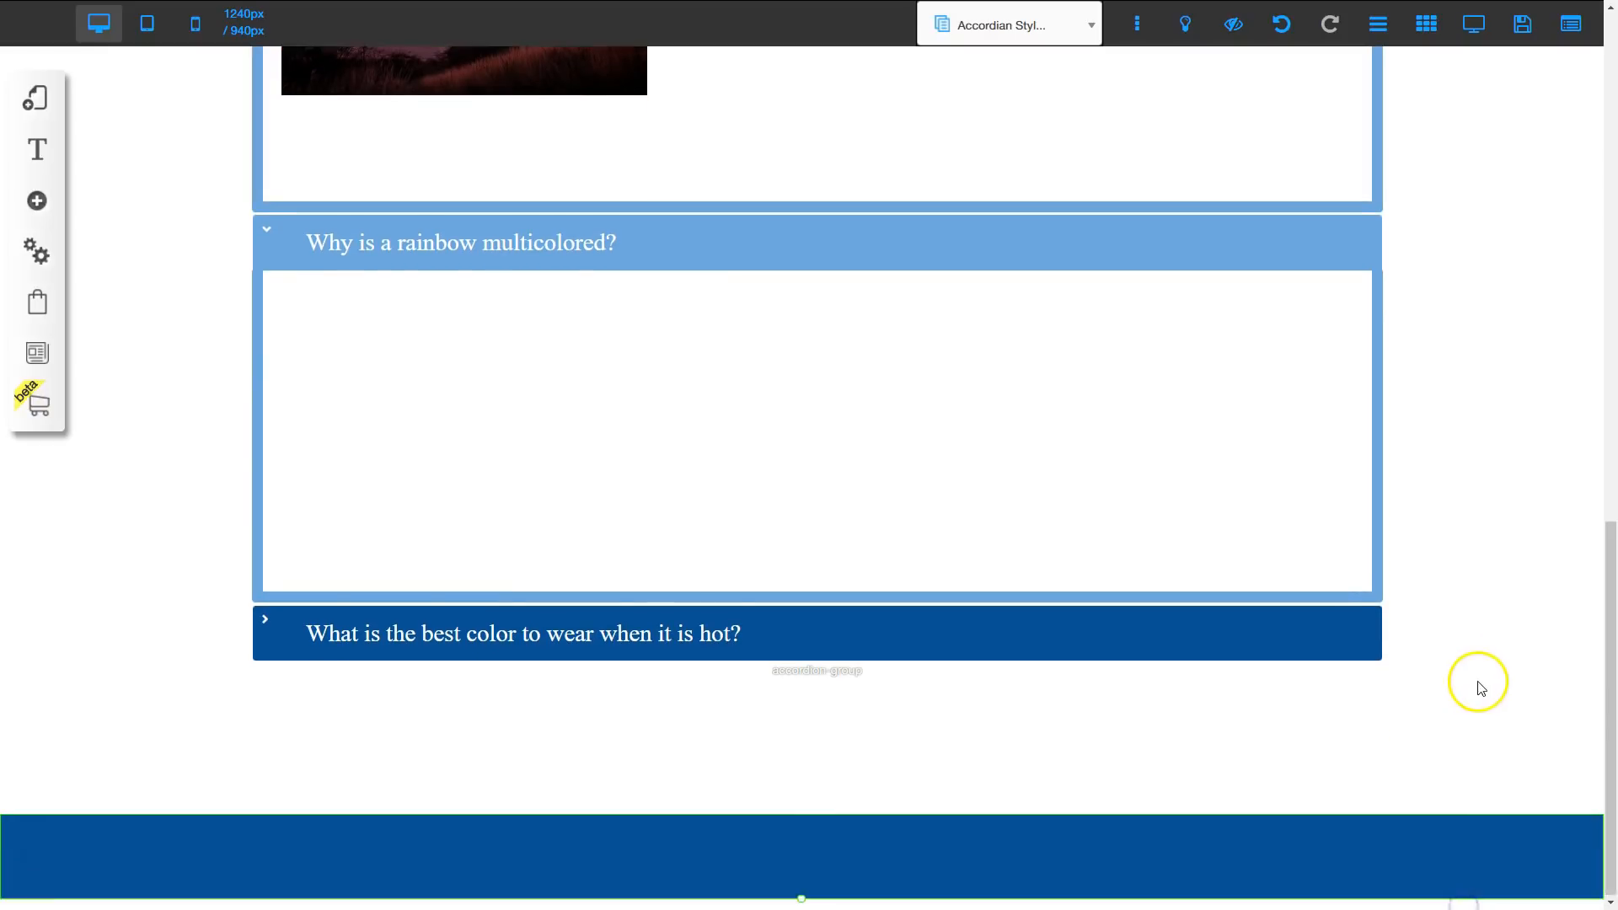
{"action": "scroll", "coordinate": [1492, 717], "scroll_direction": "down", "scroll_amount": 1}
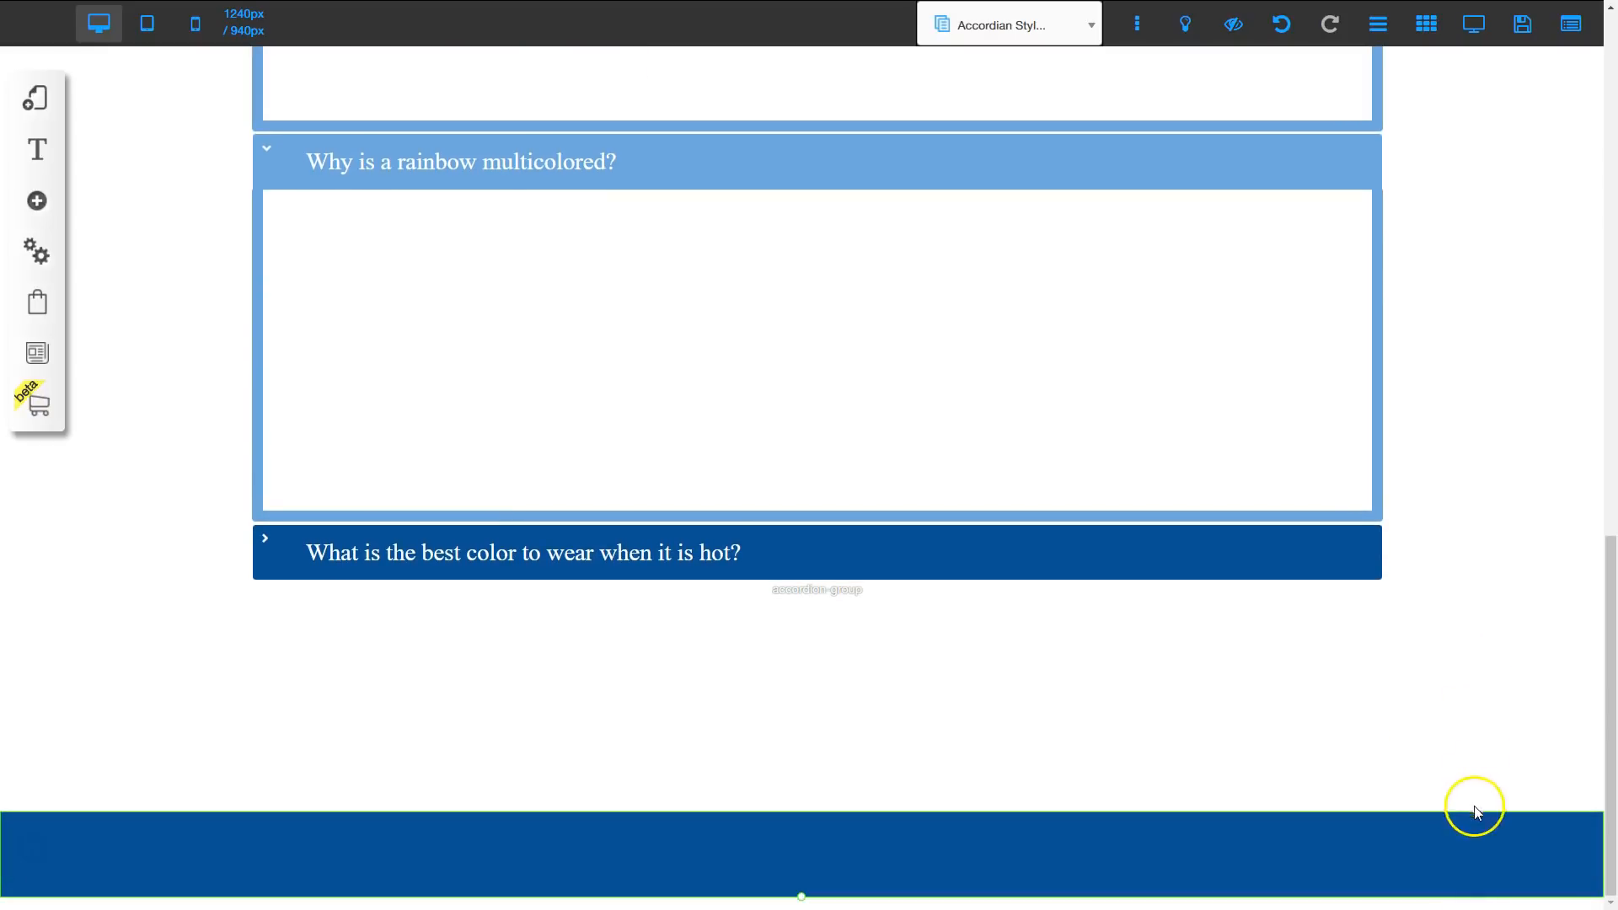
Extend the rainbow panel's content area downward to nearly twice its height
{"action": "scroll", "coordinate": [1095, 388], "scroll_direction": "up", "scroll_amount": 8}
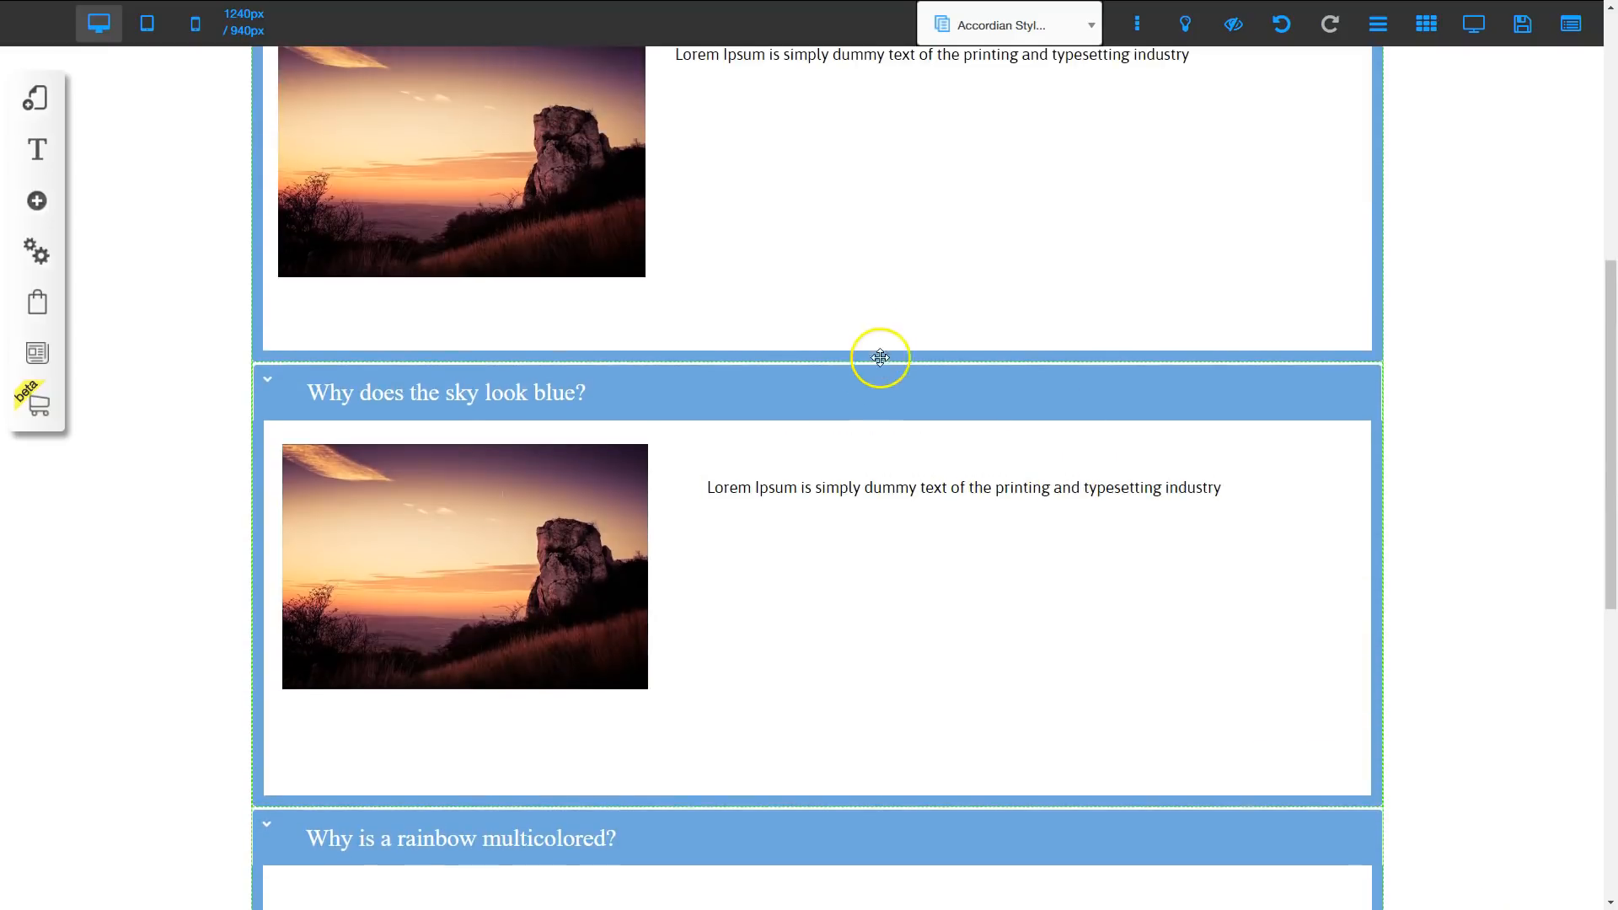
{"action": "scroll", "coordinate": [650, 589], "scroll_direction": "down", "scroll_amount": 2}
{"action": "scroll", "coordinate": [614, 727], "scroll_direction": "down", "scroll_amount": 3}
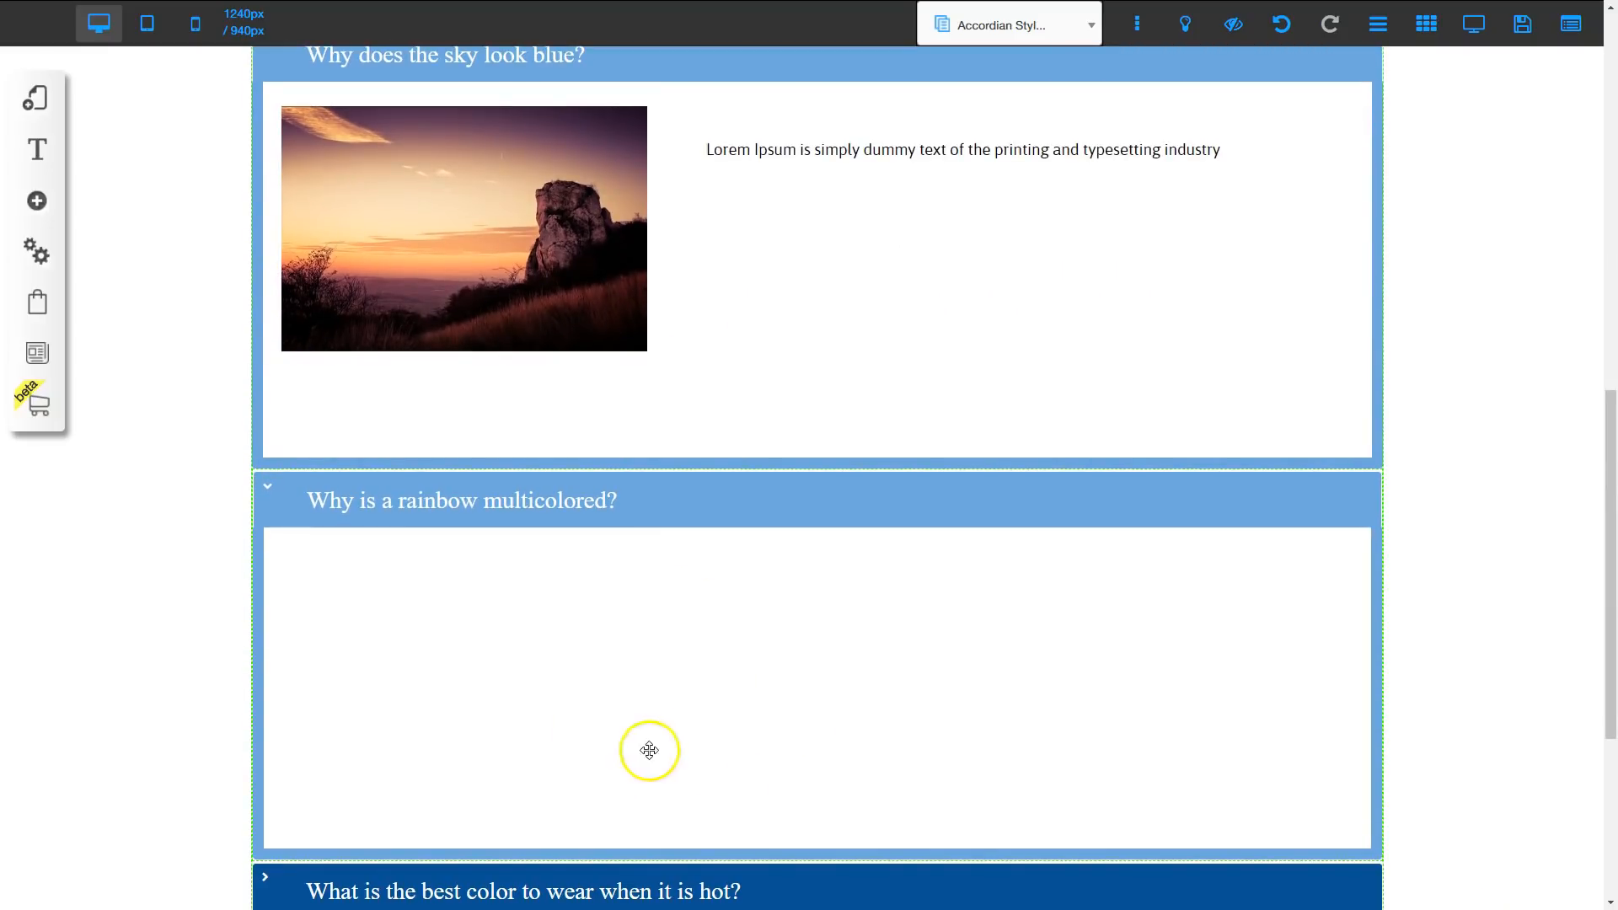
{"action": "scroll", "coordinate": [802, 708], "scroll_direction": "down", "scroll_amount": 4}
{"action": "left_click", "coordinate": [834, 373]}
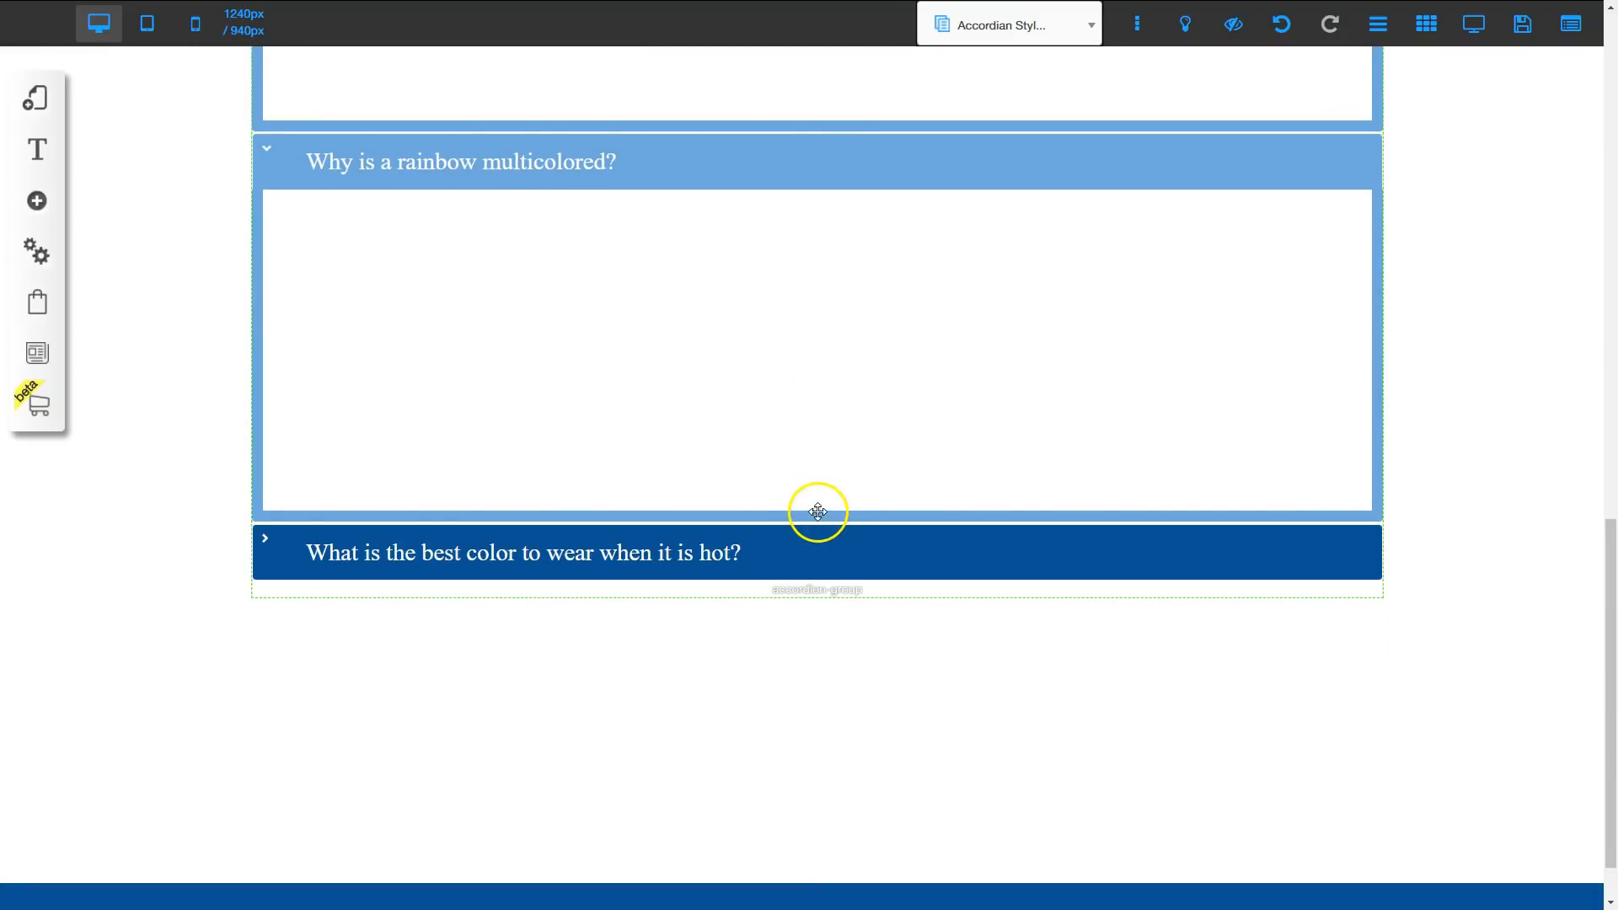
{"action": "left_click_drag", "start_coordinate": [820, 512], "coordinate": [812, 812]}
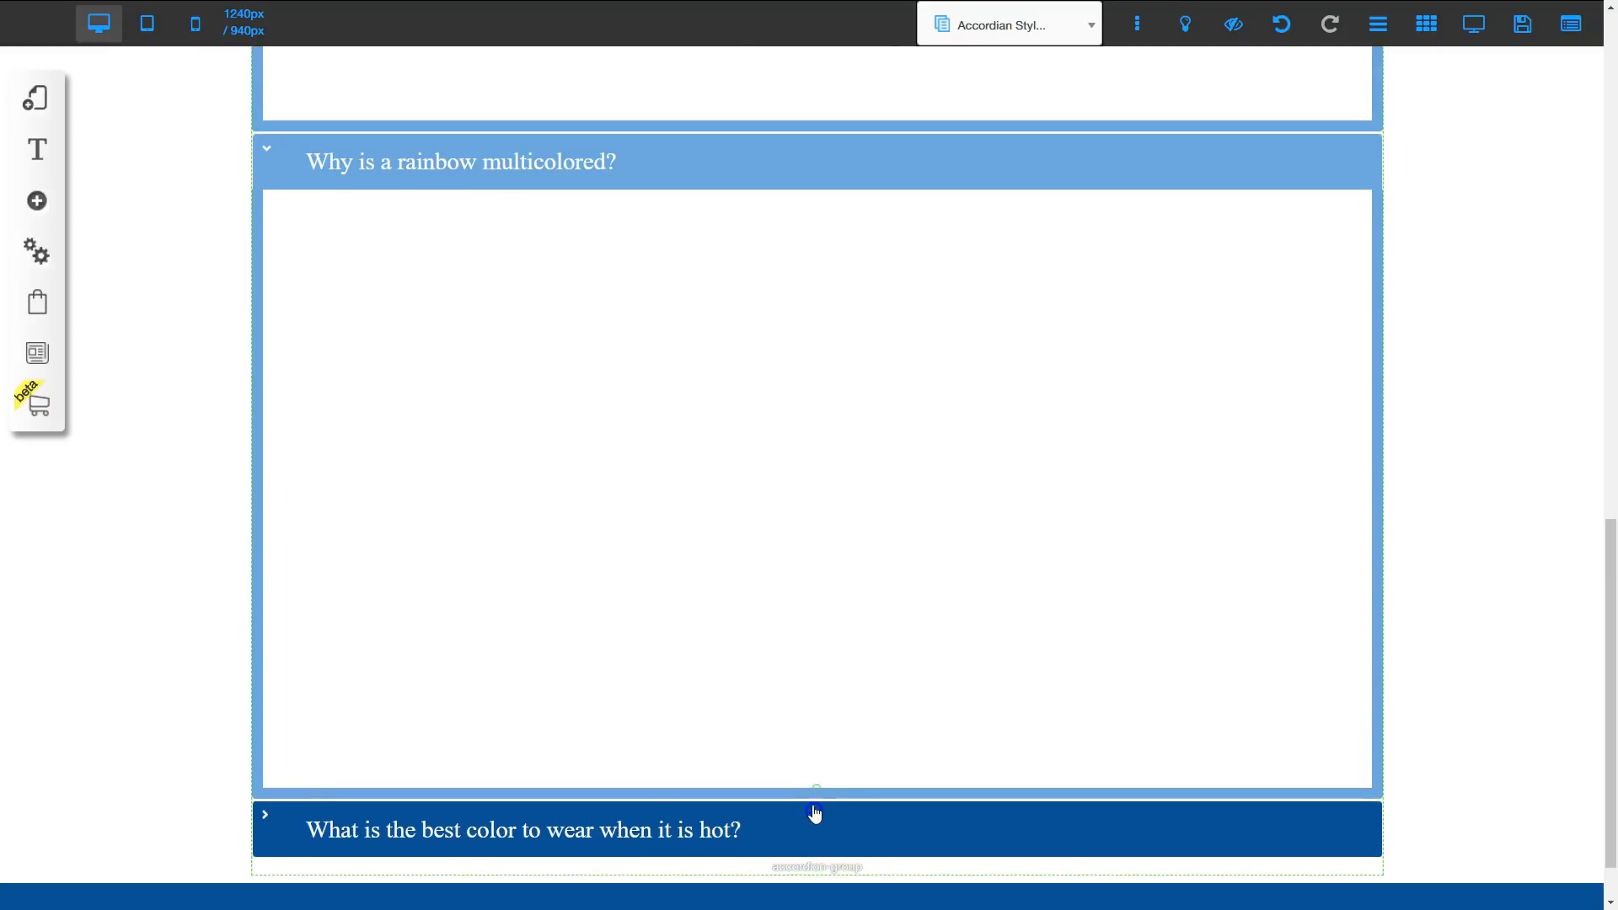
Copy the sky panel's image and paragraph into the rainbow panel and arrange them side by side near its upper edge
{"action": "scroll", "coordinate": [617, 451], "scroll_direction": "up", "scroll_amount": 5}
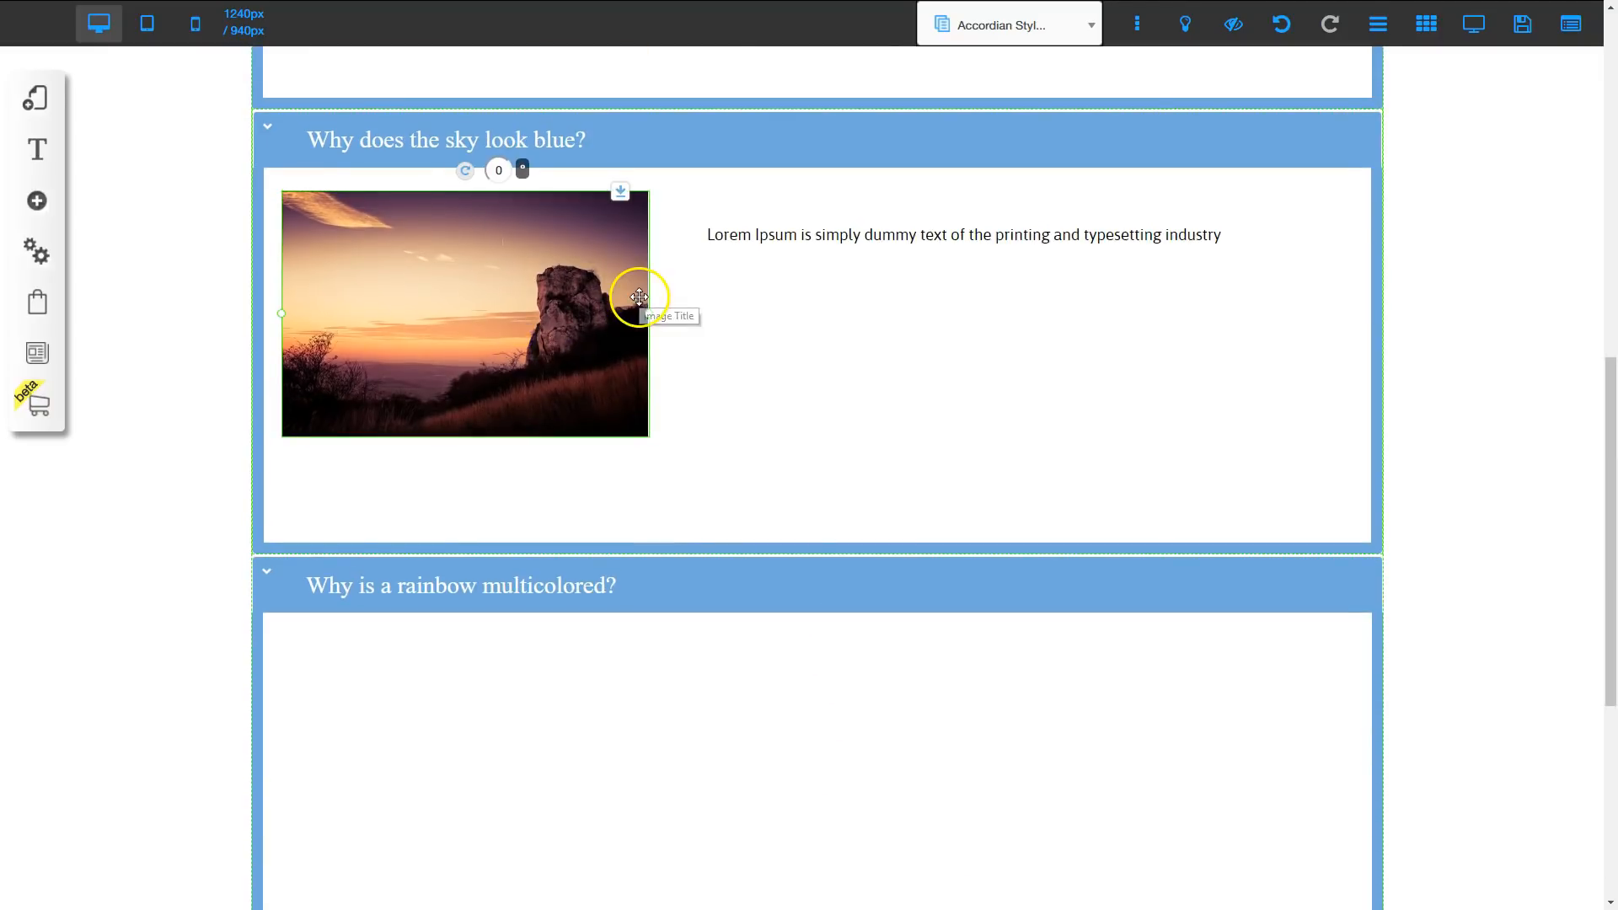
{"action": "left_click_drag", "start_coordinate": [638, 299], "coordinate": [542, 780]}
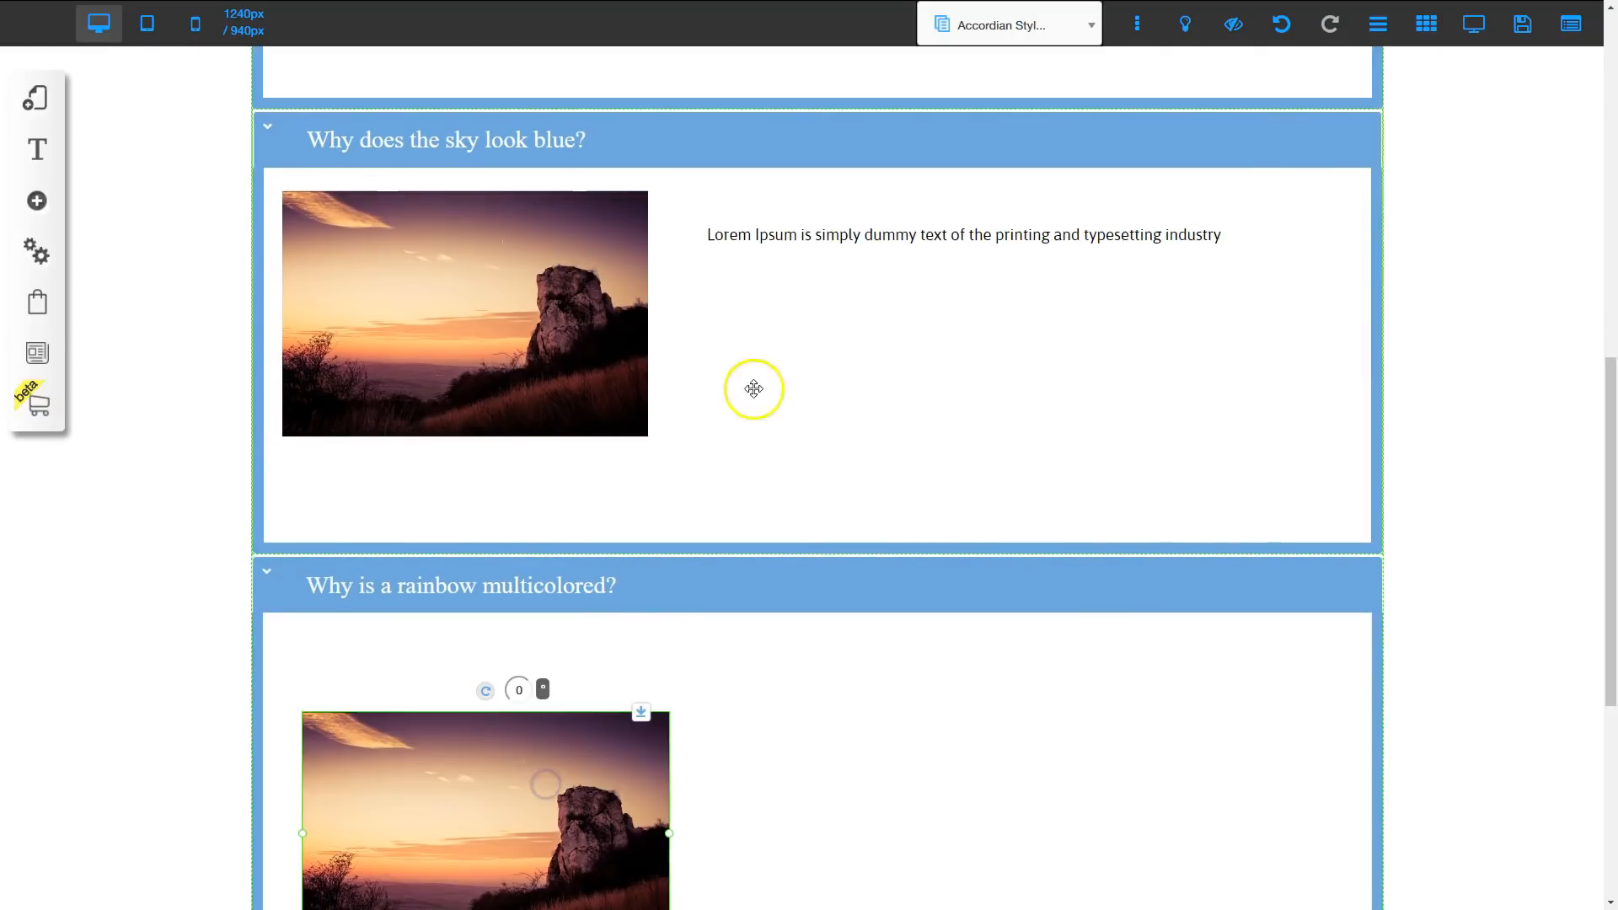
{"action": "left_click", "coordinate": [820, 240]}
{"action": "left_click_drag", "start_coordinate": [919, 347], "coordinate": [898, 627]}
{"action": "left_click_drag", "start_coordinate": [912, 752], "coordinate": [910, 748]}
{"action": "left_click_drag", "start_coordinate": [512, 776], "coordinate": [495, 721]}
{"action": "left_click_drag", "start_coordinate": [807, 757], "coordinate": [788, 682]}
Move the blue footer section further down to make room below the "What is the best color to wear when it is hot?" header
{"action": "scroll", "coordinate": [831, 674], "scroll_direction": "down", "scroll_amount": 5}
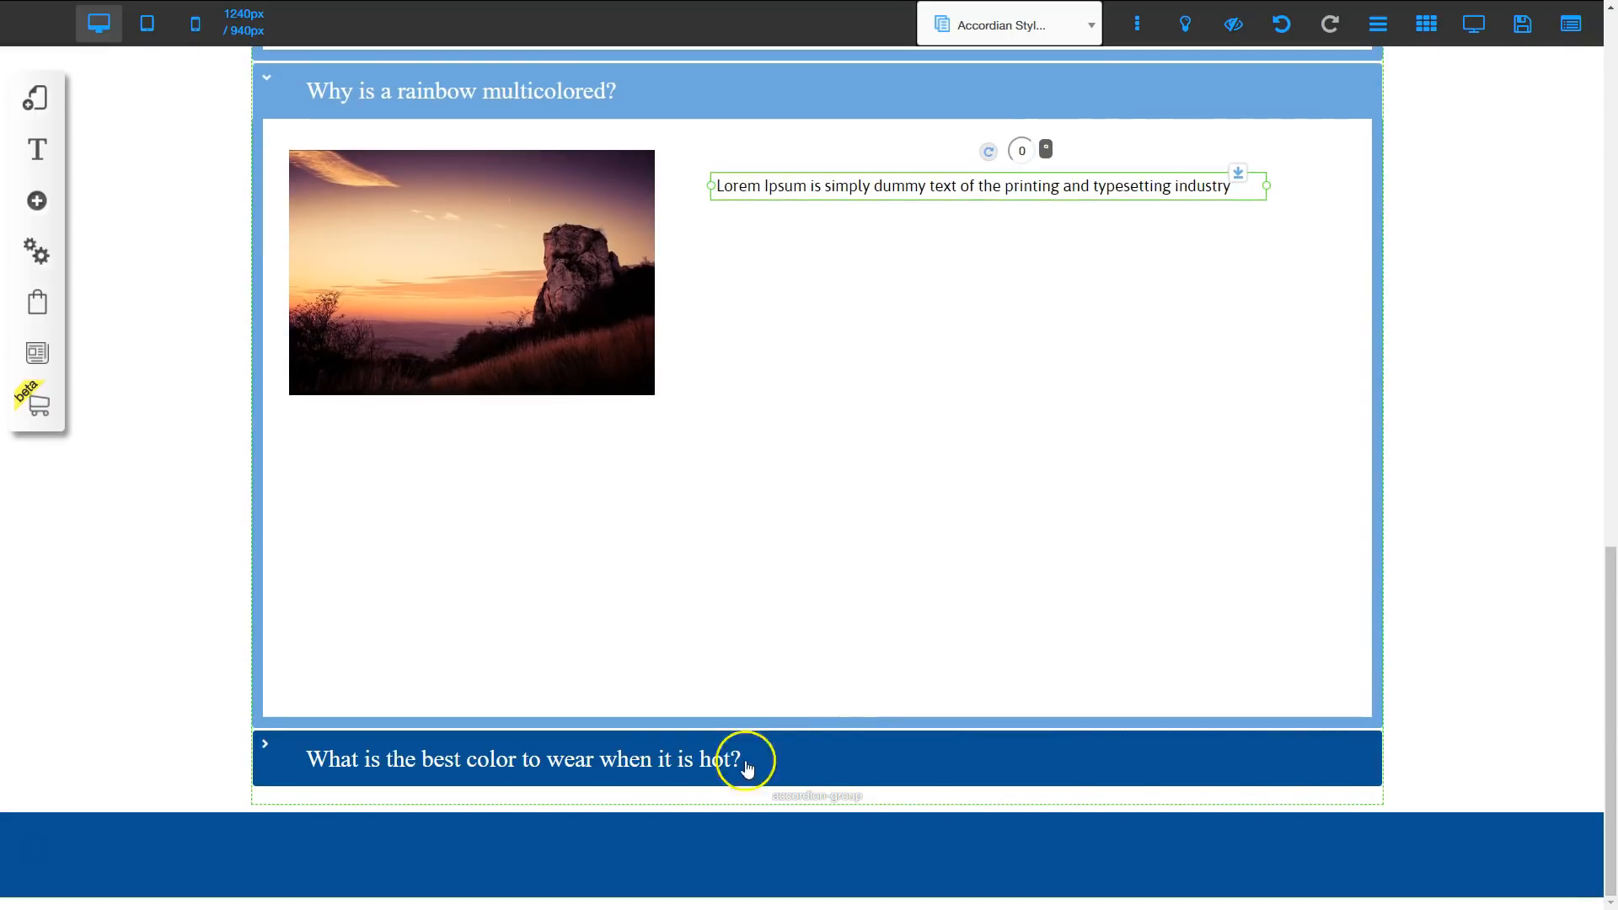
{"action": "left_click", "coordinate": [1398, 796]}
{"action": "scroll", "coordinate": [1466, 809], "scroll_direction": "down", "scroll_amount": 1}
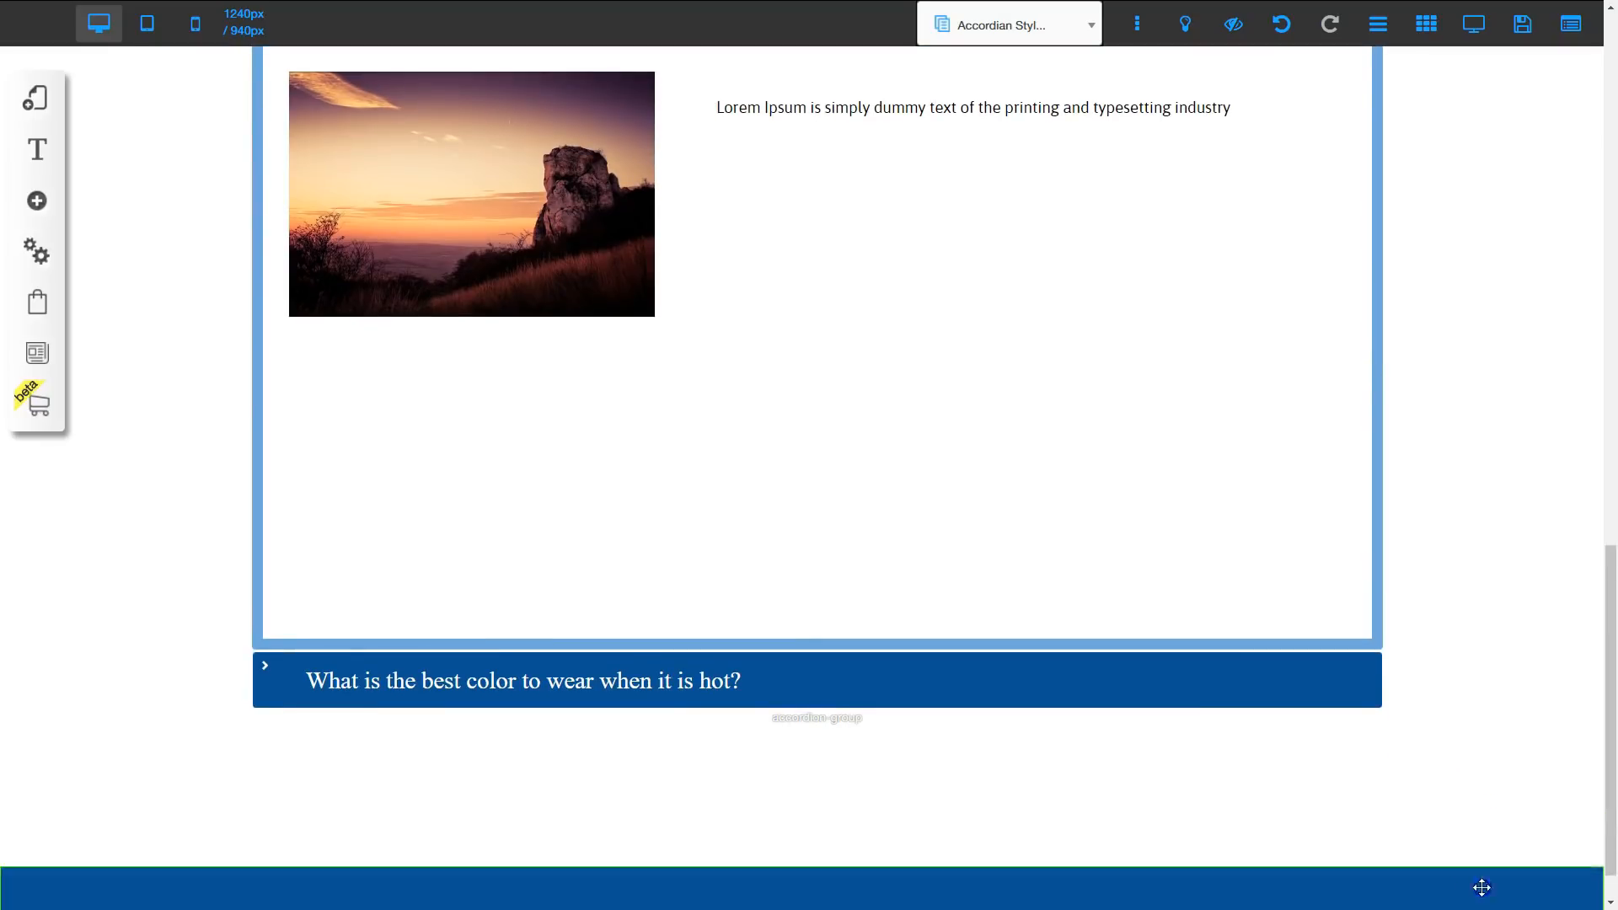
{"action": "scroll", "coordinate": [1488, 783], "scroll_direction": "down", "scroll_amount": 1}
{"action": "scroll", "coordinate": [1500, 871], "scroll_direction": "down", "scroll_amount": 1}
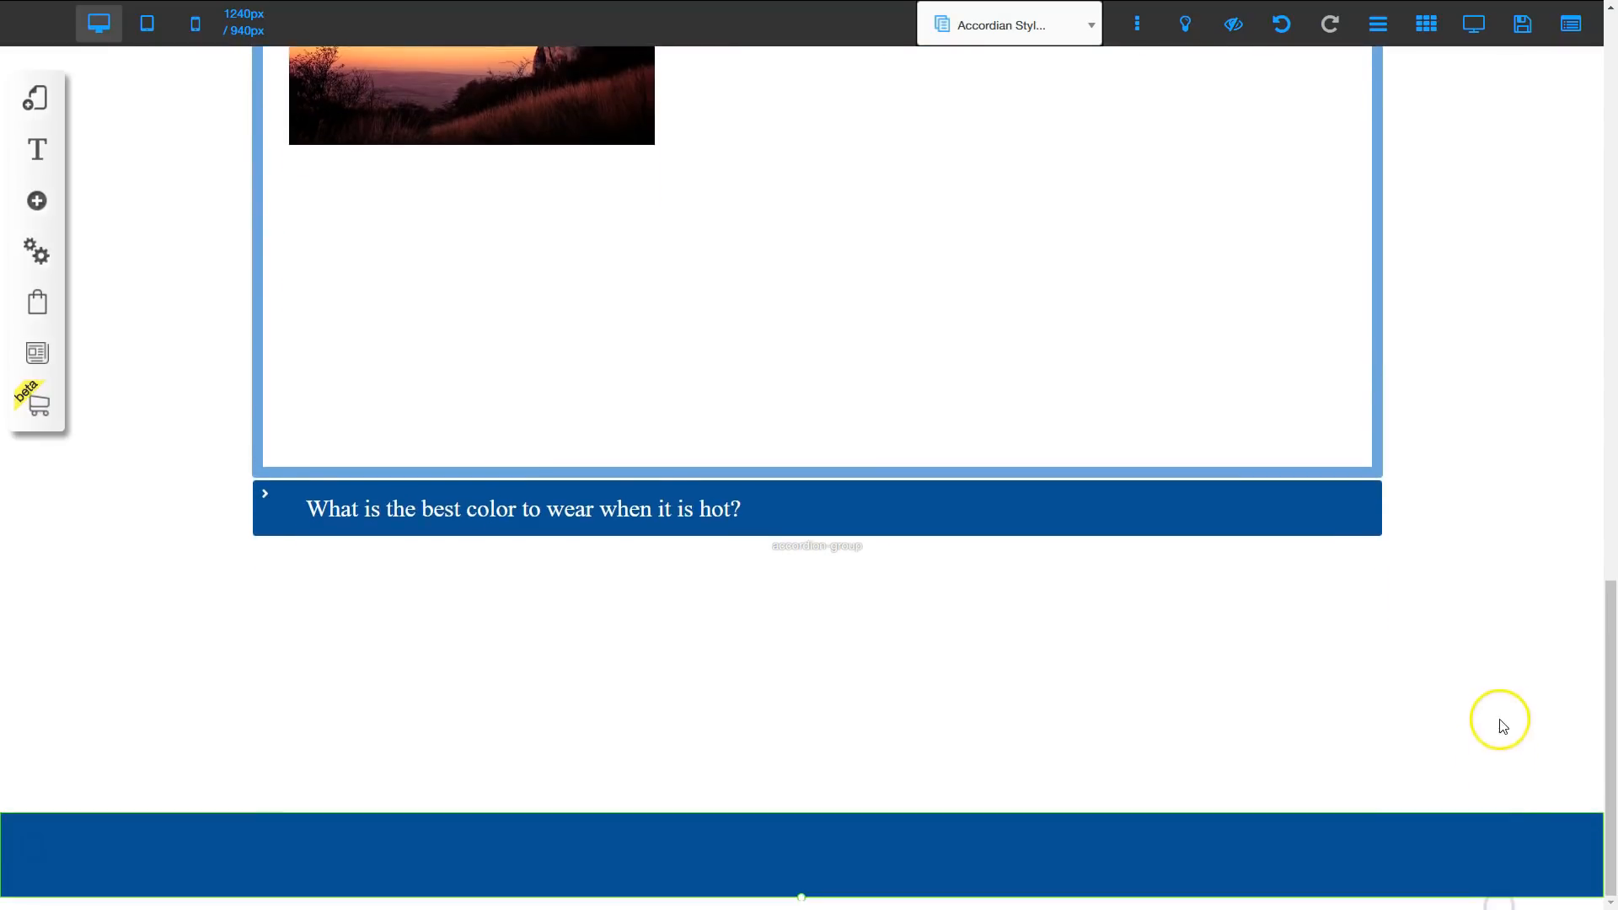
{"action": "scroll", "coordinate": [1515, 843], "scroll_direction": "down", "scroll_amount": 1}
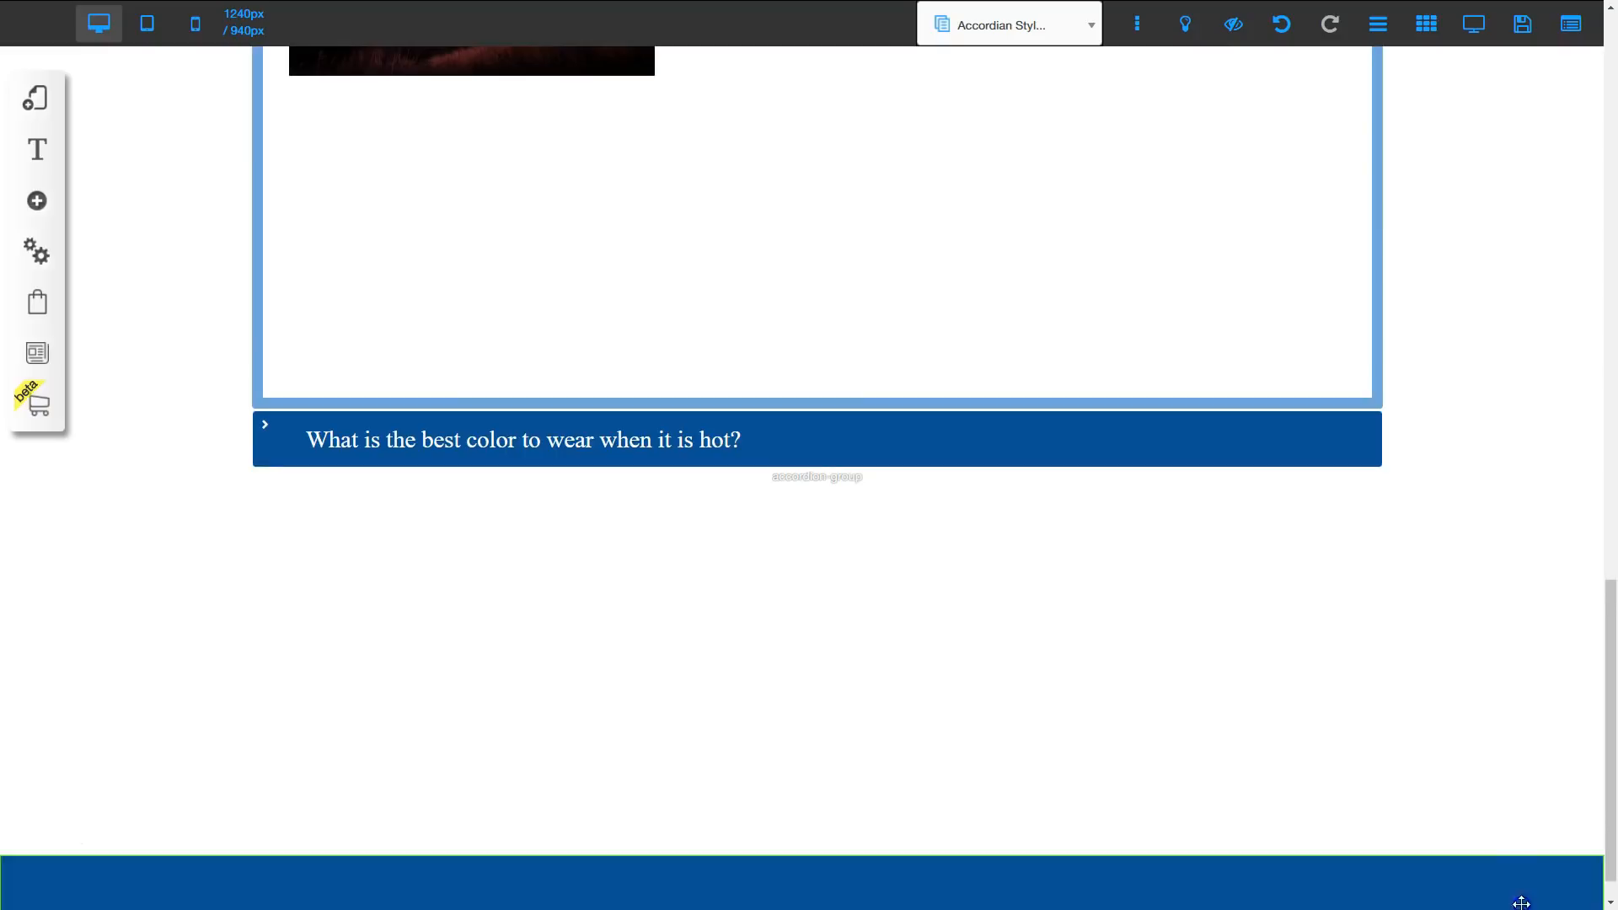
Expand the "What is the best color to wear when it is hot?" panel and enlarge its content area
{"action": "left_click", "coordinate": [495, 438]}
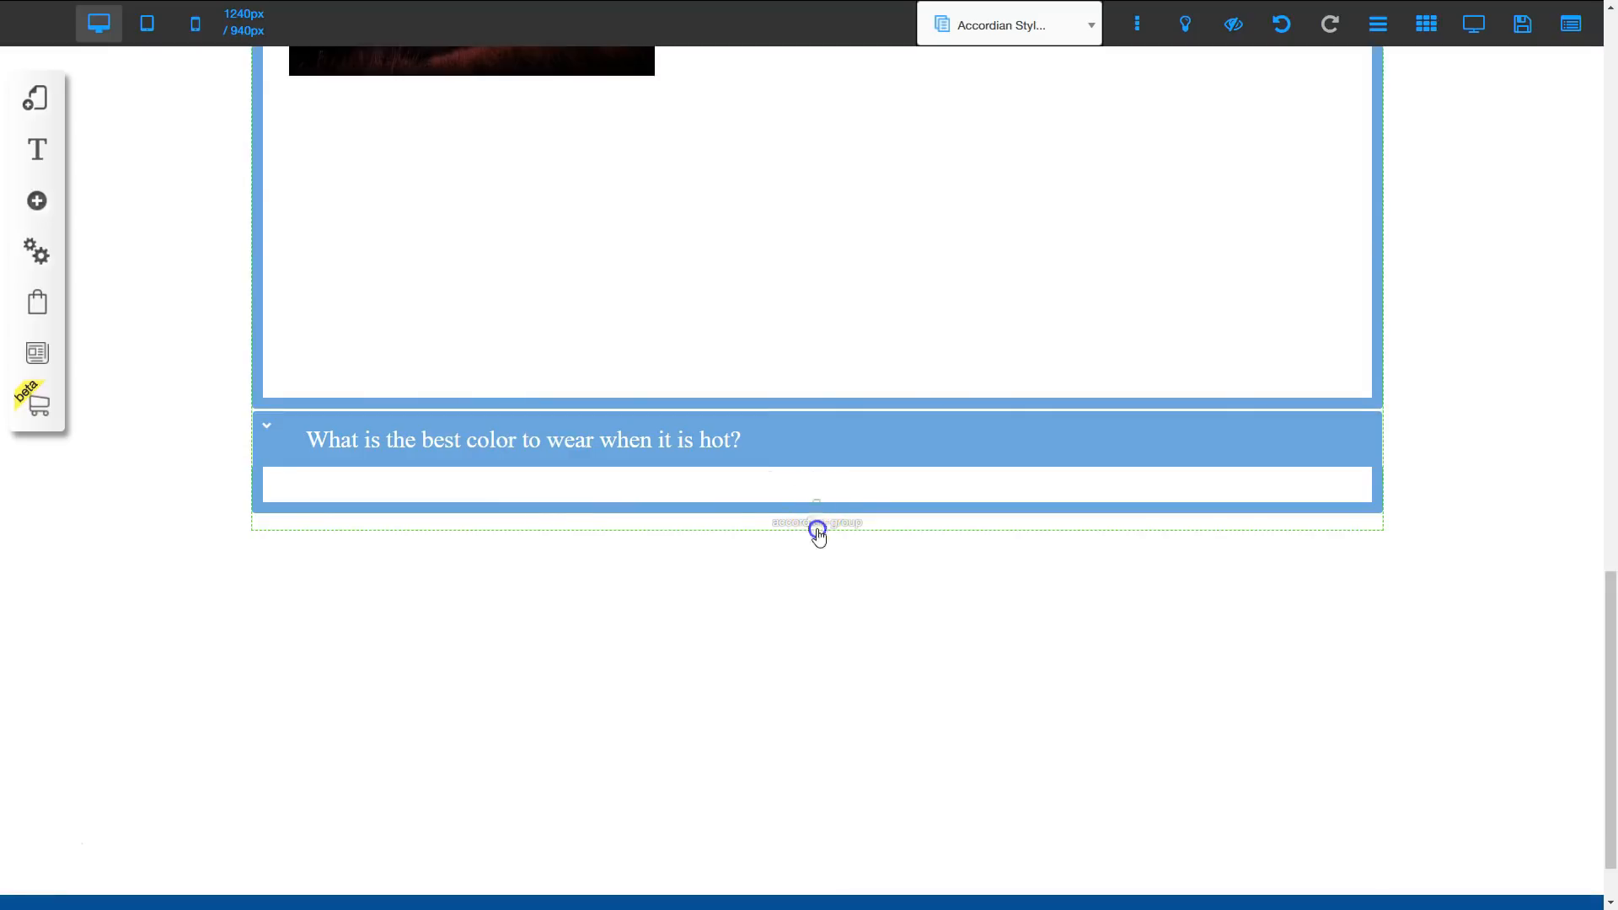
{"action": "scroll", "coordinate": [606, 593], "scroll_direction": "up", "scroll_amount": 4}
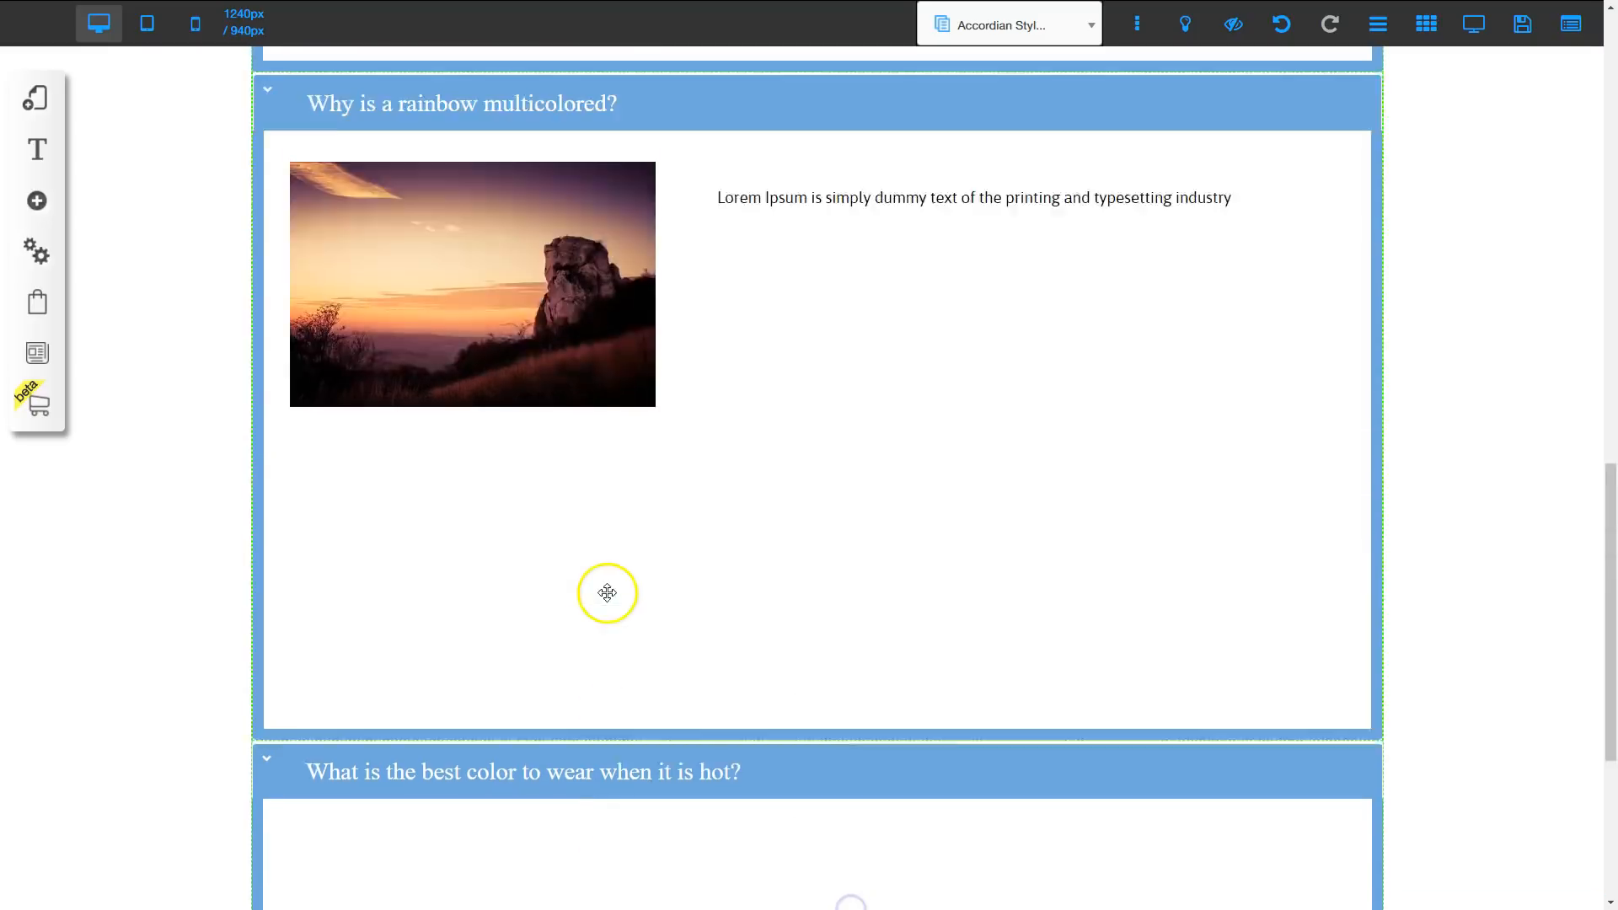
Copy the rainbow panel's image and paragraph into the "What is the best color to wear when it is hot?" panel
{"action": "left_click", "coordinate": [523, 325]}
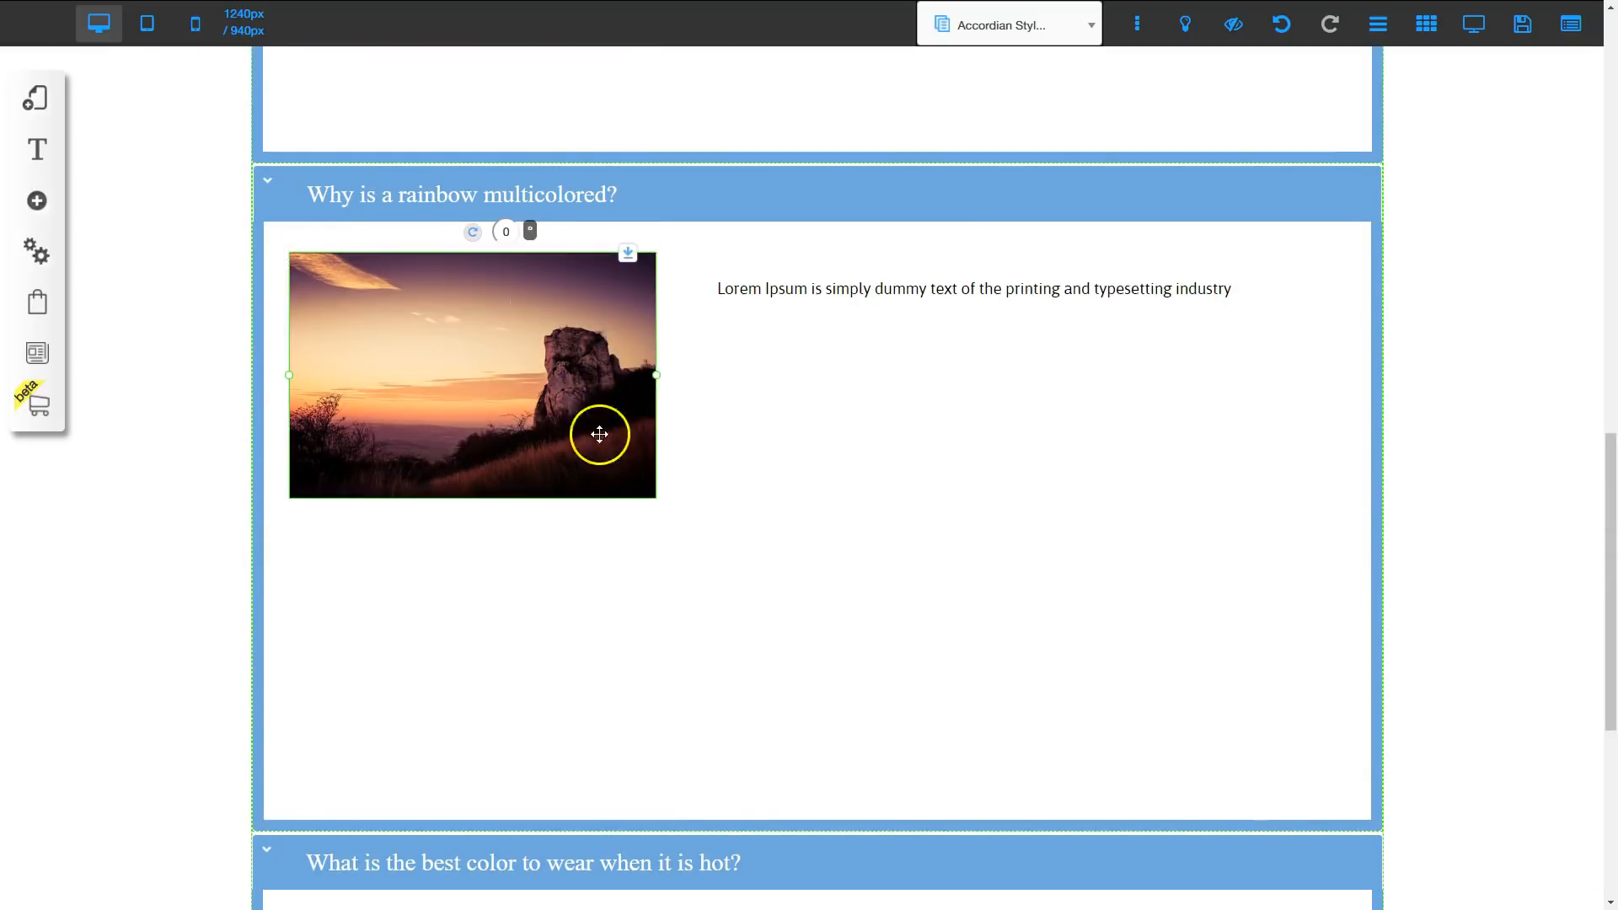
{"action": "left_click_drag", "start_coordinate": [622, 454], "coordinate": [675, 725]}
{"action": "scroll", "coordinate": [773, 438], "scroll_direction": "down", "scroll_amount": 8}
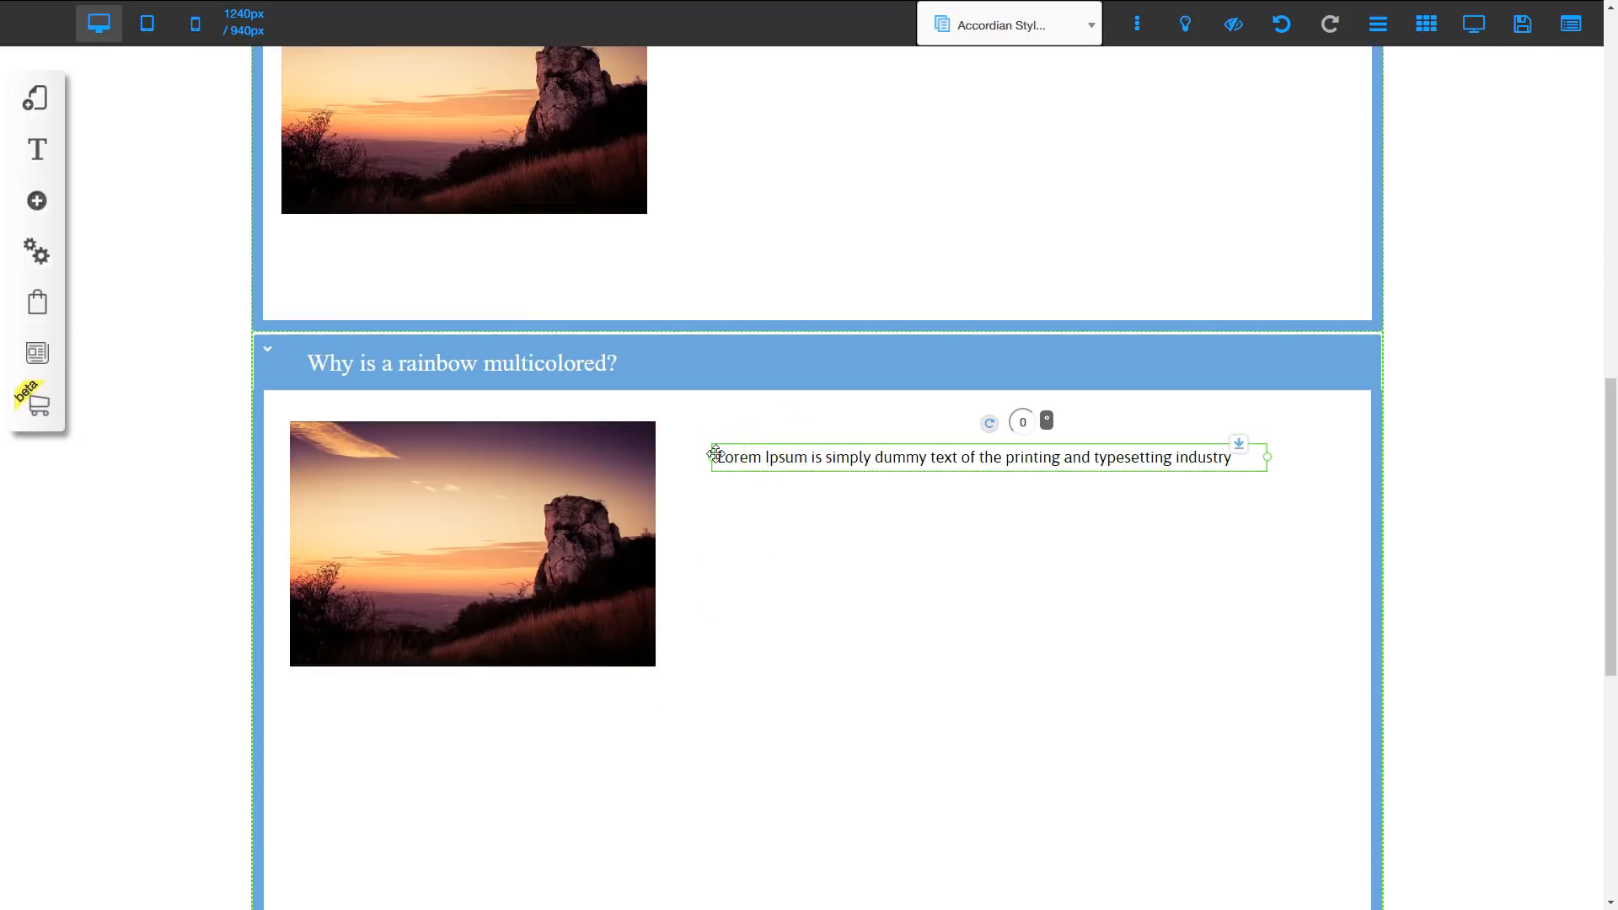
{"action": "left_click_drag", "start_coordinate": [715, 454], "coordinate": [774, 469]}
{"action": "left_click_drag", "start_coordinate": [879, 478], "coordinate": [899, 860]}
{"action": "scroll", "coordinate": [902, 672], "scroll_direction": "down", "scroll_amount": 6}
{"action": "left_click_drag", "start_coordinate": [935, 367], "coordinate": [947, 661]}
Move the last panel's image and paragraph up and left so they sit side by side near its upper edge
{"action": "left_click", "coordinate": [668, 693]}
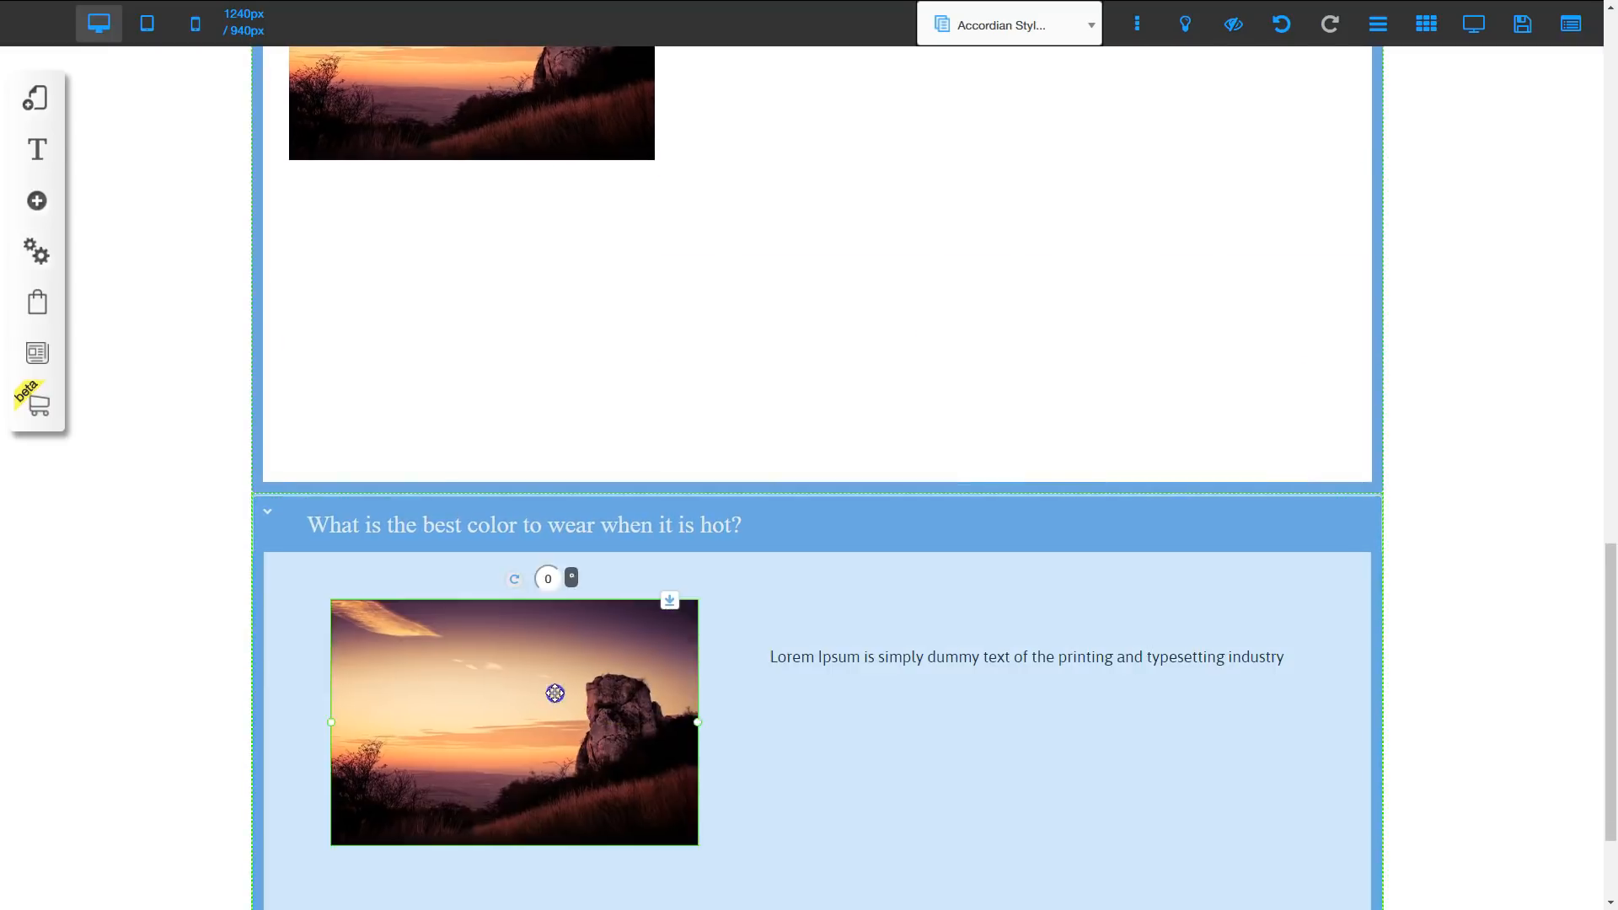
{"action": "left_click_drag", "start_coordinate": [555, 693], "coordinate": [526, 669]}
{"action": "left_click_drag", "start_coordinate": [837, 675], "coordinate": [809, 604]}
Collapse the best-color, rainbow and sky panels, leaving only the moon panel open
{"action": "left_click", "coordinate": [773, 547]}
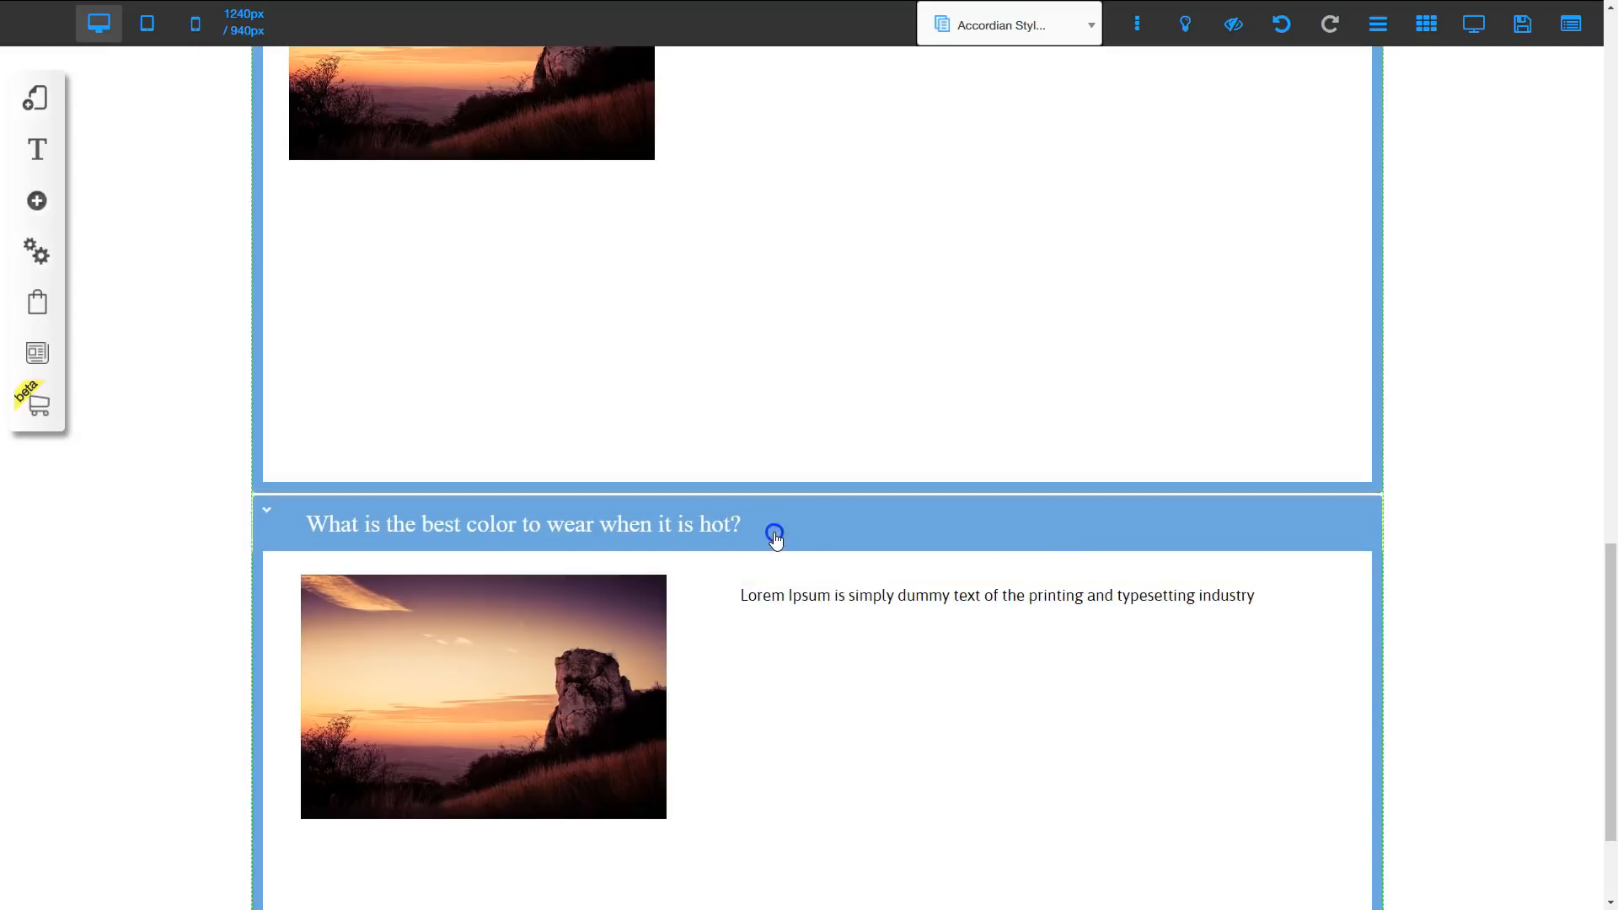
{"action": "scroll", "coordinate": [766, 527], "scroll_direction": "up", "scroll_amount": 7}
{"action": "left_click", "coordinate": [775, 451]}
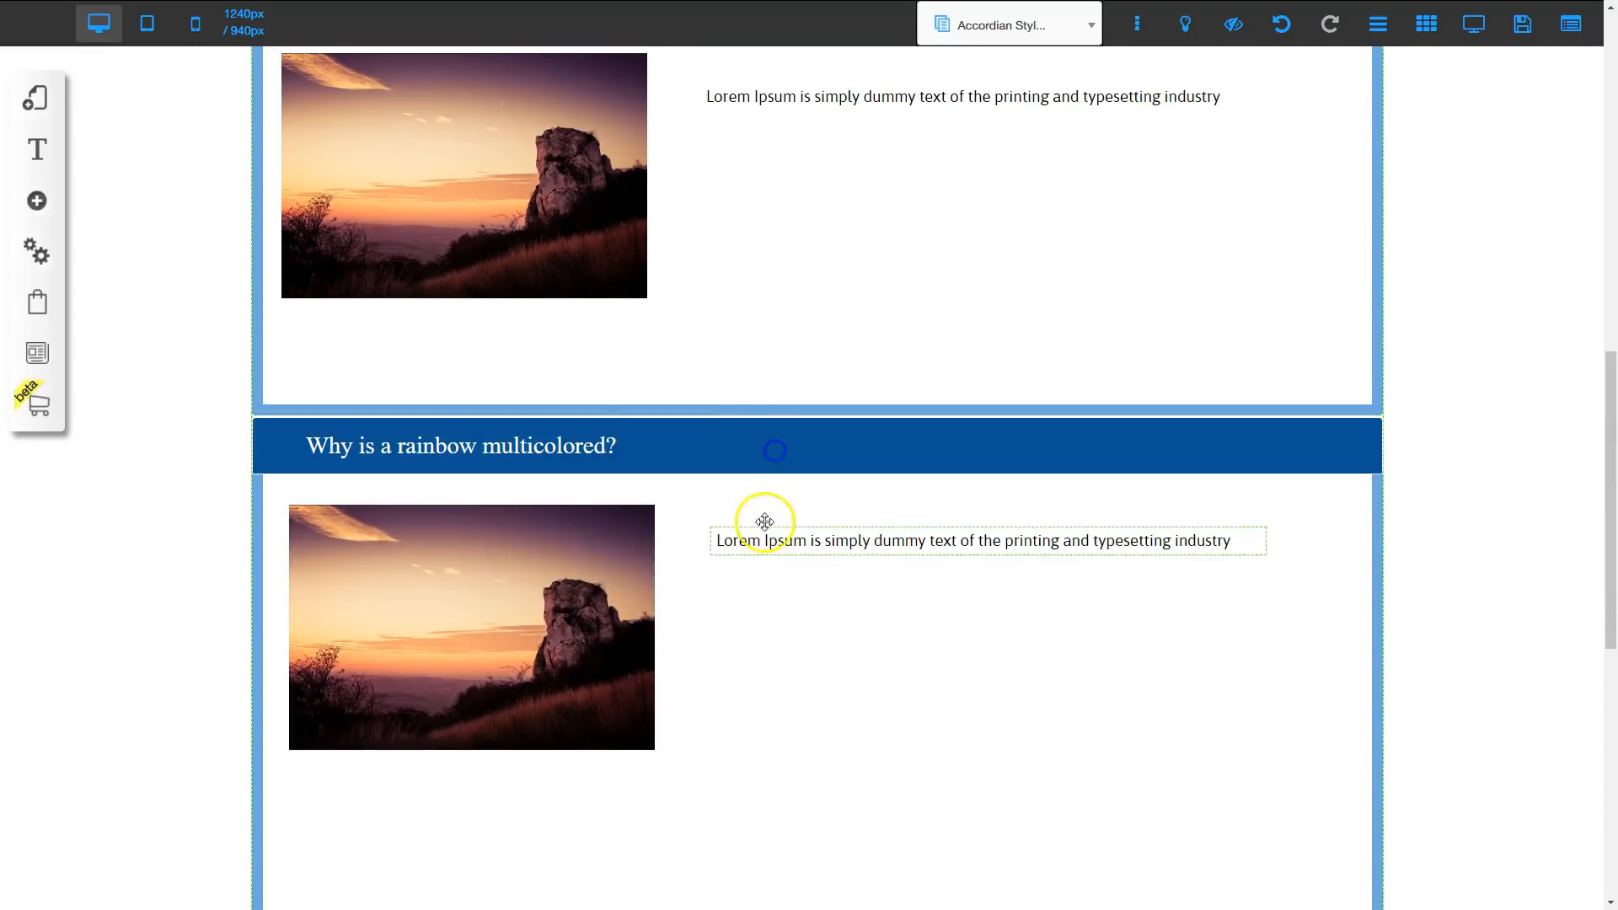
{"action": "scroll", "coordinate": [759, 506], "scroll_direction": "up", "scroll_amount": 4}
{"action": "left_click", "coordinate": [769, 510]}
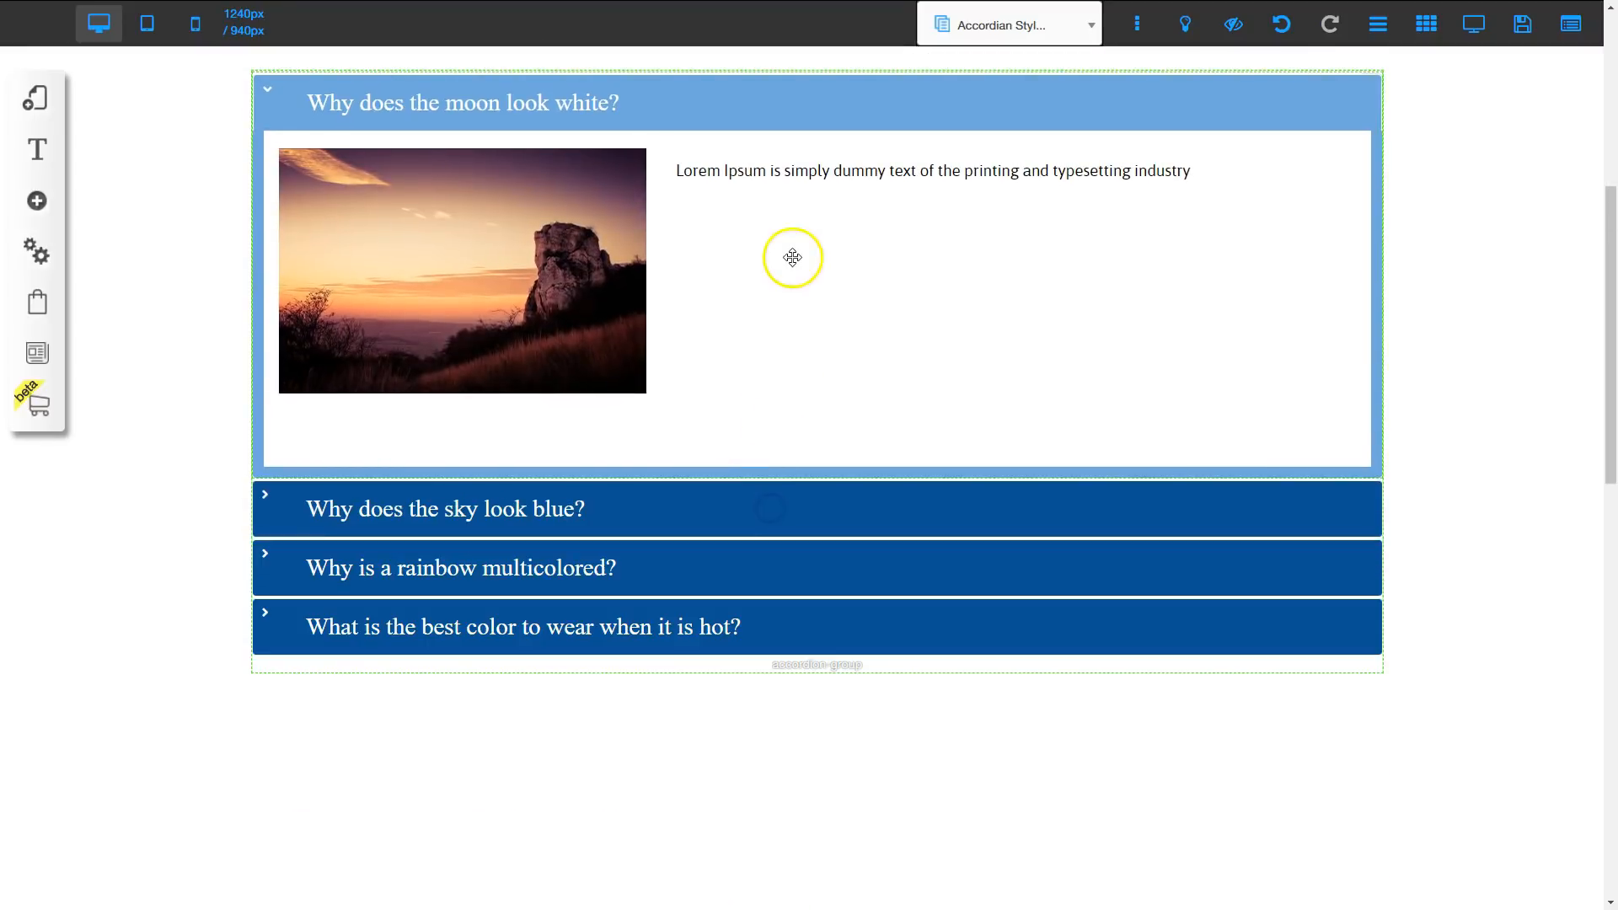
{"action": "scroll", "coordinate": [797, 278], "scroll_direction": "up", "scroll_amount": 2}
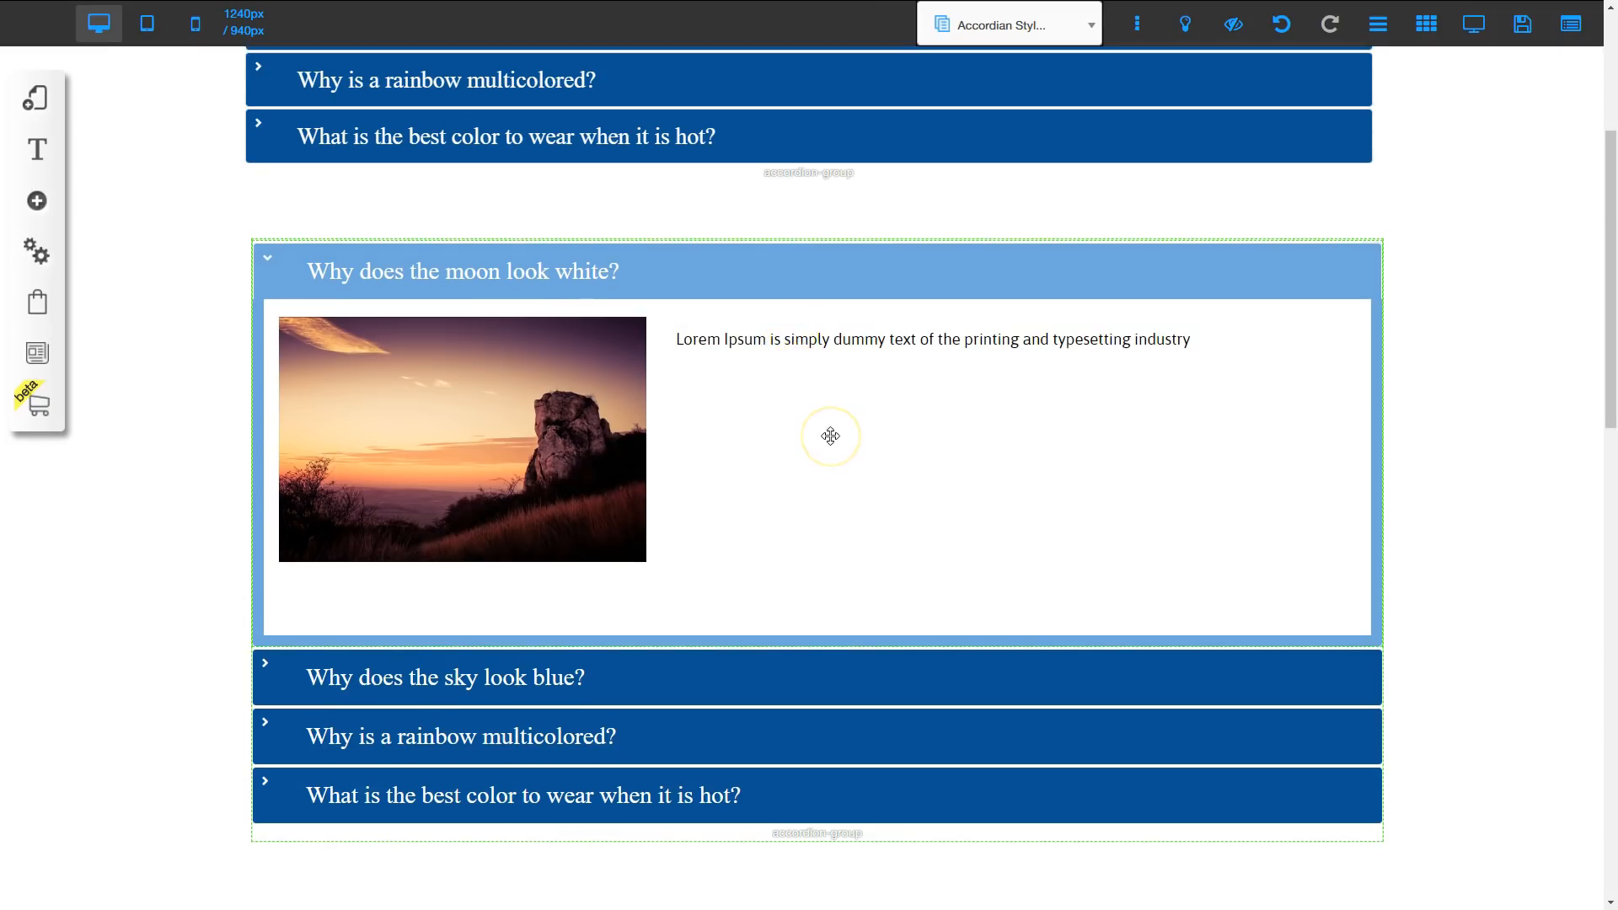
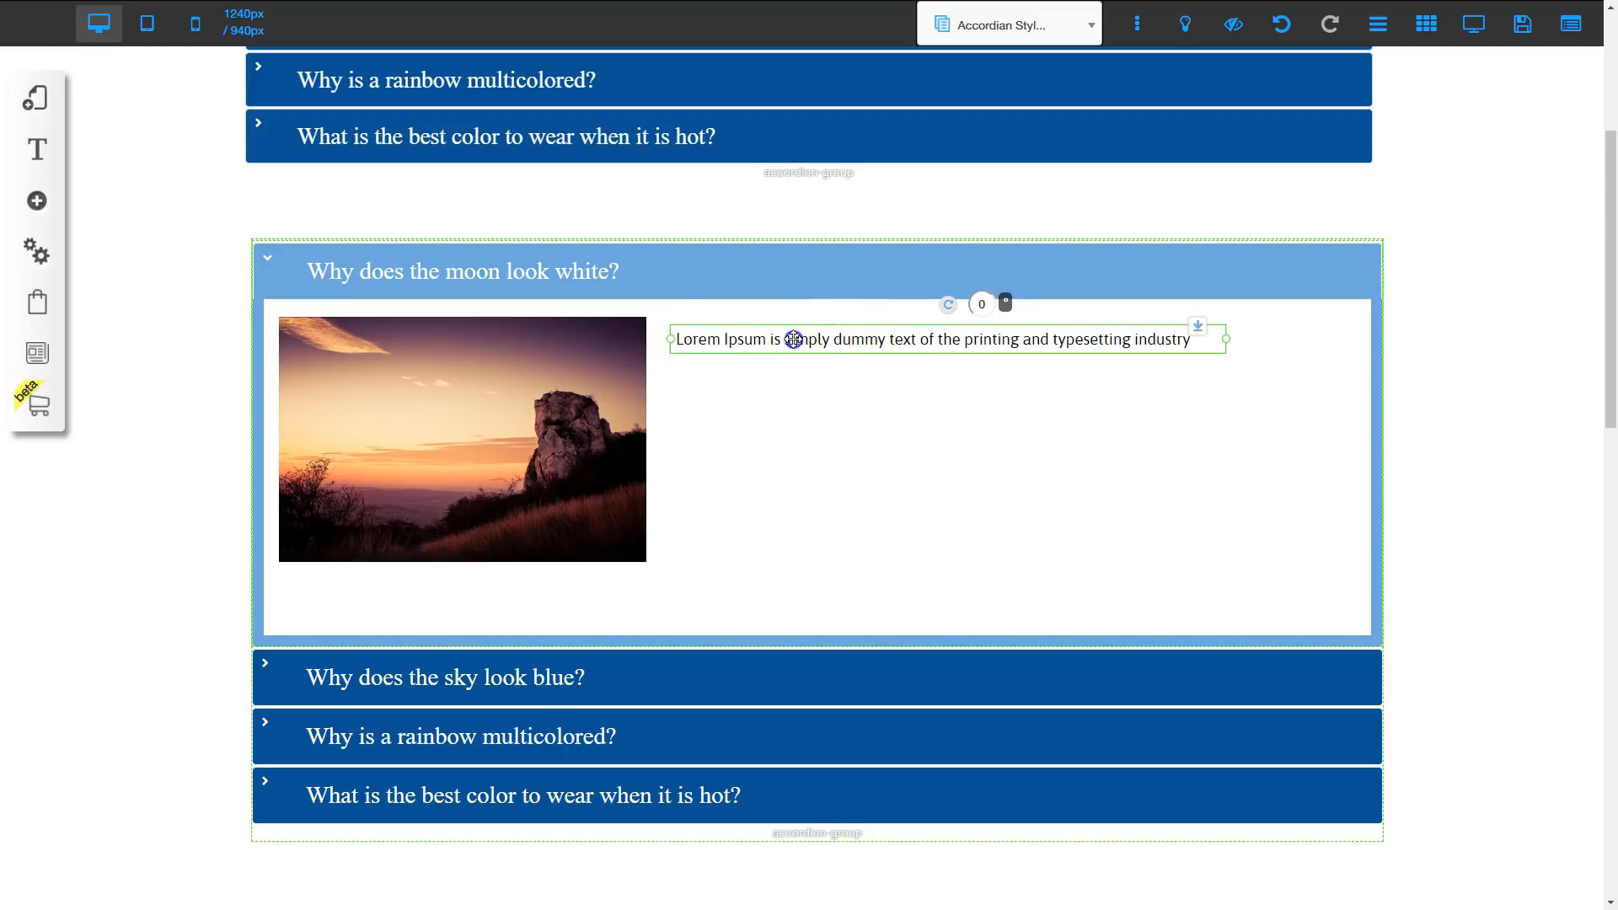
Replace the moon panel's placeholder text with the paragraph beginning "The light coming from the Moon is reflected by the dust and rocks"
{"action": "double_click", "coordinate": [794, 339]}
{"action": "triple_click", "coordinate": [794, 339]}
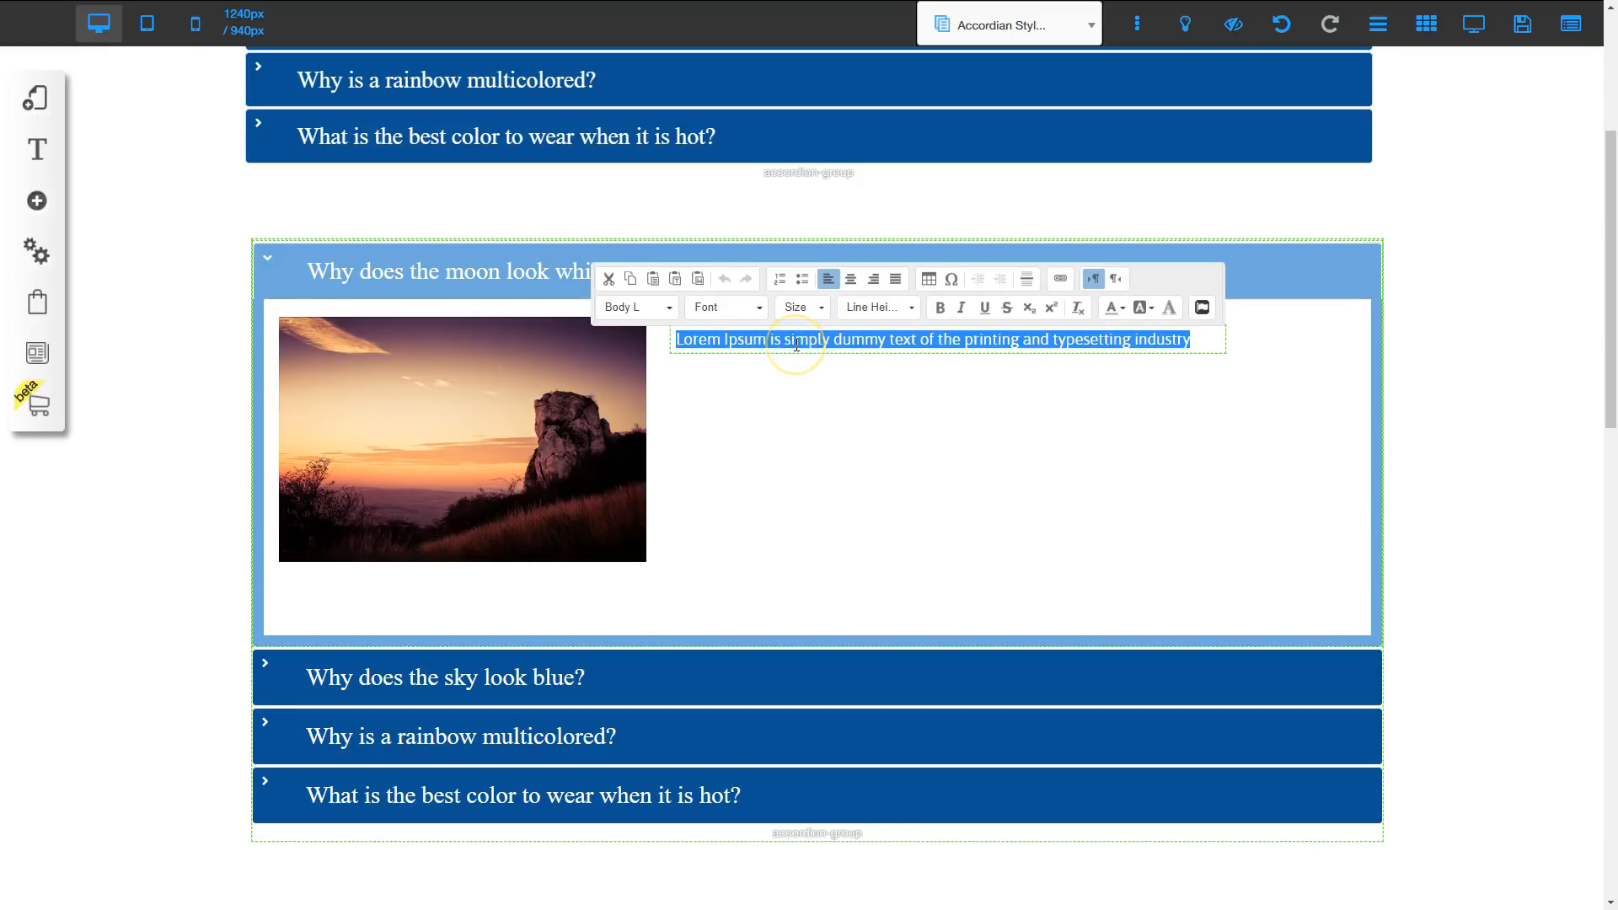
{"action": "type", "text": "The light coming from the Moon is reflected by the dust and rocks at the surface of our satellite. The minerals at the surface absorb certain radiations and reflect others, the same way tree leaves absorb red and blue, but reflect green. Overall, the combined radiations reflected by the Moon should yield grey [2], but on sunny days here on Earth, it may just appear white to us. During the night the high contrast between the bright moon and the night's dark skies make the Moon look white."}
{"action": "left_click", "coordinate": [968, 510]}
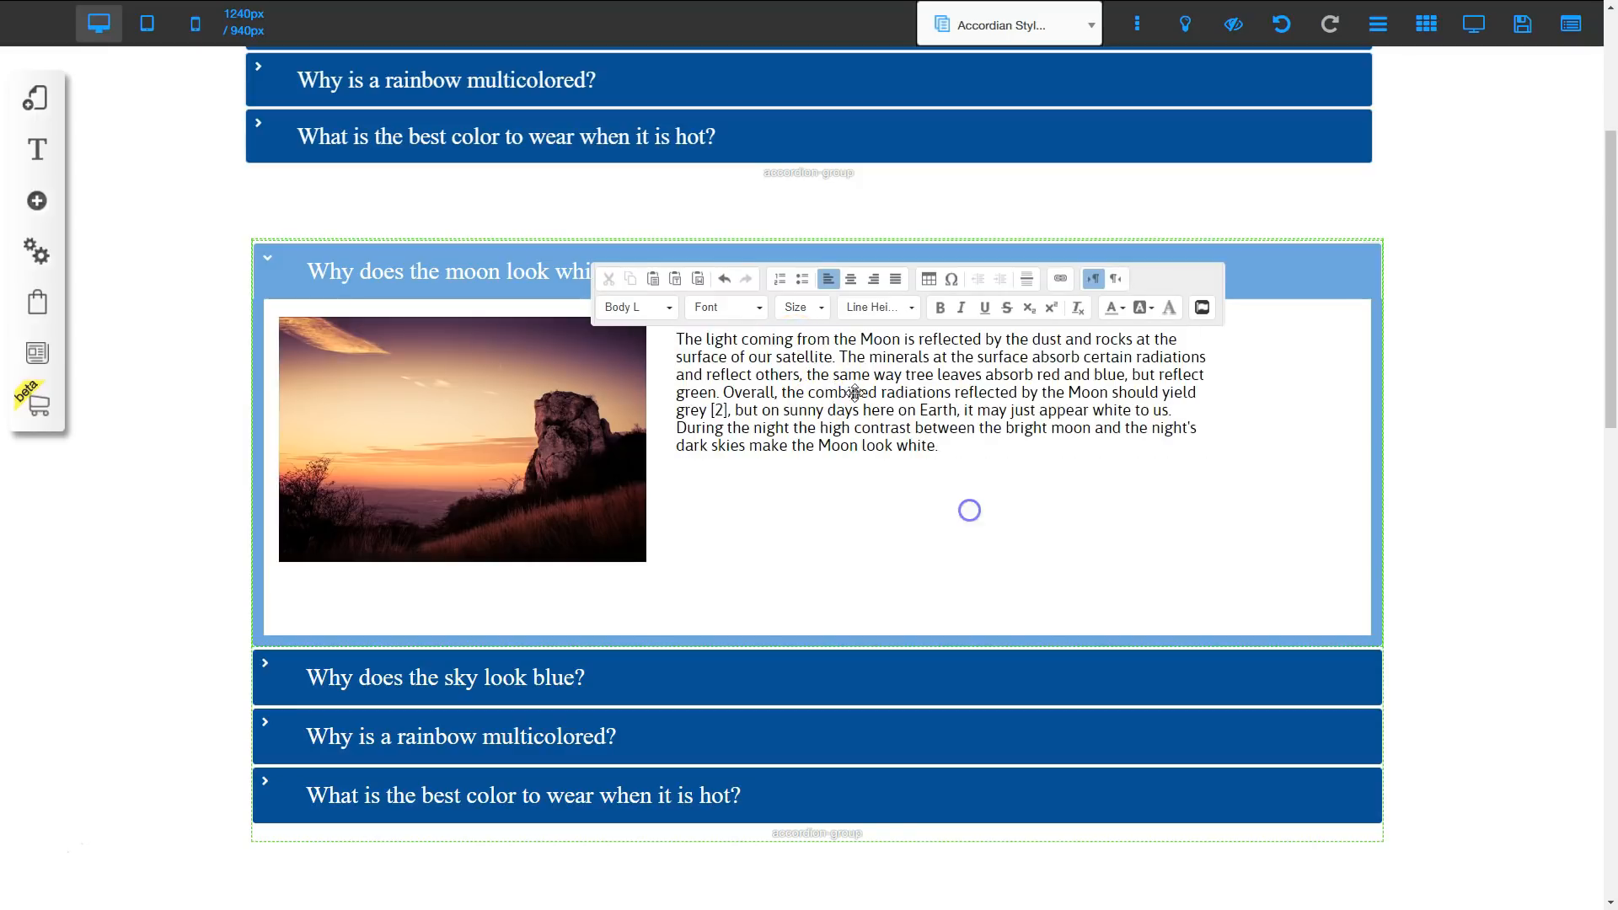
Widen the moon paragraph's text box almost to the panel's right edge and nudge it slightly upward
{"action": "left_click", "coordinate": [843, 351]}
{"action": "left_click_drag", "start_coordinate": [874, 358], "coordinate": [876, 359]}
{"action": "left_click_drag", "start_coordinate": [1230, 389], "coordinate": [1343, 386]}
{"action": "left_click_drag", "start_coordinate": [975, 376], "coordinate": [972, 377]}
{"action": "left_click", "coordinate": [886, 556]}
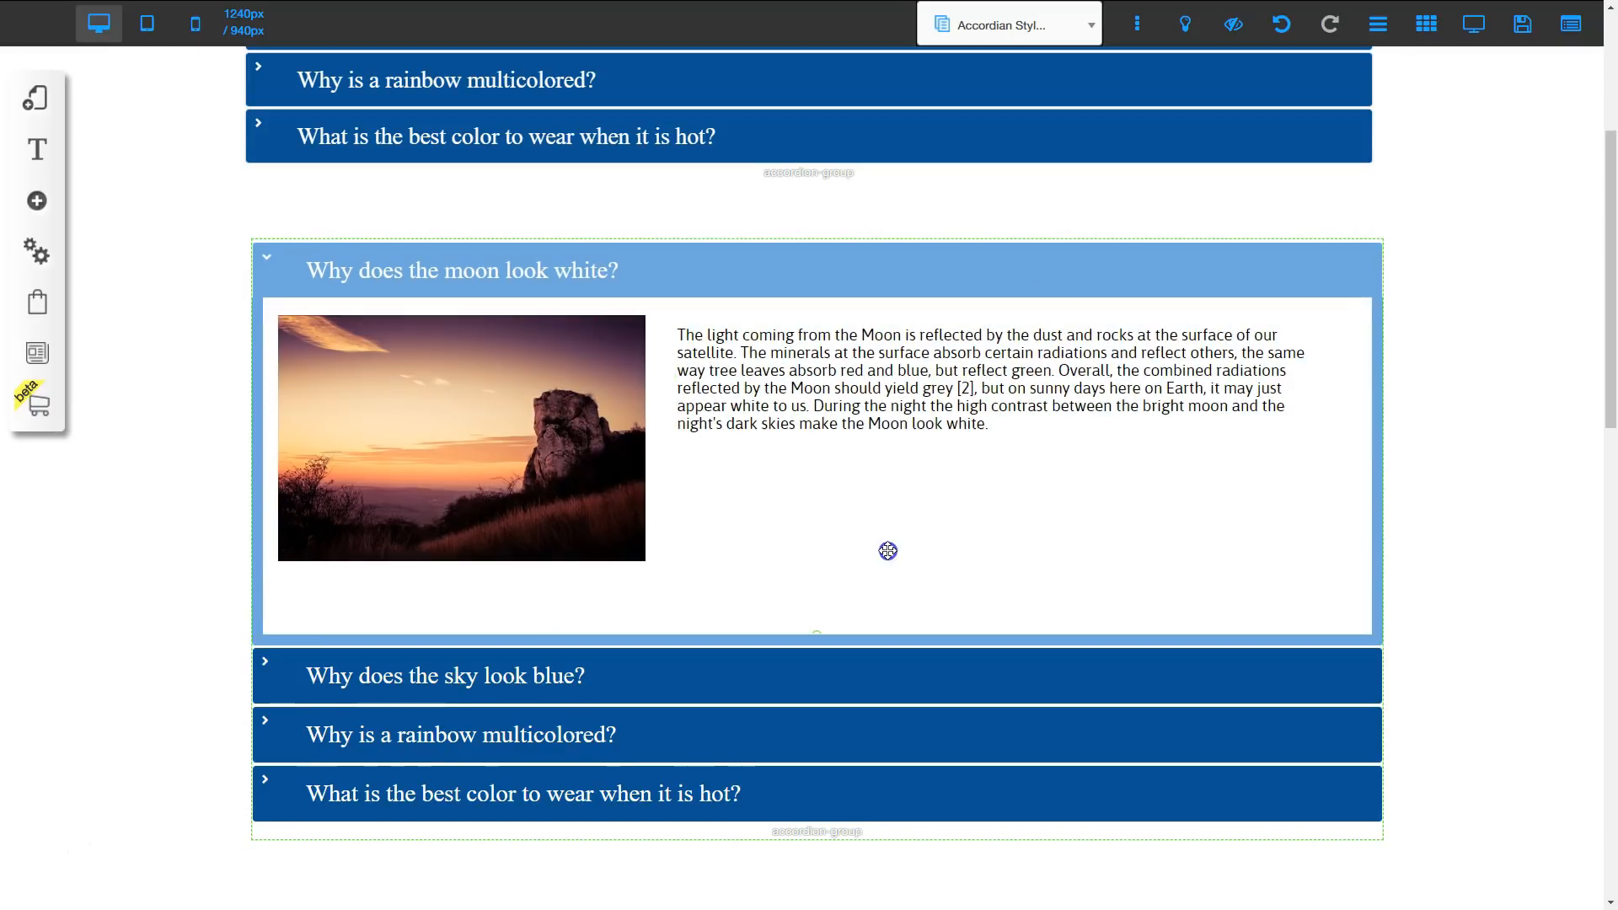
{"action": "left_click", "coordinate": [855, 353]}
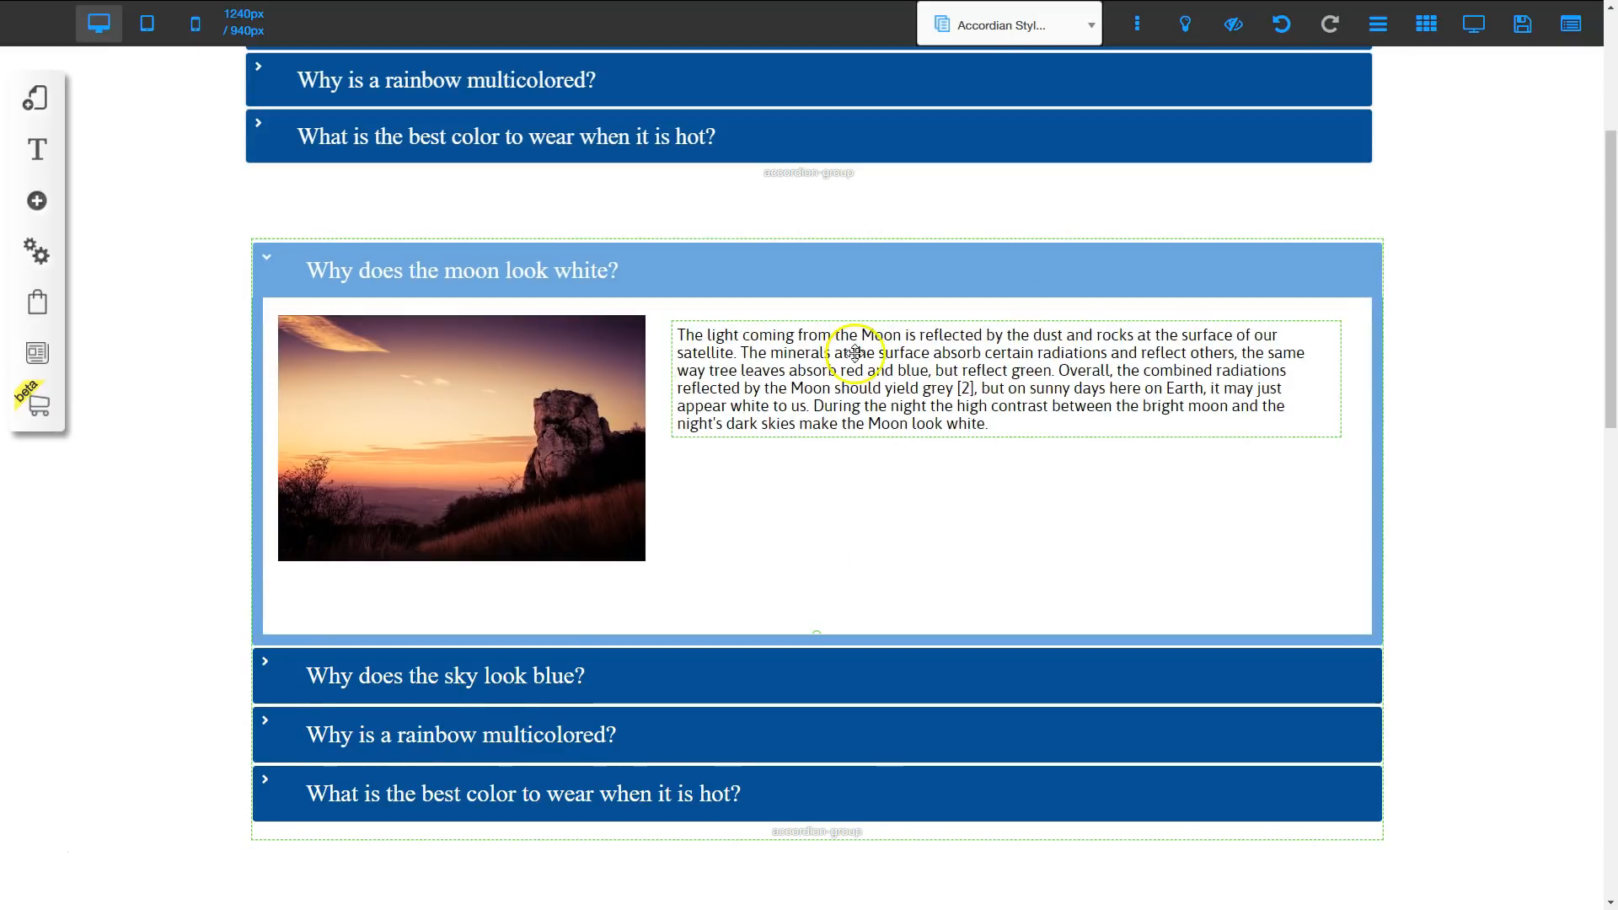
Change the moon panel's sunset image to the moon picture from the Training folder
{"action": "left_click", "coordinate": [413, 419]}
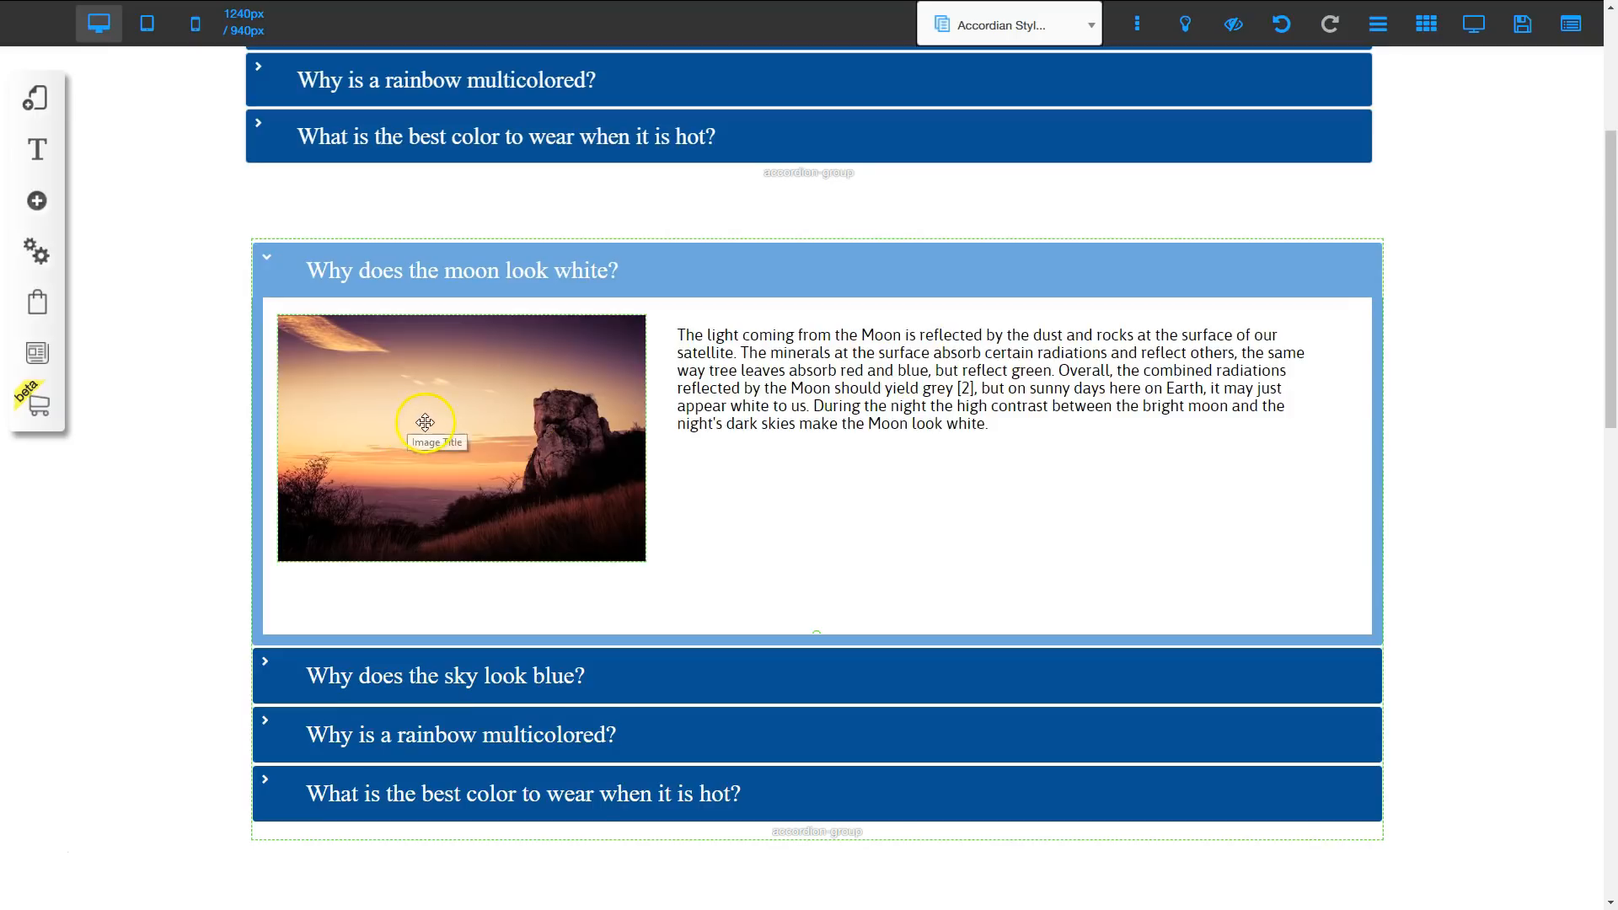
{"action": "left_click", "coordinate": [425, 422]}
{"action": "right_click", "coordinate": [449, 420]}
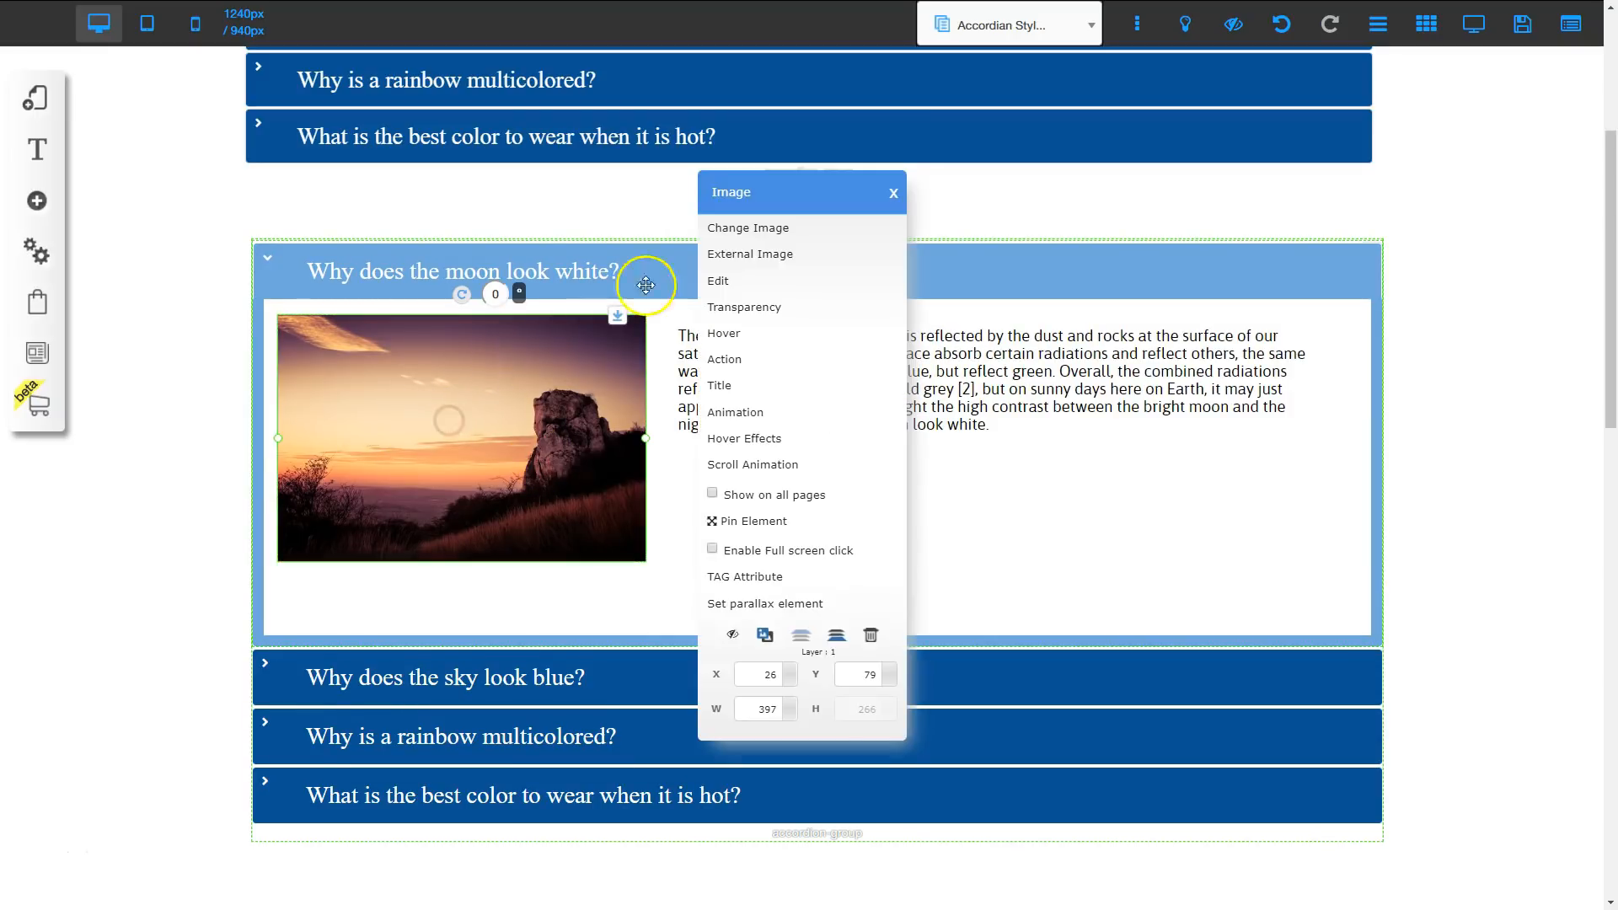
{"action": "left_click", "coordinate": [745, 225]}
{"action": "left_click", "coordinate": [594, 426]}
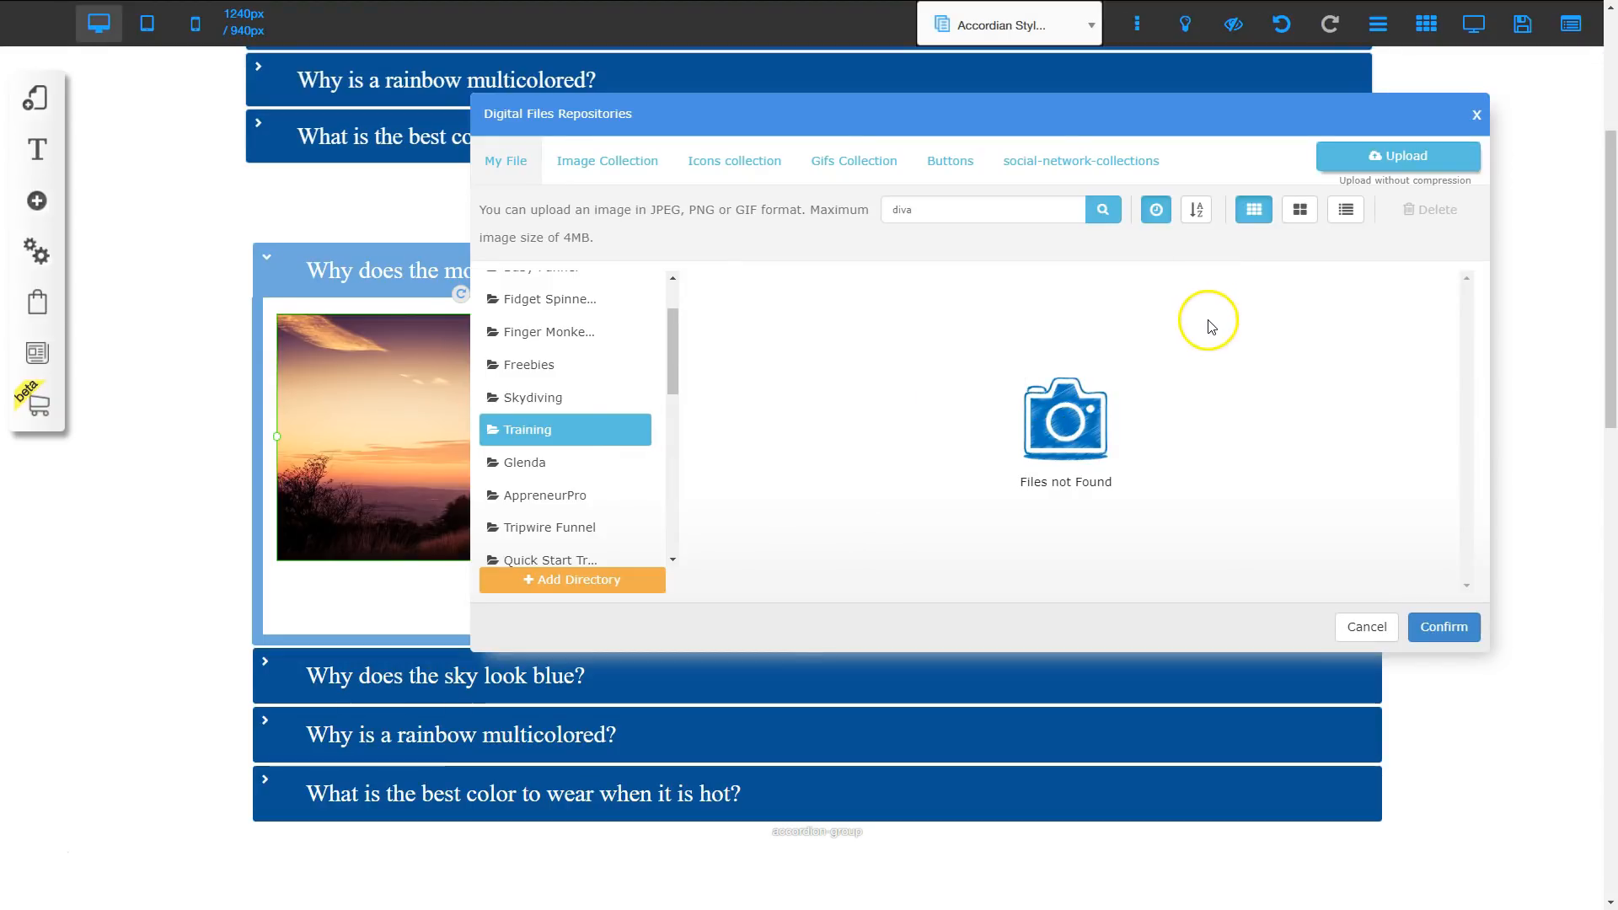
{"action": "left_click", "coordinate": [509, 432]}
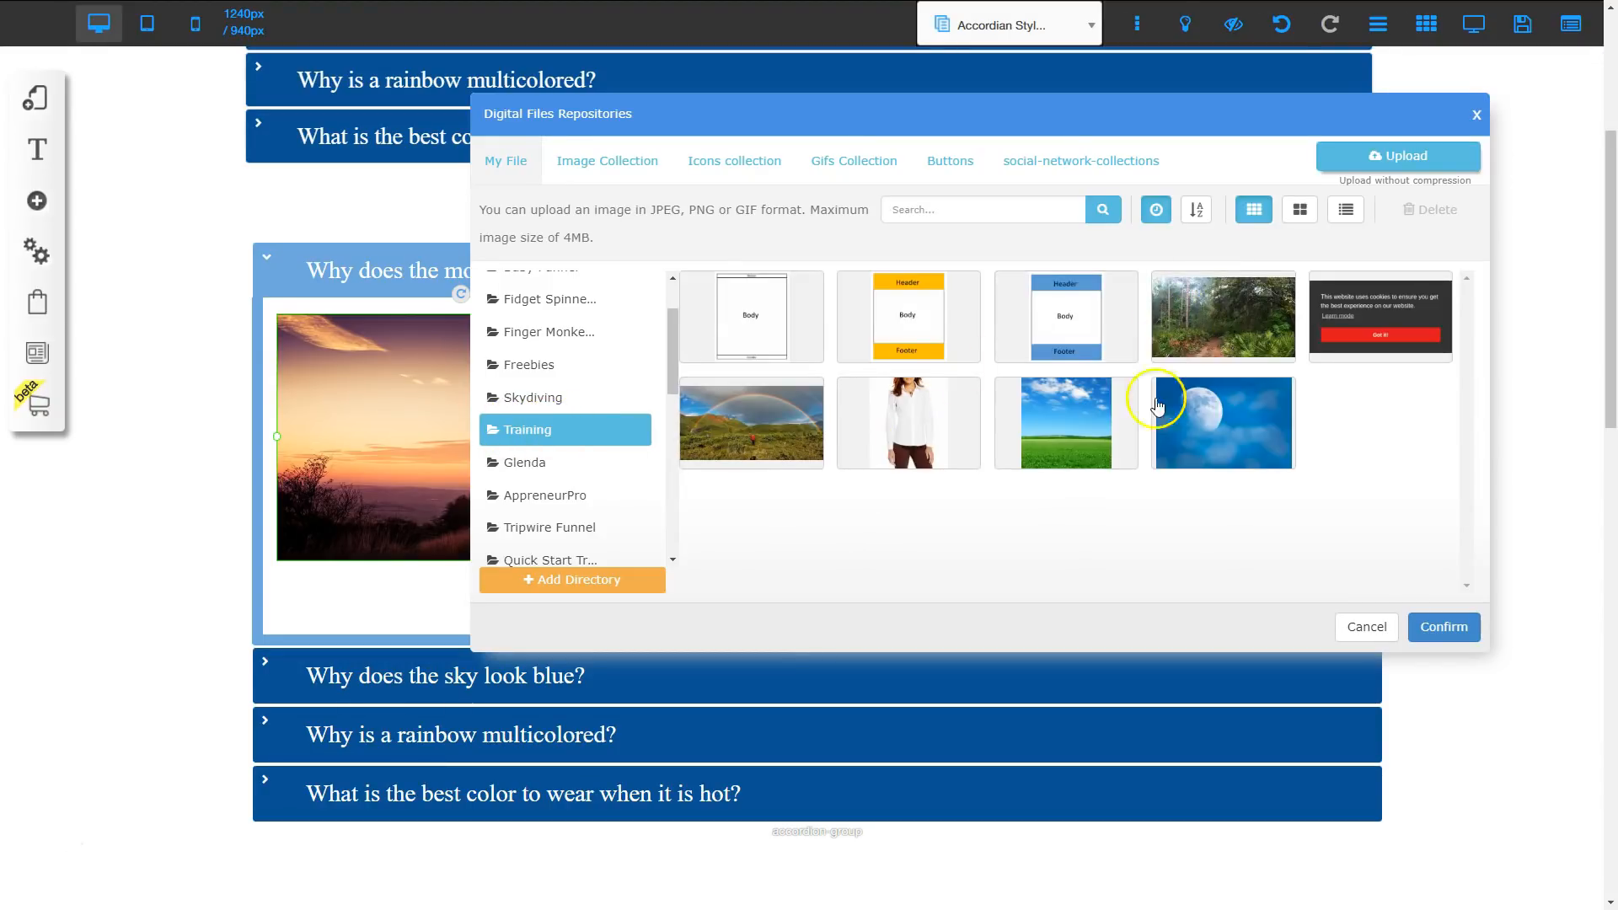
{"action": "left_click", "coordinate": [1244, 412]}
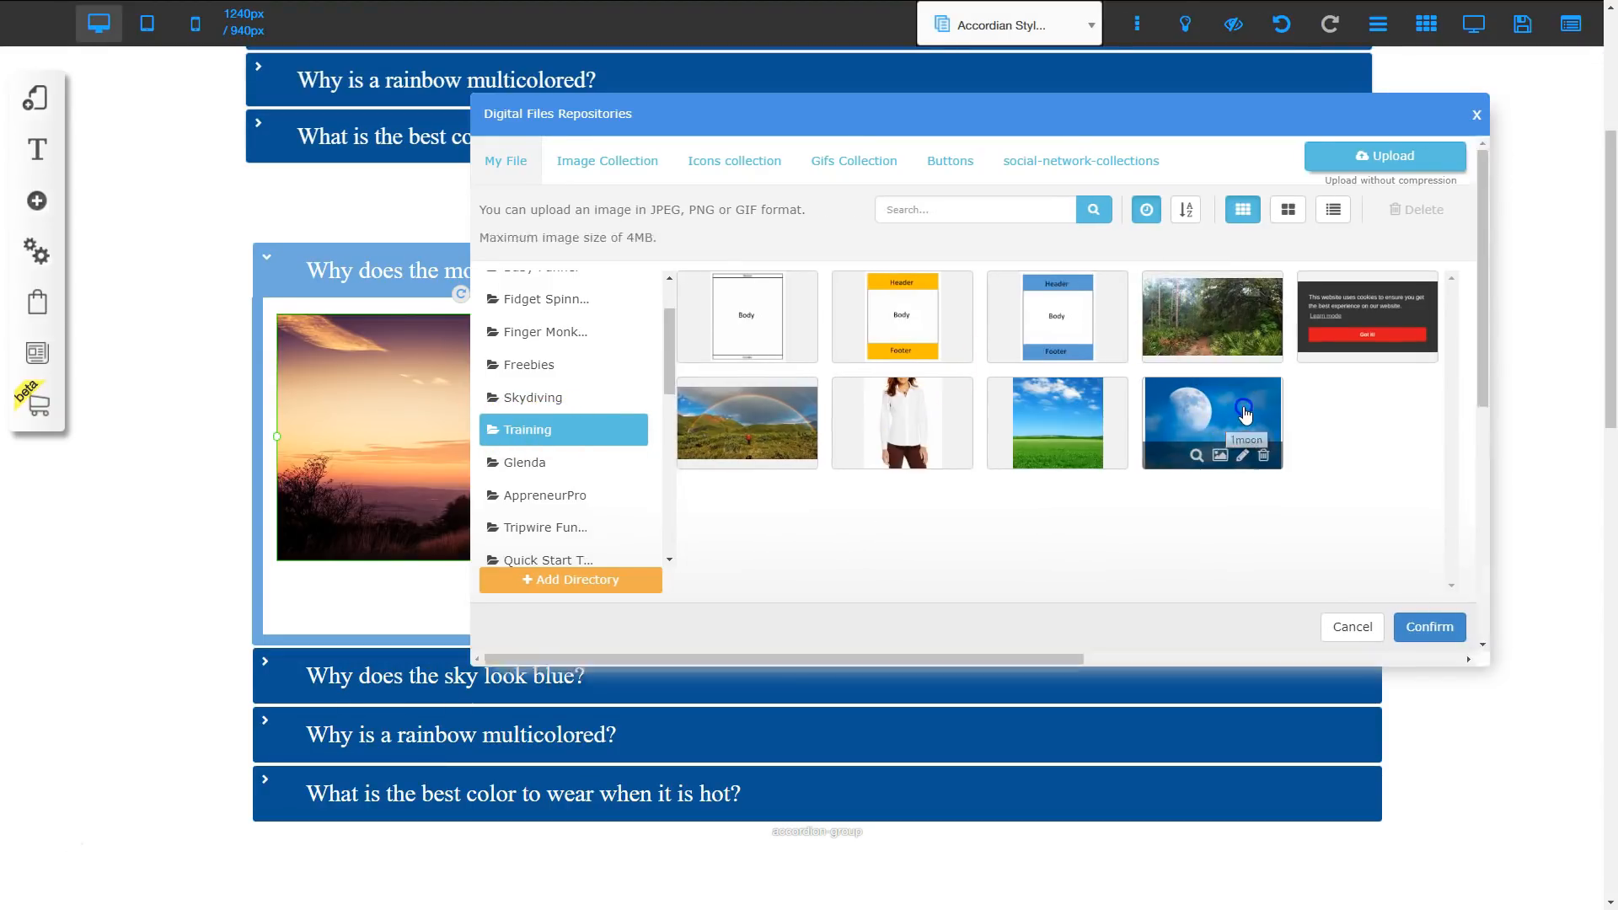
{"action": "left_click", "coordinate": [1443, 628]}
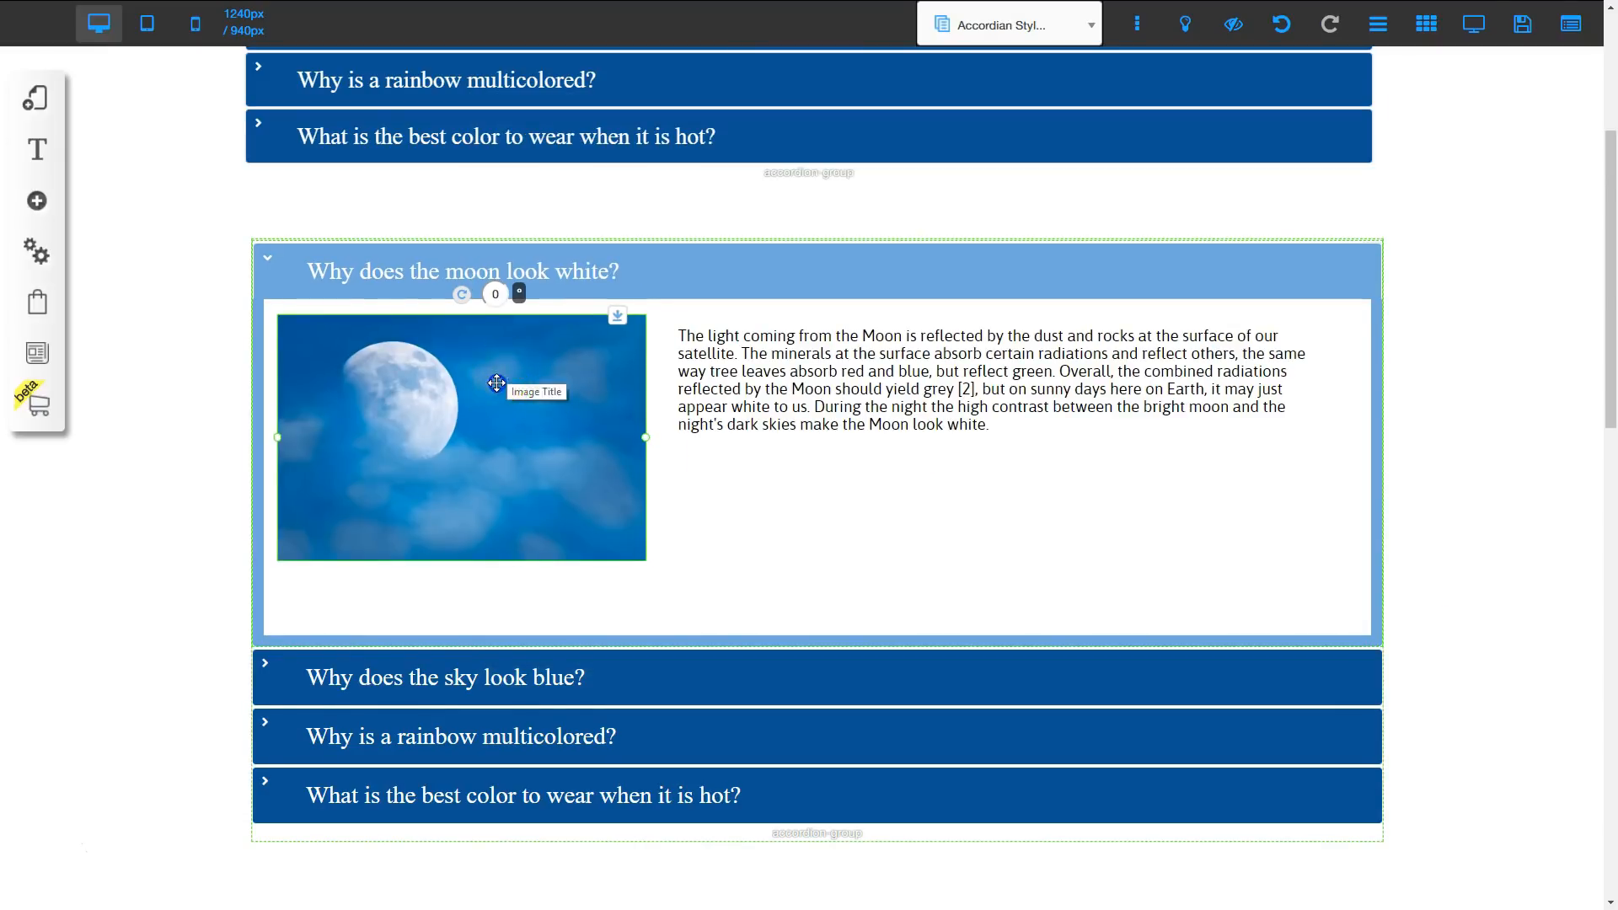
Align the moon paragraph with the image's upper edge and shorten the panel so it ends just below the image
{"action": "left_click", "coordinate": [787, 387]}
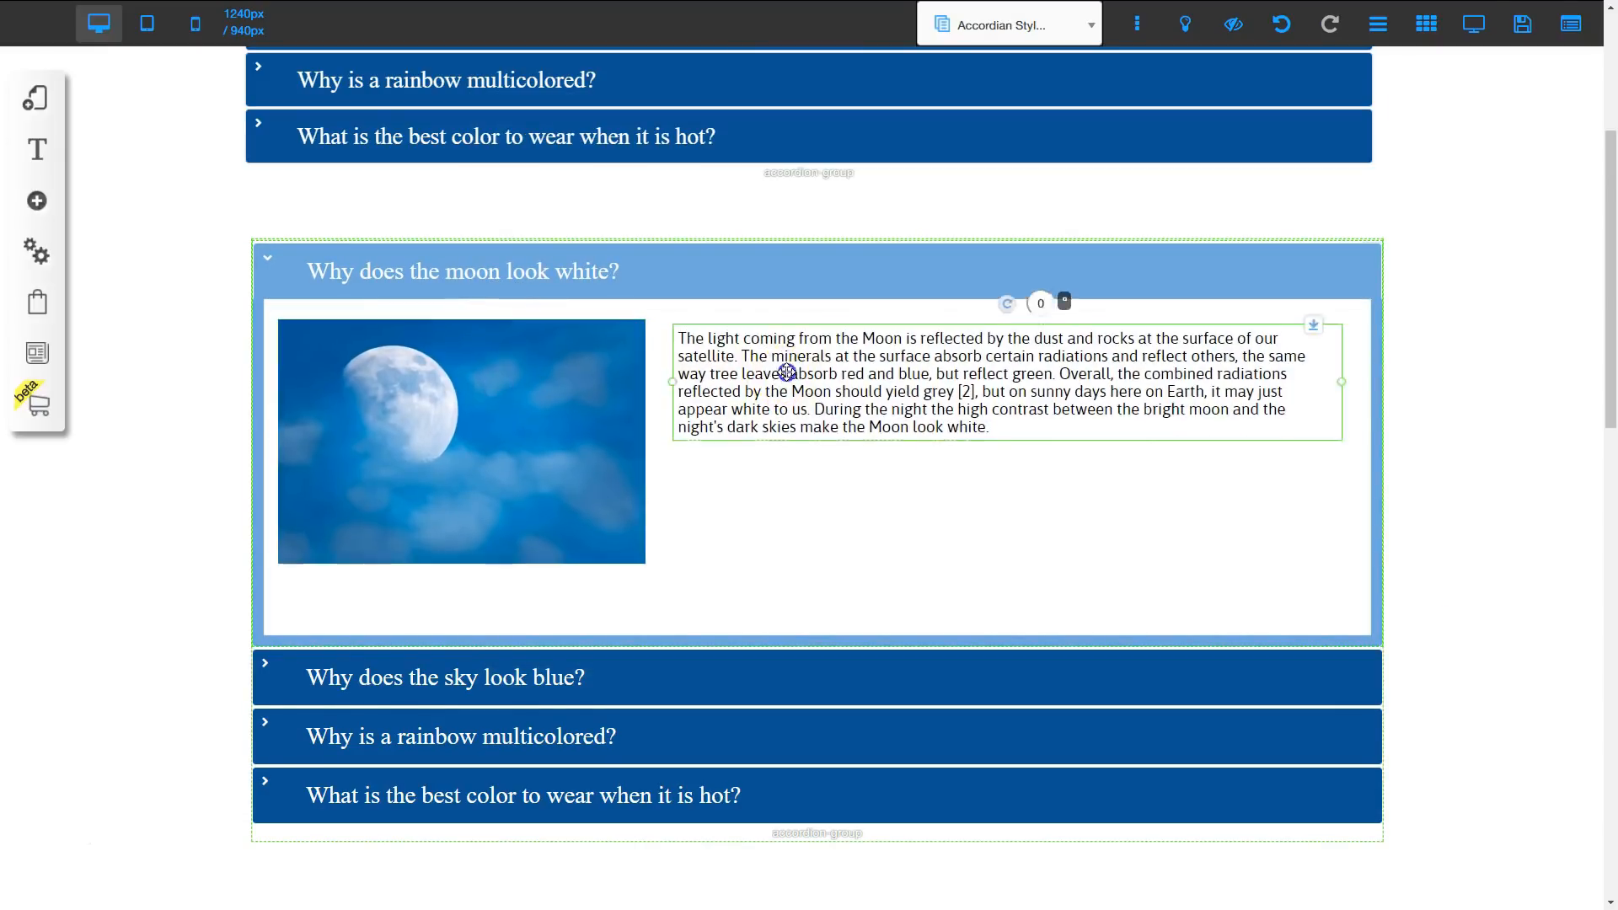
{"action": "left_click_drag", "start_coordinate": [786, 387], "coordinate": [787, 368]}
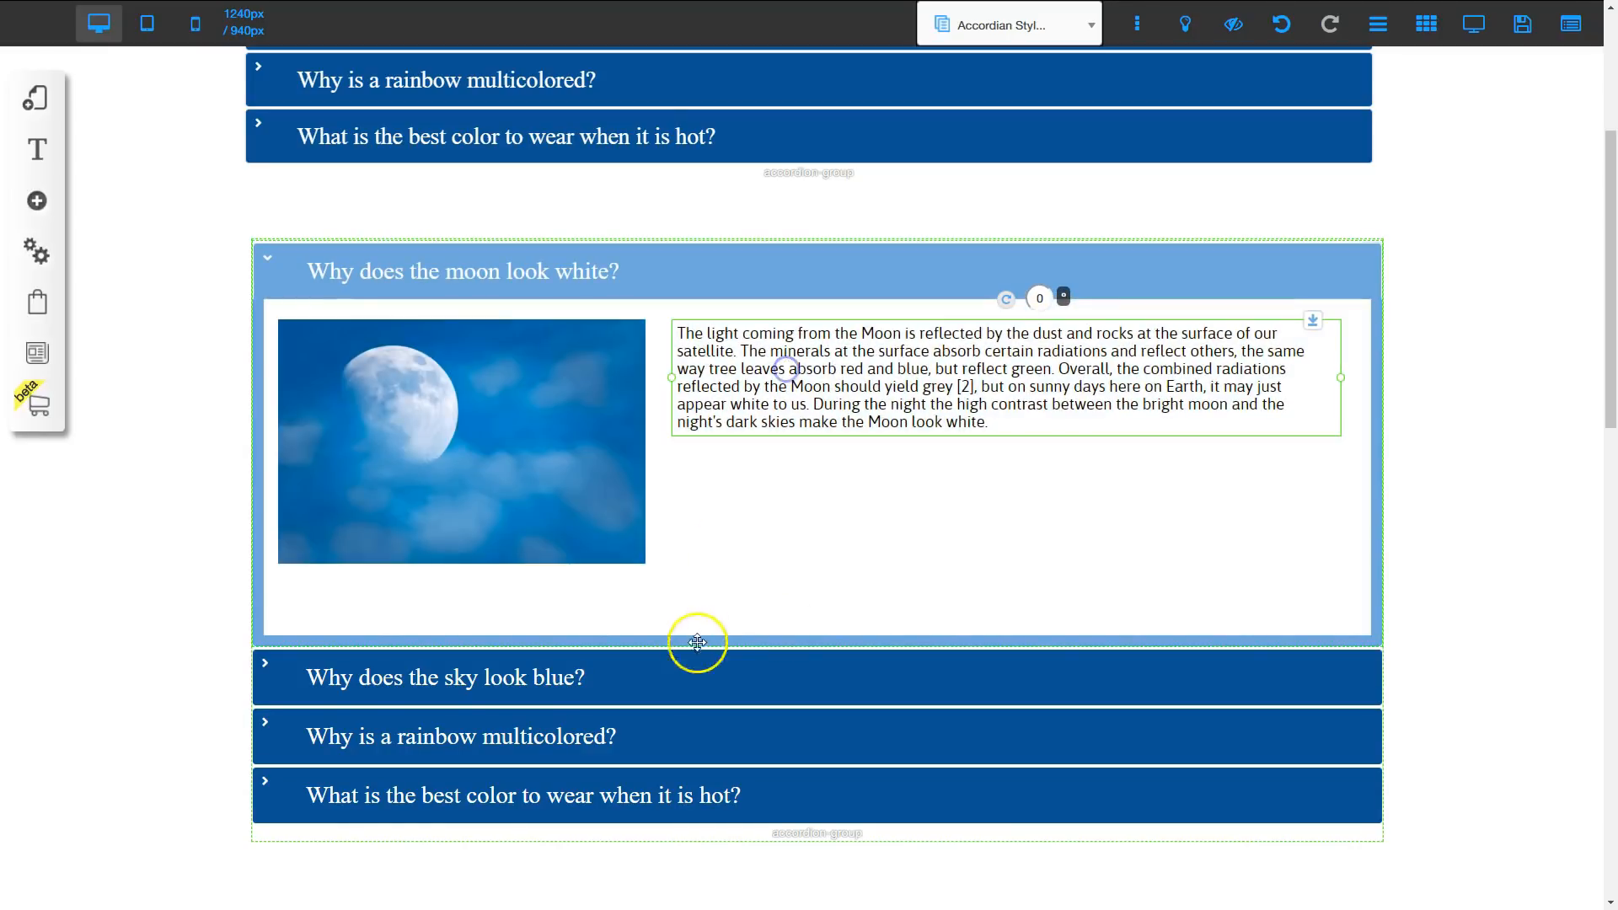
{"action": "left_click", "coordinate": [884, 547]}
{"action": "left_click_drag", "start_coordinate": [816, 640], "coordinate": [819, 605]}
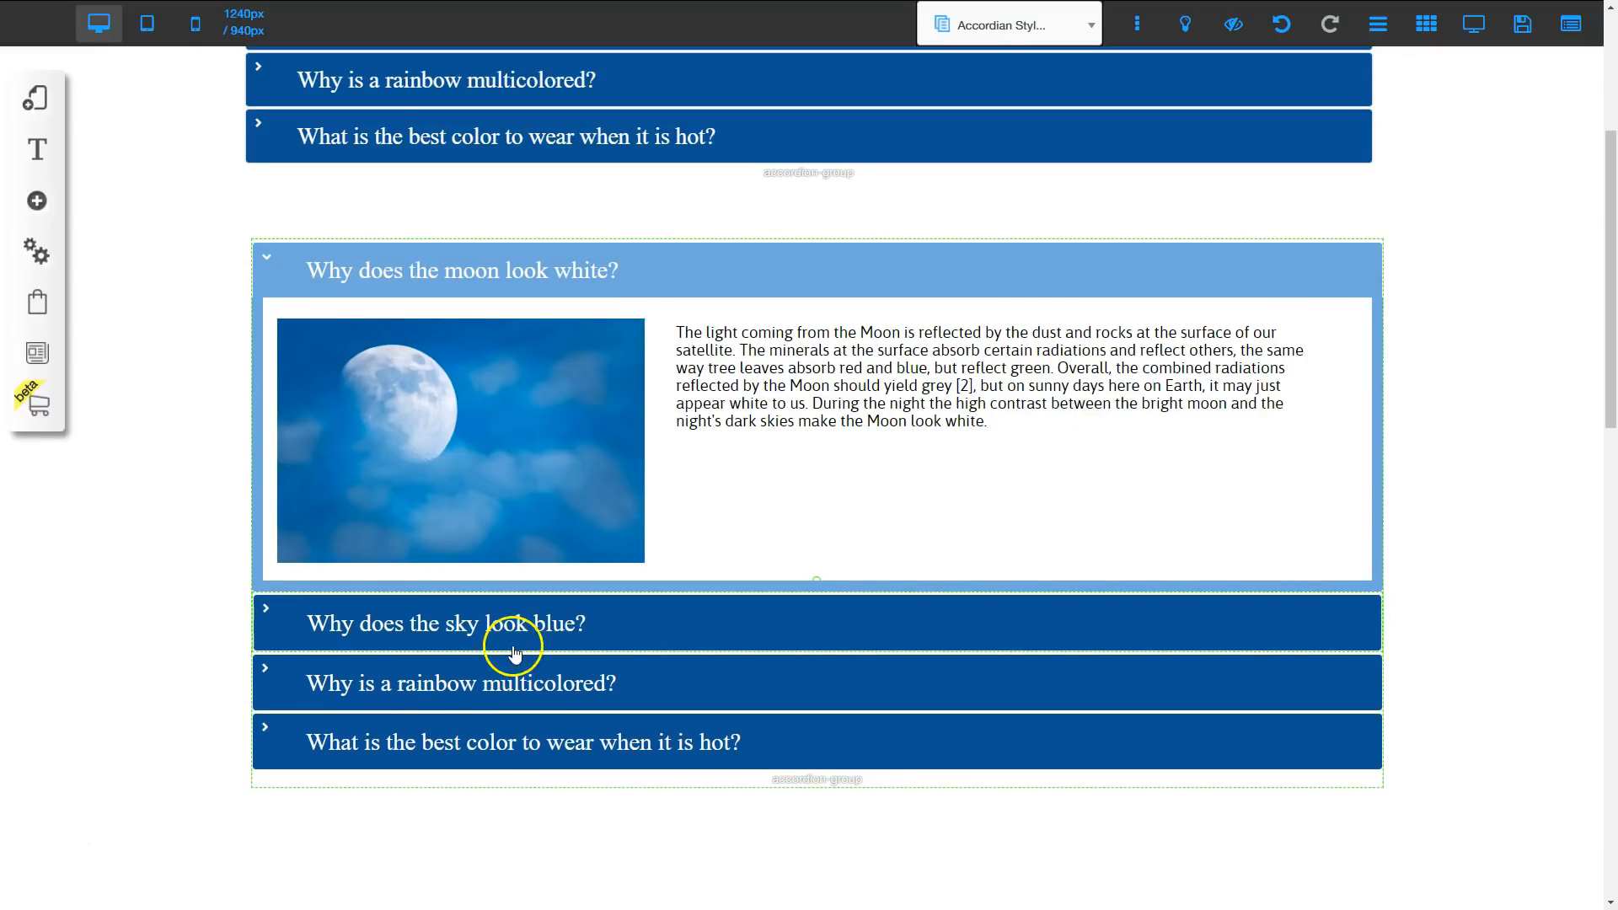
Expand the "Why does the sky look blue?" panel and move its placeholder text up and left, closer to the image
{"action": "left_click", "coordinate": [485, 634]}
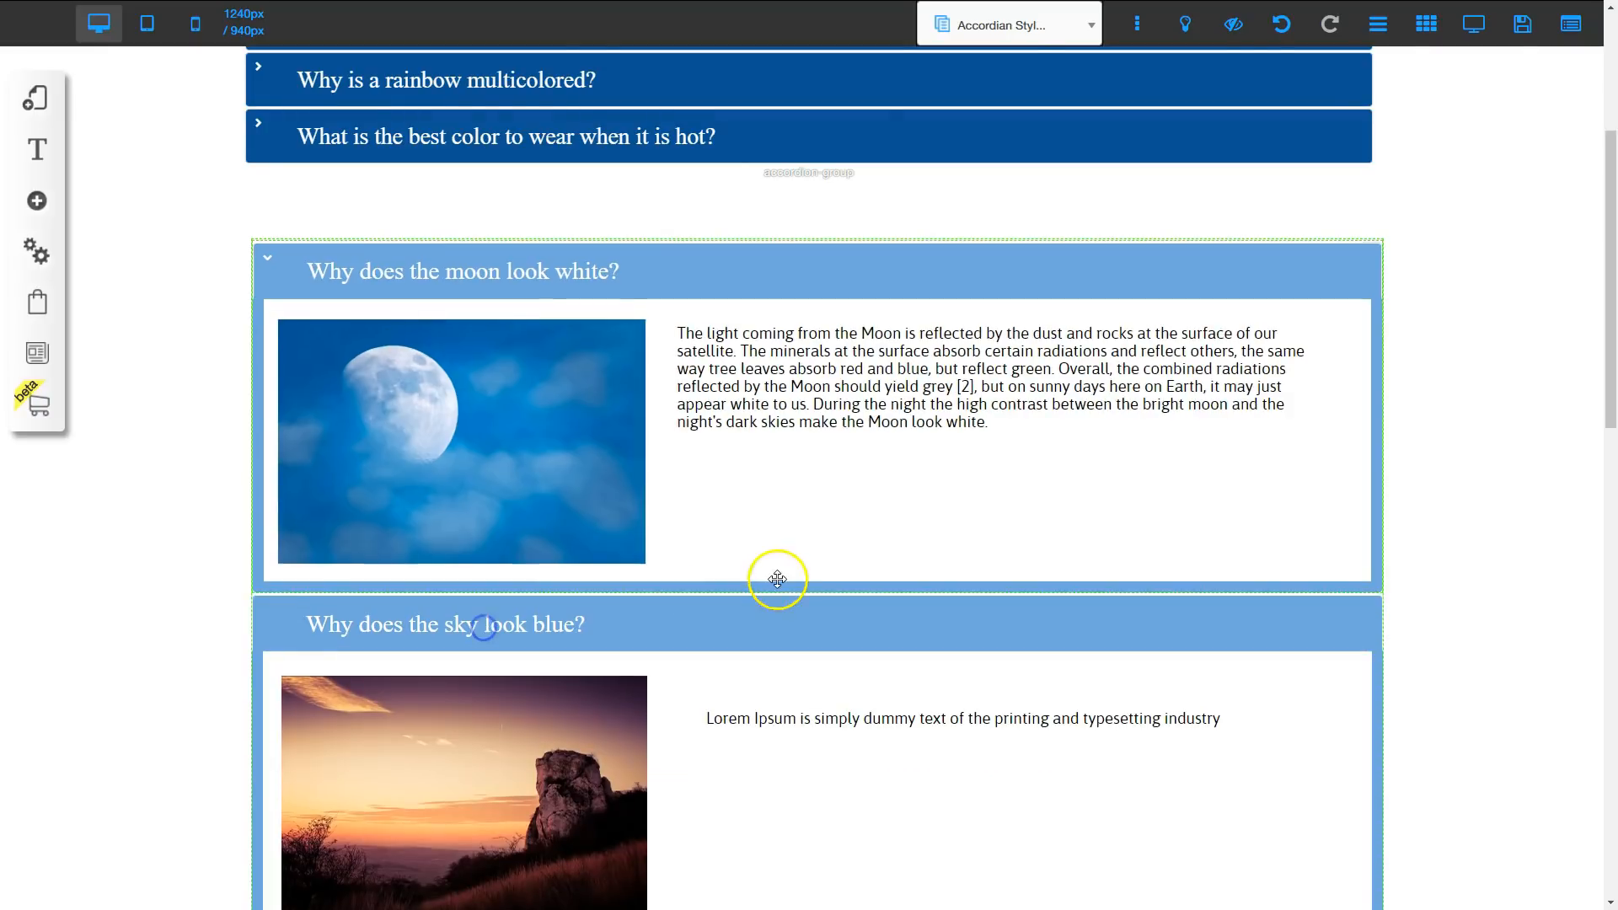
{"action": "scroll", "coordinate": [776, 579], "scroll_direction": "down", "scroll_amount": 3}
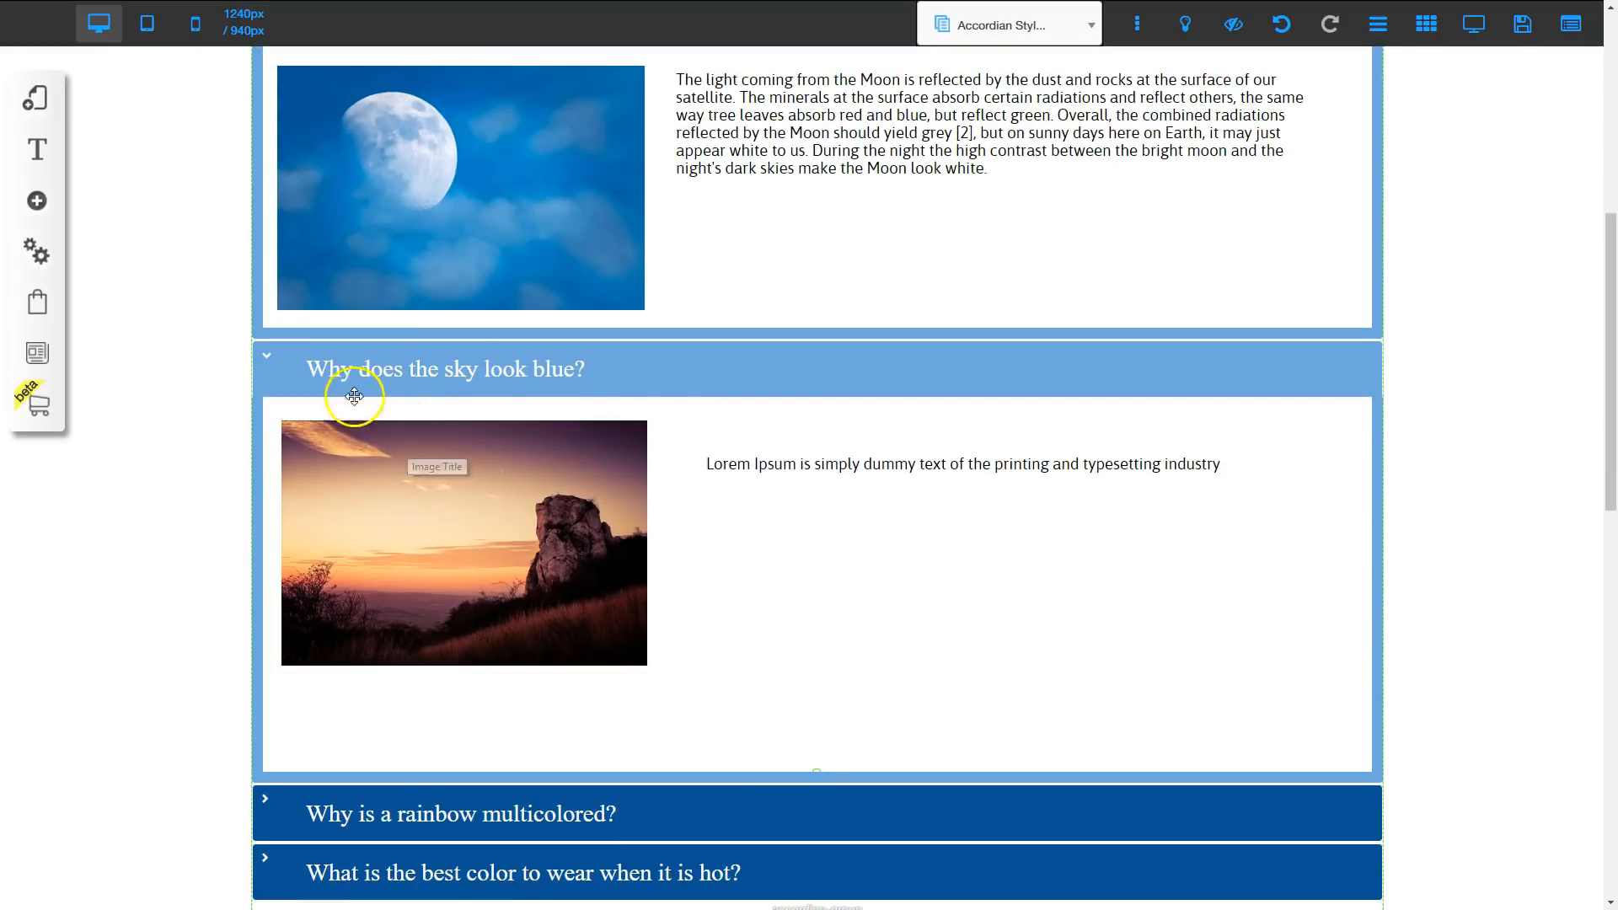
{"action": "left_click_drag", "start_coordinate": [752, 465], "coordinate": [741, 444]}
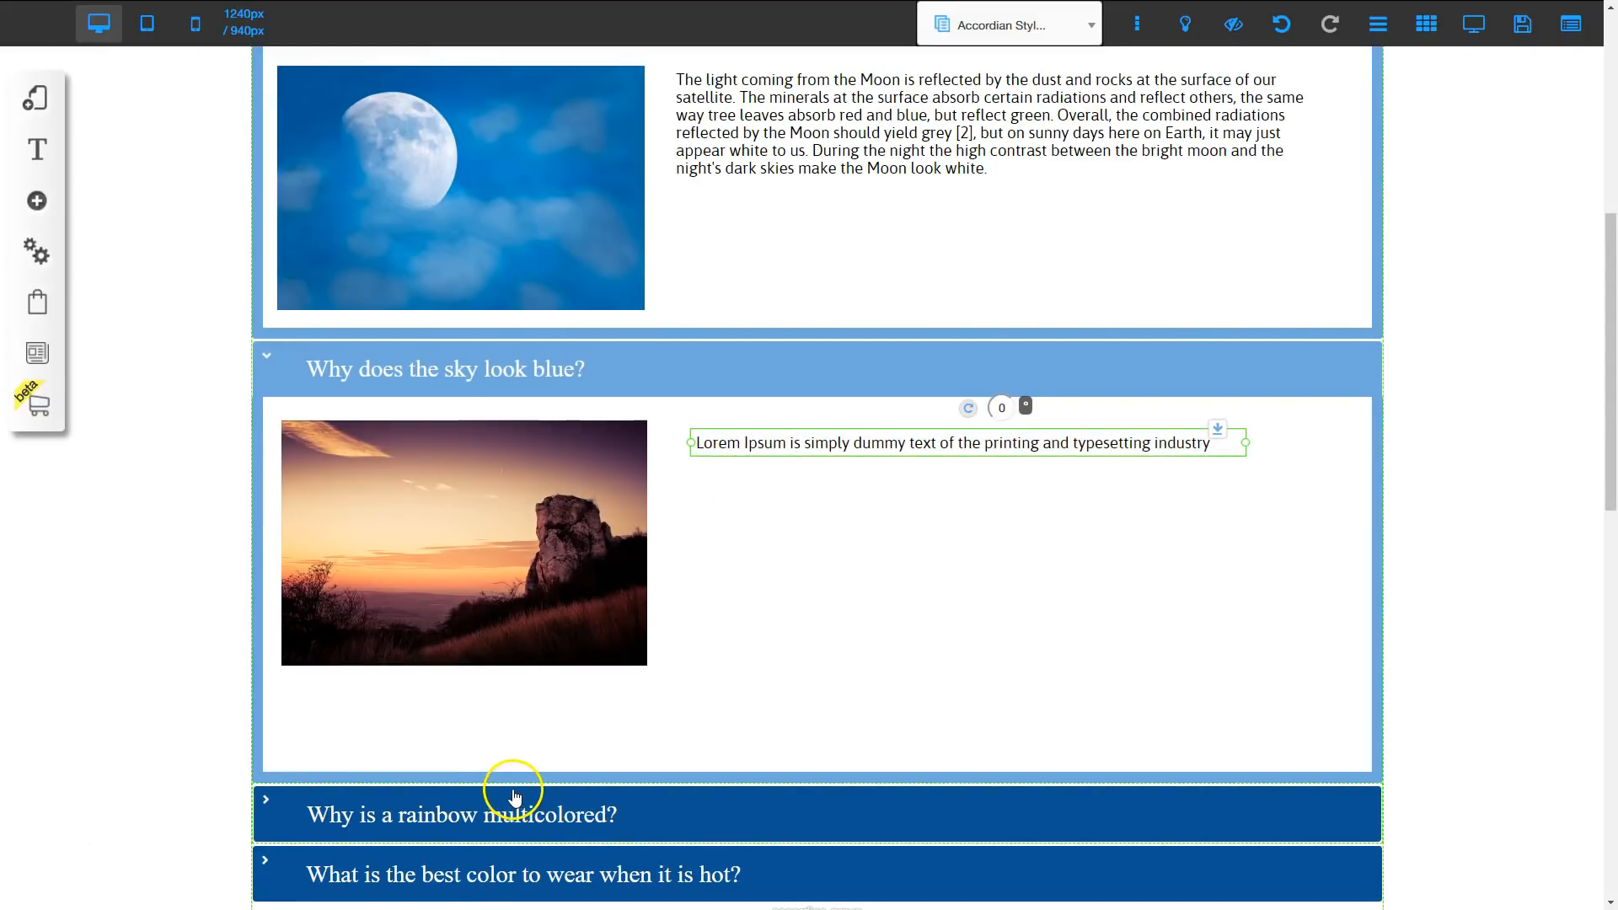
Replace the sky panel's placeholder text with the paragraph beginning "Sunlight reaches Earth's atmosphere" and widen its box almost to the panel's right edge
{"action": "left_click", "coordinate": [797, 442]}
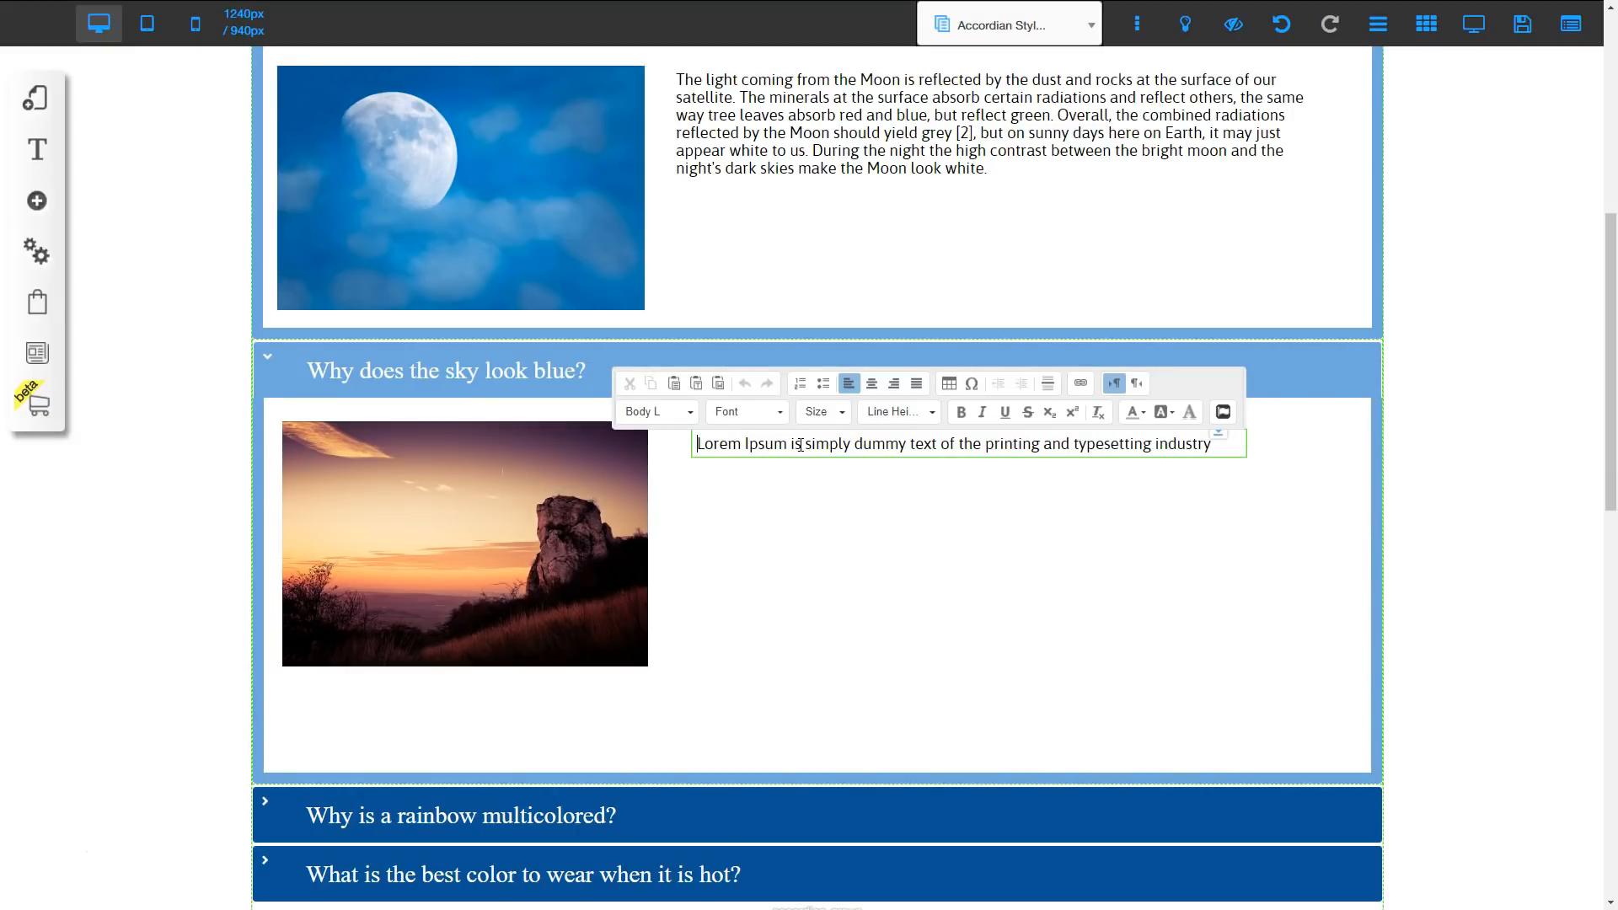
{"action": "triple_click", "coordinate": [799, 443]}
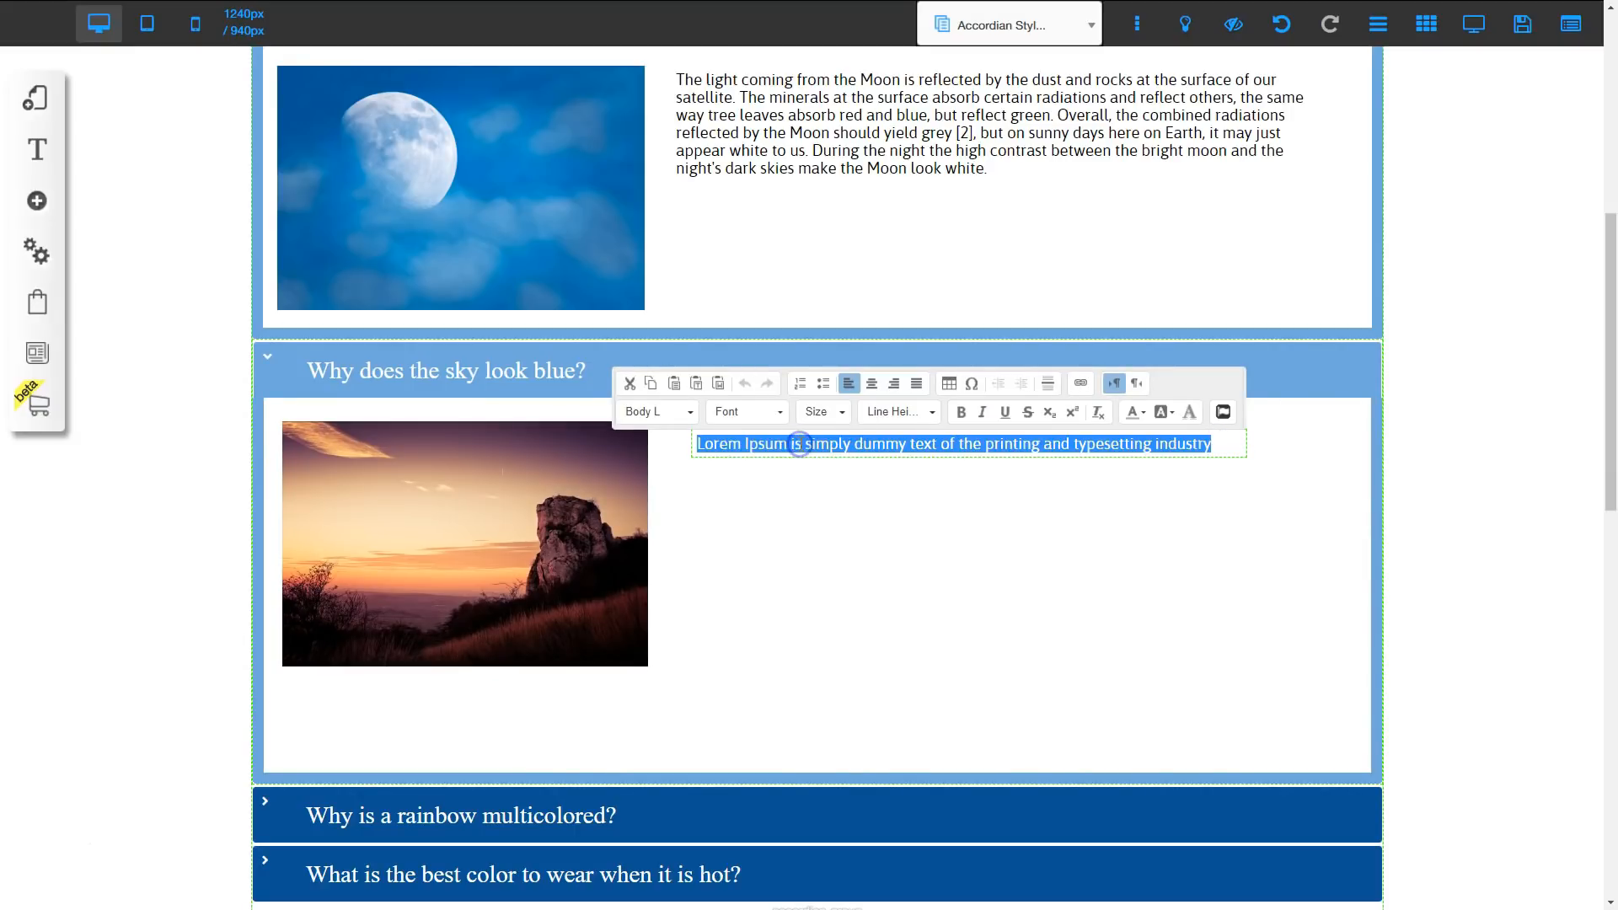
{"action": "type", "text": "Sunlight reaches Earth's atmosphere and is  scattered  in all directions by all the gases and particles in the air. Blue light is scattered in all directions by the tiny molecules of air in Earth's atmosphere. Blue is scattered more than other colors because it travels as shorter, smaller waves.  This is why we see a blue sky most of the time."}
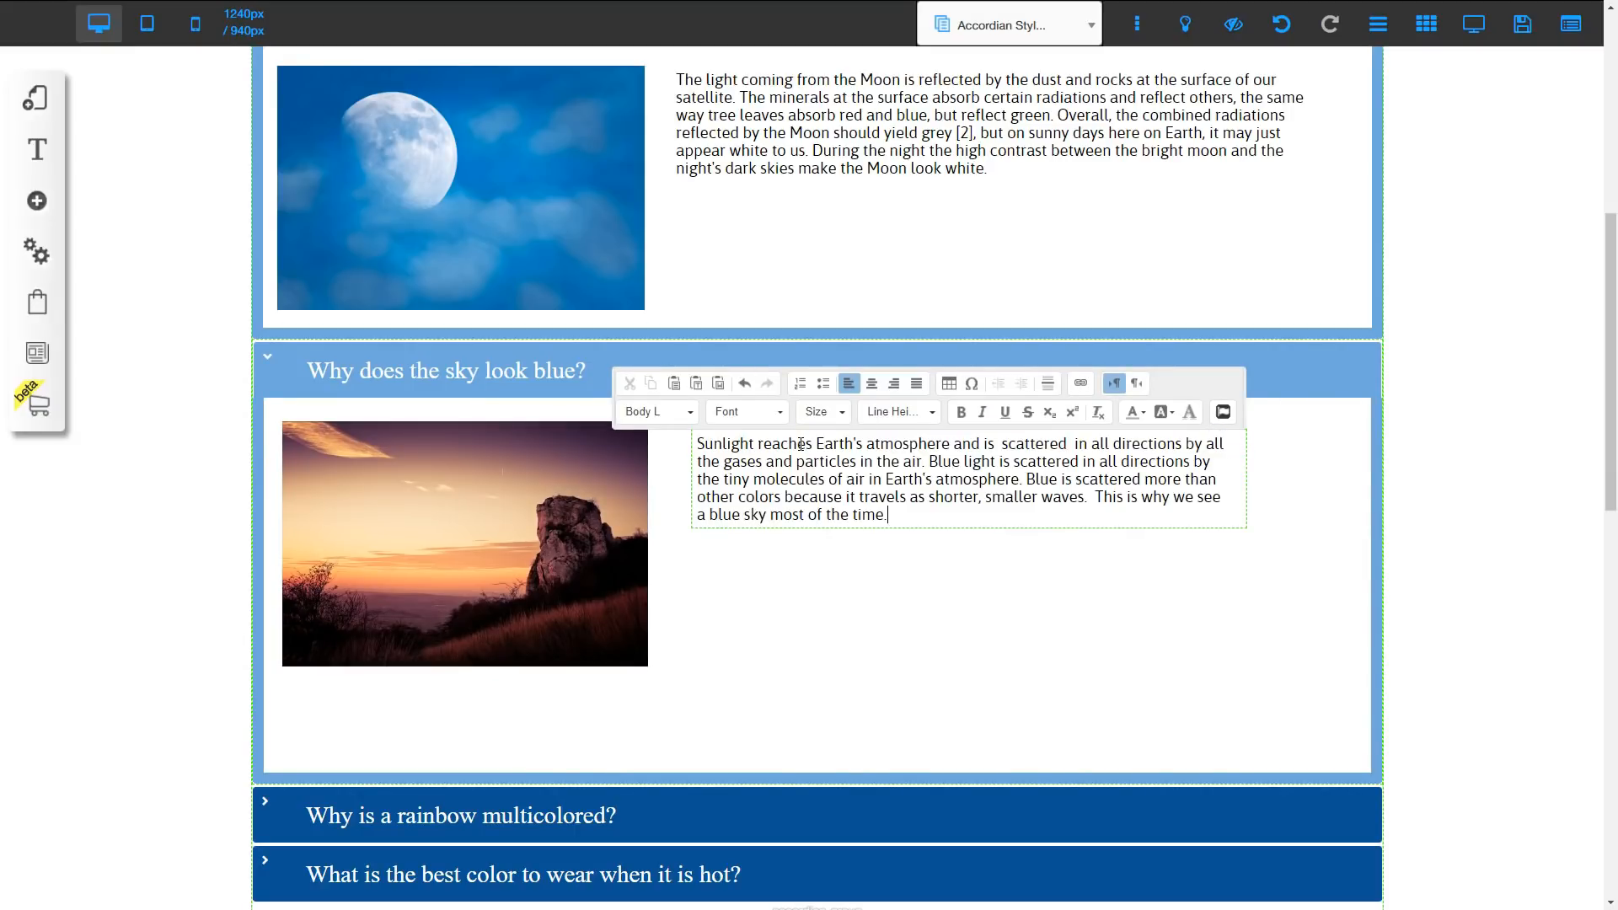
{"action": "left_click", "coordinate": [848, 567]}
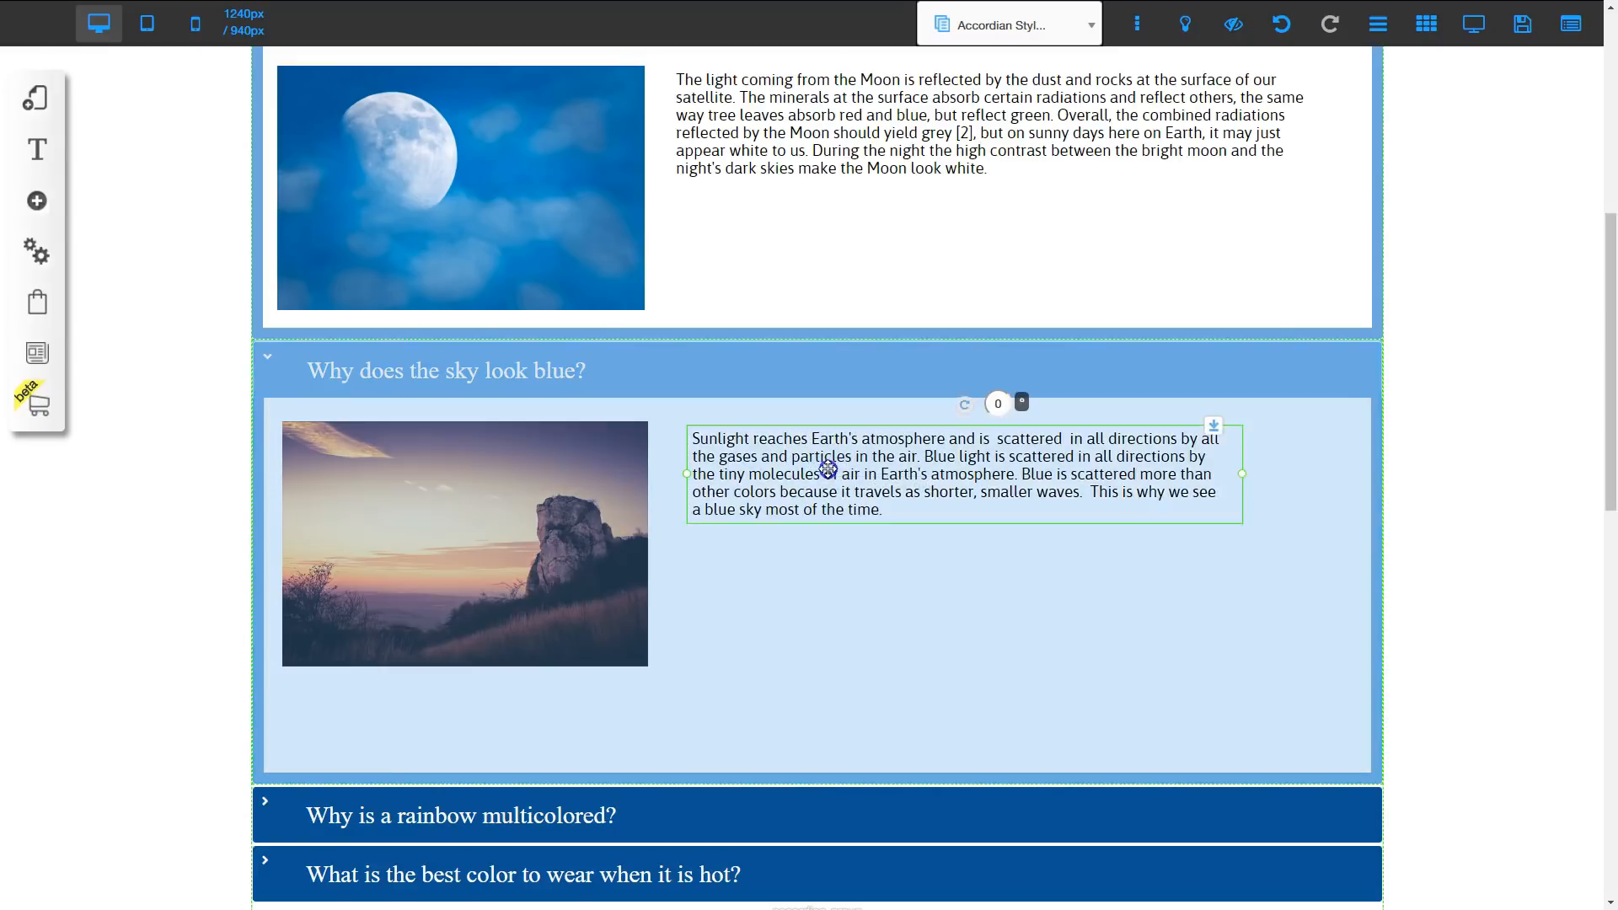
{"action": "left_click_drag", "start_coordinate": [820, 463], "coordinate": [817, 465]}
{"action": "left_click_drag", "start_coordinate": [1255, 470], "coordinate": [1349, 469]}
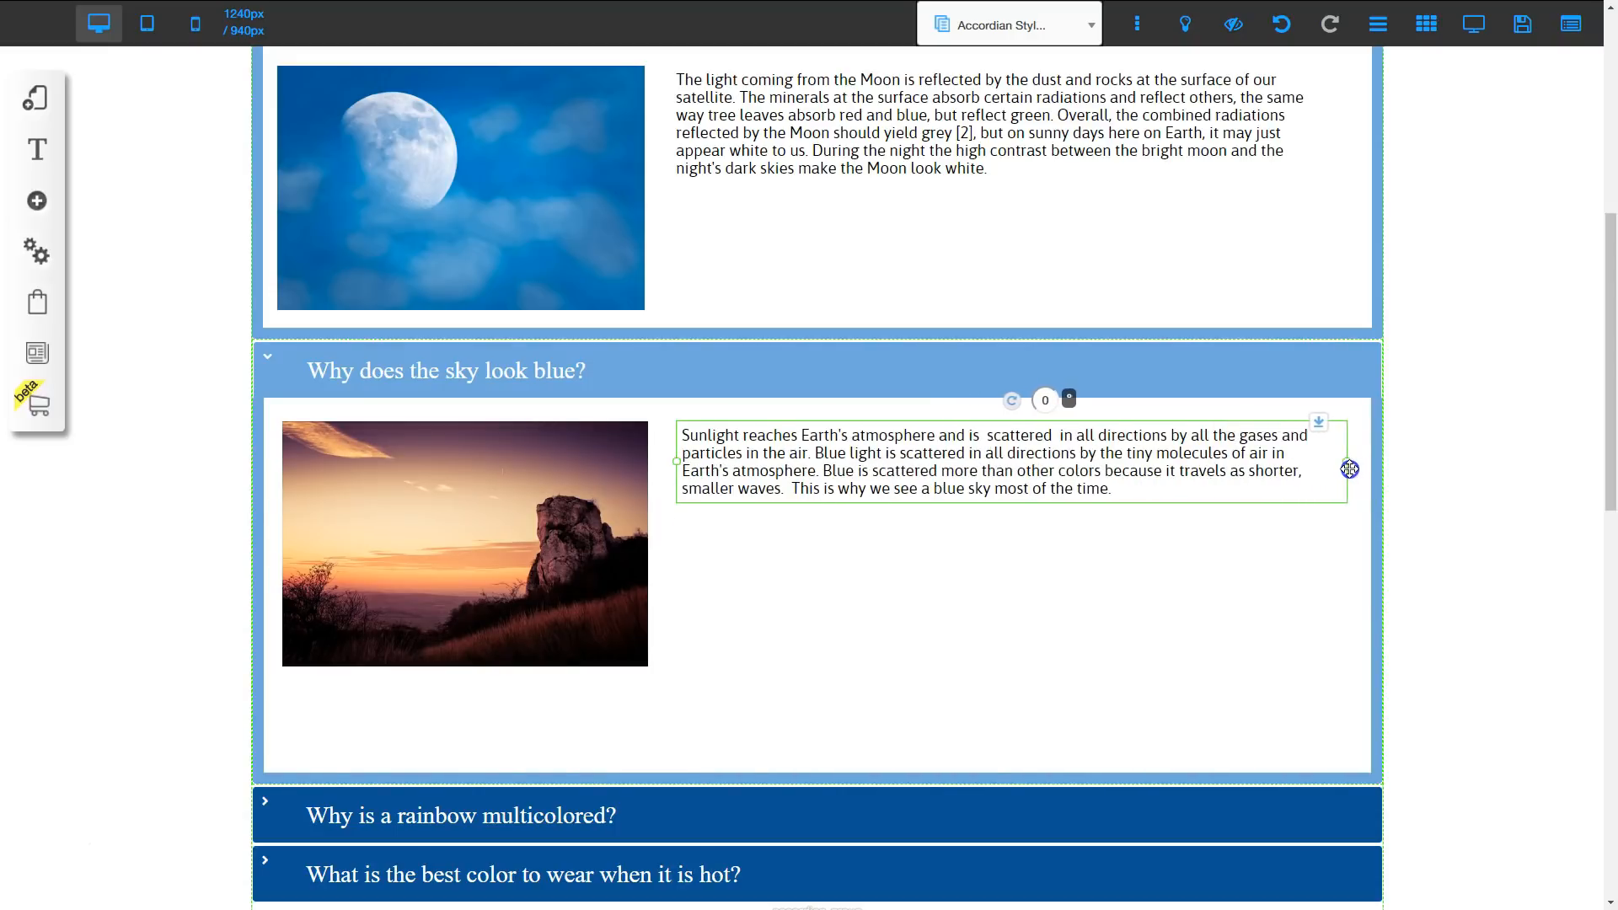
Change the sky panel's sunset image to the blue sky and green field picture from the Training folder
{"action": "left_click", "coordinate": [461, 528]}
{"action": "left_click", "coordinate": [461, 529]}
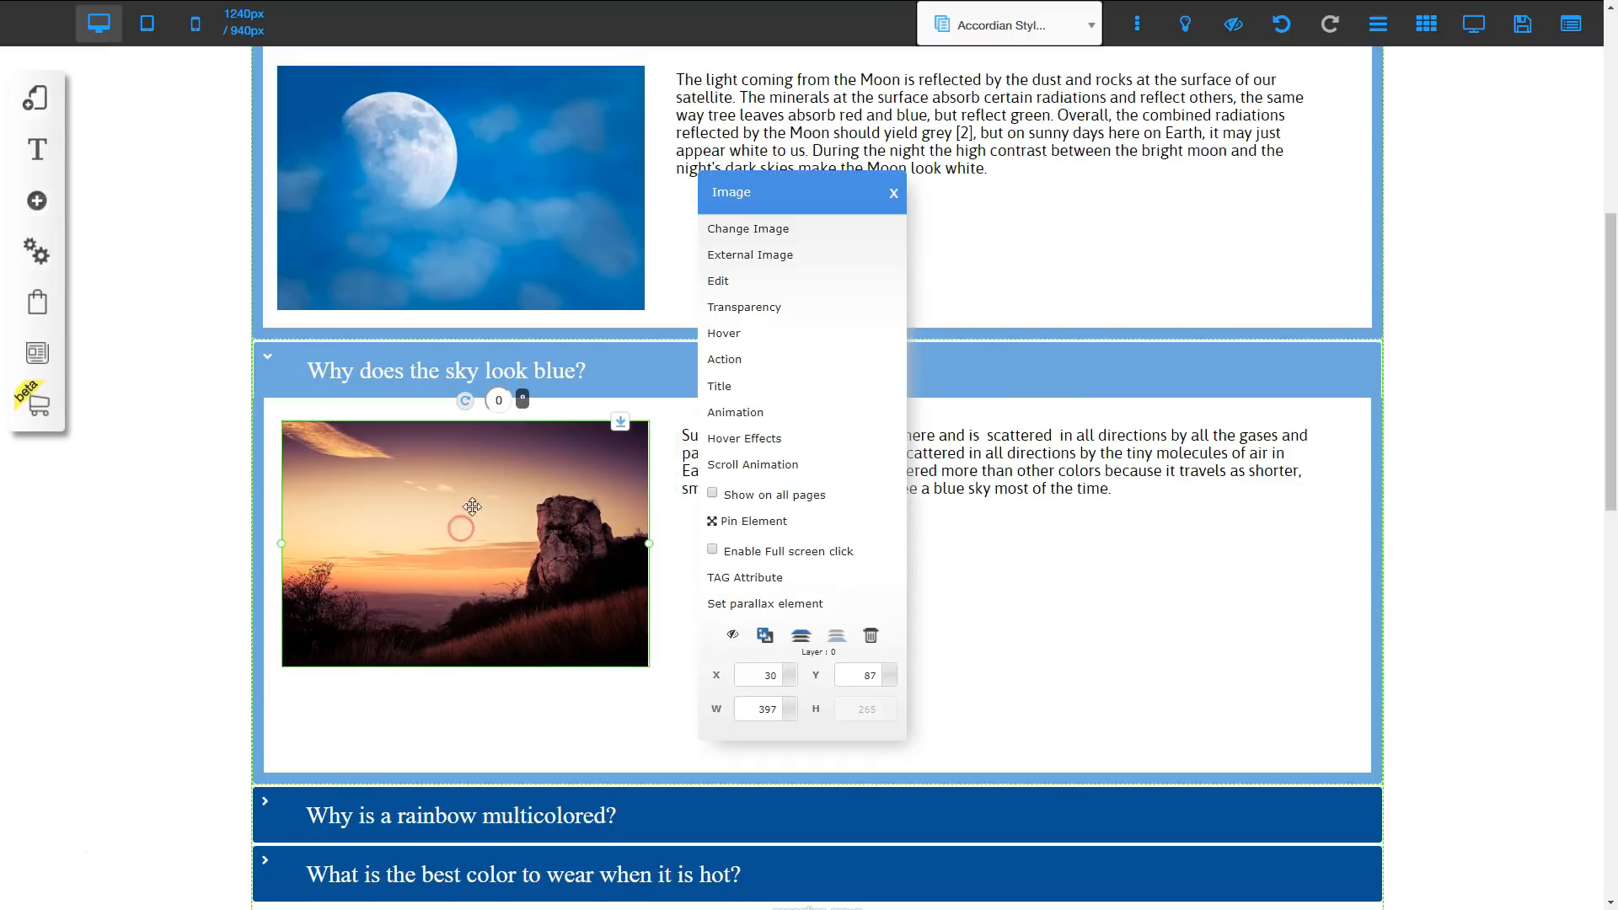
{"action": "left_click", "coordinate": [753, 229]}
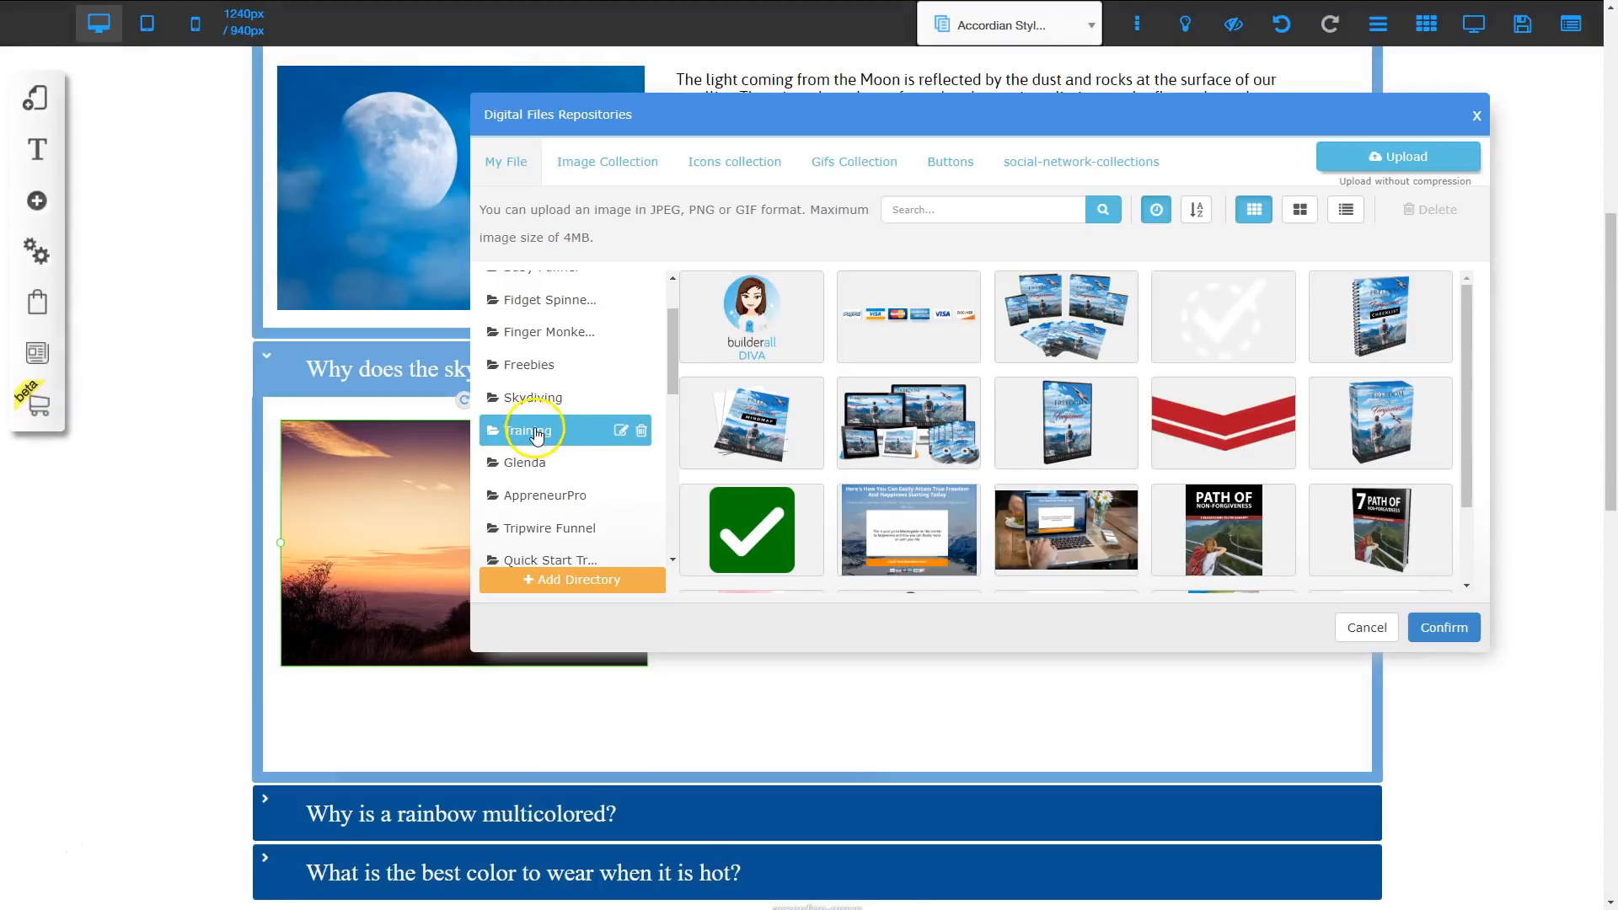
{"action": "left_click", "coordinate": [536, 433]}
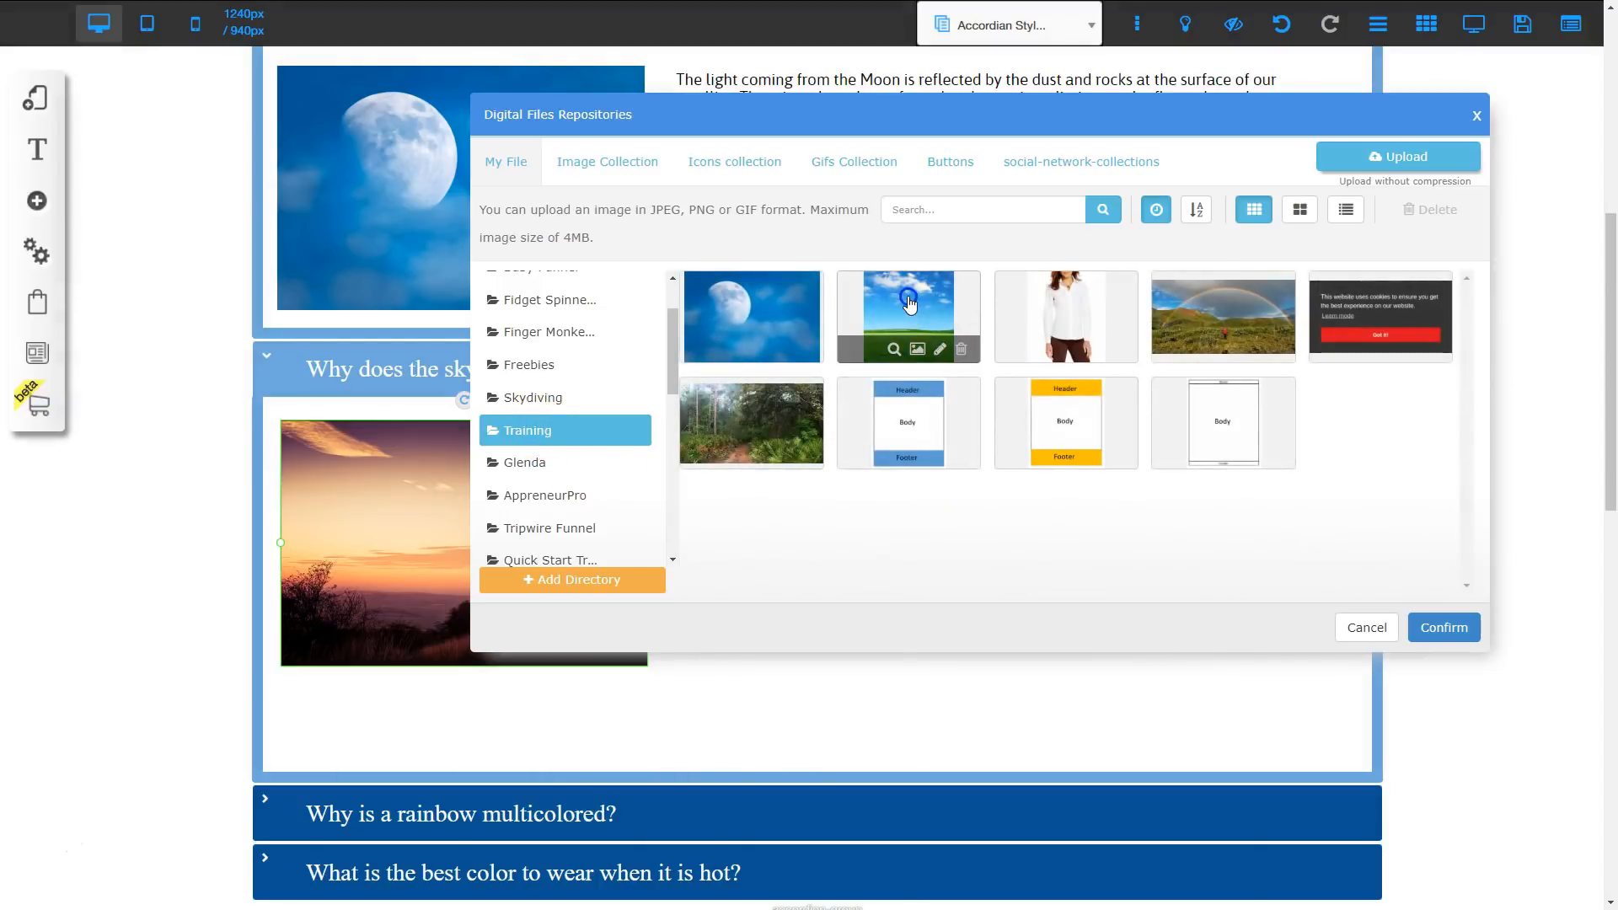
{"action": "left_click", "coordinate": [908, 301]}
{"action": "left_click", "coordinate": [1437, 625]}
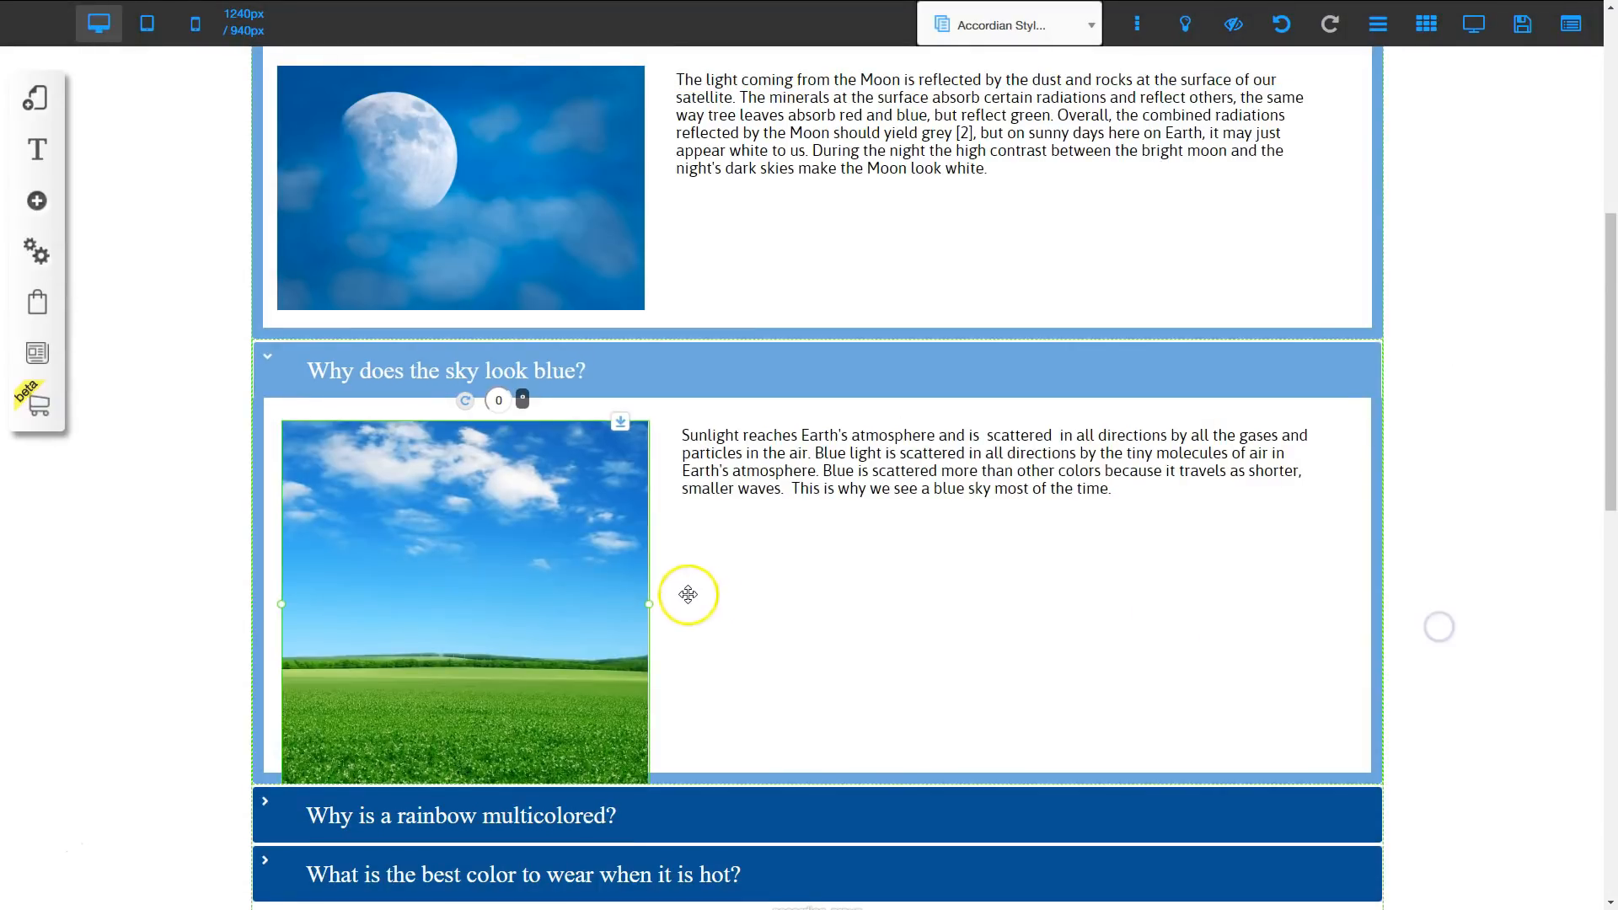
Shrink the sky image to fit inside its panel, and widen and reposition the paragraph beside the image's middle
{"action": "left_click_drag", "start_coordinate": [648, 605], "coordinate": [548, 542]}
{"action": "left_click_drag", "start_coordinate": [443, 508], "coordinate": [429, 500]}
{"action": "left_click_drag", "start_coordinate": [852, 489], "coordinate": [792, 468]}
{"action": "left_click", "coordinate": [1263, 472]}
{"action": "left_click_drag", "start_coordinate": [1263, 470], "coordinate": [1329, 463]}
{"action": "left_click_drag", "start_coordinate": [856, 472], "coordinate": [864, 632]}
{"action": "left_click", "coordinate": [765, 694]}
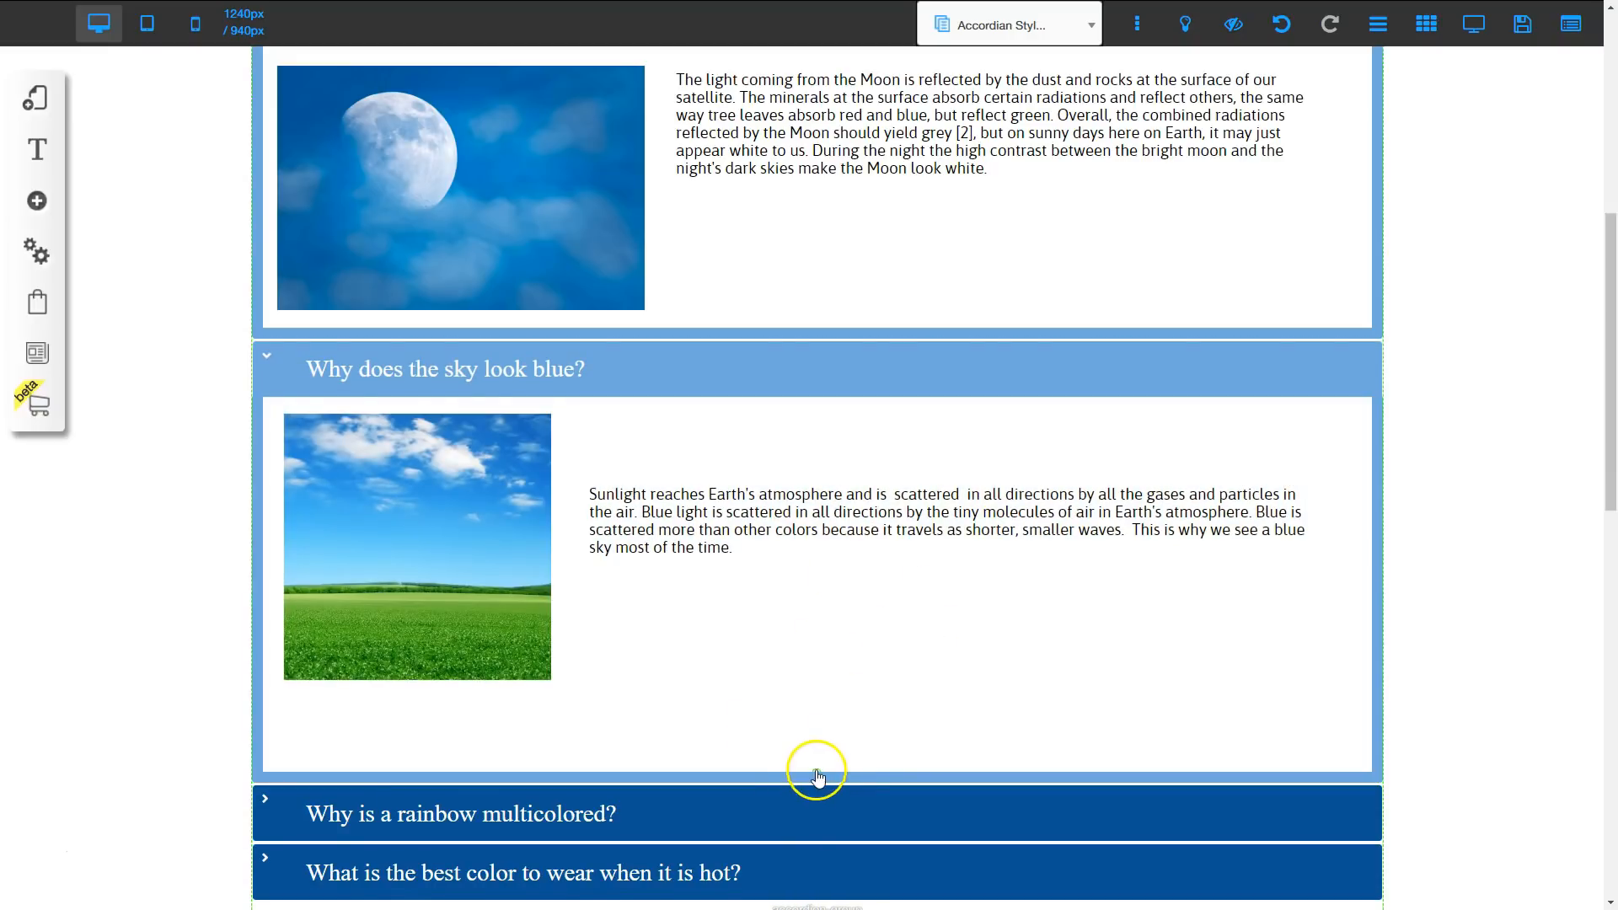
Shorten the sky panel to end just below its image, and collapse the sky and moon panels
{"action": "left_click_drag", "start_coordinate": [816, 773], "coordinate": [818, 726]}
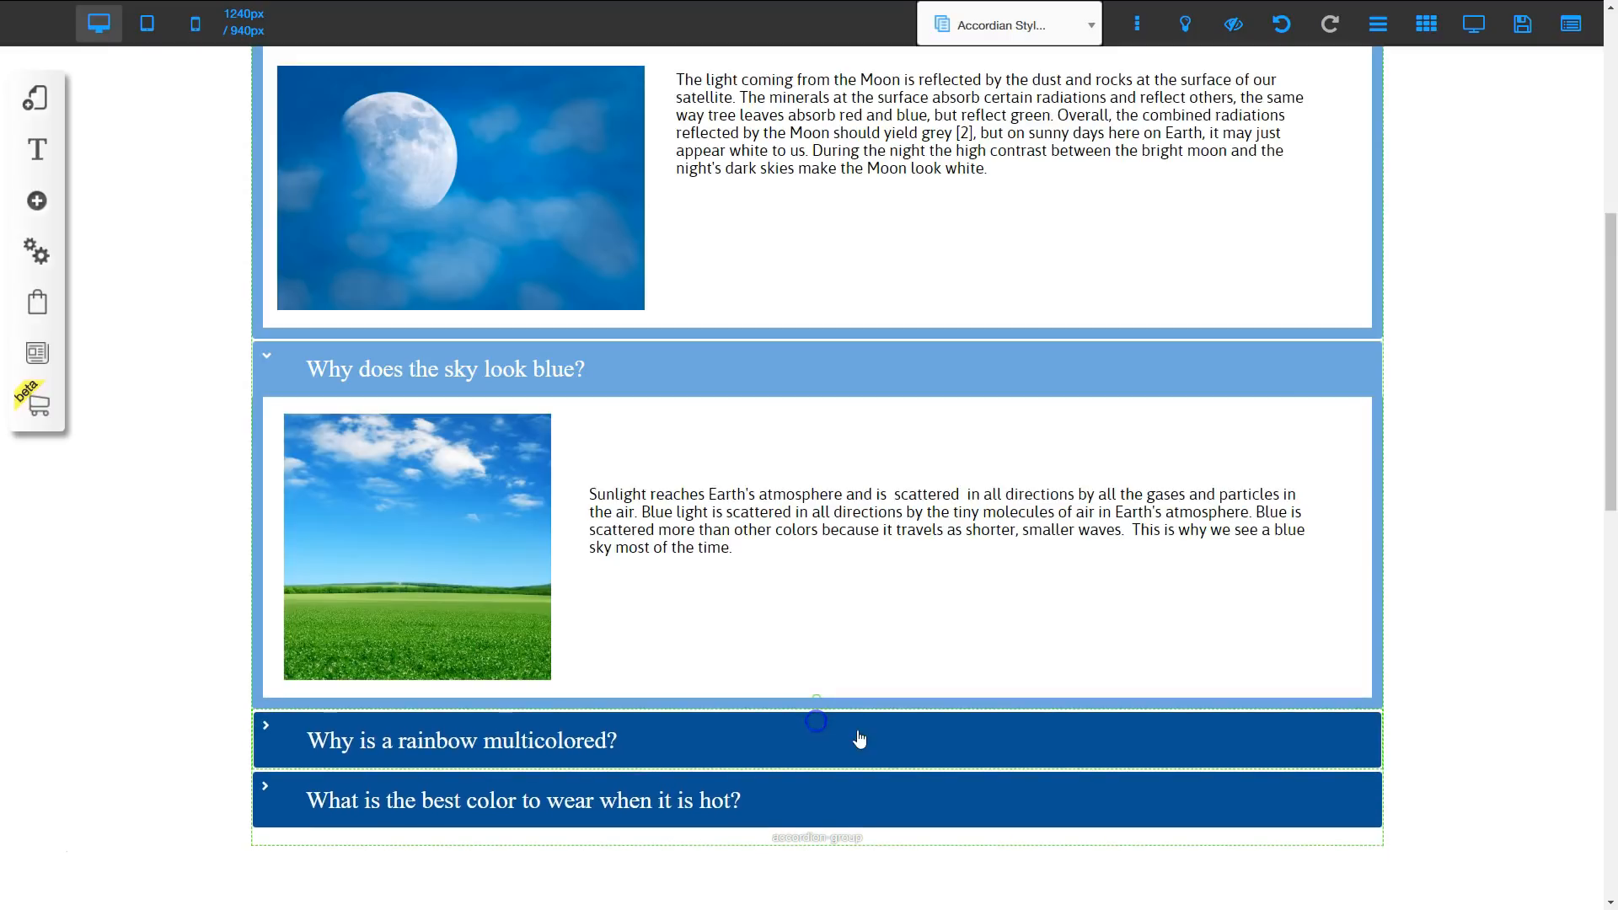
{"action": "left_click", "coordinate": [590, 371]}
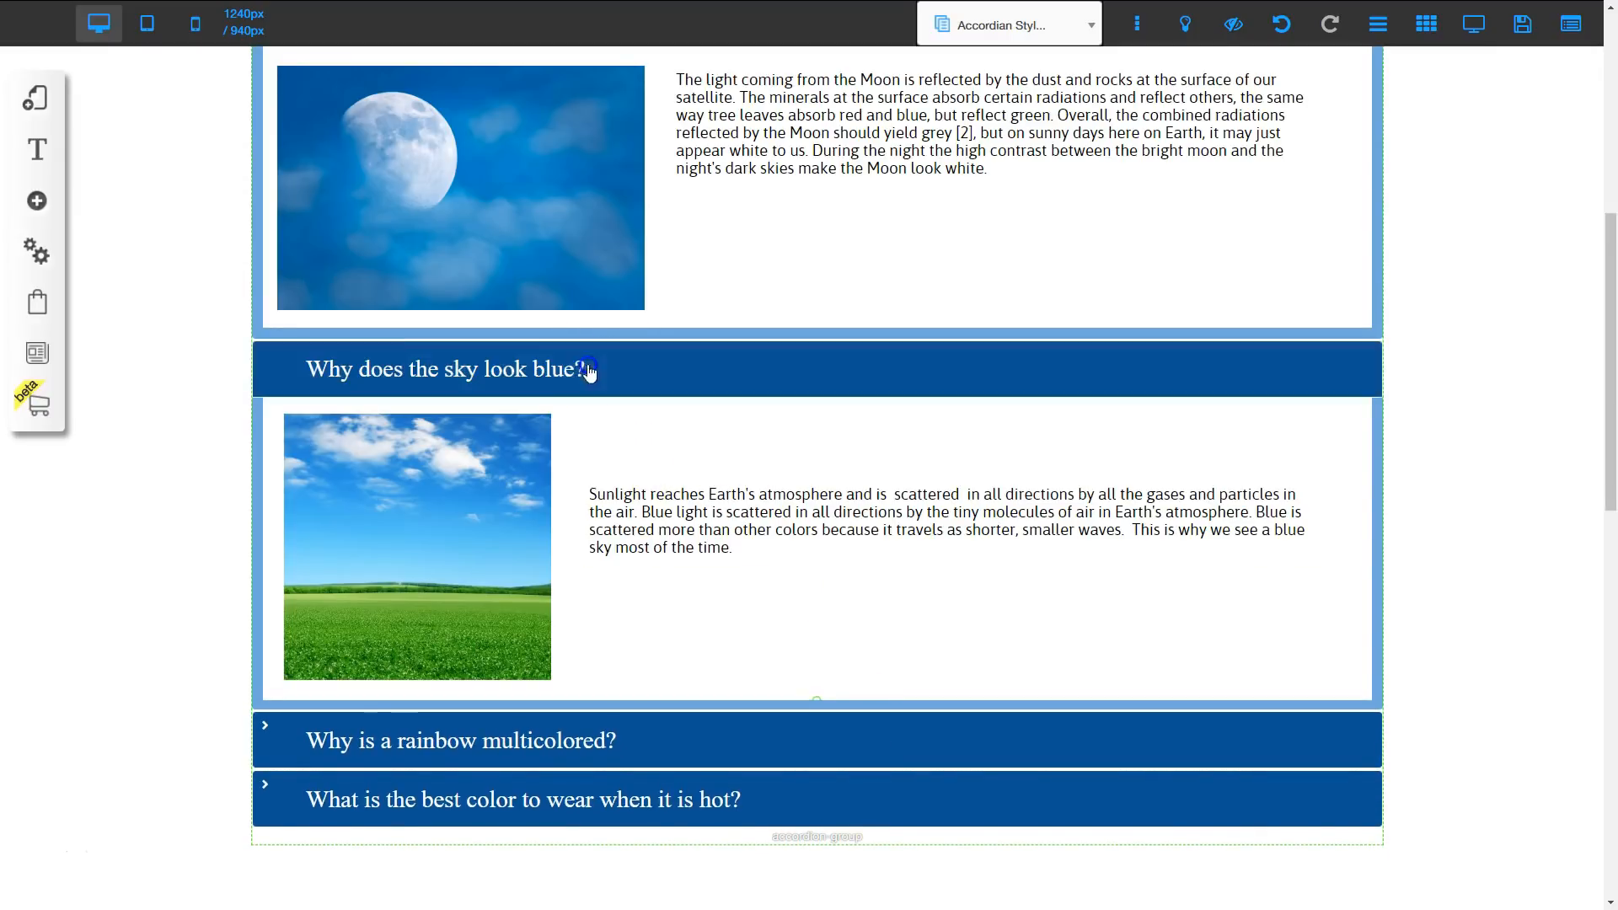
{"action": "scroll", "coordinate": [602, 472], "scroll_direction": "up", "scroll_amount": 1}
{"action": "left_click", "coordinate": [604, 201]}
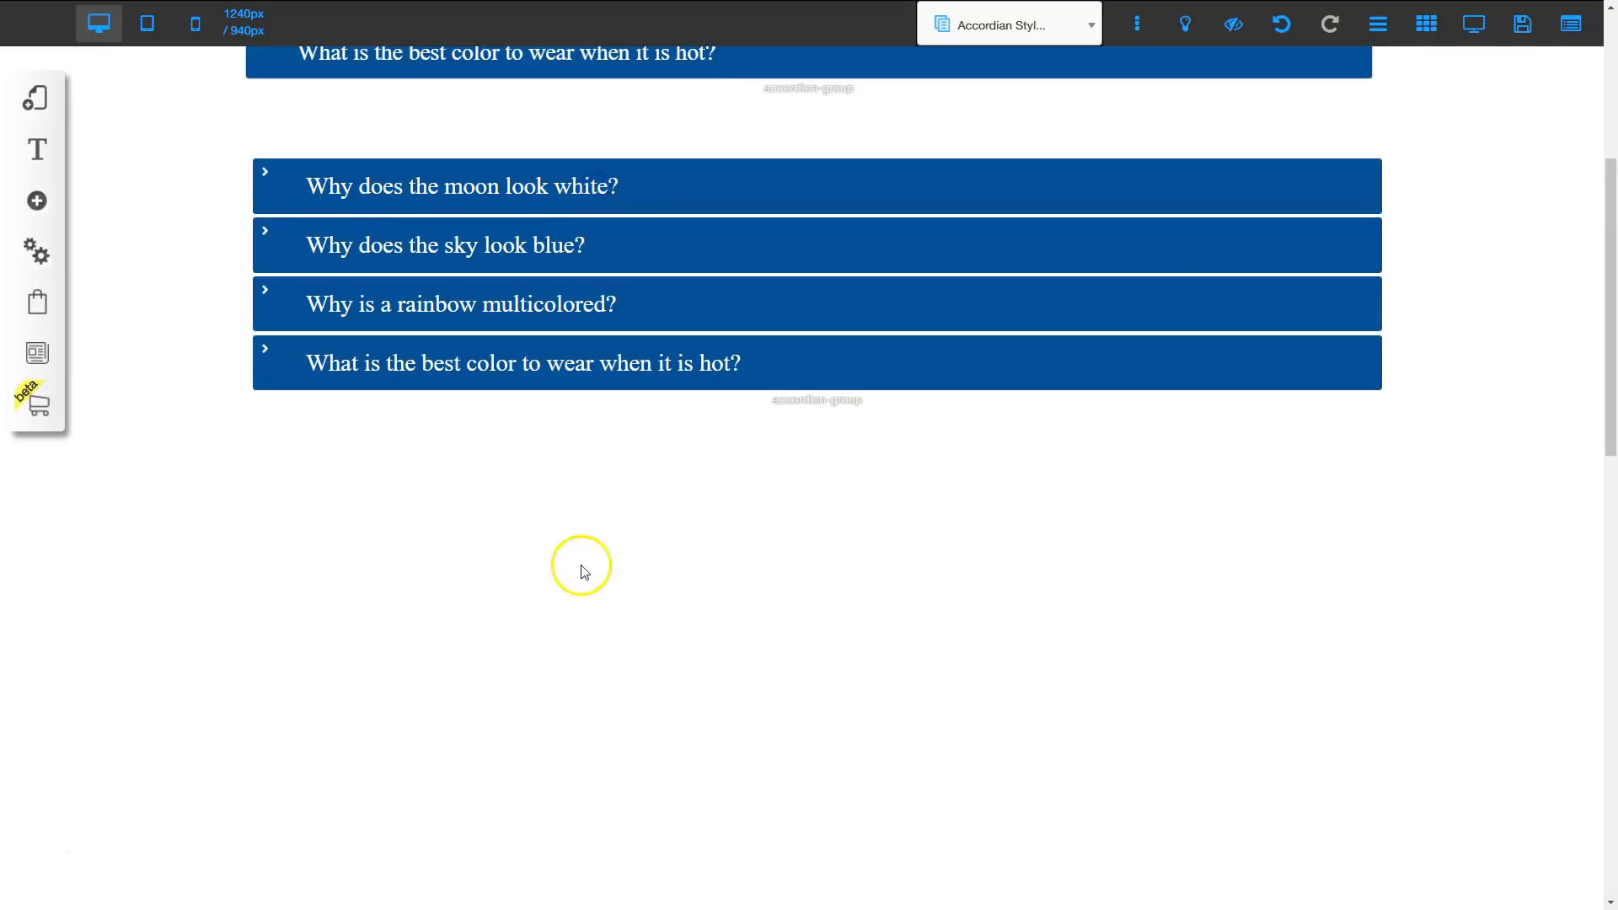
Examine the layout of videos, image and text in the sample accordion's "Why is a rainbow multicolored?" panel
{"action": "left_click", "coordinate": [524, 302]}
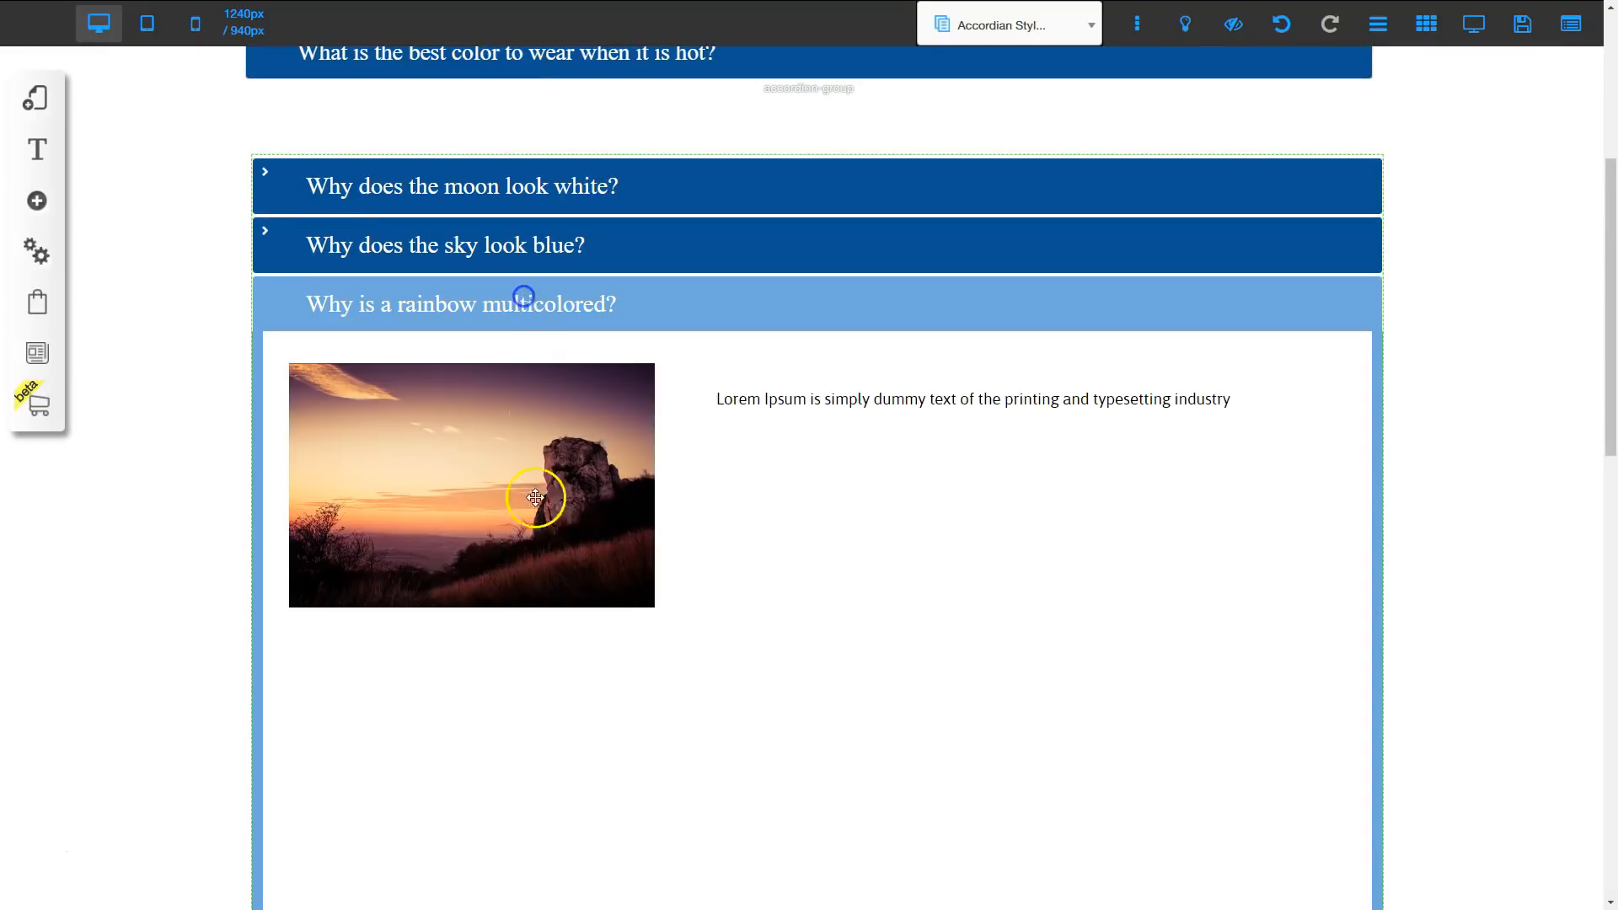
{"action": "left_click", "coordinate": [545, 313]}
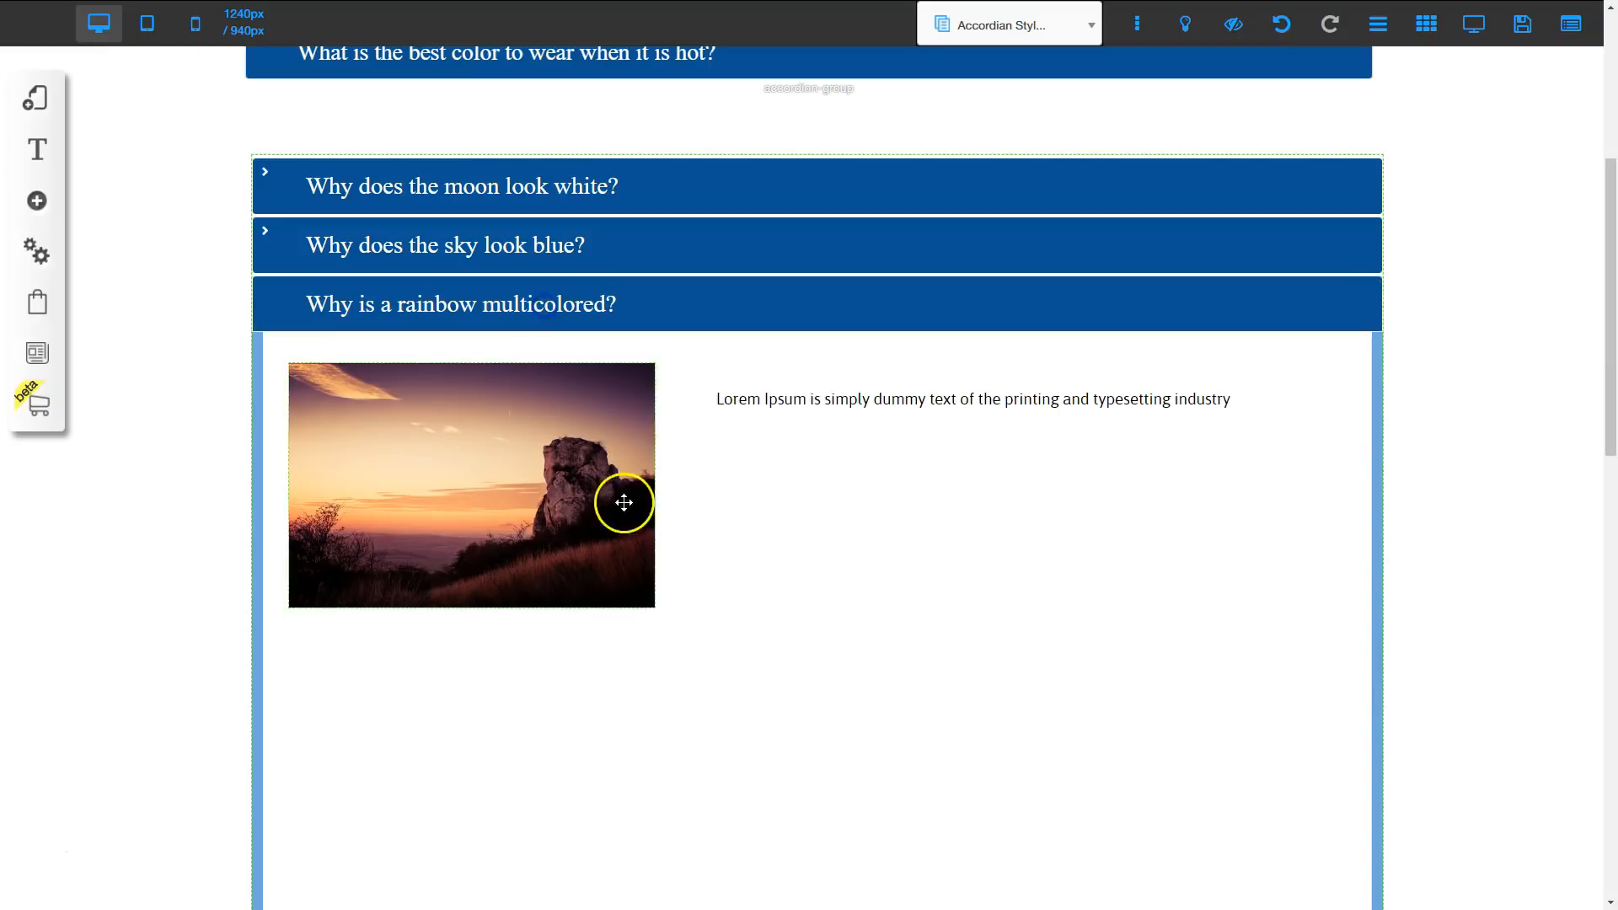
{"action": "scroll", "coordinate": [606, 523], "scroll_direction": "up", "scroll_amount": 5}
{"action": "left_click", "coordinate": [554, 428]}
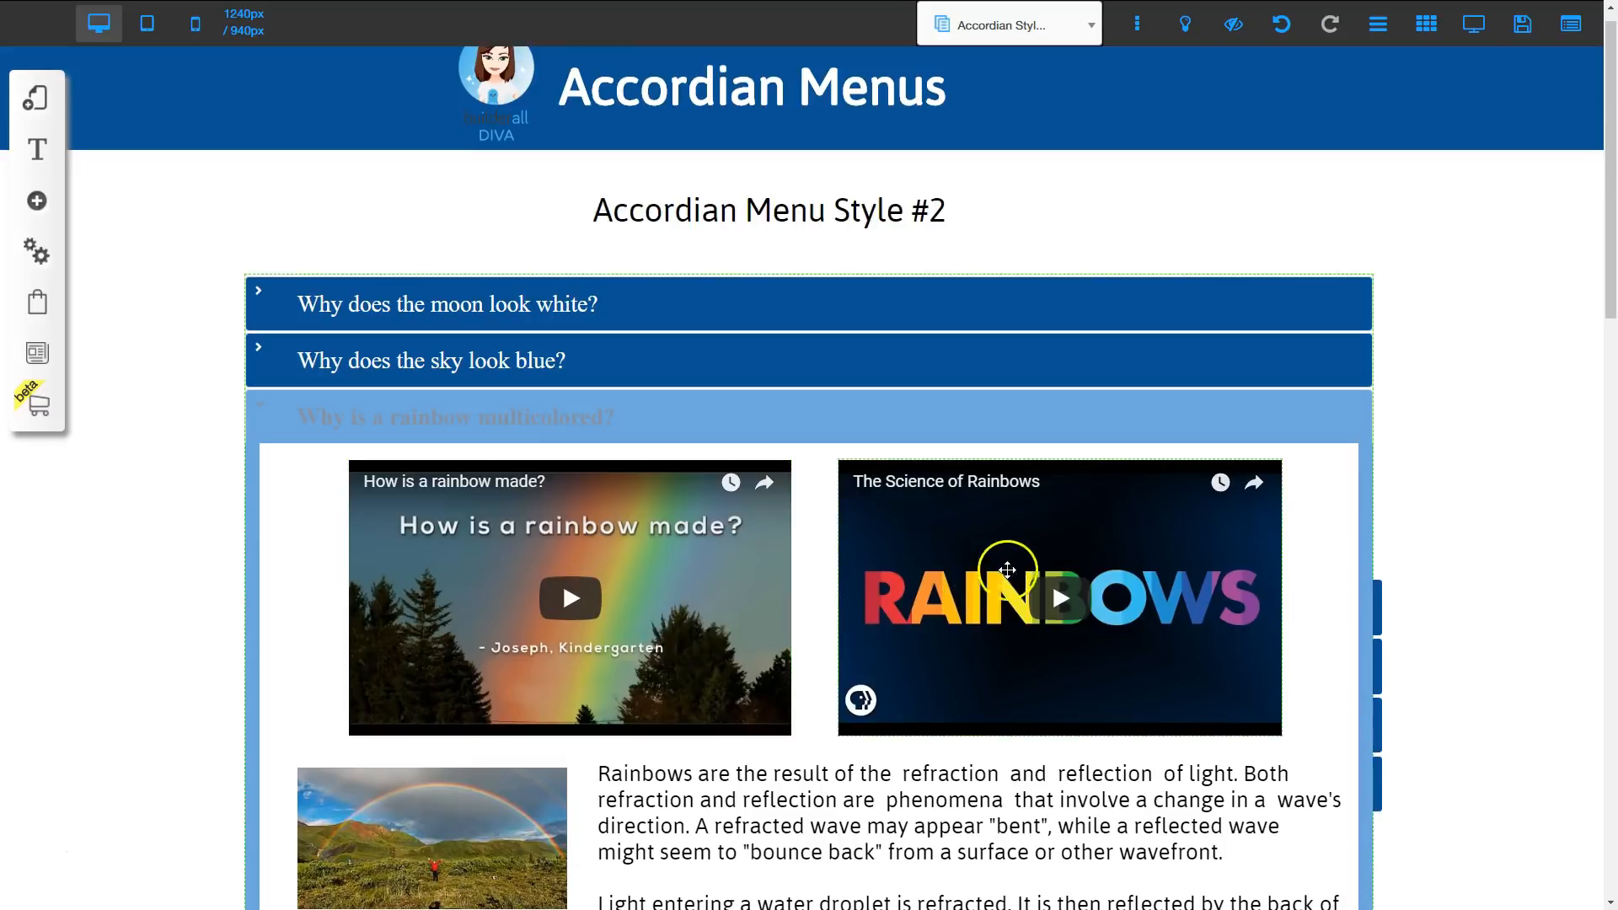
{"action": "scroll", "coordinate": [867, 686], "scroll_direction": "down", "scroll_amount": 2}
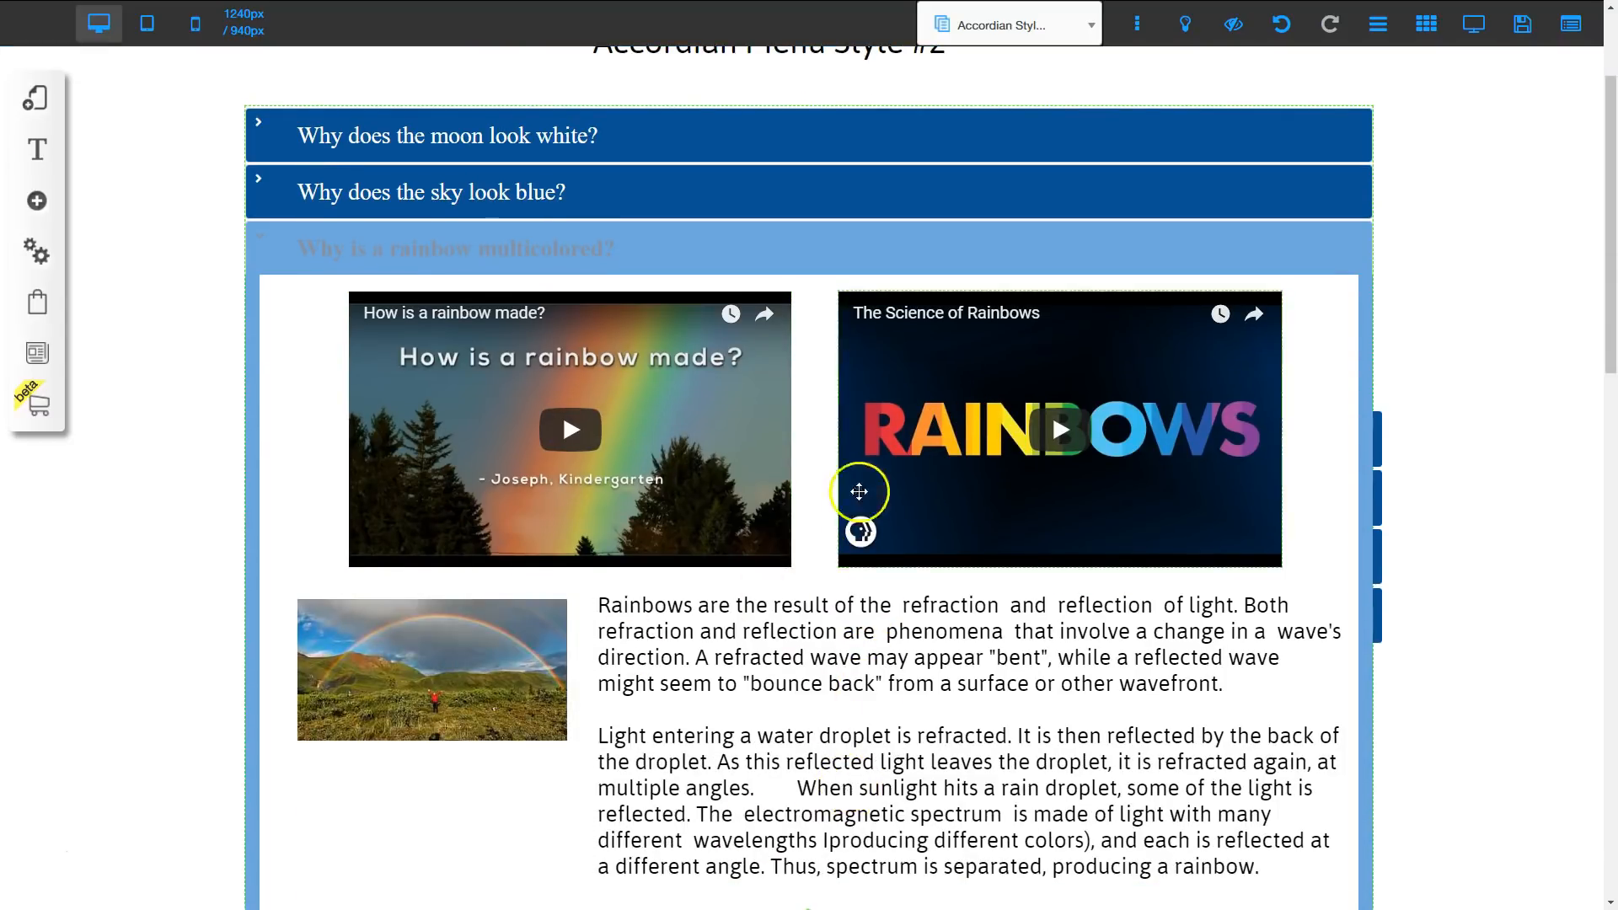
{"action": "left_click", "coordinate": [621, 257]}
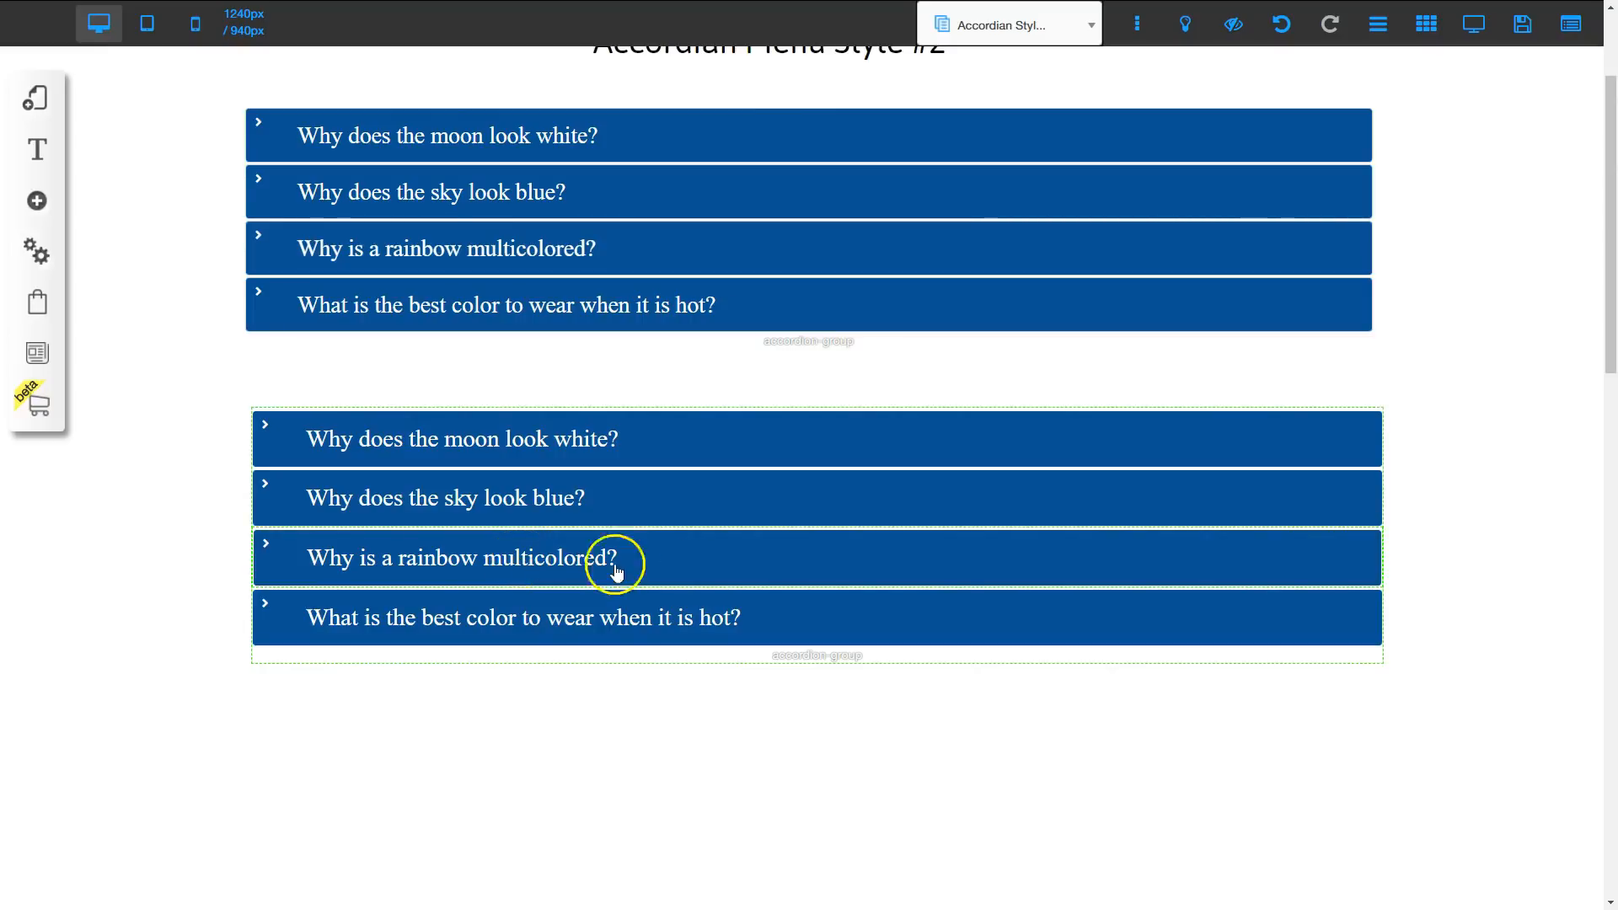
Expand the rainbow panel and move its sunset image and placeholder text down to free the upper half
{"action": "left_click", "coordinate": [487, 561]}
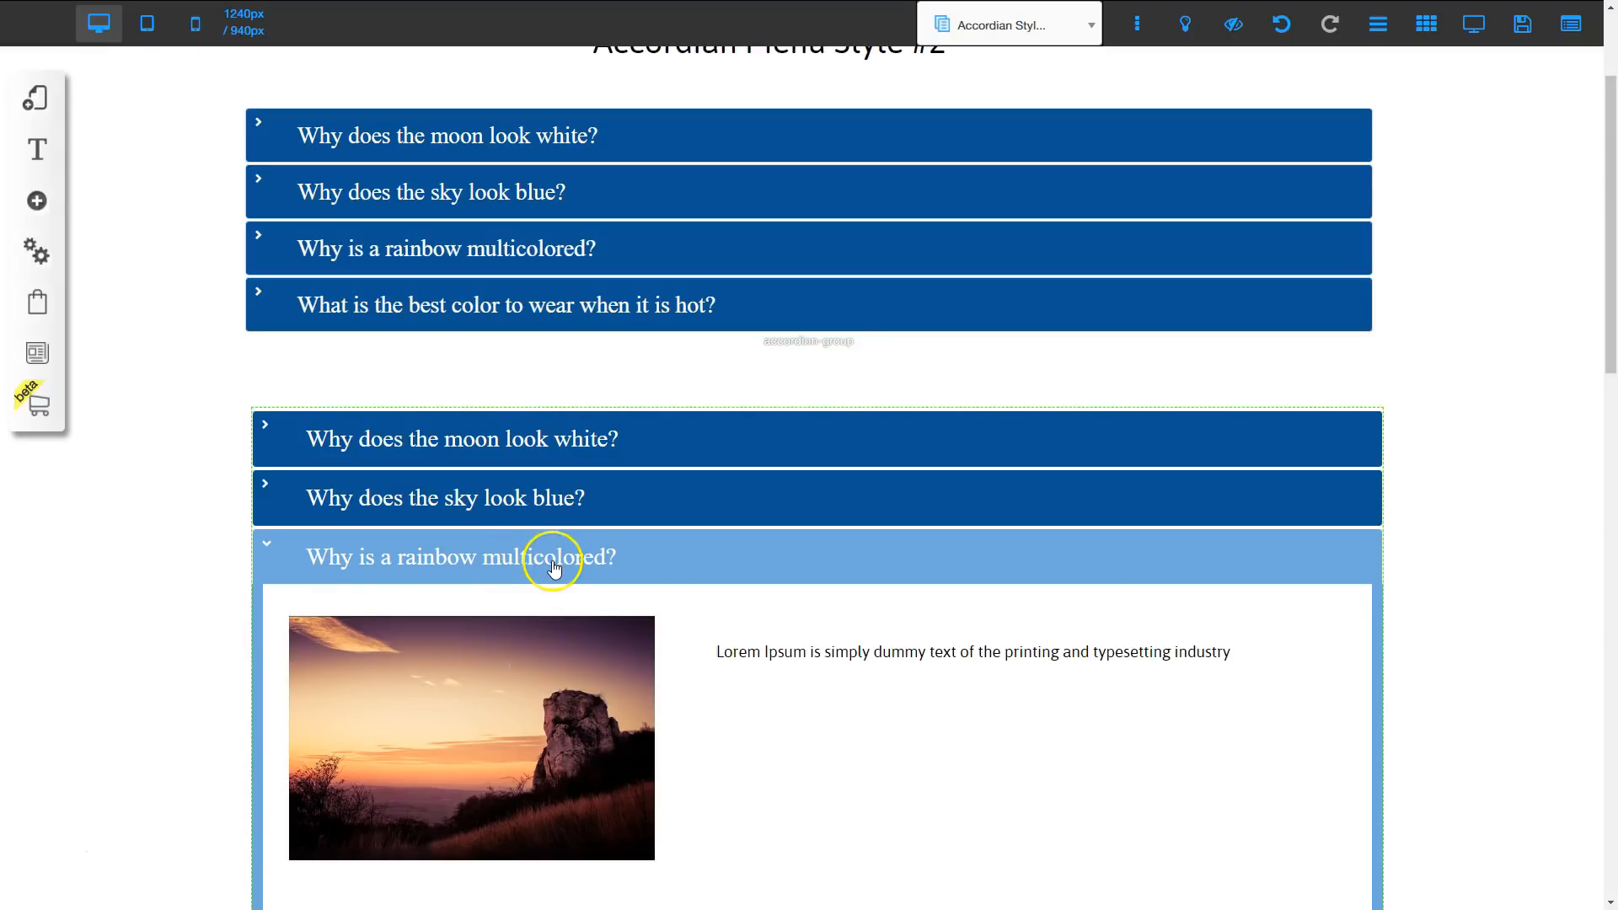
{"action": "scroll", "coordinate": [809, 590], "scroll_direction": "down", "scroll_amount": 4}
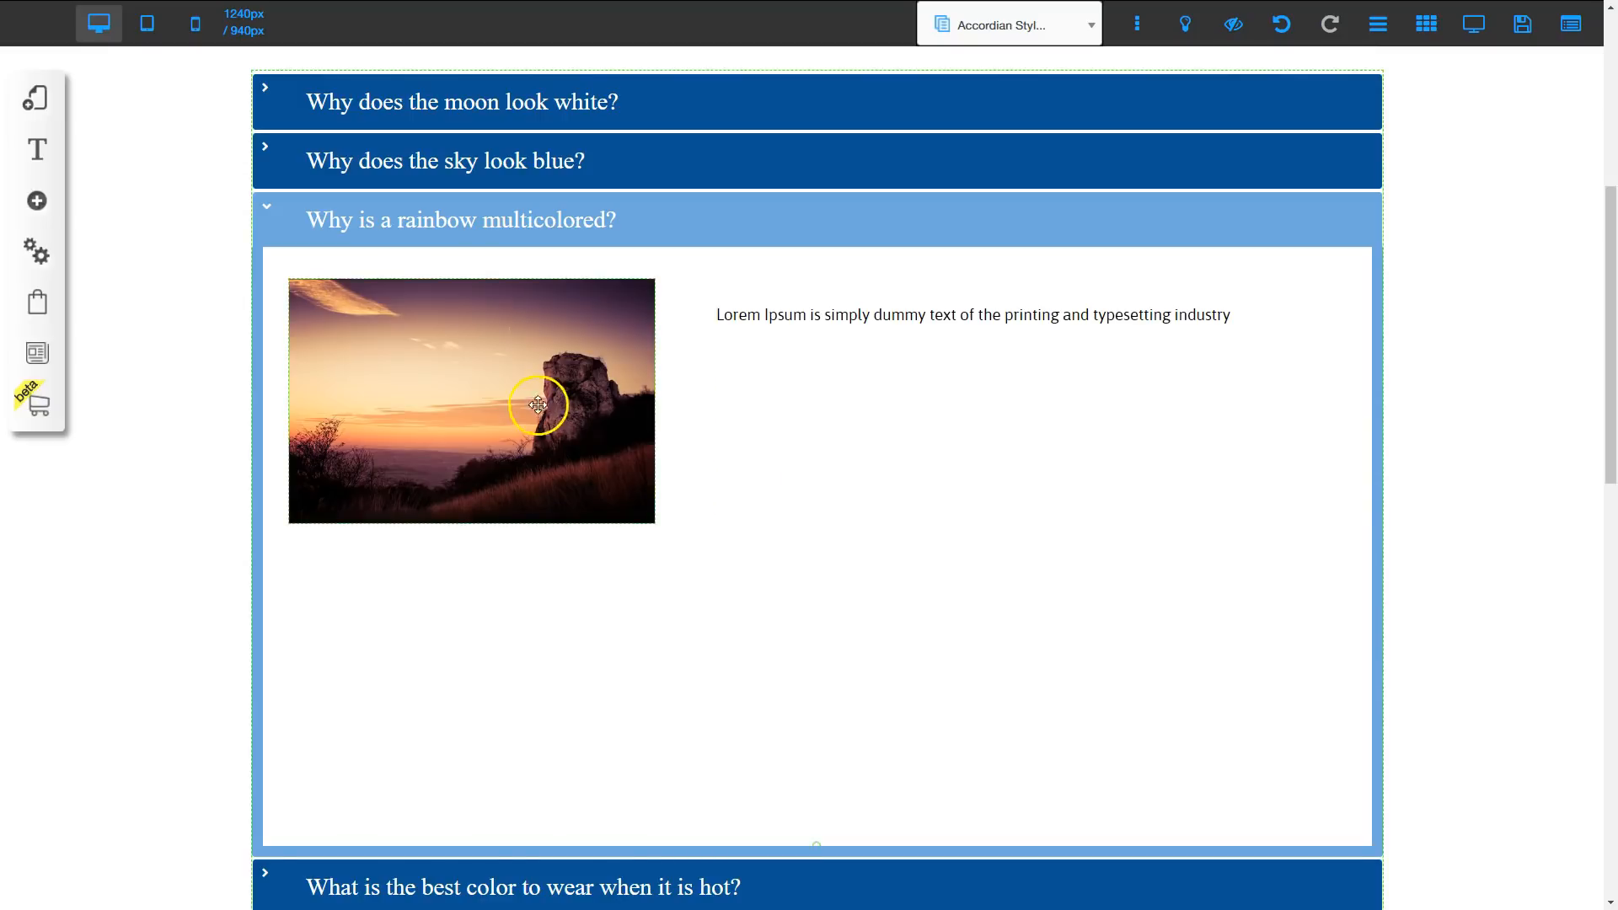
{"action": "left_click_drag", "start_coordinate": [516, 360], "coordinate": [543, 632]}
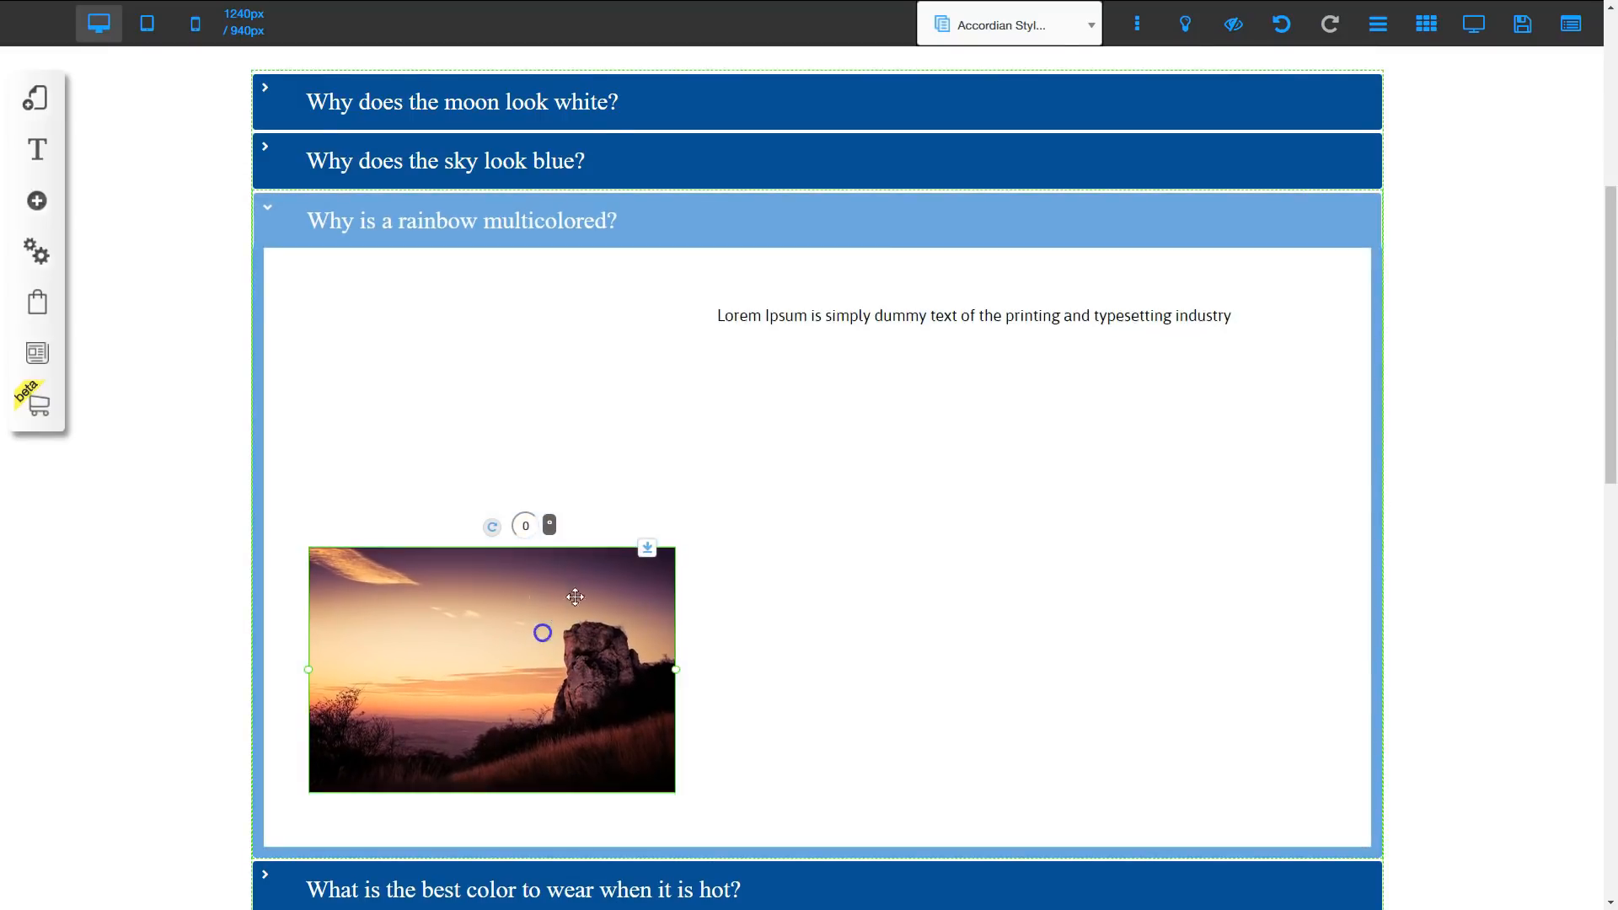
{"action": "left_click_drag", "start_coordinate": [965, 317], "coordinate": [1006, 666]}
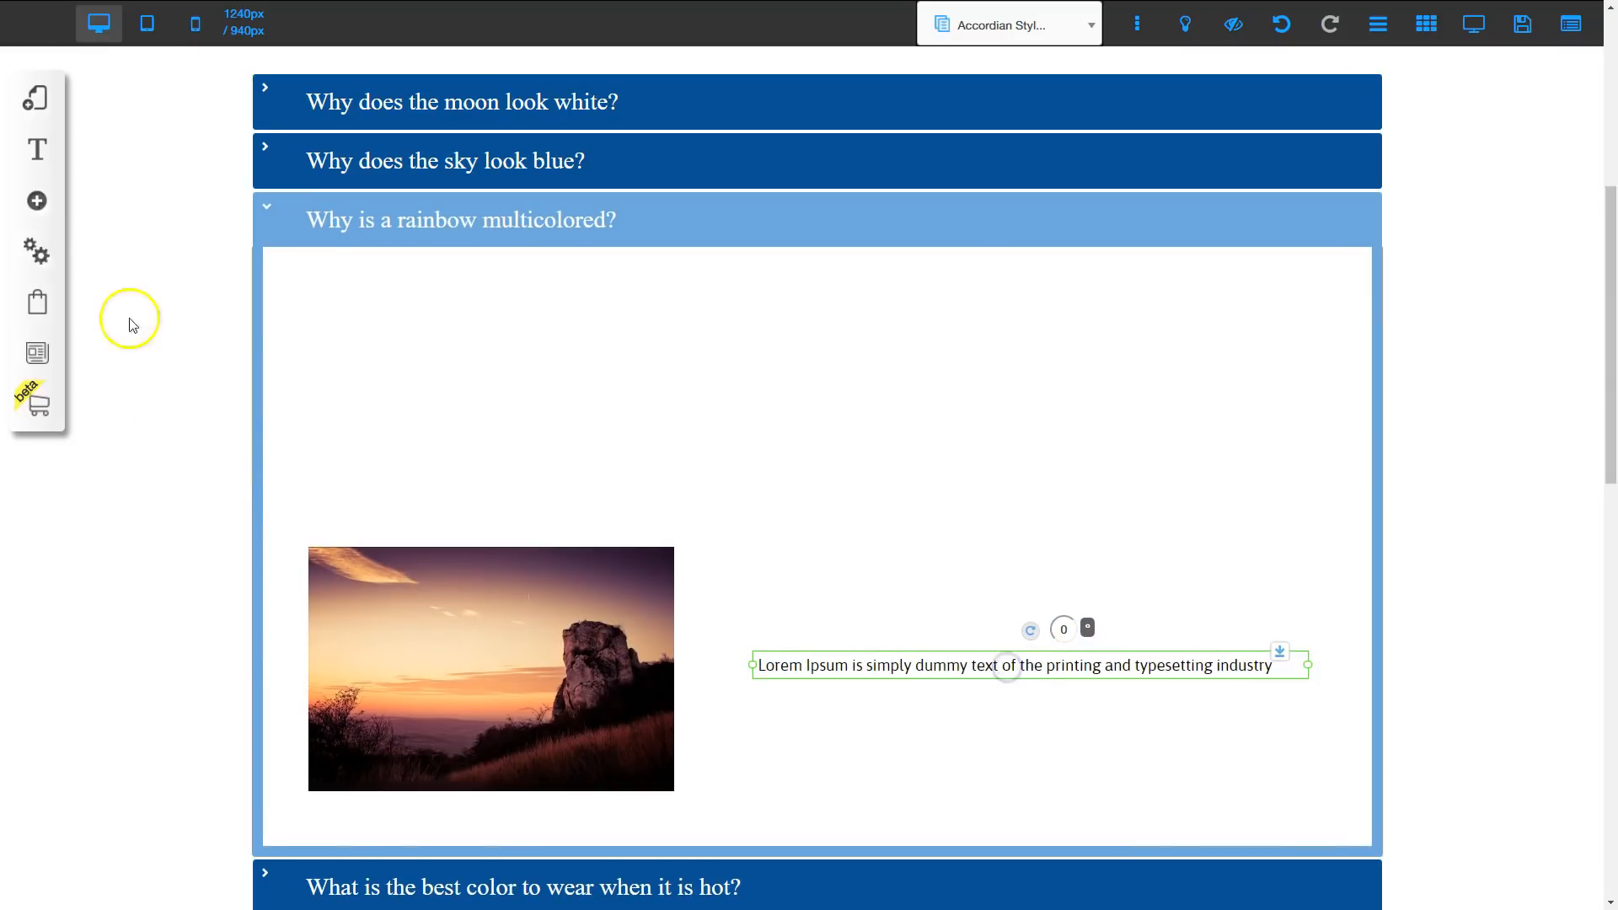
Add a YouTube video element and place it in the rainbow panel, above the sunset image
{"action": "left_click", "coordinate": [38, 201]}
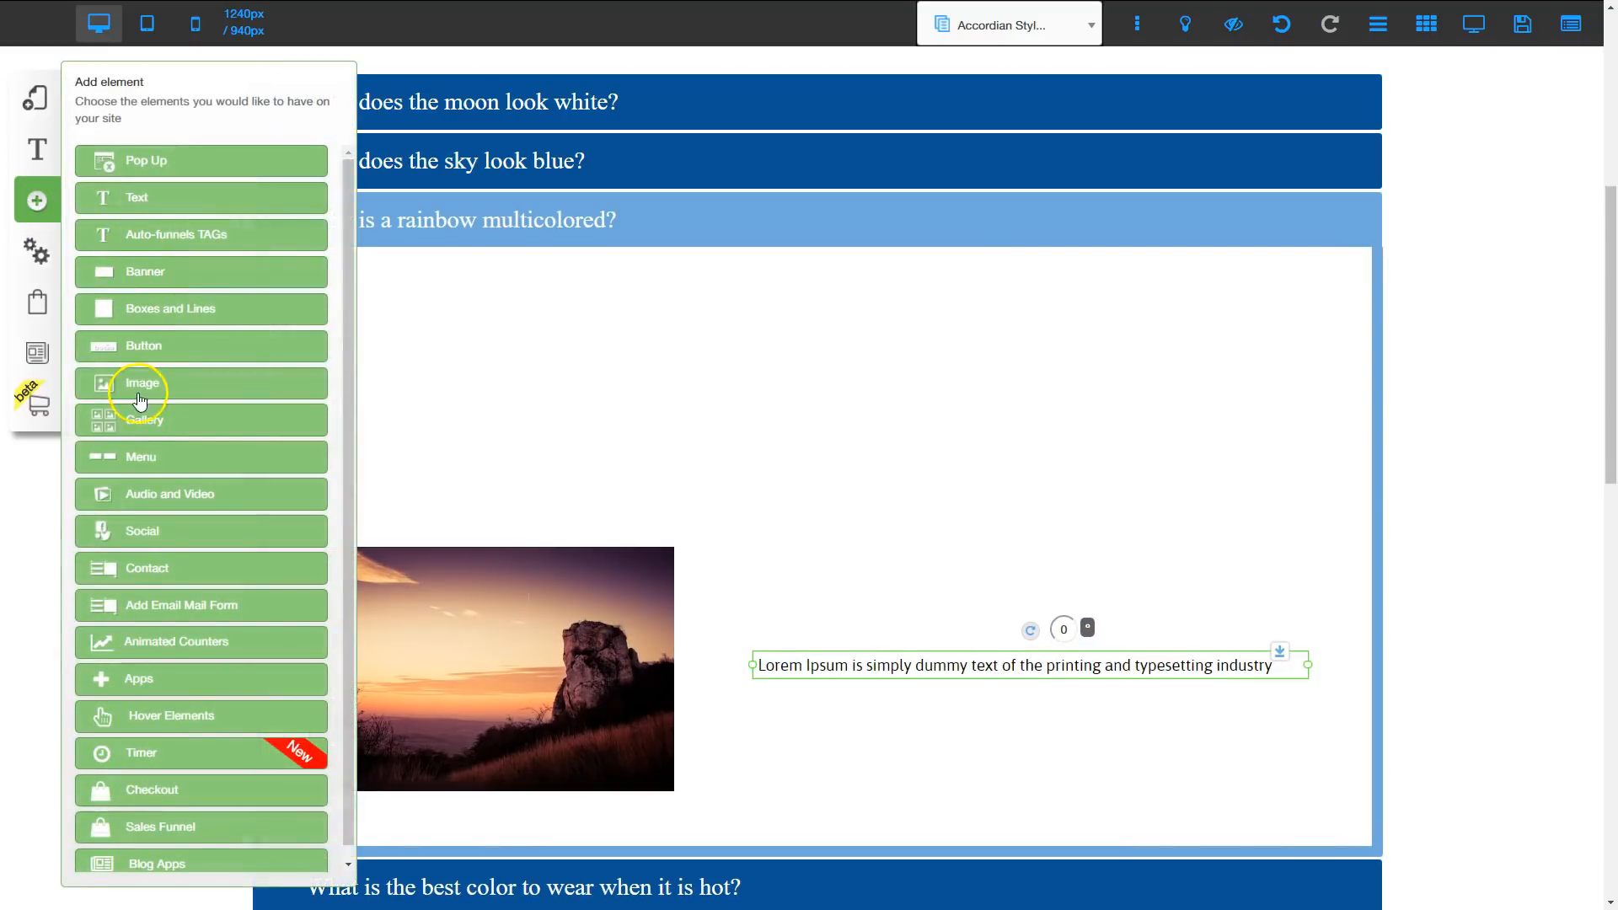
{"action": "left_click", "coordinate": [156, 498]}
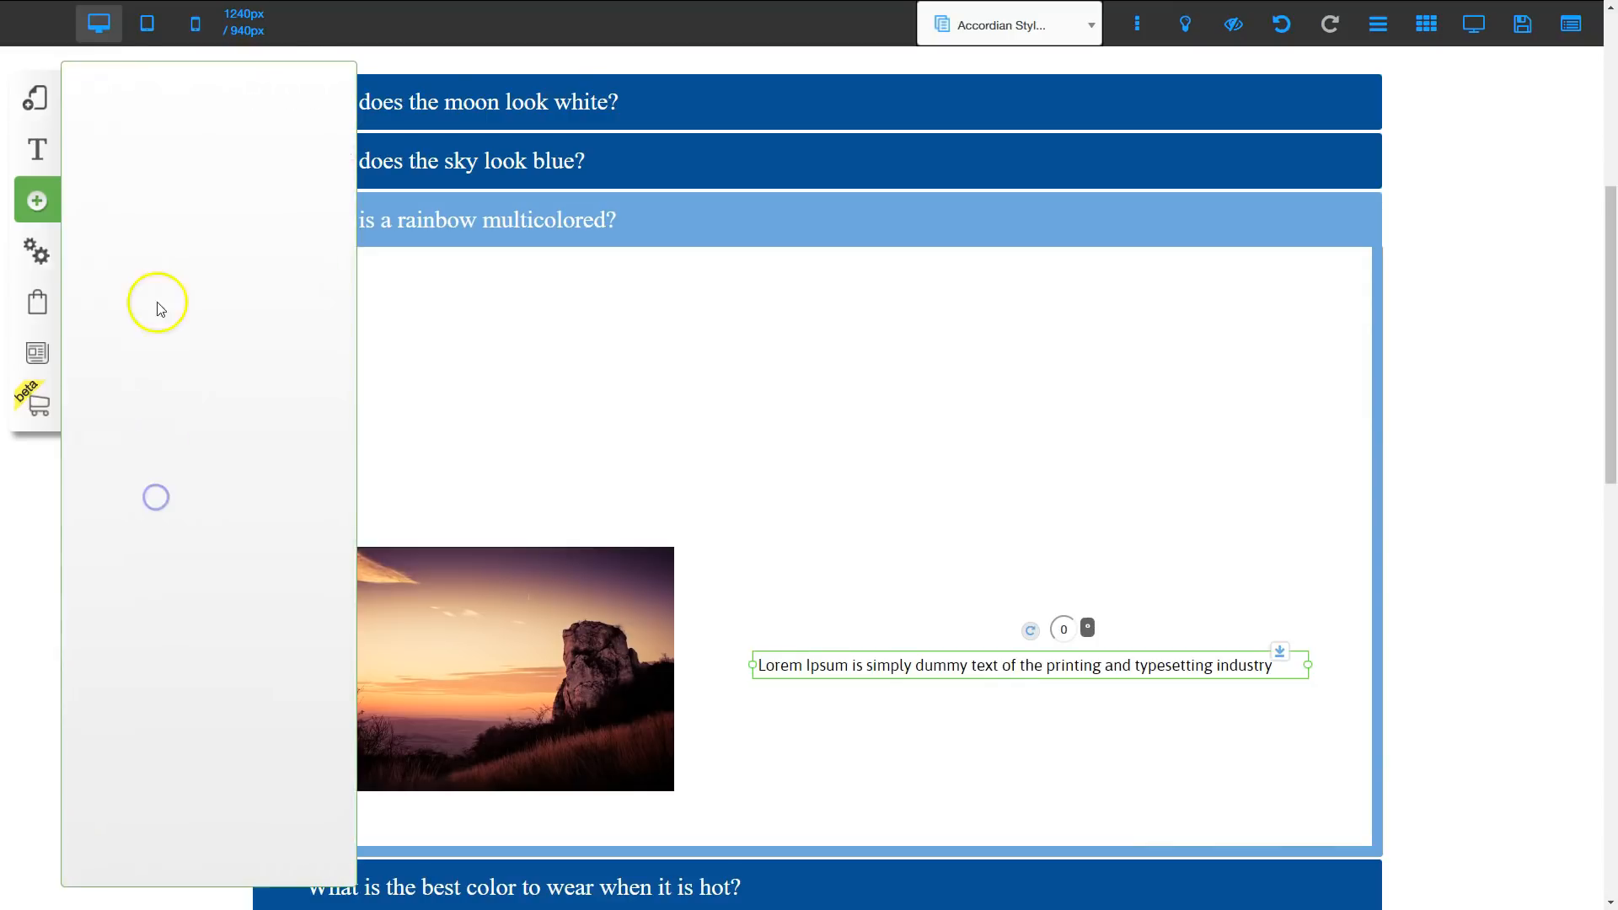
{"action": "left_click_drag", "start_coordinate": [183, 209], "coordinate": [481, 616]}
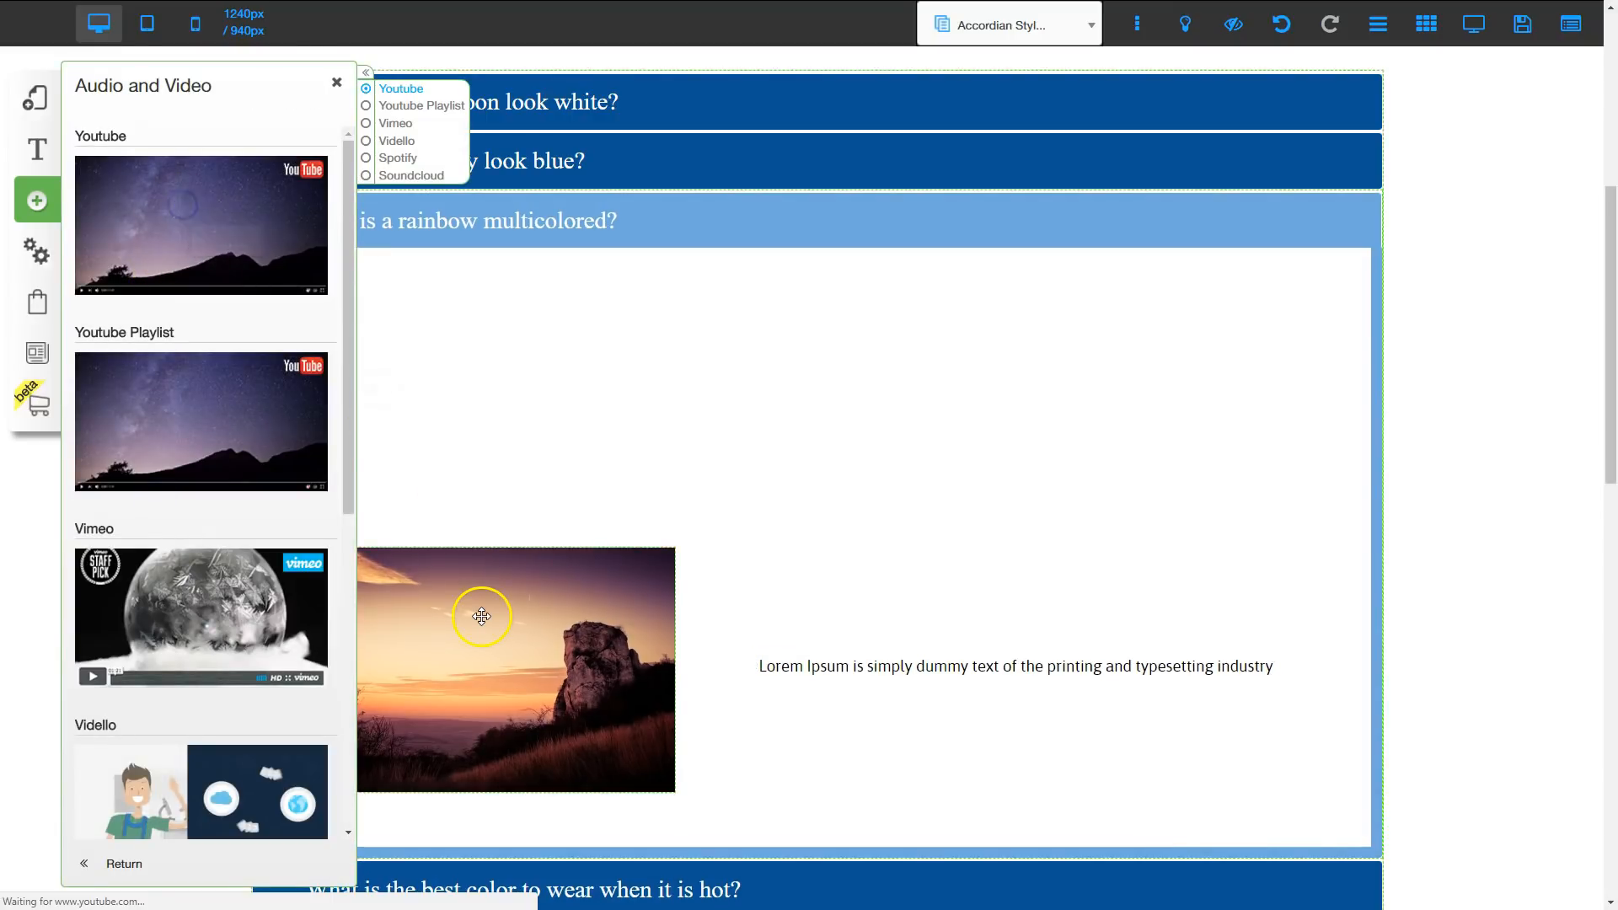
{"action": "left_click", "coordinate": [337, 82]}
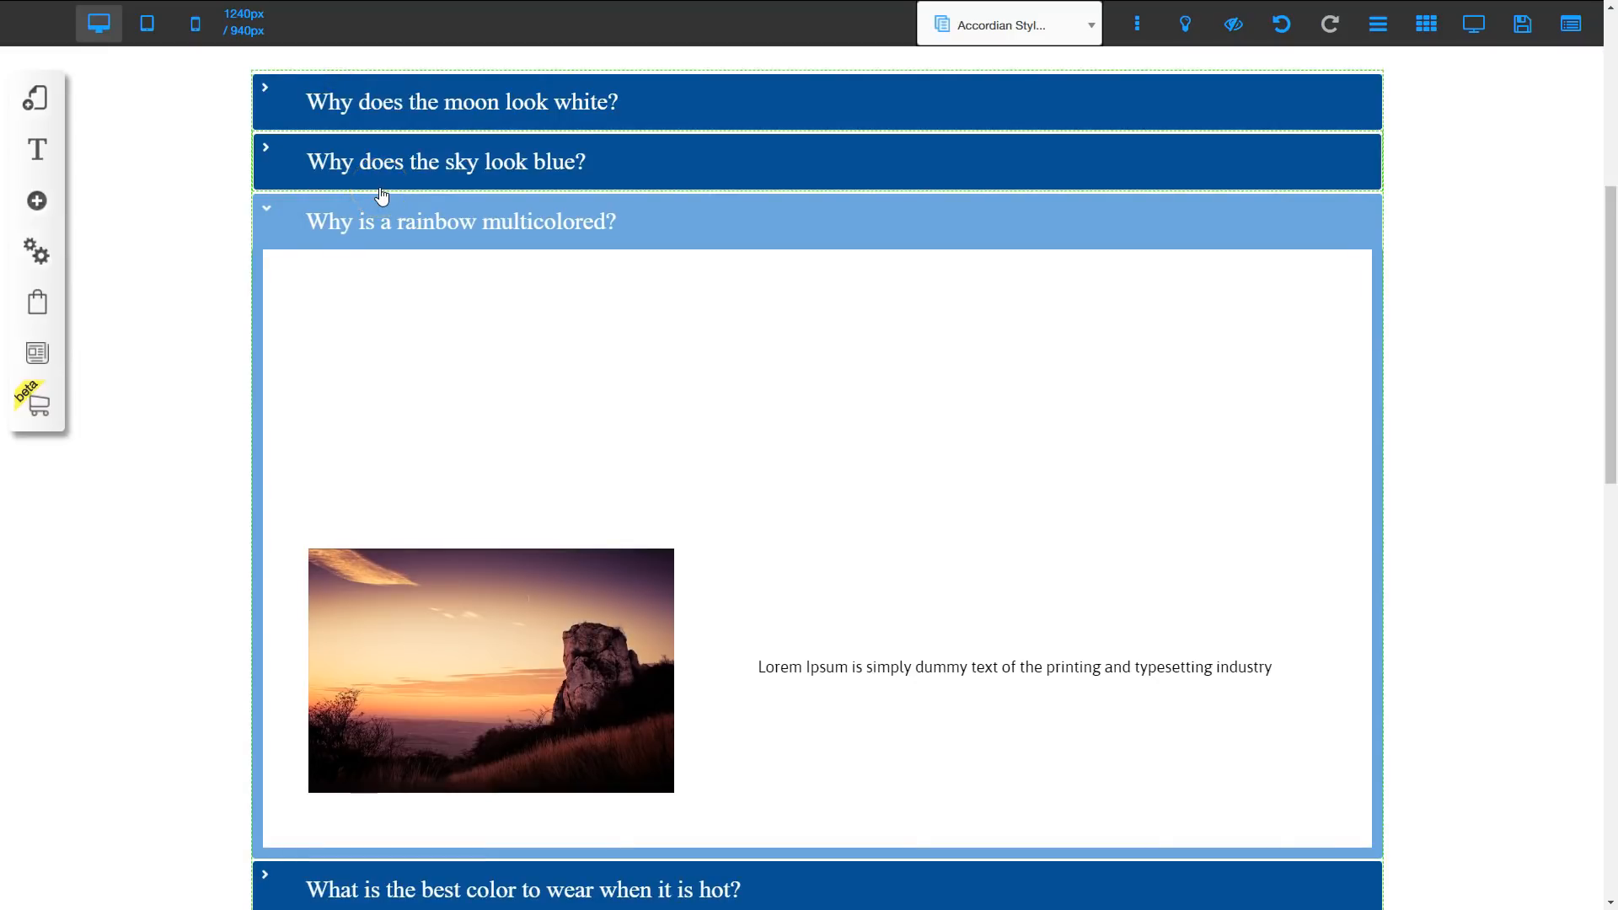
{"action": "left_click", "coordinate": [455, 218]}
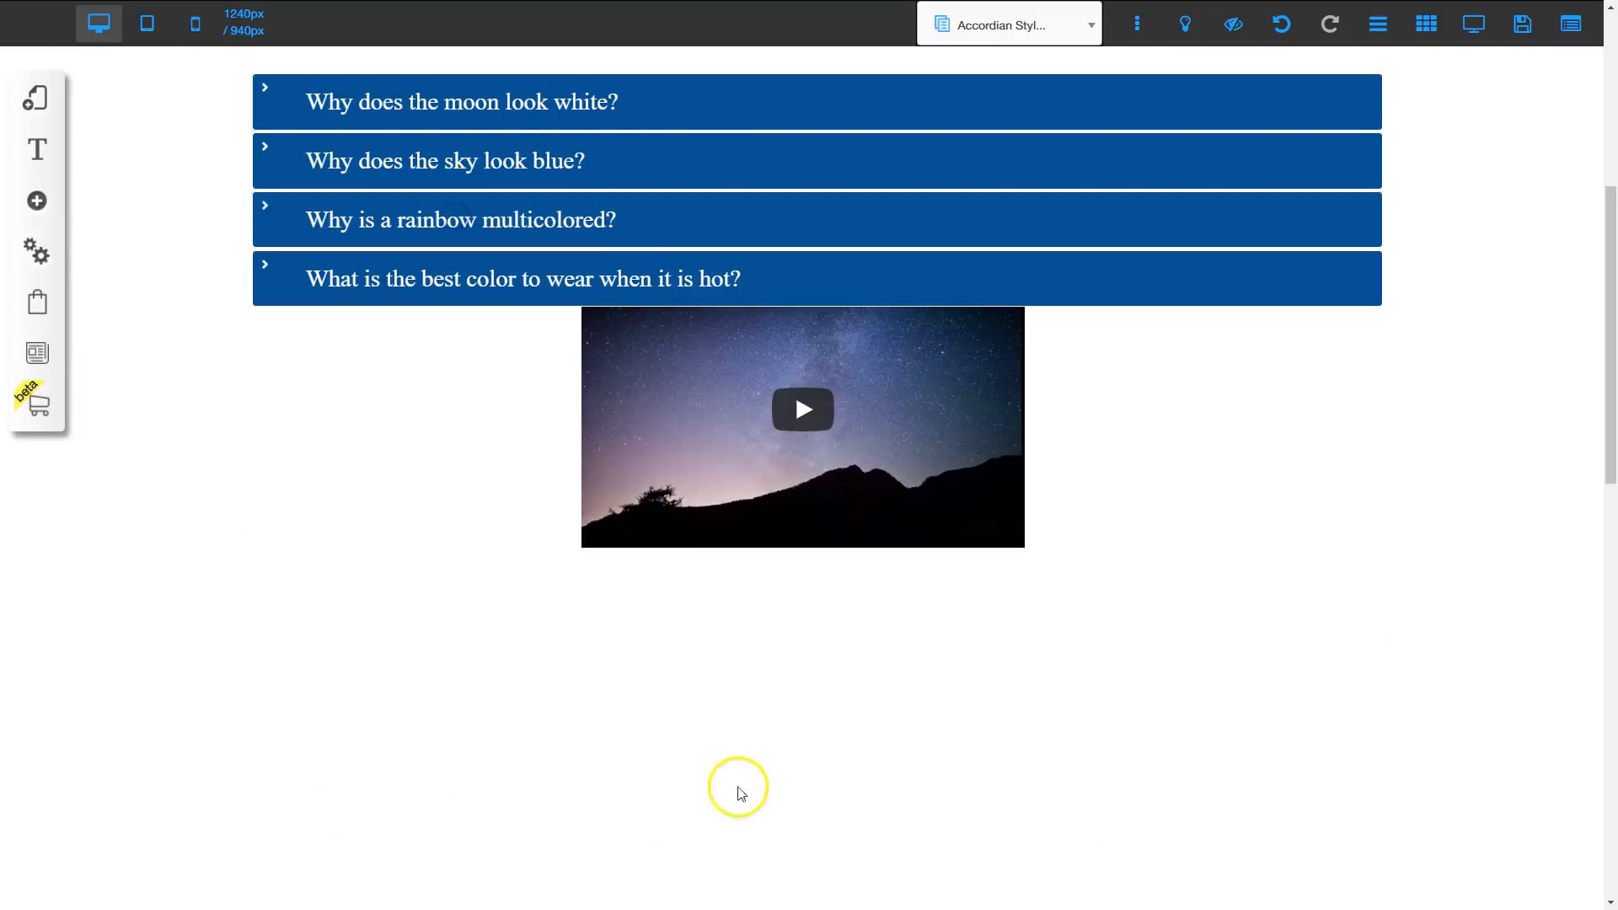
{"action": "left_click_drag", "start_coordinate": [813, 387], "coordinate": [1465, 190]}
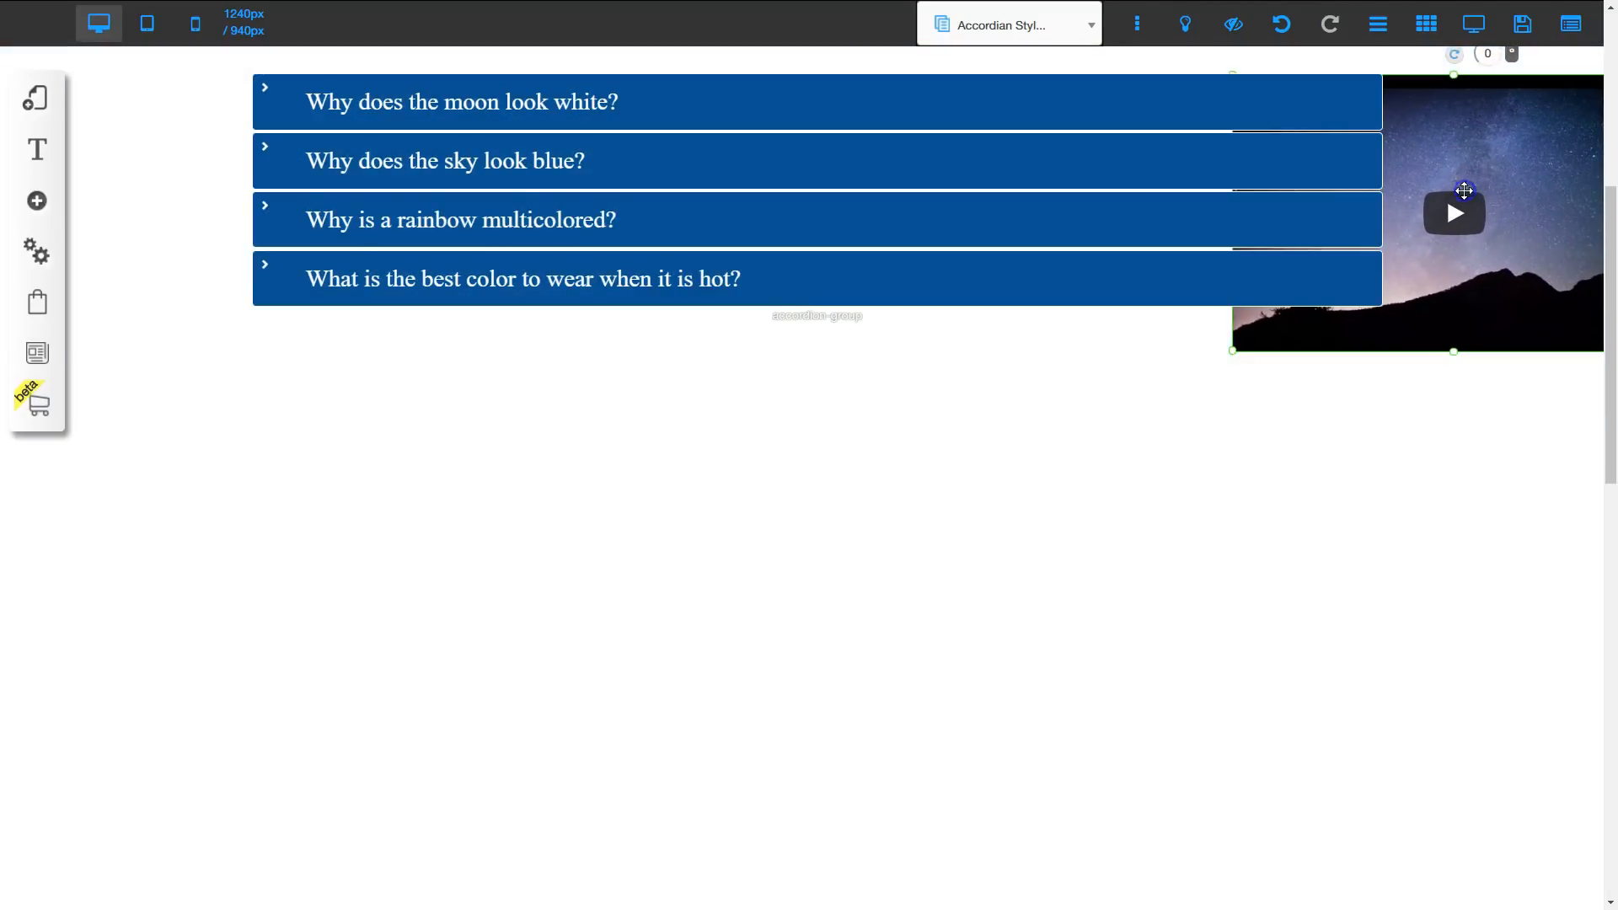
{"action": "left_click", "coordinate": [414, 219]}
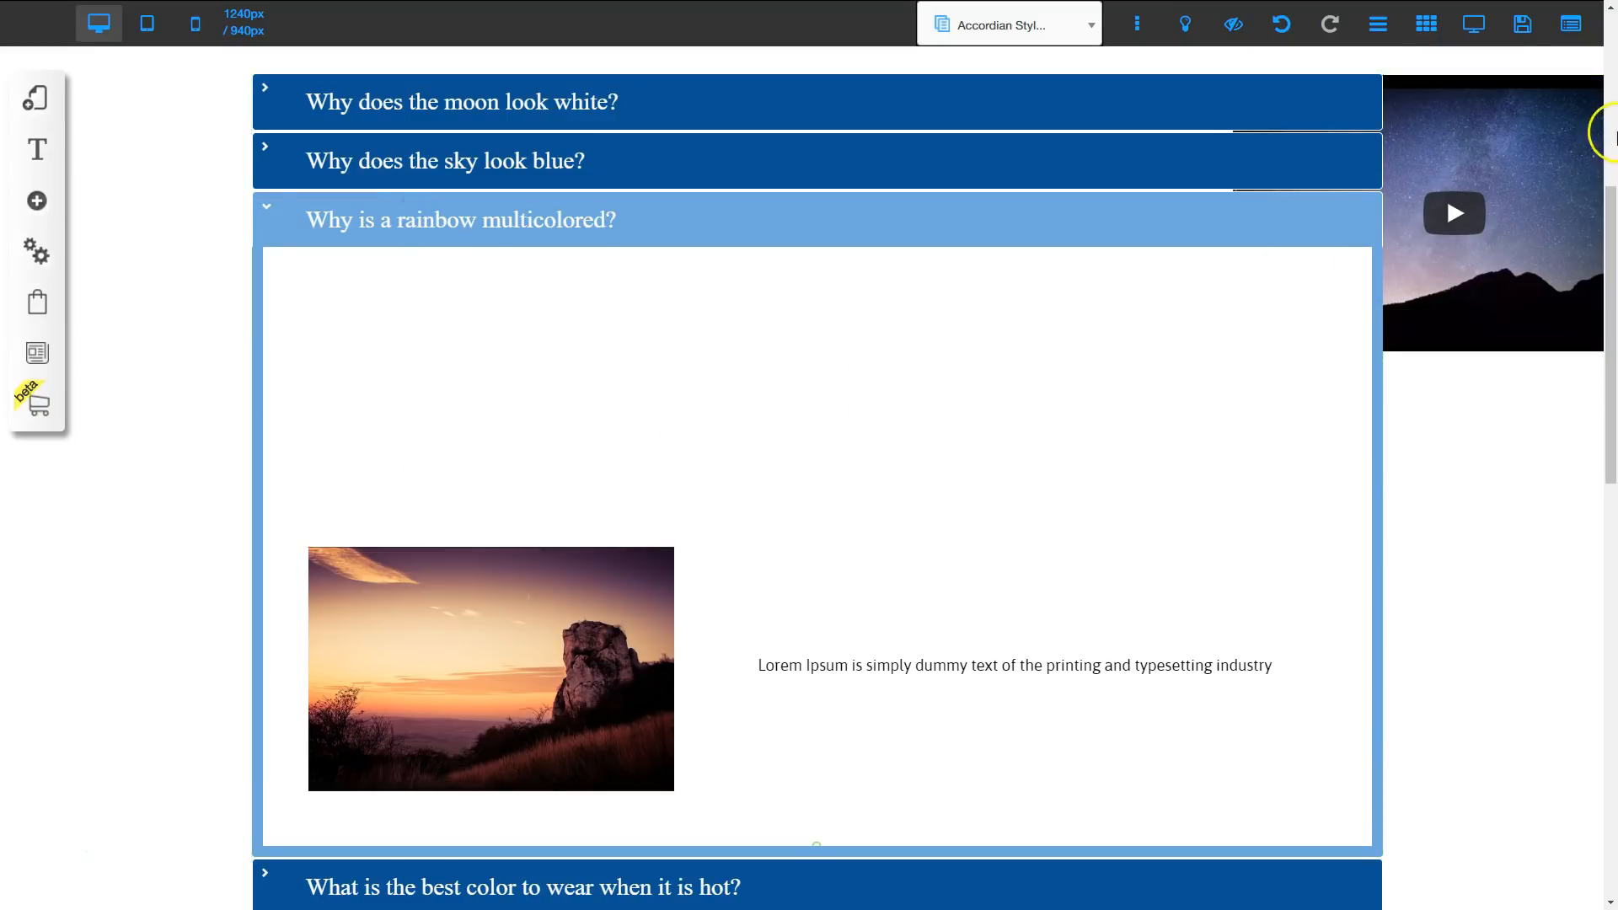
{"action": "left_click_drag", "start_coordinate": [1506, 159], "coordinate": [569, 348]}
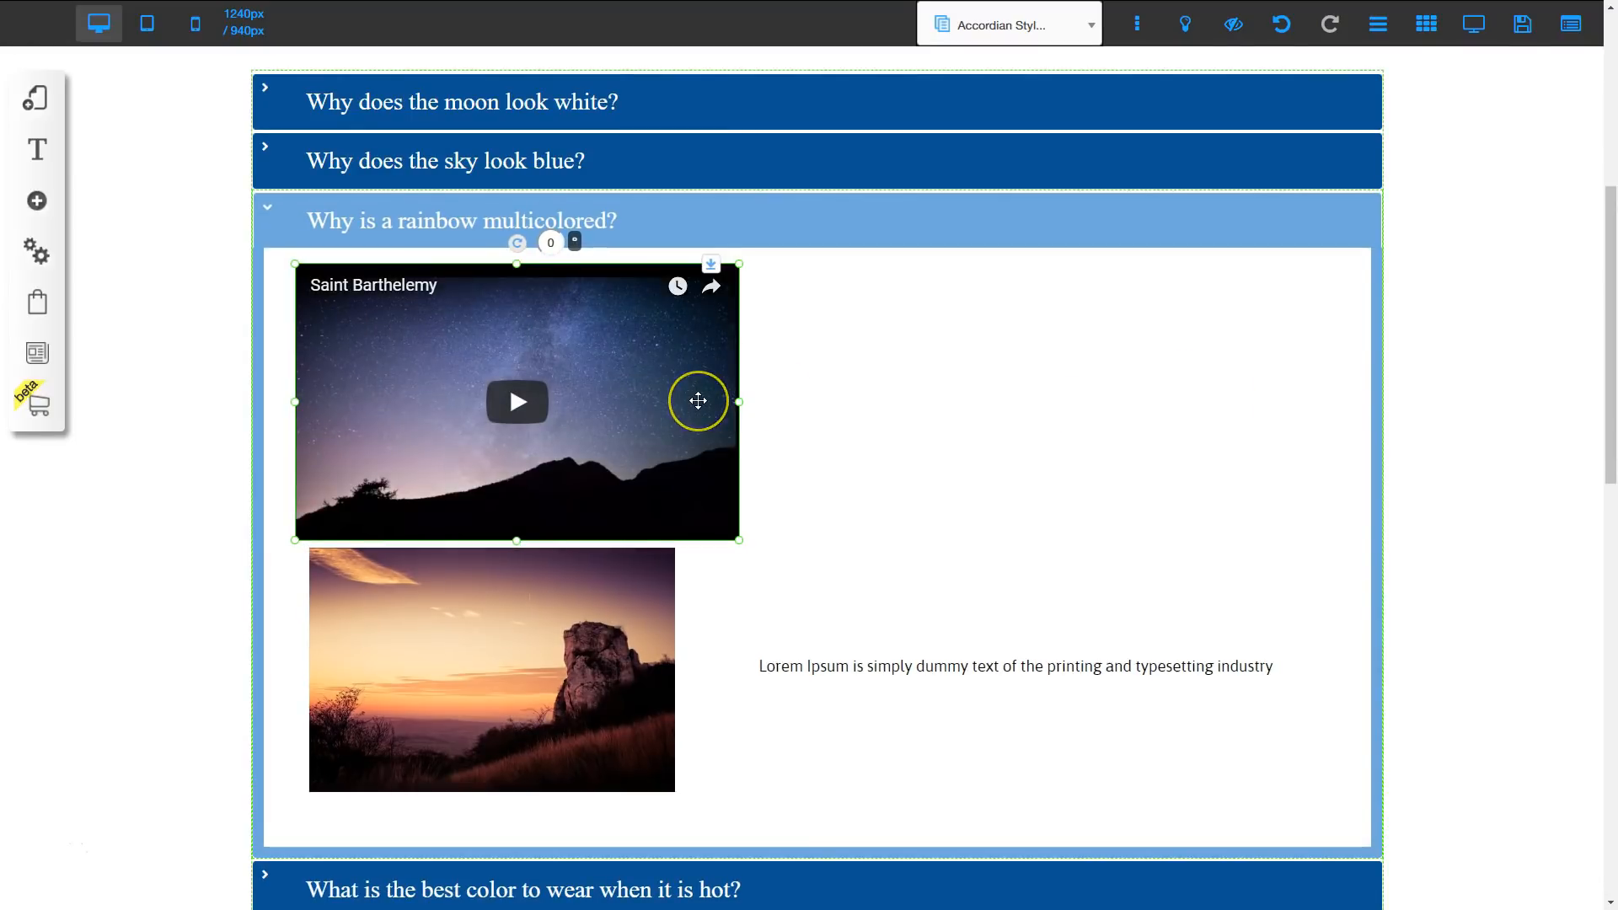
Duplicate the video so two sit side by side, and reposition the sunset image and placeholder text beneath them
{"action": "mouse_move", "coordinate": [698, 402]}
{"action": "left_mouse_down"}
{"action": "mouse_move", "coordinate": [604, 389]}
{"action": "mouse_move", "coordinate": [852, 408]}
{"action": "mouse_move", "coordinate": [1123, 377]}
{"action": "mouse_move", "coordinate": [704, 402]}
{"action": "mouse_move", "coordinate": [722, 401]}
{"action": "left_mouse_up"}
{"action": "left_click", "coordinate": [1178, 401]}
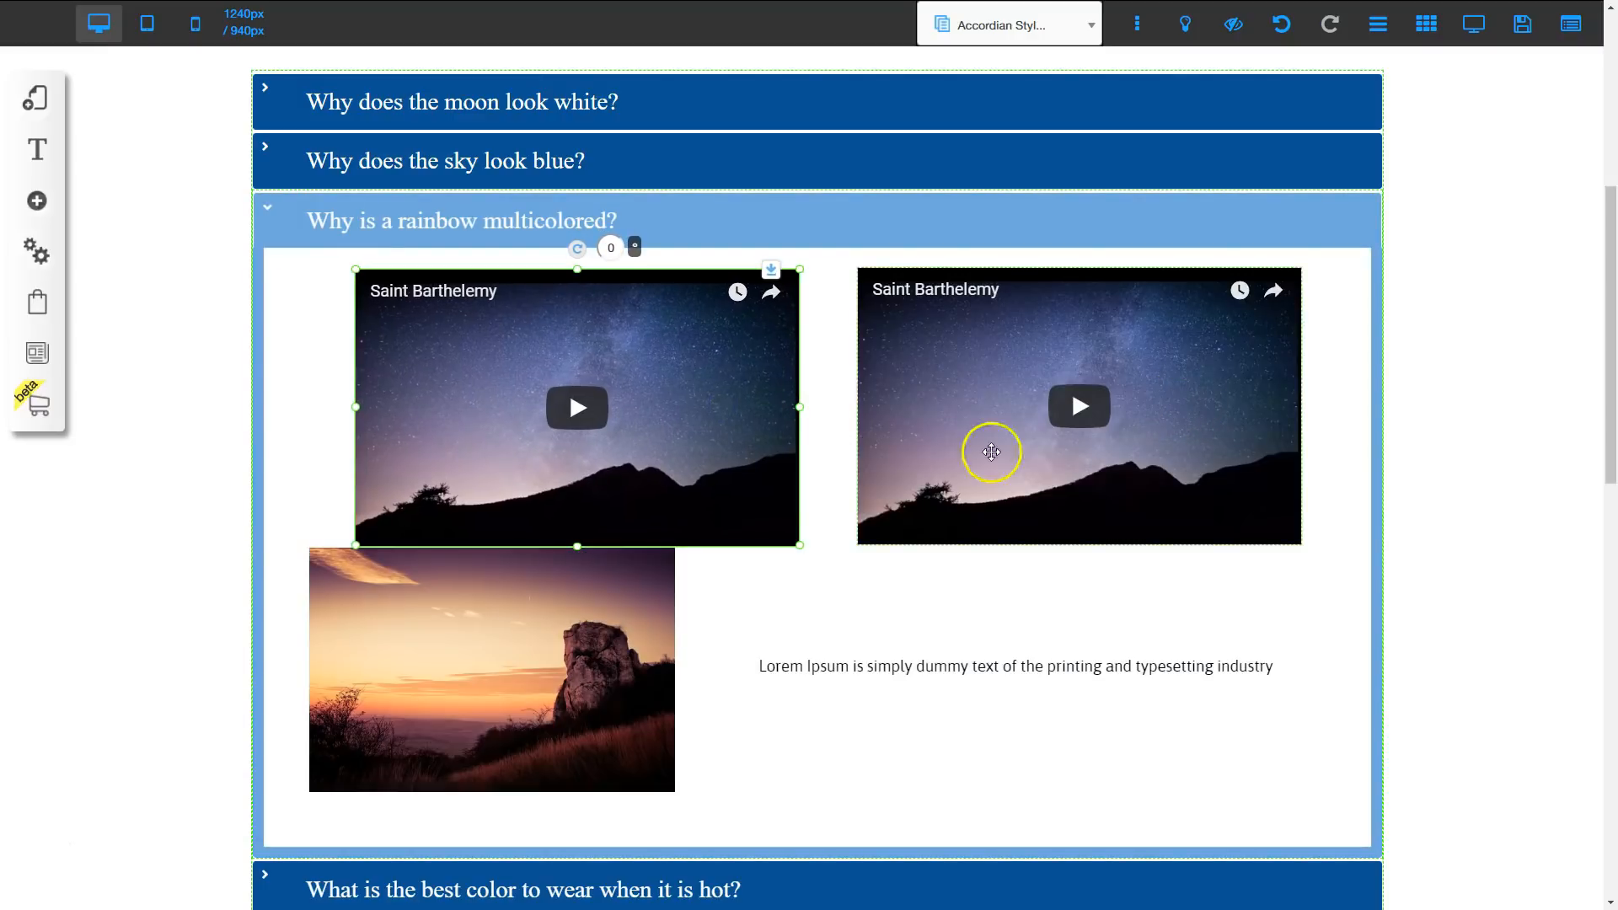
{"action": "scroll", "coordinate": [458, 603], "scroll_direction": "down", "scroll_amount": 3}
{"action": "left_click_drag", "start_coordinate": [437, 382], "coordinate": [489, 405]}
{"action": "left_click", "coordinate": [911, 416]}
{"action": "scroll", "coordinate": [893, 519], "scroll_direction": "up", "scroll_amount": 2}
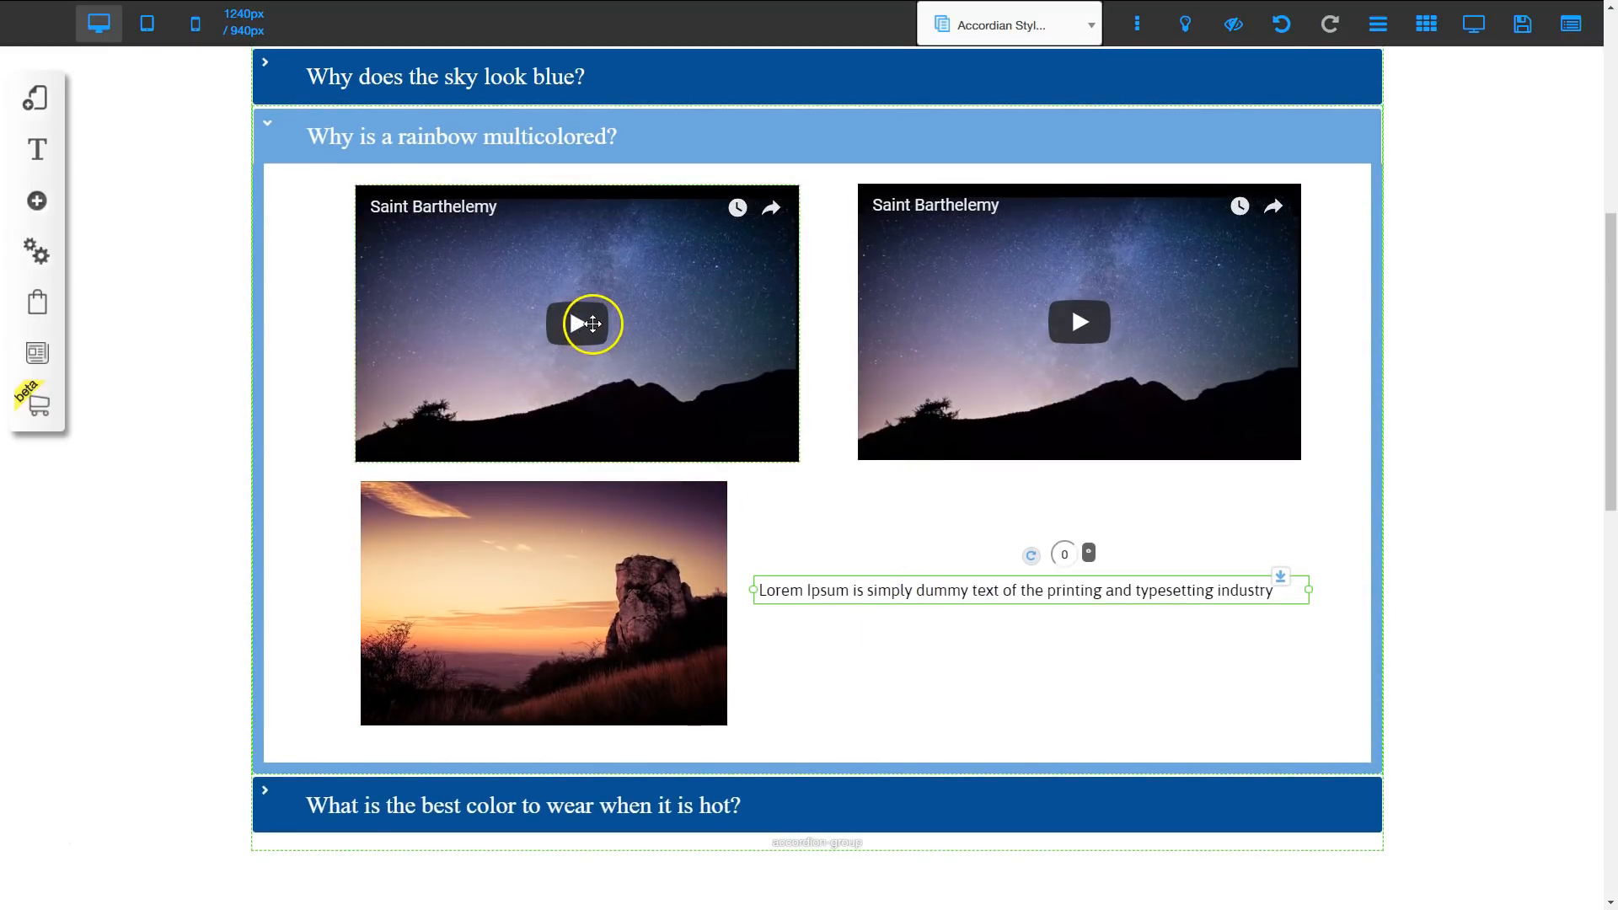
{"action": "left_click", "coordinate": [592, 323]}
{"action": "left_click", "coordinate": [737, 303]}
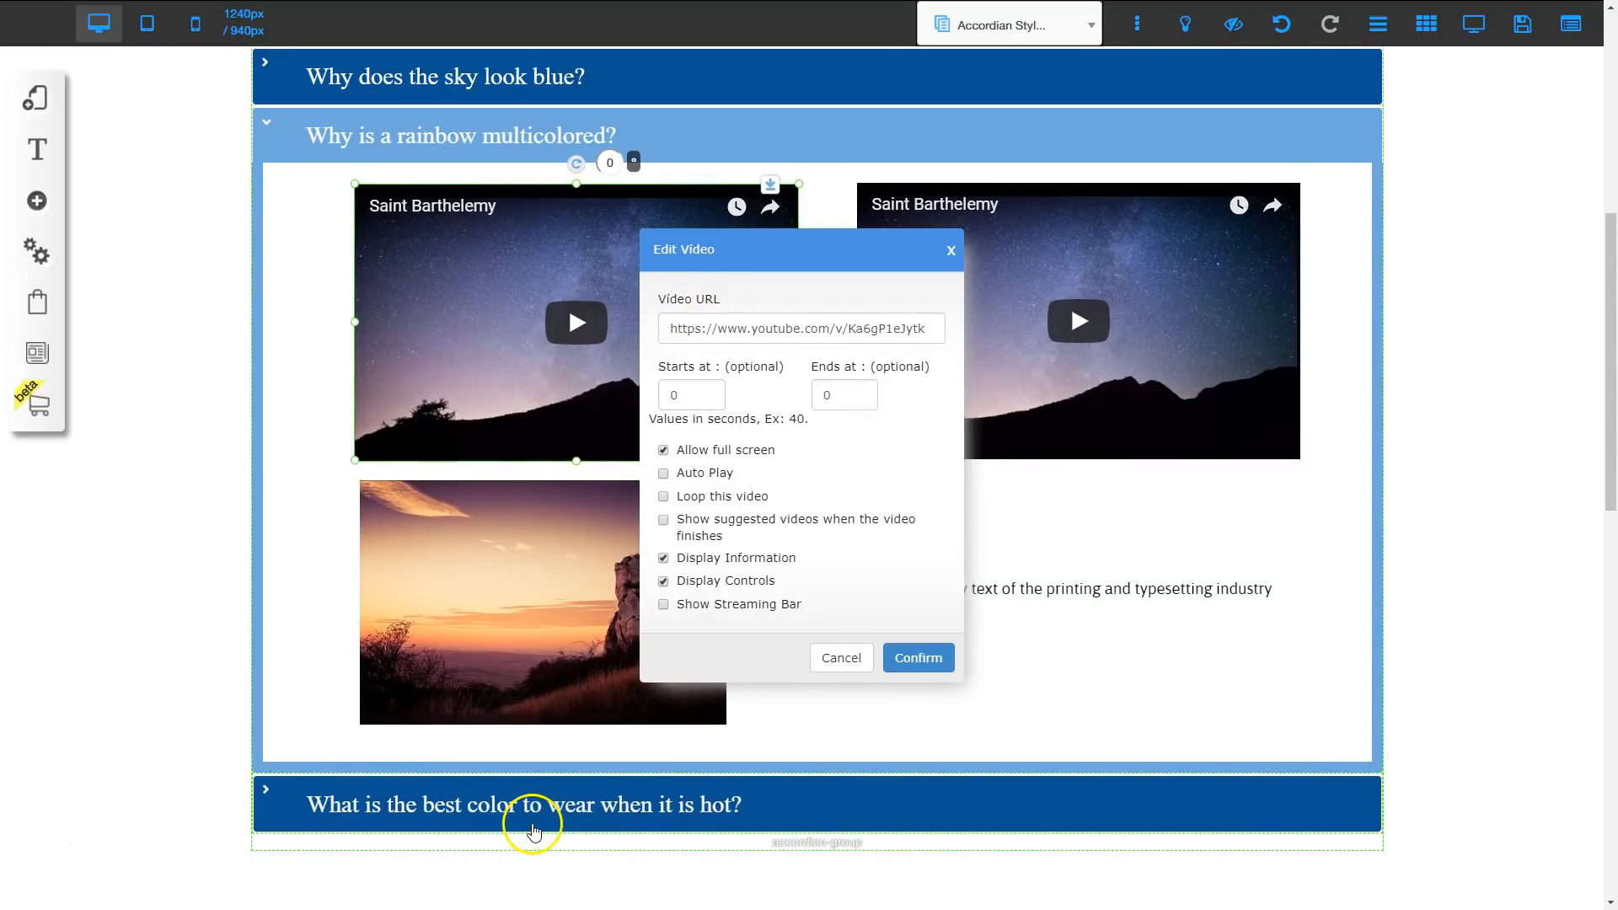
{"action": "right_click", "coordinate": [743, 328]}
{"action": "left_click", "coordinate": [762, 406]}
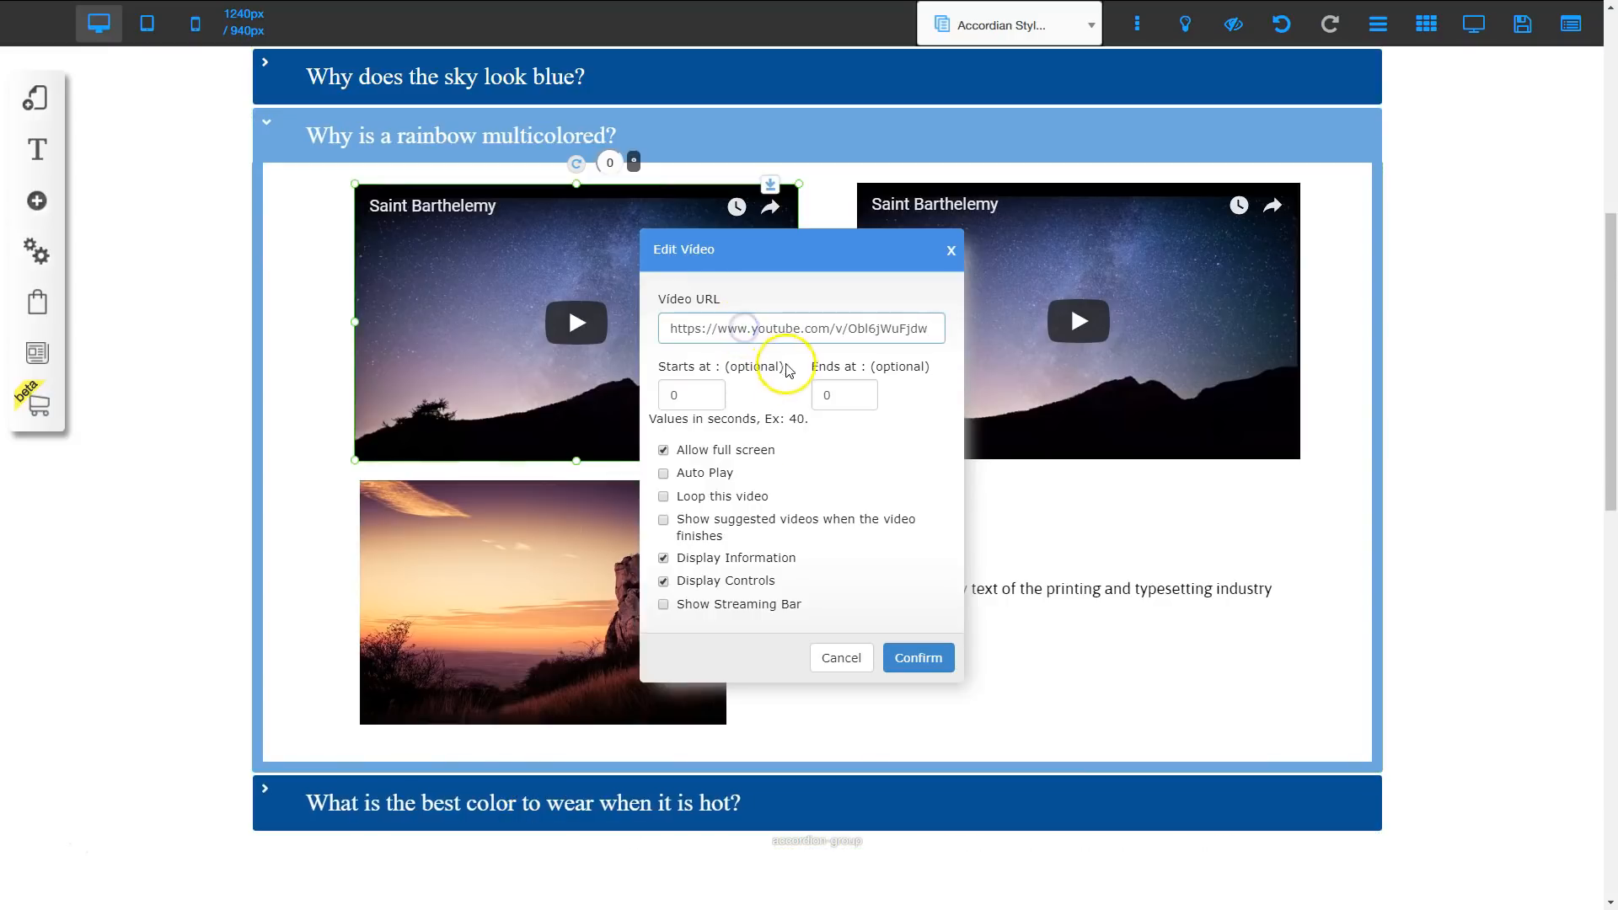
{"action": "left_click", "coordinate": [918, 658]}
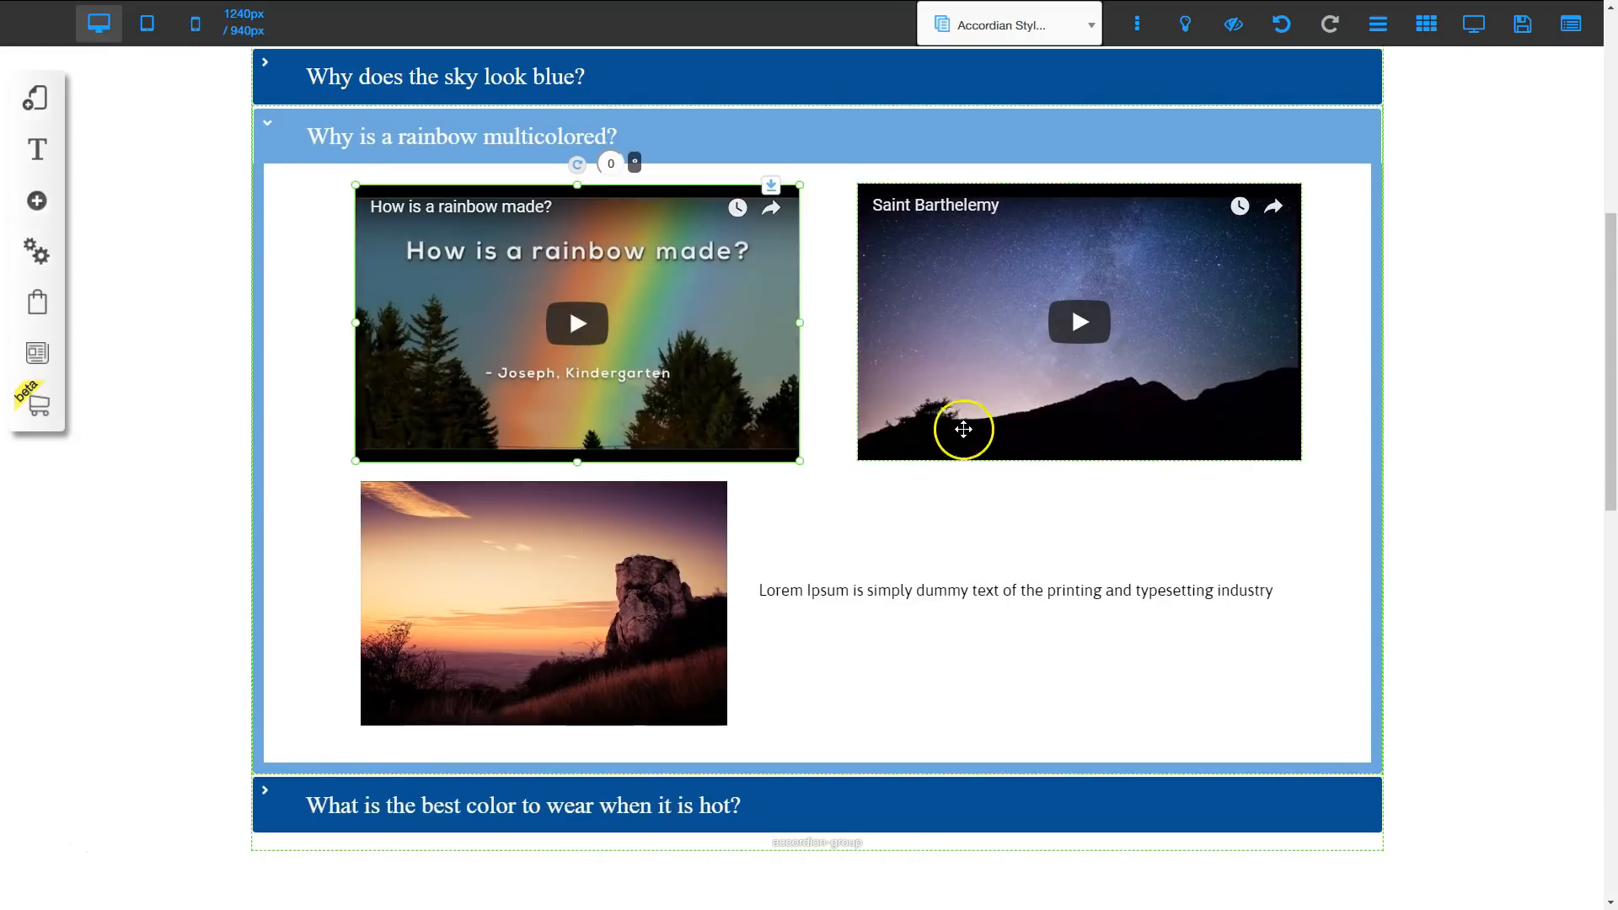
{"action": "right_click", "coordinate": [995, 336]}
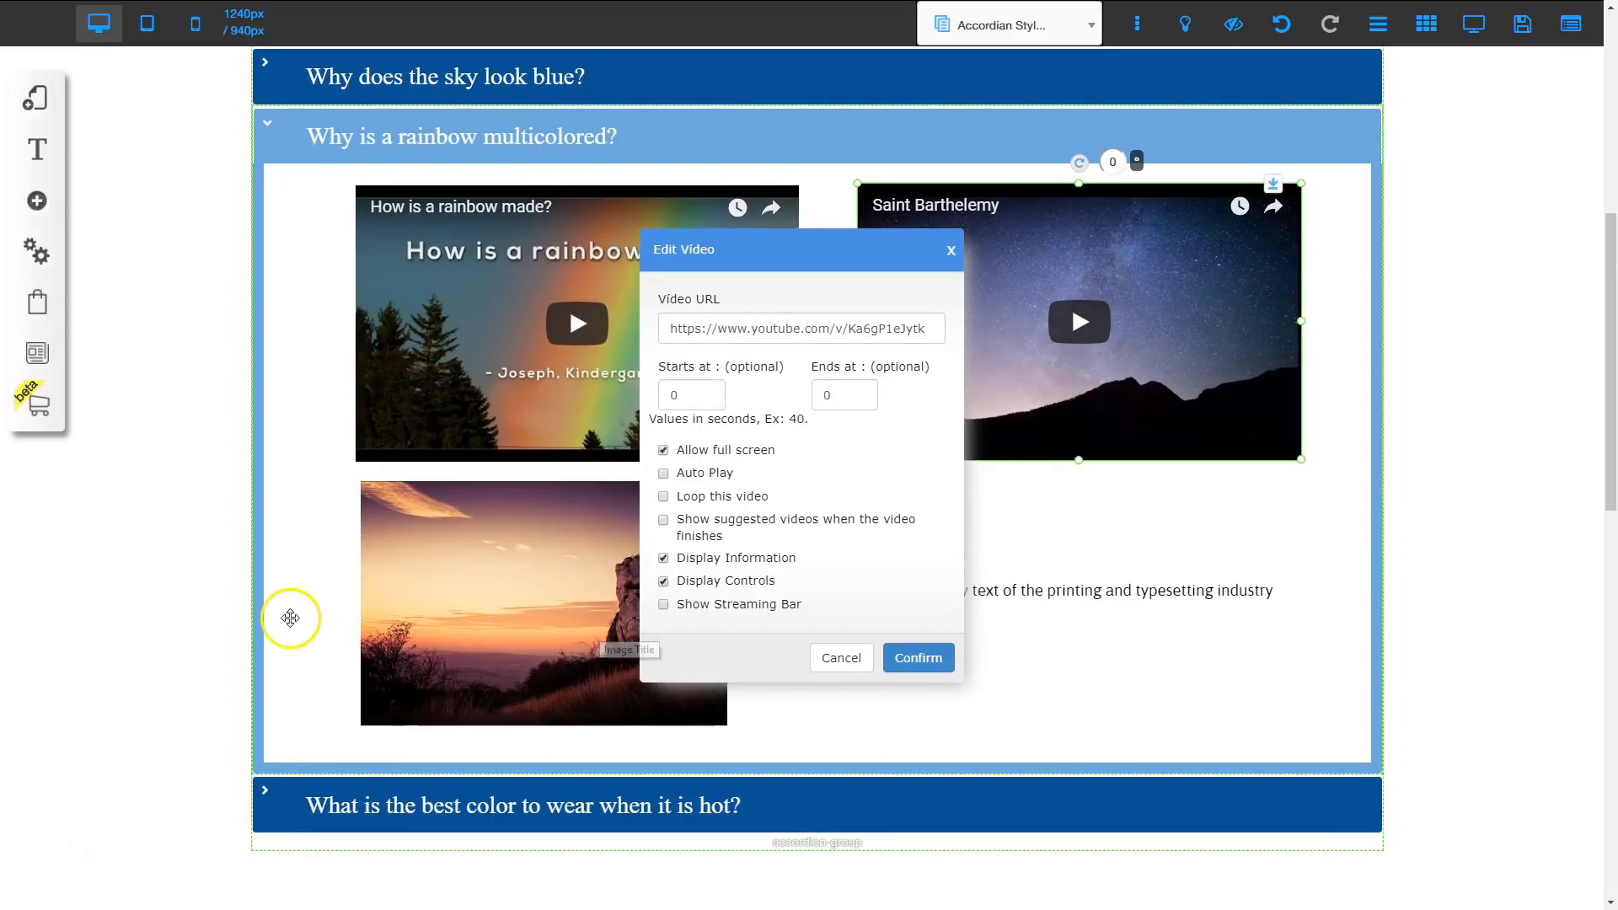
{"action": "triple_click", "coordinate": [787, 325]}
{"action": "type", "text": "https://www.youtube.com/v/5pYnC-ONdXQ"}
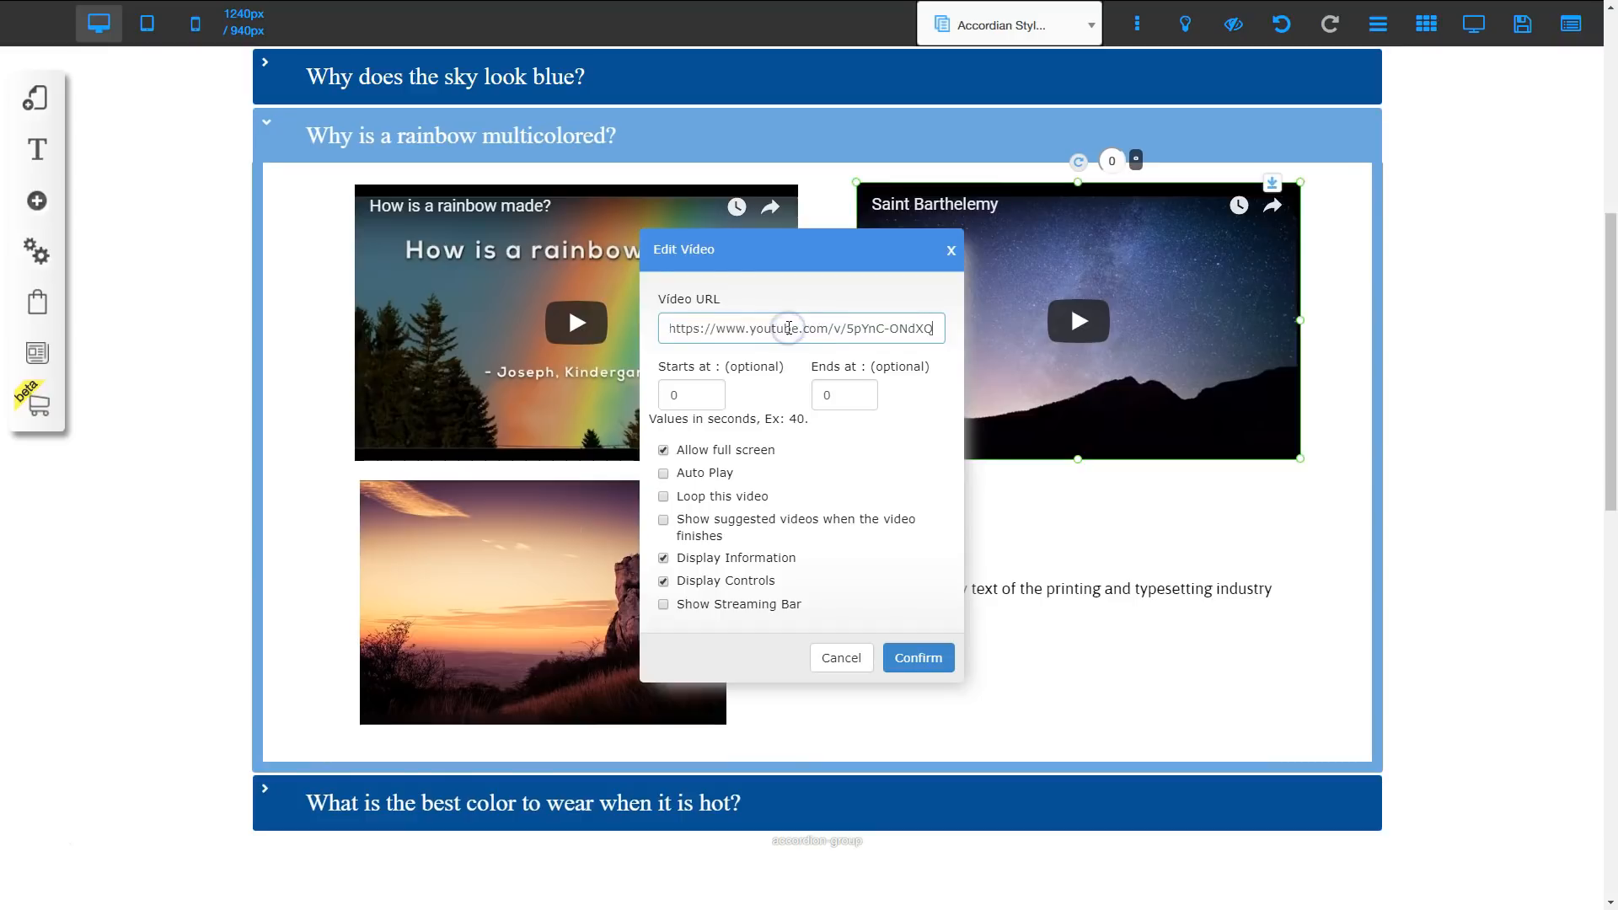
{"action": "left_click", "coordinate": [907, 662]}
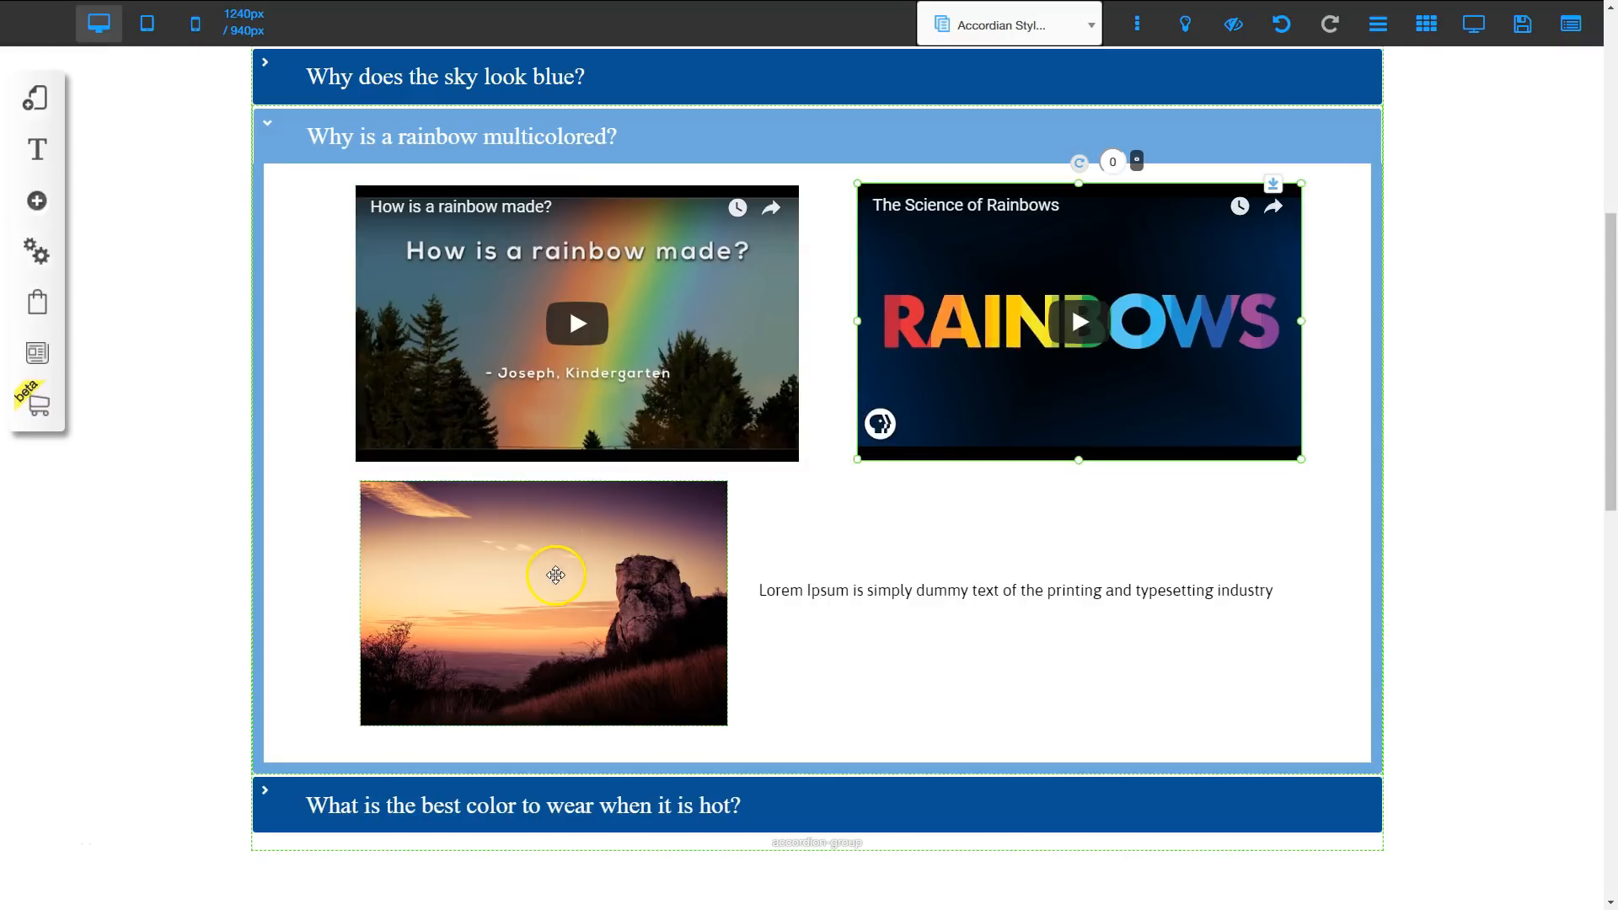
Change the rainbow panel's sunset image to the rainbow landscape picture from the Training folder
{"action": "left_click", "coordinate": [553, 582]}
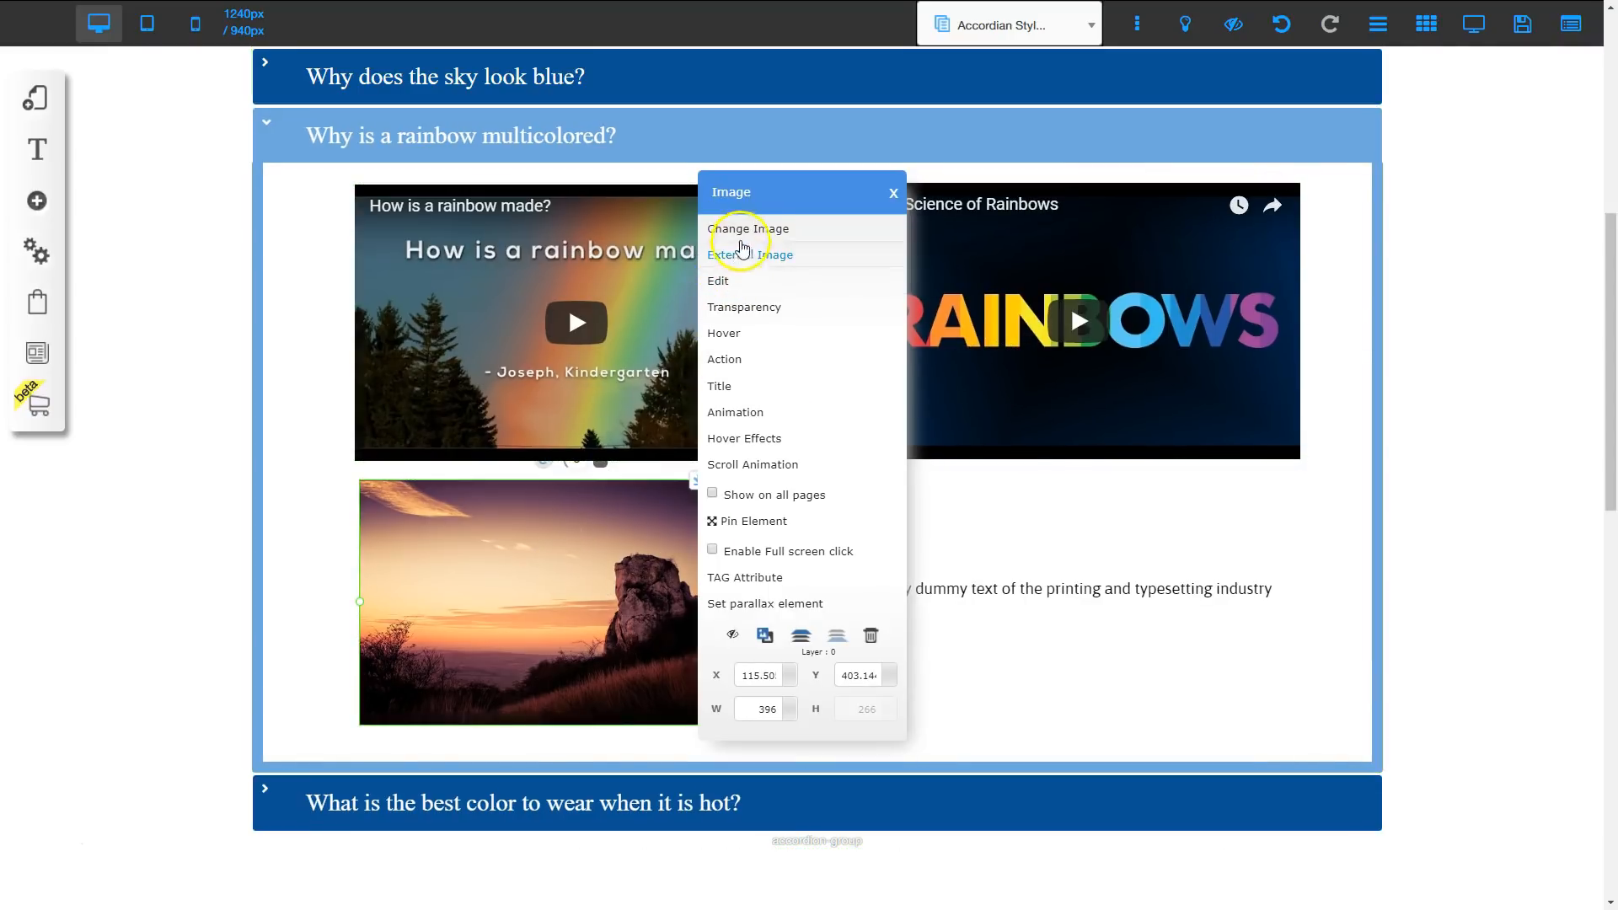
{"action": "left_click", "coordinate": [742, 230]}
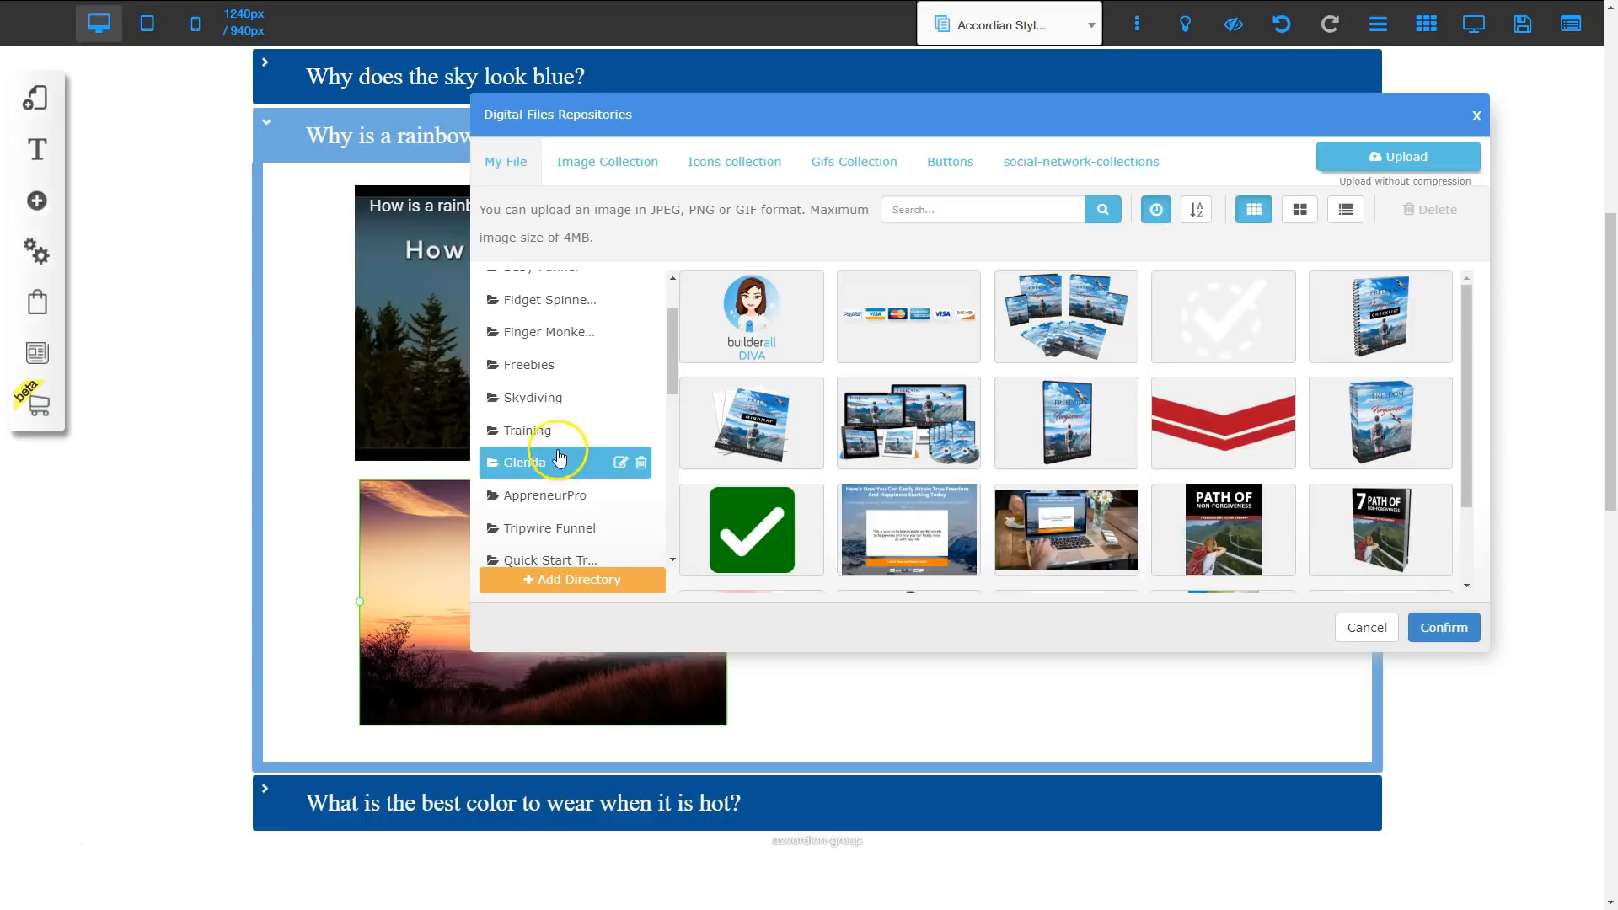
{"action": "left_click", "coordinate": [628, 431]}
{"action": "left_click", "coordinate": [1204, 332]}
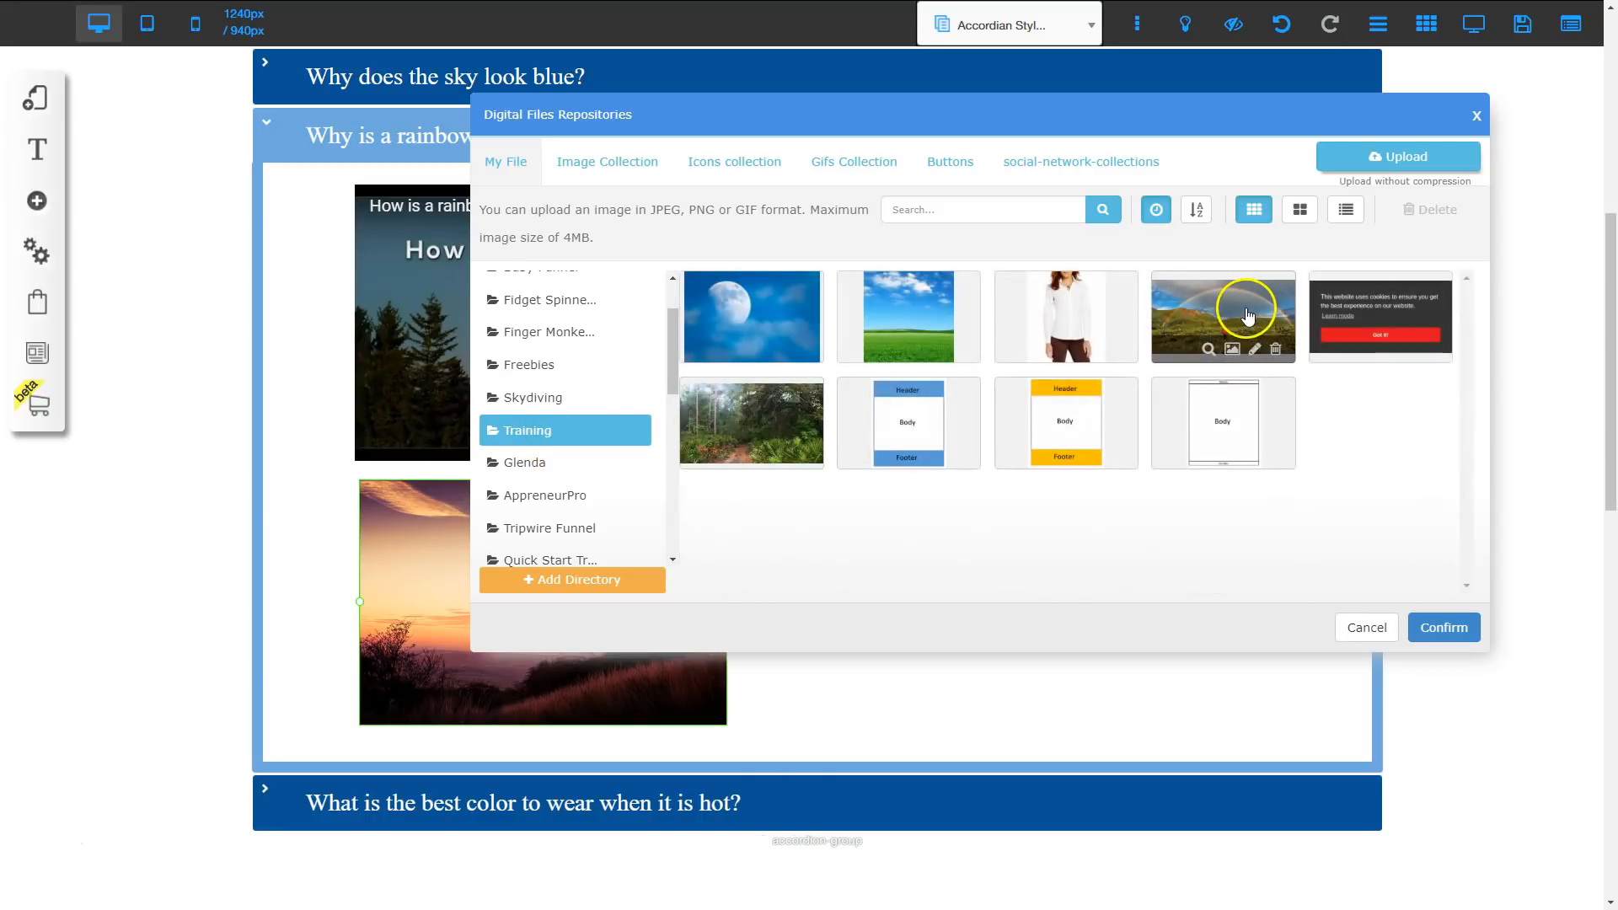
{"action": "left_click", "coordinate": [1444, 632]}
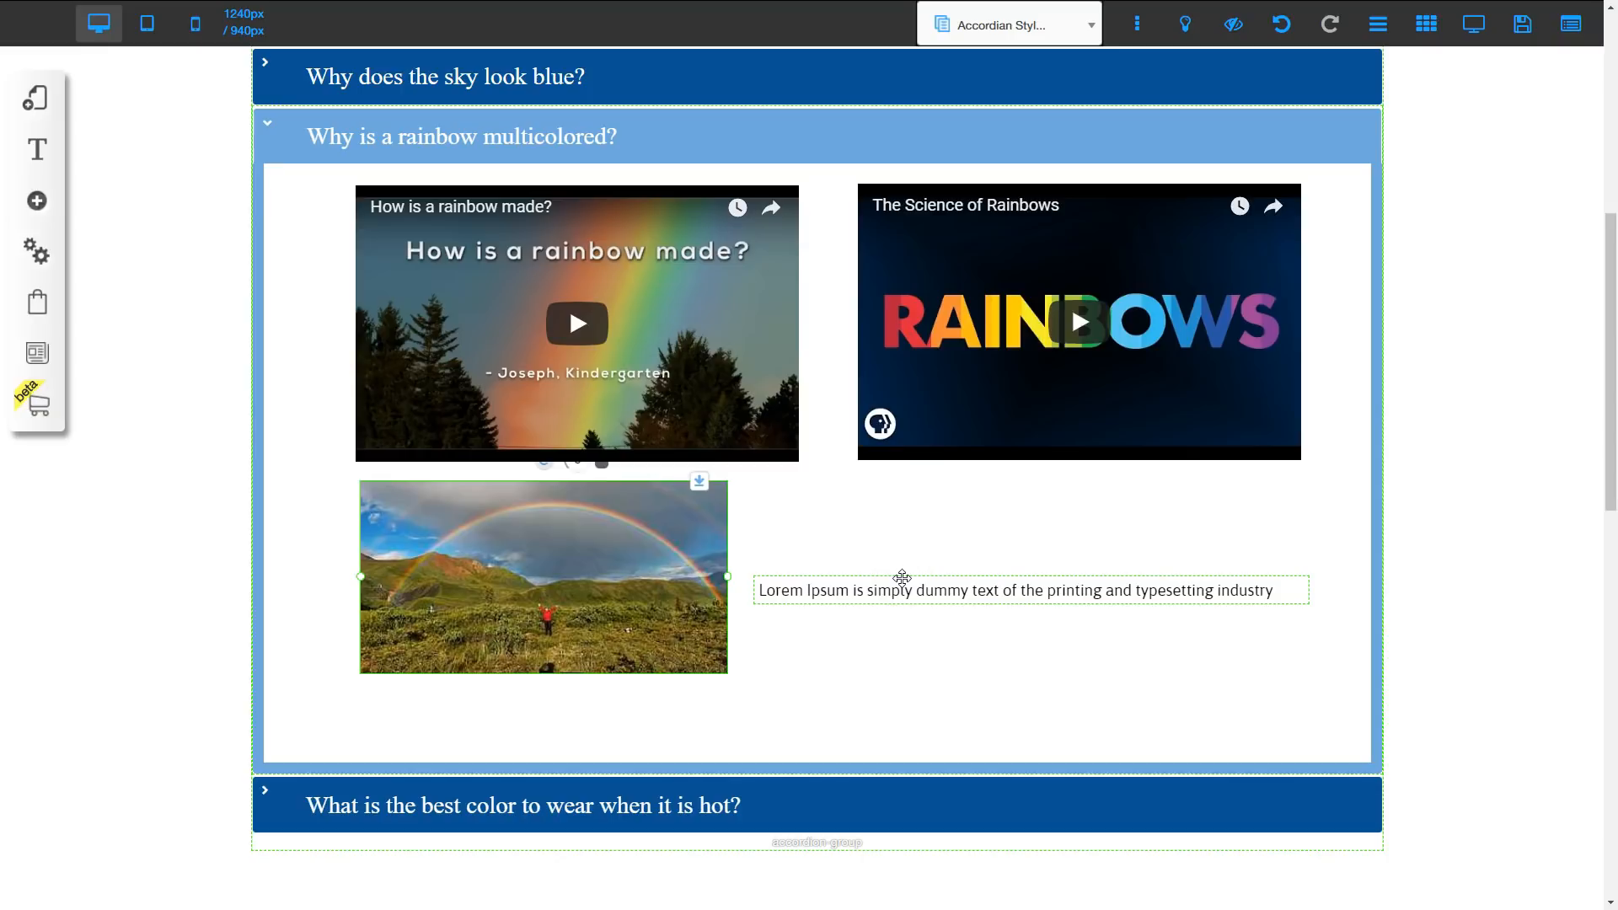
Replace the rainbow panel's placeholder text with the two paragraphs starting "Rainbows are the result of the refraction and reflection of light."
{"action": "left_click", "coordinate": [843, 583]}
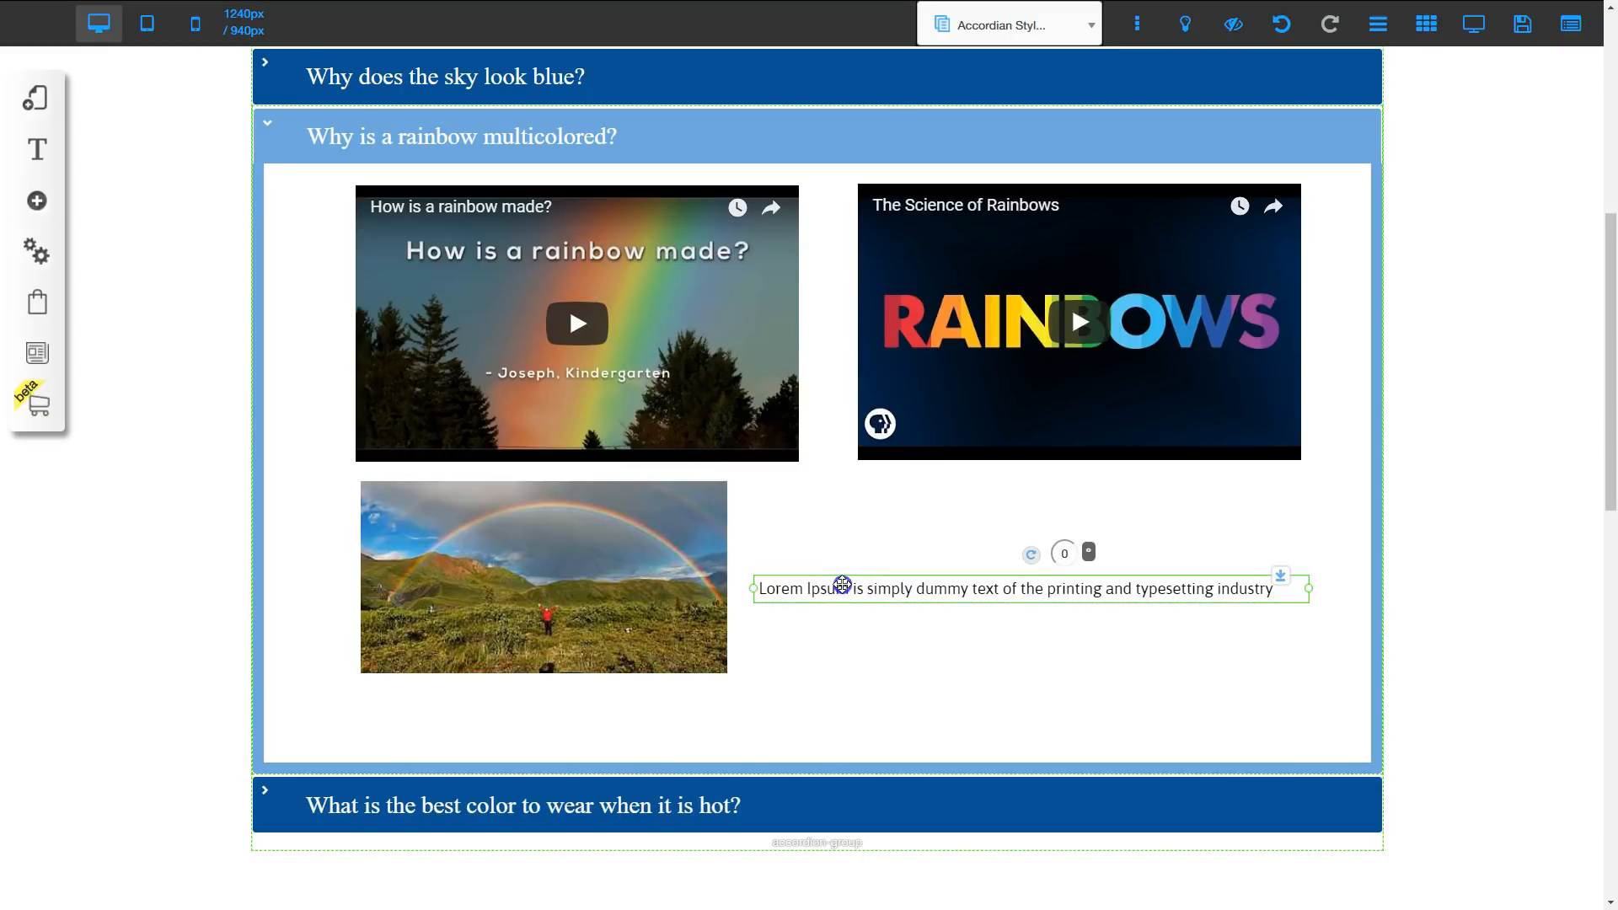
{"action": "double_click", "coordinate": [843, 584]}
{"action": "type", "text": "Rainbows are the result of the refraction and reflection of light. Both refraction and reflection are phenomena that involve a change in a wave's direction. A refracted wave may appear \"bent\", while a reflected wave might seem to \"bounce back\" from a surface or other wavefront.  Light entering a water droplet is refracted. It is then reflected by the back of the droplet. As this reflected light leaves the droplet, it is refracted again, at multiple angles. When sunlight hits a rain droplet, some of the light is reflected. The electromagnetic spectrum is made of light with many different wavelengths lproducing different colors), and each is reflected at a different angle. Thus, spectrum is separated, producing a rainbow."}
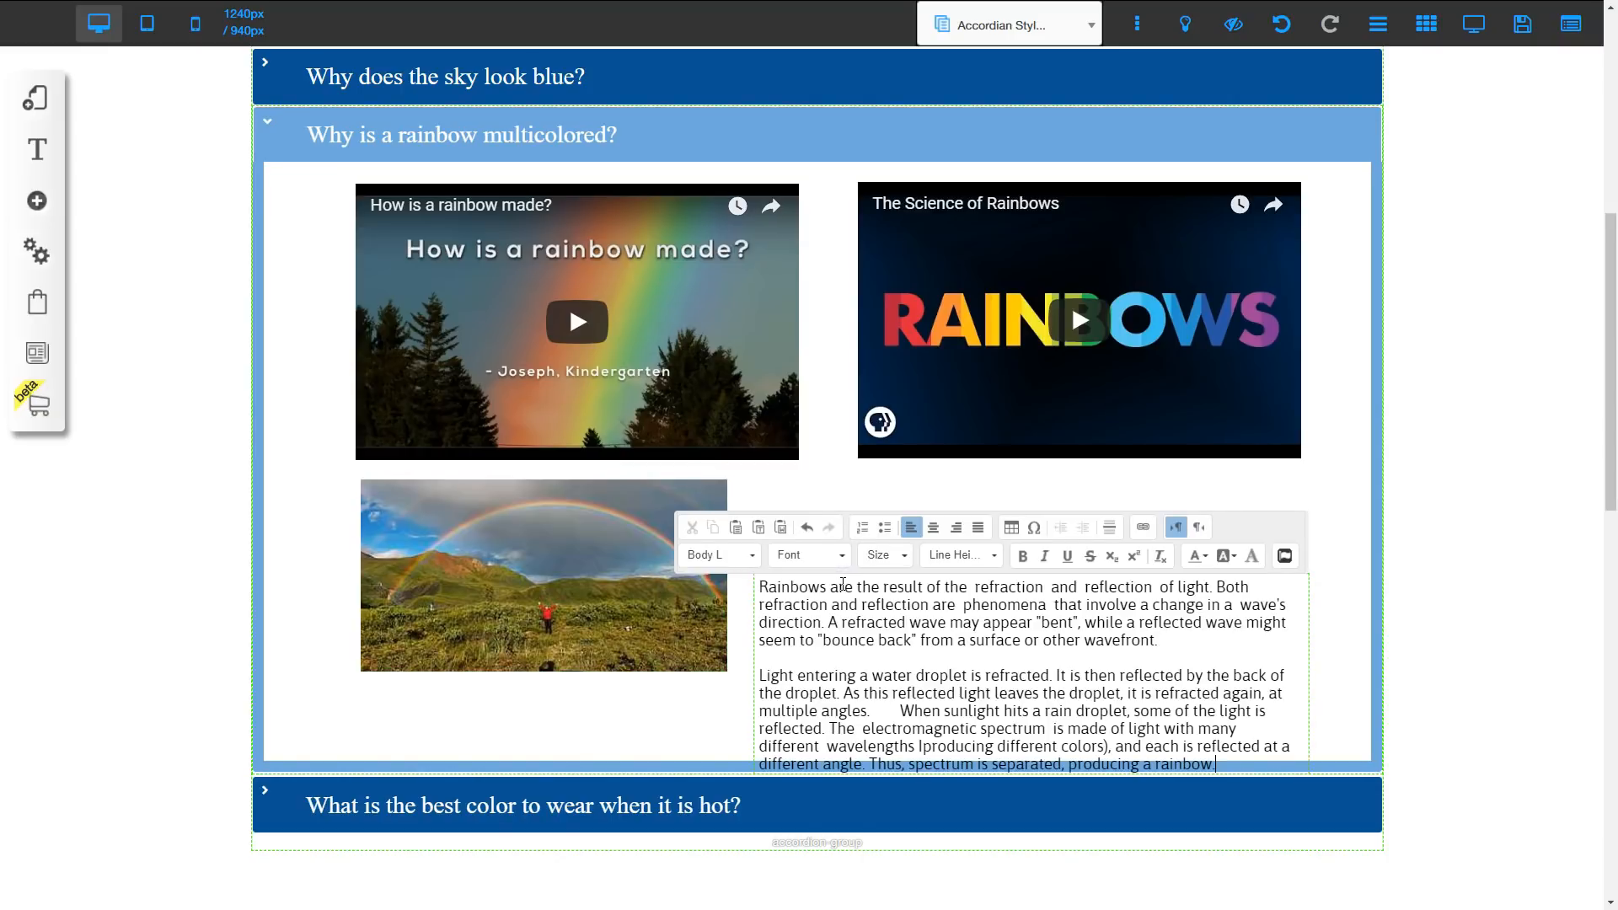
{"action": "left_click", "coordinate": [1329, 605]}
Move the rainbow text up level with the top of the image beside it, and widen its text box slightly
{"action": "left_click_drag", "start_coordinate": [961, 636], "coordinate": [950, 549]}
{"action": "left_click_drag", "start_coordinate": [1310, 586], "coordinate": [1342, 584]}
{"action": "left_click", "coordinate": [1168, 728]}
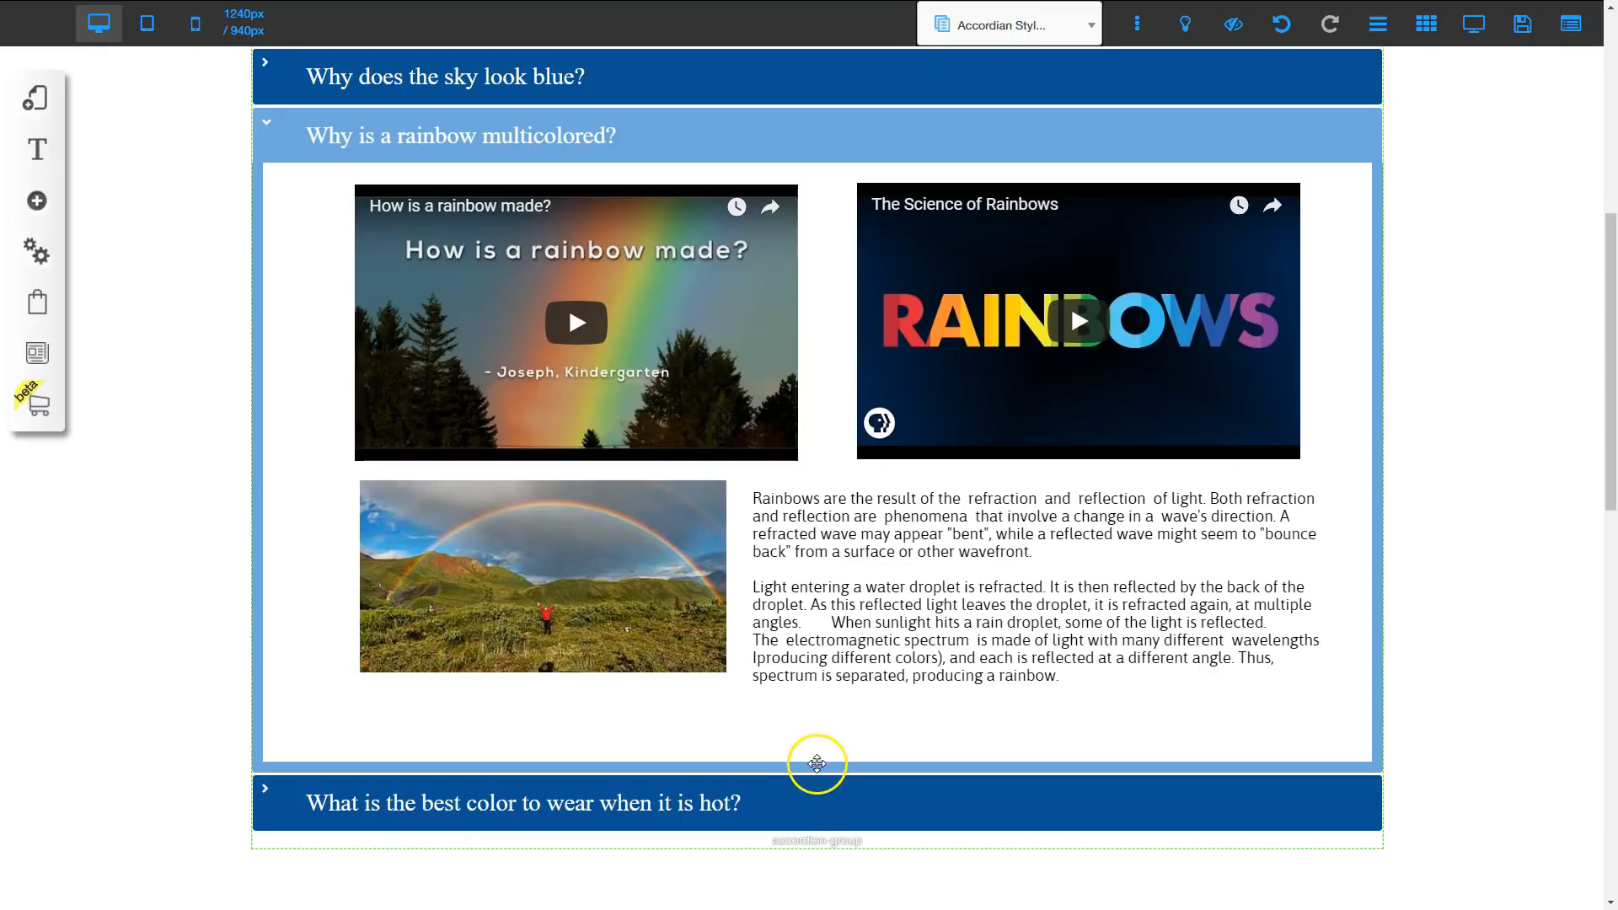
Shorten the rainbow panel slightly to remove spare space below its text, and collapse the panel
{"action": "left_click_drag", "start_coordinate": [817, 763], "coordinate": [818, 739]}
{"action": "scroll", "coordinate": [810, 788], "scroll_direction": "up", "scroll_amount": 4}
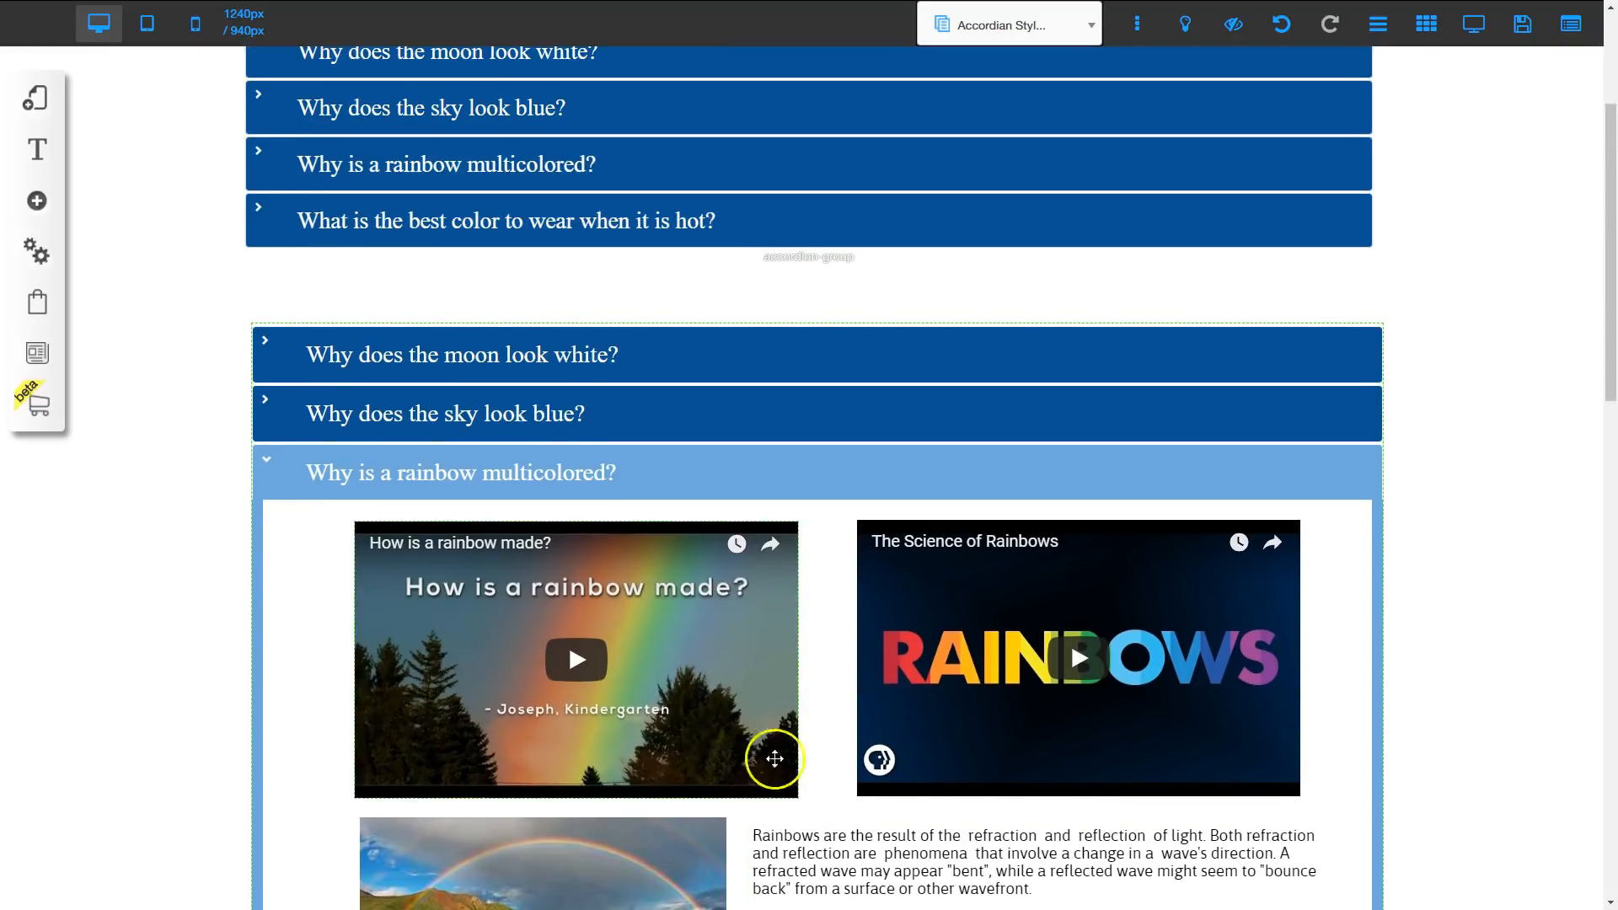
{"action": "left_click", "coordinate": [583, 483]}
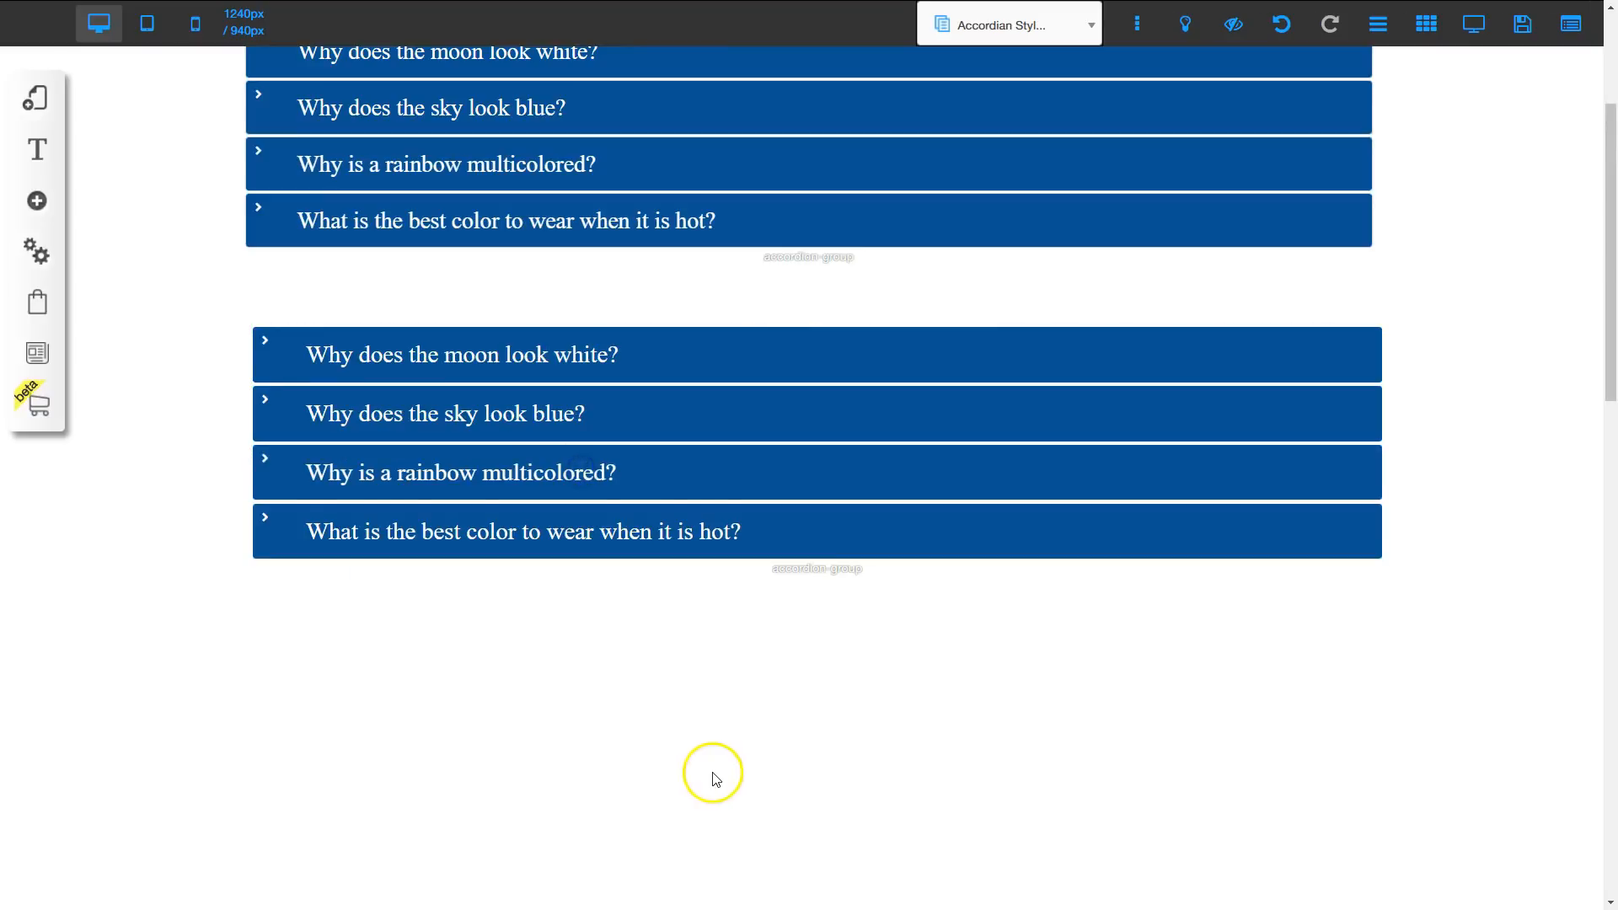
Expand the "What is the best color to wear when it is hot?" panel and change its image to the Training folder's white shirt picture
{"action": "left_click", "coordinate": [605, 536]}
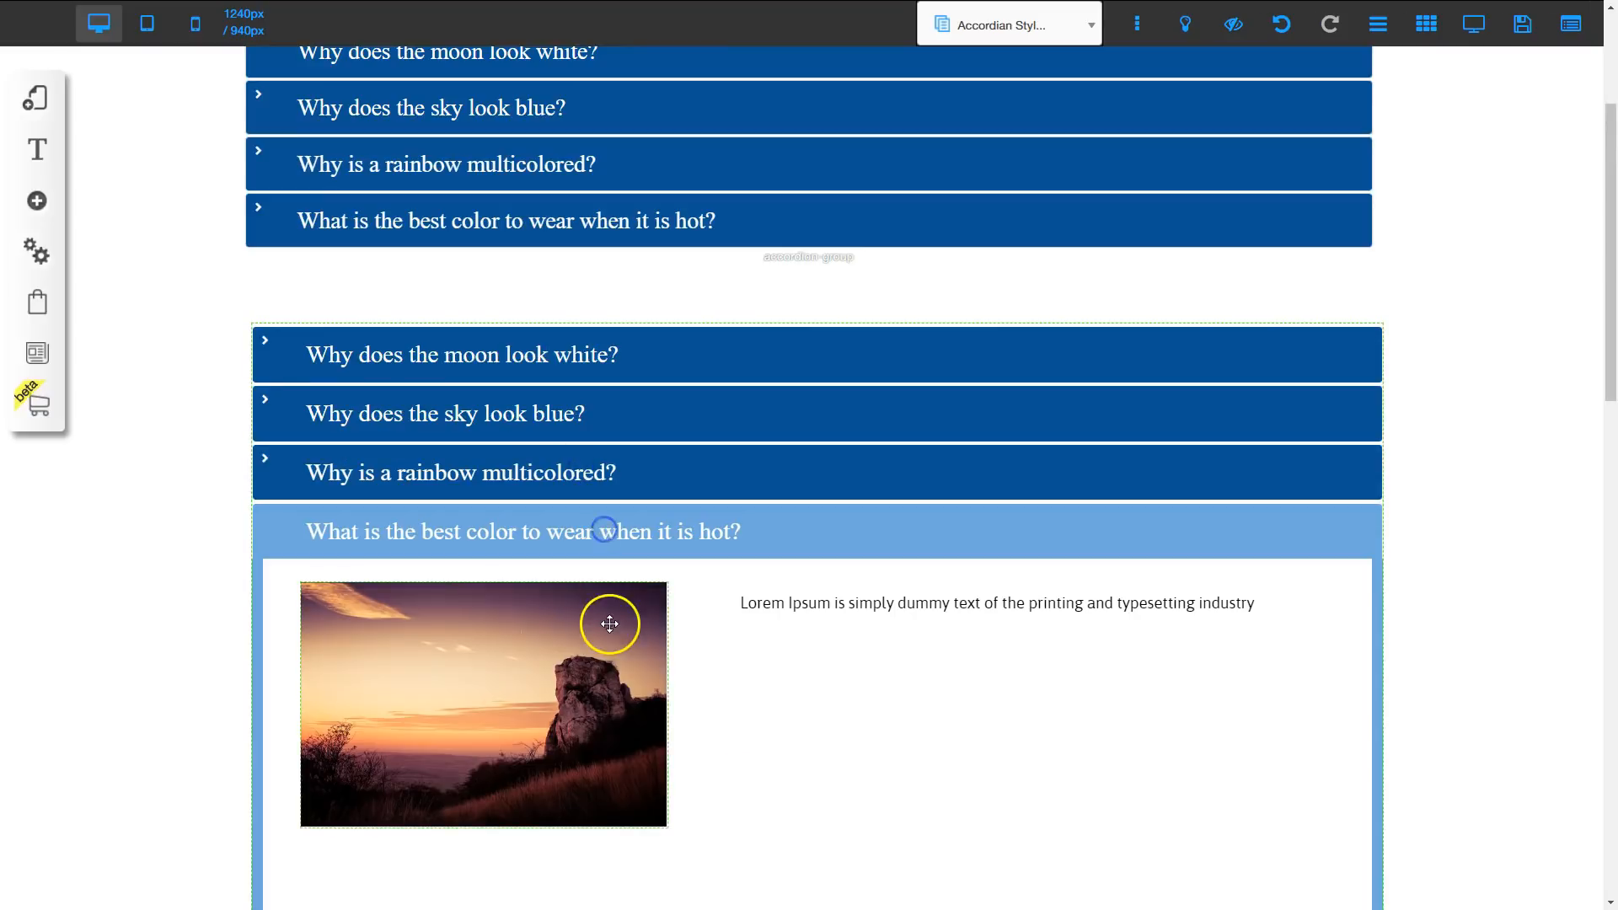
{"action": "scroll", "coordinate": [654, 693], "scroll_direction": "down", "scroll_amount": 1}
{"action": "left_click", "coordinate": [480, 610]}
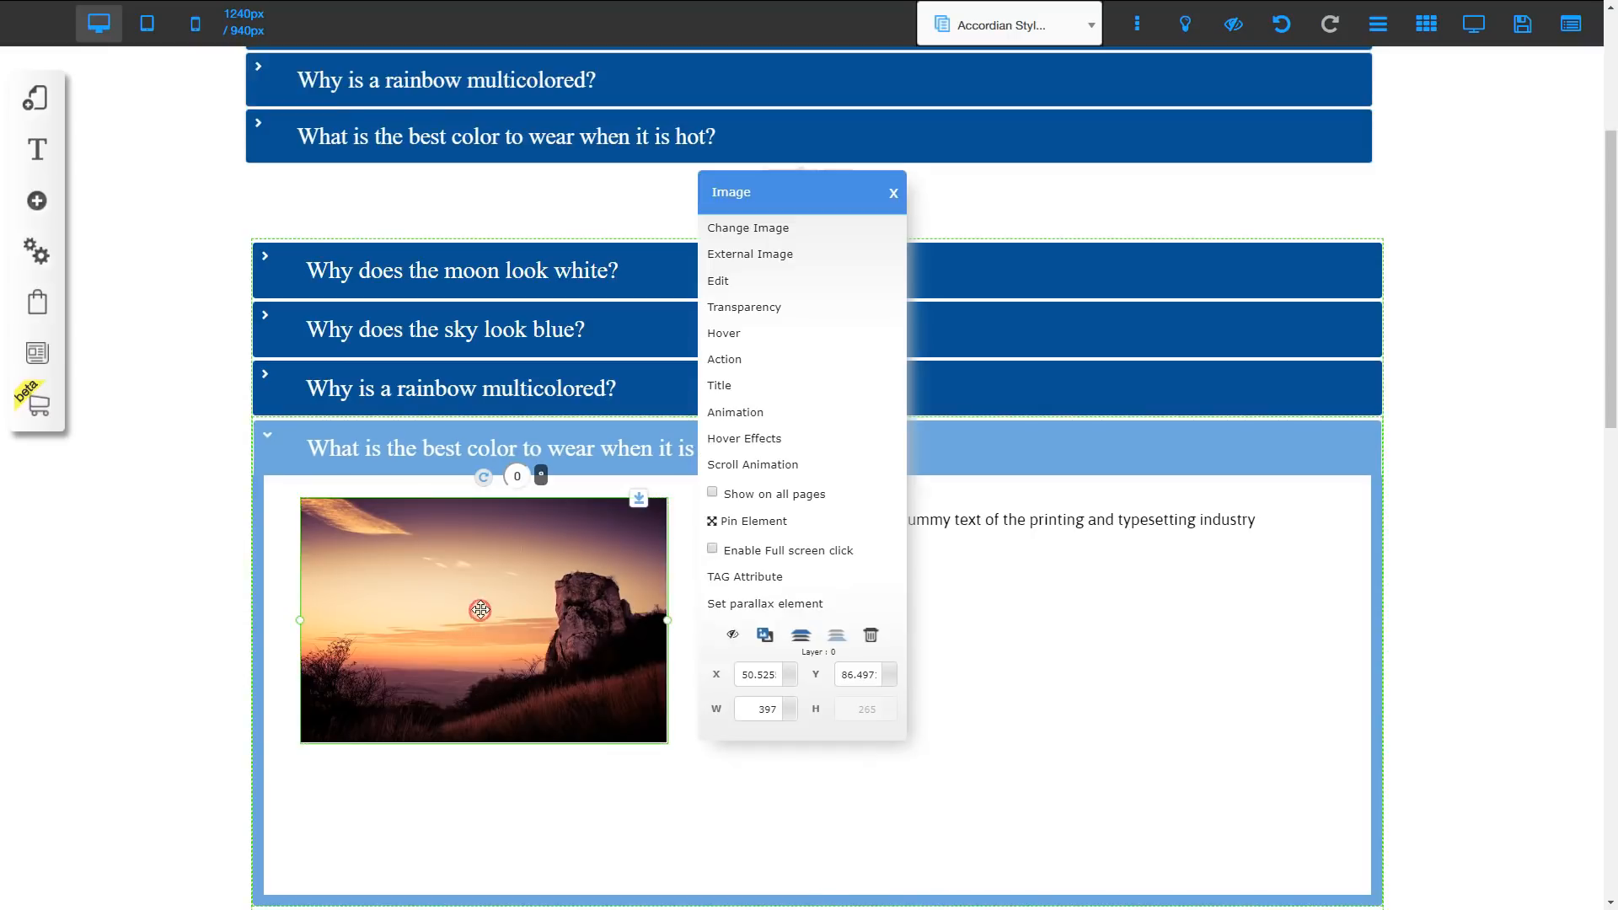
{"action": "left_click", "coordinate": [765, 233]}
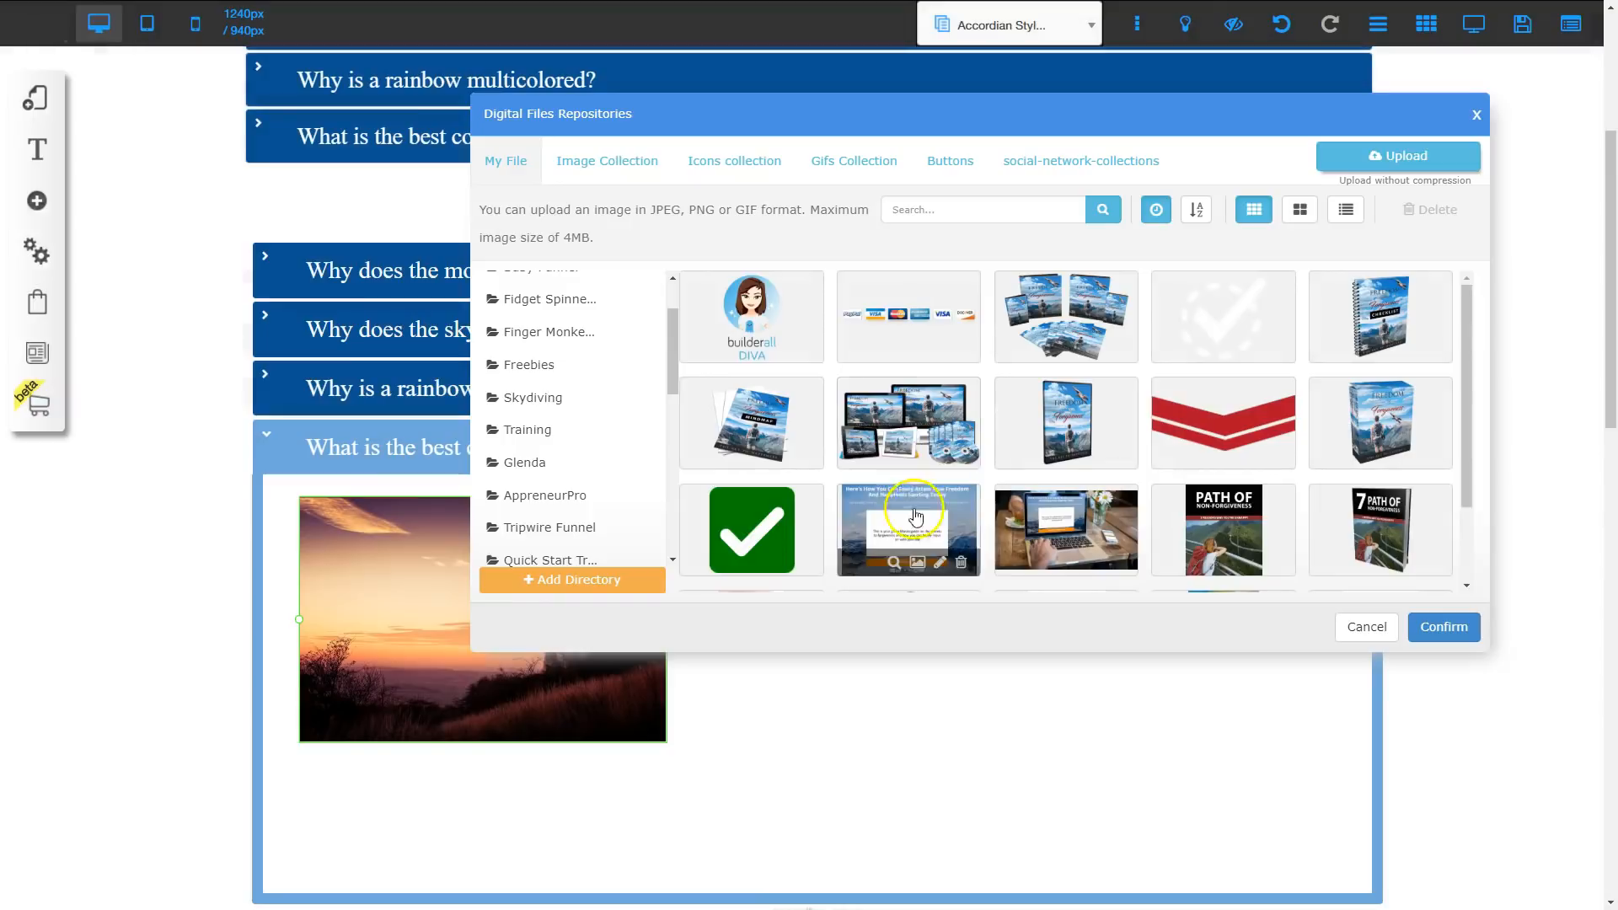
{"action": "left_click", "coordinate": [544, 432]}
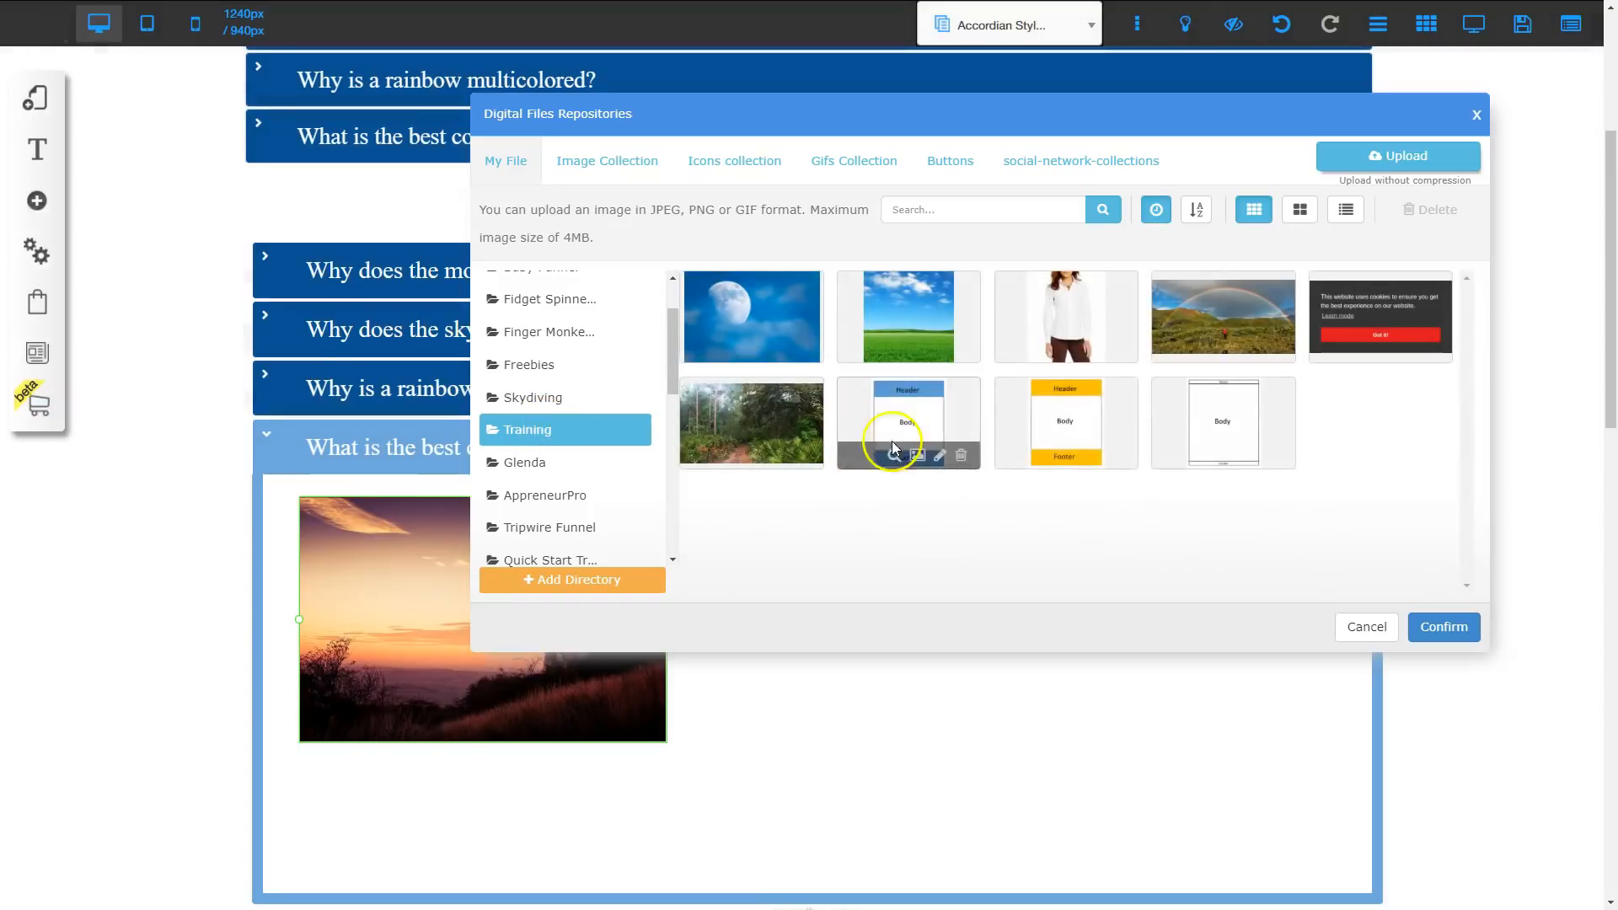
{"action": "left_click", "coordinate": [1069, 313]}
{"action": "left_click", "coordinate": [1443, 627]}
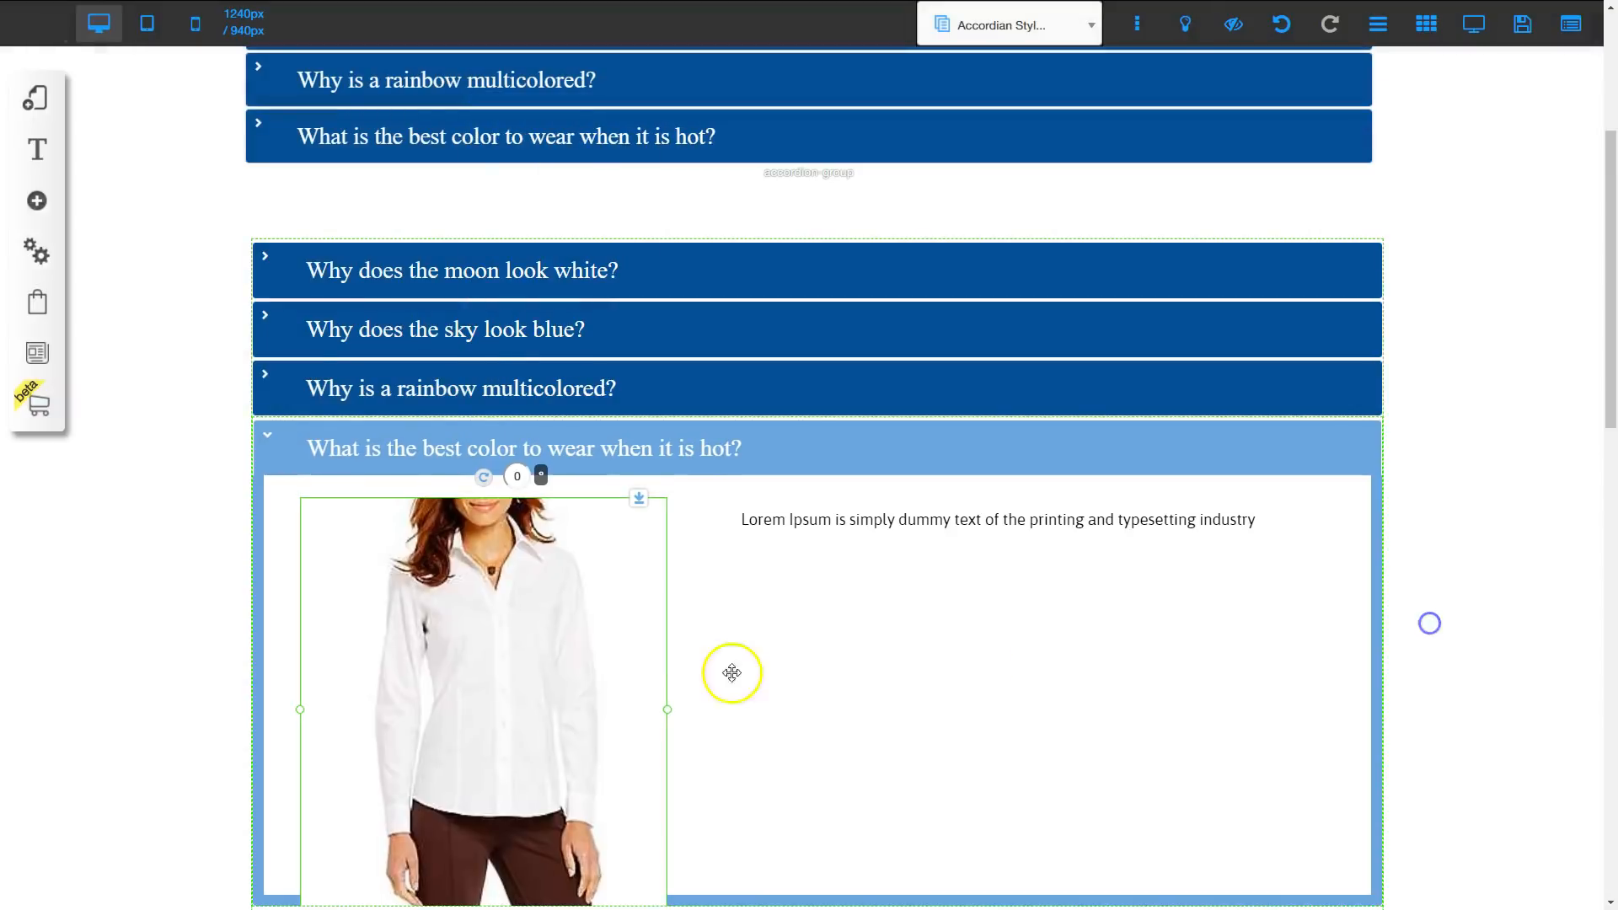
Shrink the white shirt image to fit inside its panel, and move the placeholder text closer beside it
{"action": "left_click_drag", "start_coordinate": [667, 712], "coordinate": [573, 652]}
{"action": "left_click_drag", "start_coordinate": [426, 636], "coordinate": [426, 637]}
{"action": "left_click_drag", "start_coordinate": [932, 516], "coordinate": [843, 558]}
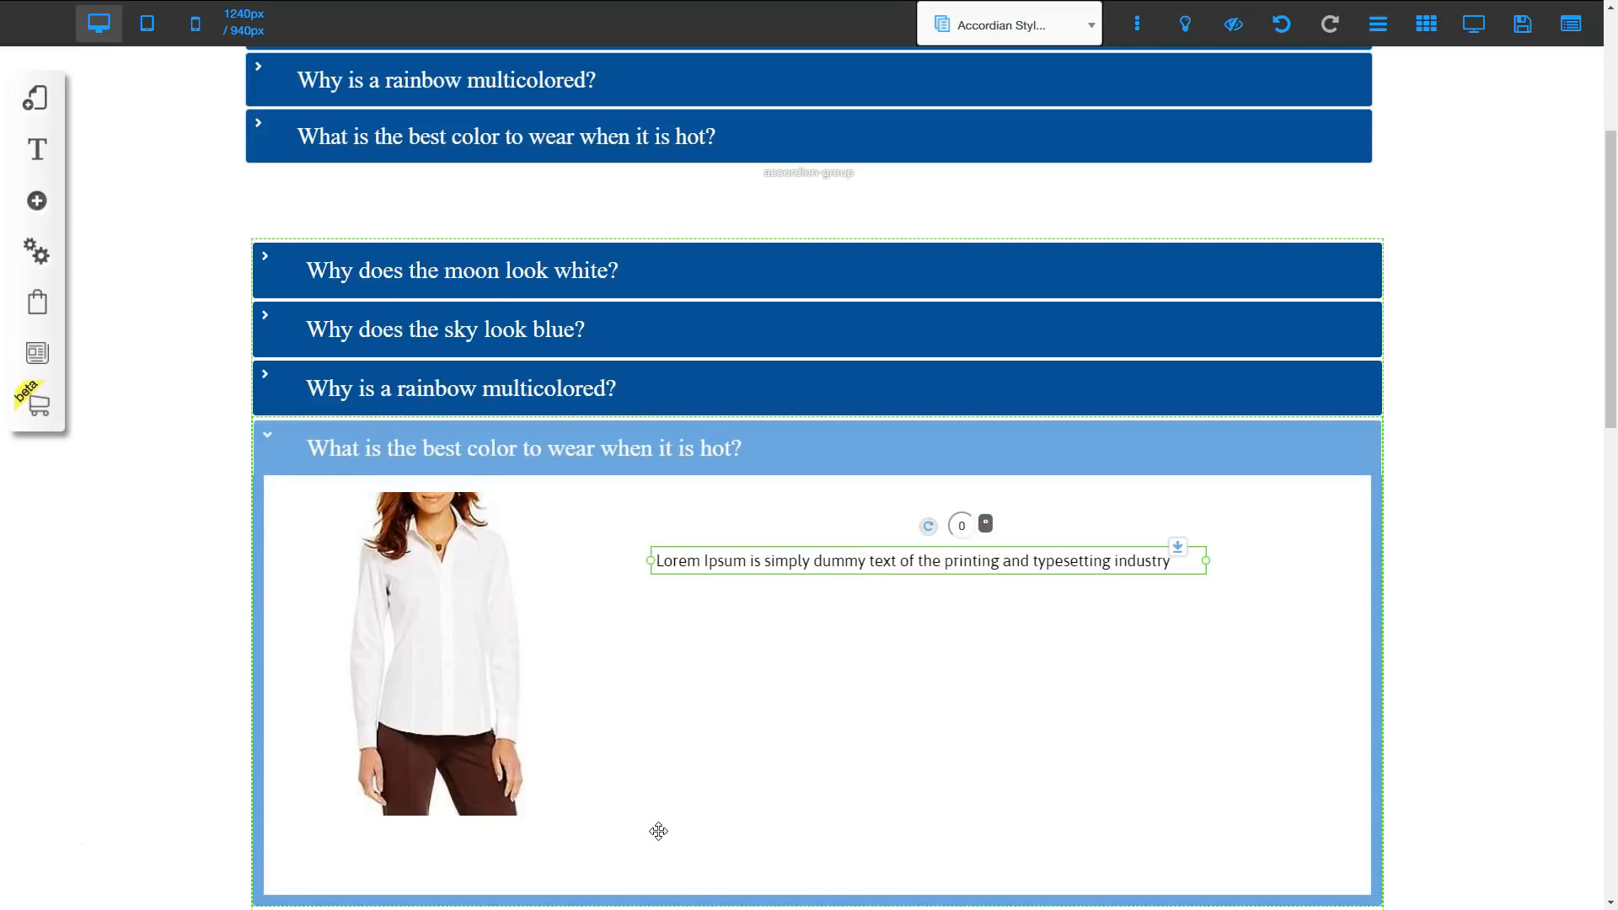
Replace the placeholder text beside the white shirt with the paragraph beginning "Ultimately, white is the be-all and end-all of heat-repelling colors"
{"action": "double_click", "coordinate": [770, 570]}
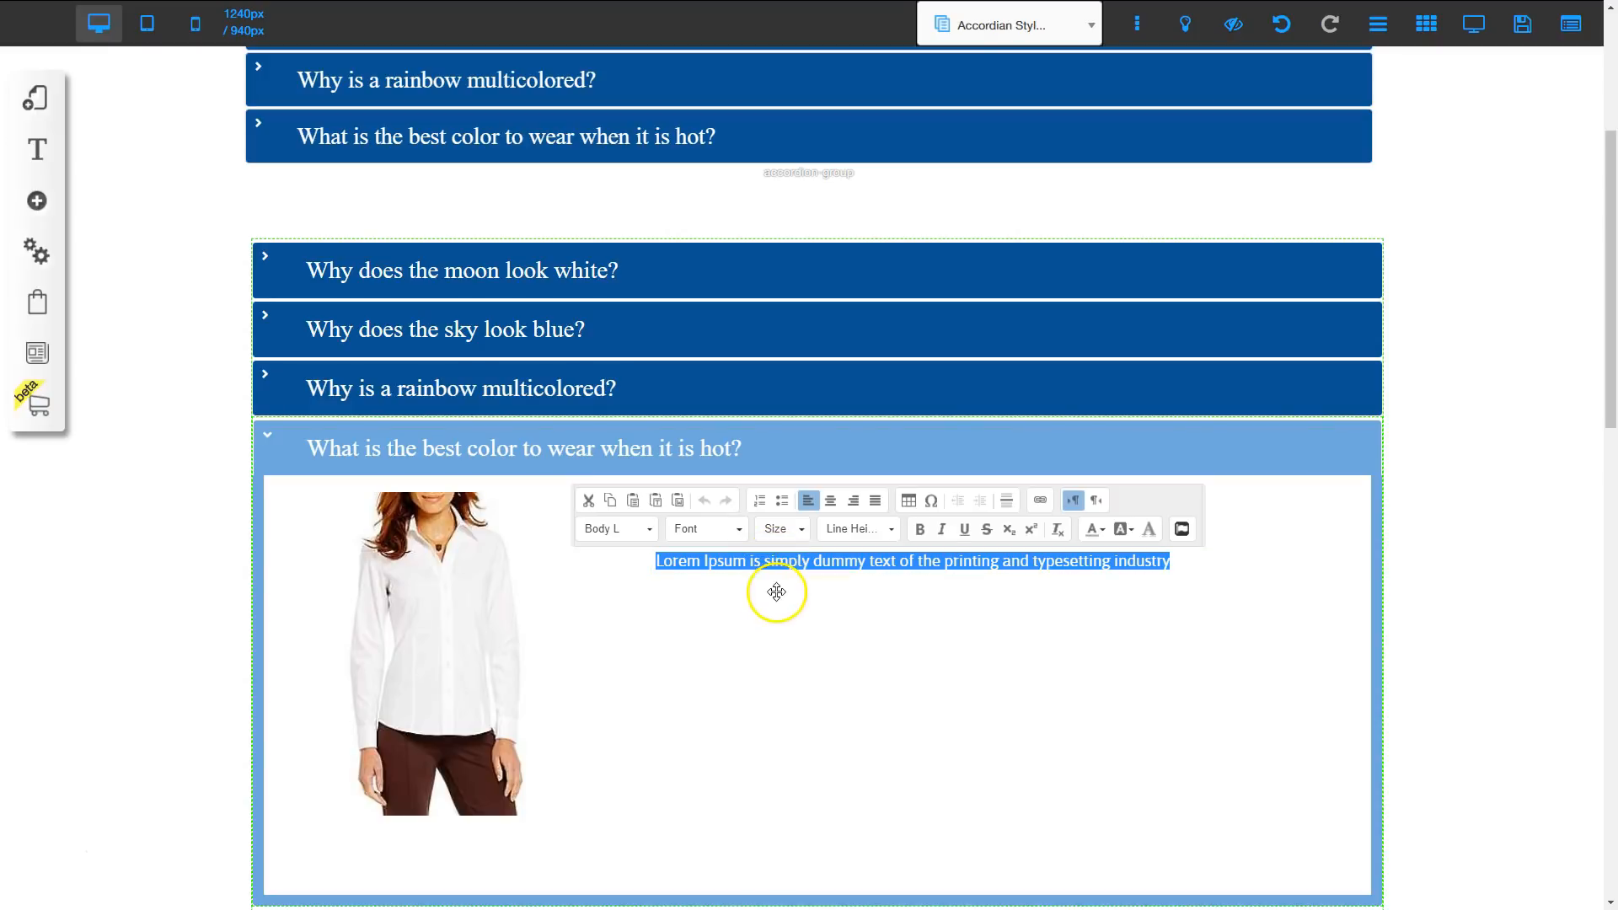
{"action": "type", "text": "Ultimately, white is the be-all and end-all of heat-repelling colors, but not so great for sun protection. With this light color, lots of sun gets in. Still, it's the most comfortable thing you can wear on a hot day if you don't want your clothing to absorb lots of heat. The sun's UV rays will penetrate white and light clothing pretty easily, so it's a good idea to wear a sunscreen along with your whites."}
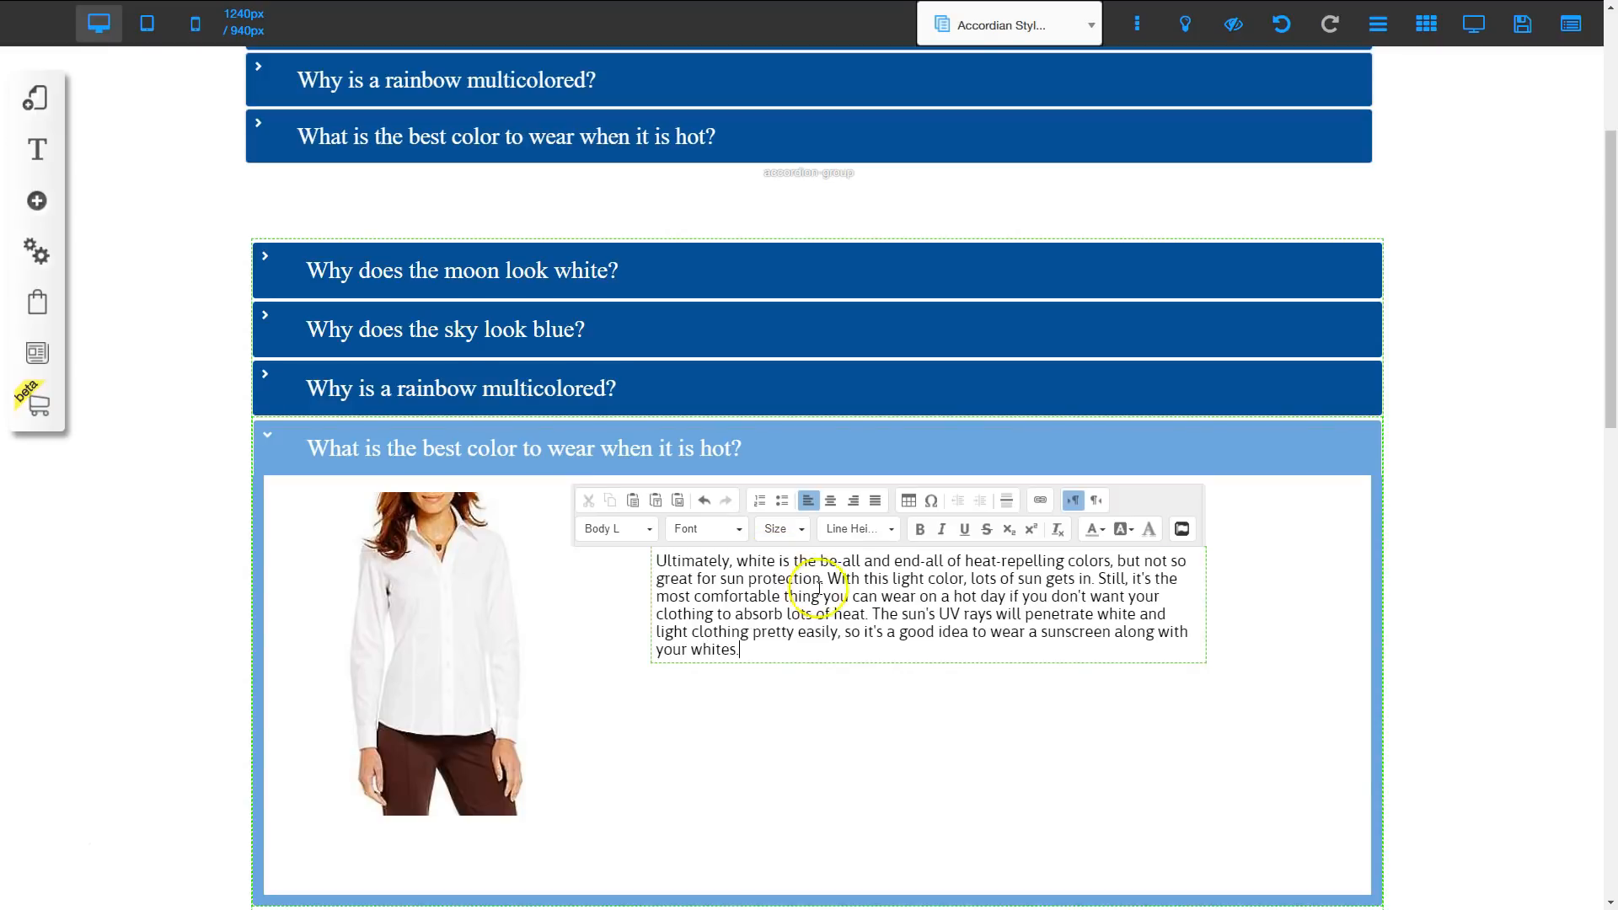
{"action": "left_click", "coordinate": [1196, 737]}
Widen the white clothing text box until the paragraph fits on four lines, and position it between the shirt image and the panel's far edge
{"action": "left_click", "coordinate": [860, 590]}
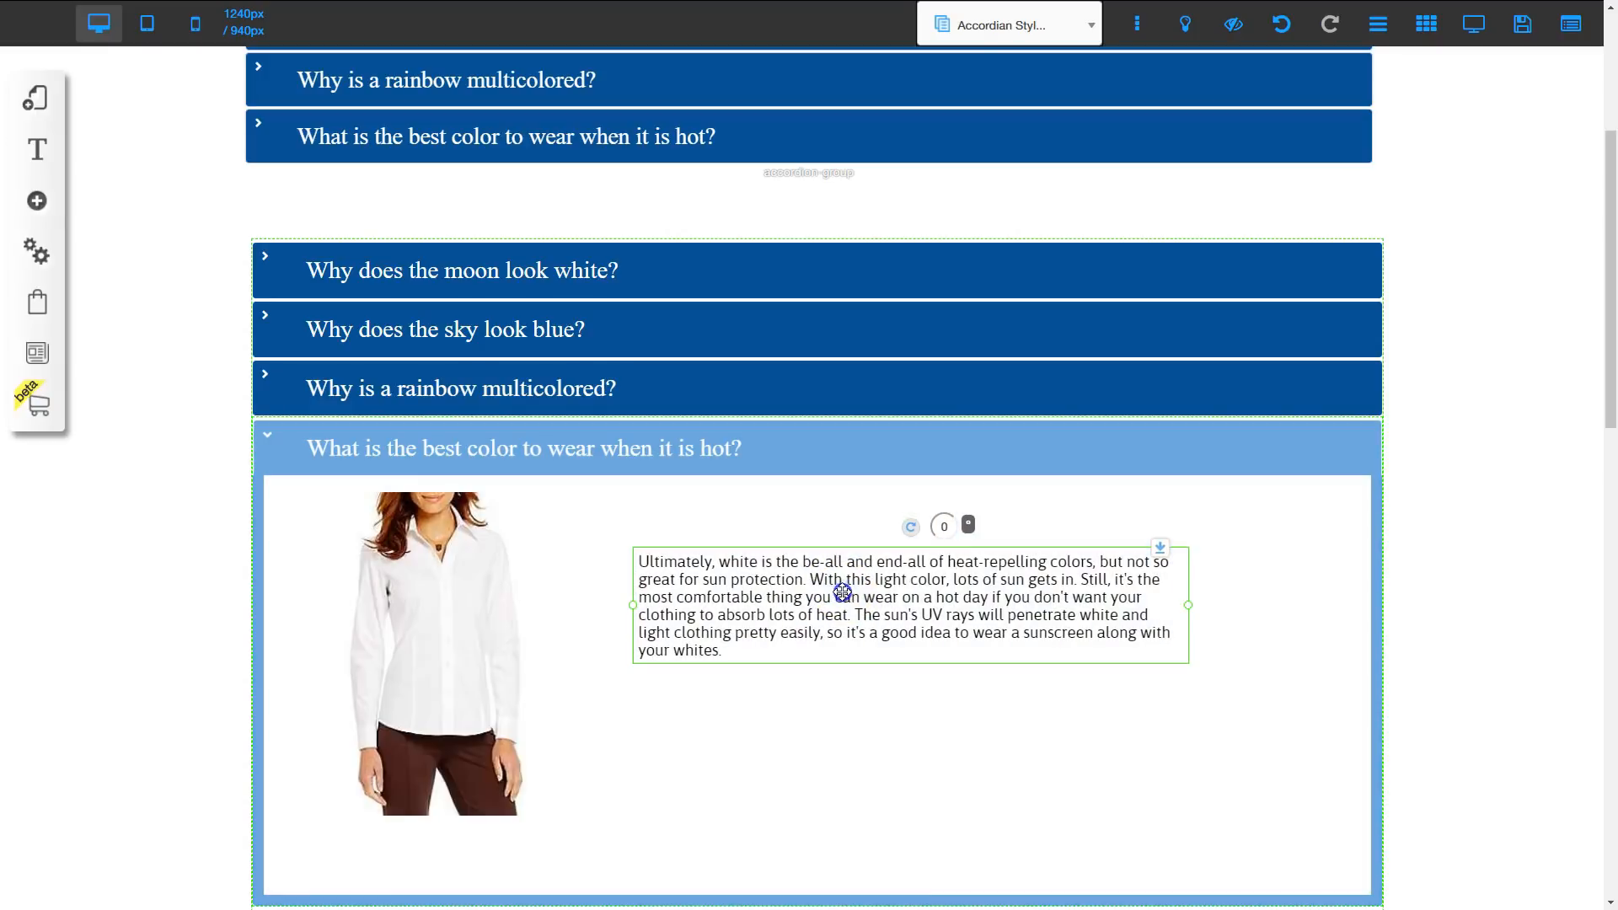
{"action": "left_click_drag", "start_coordinate": [1189, 606], "coordinate": [1351, 595]}
{"action": "left_click_drag", "start_coordinate": [1014, 594], "coordinate": [1062, 632]}
{"action": "scroll", "coordinate": [1061, 633], "scroll_direction": "down", "scroll_amount": 4}
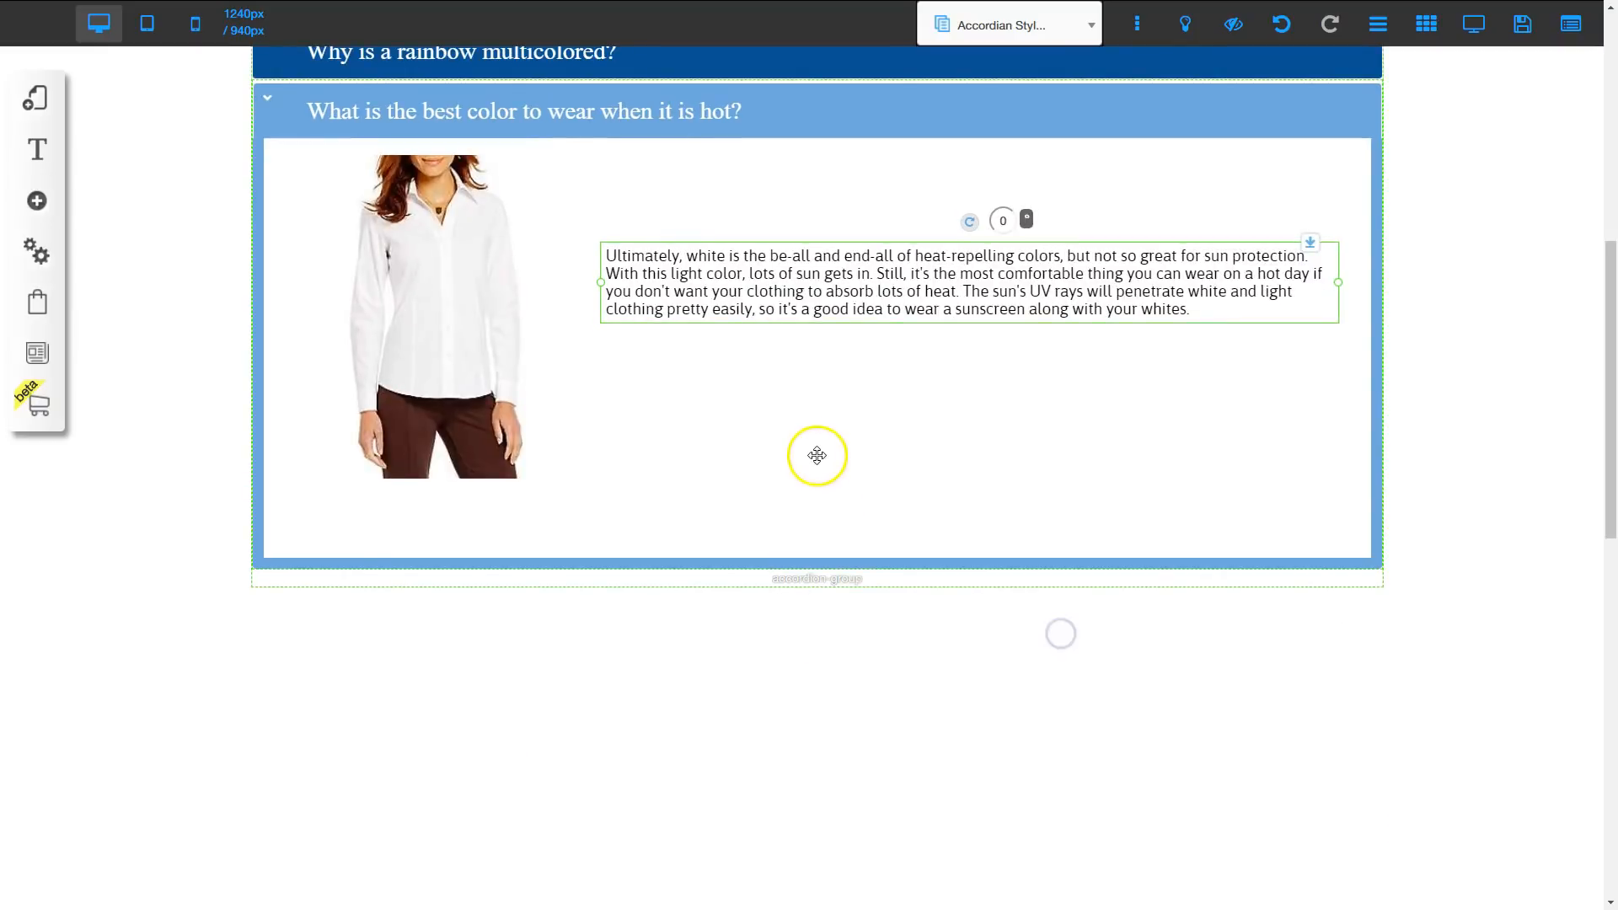
Shorten the "What is the best color to wear when it is hot?" panel to just below the shirt image, and collapse it
{"action": "left_click", "coordinate": [826, 389]}
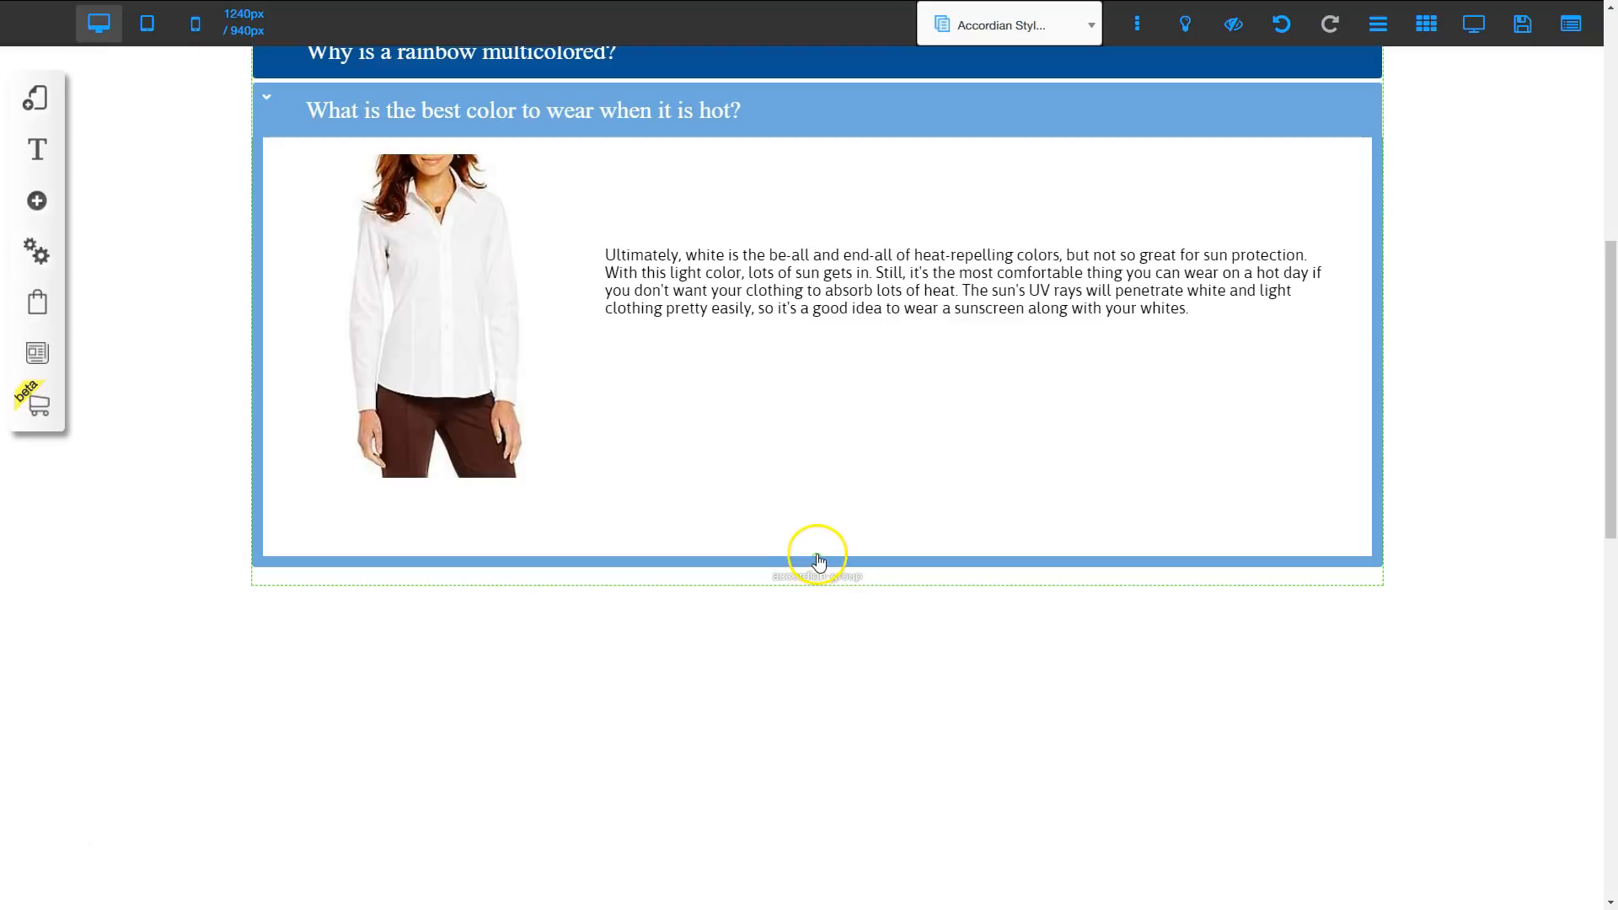
{"action": "left_click_drag", "start_coordinate": [818, 548], "coordinate": [818, 523]}
{"action": "scroll", "coordinate": [816, 621], "scroll_direction": "up", "scroll_amount": 4}
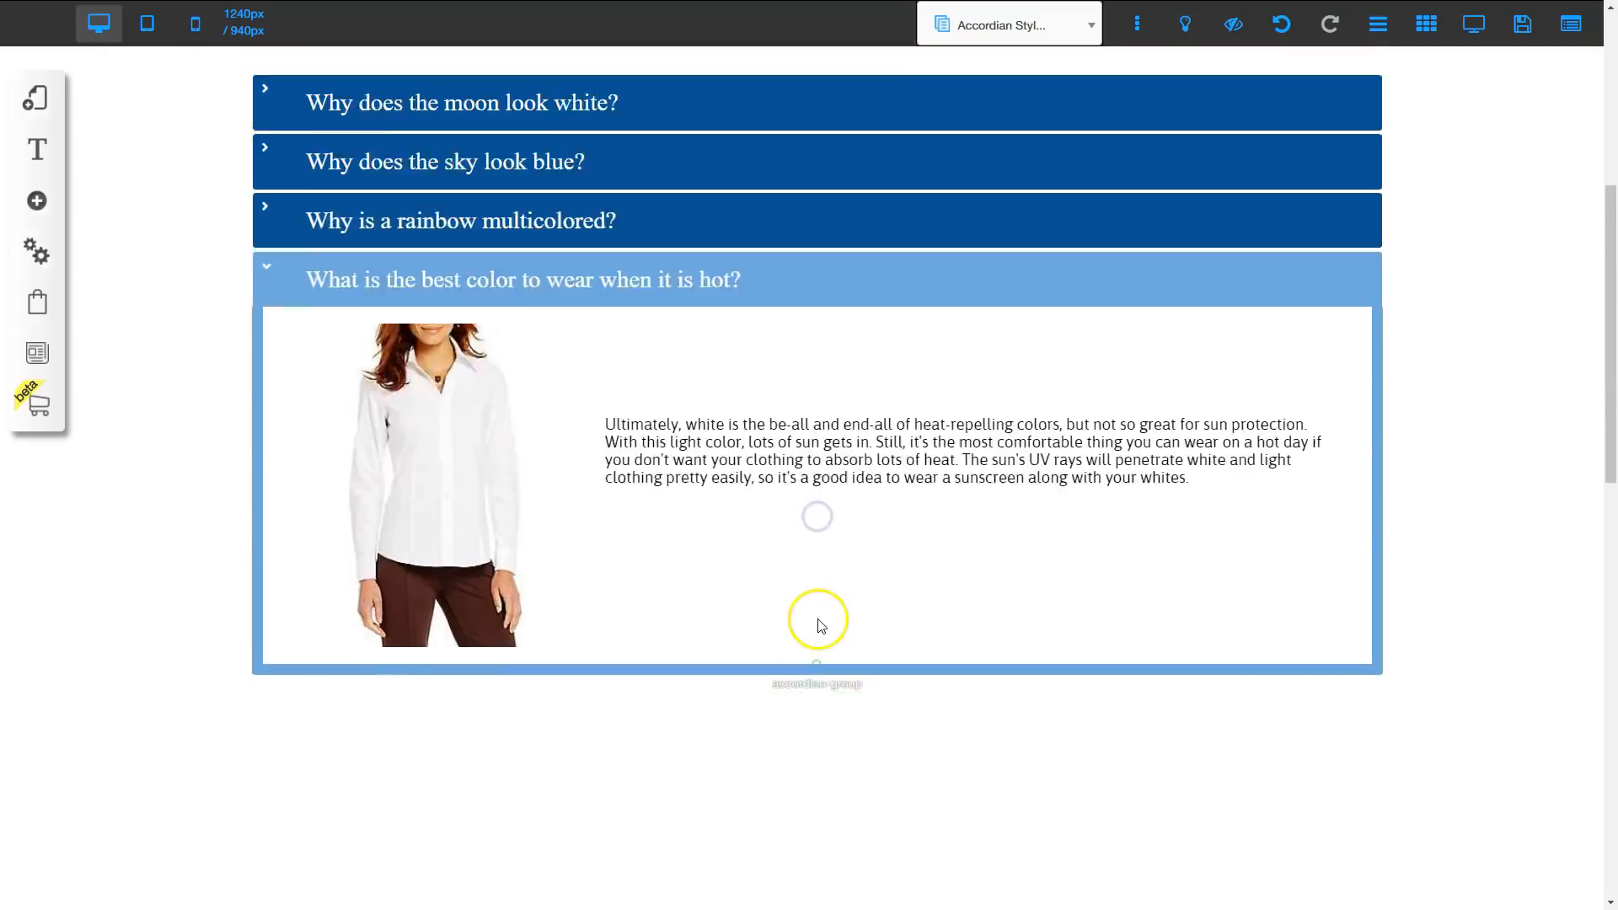
{"action": "left_click", "coordinate": [514, 460]}
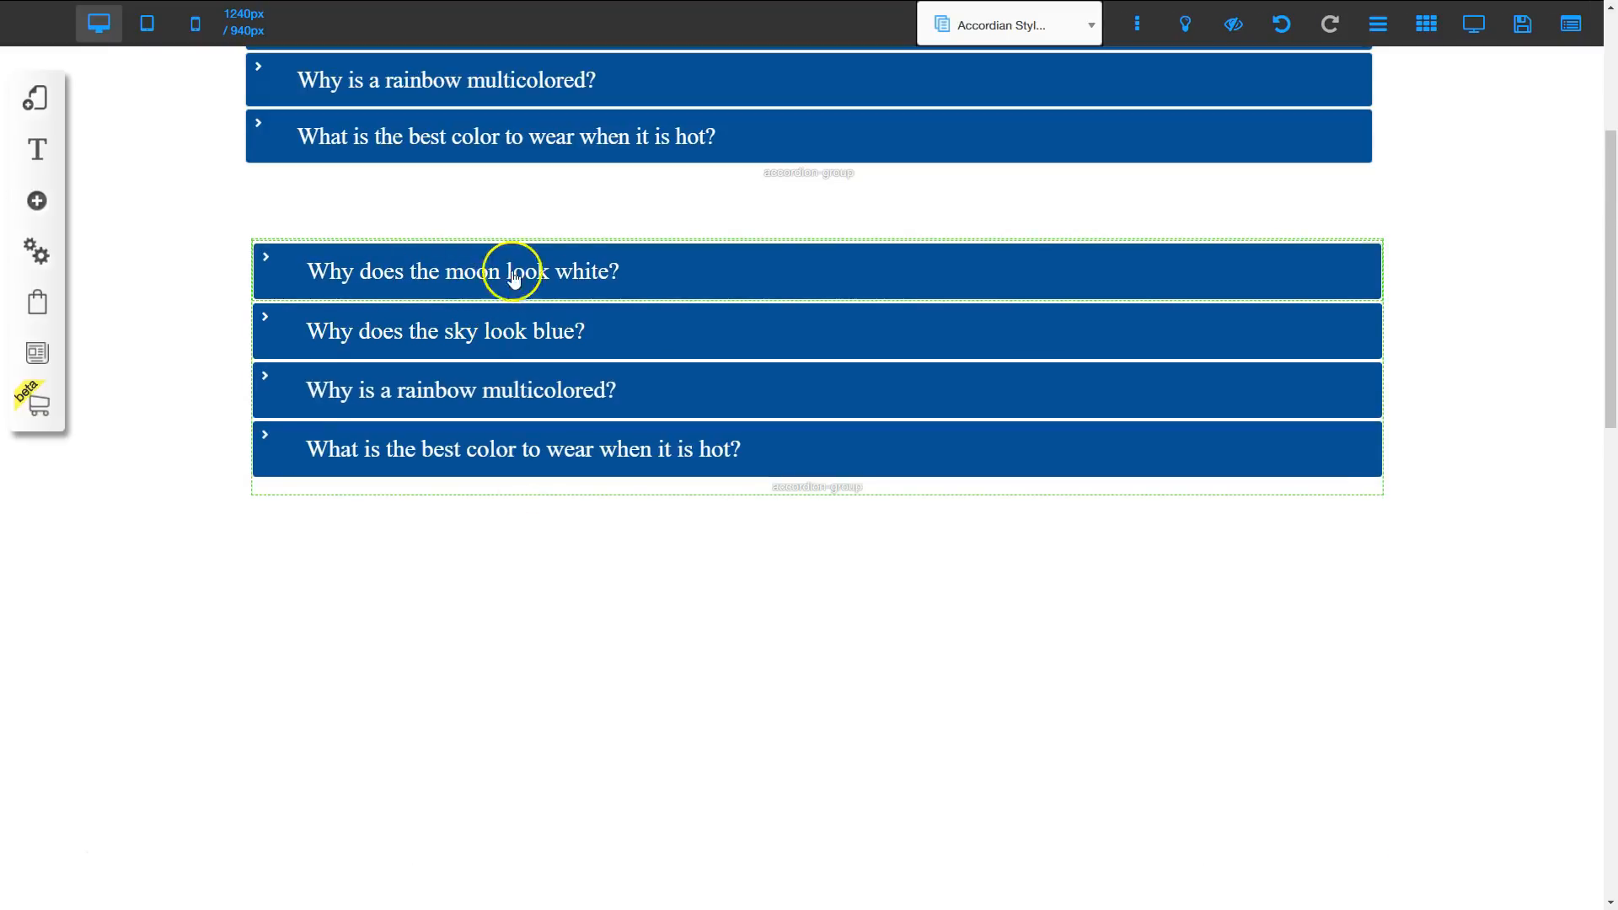
Expand and collapse each of the four finished panels in turn to review its images, videos and text
{"action": "left_click", "coordinate": [546, 274]}
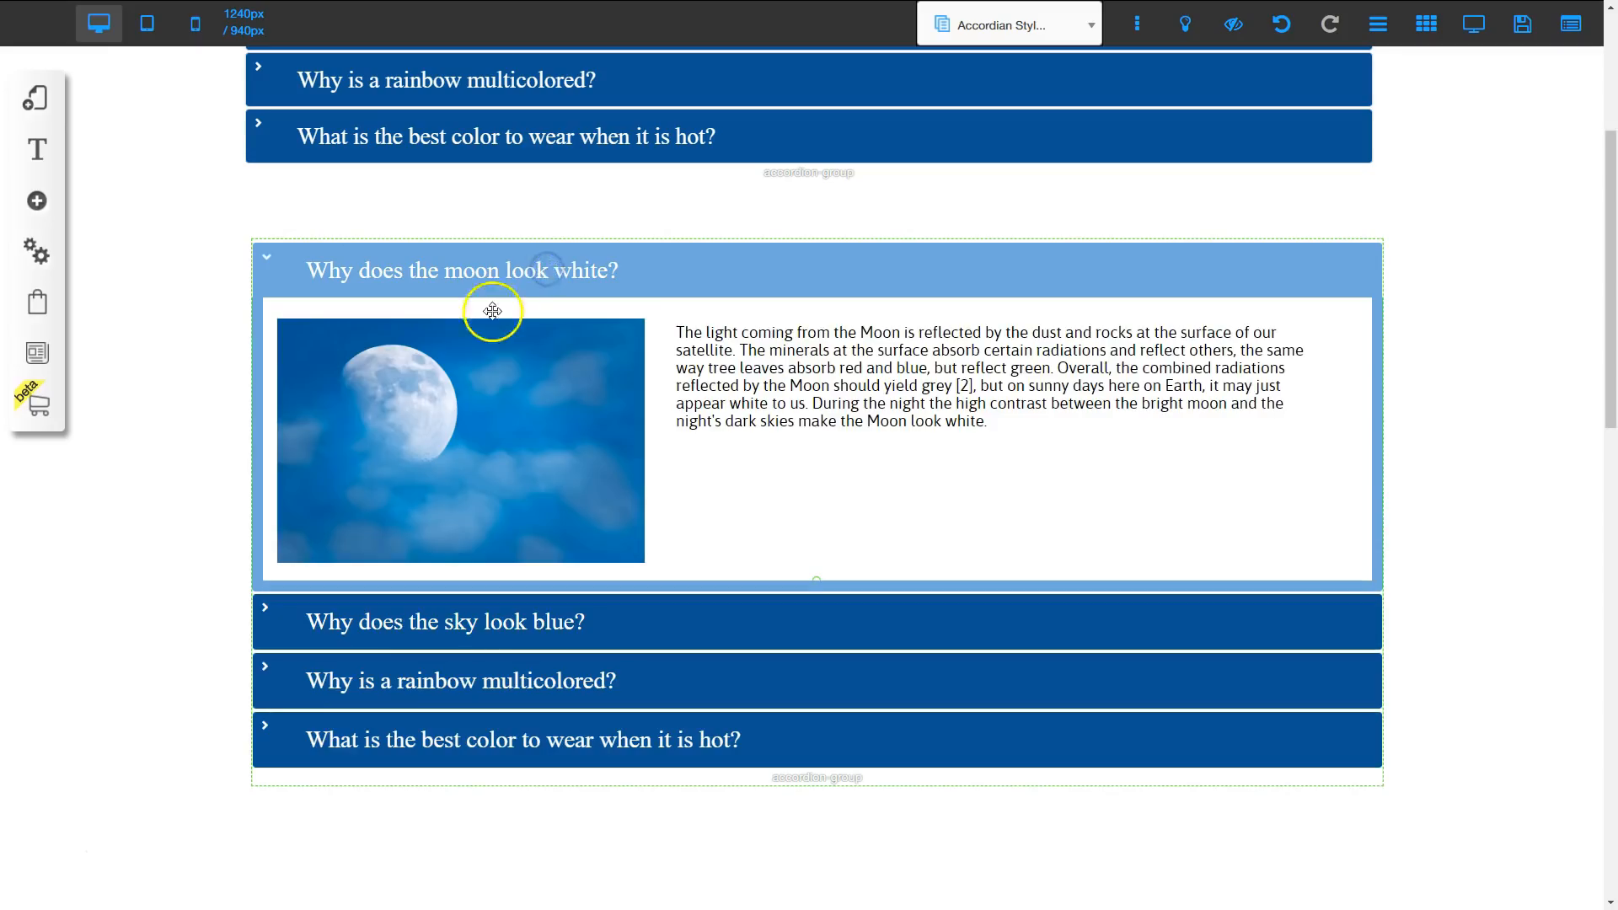
{"action": "left_click", "coordinate": [597, 276]}
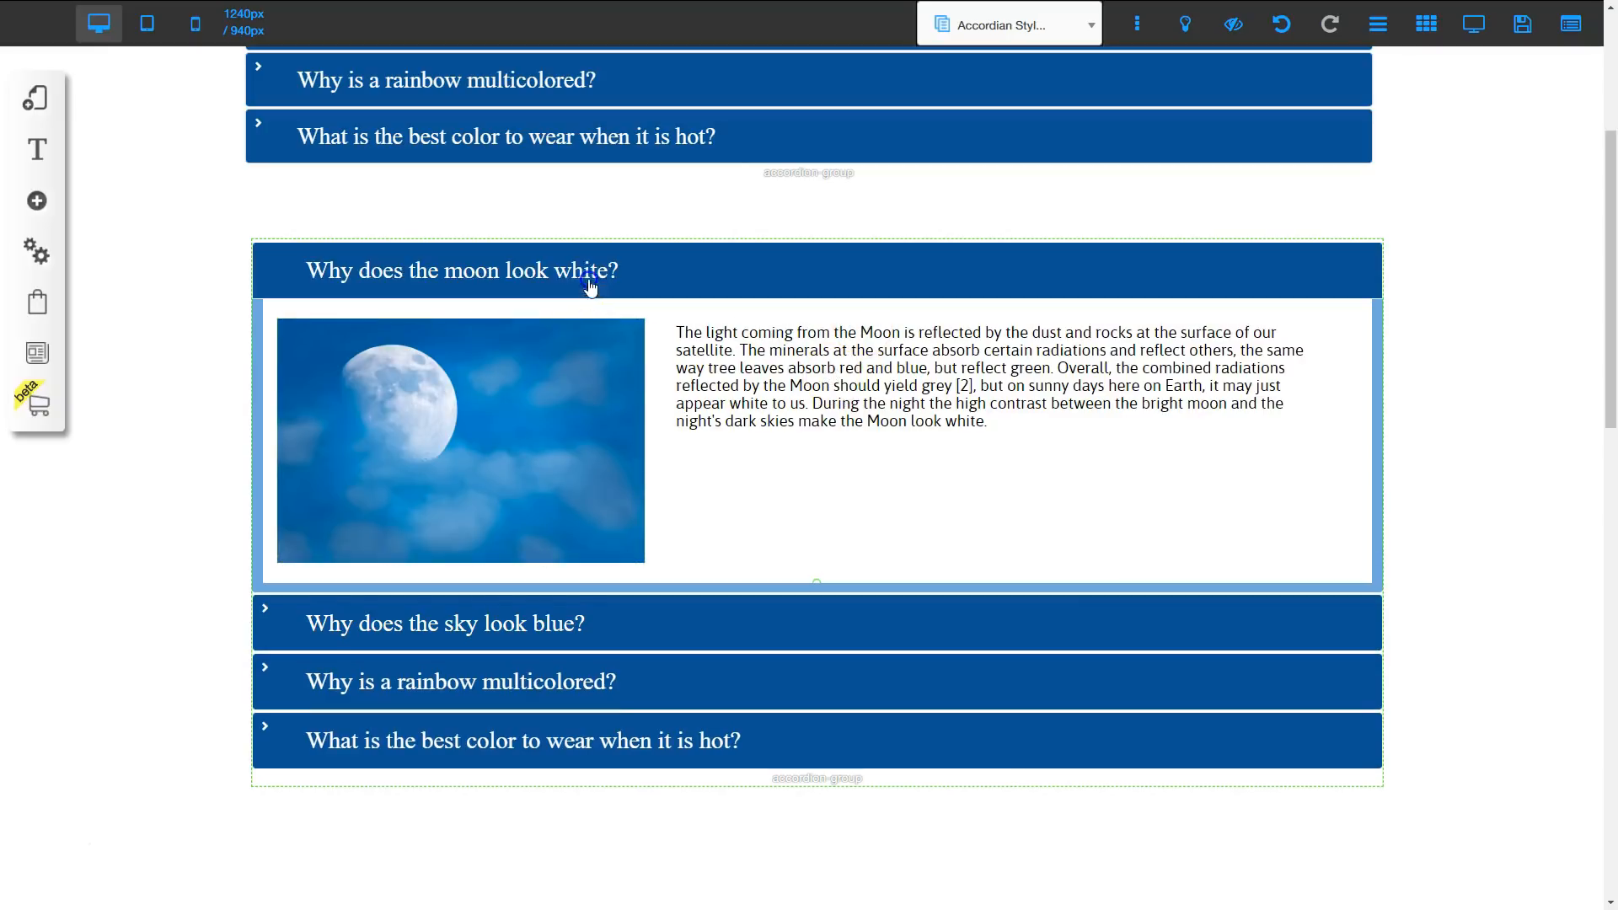
{"action": "left_click", "coordinate": [553, 337]}
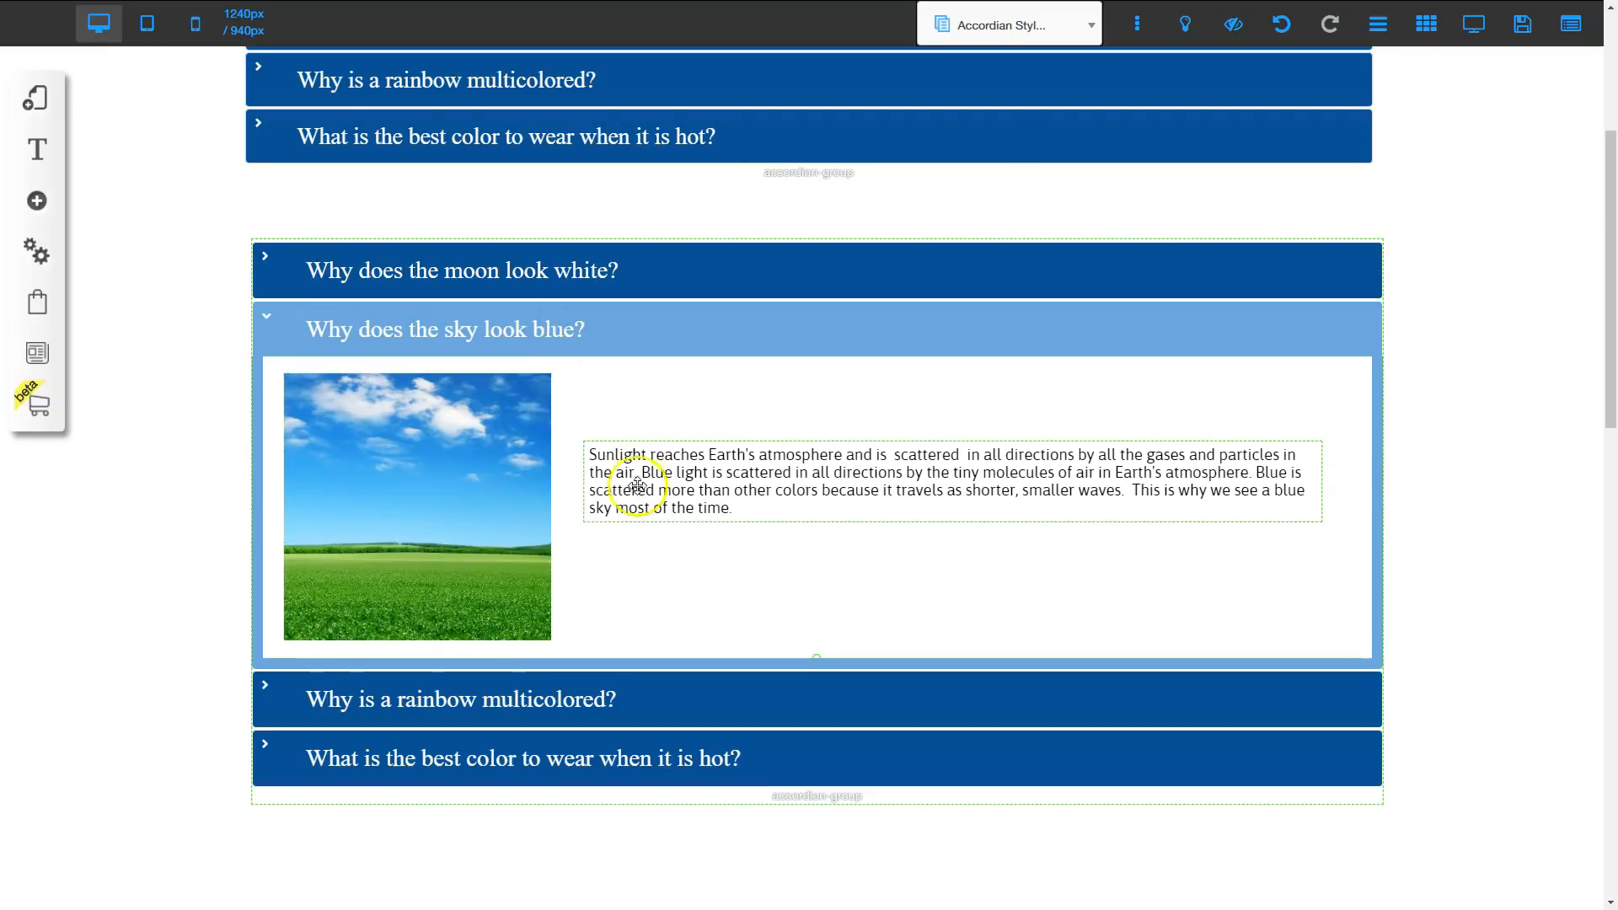
{"action": "left_click", "coordinate": [593, 330]}
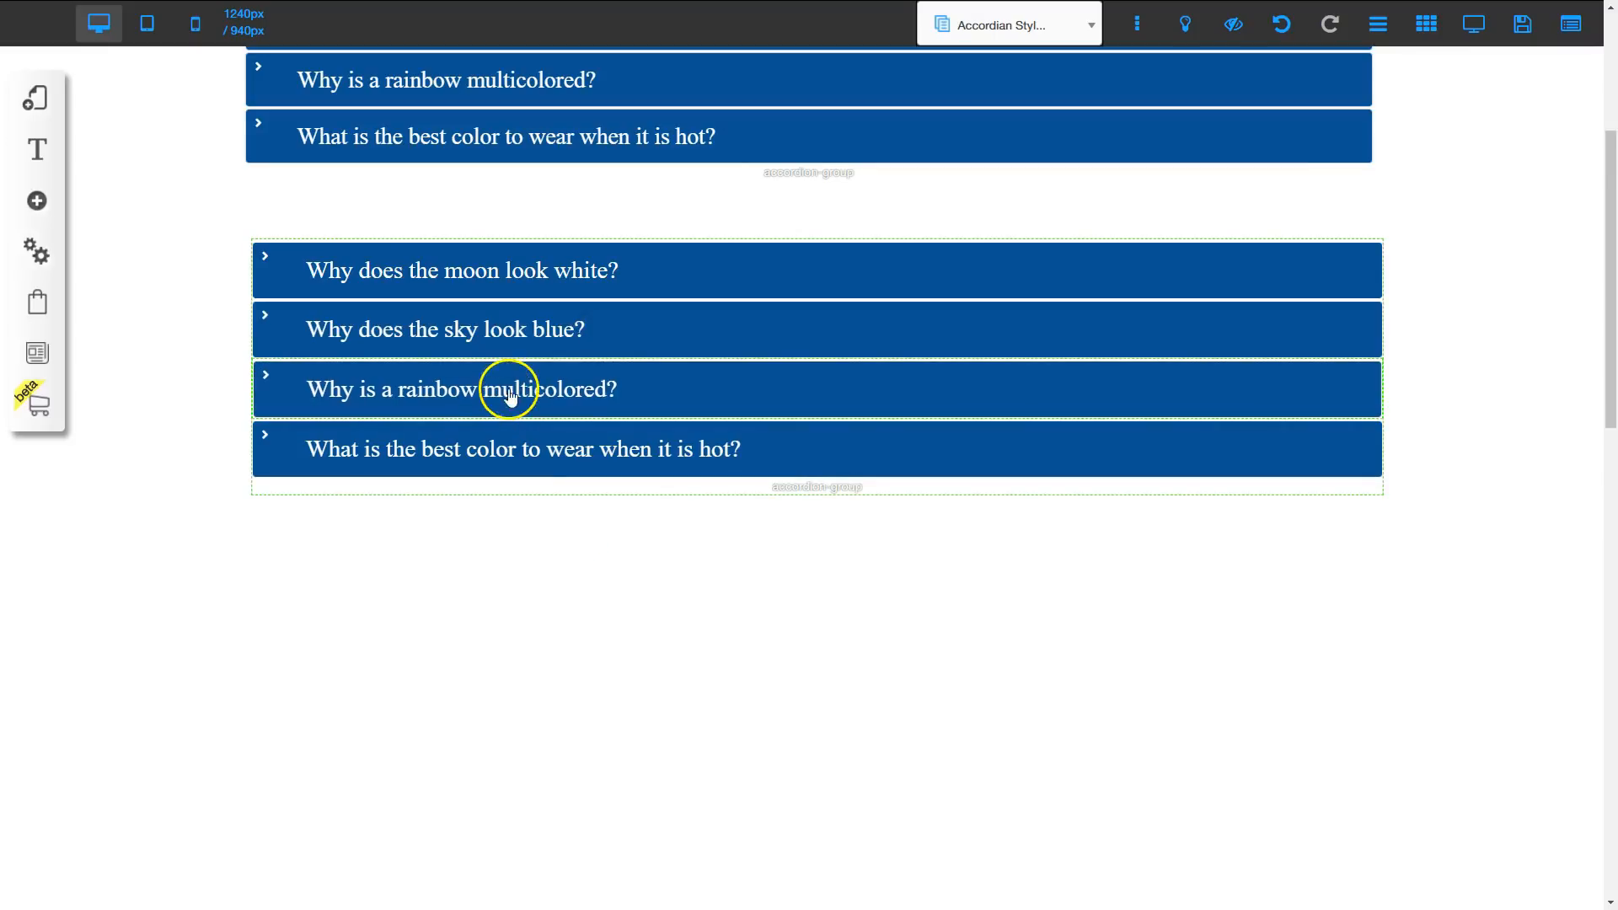
{"action": "left_click", "coordinate": [551, 392]}
{"action": "scroll", "coordinate": [692, 646], "scroll_direction": "down", "scroll_amount": 2}
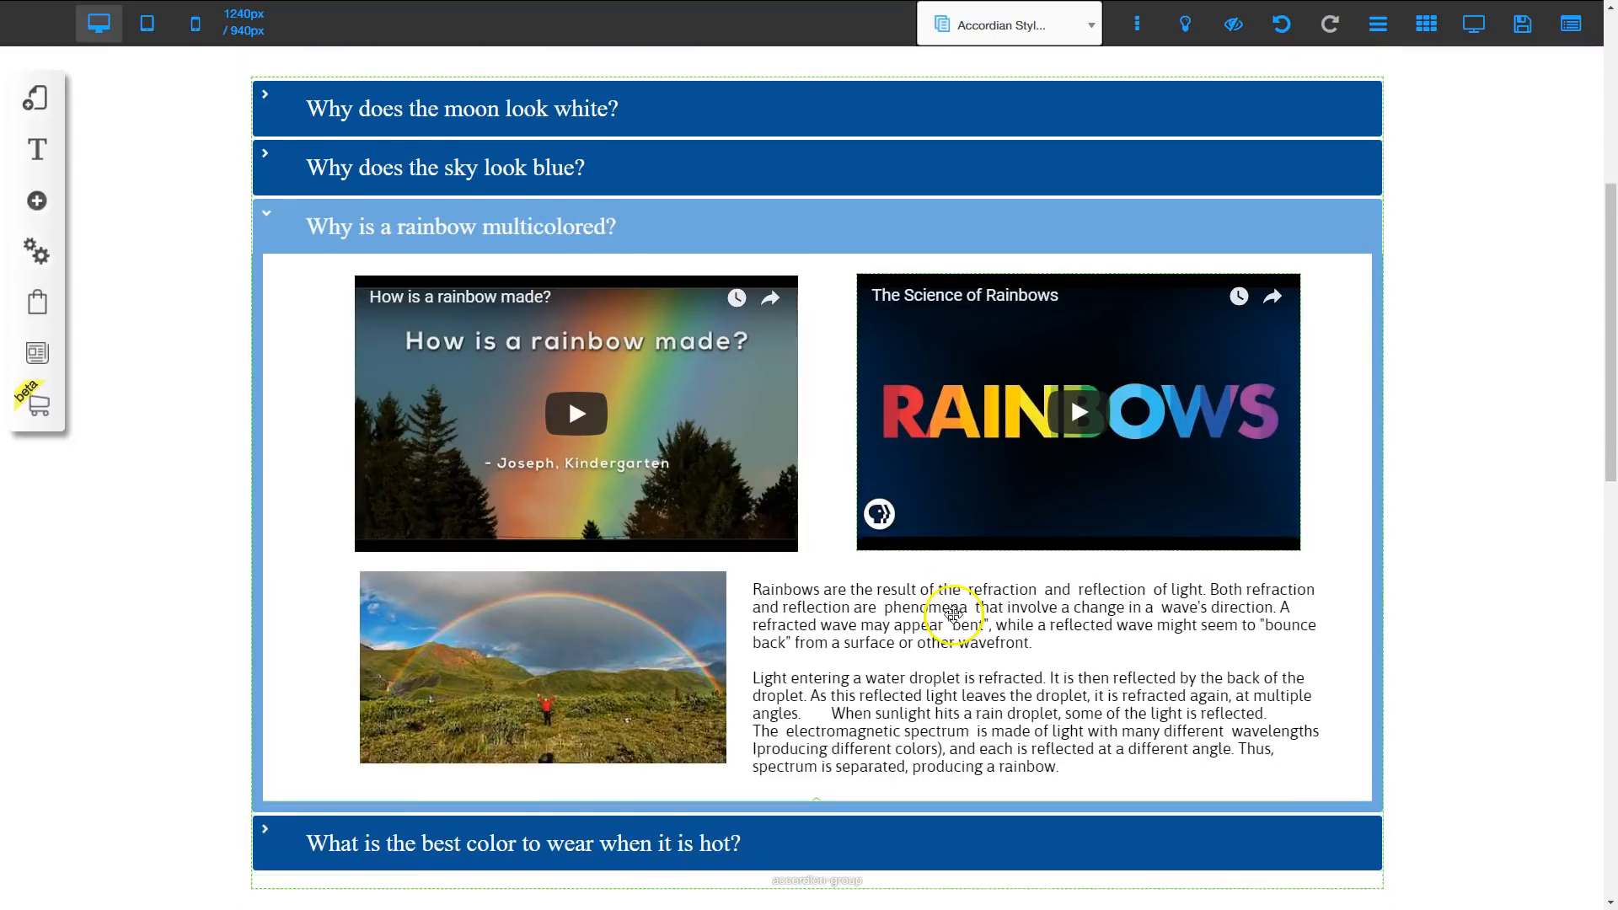
{"action": "left_click", "coordinate": [566, 224]}
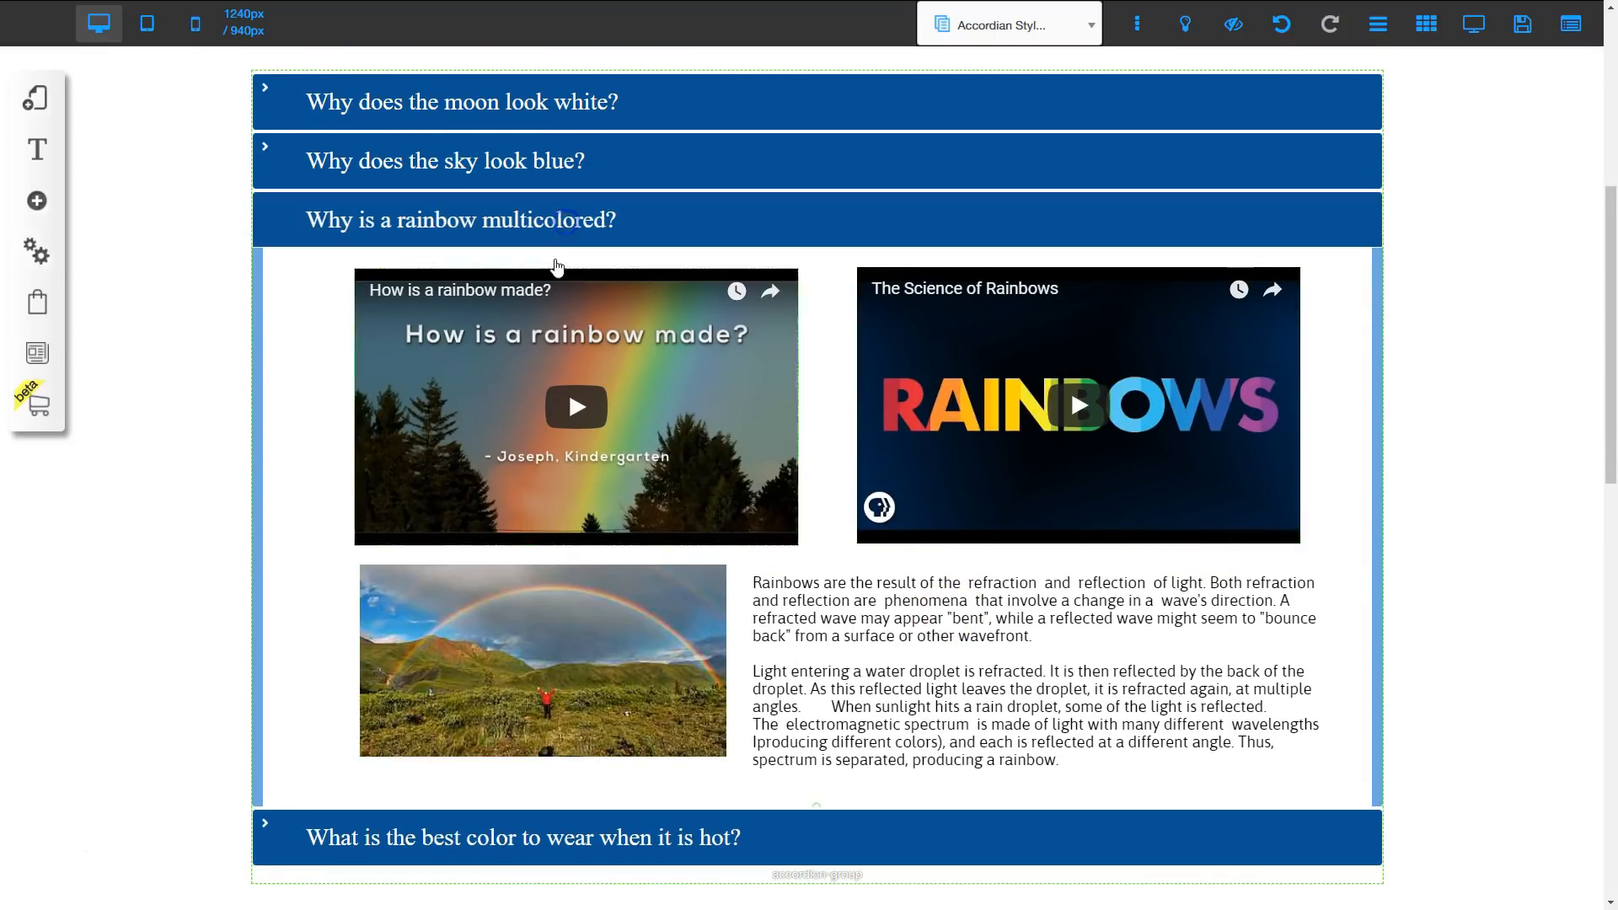
{"action": "left_click", "coordinate": [519, 282]}
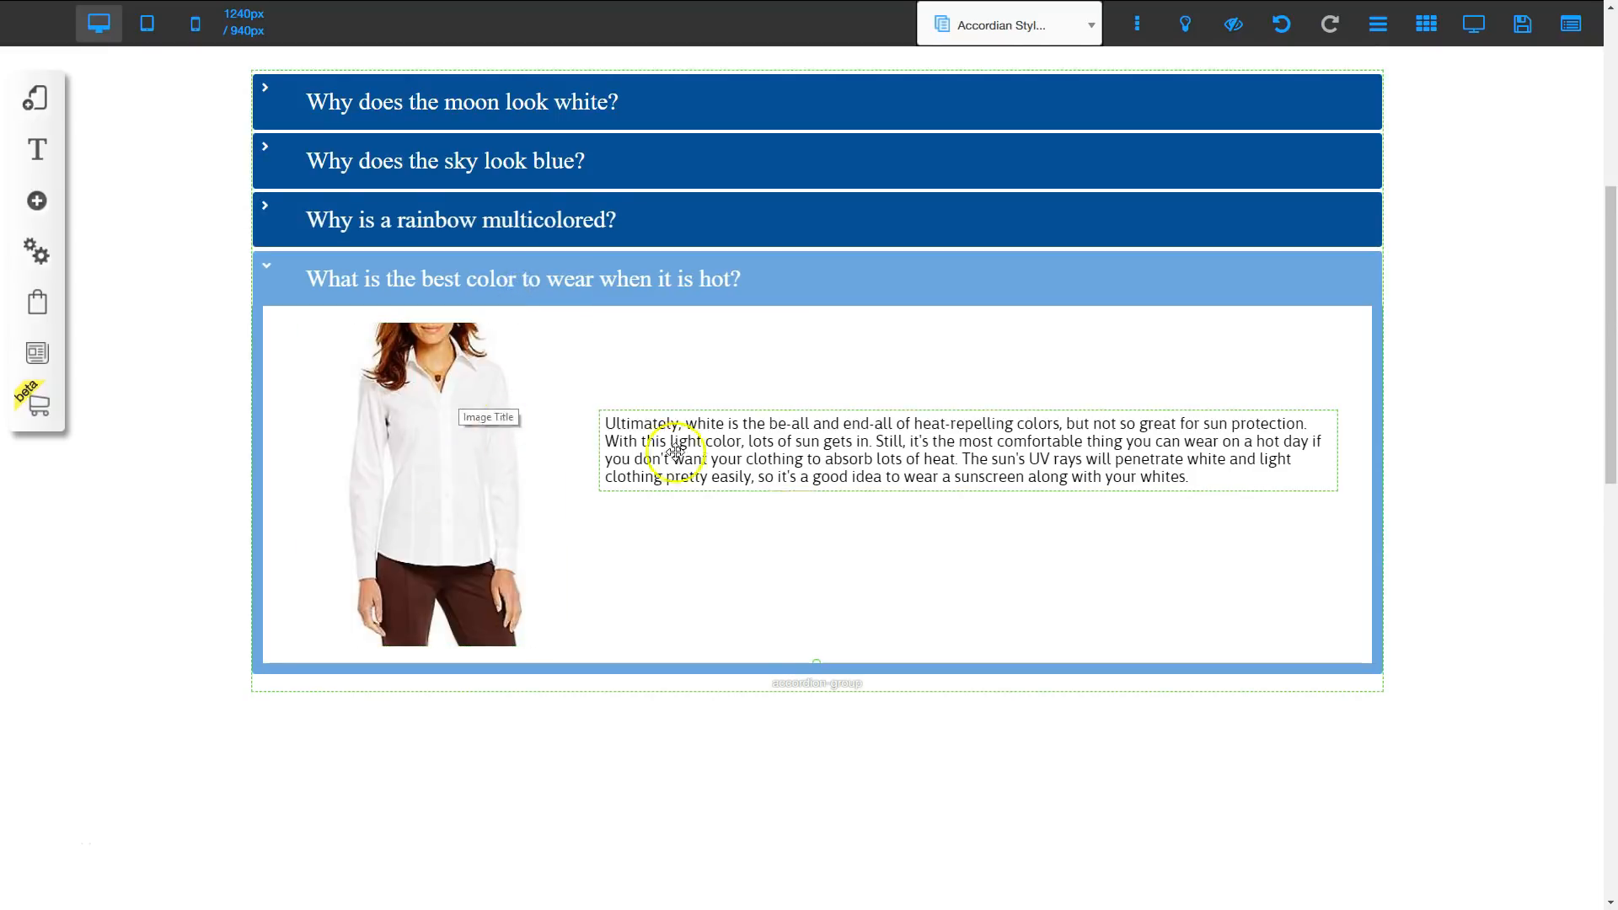
{"action": "left_click", "coordinate": [560, 278]}
Move the new accordion group up to align with the one above it, and narrow it slightly
{"action": "scroll", "coordinate": [596, 516], "scroll_direction": "up", "scroll_amount": 3}
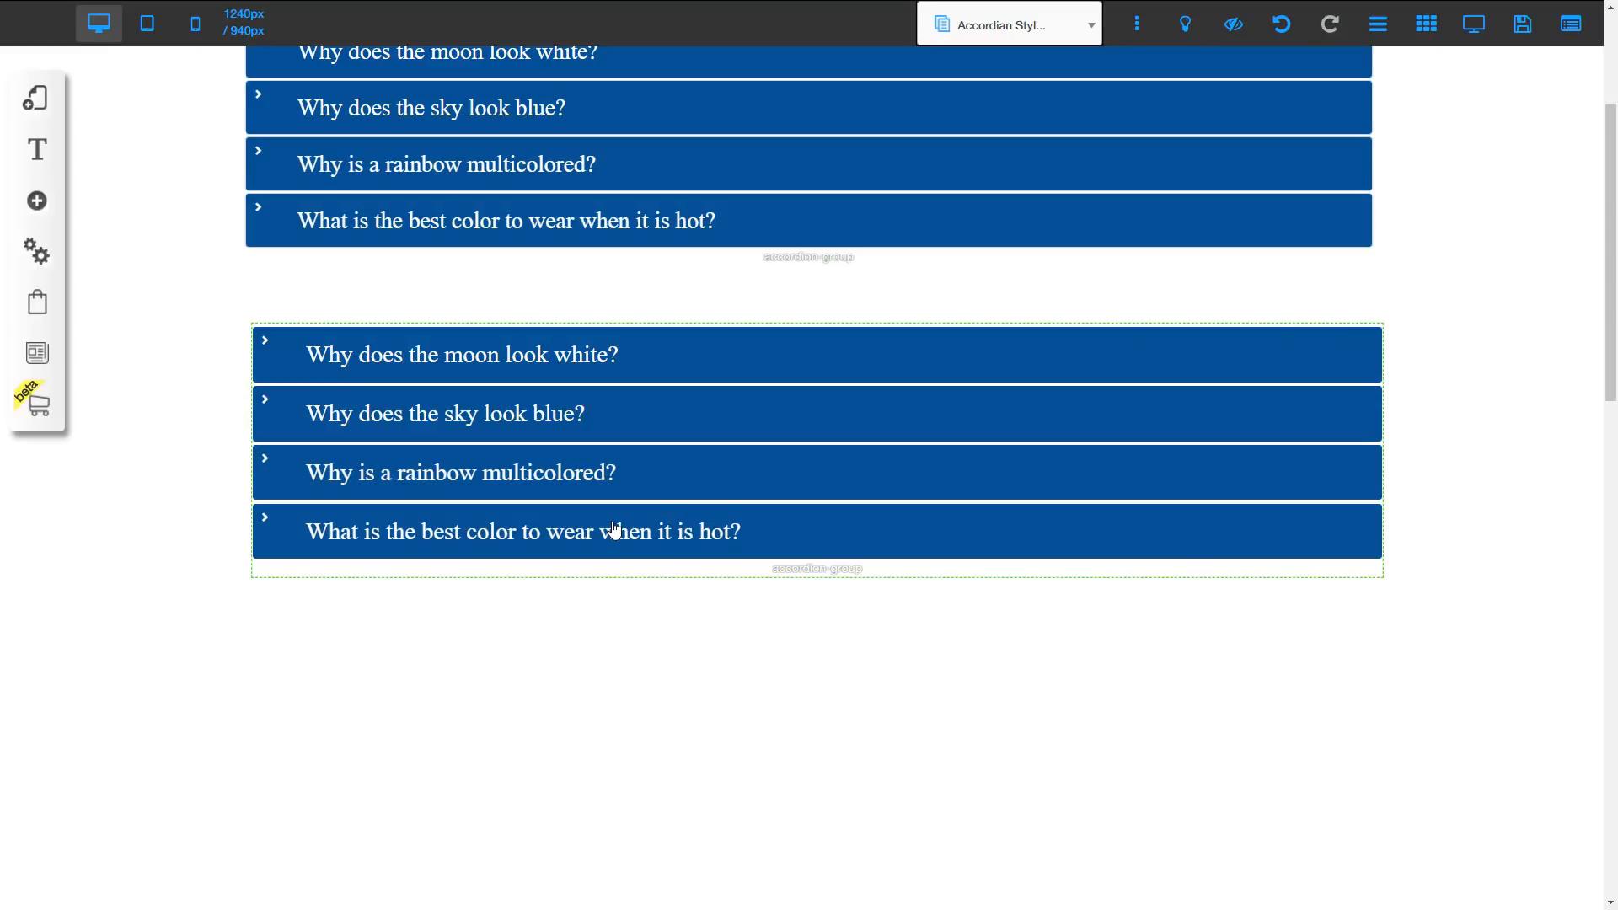
{"action": "left_click", "coordinate": [614, 529]}
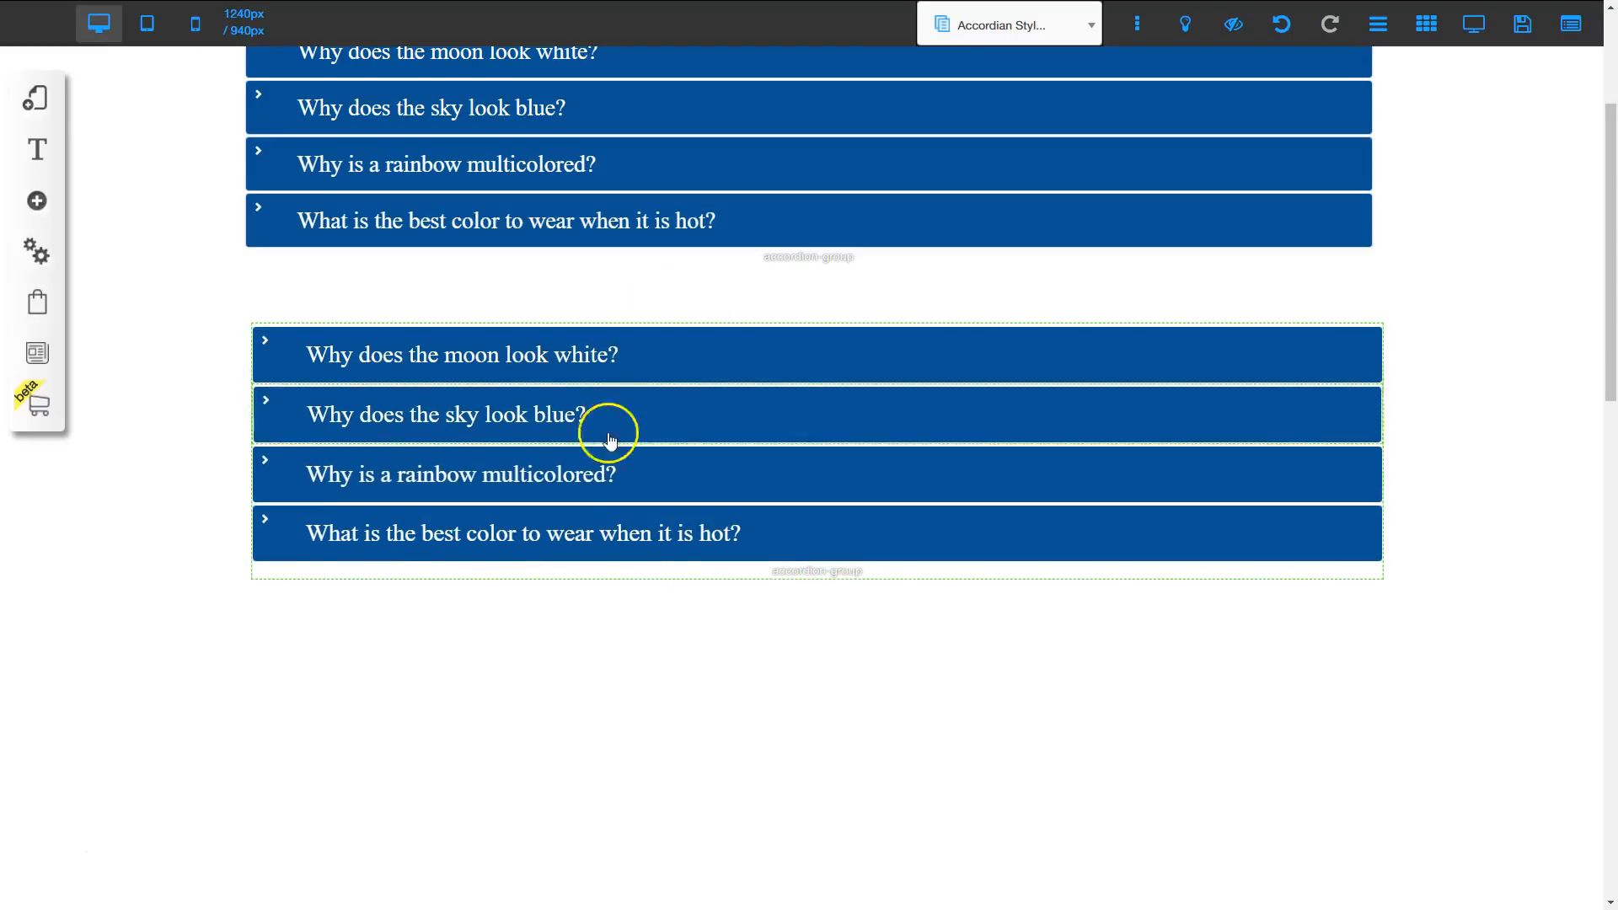
{"action": "left_click_drag", "start_coordinate": [807, 576], "coordinate": [802, 544]}
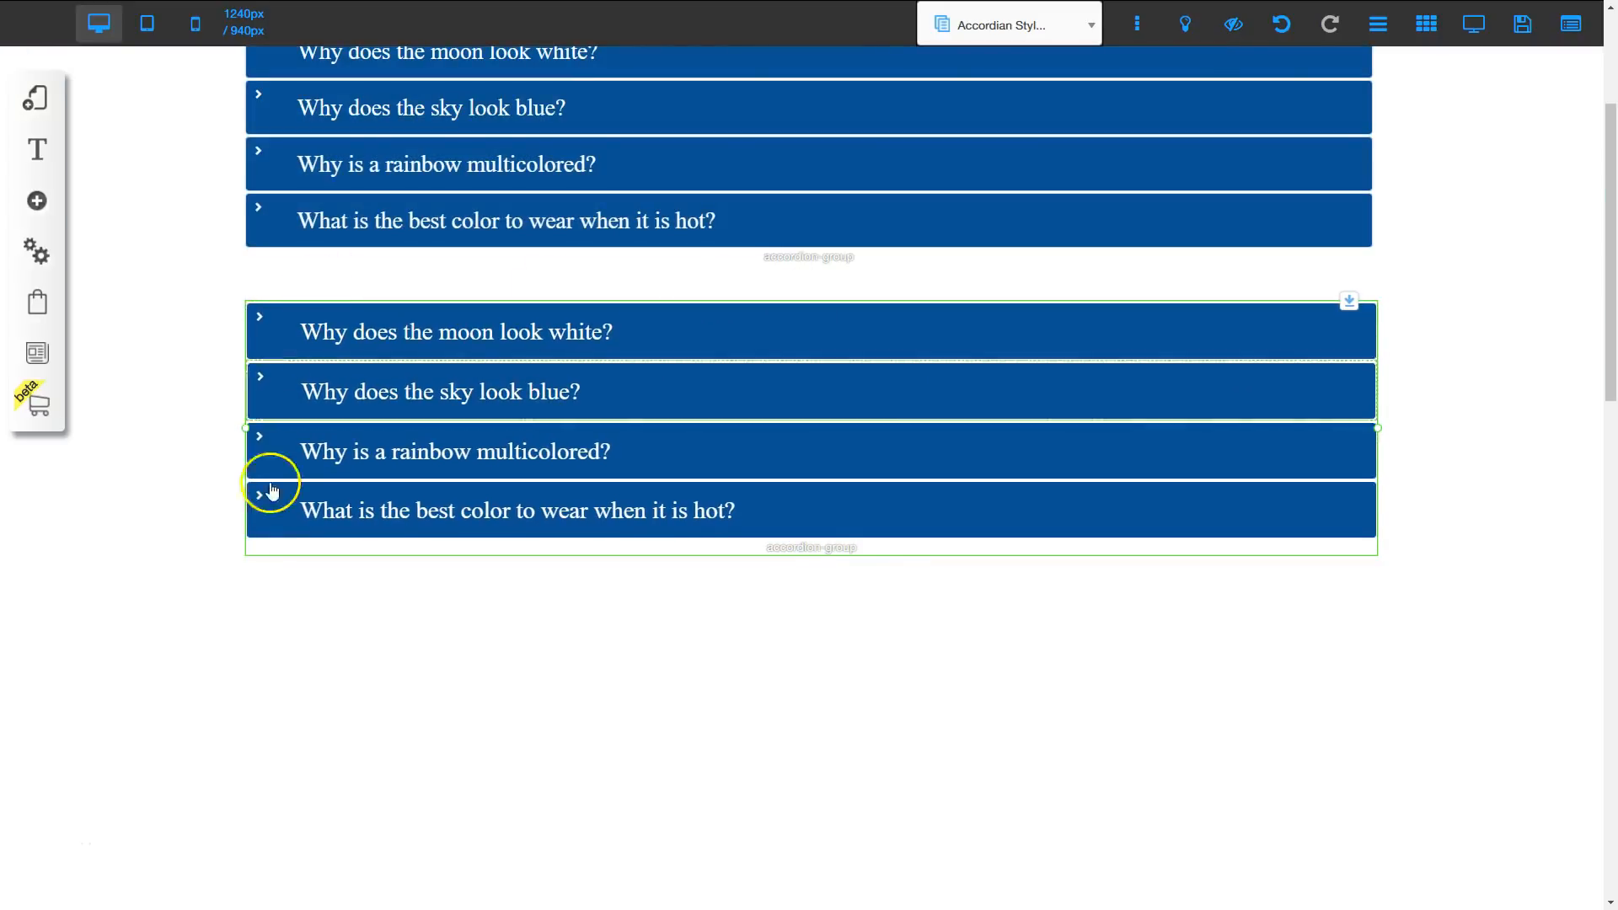
{"action": "mouse_move", "coordinate": [1383, 432]}
{"action": "left_mouse_down"}
{"action": "mouse_move", "coordinate": [694, 415]}
{"action": "mouse_move", "coordinate": [1378, 414]}
{"action": "left_mouse_up"}
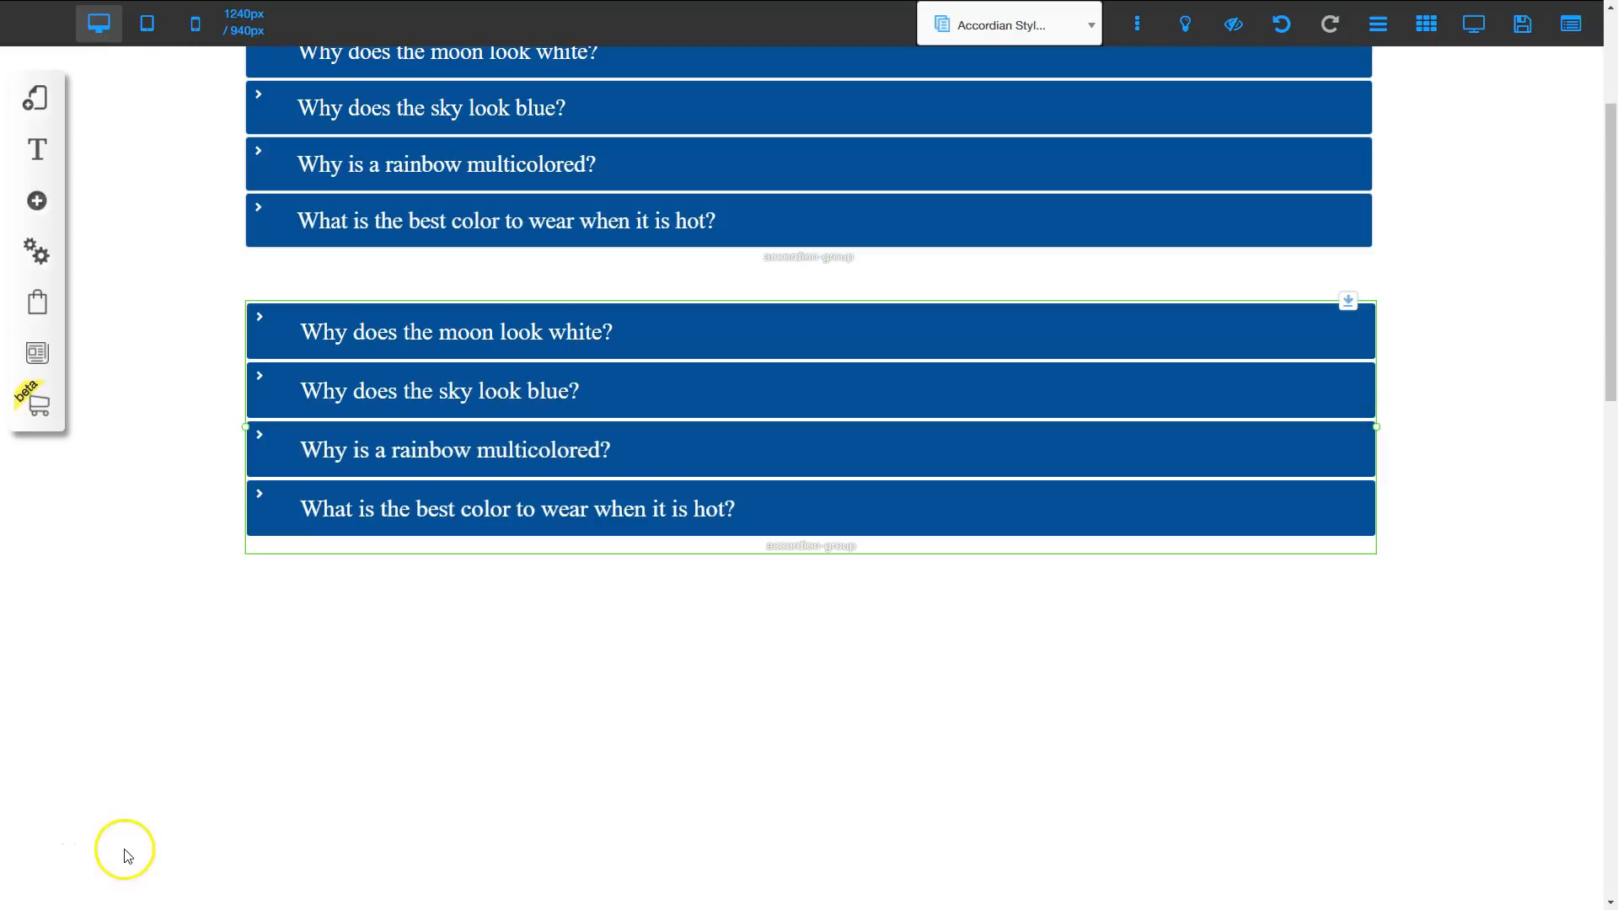
Move the footer up from the end of the page toward the accordion group, and fine-tune its position
{"action": "scroll", "coordinate": [480, 809], "scroll_direction": "down", "scroll_amount": 6}
{"action": "scroll", "coordinate": [492, 801], "scroll_direction": "down", "scroll_amount": 3}
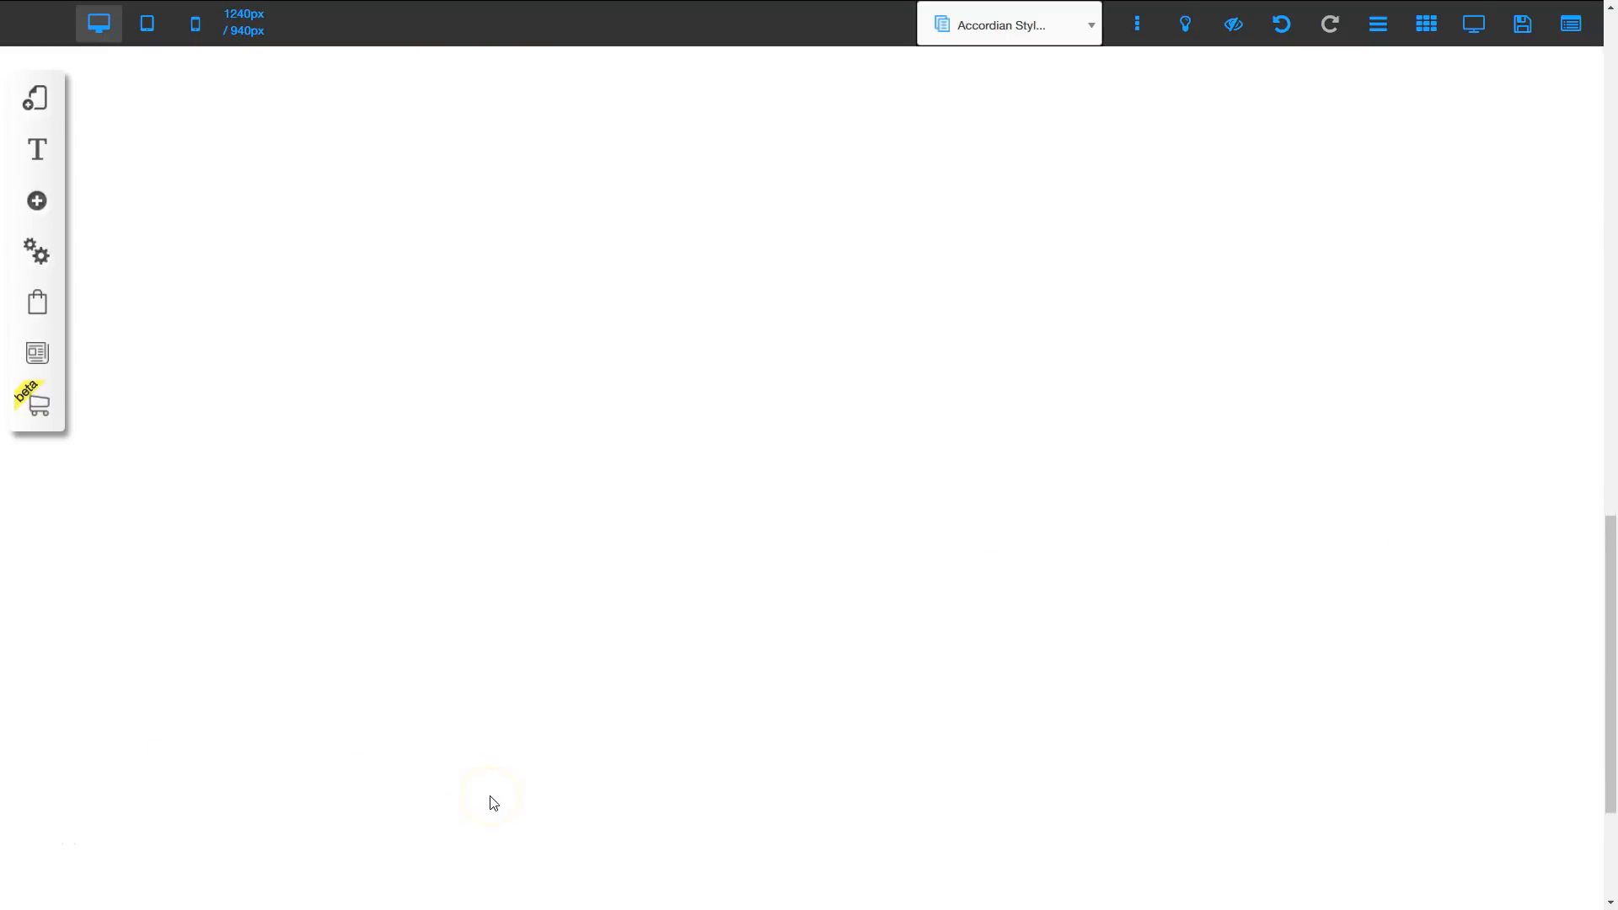
{"action": "left_click_drag", "start_coordinate": [1229, 855], "coordinate": [1210, 571]}
{"action": "mouse_move", "coordinate": [1252, 803]}
{"action": "left_mouse_down"}
{"action": "mouse_move", "coordinate": [1256, 845]}
{"action": "mouse_move", "coordinate": [1261, 831]}
{"action": "left_mouse_up"}
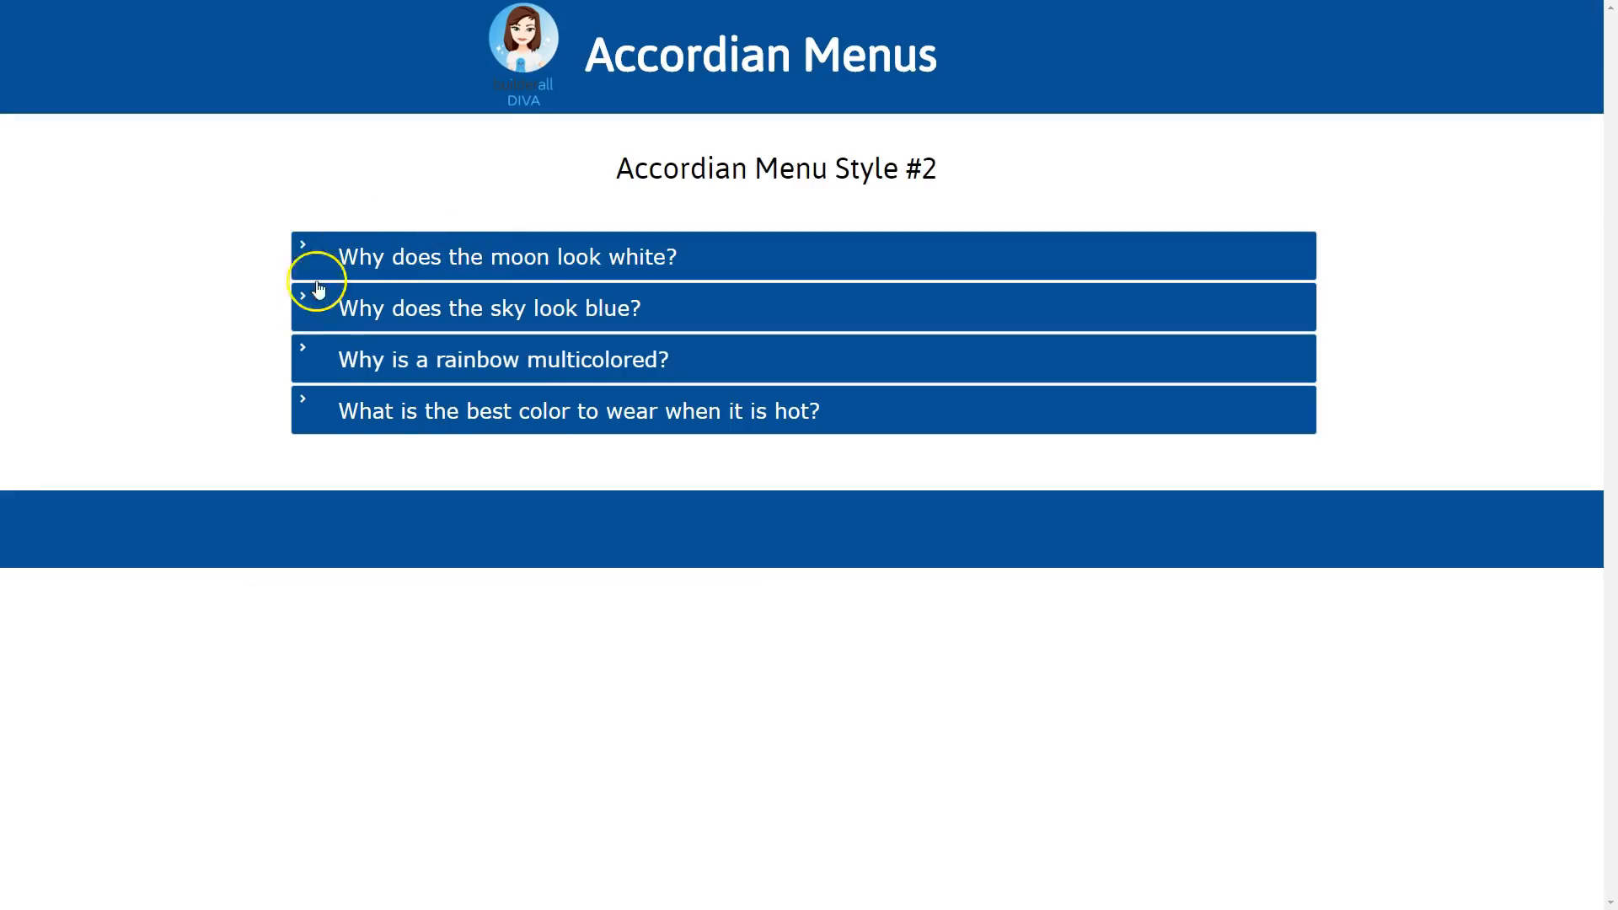
Expand all four Accordian Menu Style #2 panels one after another in the page preview to examine their contents
{"action": "left_click", "coordinate": [509, 260]}
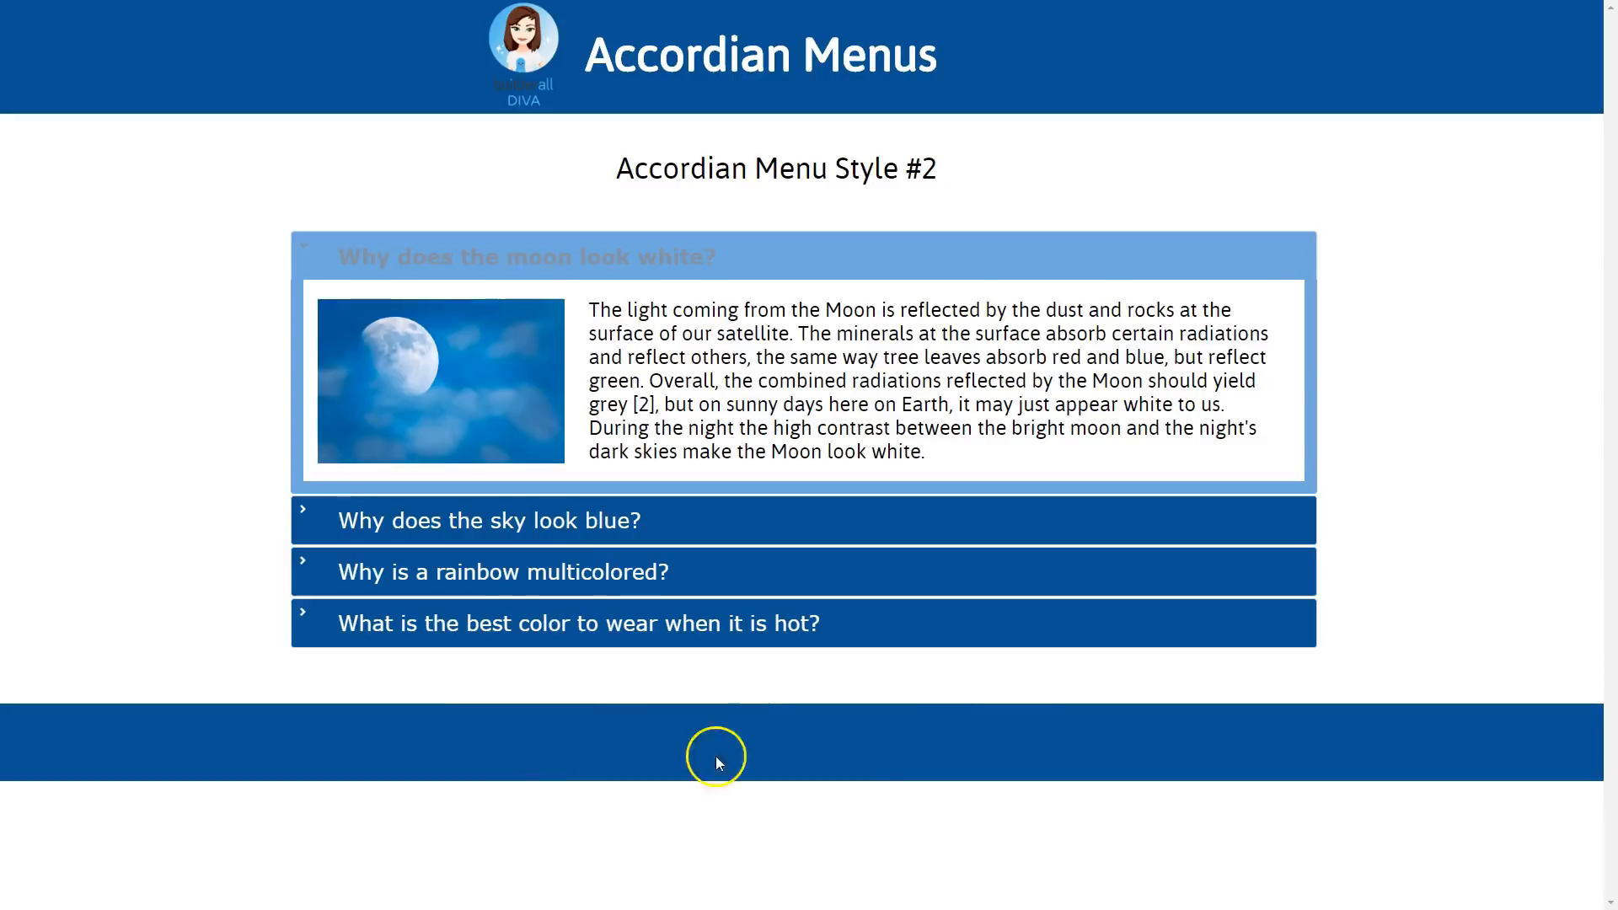
{"action": "left_click", "coordinate": [581, 522]}
{"action": "scroll", "coordinate": [624, 649], "scroll_direction": "down", "scroll_amount": 2}
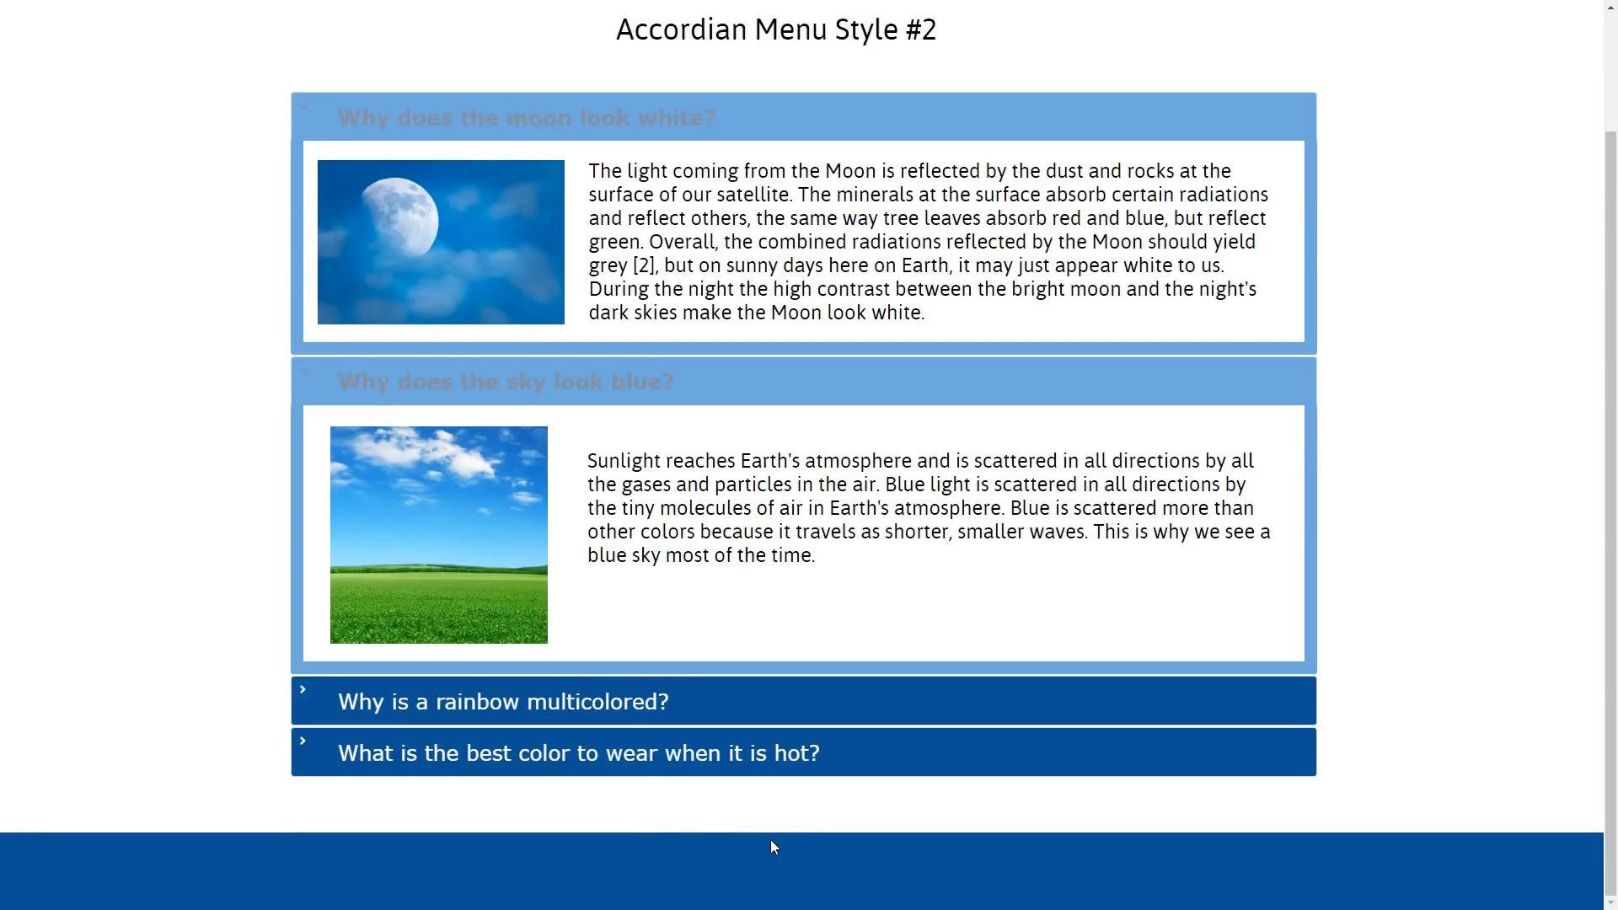
{"action": "left_click", "coordinate": [612, 701]}
{"action": "scroll", "coordinate": [723, 603], "scroll_direction": "down", "scroll_amount": 7}
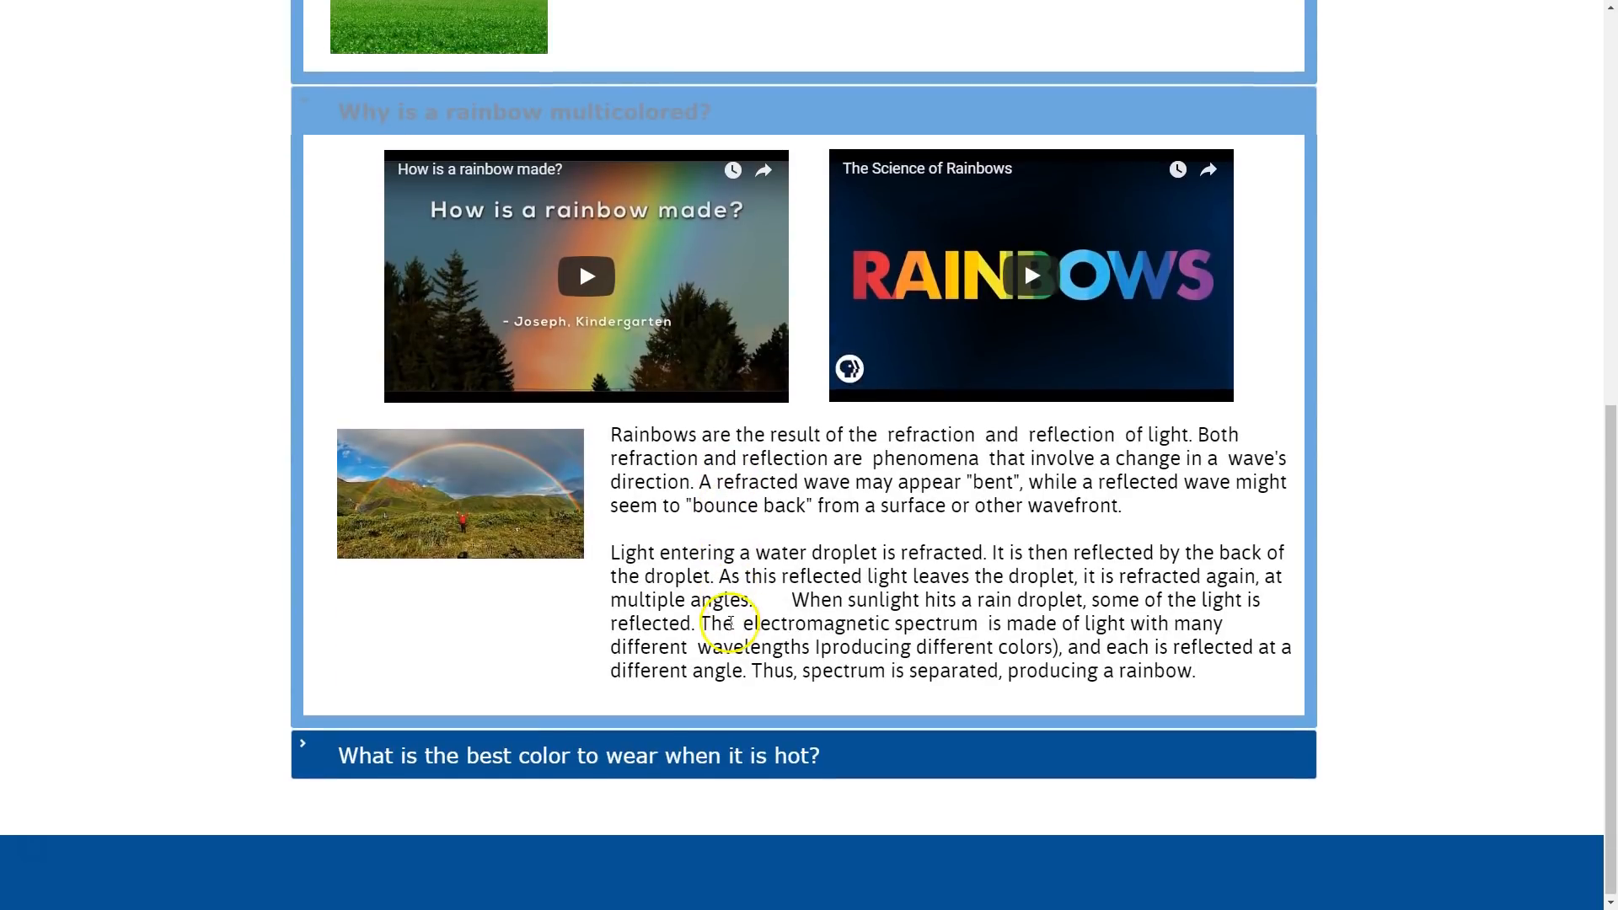
{"action": "left_click", "coordinate": [708, 769]}
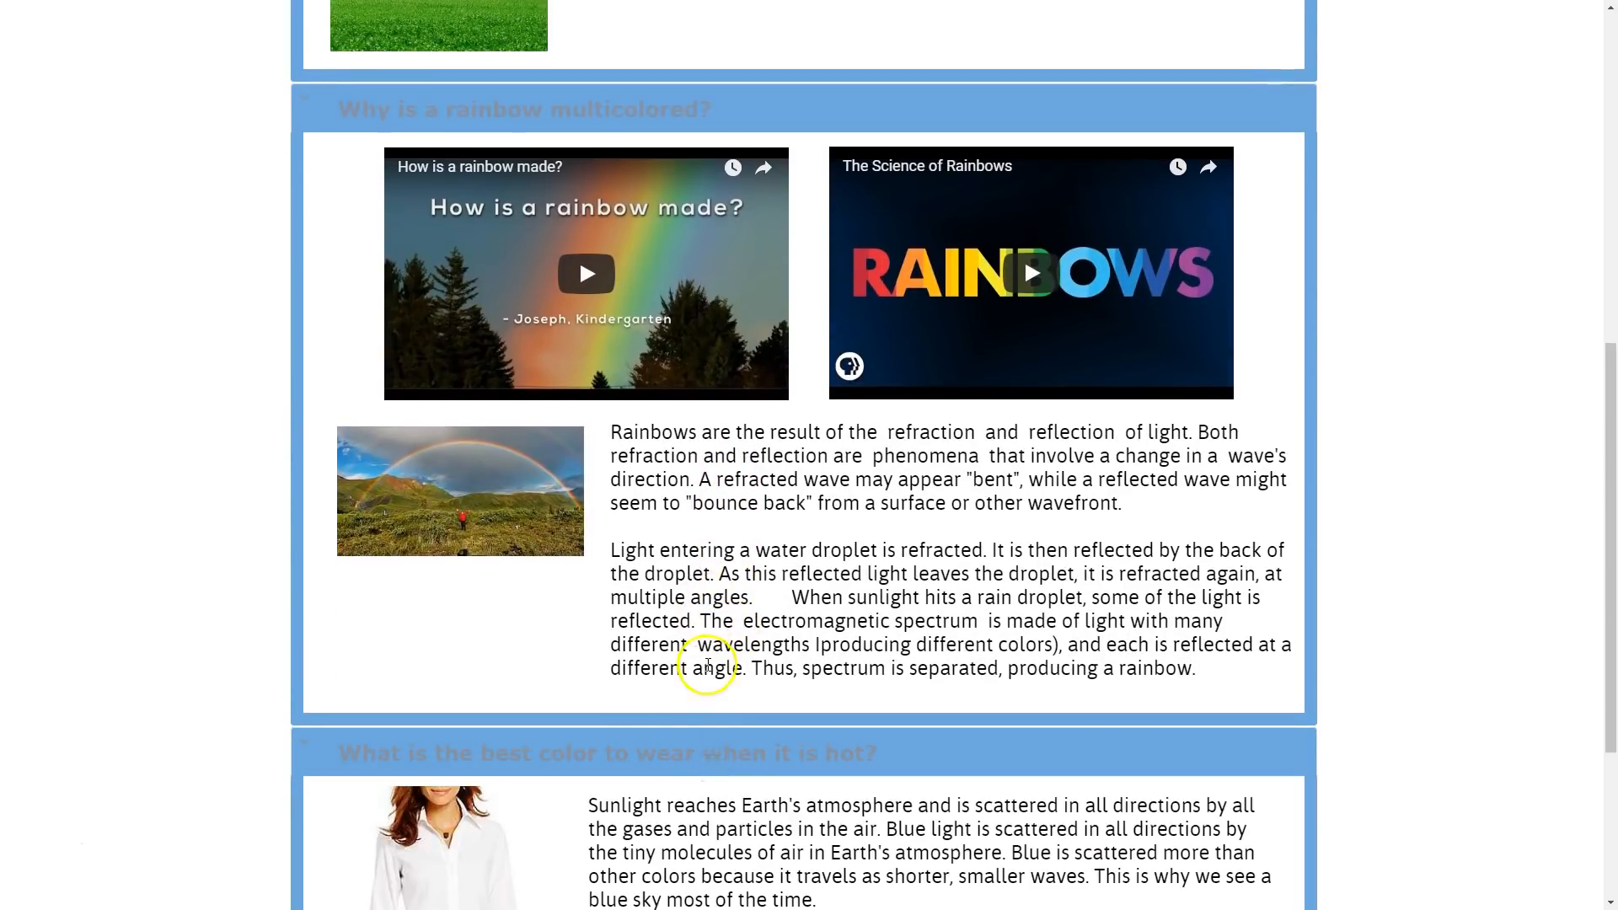
{"action": "scroll", "coordinate": [708, 667], "scroll_direction": "down", "scroll_amount": 4}
Collapse the previewed panels one by one, from the hot-weather color question back up to the moon question
{"action": "left_click", "coordinate": [626, 427]}
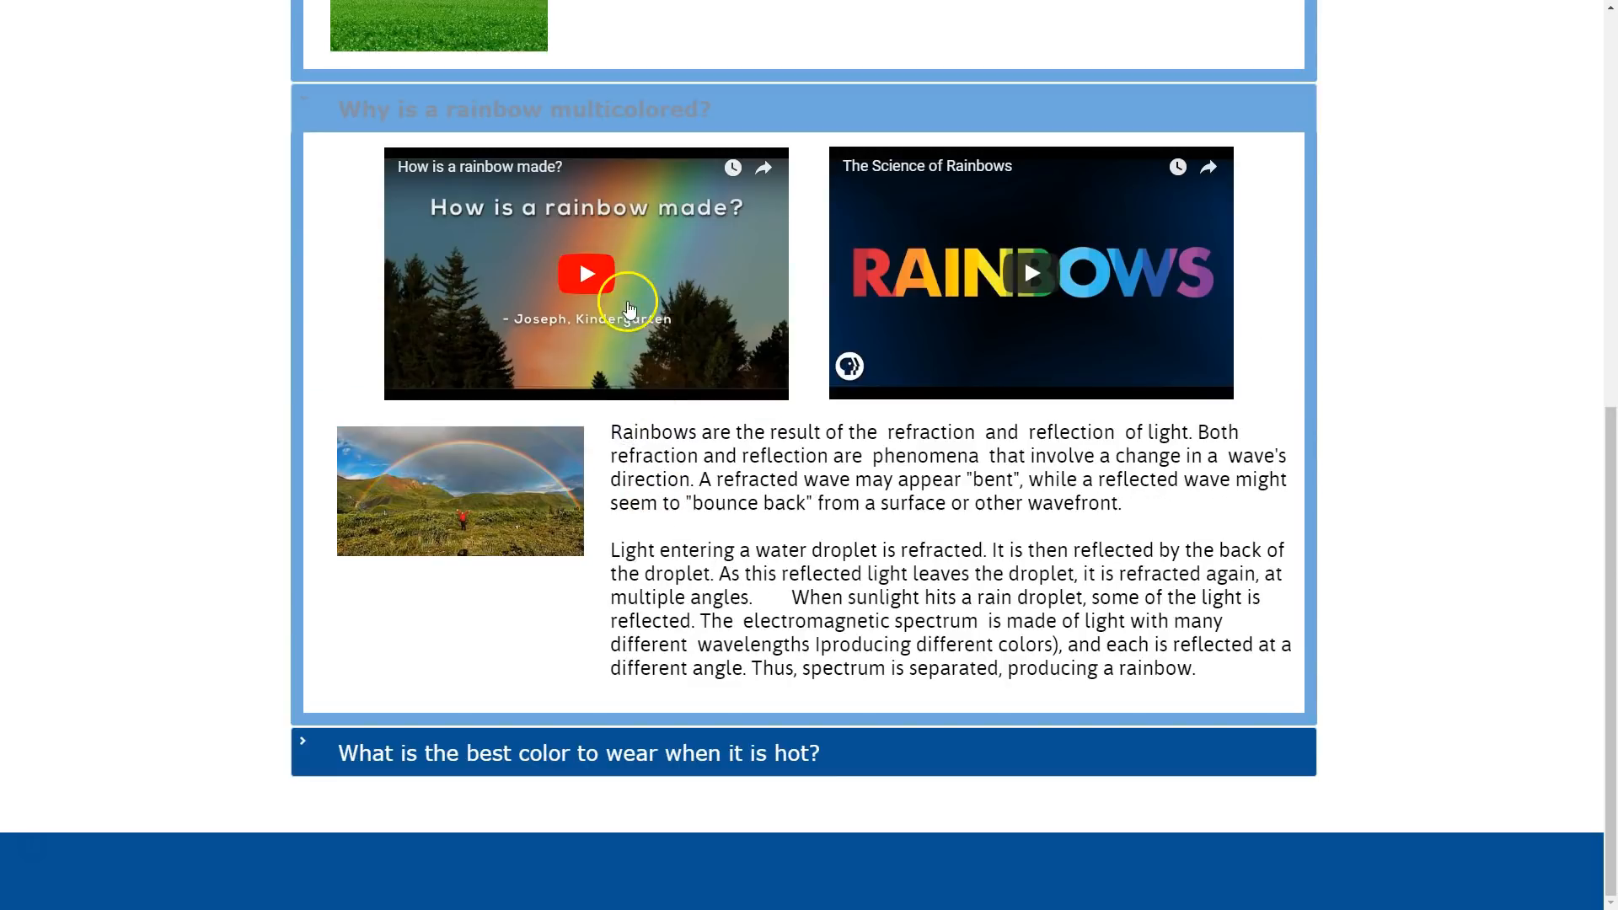
{"action": "left_click", "coordinate": [636, 105]}
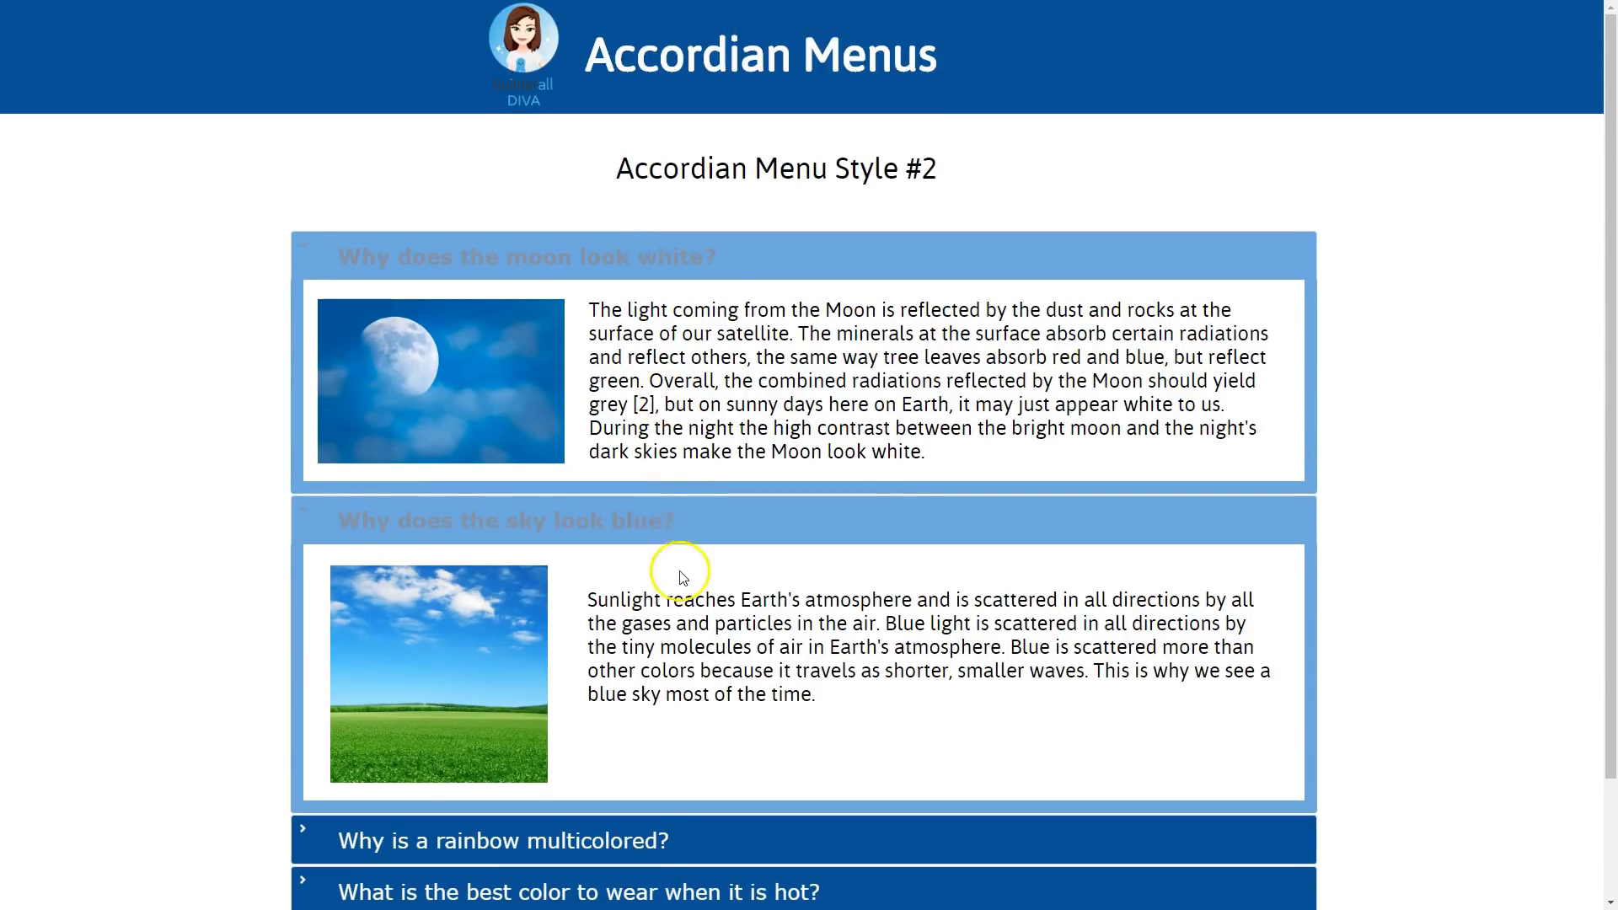
{"action": "left_click", "coordinate": [662, 517]}
{"action": "left_click", "coordinate": [663, 268]}
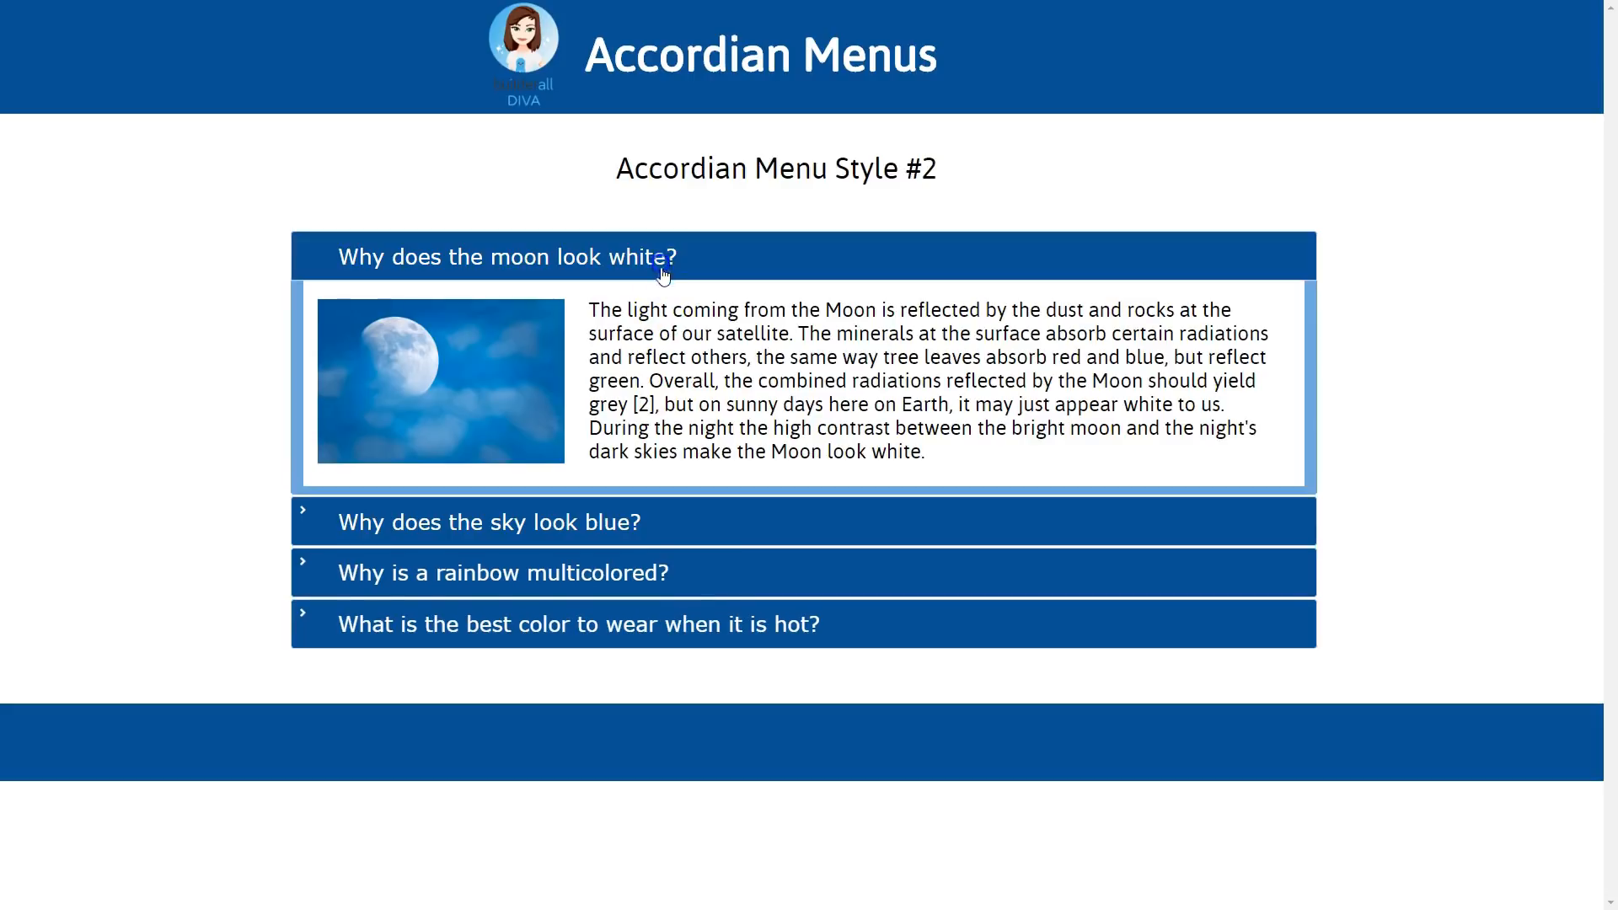